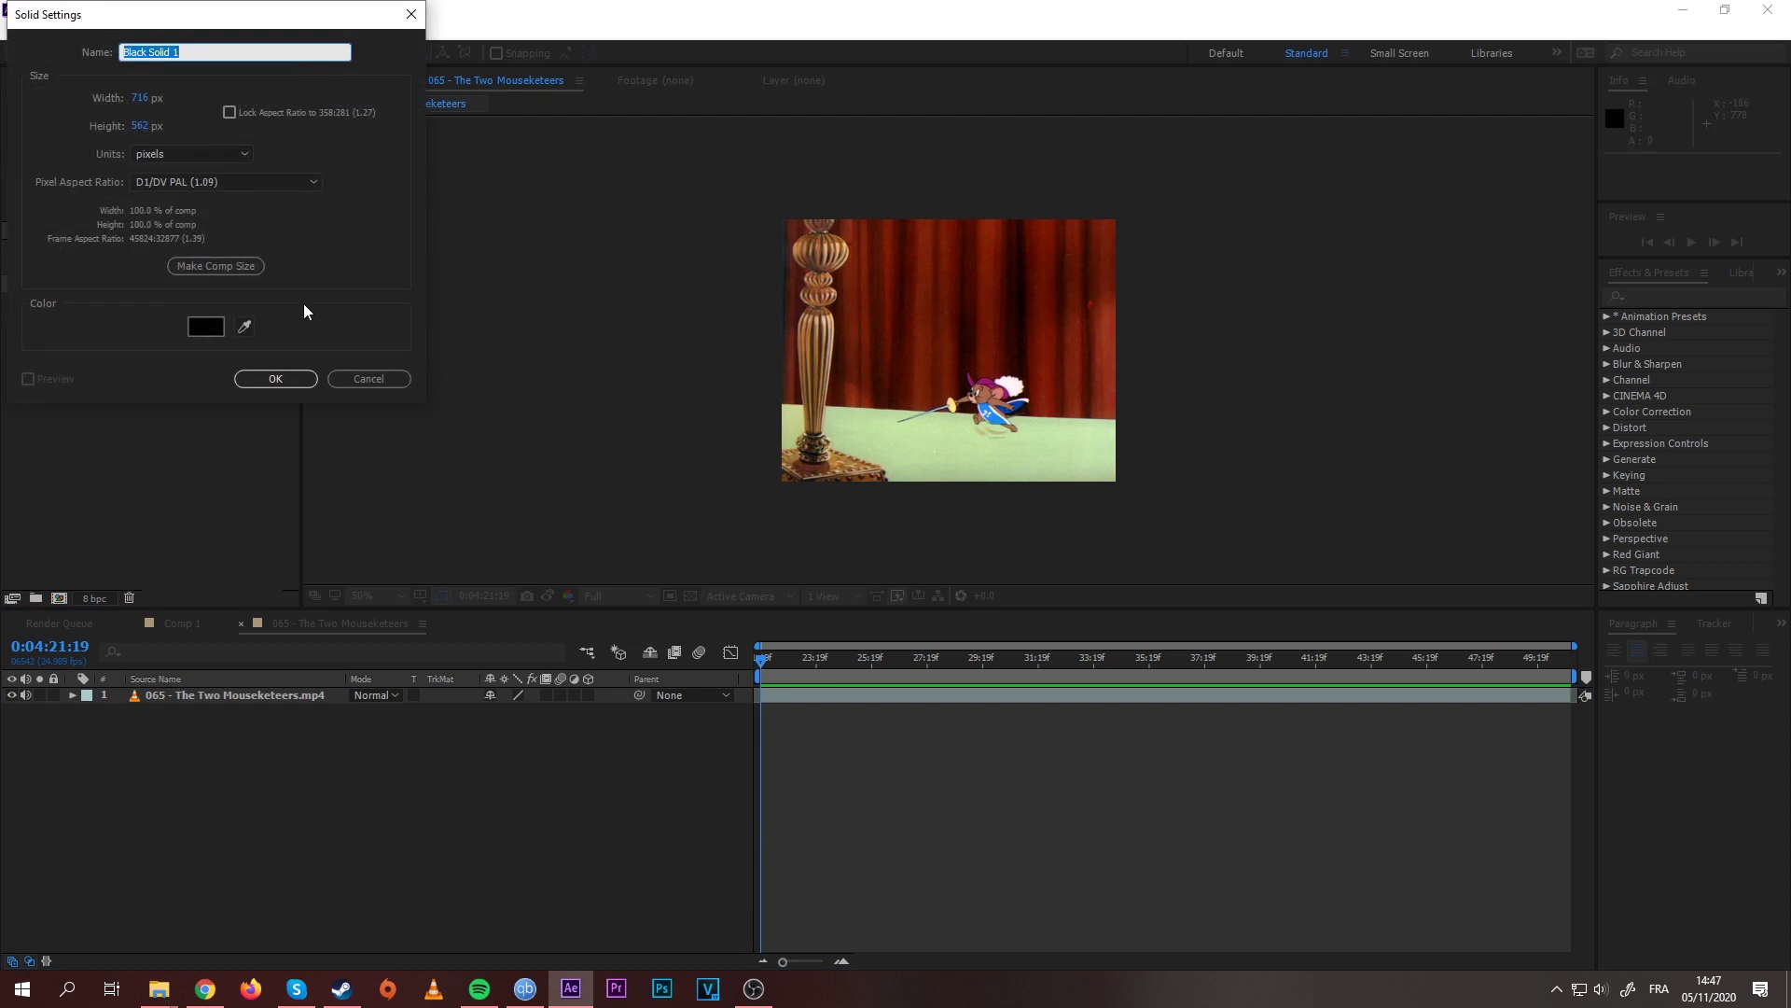
Step: Create a black solid named "jerry saber" at the composition's size
type("jerry saber")
left_click(205, 326)
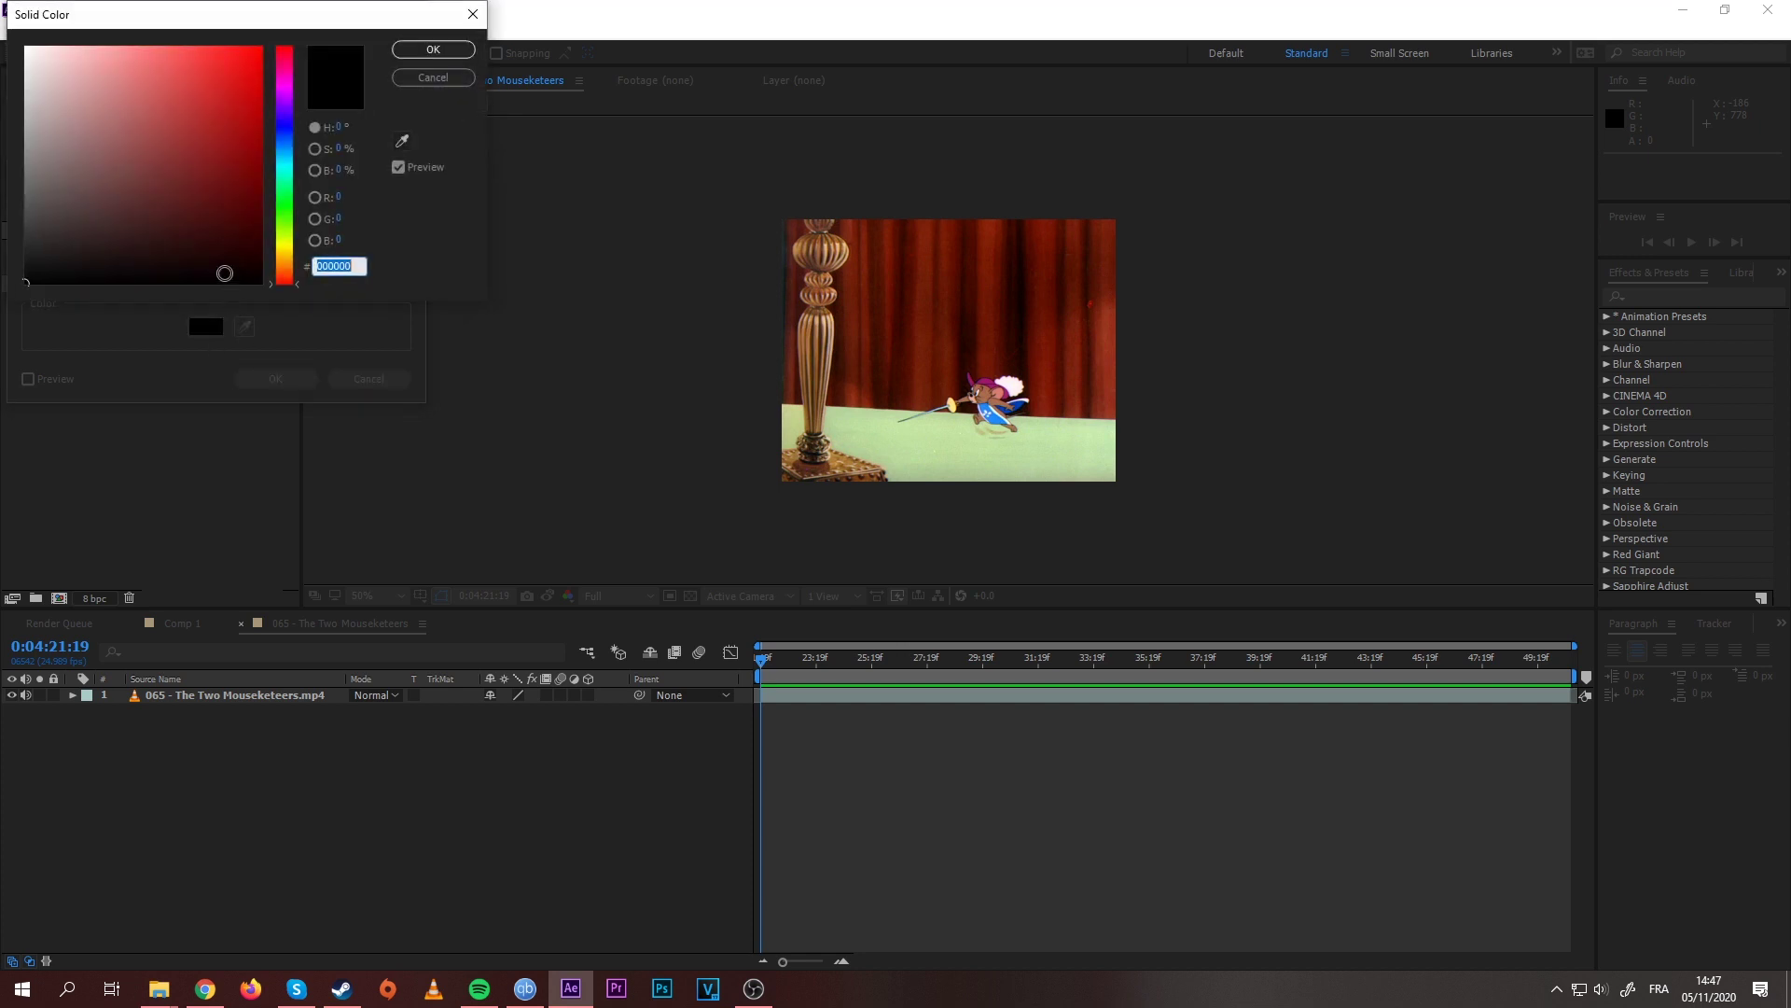
left_click(422, 51)
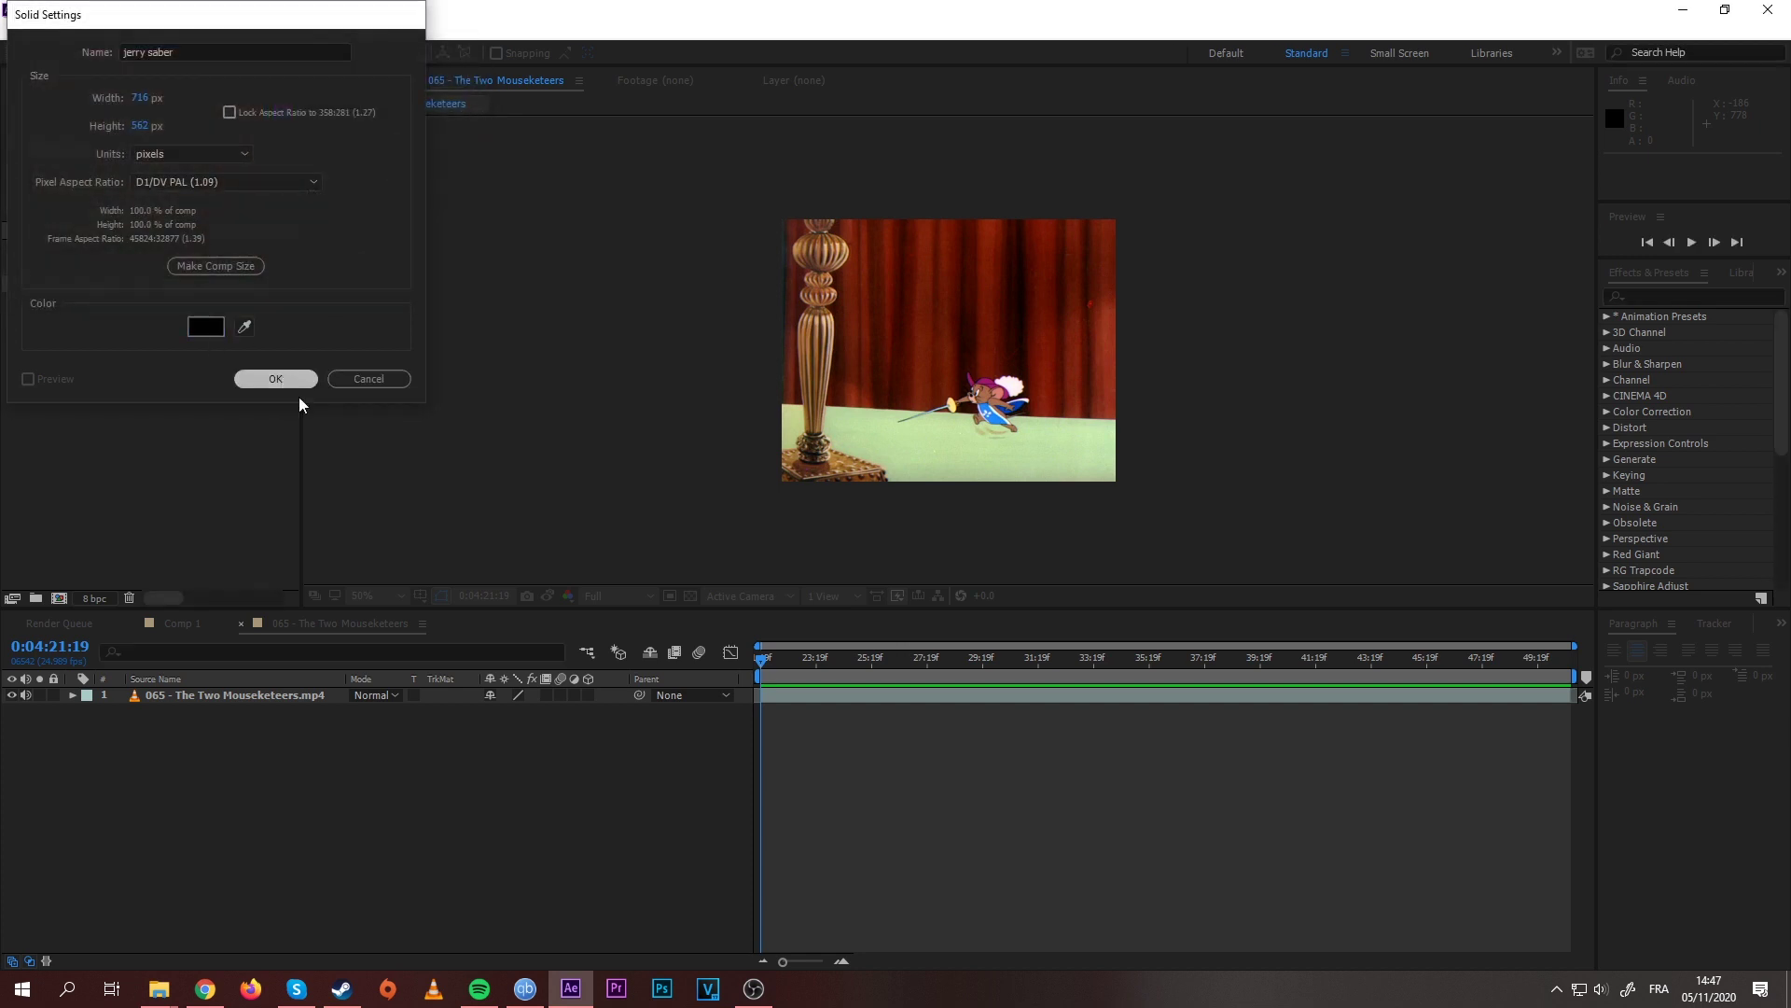
left_click(282, 379)
Step: Apply the Saber effect to the jerry saber solid and set its blending mode to Screen
left_click(1652, 299)
type("saber")
left_click_drag(1649, 339, 180, 698)
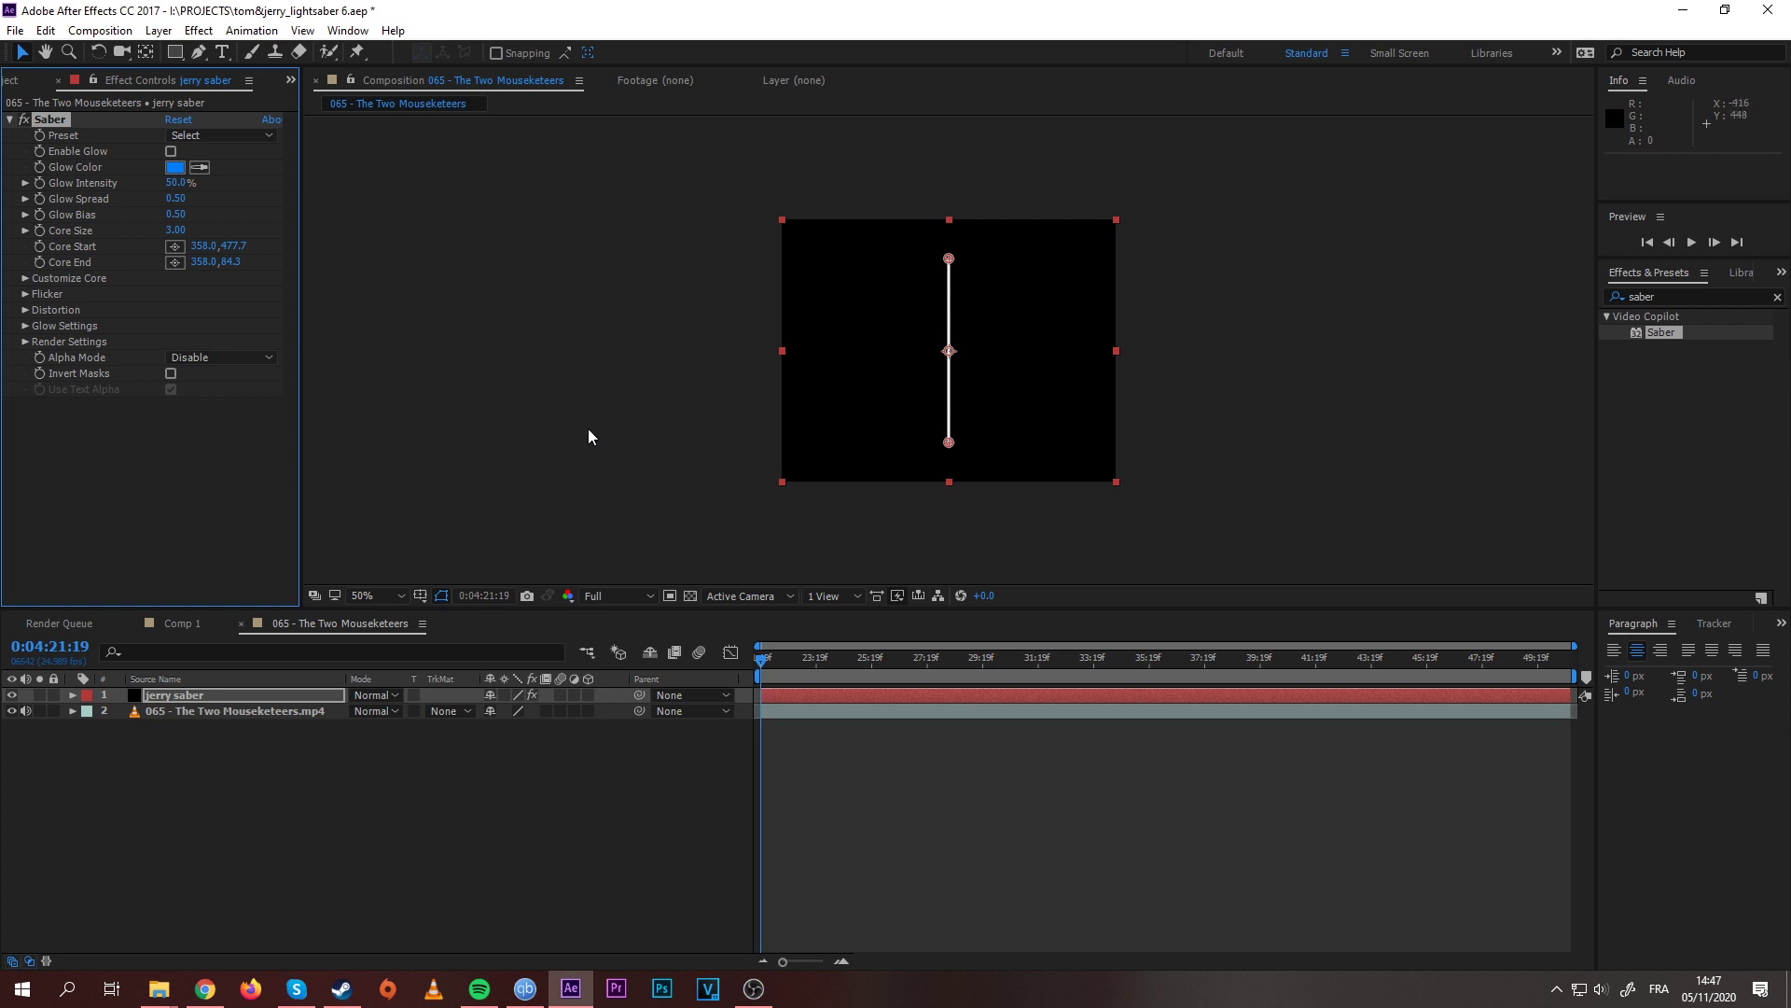
left_click(379, 701)
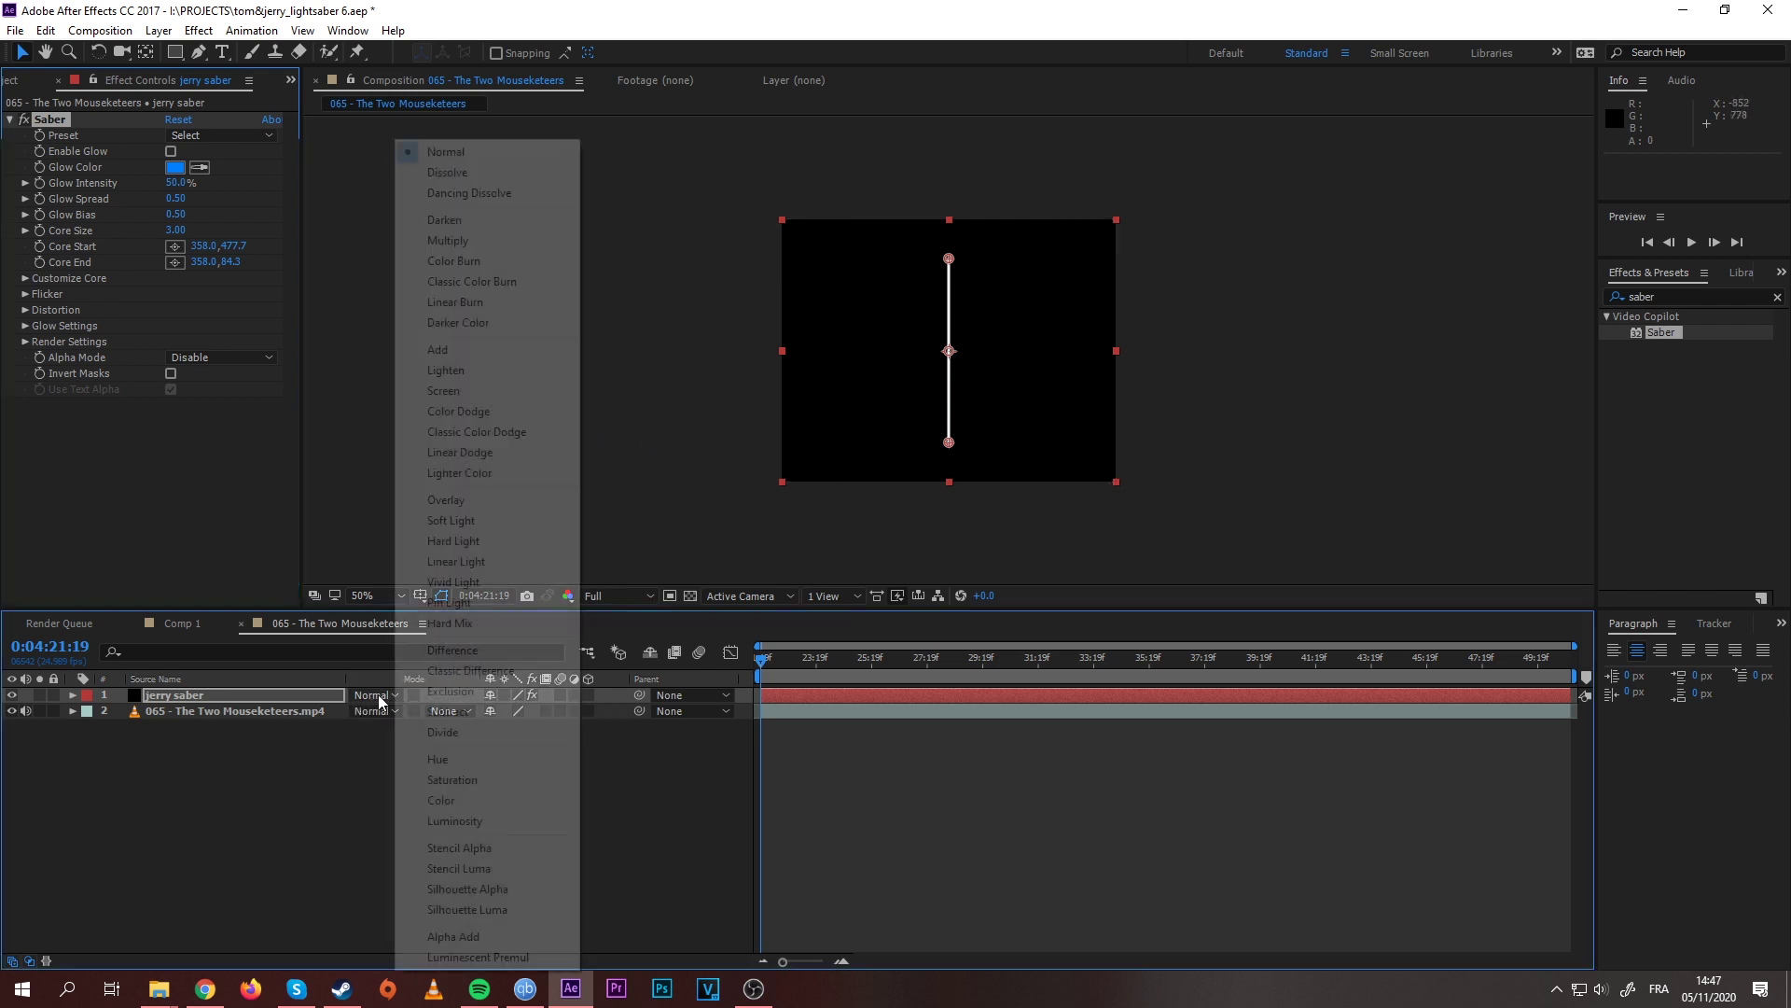
left_click(494, 392)
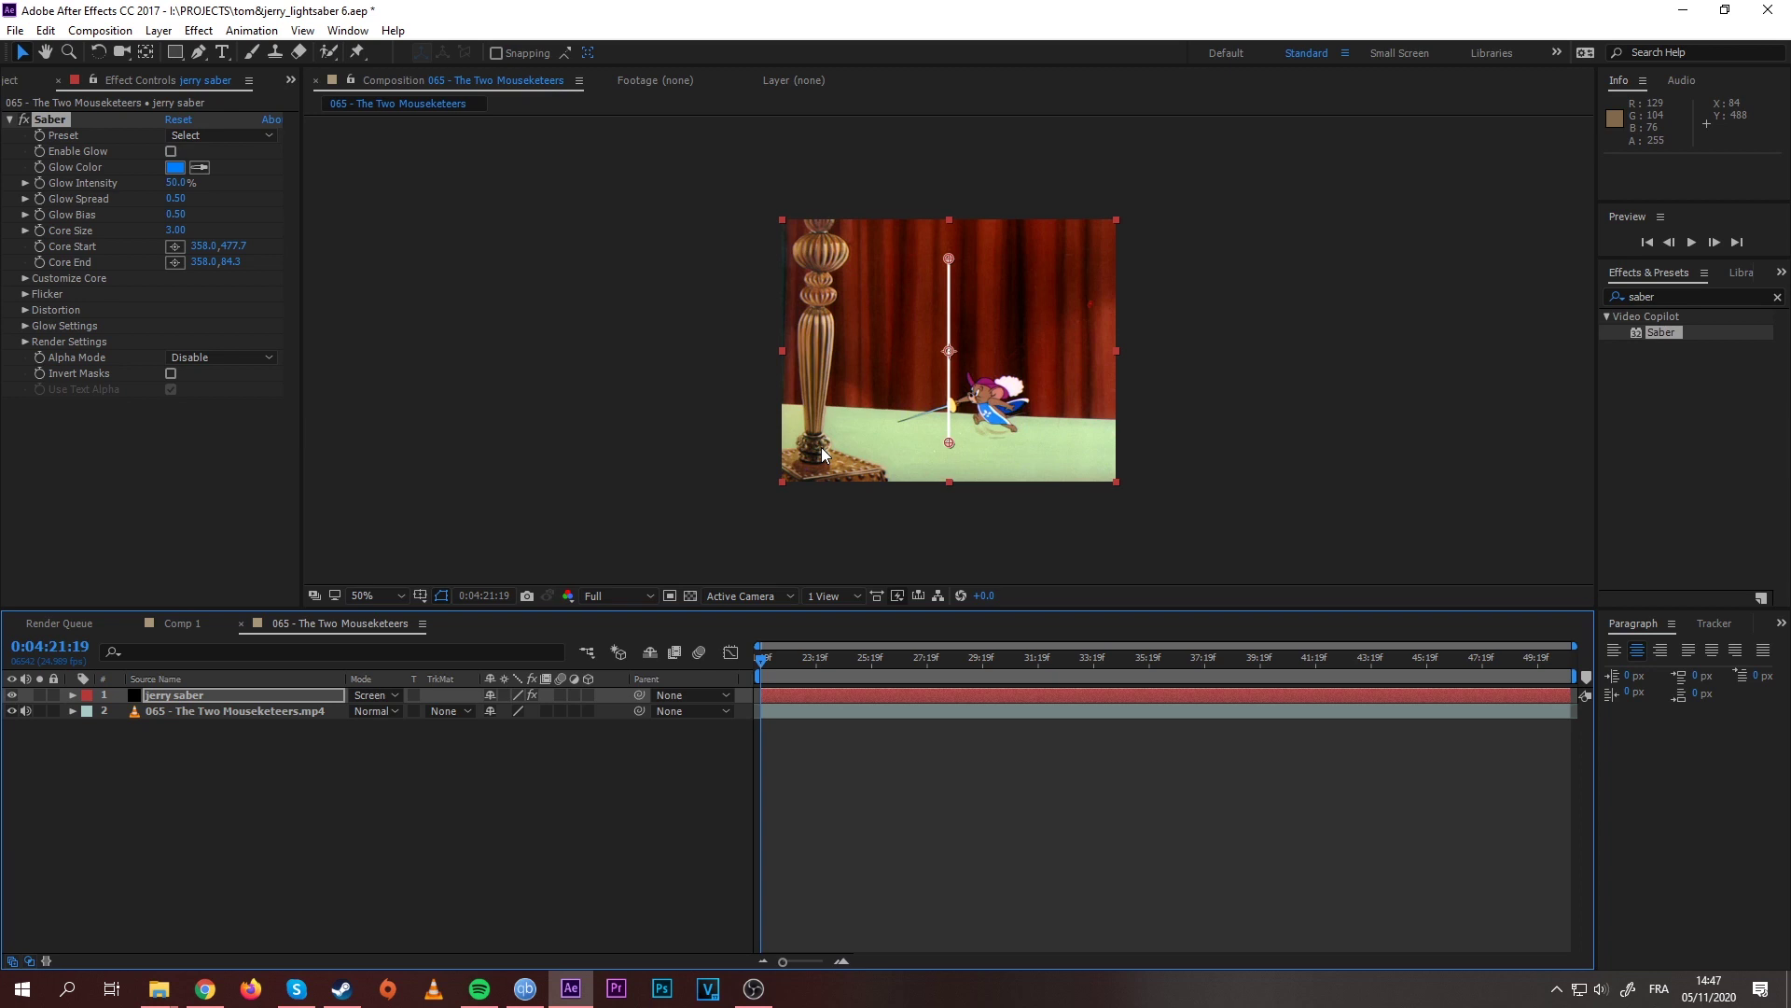
Step: Turn on keyframing for Saber's Core Start and Core End at frame 0:04:21:19
scroll(821, 446, "up", 2)
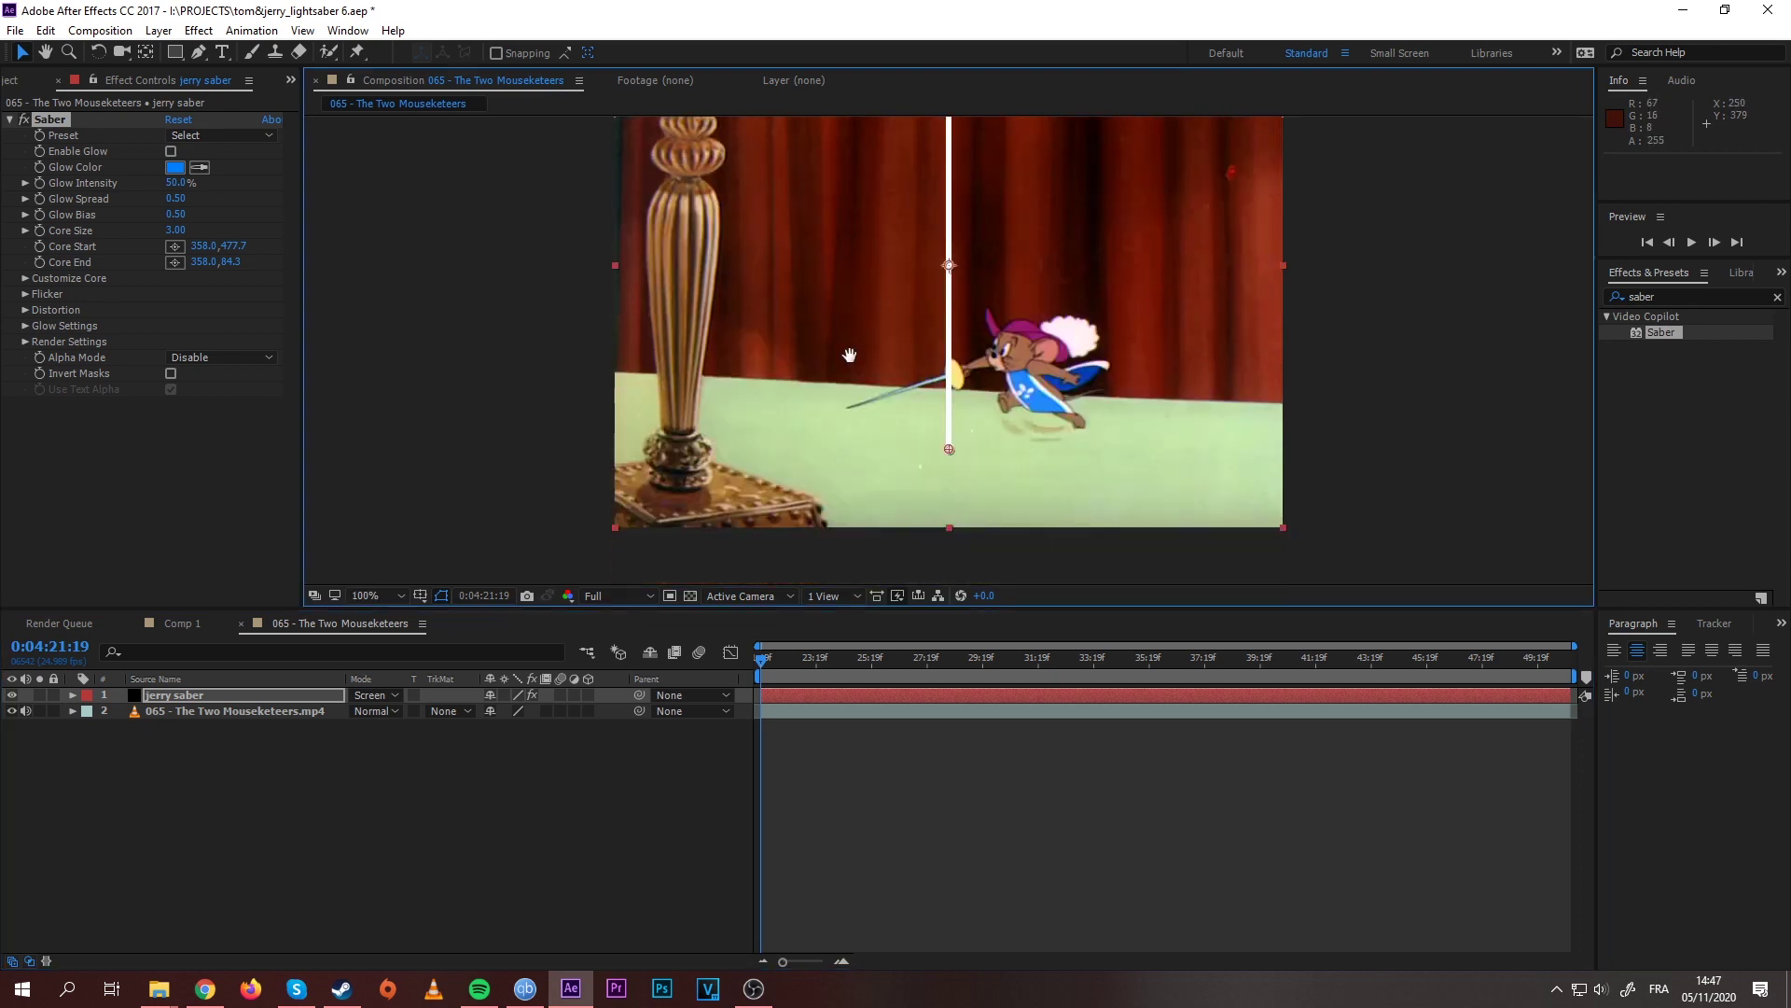
left_click_drag(849, 354, 851, 348)
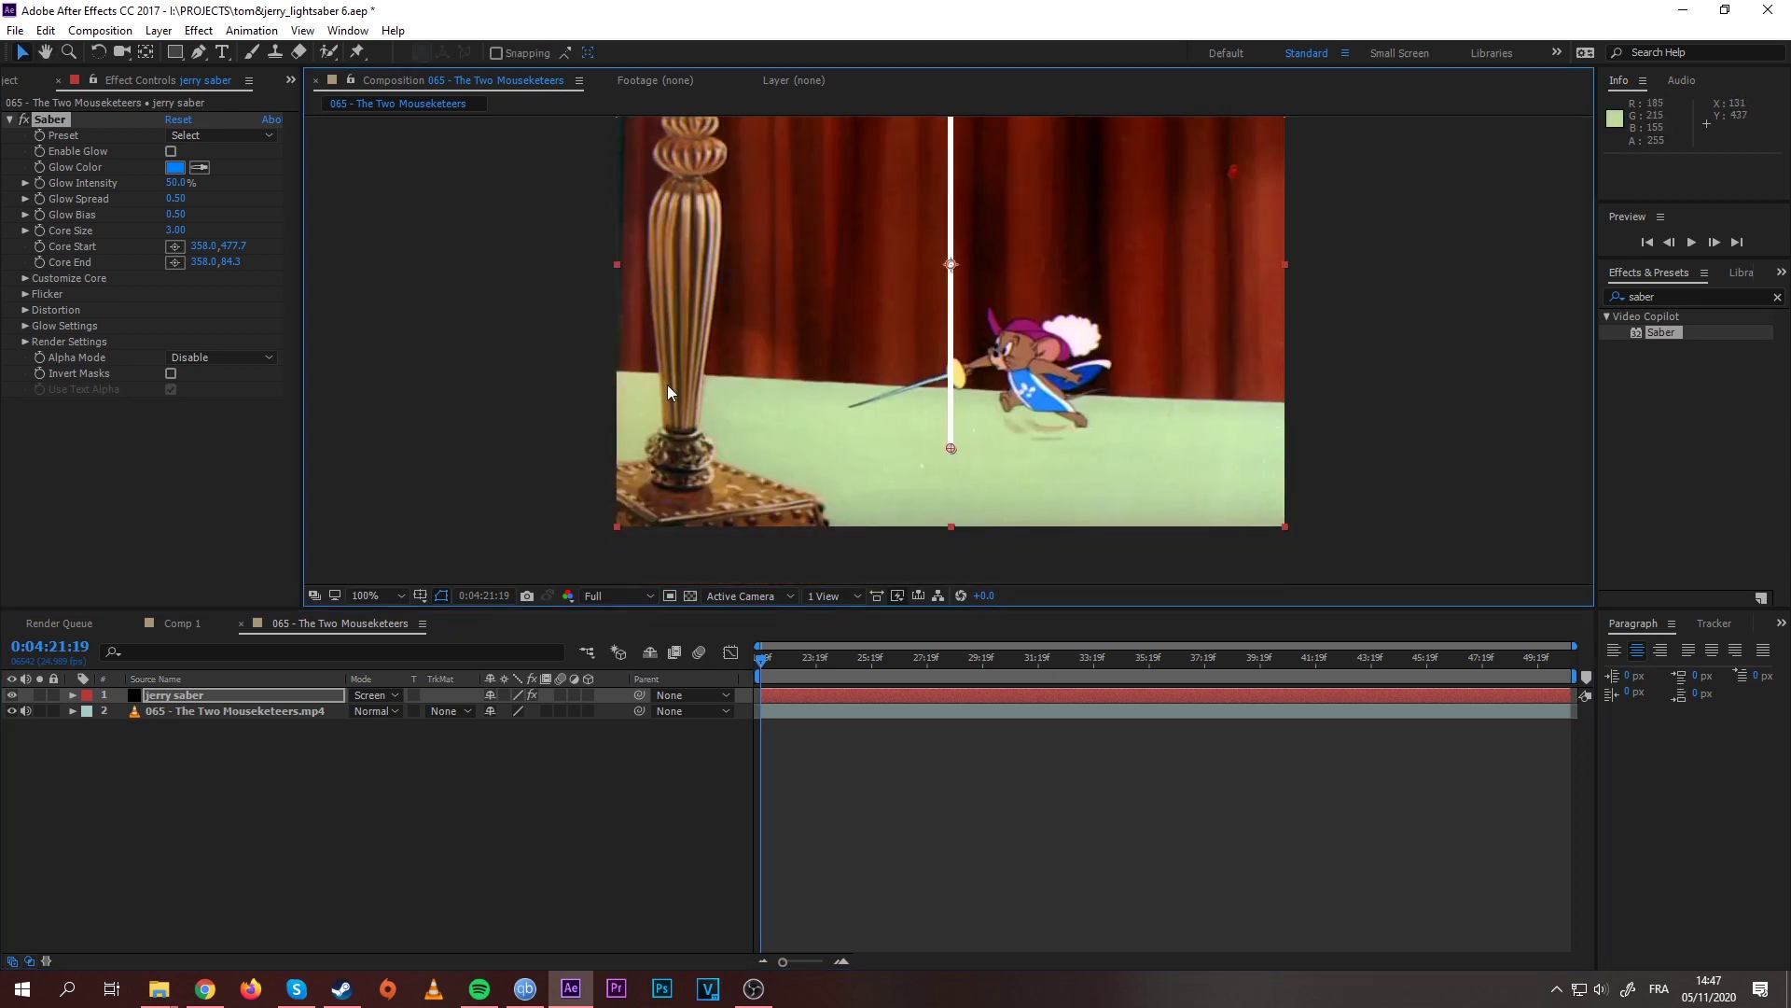
left_click(40, 265)
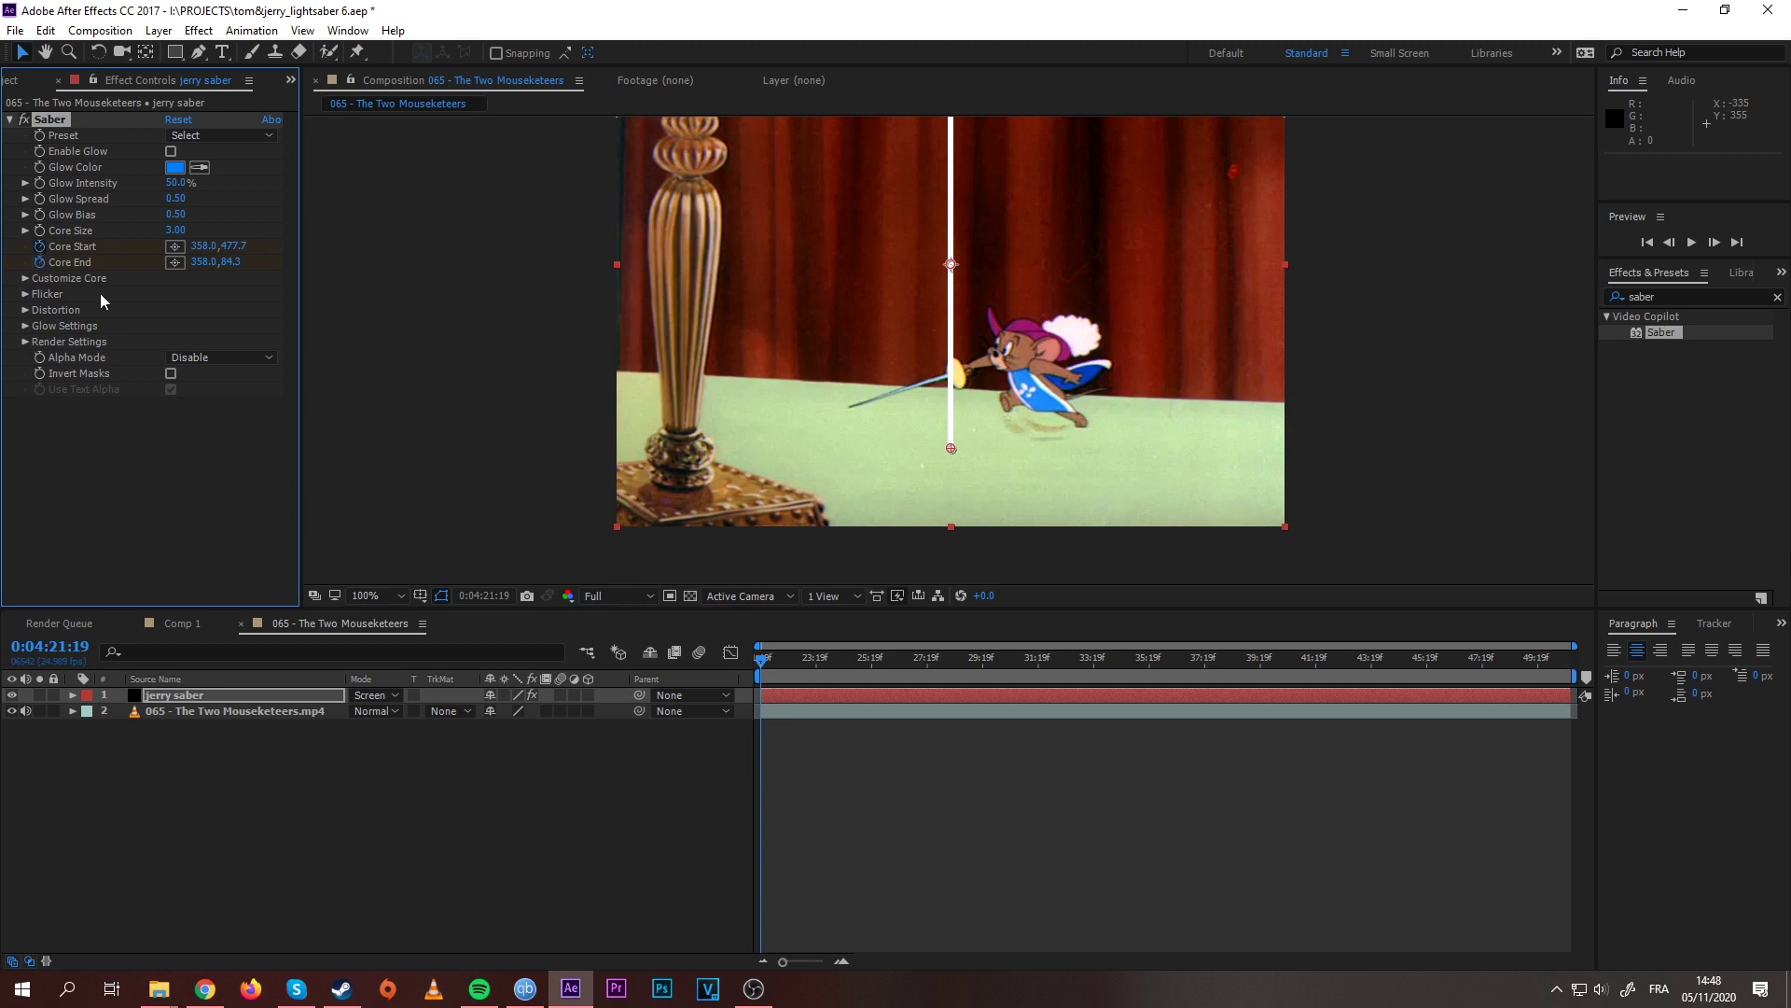
Step: Place the saber's Core Start at the base of the mouse's sword blade, at about 356, 400
left_click_drag(877, 348, 863, 329)
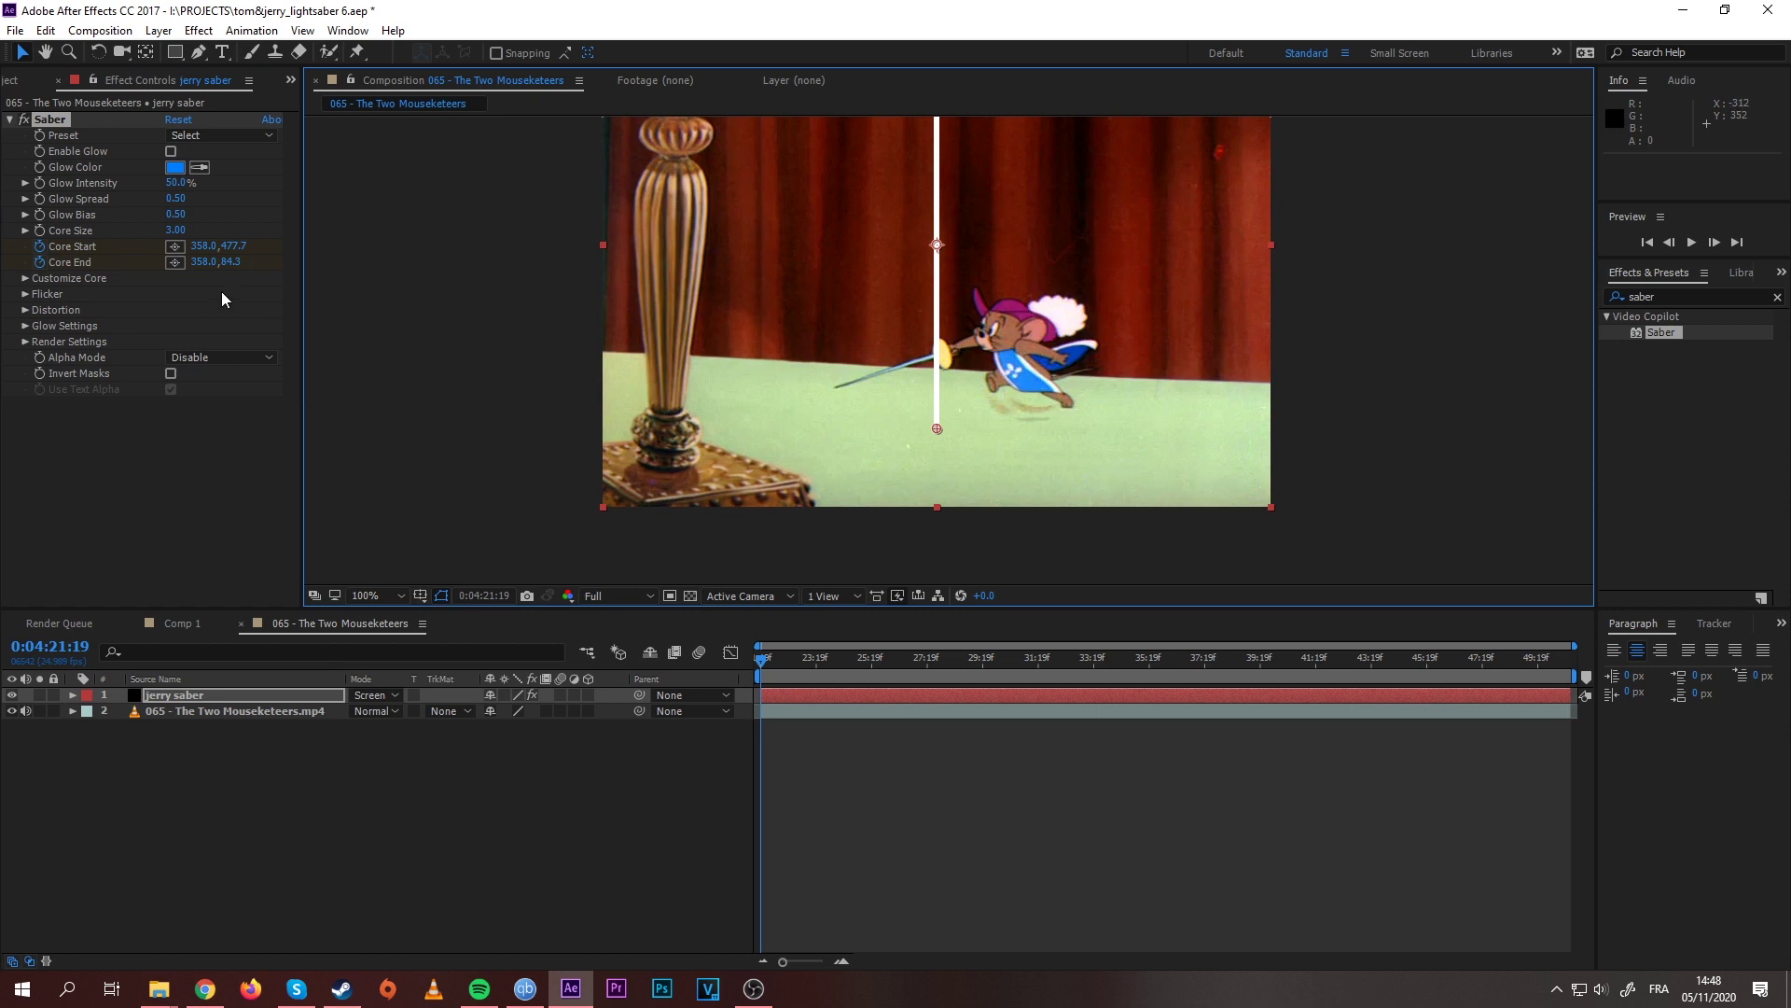
left_click(175, 246)
left_click(929, 357)
scroll(938, 368, "up", 4)
left_click_drag(873, 373, 892, 372)
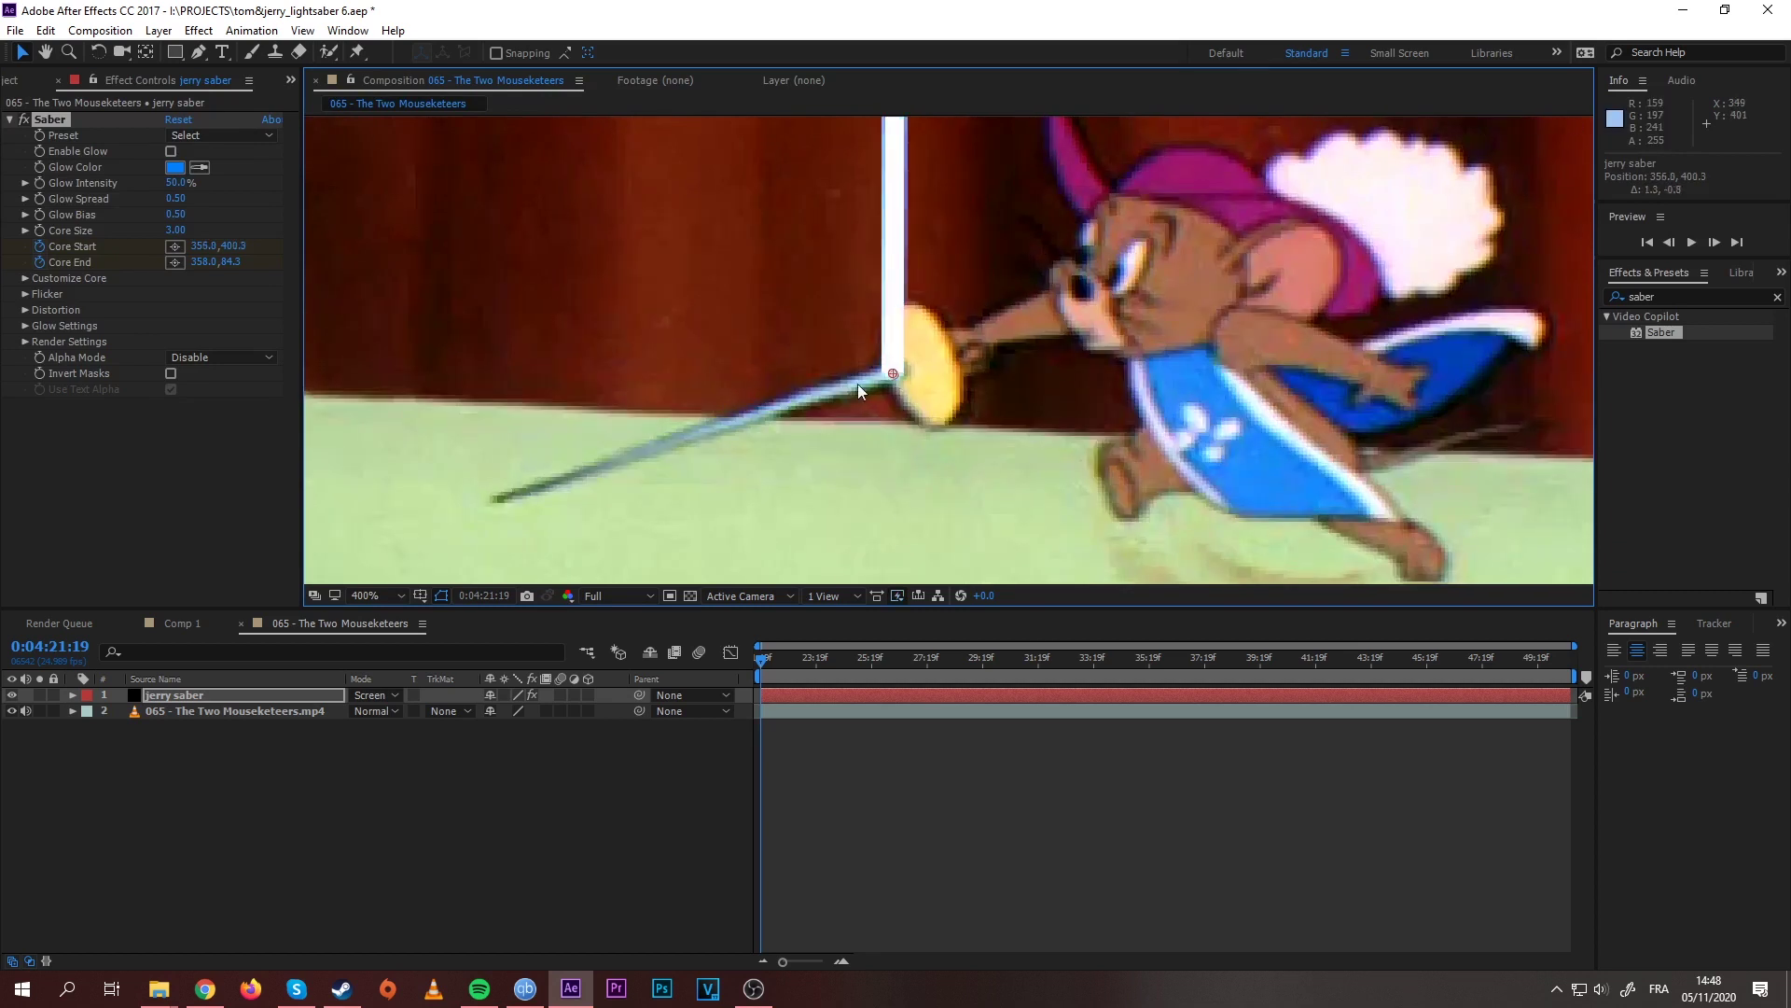
Step: Place the saber's Core End at the tip of the mouse's sword, at about 249, 435
scroll(849, 384, "down", 6)
left_click_drag(944, 206, 880, 362)
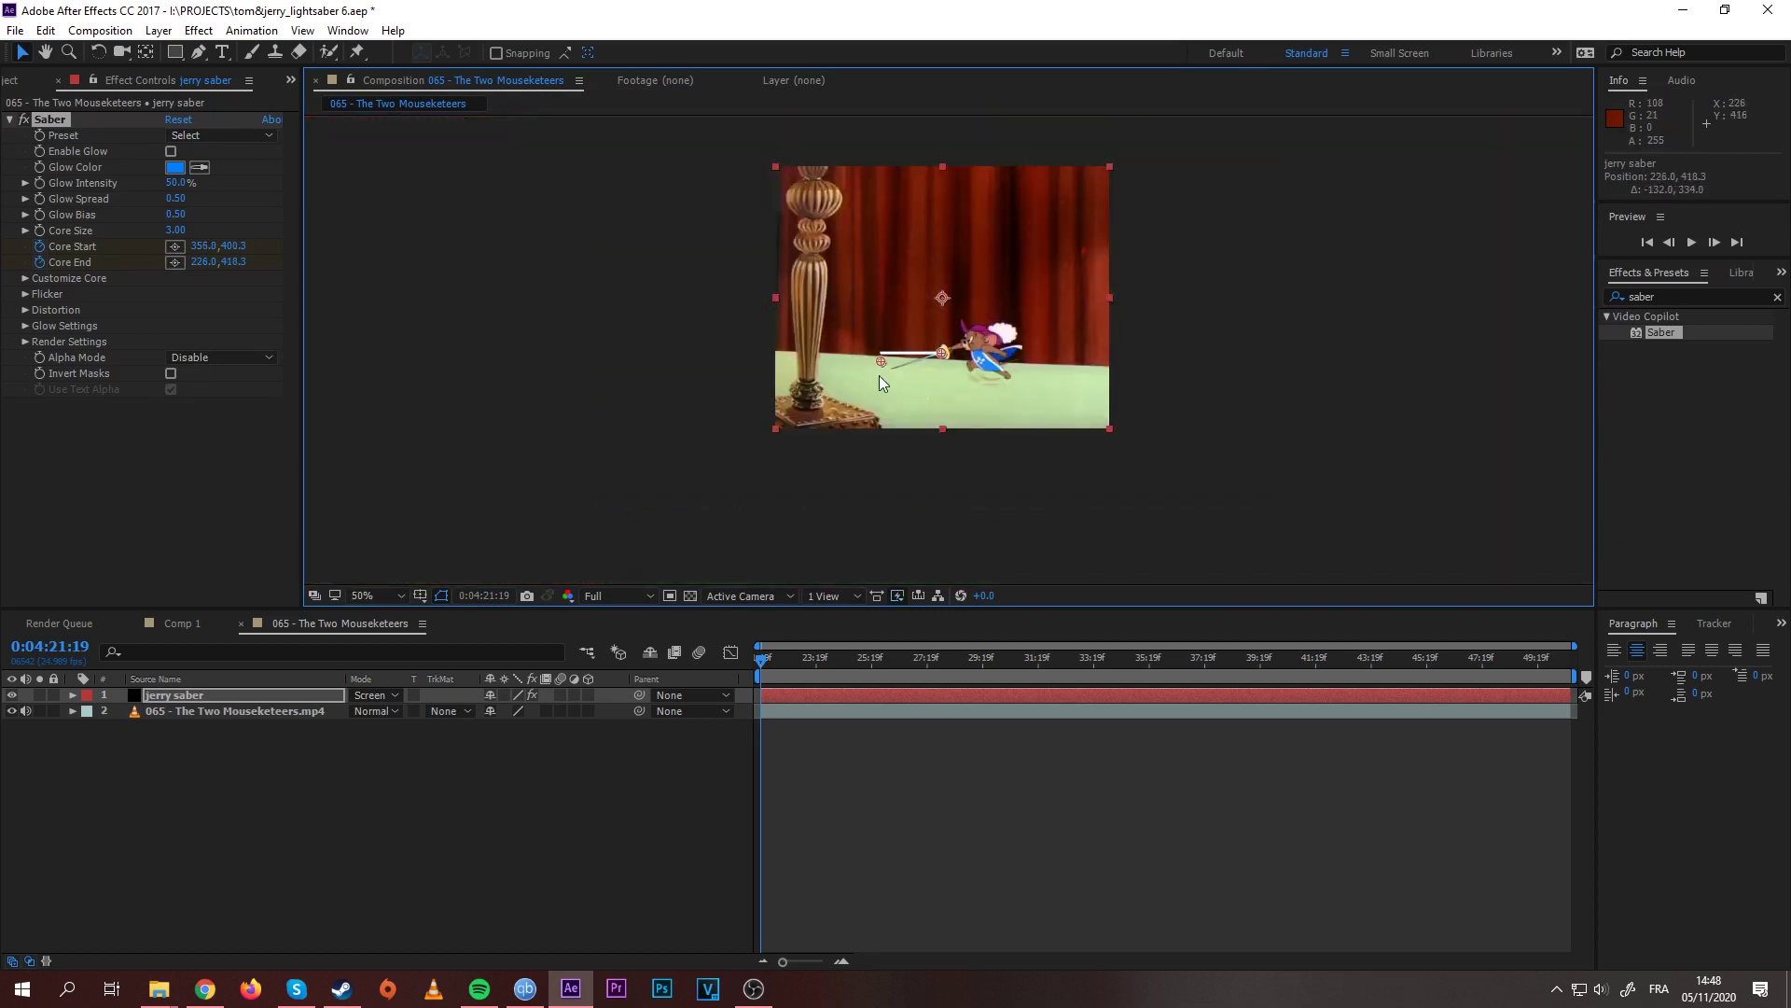
scroll(886, 372, "up", 6)
left_click_drag(1032, 405, 1429, 170)
left_click_drag(588, 362, 668, 320)
scroll(948, 350, "down", 1)
left_click_drag(1086, 349, 849, 456)
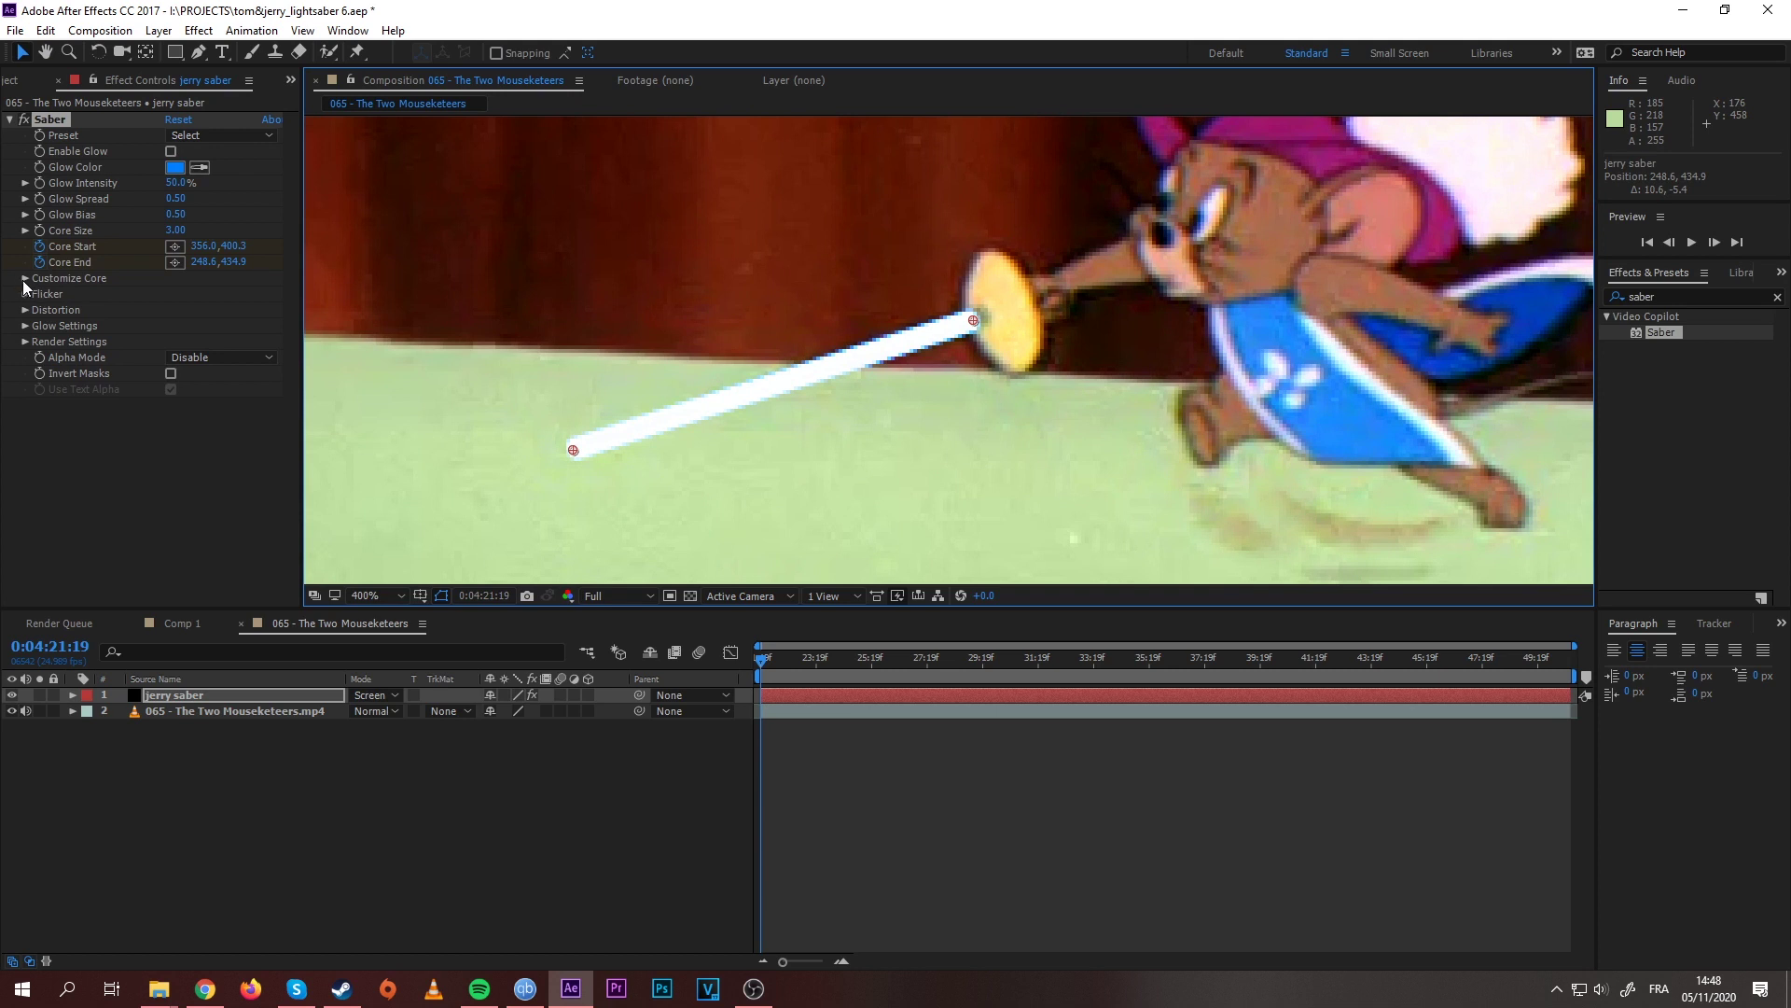
Step: Turn on Saber's motion blur with a keyframed multiplier of 0.00 and reveal the layer's animated properties
left_click(26, 341)
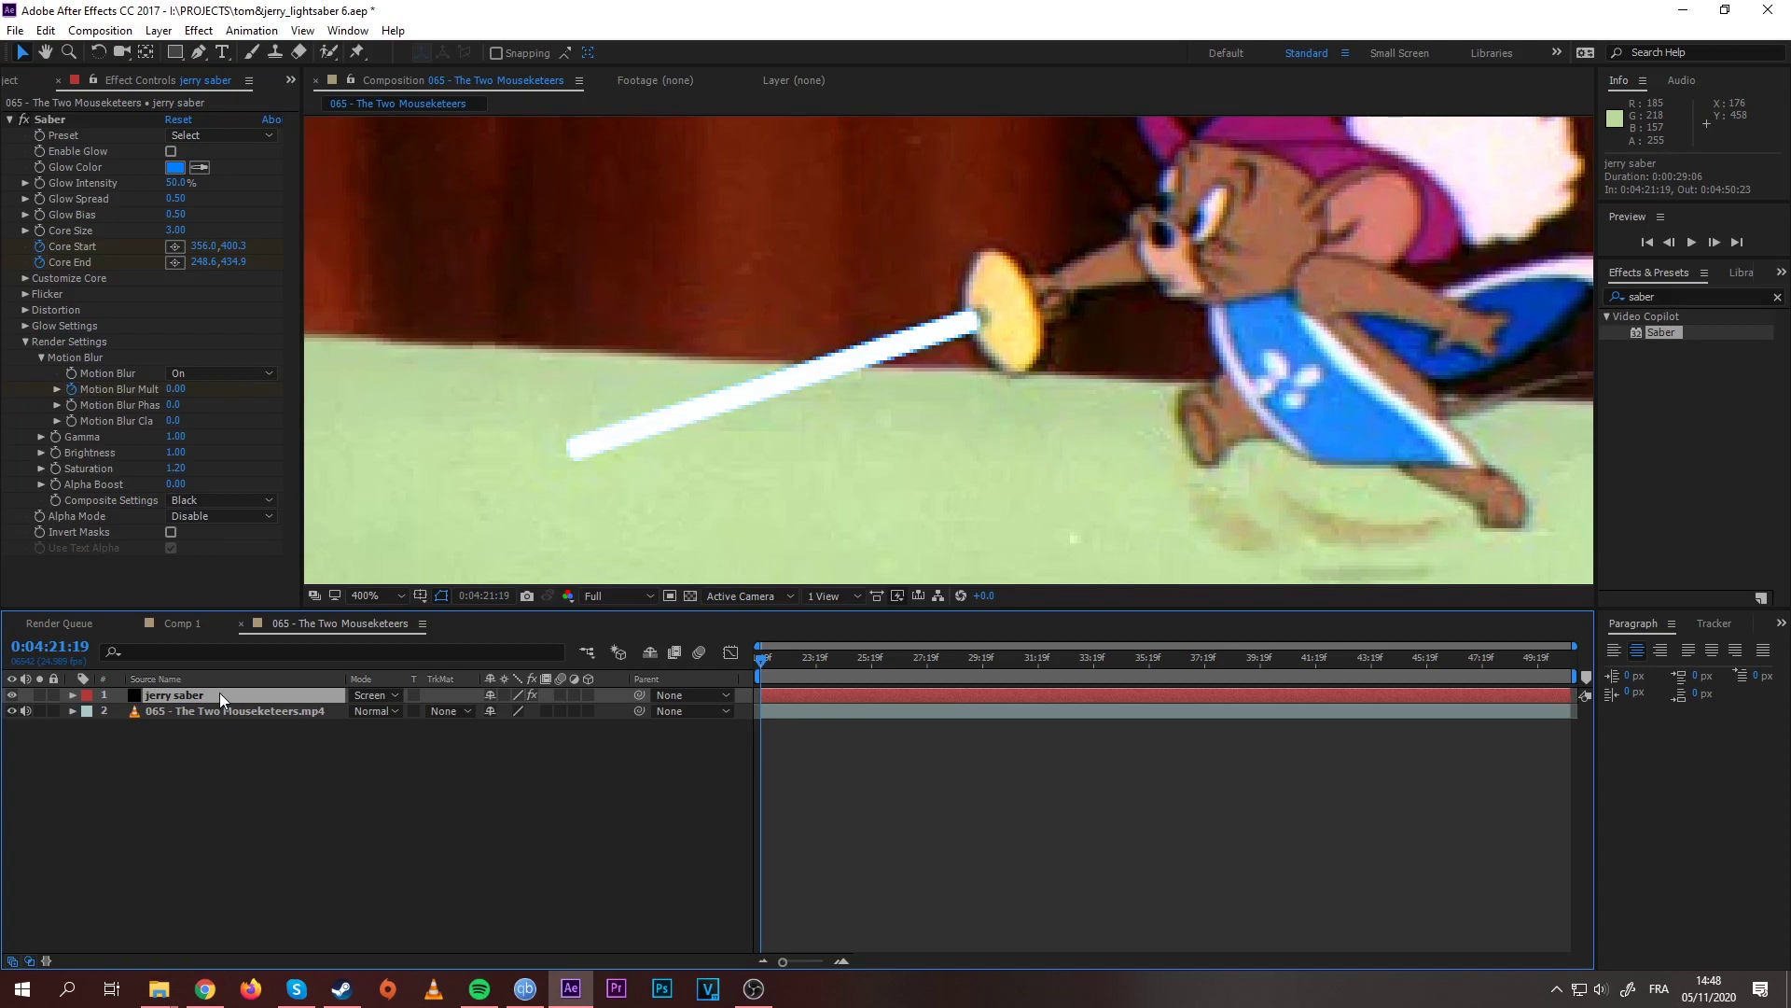
key("u")
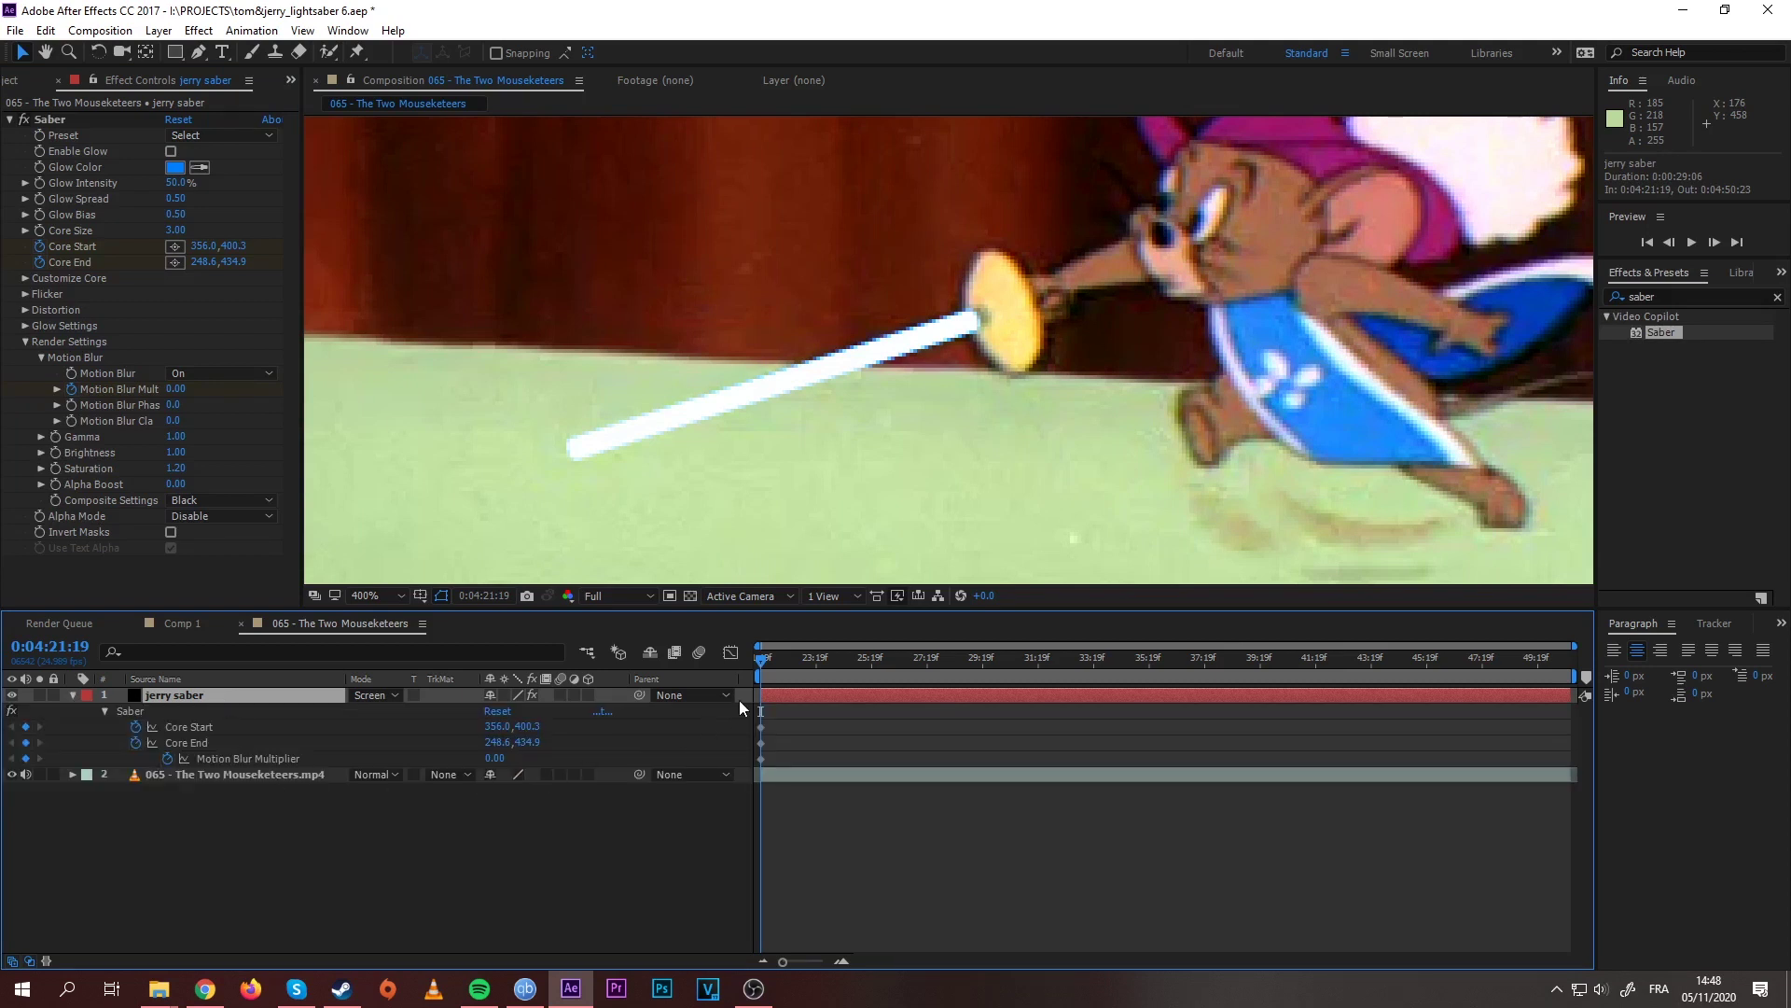
left_click(843, 959)
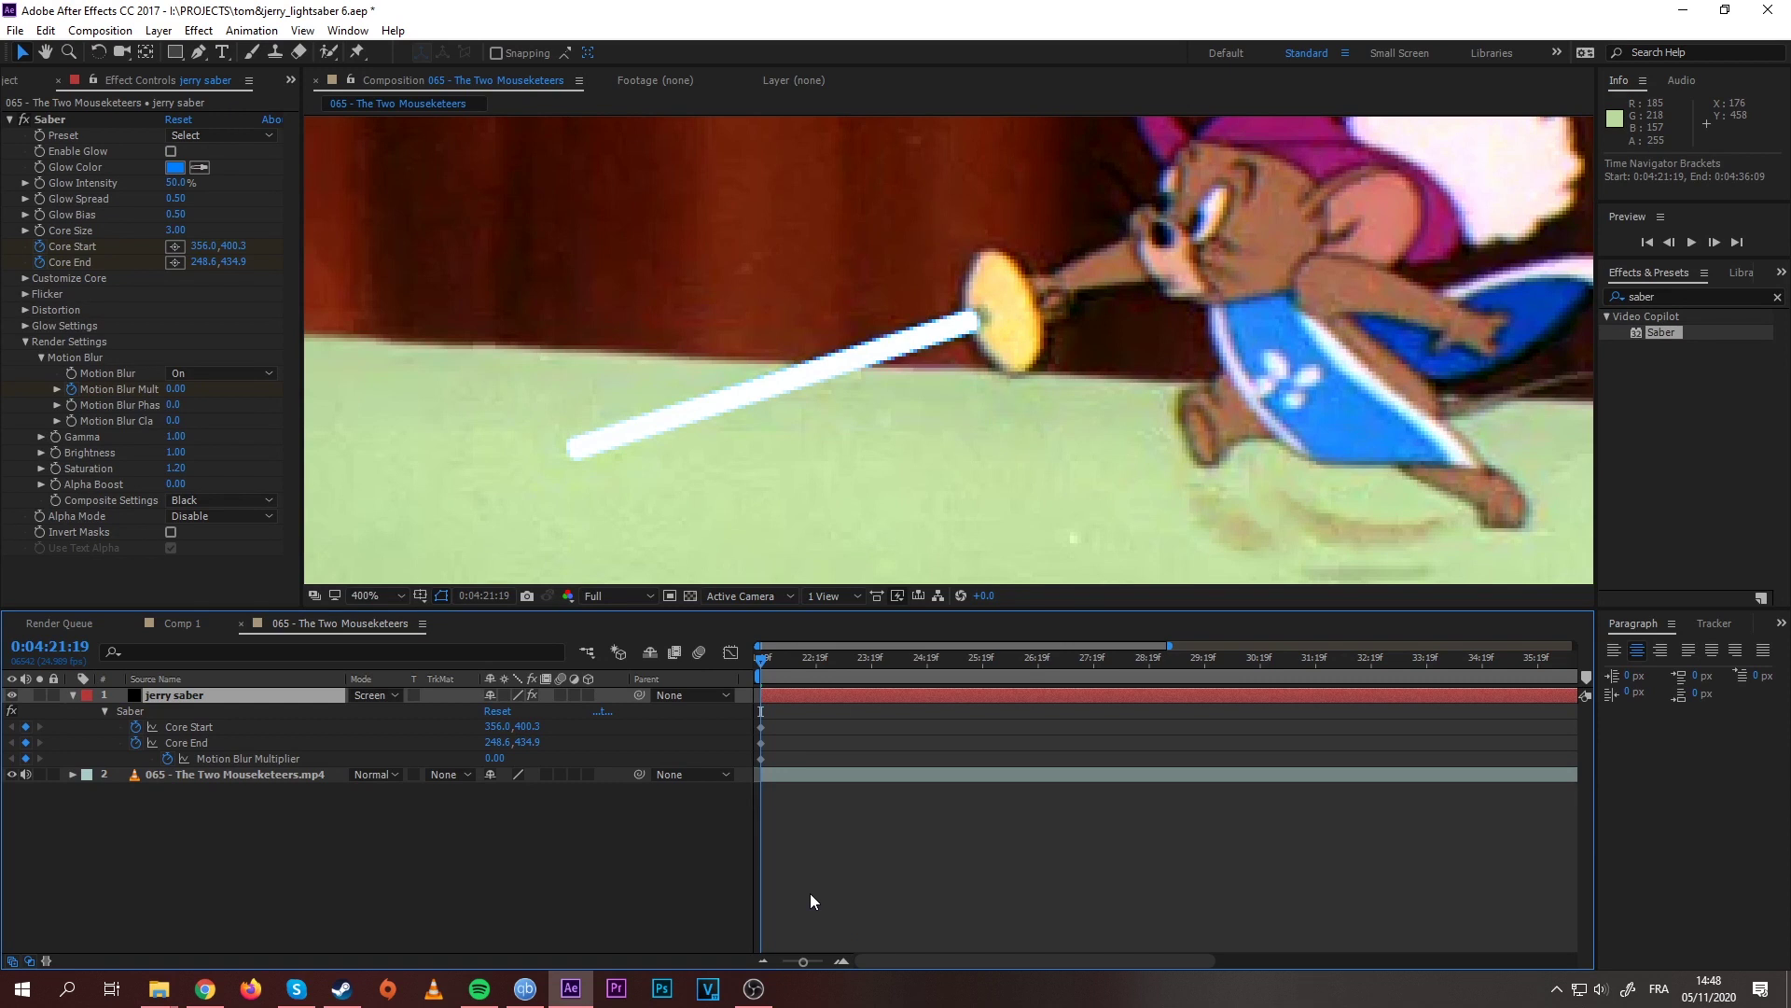
Step: At frame 0:04:21:20, realign Core End to the sword tip and Core Start to the hilt at about 342, 397
key("Page_Down")
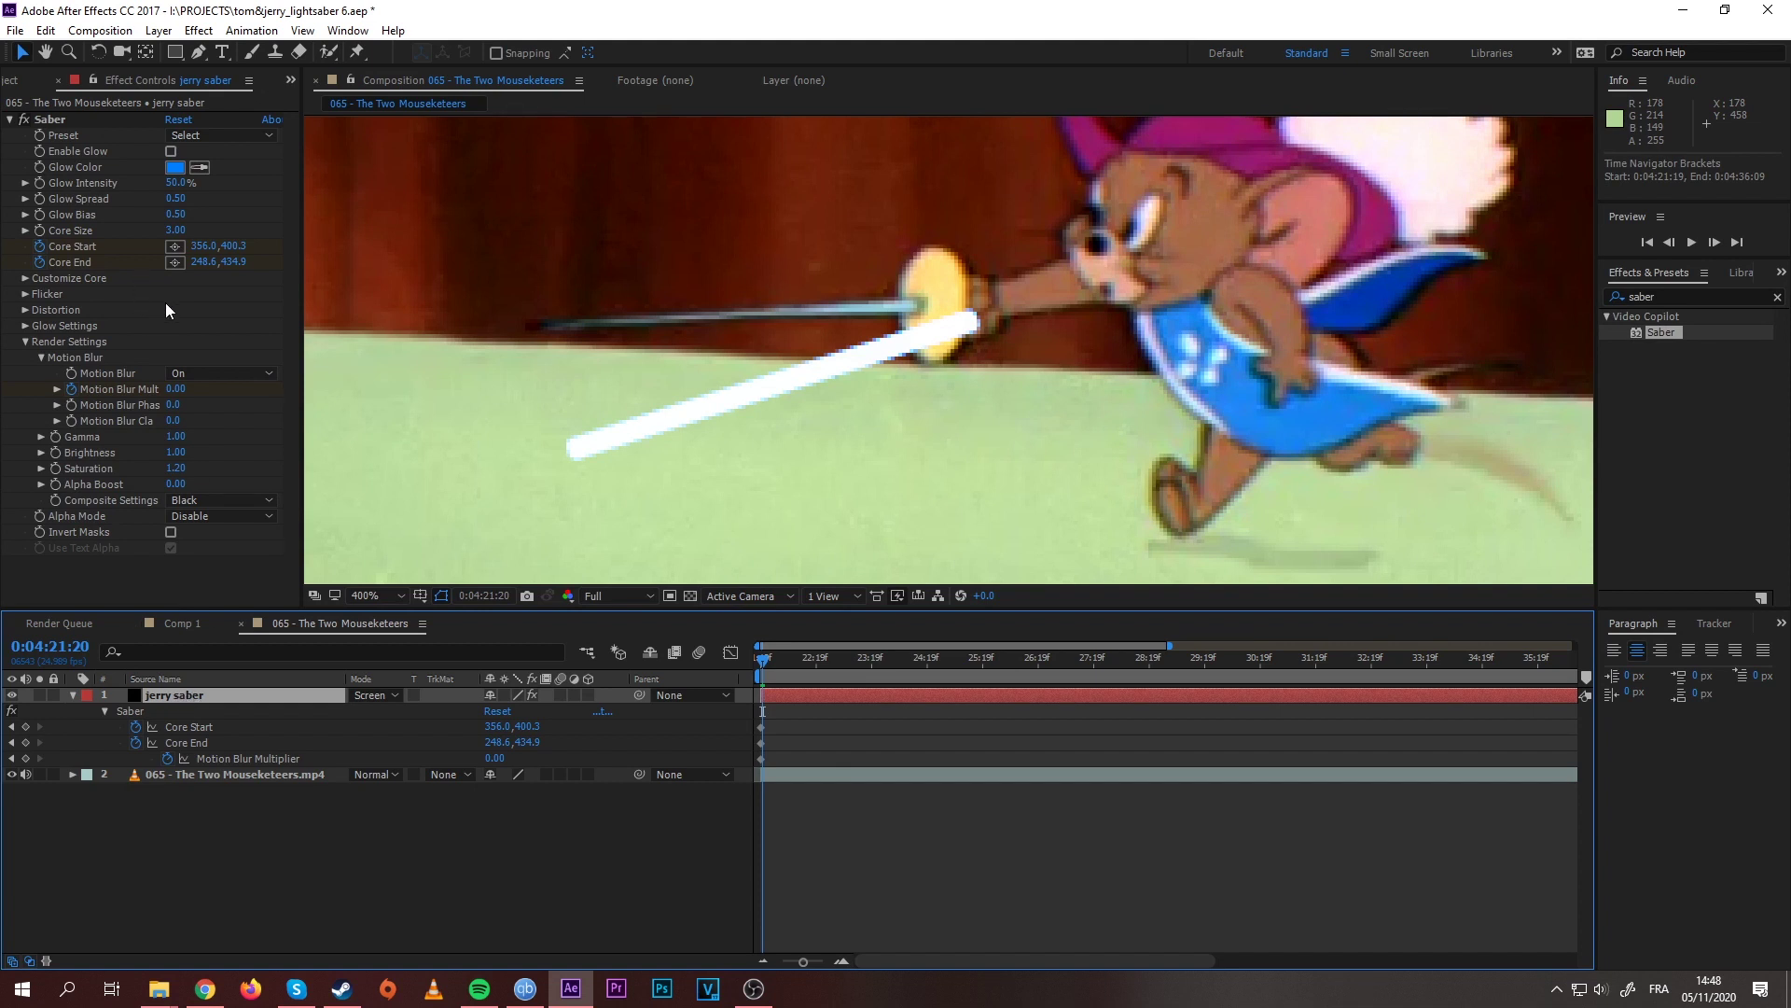
left_click(532, 325)
left_click(176, 244)
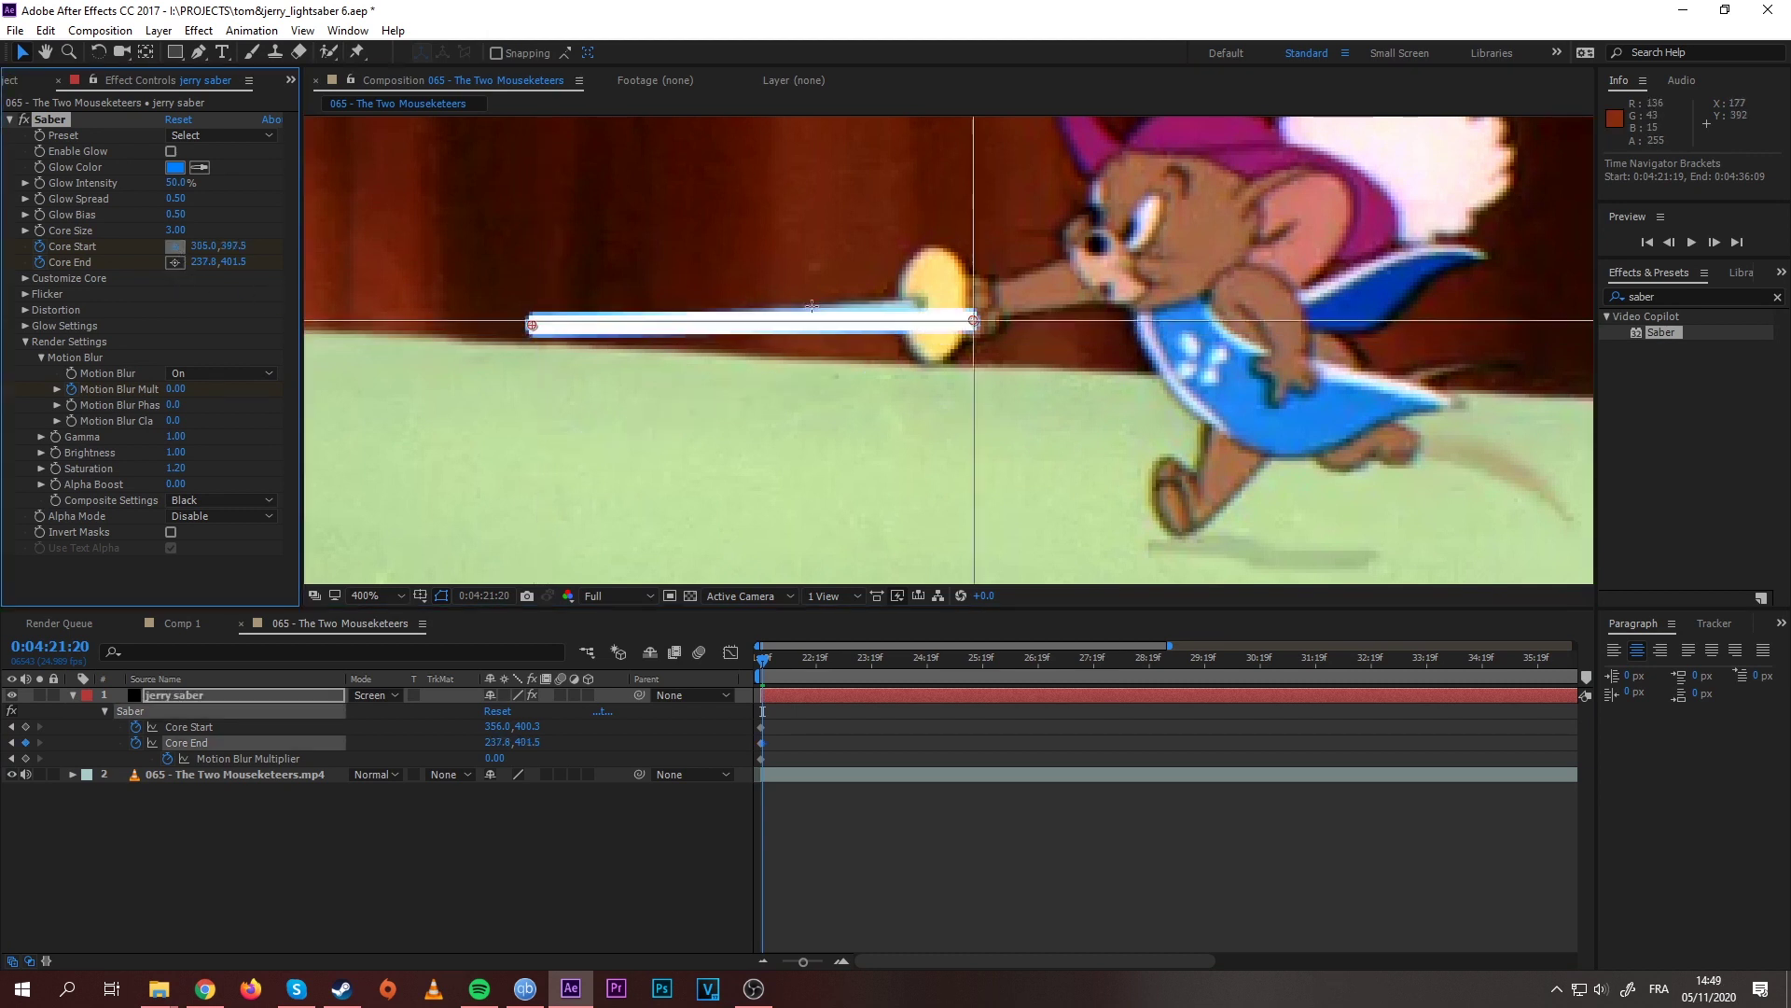
left_click(915, 309)
left_click_drag(916, 306, 920, 306)
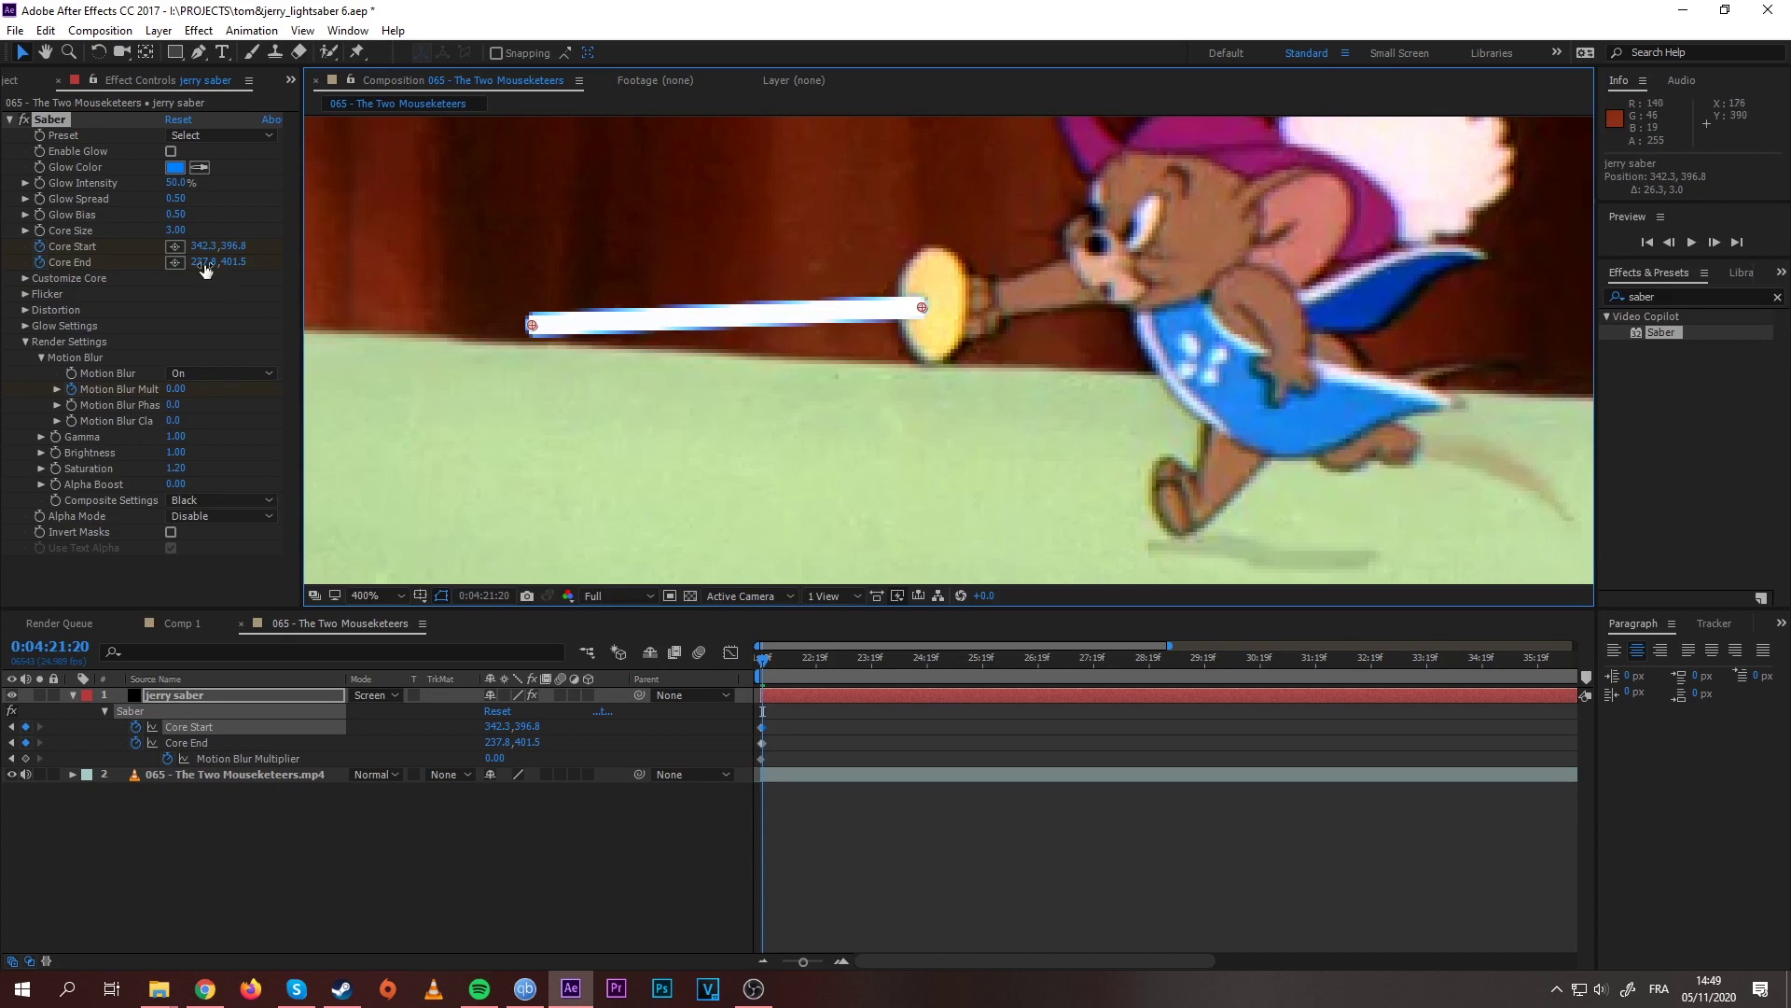
Step: Set the saber's Start Size and End Size to 200% and its Core Size to 1.50
left_click(26, 278)
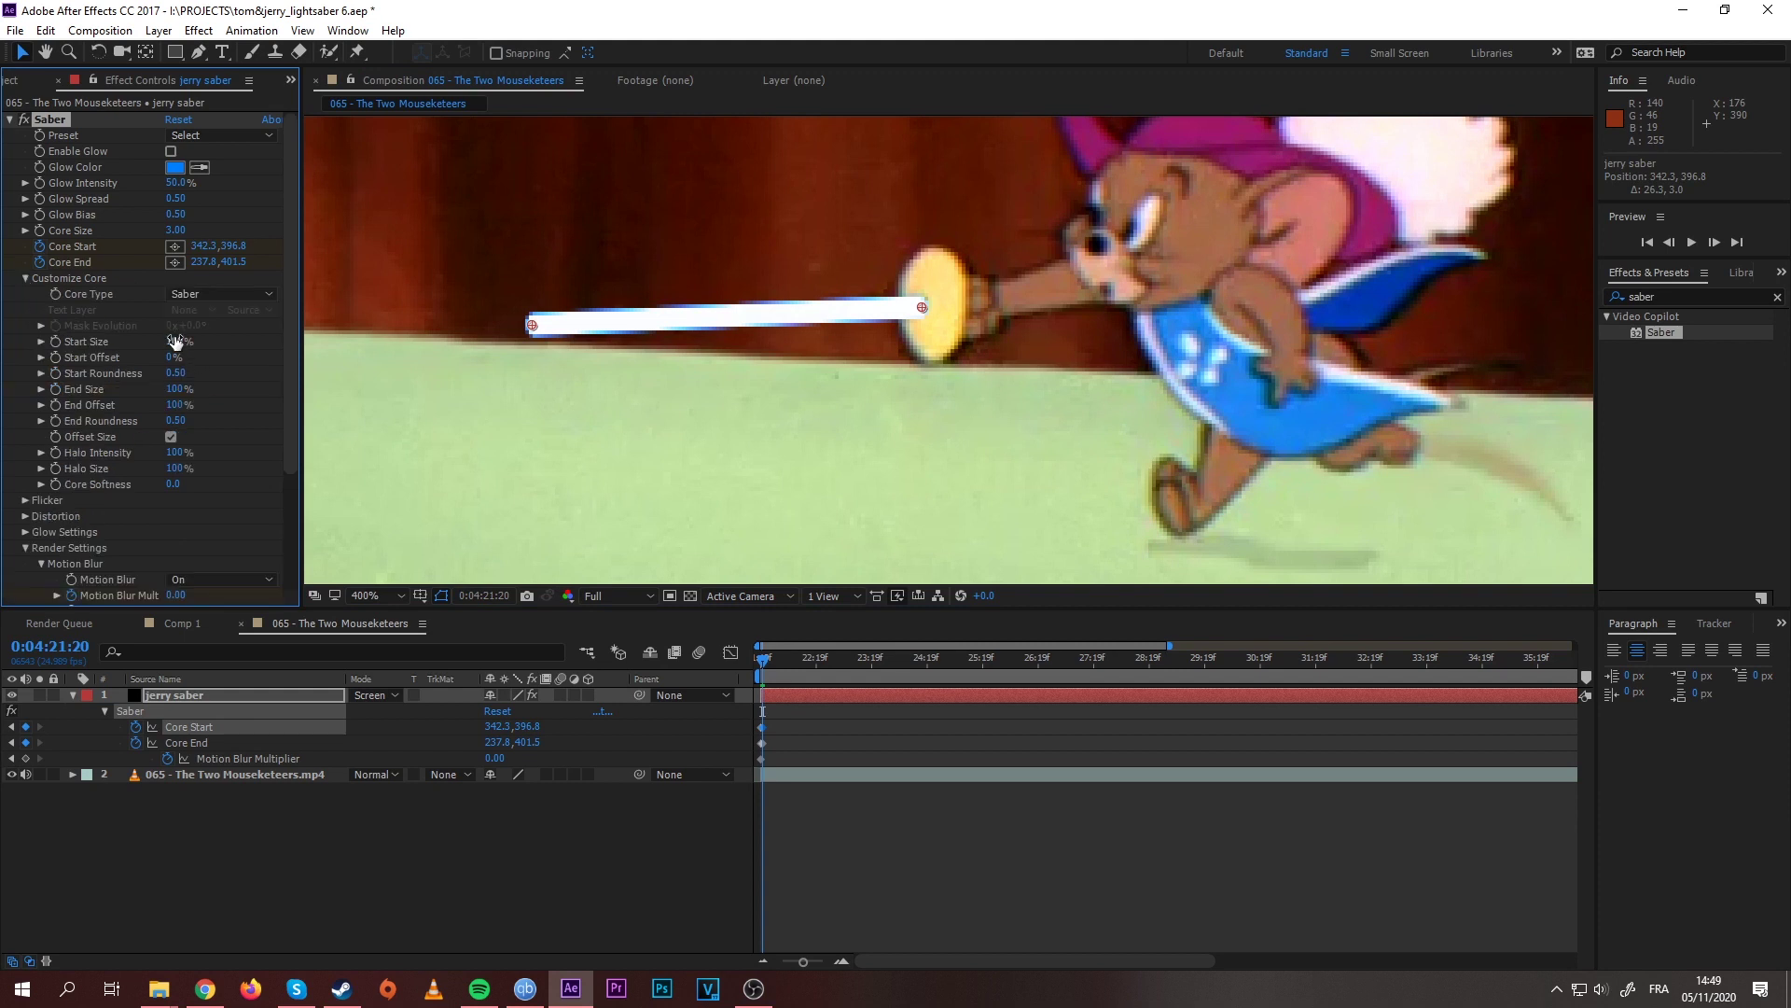
left_click_drag(171, 345, 284, 347)
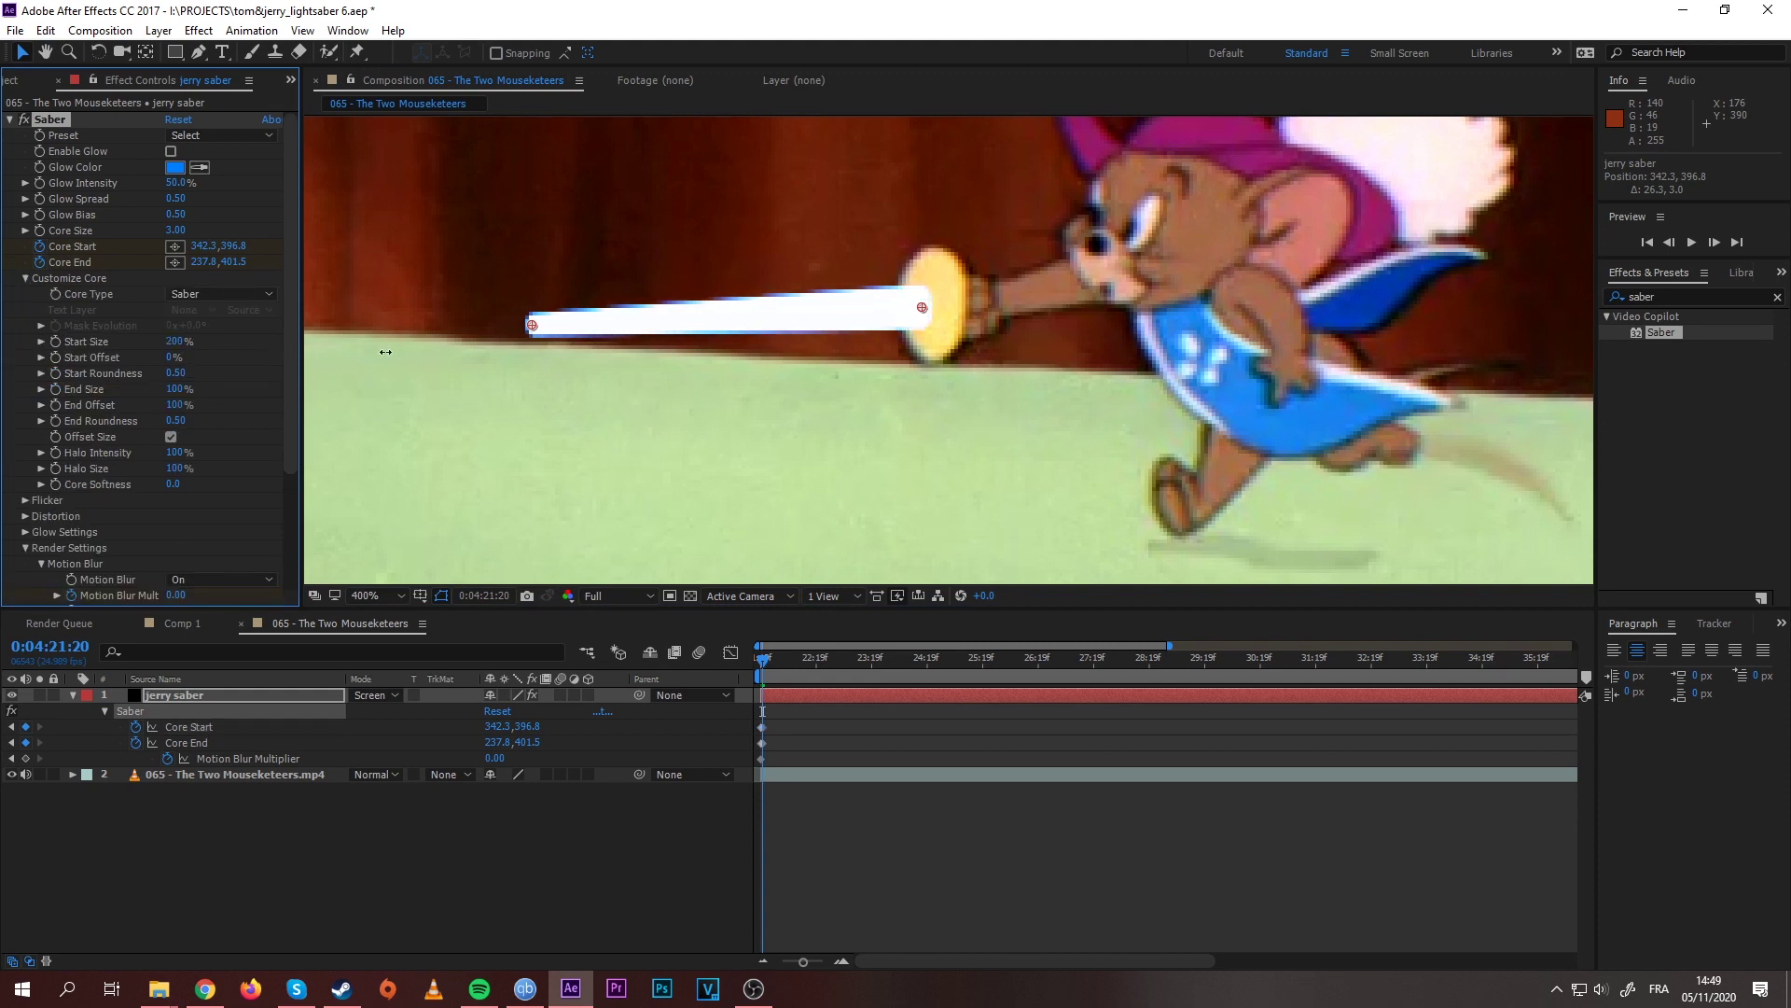
left_click_drag(172, 390, 399, 397)
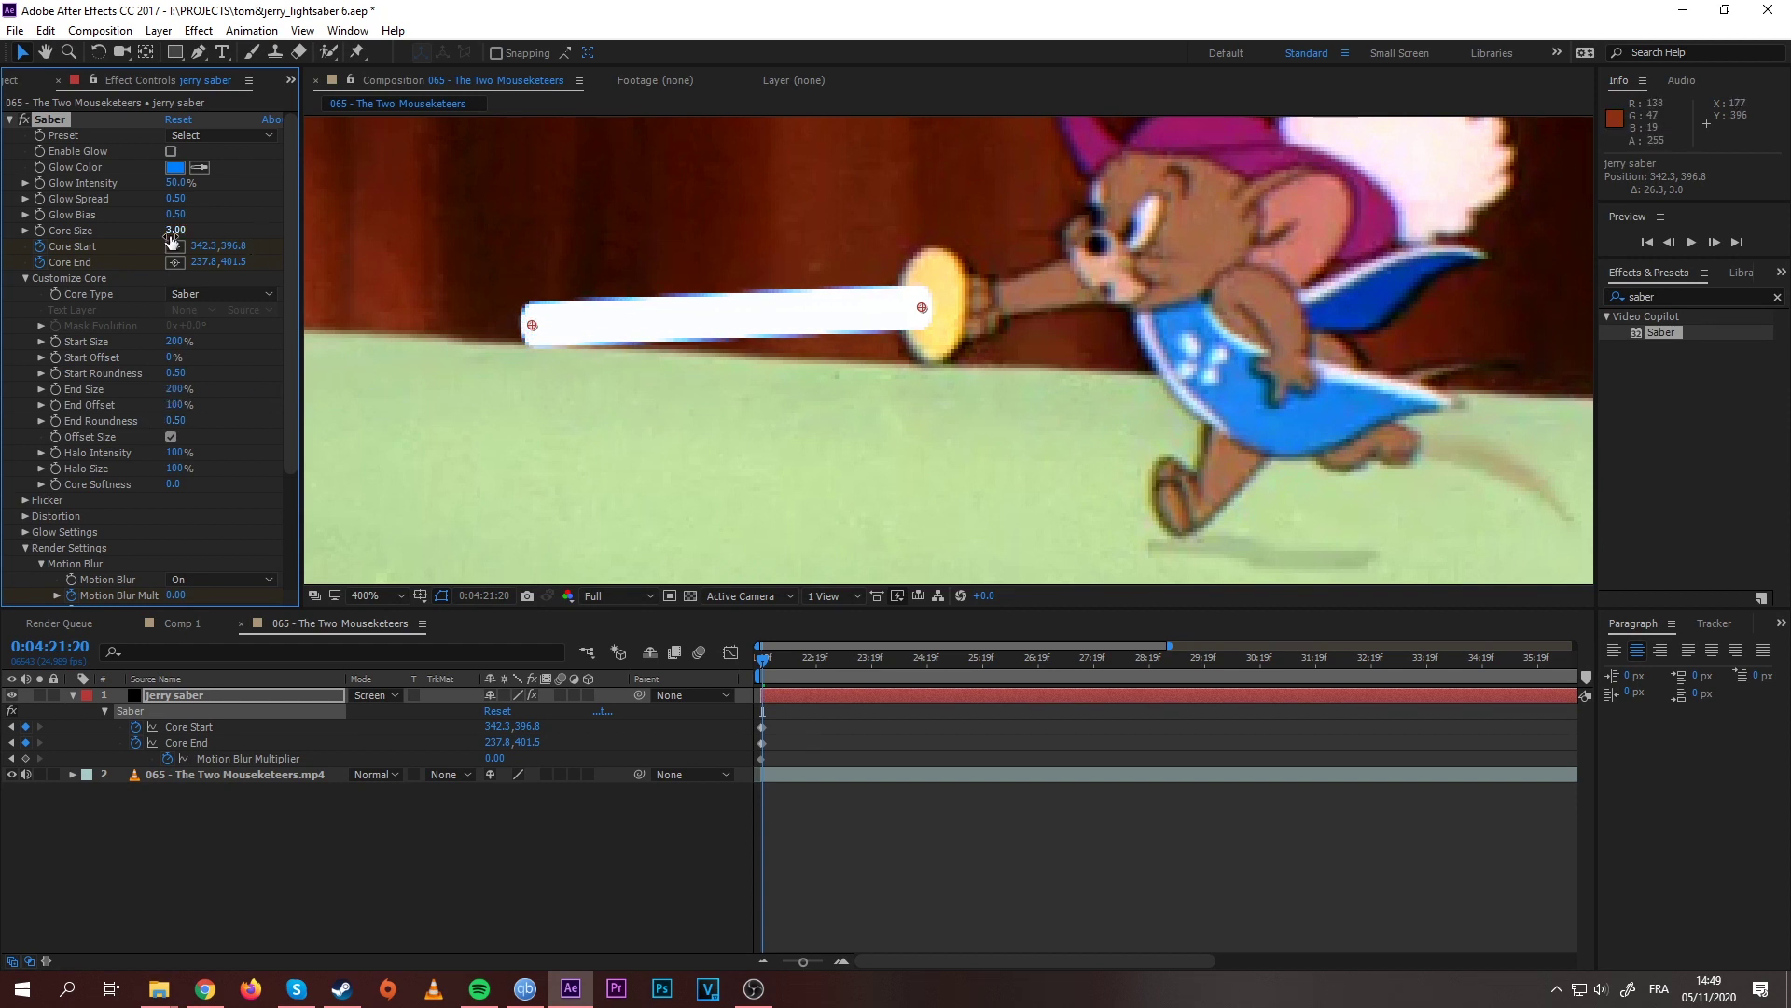
mouse_move(177, 233)
left_mouse_down()
mouse_move(148, 232)
mouse_move(167, 234)
left_mouse_up()
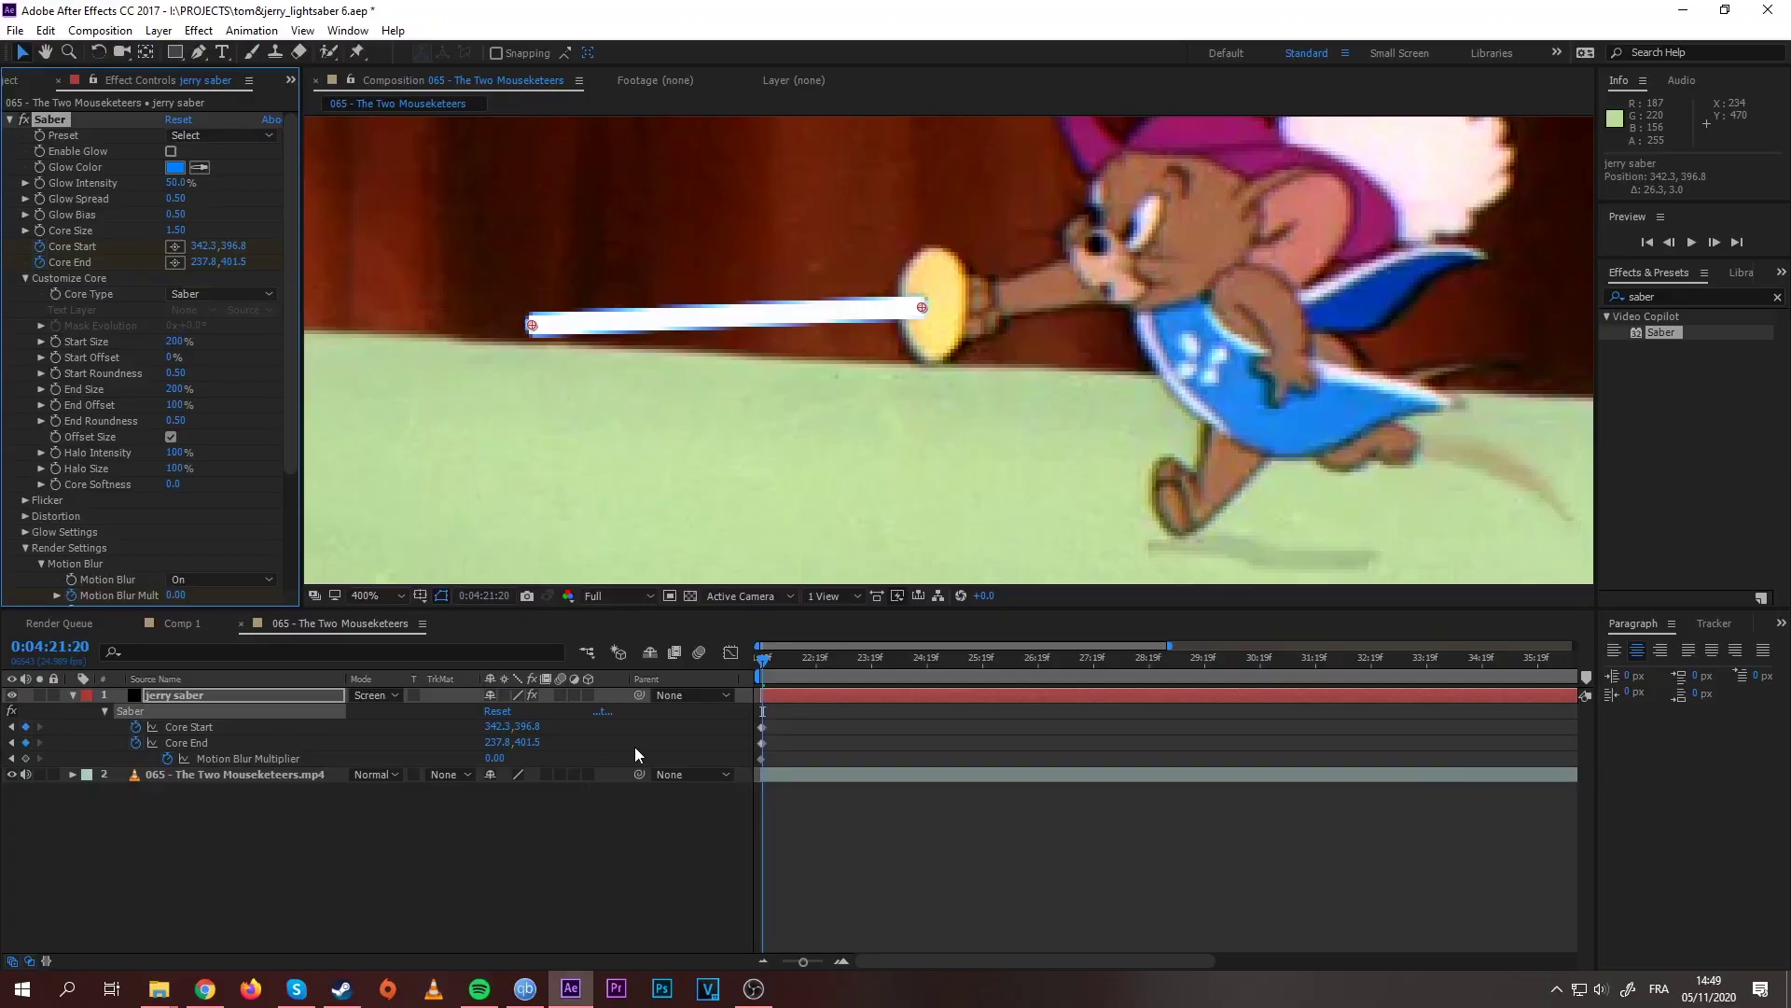
Step: Keyframe the motion blur multiplier at 0.00 on frame 0:04:21:20, and align both saber ends to the sword at 0:04:21:21
scroll(877, 948, "up", 3)
key("Return")
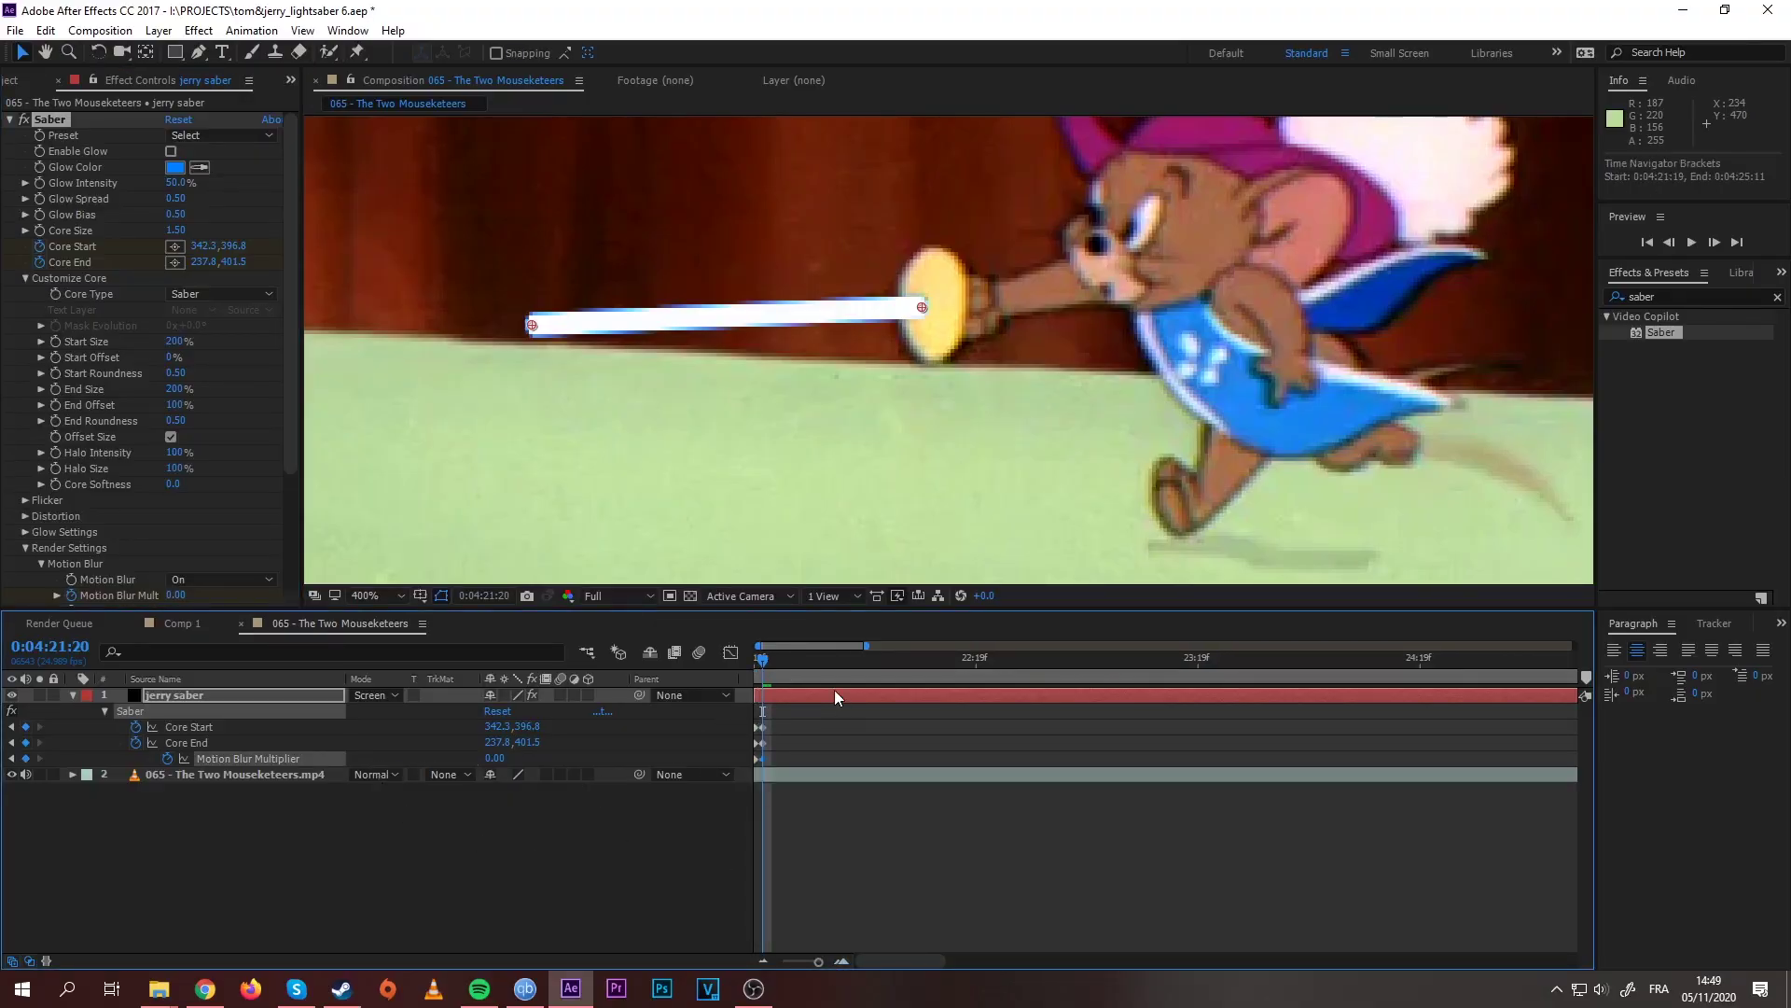
key("Page_Down")
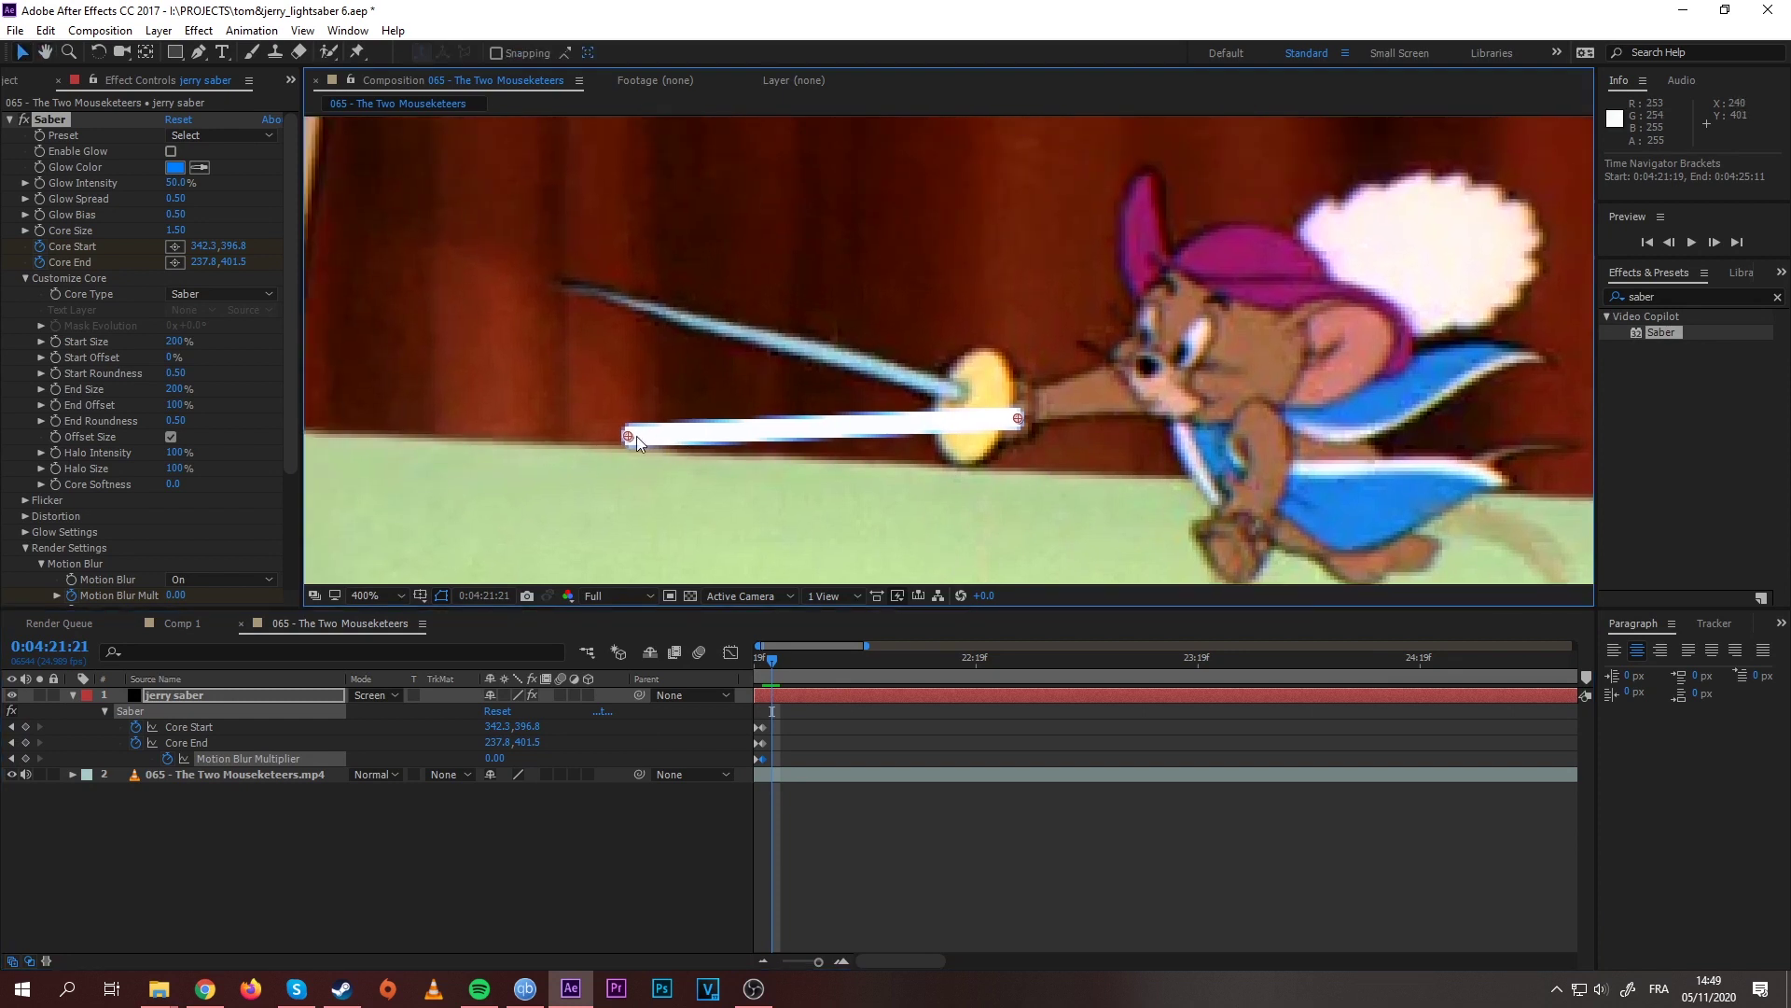
left_click_drag(628, 436, 553, 281)
left_click_drag(1017, 418, 911, 394)
Step: Align the saber's core points to the sword's hilt and tip at frames 0:04:21:22 and 0:04:21:23
key("Page_Down")
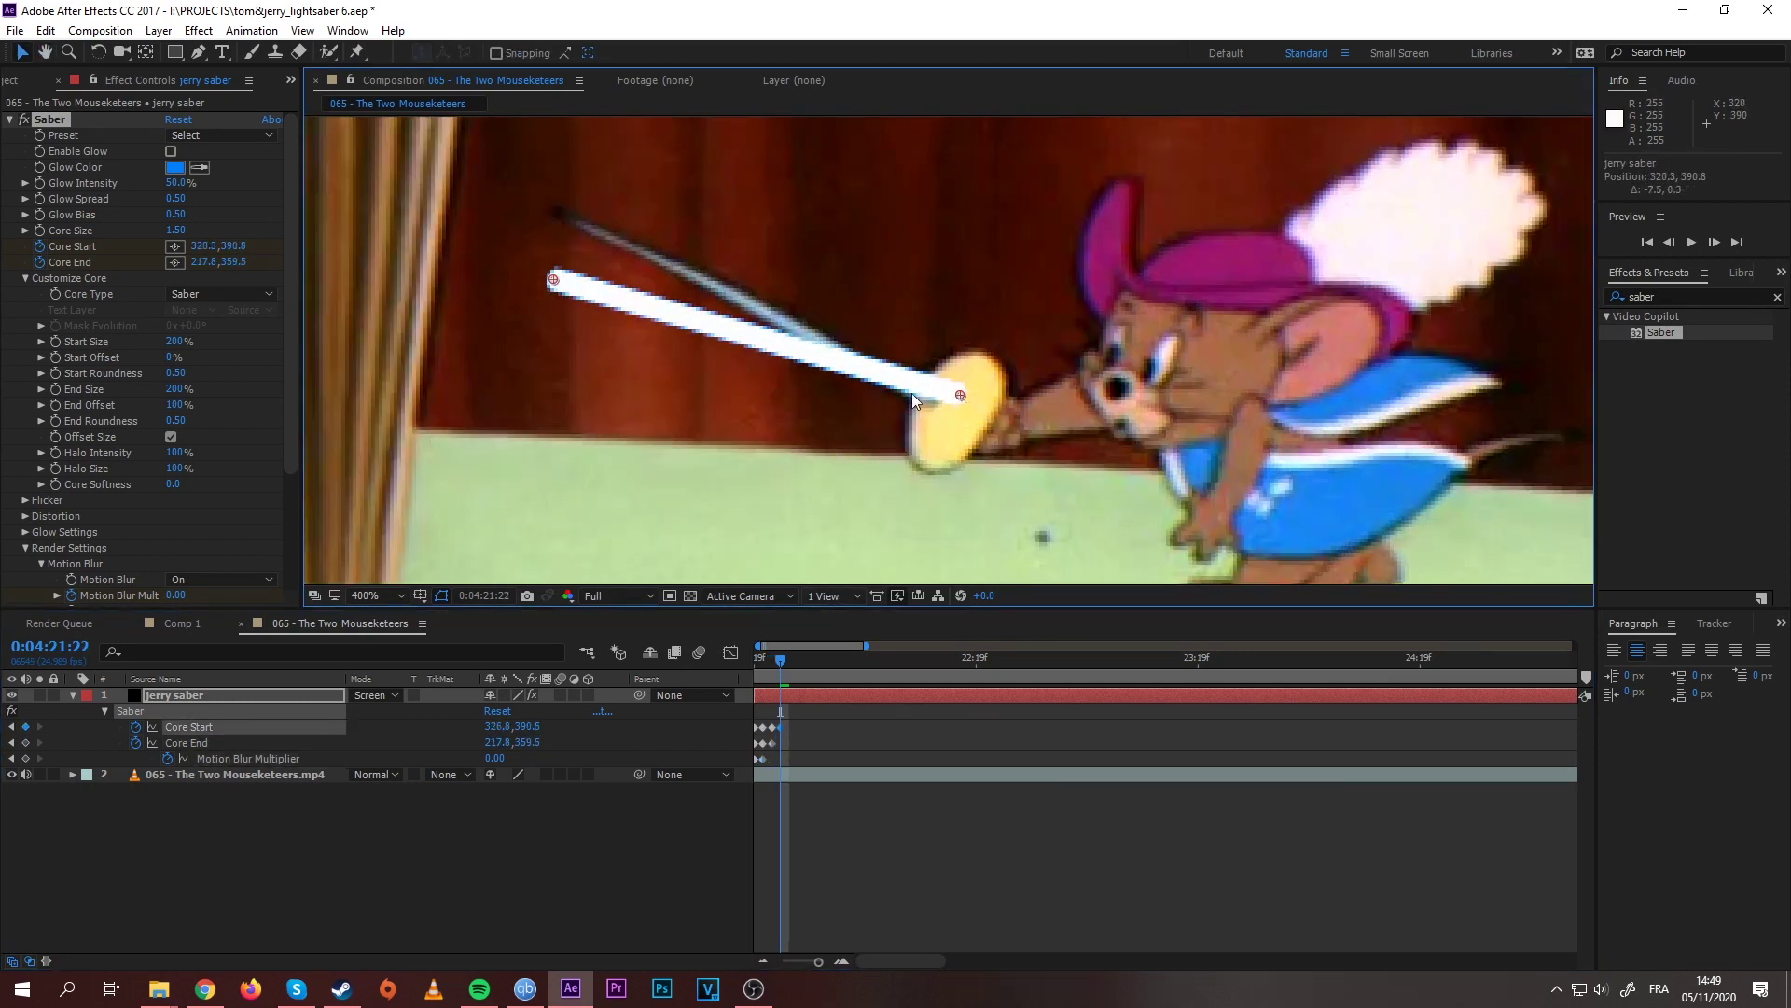
left_click_drag(553, 279, 557, 208)
key("Page_Down")
left_click_drag(957, 462, 944, 443)
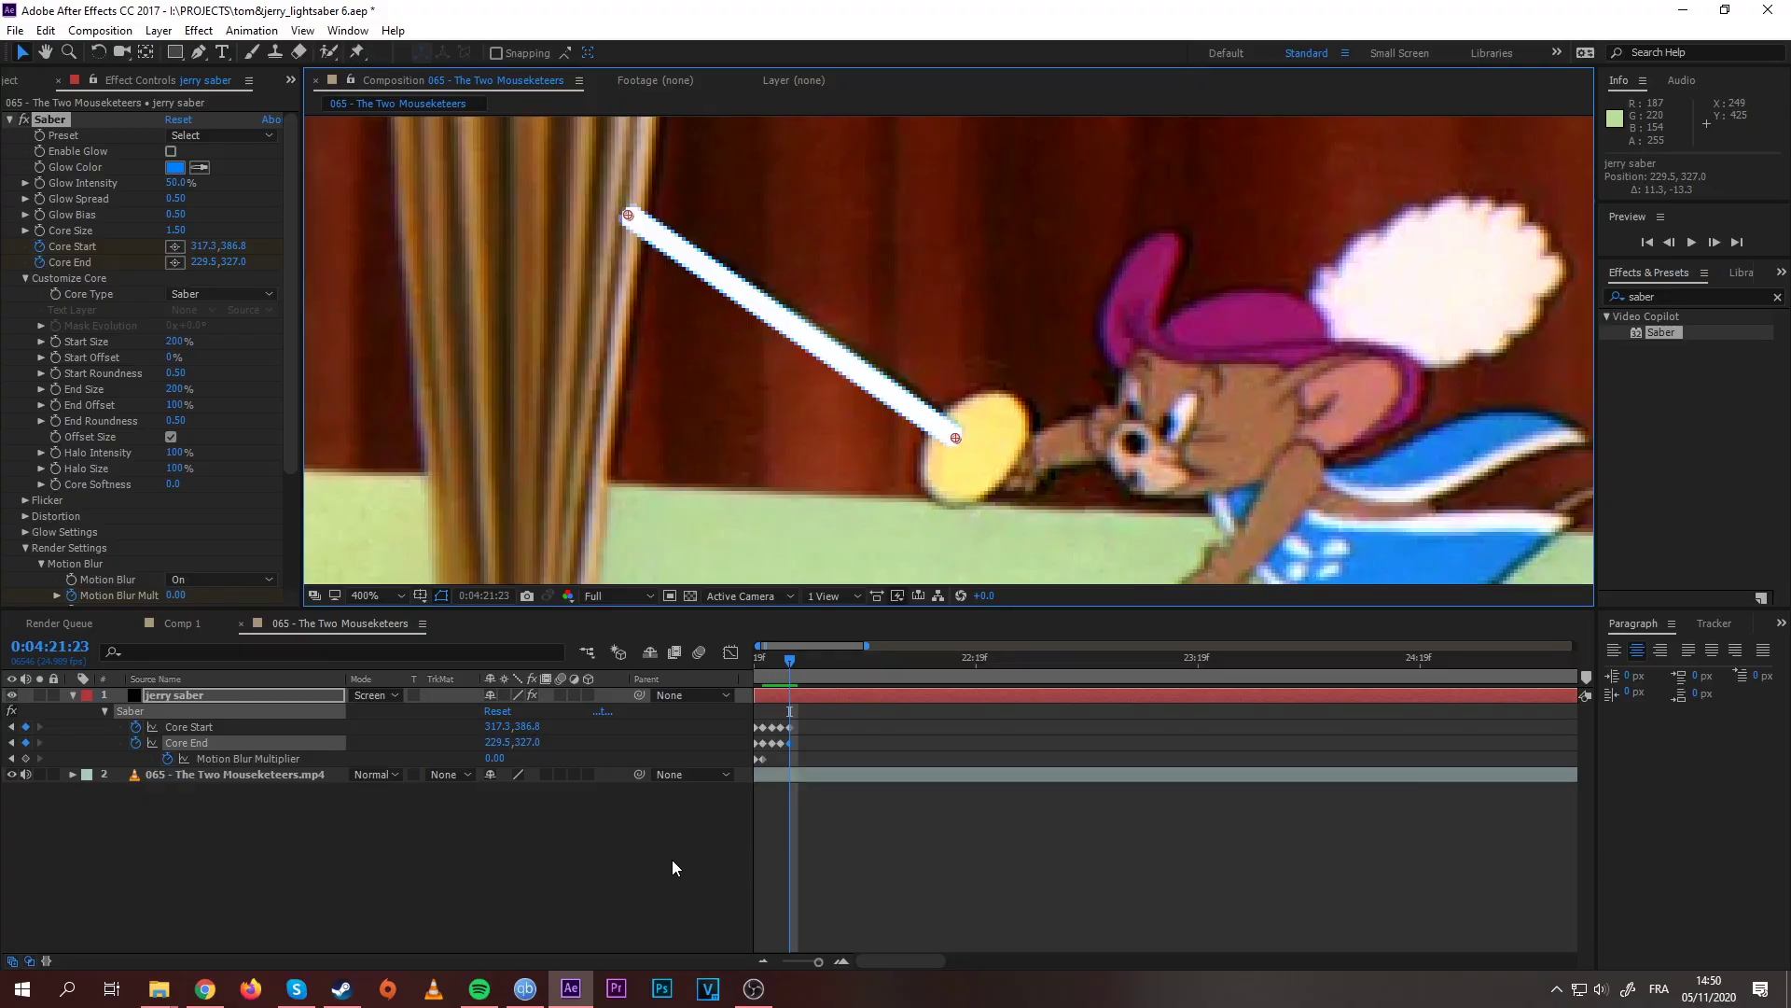
Step: At frame 0:04:21:24, move Core Start to the hilt at about 322, 395 and Core End behind the pillar at about 242, 354
key("Page_Down")
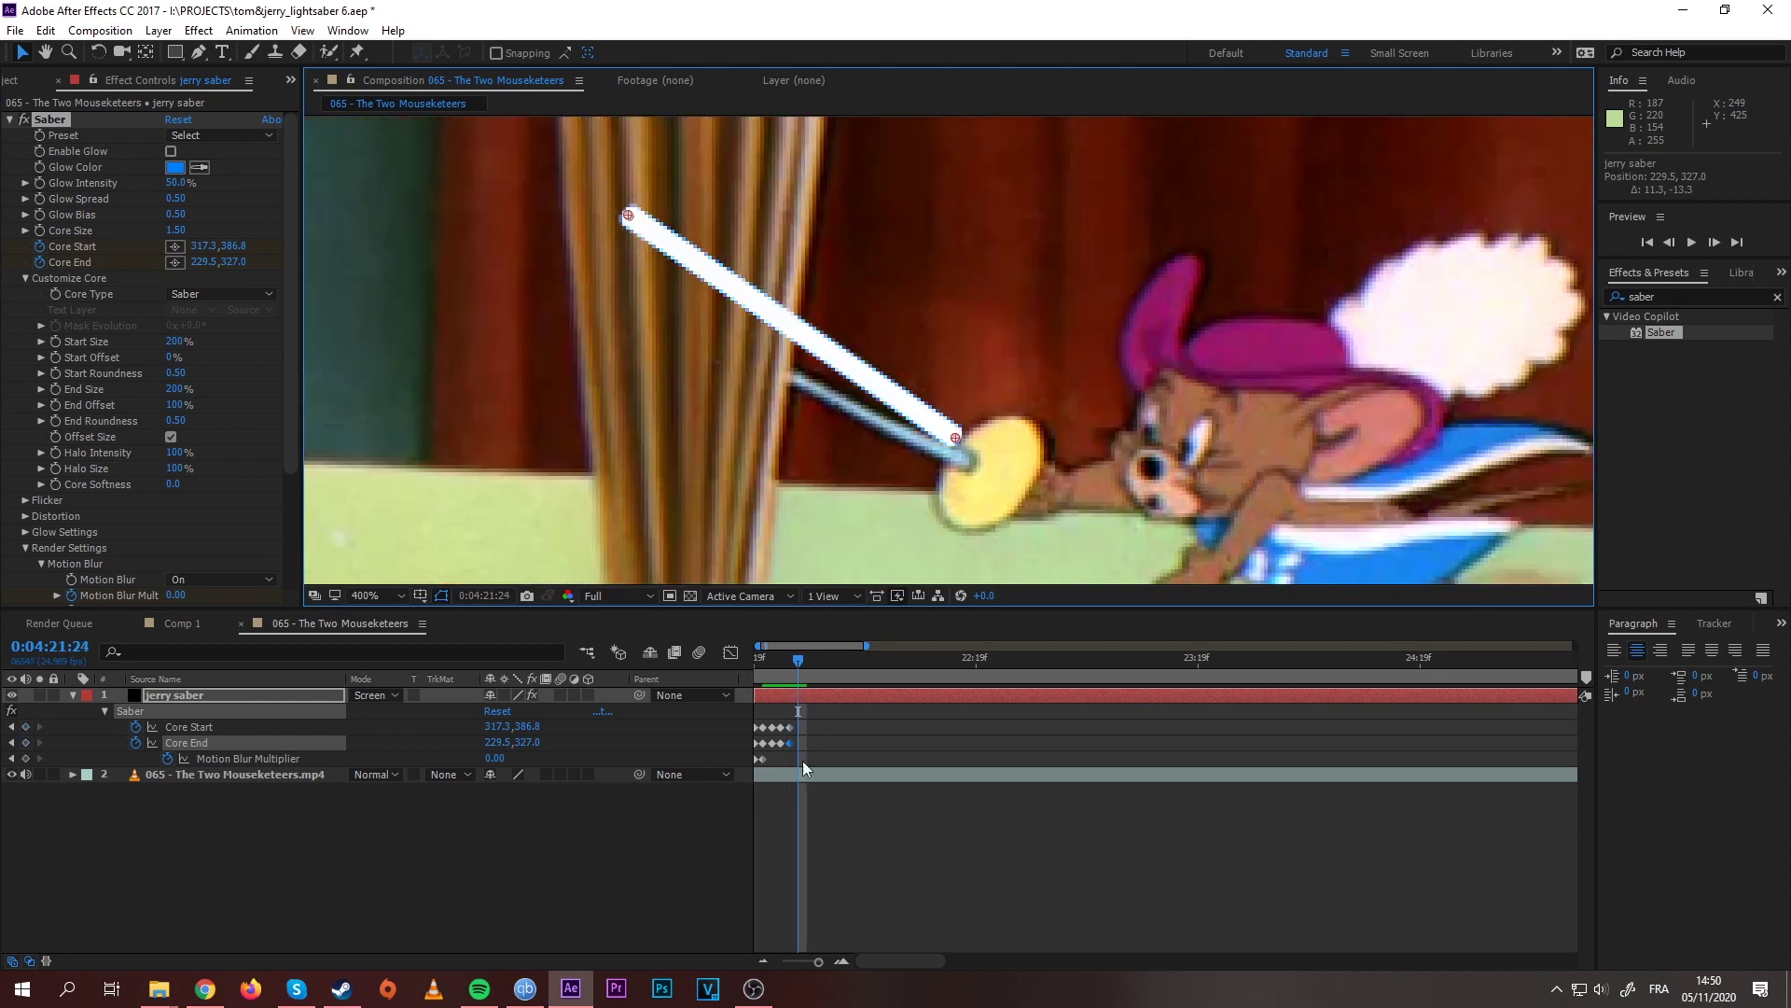
left_click_drag(957, 439, 974, 467)
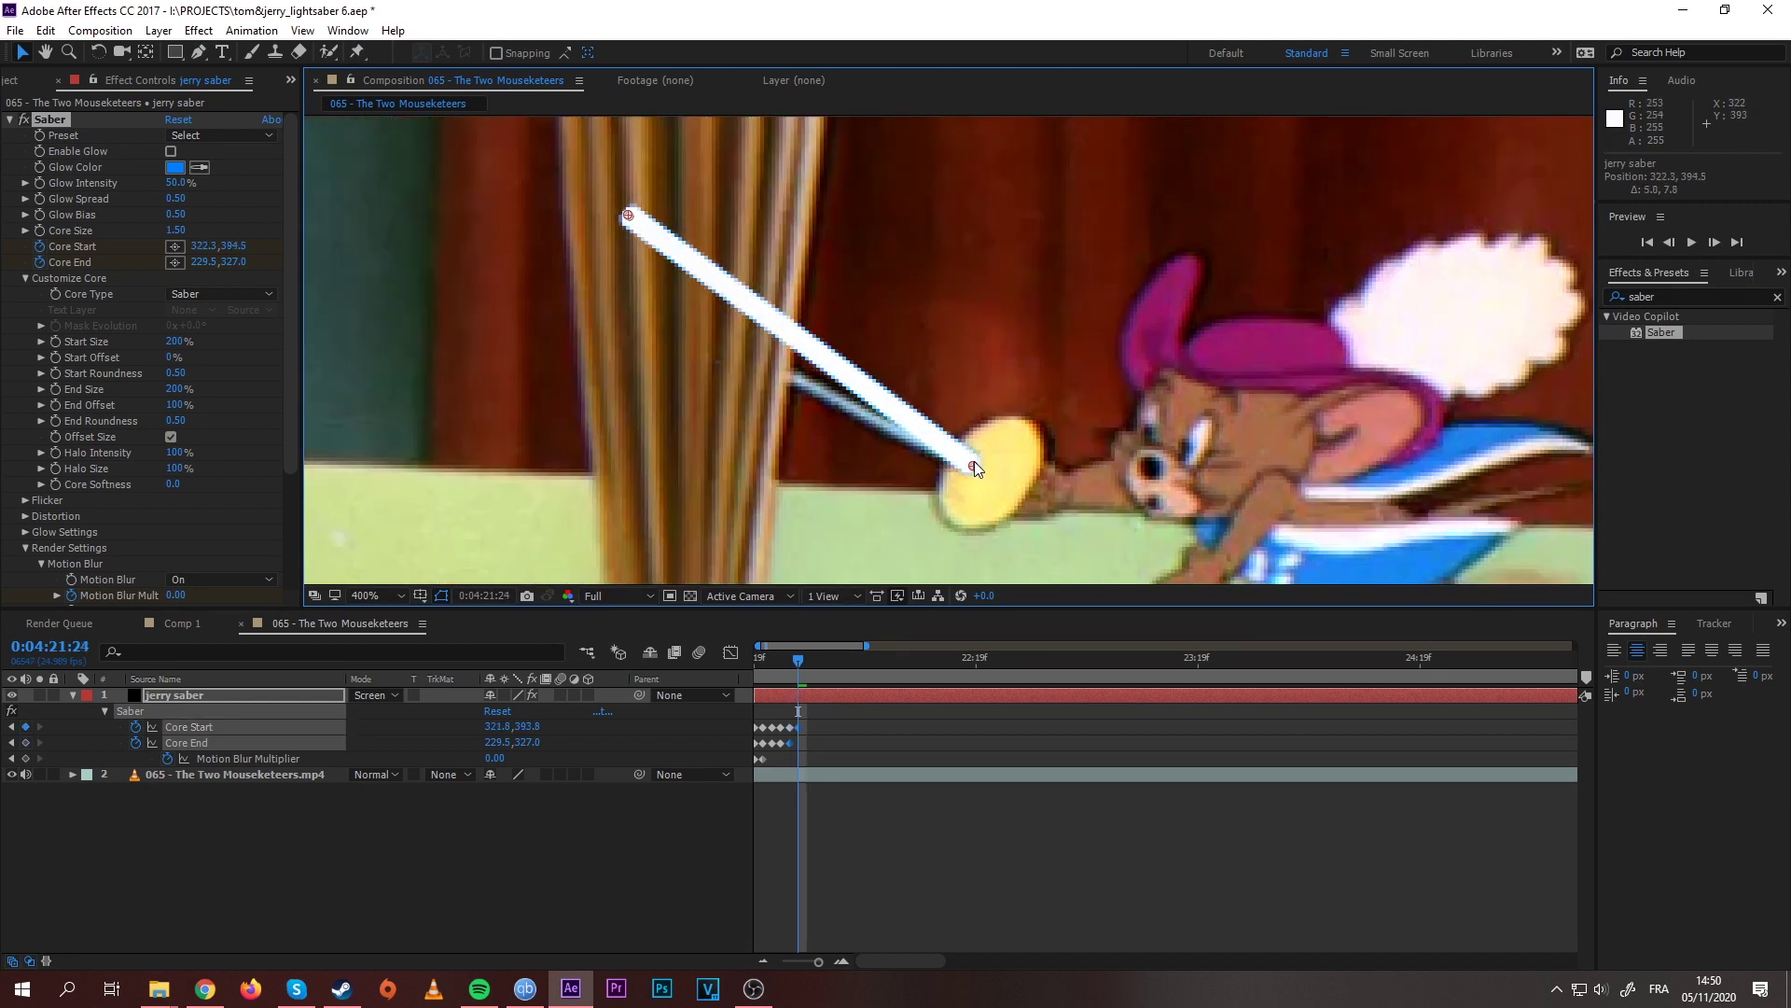
left_click_drag(632, 211, 676, 320)
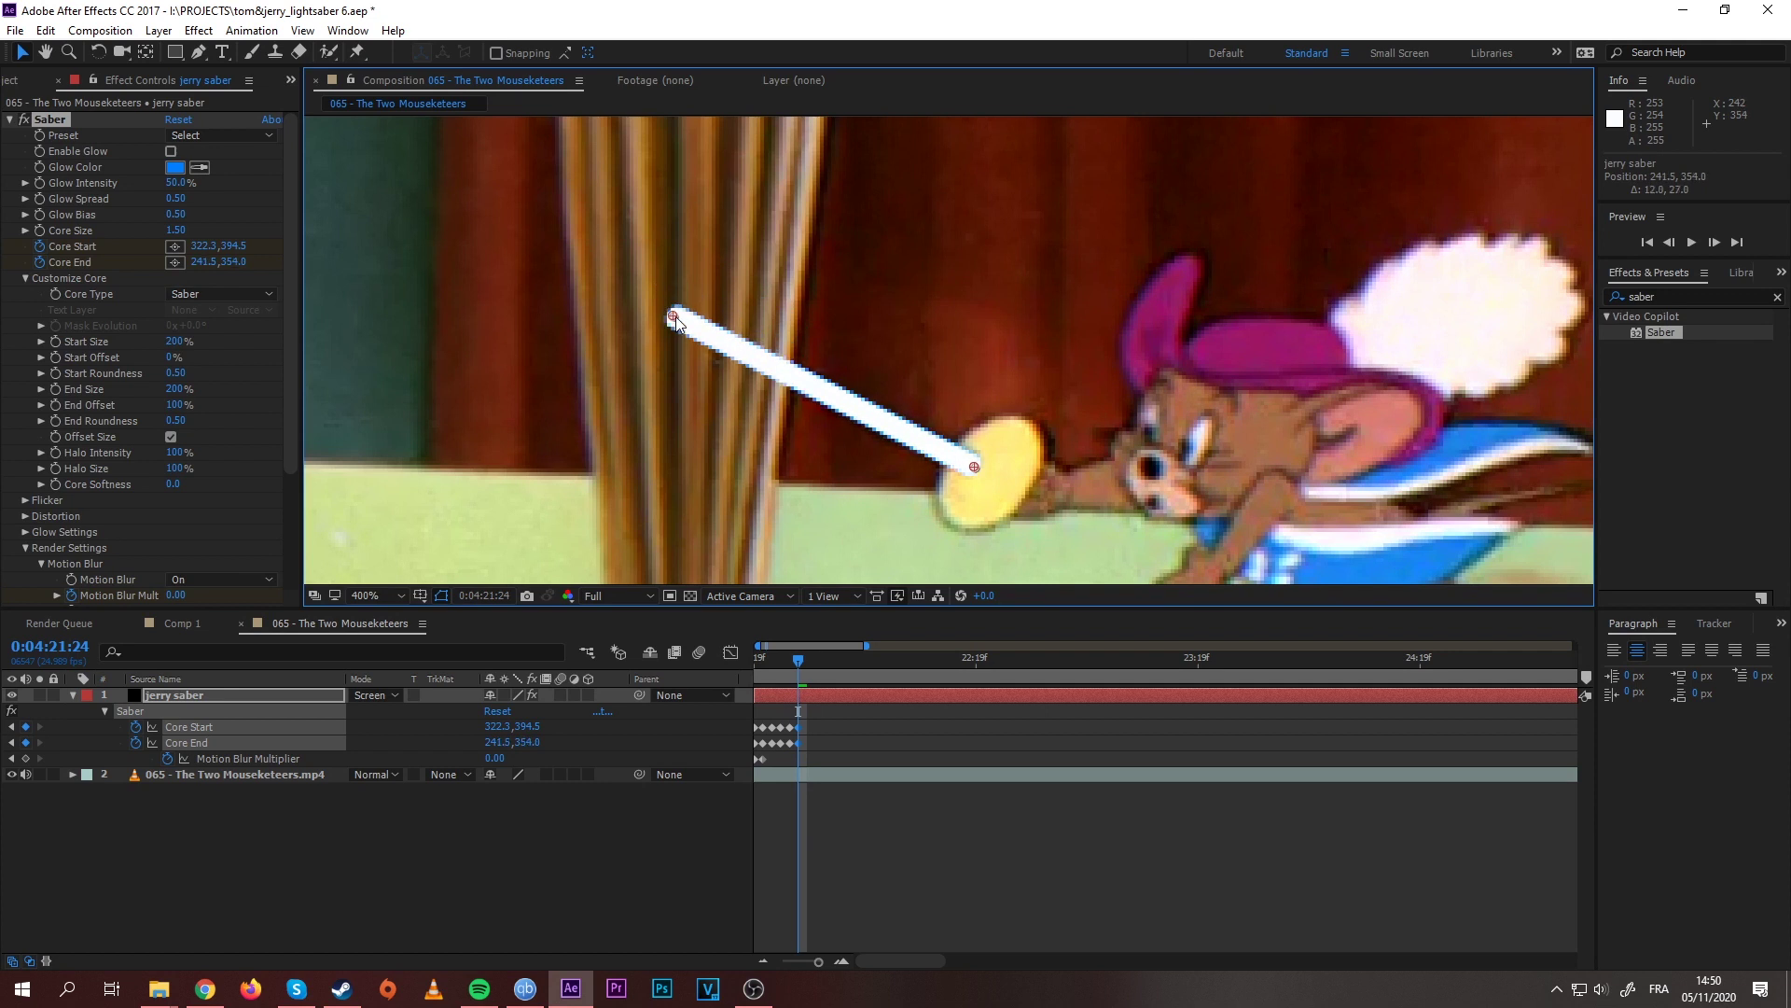
Step: At frame 0:04:22:00, move Core Start to the hilt at about 324, 397 and Core End to the sword tip at about 210, 368
key("Page_Down")
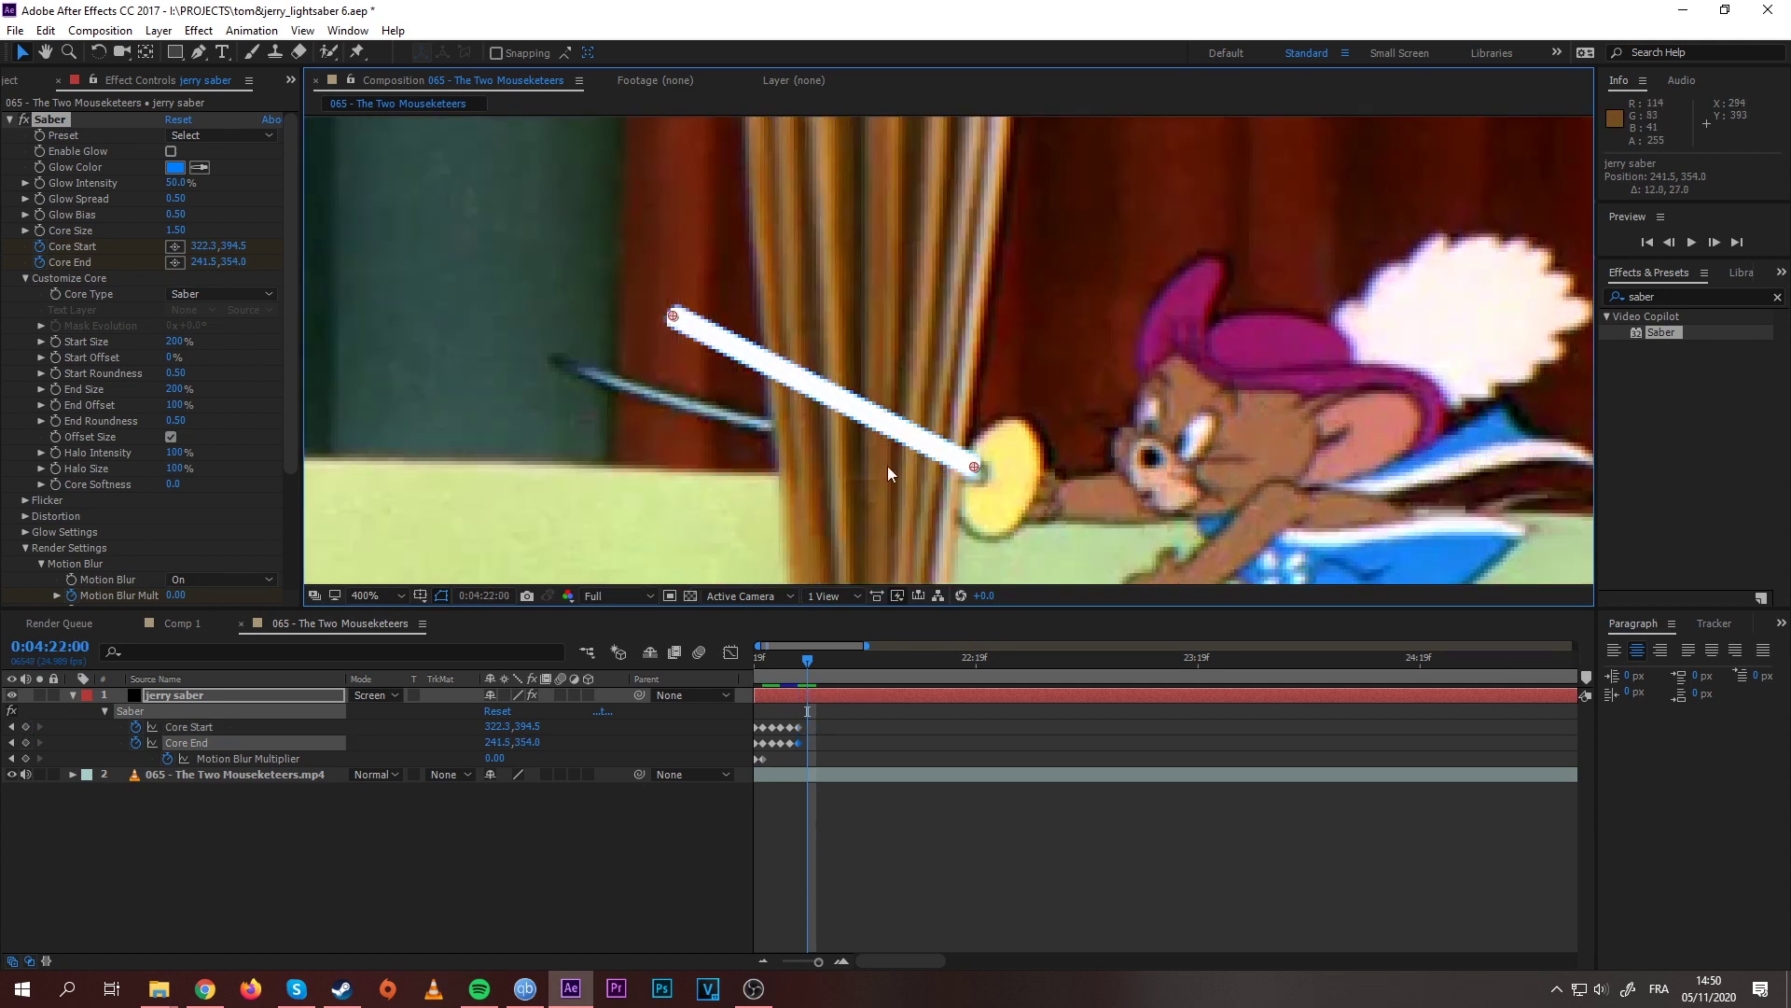
left_click_drag(974, 469, 981, 478)
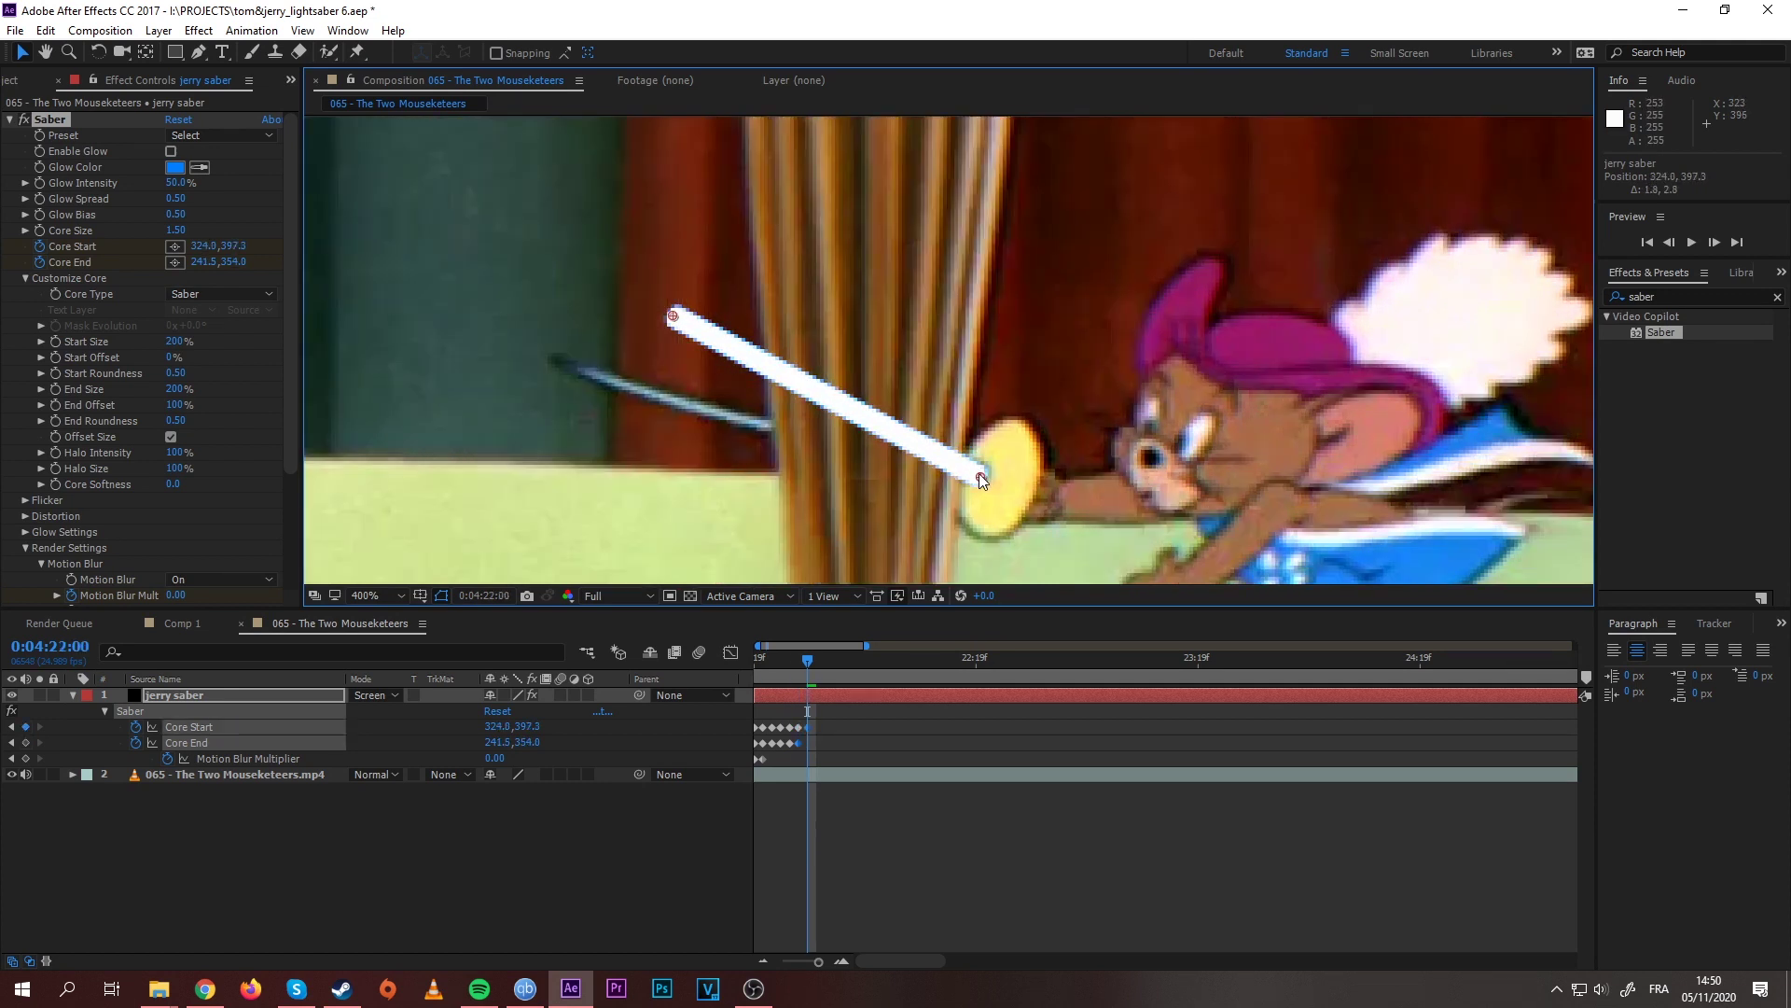
left_click_drag(676, 320, 556, 365)
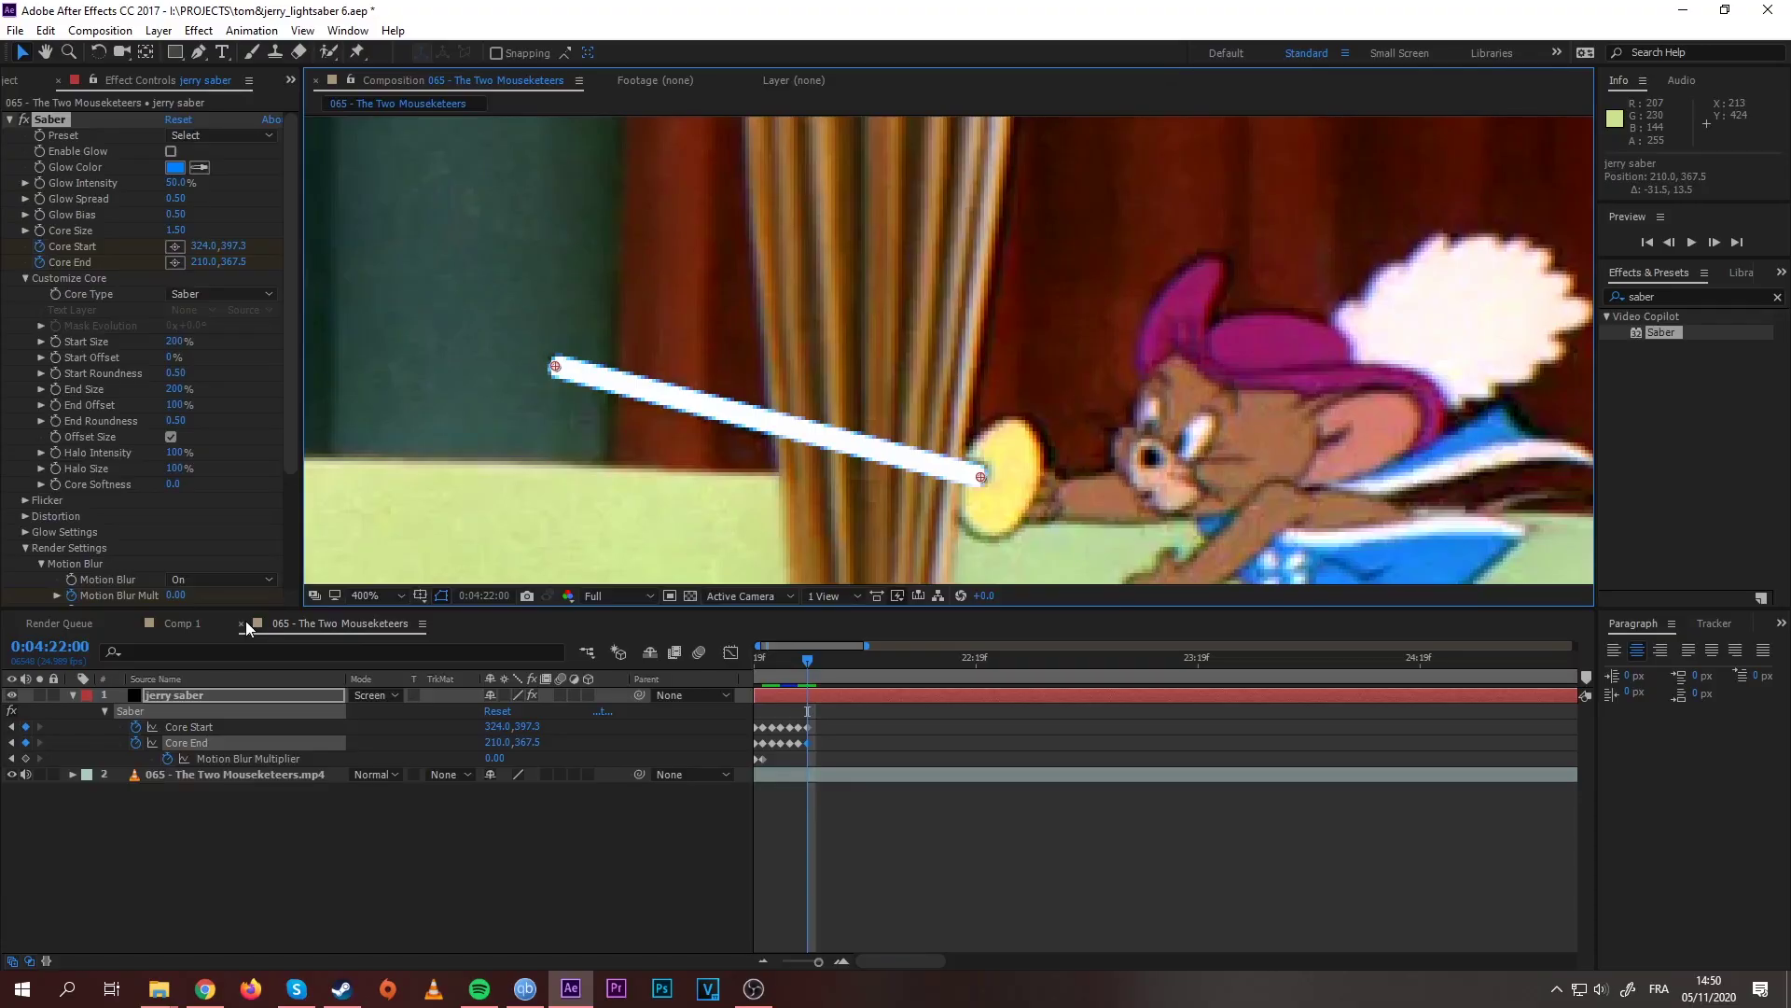
Step: Draw a closed four-point mask on the jerry saber layer around the pillar's shaft at frame 0:04:22:00, extending beyond the picture's upper and lower edges
left_click(204, 693)
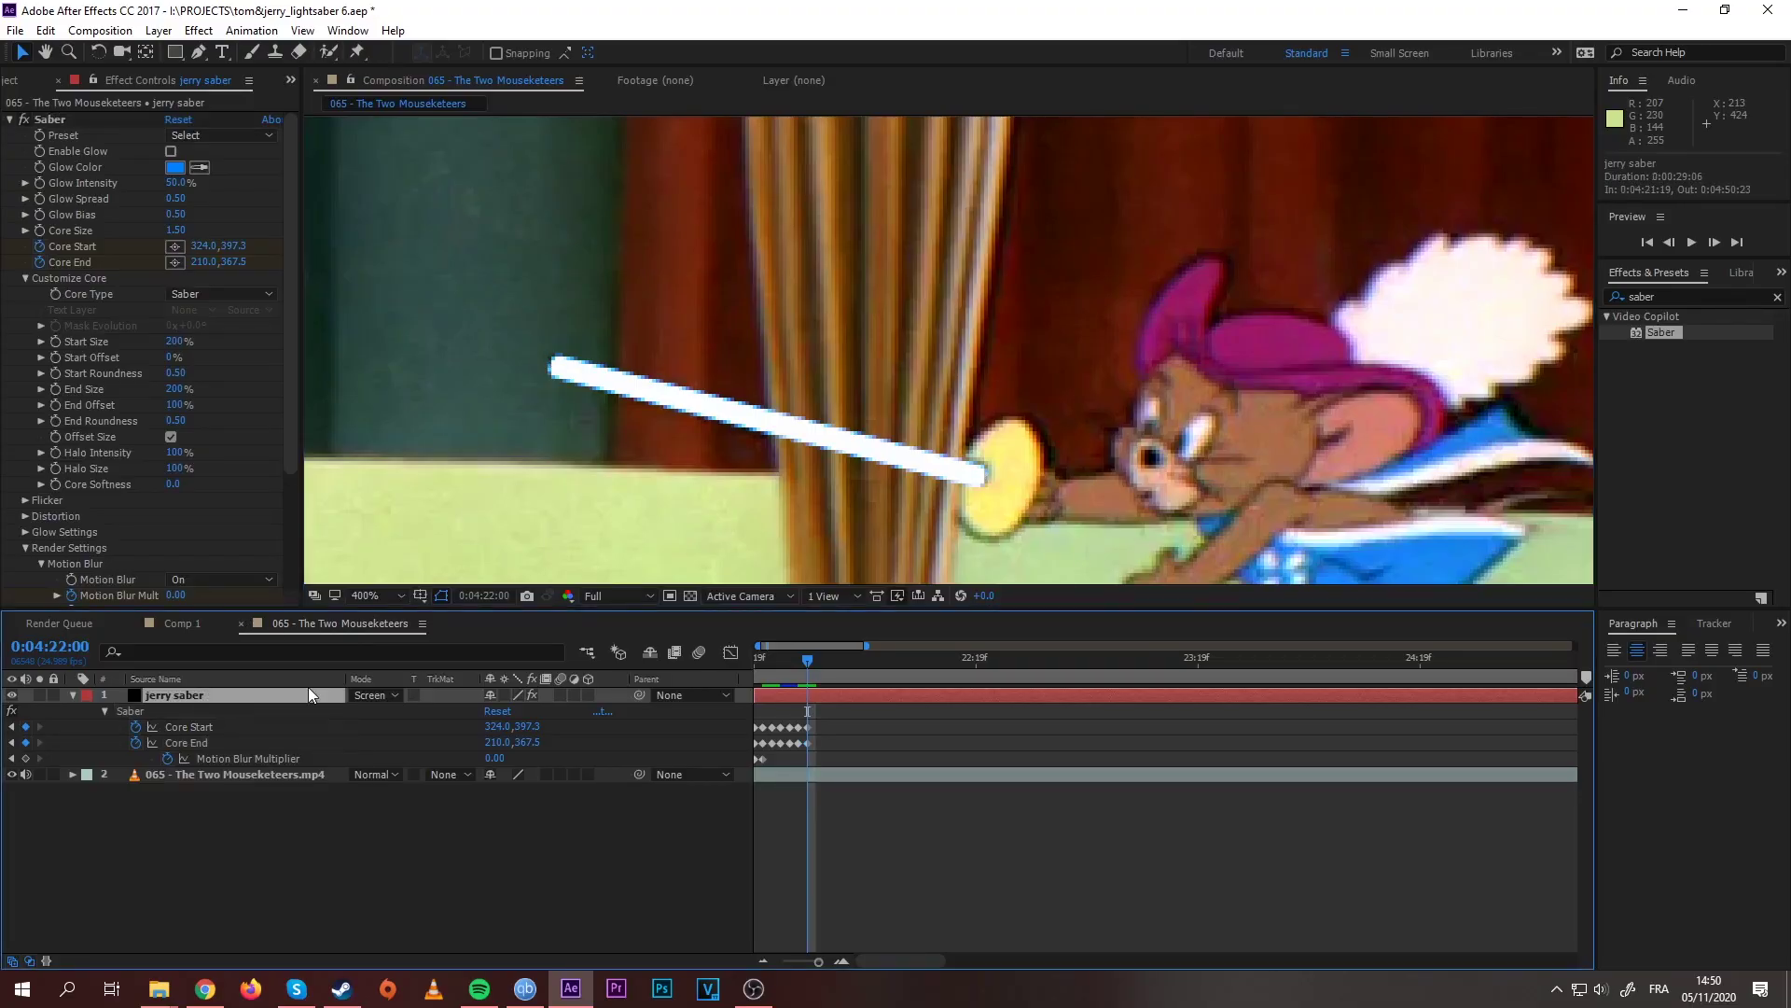
left_click(199, 52)
key("comma")
key("comma")
key("comma")
key("comma")
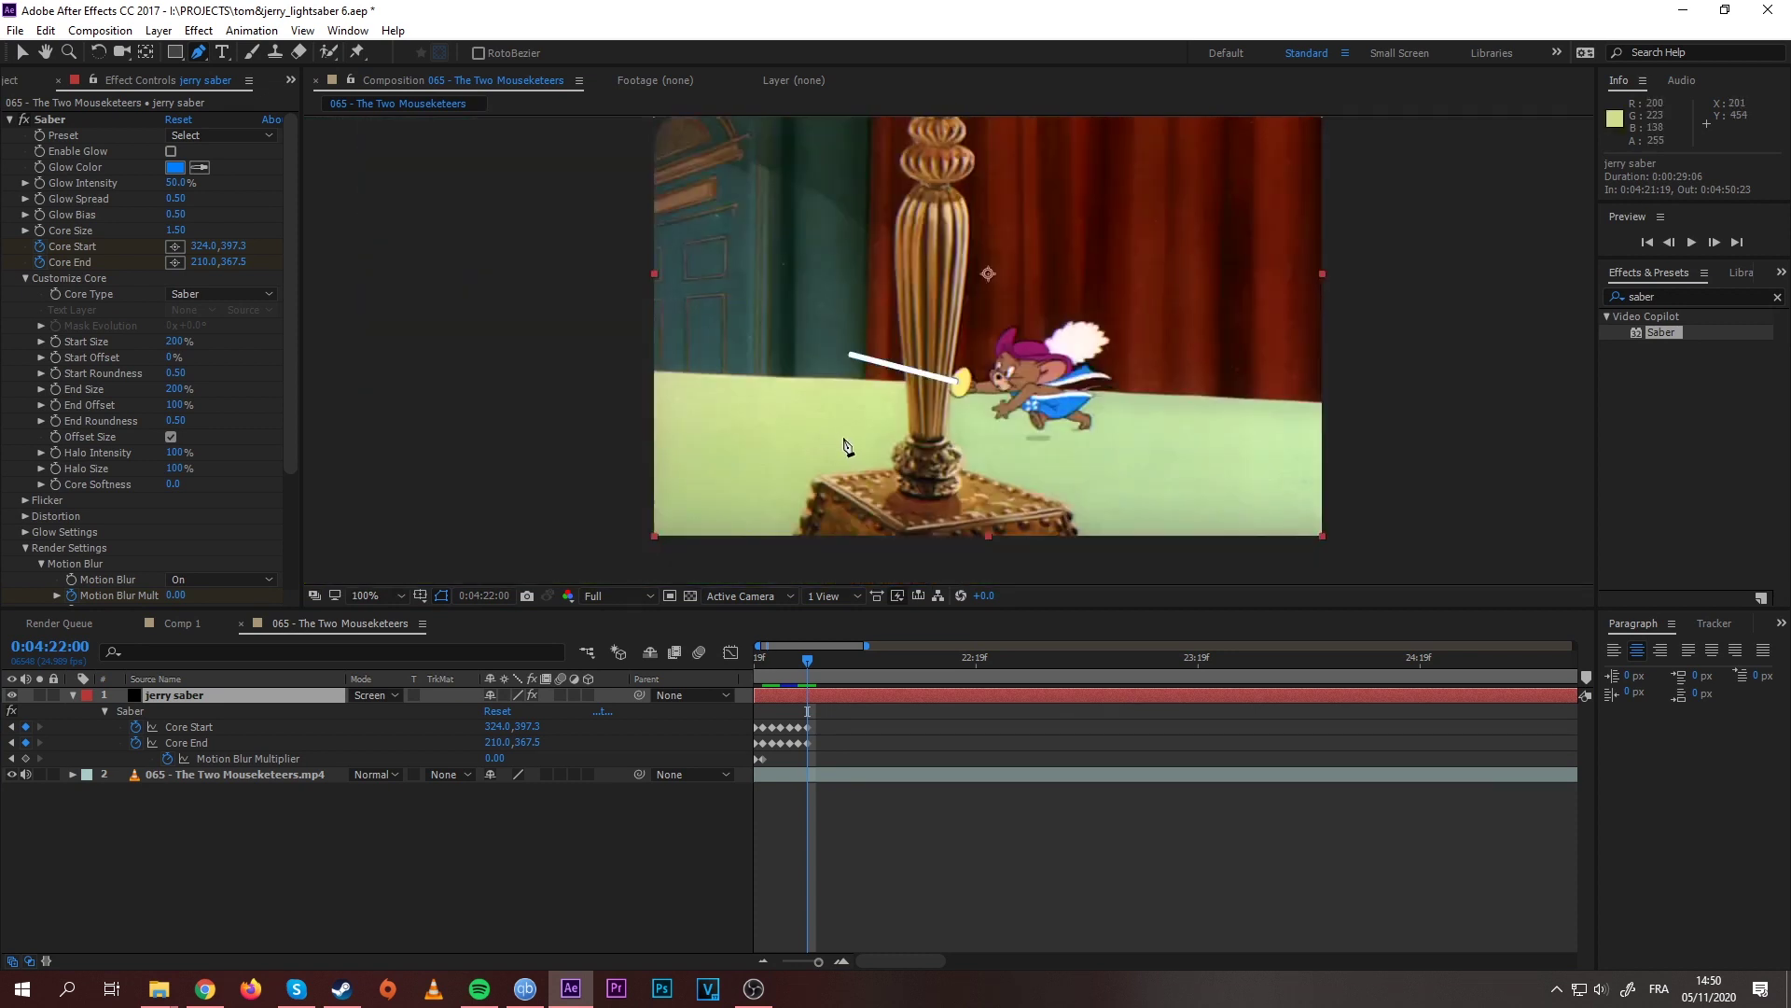
key("period")
key("comma")
key("comma")
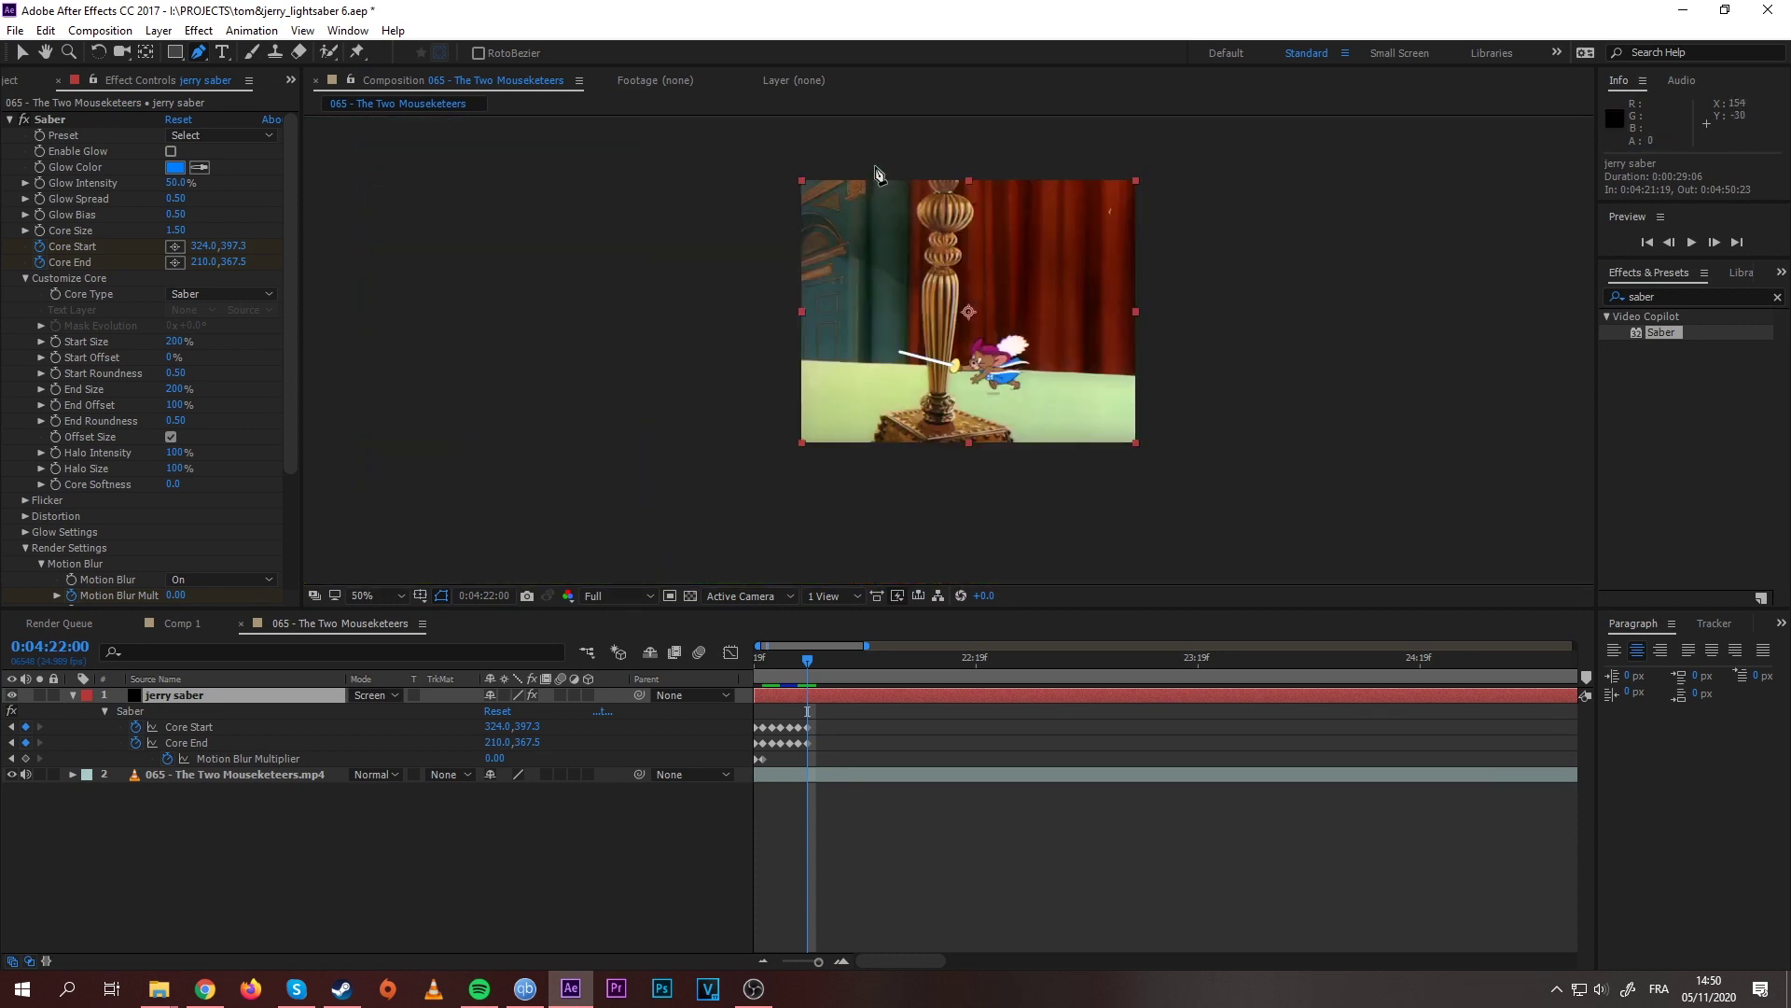
left_click(919, 169)
left_click(927, 466)
left_click(963, 161)
left_click(919, 171)
scroll(949, 350, "up", 6)
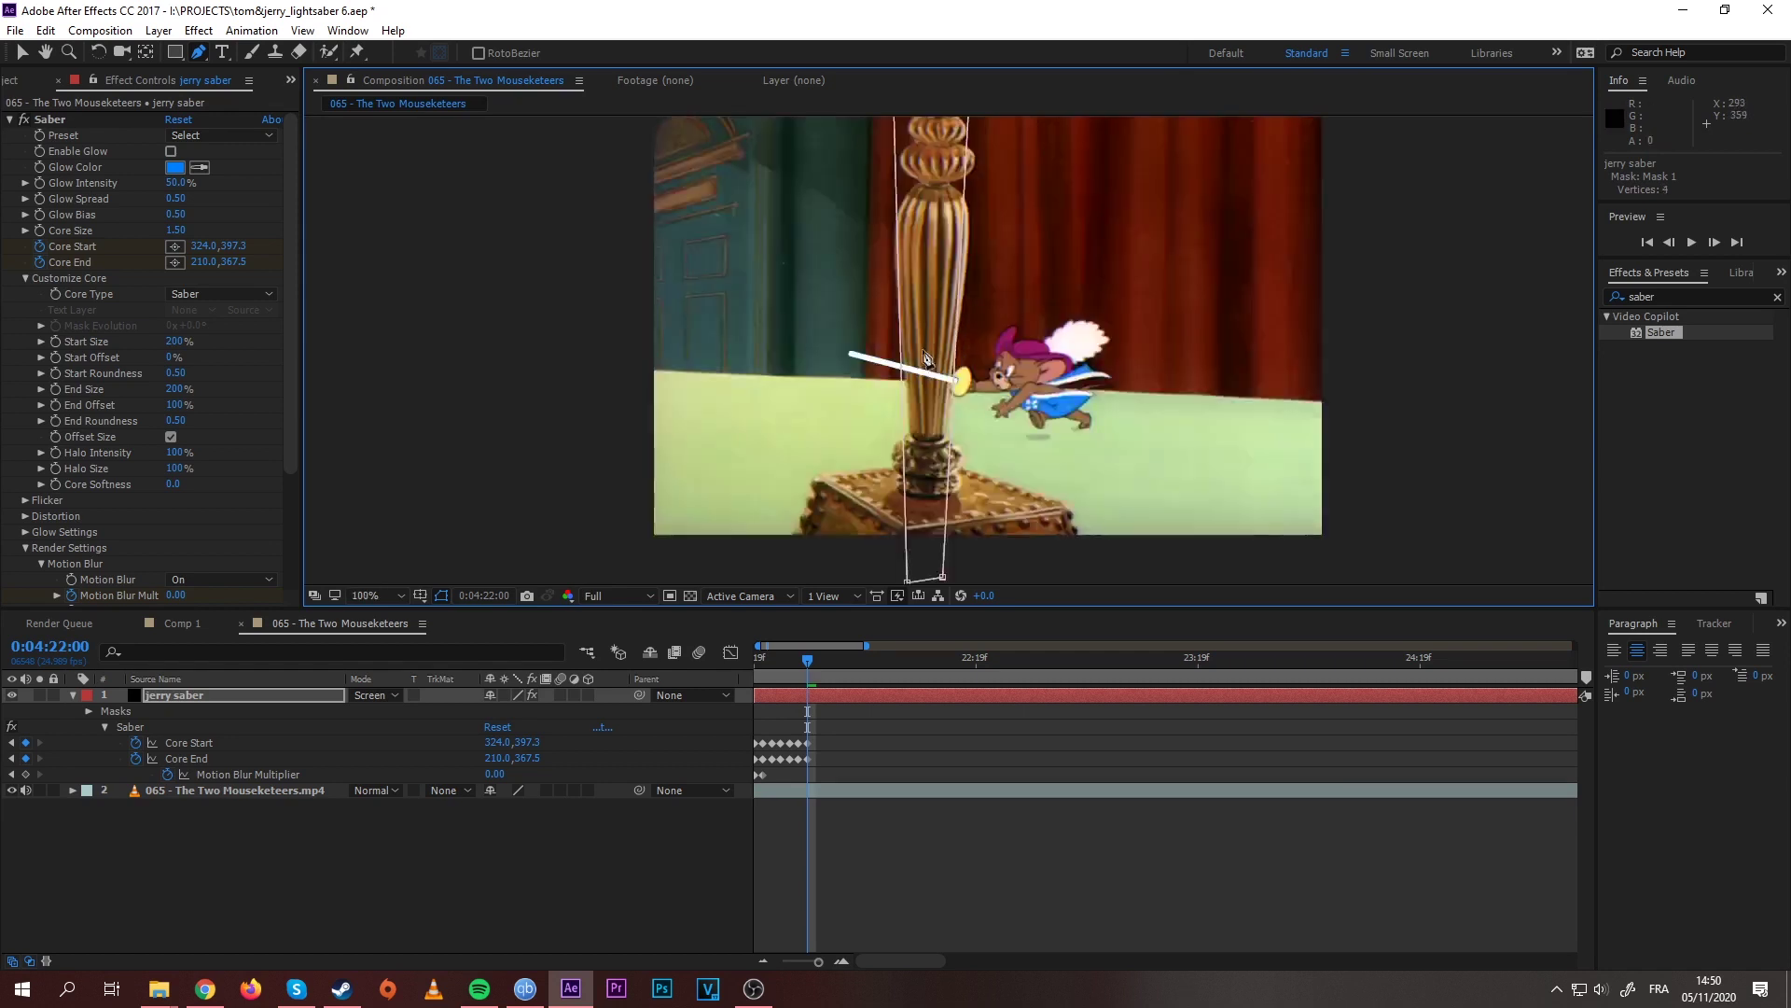
left_click_drag(887, 363, 933, 182)
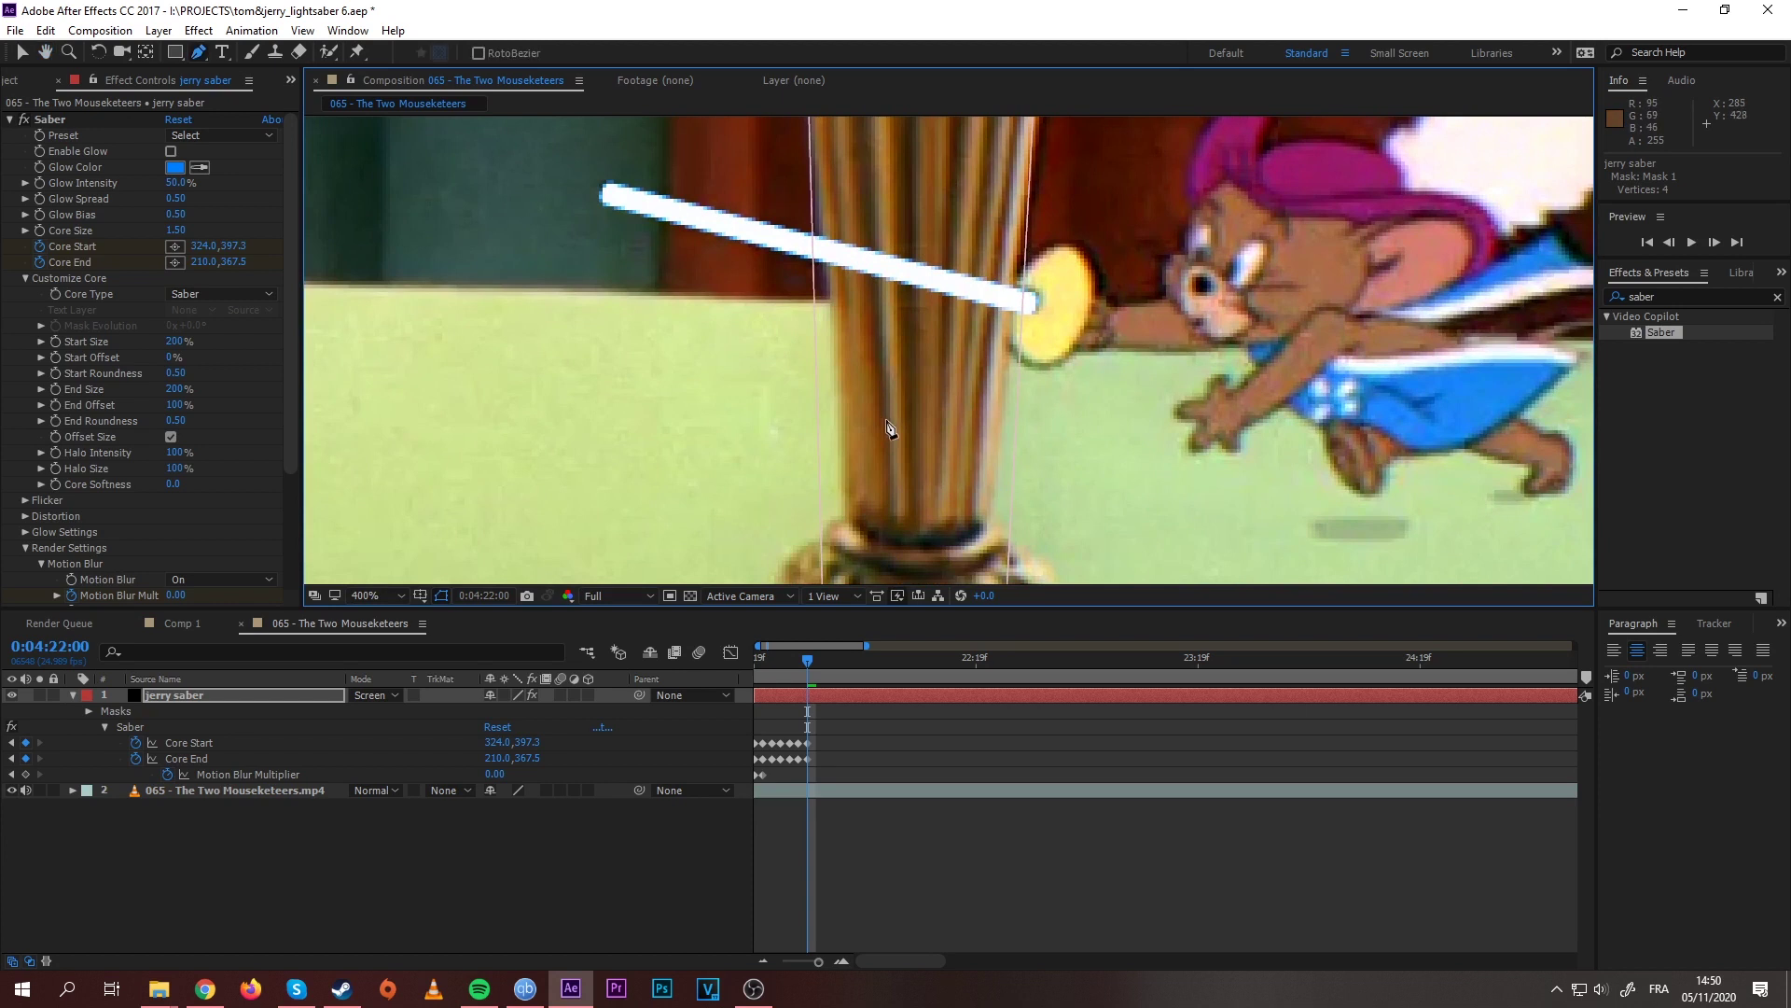
left_click_drag(888, 429, 894, 271)
scroll(901, 383, "down", 2)
key("v")
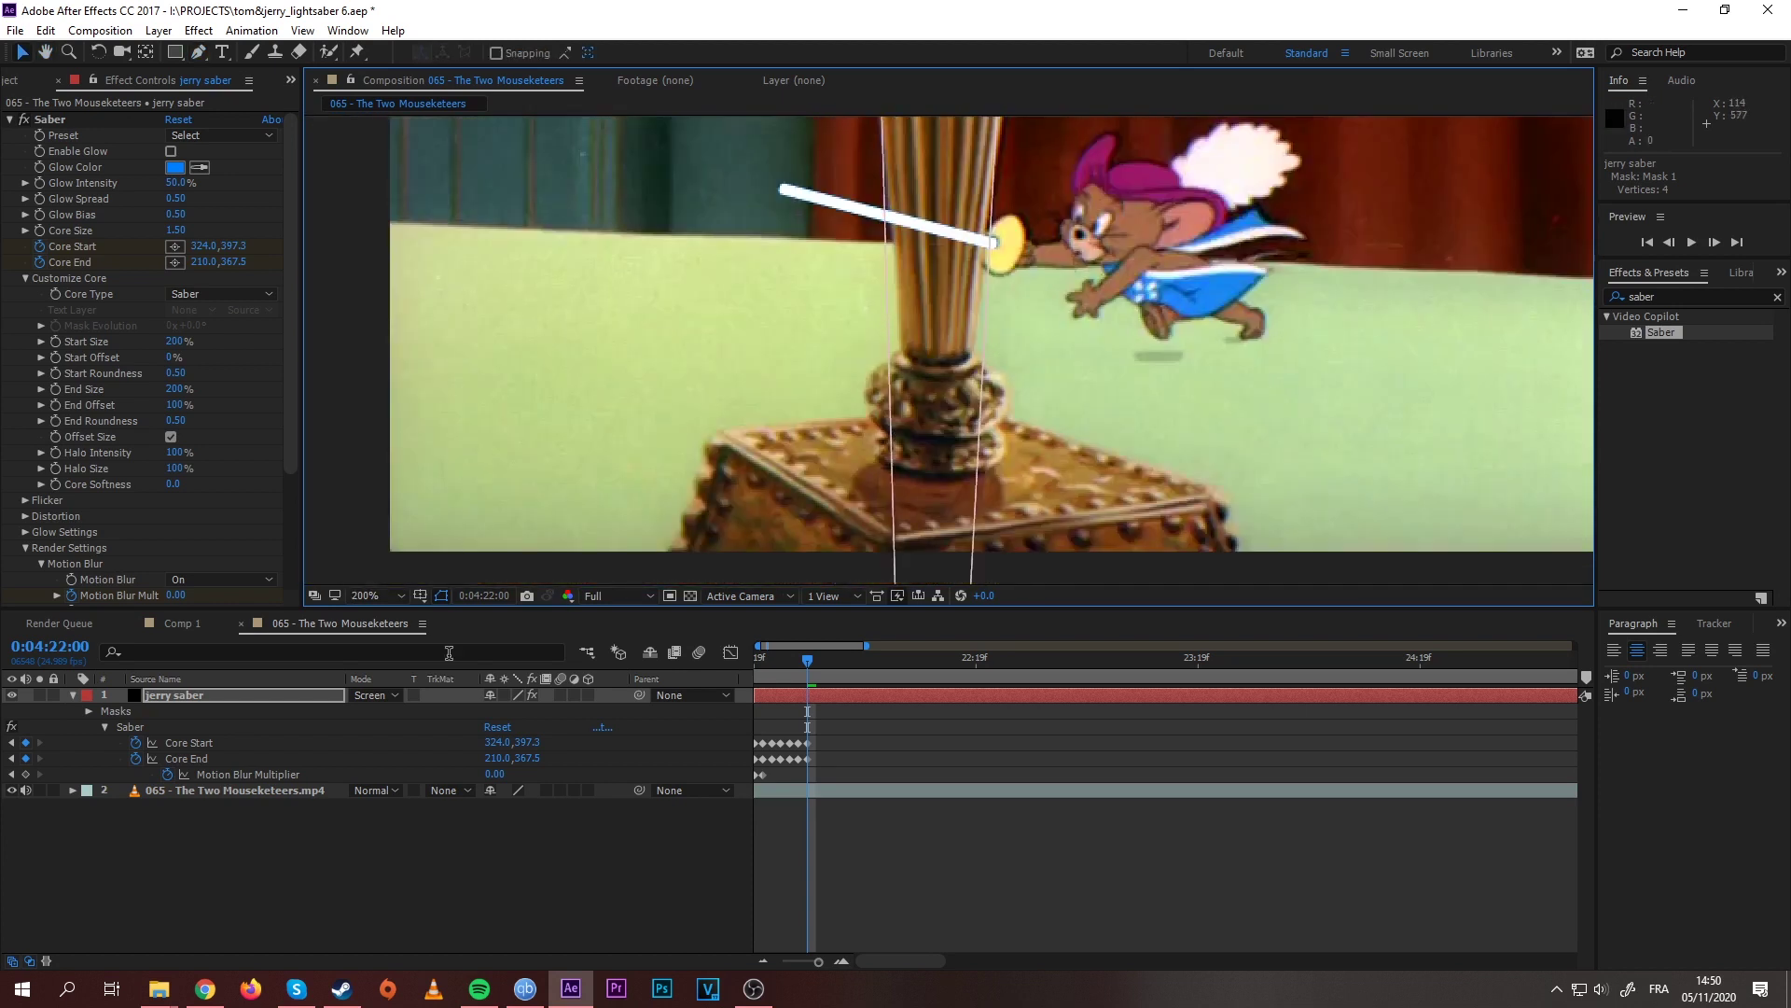
Step: Set the Saber effect's alpha mode to Mask Core on the jerry saber layer
left_click(207, 698)
scroll(56, 555, "down", 4)
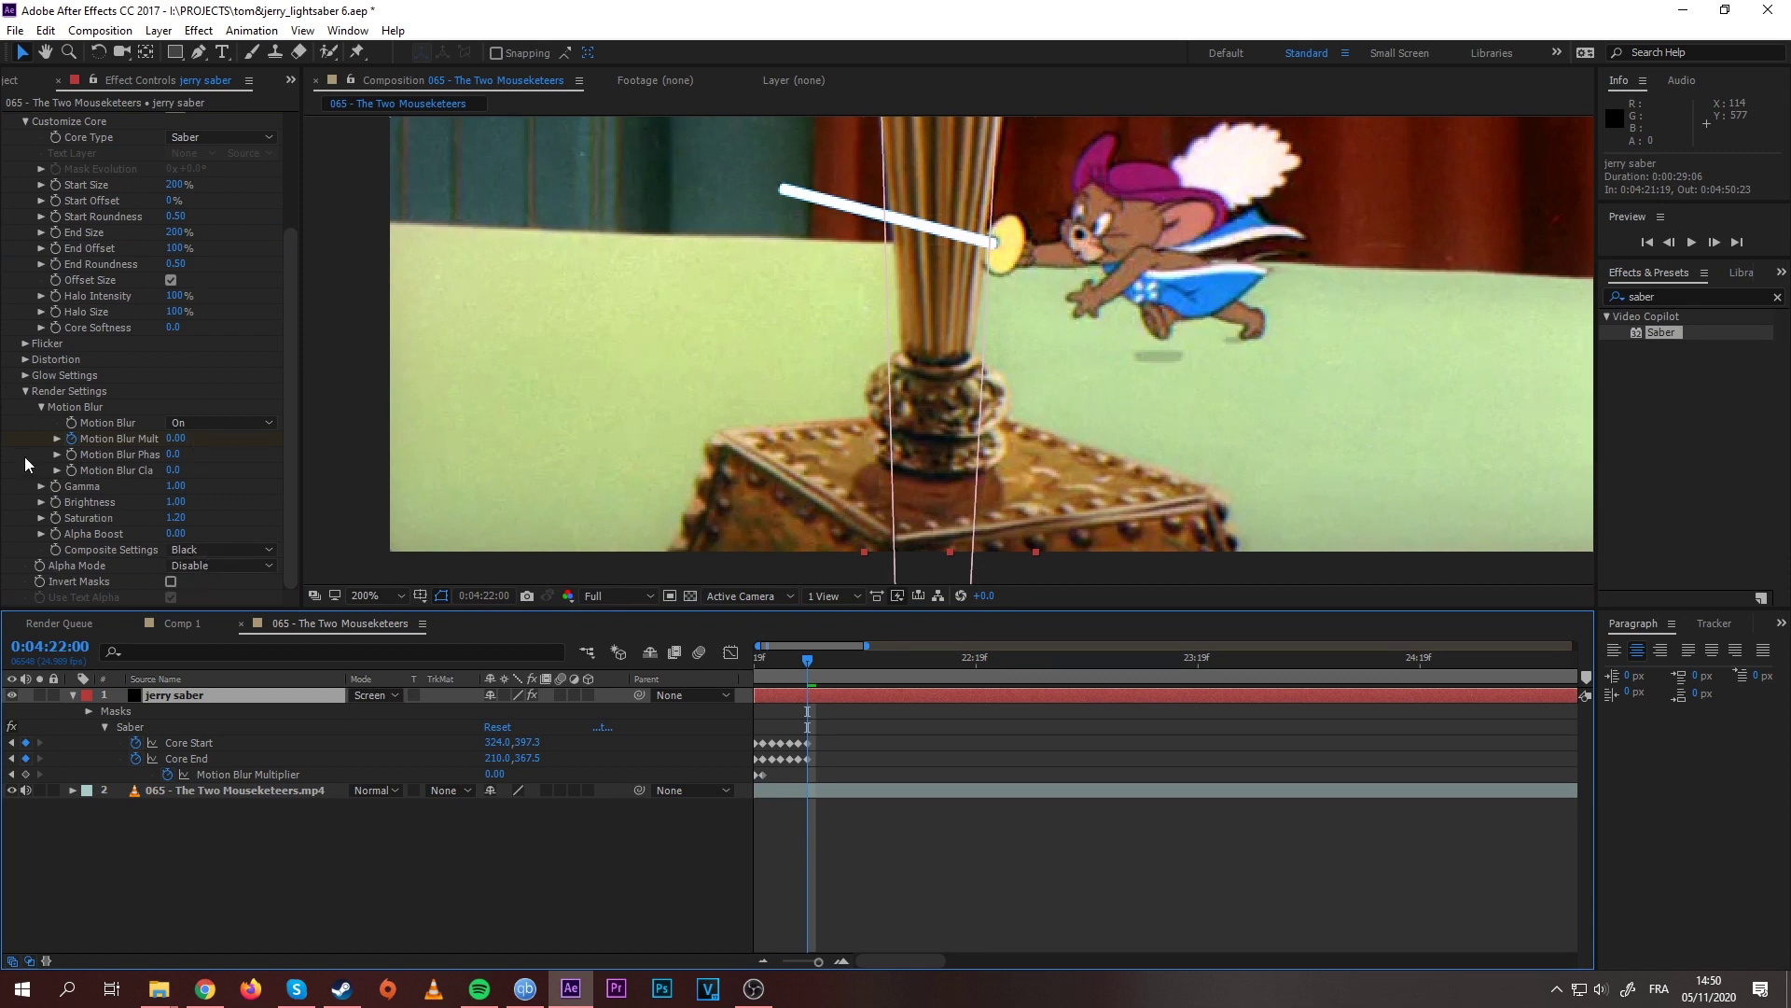
left_click(227, 550)
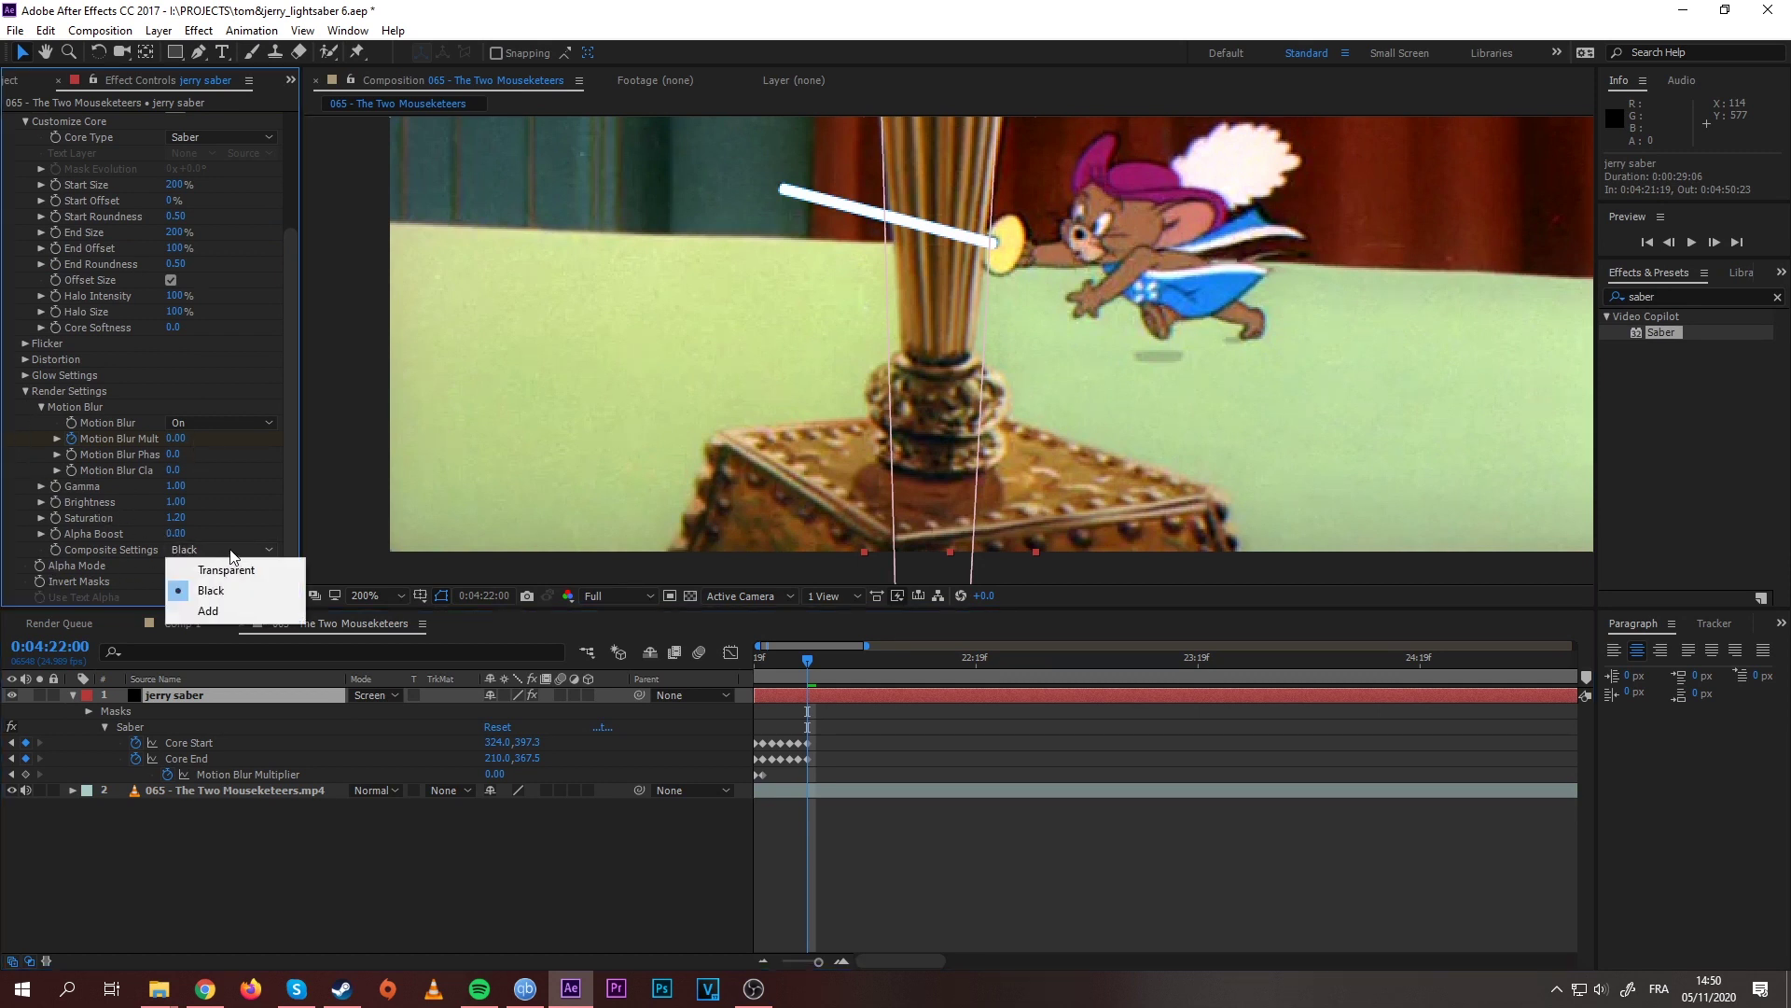
left_click(120, 565)
left_click(204, 566)
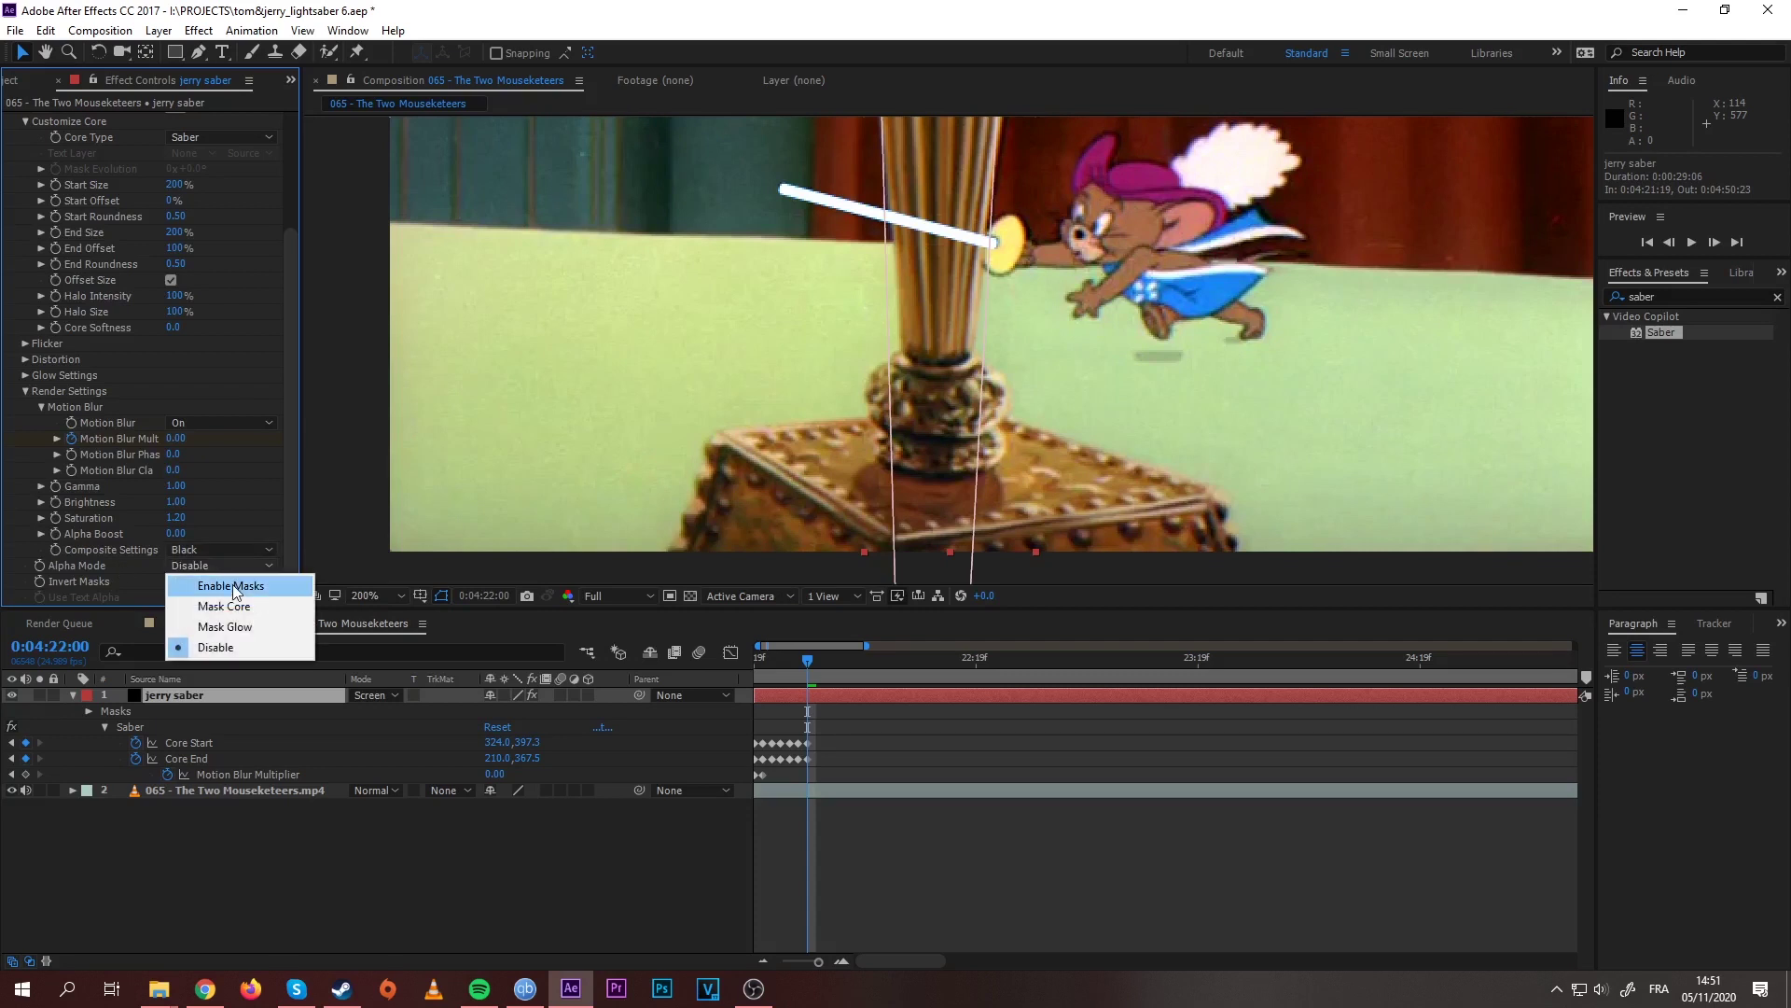
left_click(224, 607)
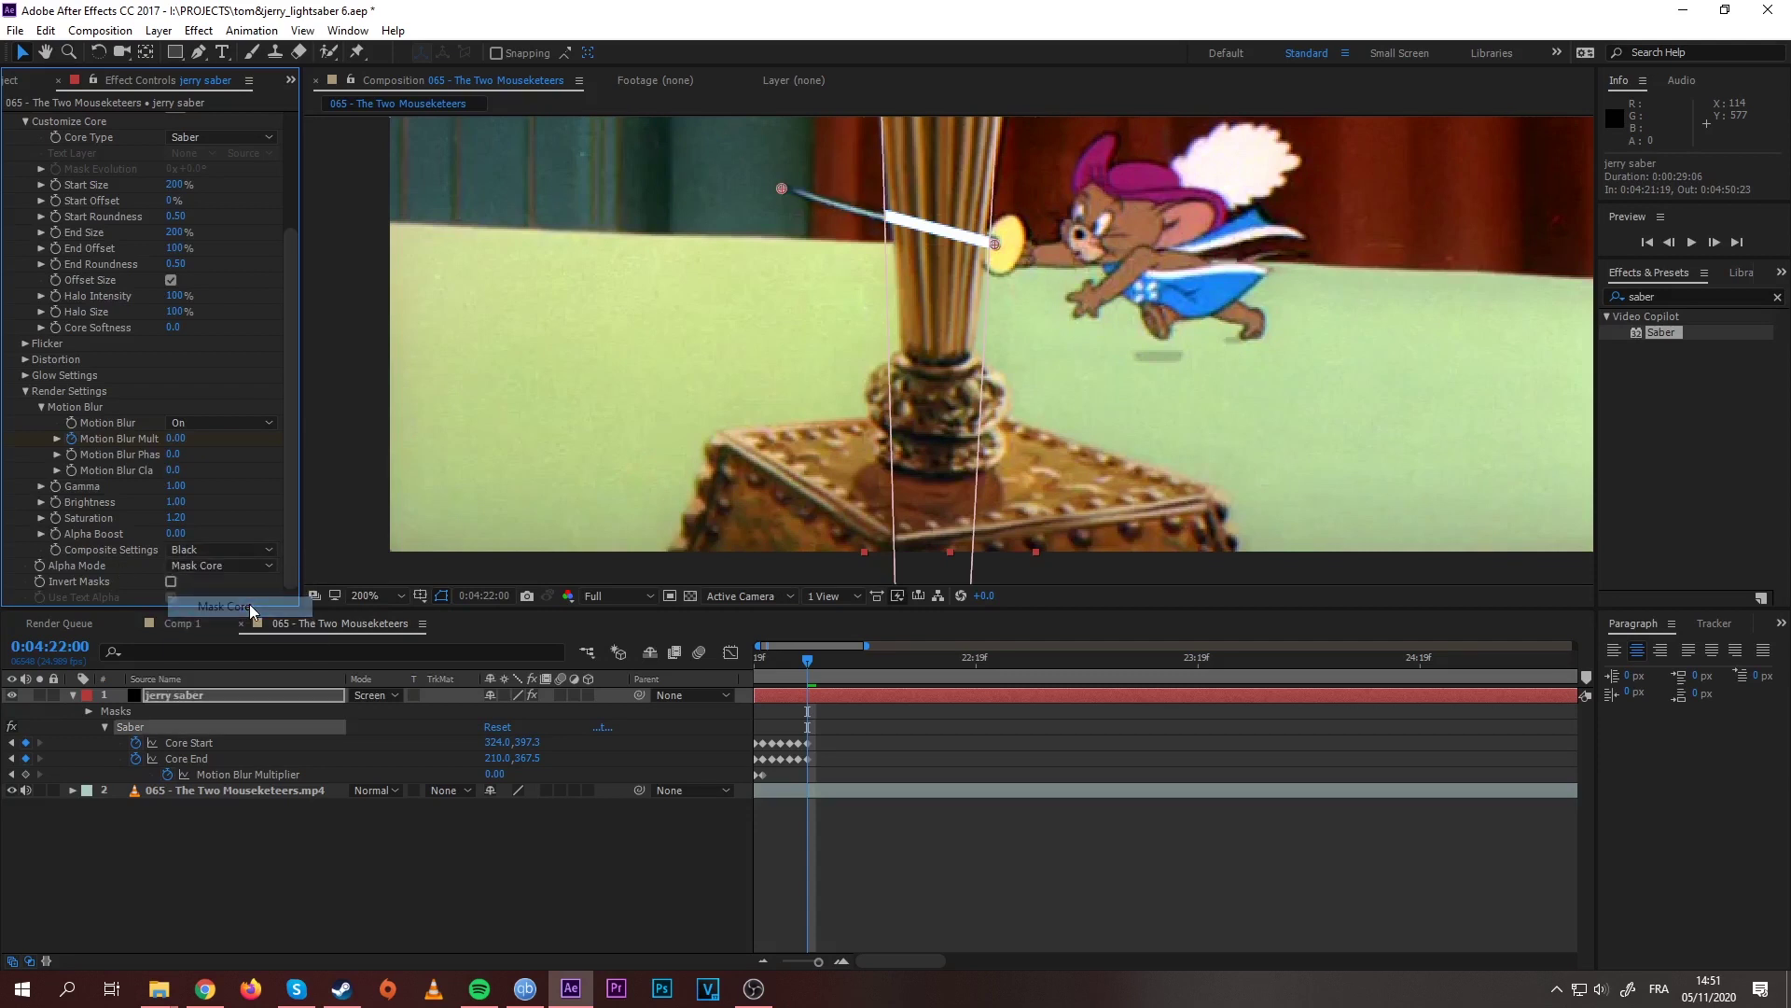
Step: Try the Mask Glow alpha mode on the Saber effect and return it to Mask Core
left_click(224, 567)
left_click(224, 624)
left_click(222, 566)
left_click(119, 566)
left_click(215, 566)
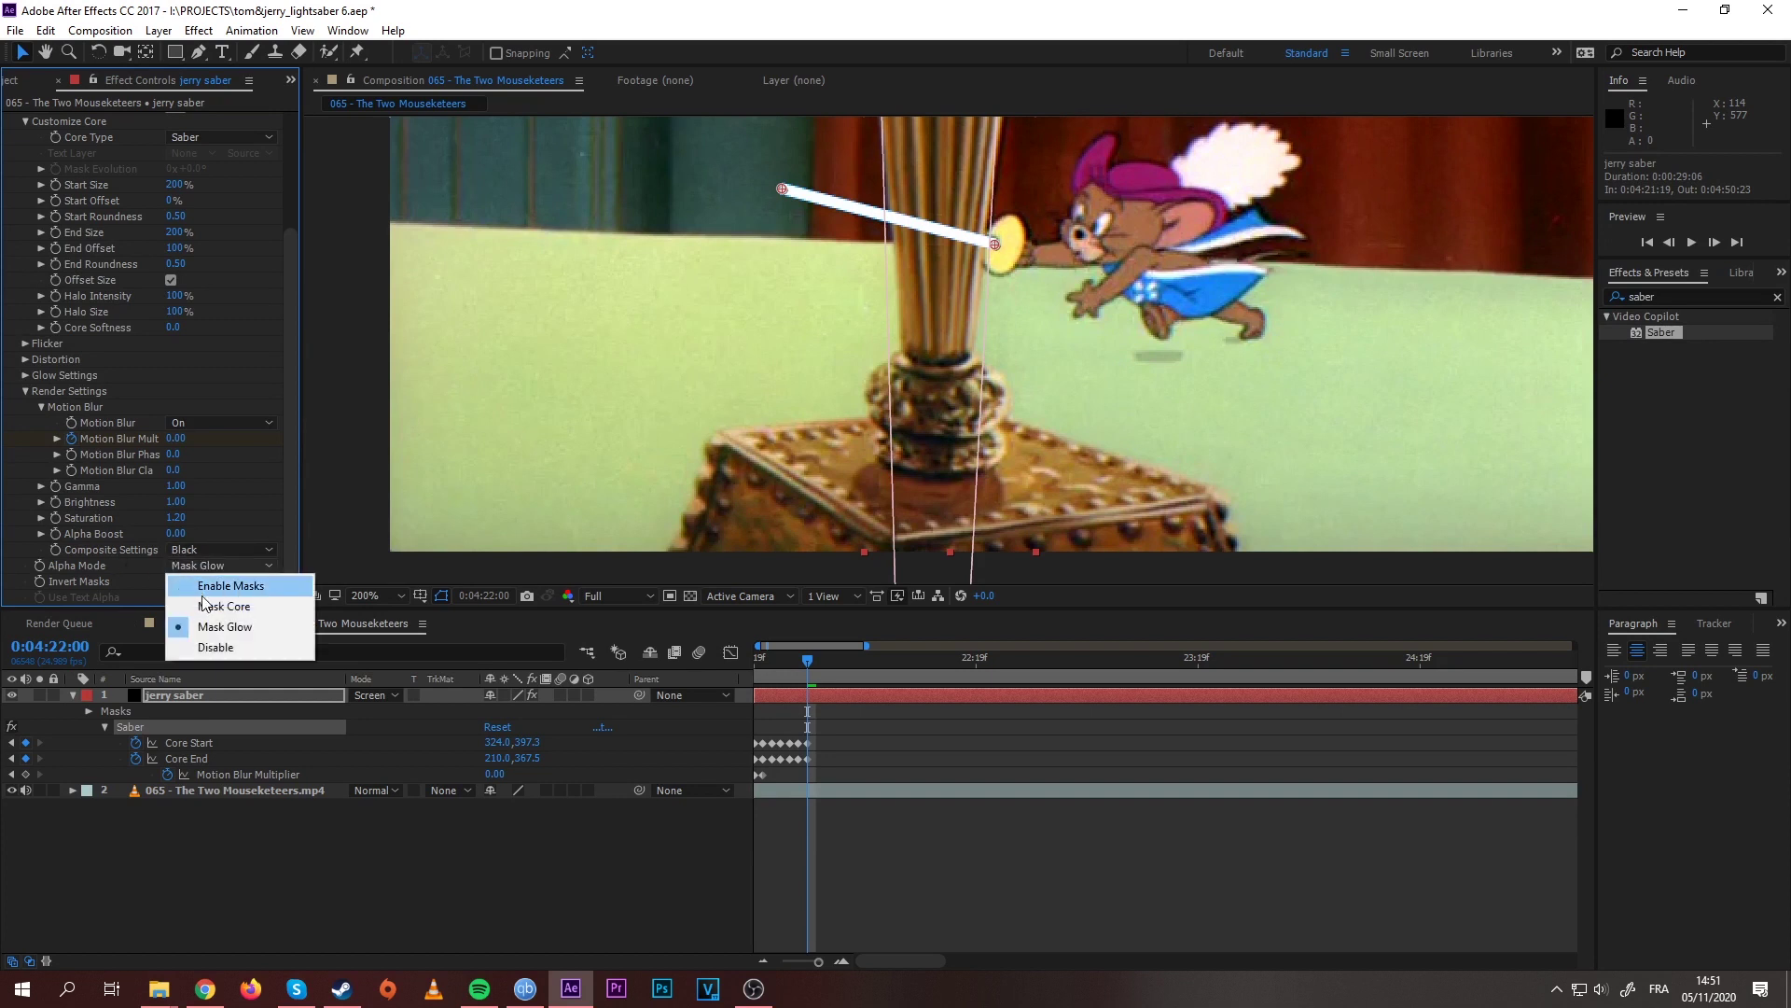
left_click(205, 605)
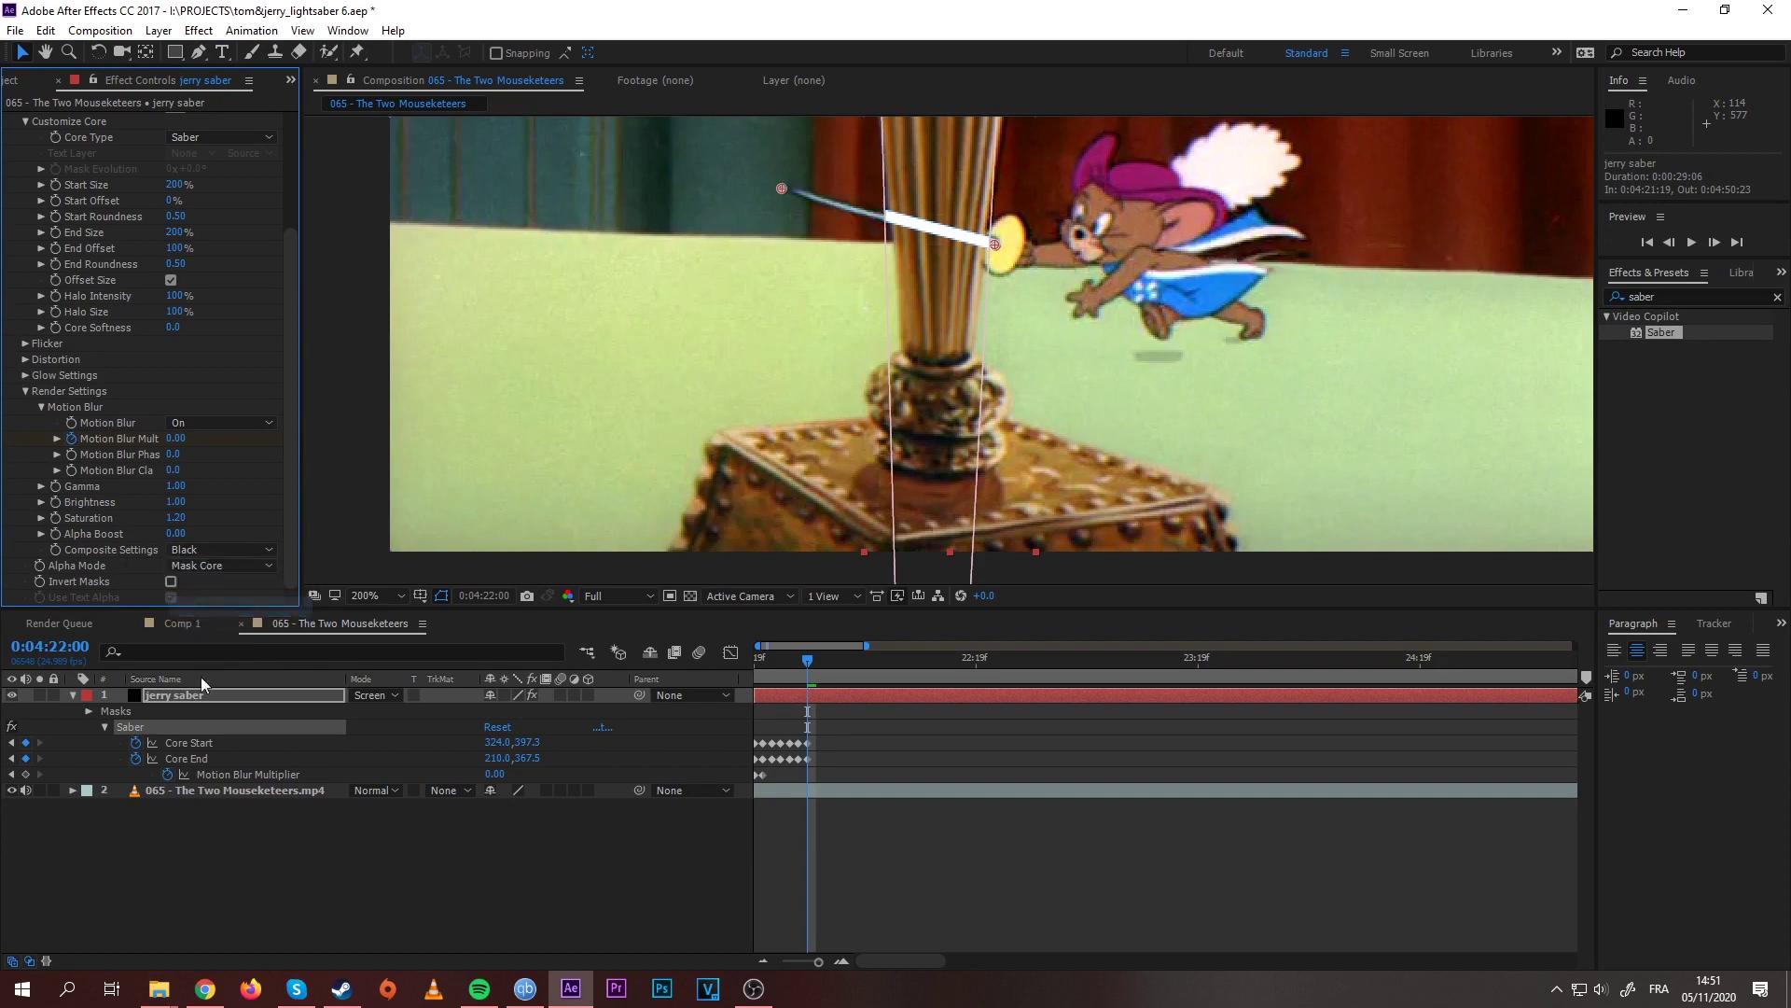
Step: Expand the jerry saber layer's mask and set its mode to Subtract
left_click(89, 711)
left_click(105, 727)
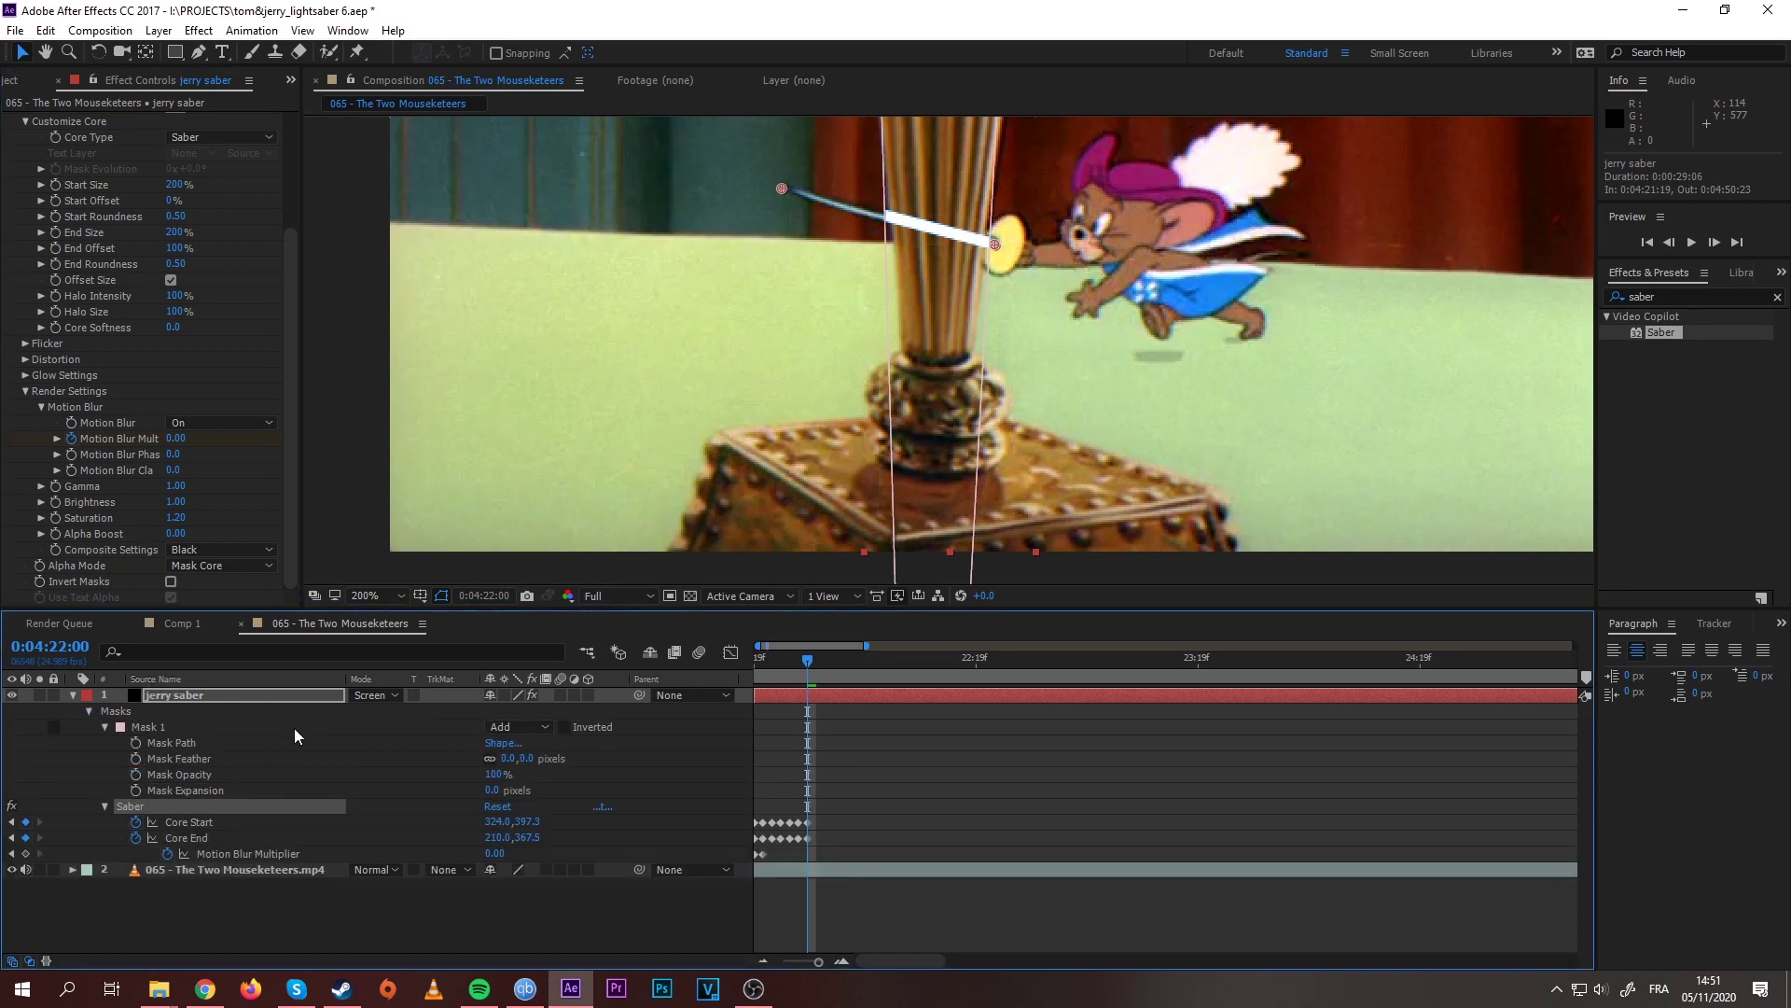
left_click(494, 727)
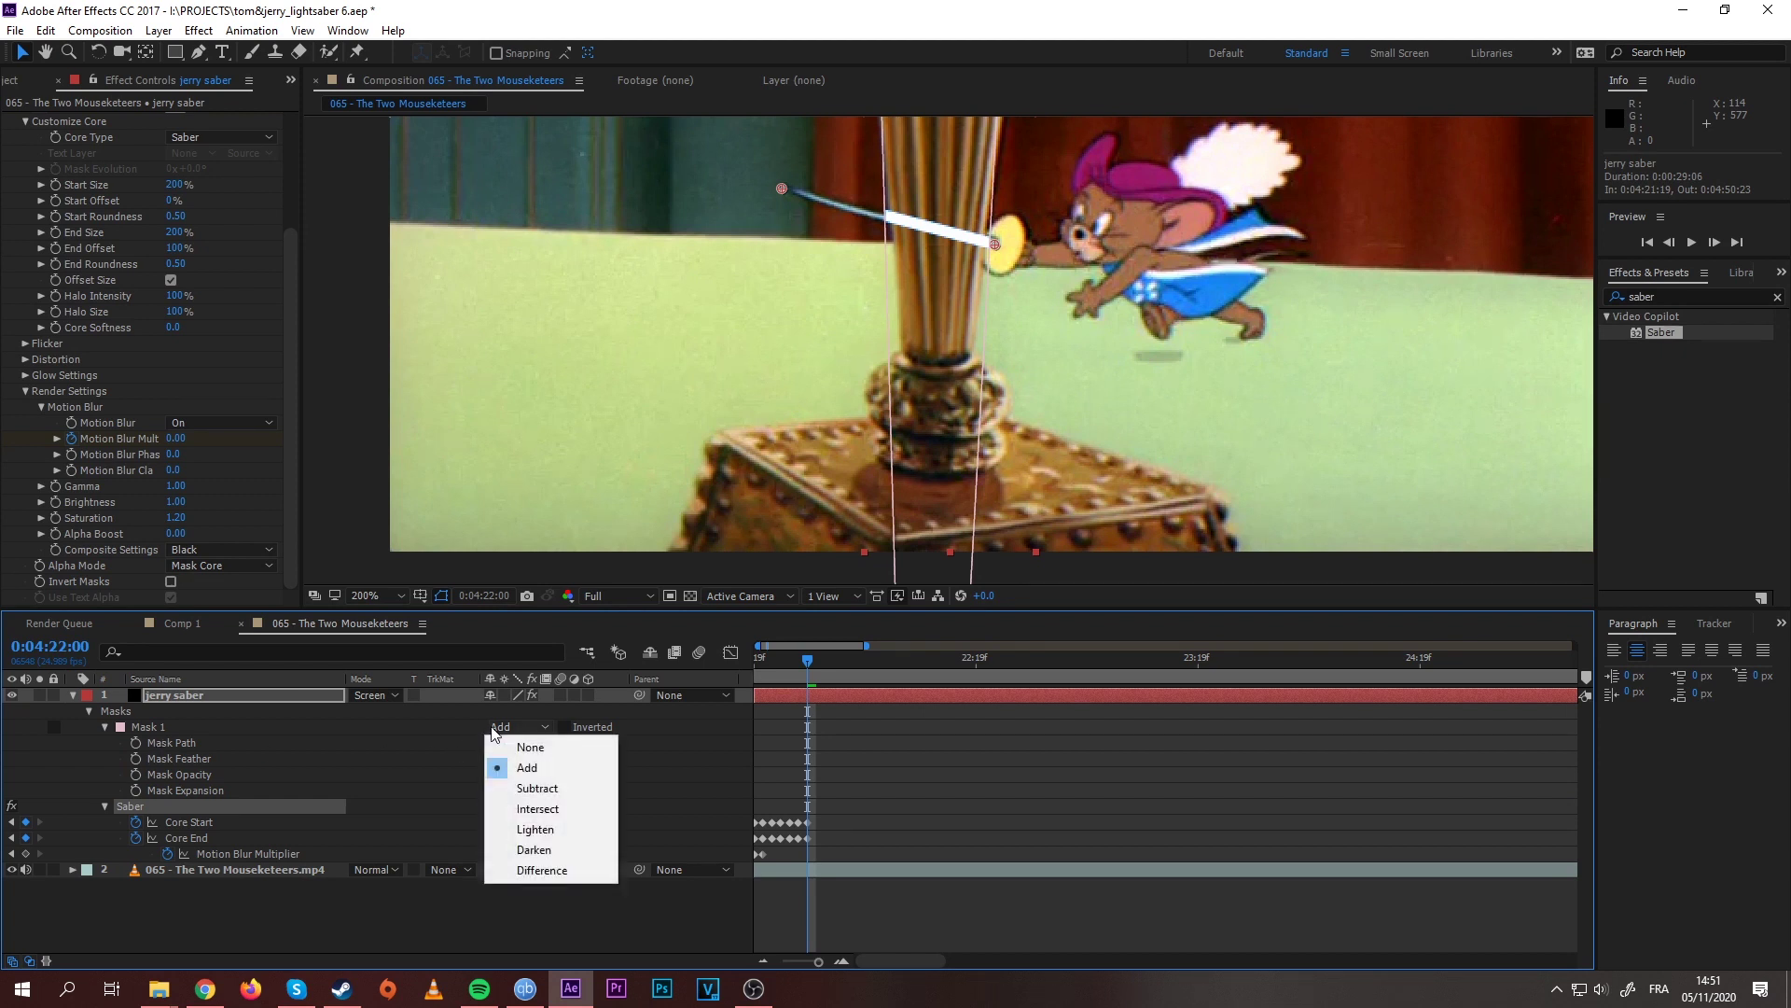
left_click(521, 784)
left_click(511, 882)
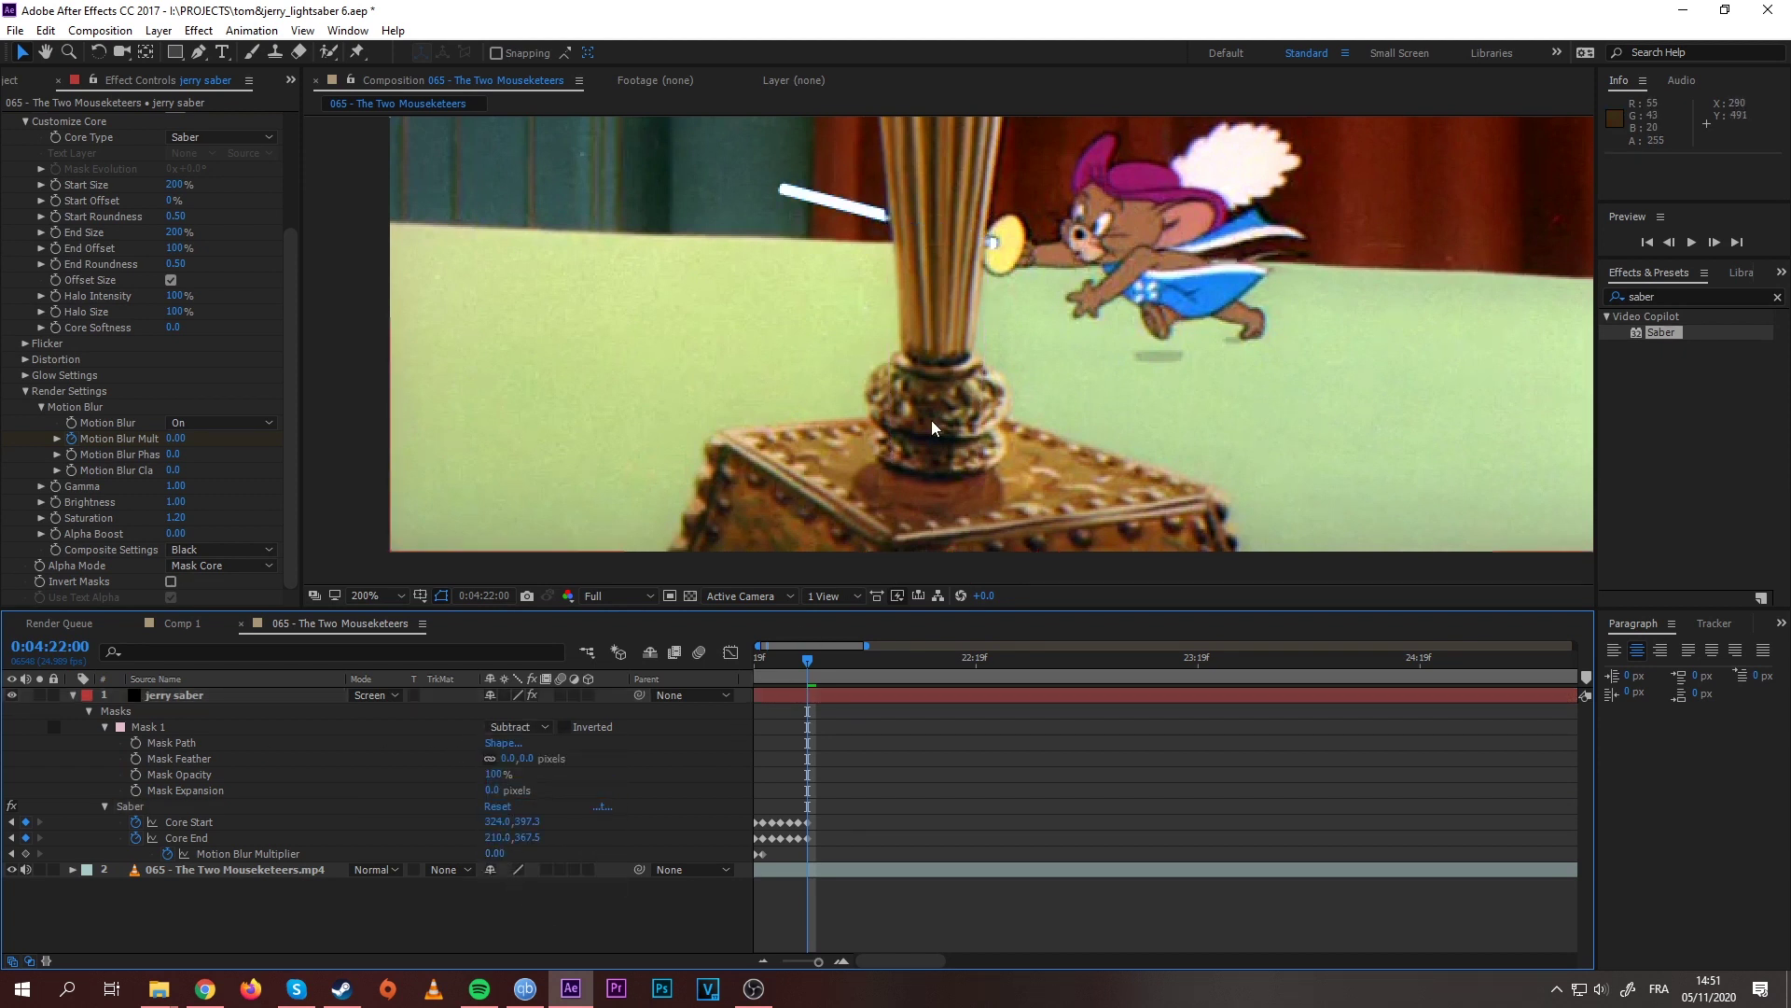
Step: Move the mask's two lower corner points slightly inward so its sides follow the edges of the pillar
key("h")
left_click_drag(931, 420, 933, 489)
scroll(933, 489, "down", 3)
key("v")
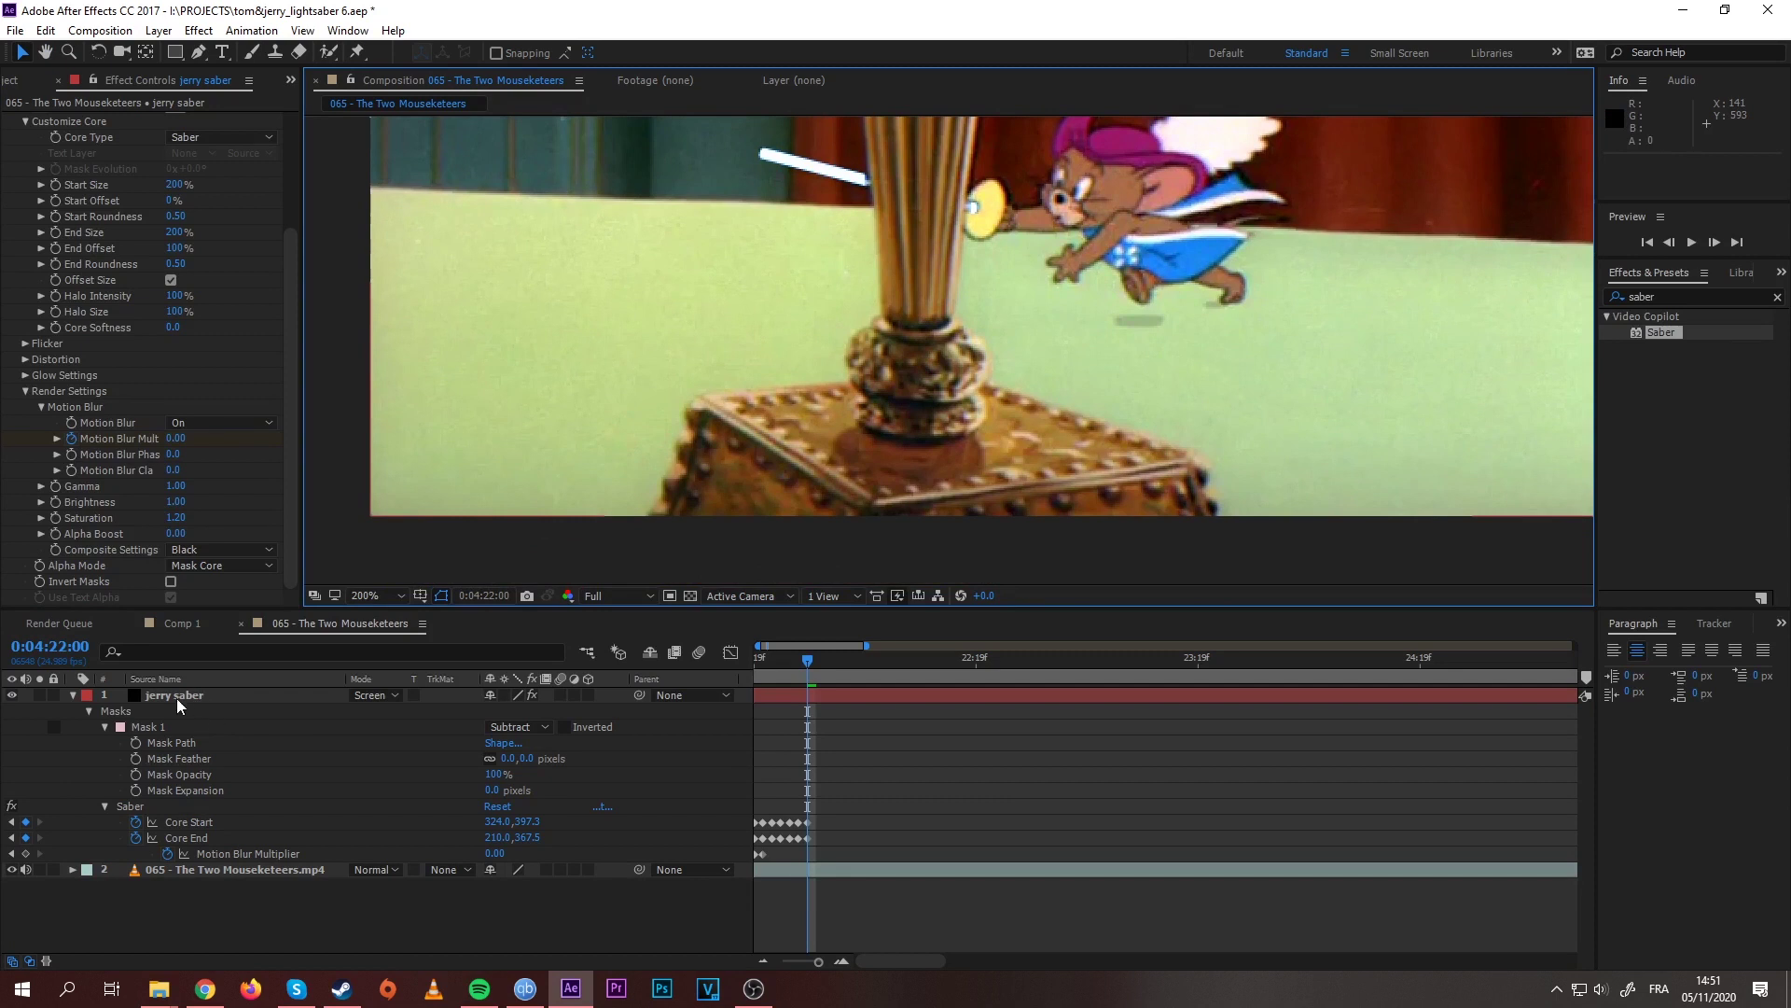
left_click(176, 697)
scroll(904, 470, "down", 4)
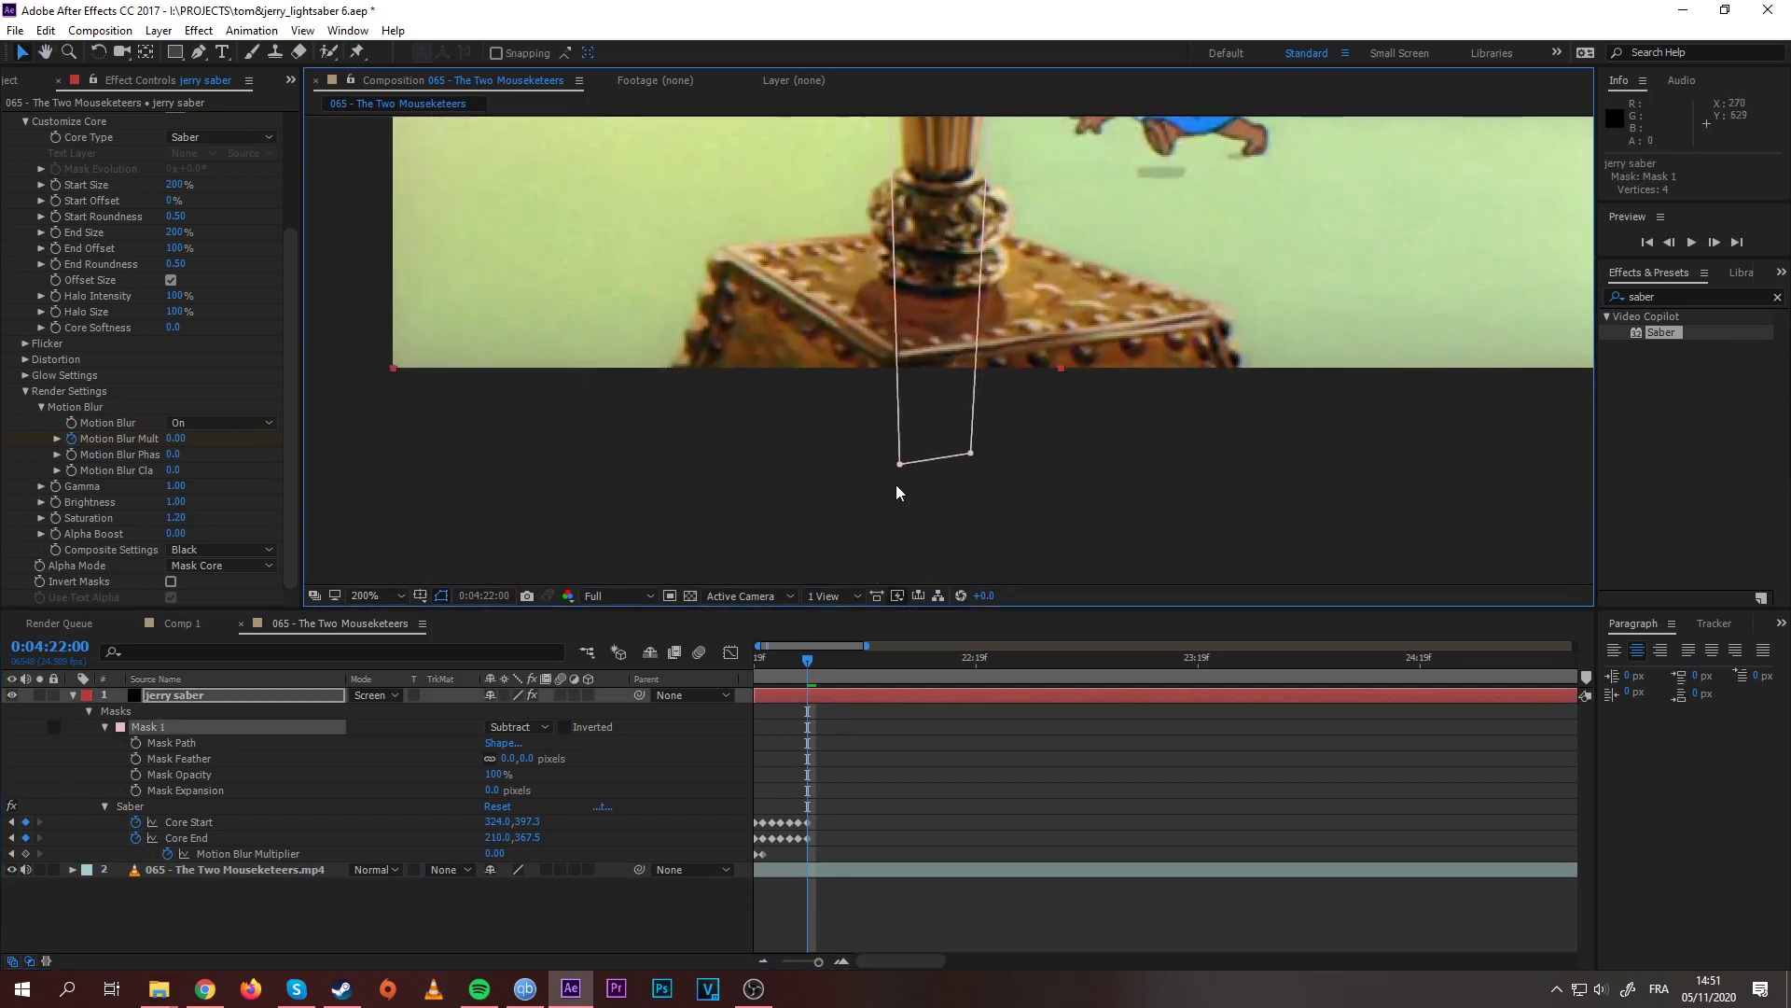
left_click(909, 462)
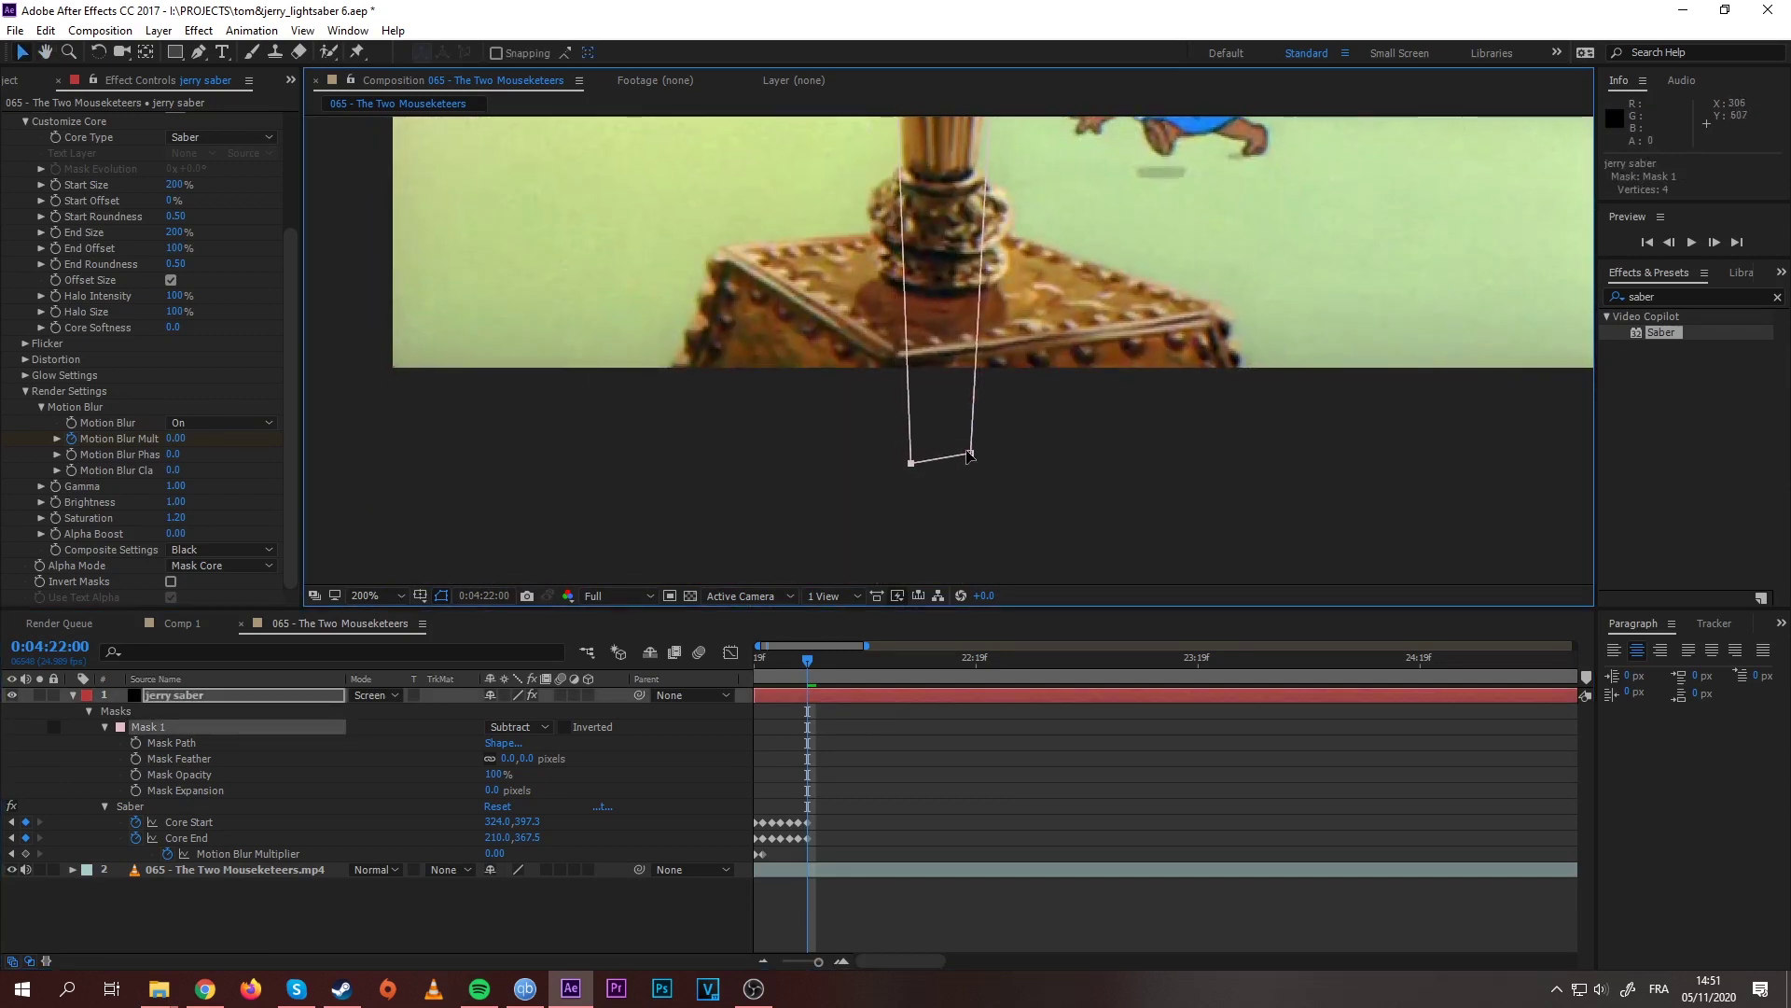
left_click_drag(970, 454, 964, 456)
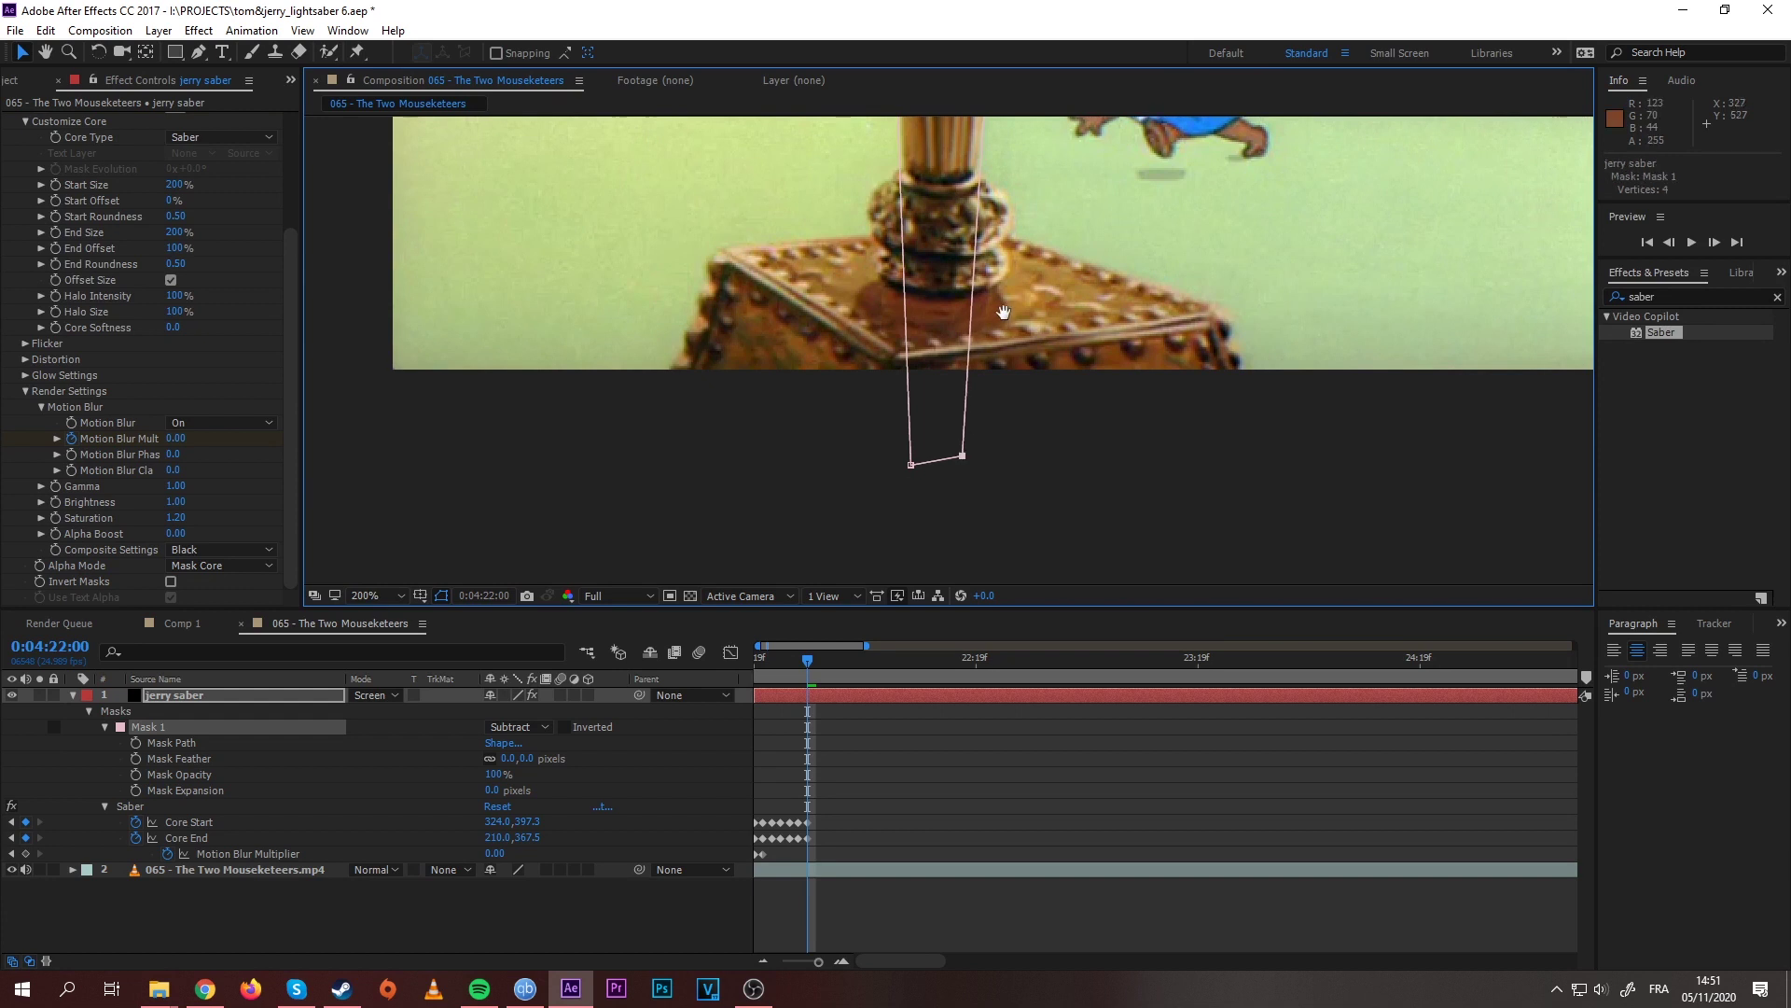
Step: Add a mask point on each side of the pillar's wide upper shaft and align both with its outer edges
scroll(1003, 352, "up", 7)
scroll(1006, 339, "up", 8)
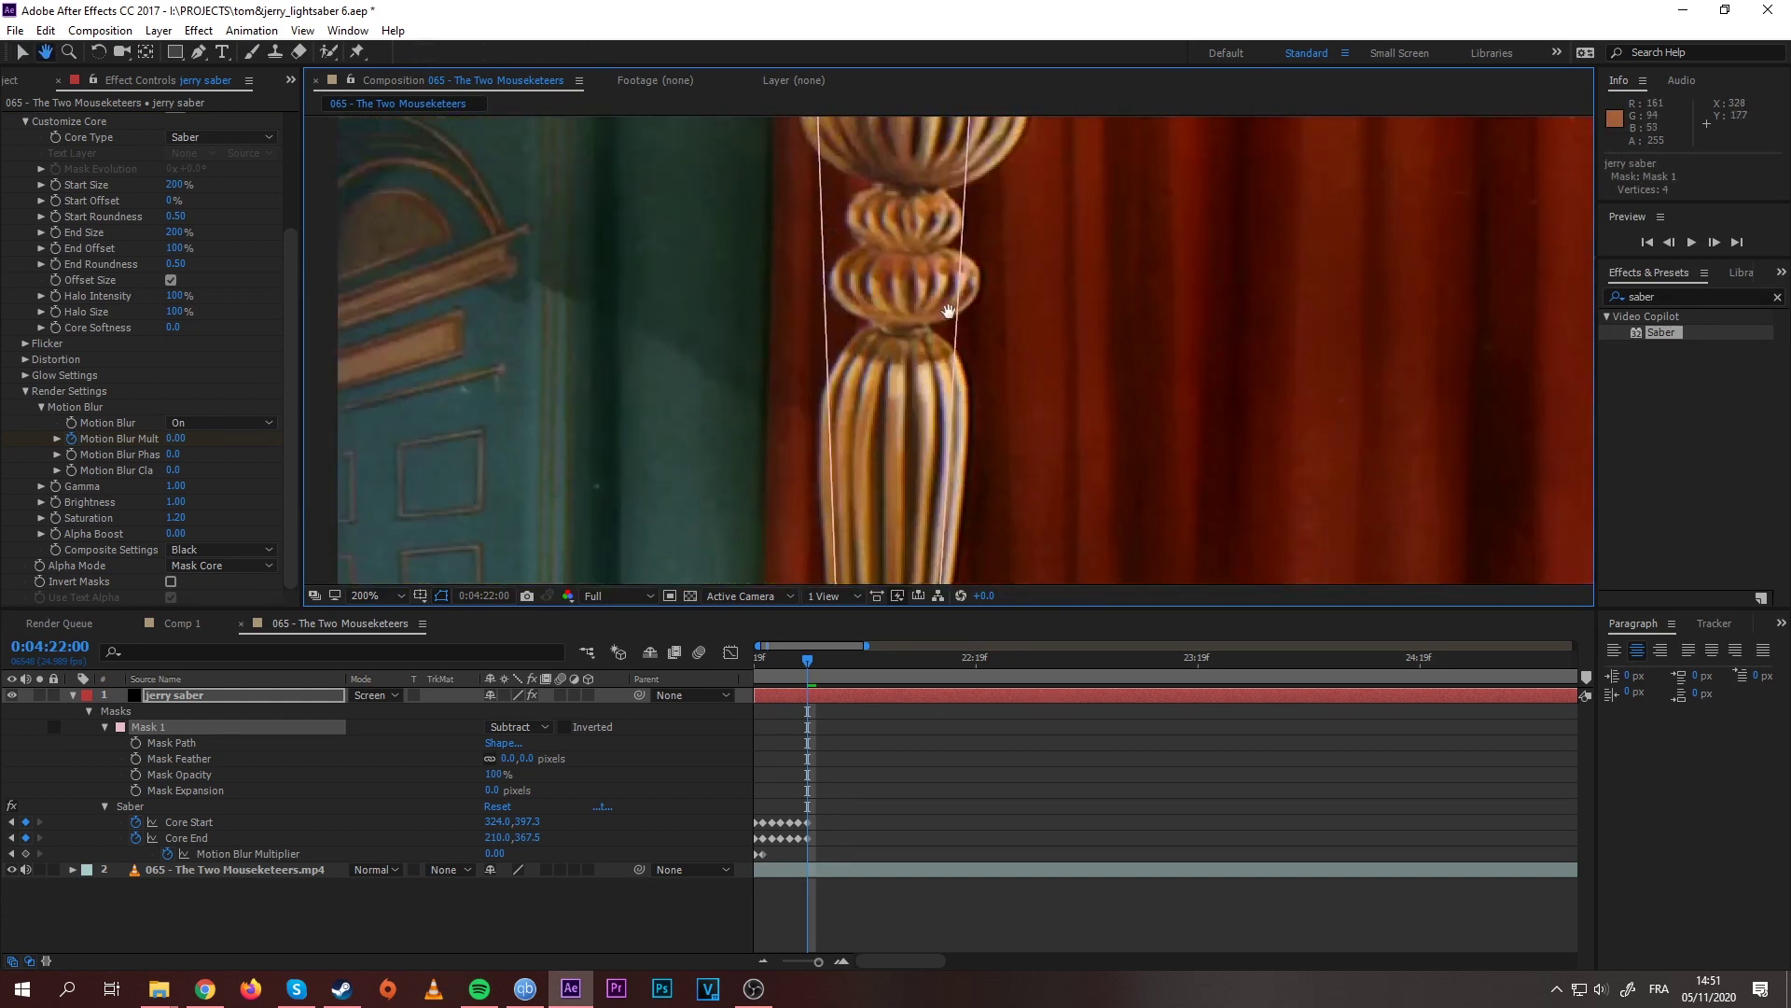
scroll(855, 329, "down", 6)
key("g")
left_click(822, 188)
left_click(947, 194)
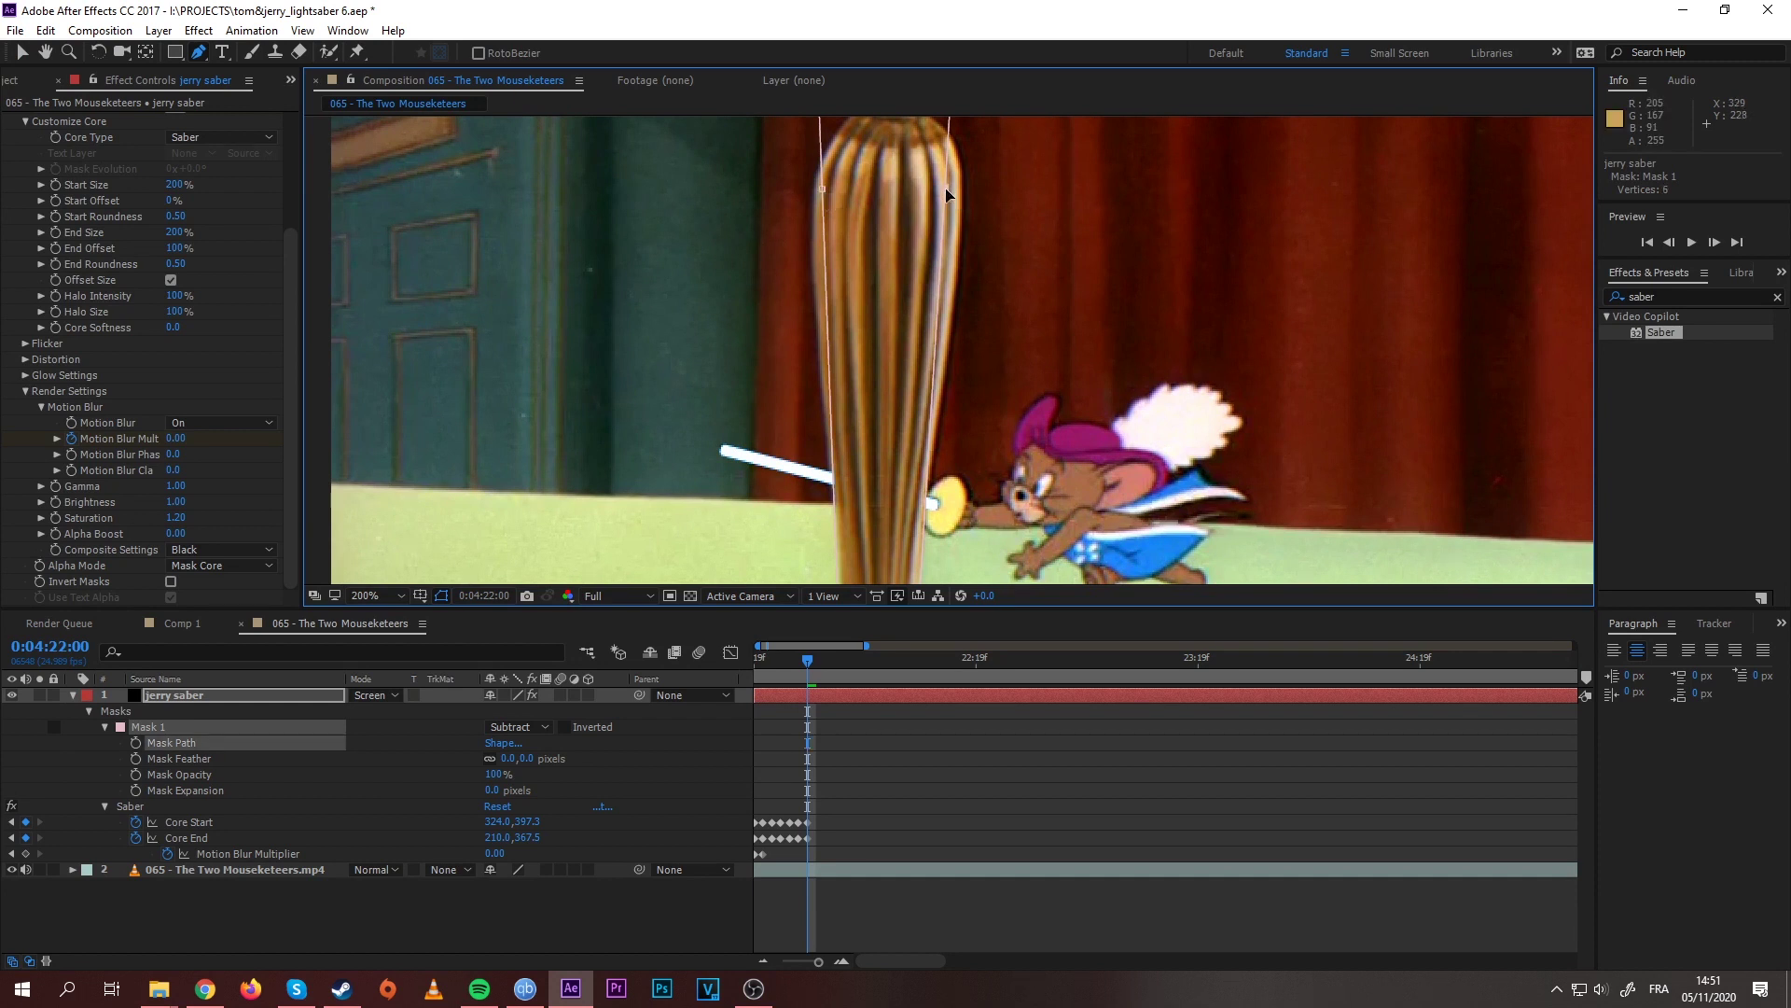
key("v")
left_click_drag(947, 194, 966, 198)
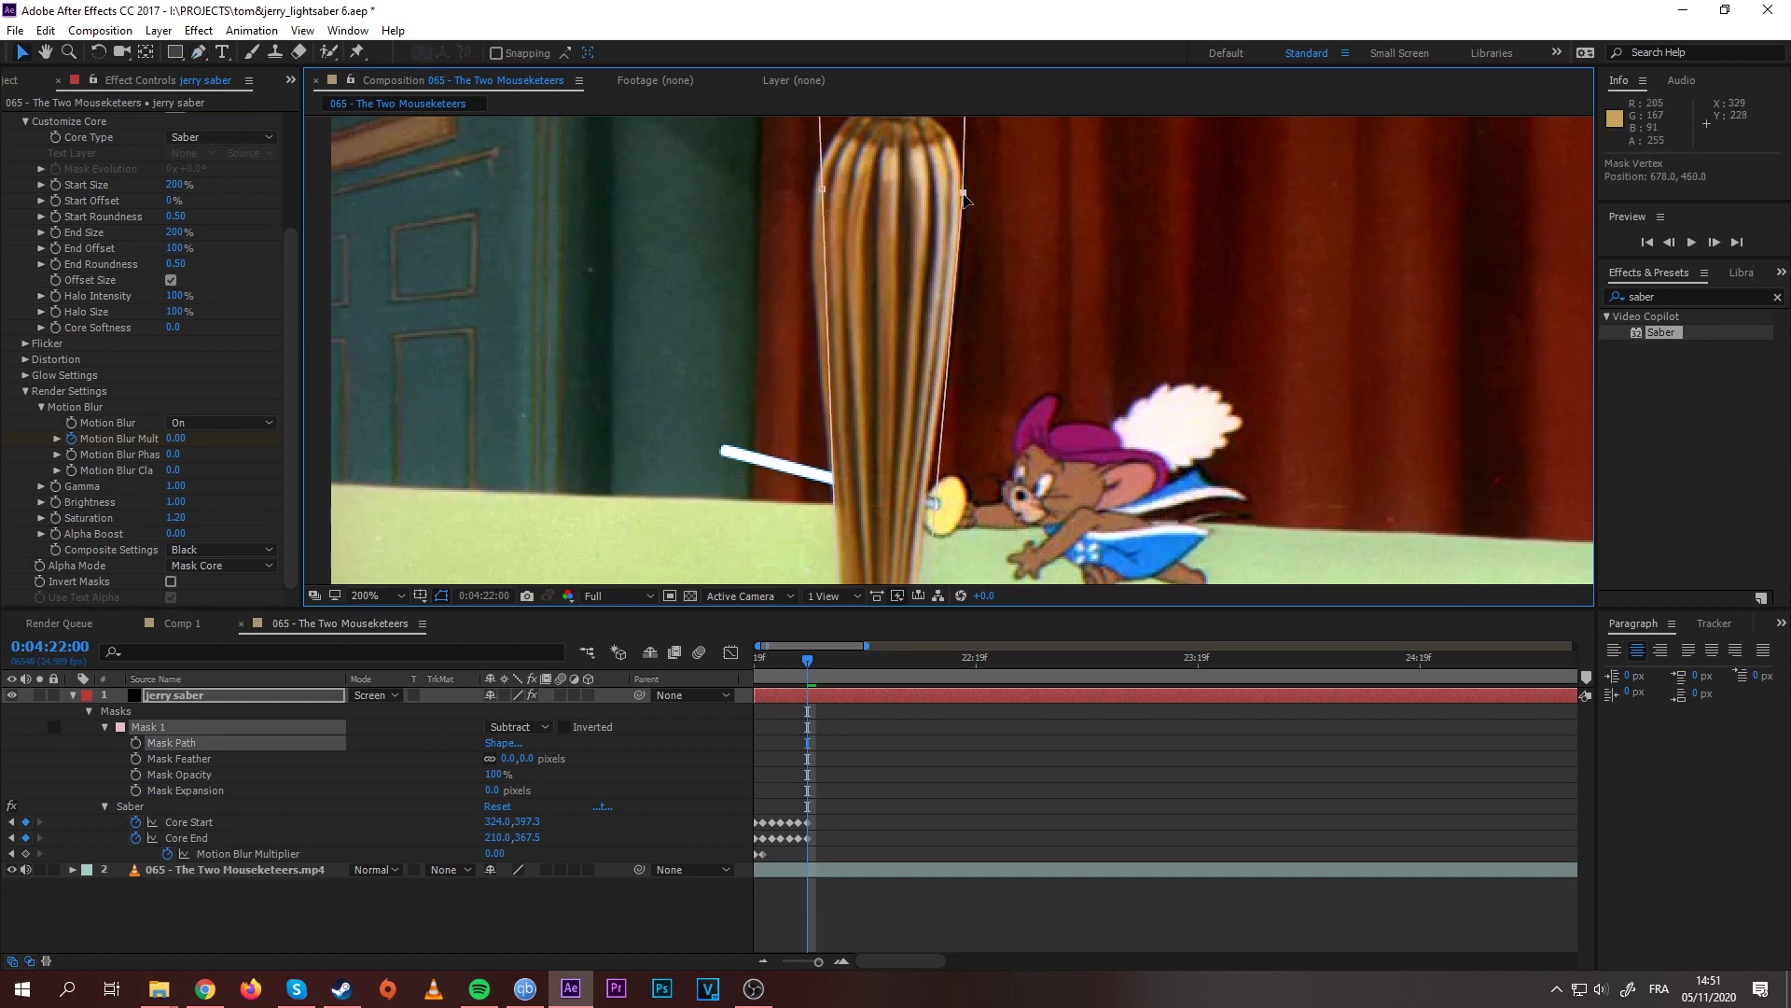
left_click_drag(822, 189, 816, 194)
Step: Add a mask point on each side of the shaft at the sword's height and fit both to the pillar's edges
left_click_drag(847, 322, 853, 199)
key("g")
left_click(833, 363)
left_click(939, 377)
key("v")
left_click_drag(939, 377, 939, 383)
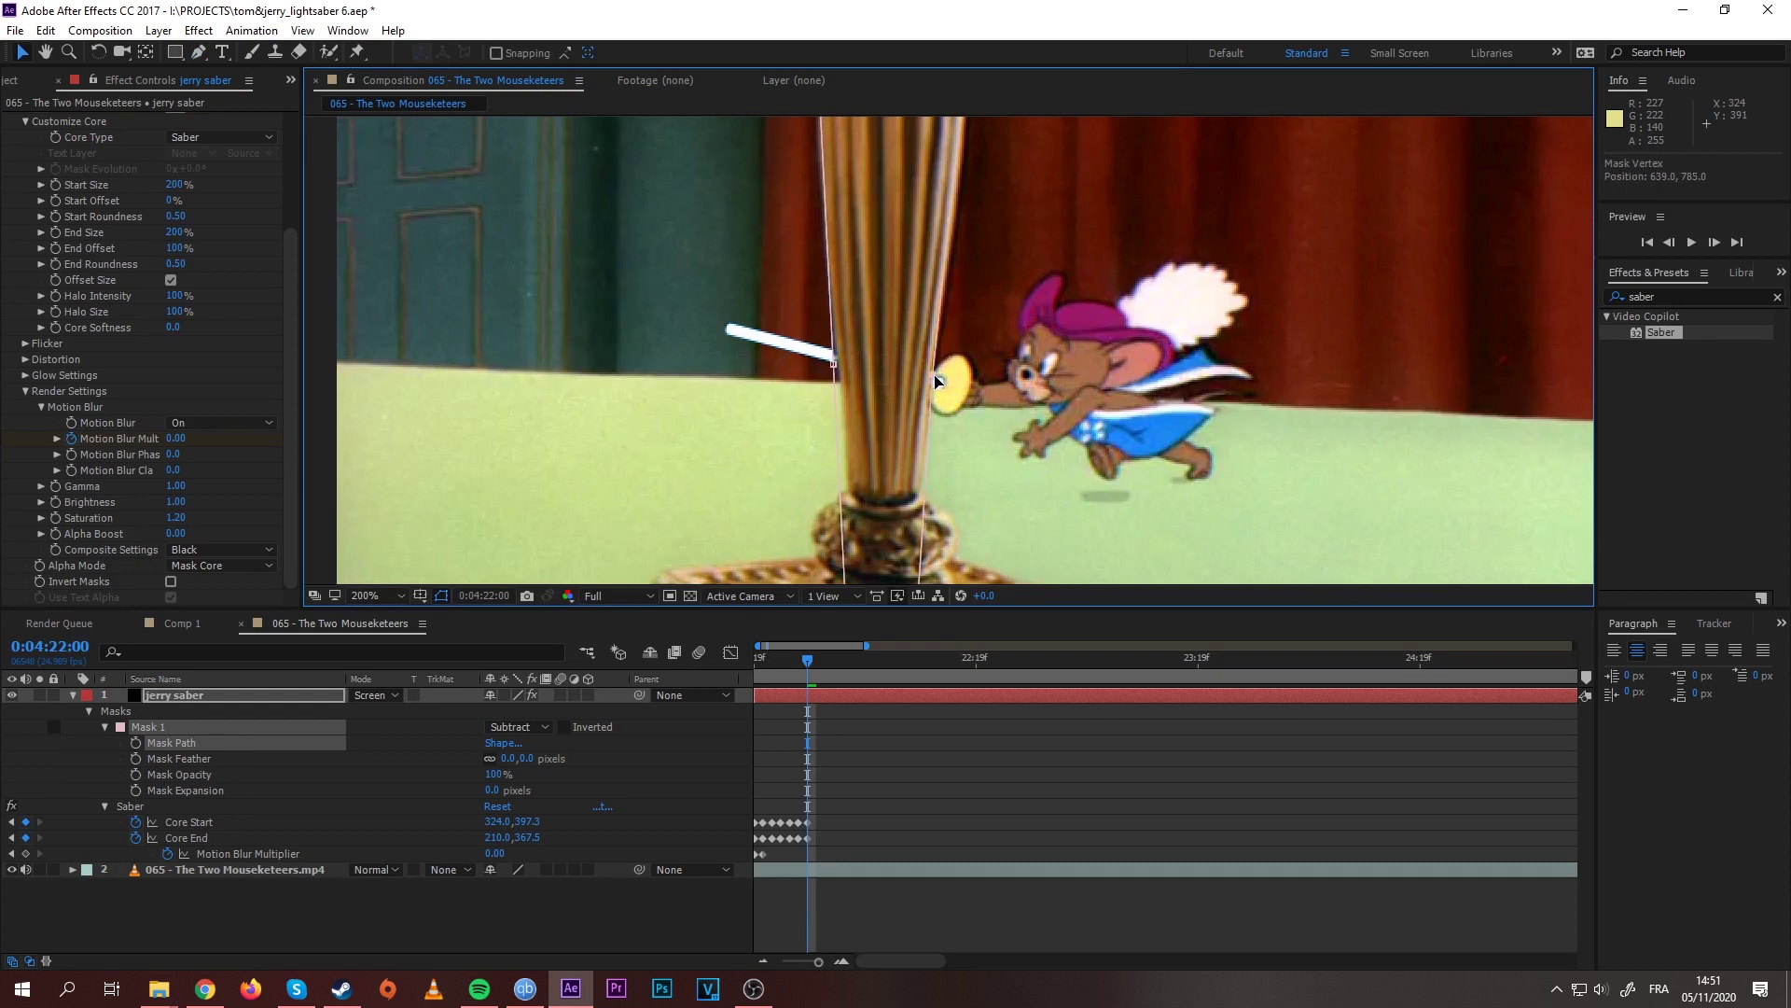
left_click_drag(835, 364, 839, 373)
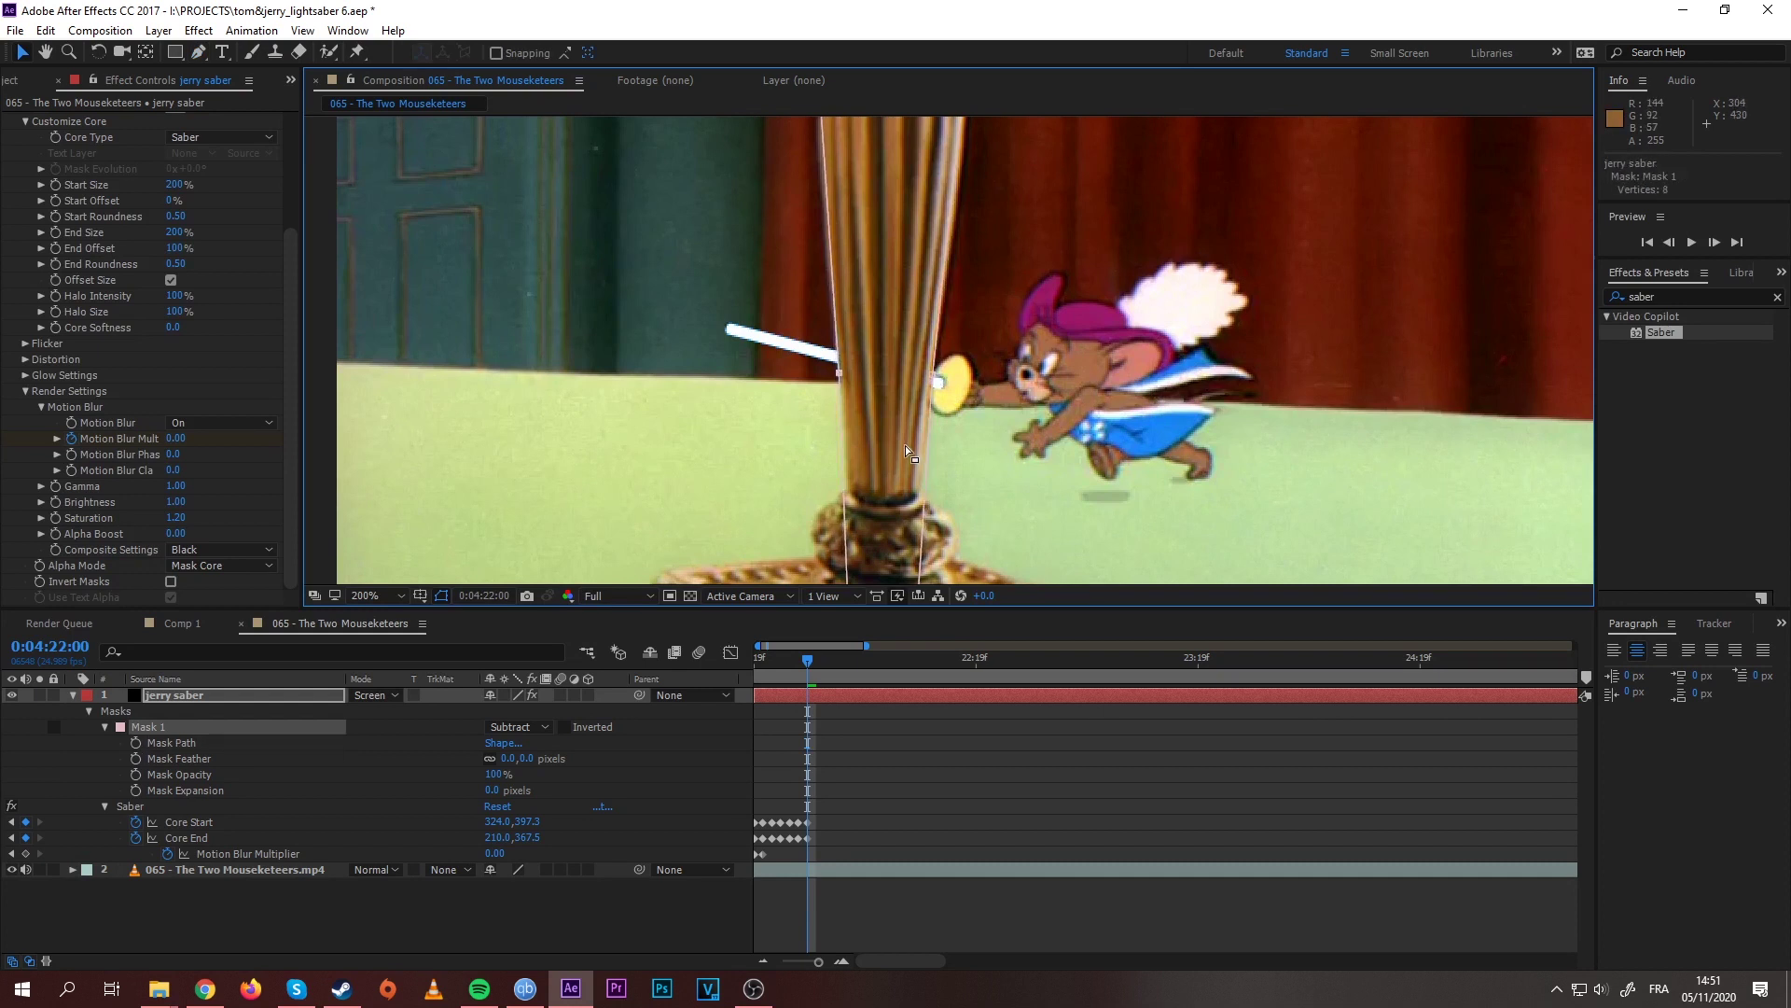
left_click(568, 916)
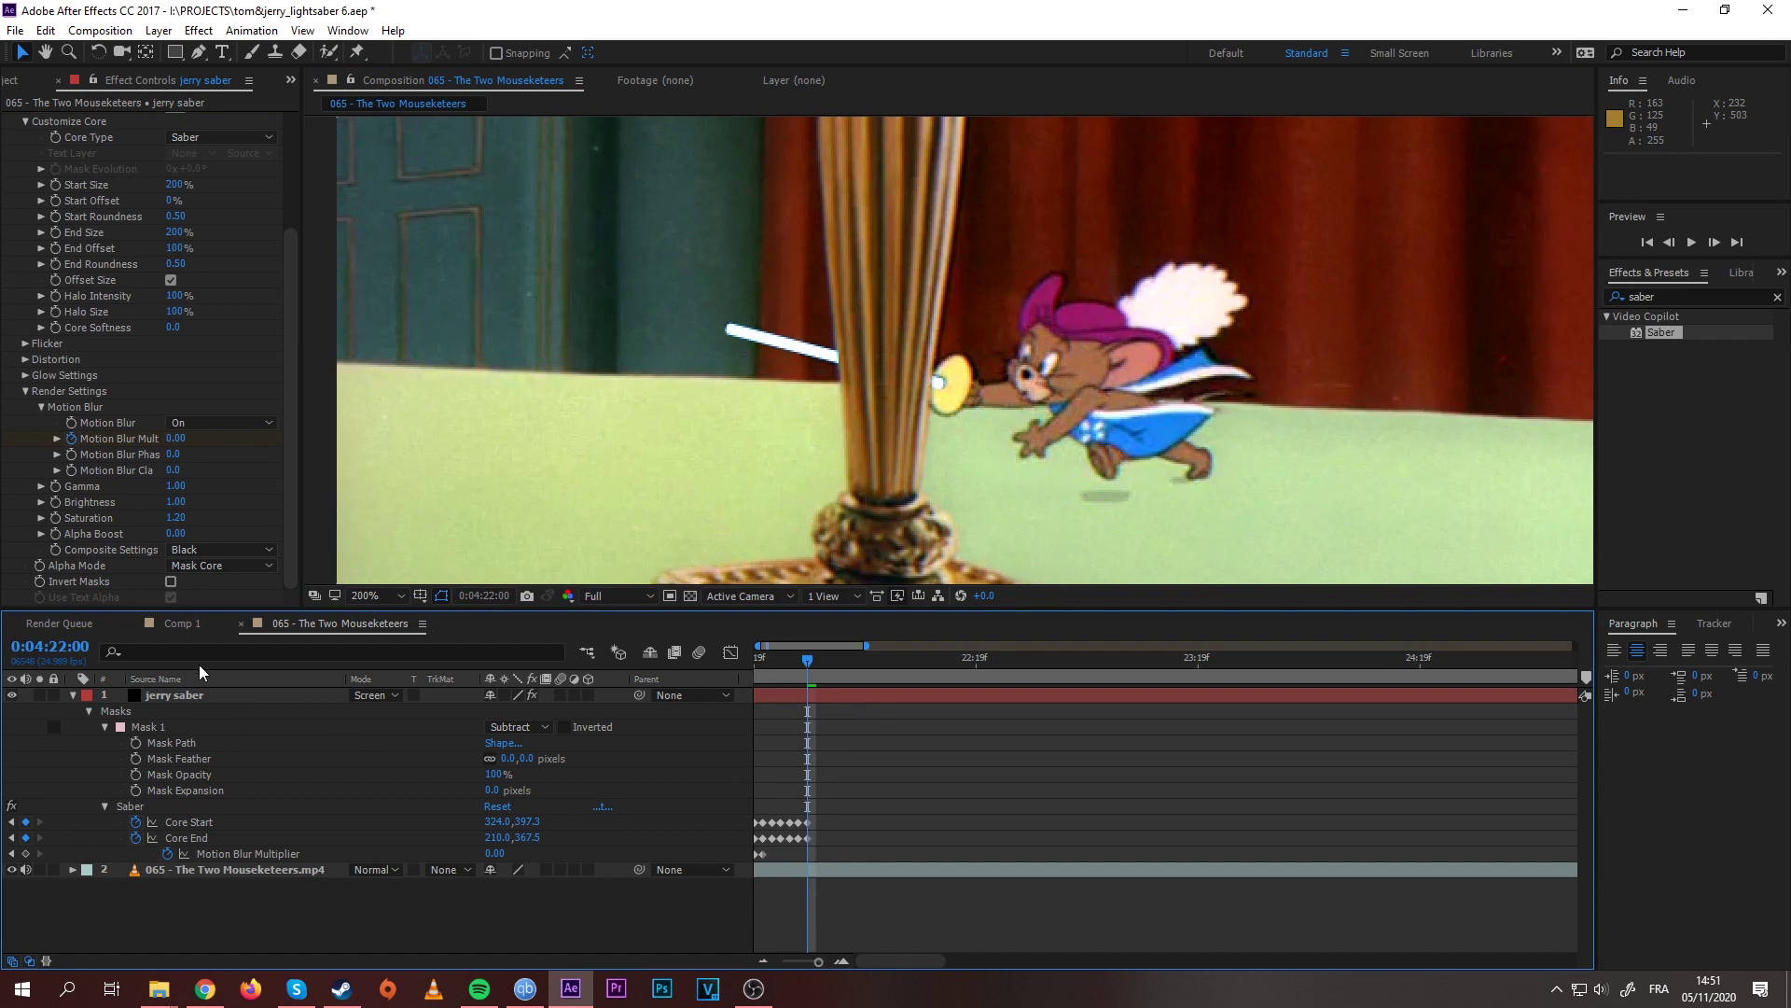
Step: Enable the glow of the Saber effect and inspect the masked blade beside the pillar
scroll(125, 395, "up", 3)
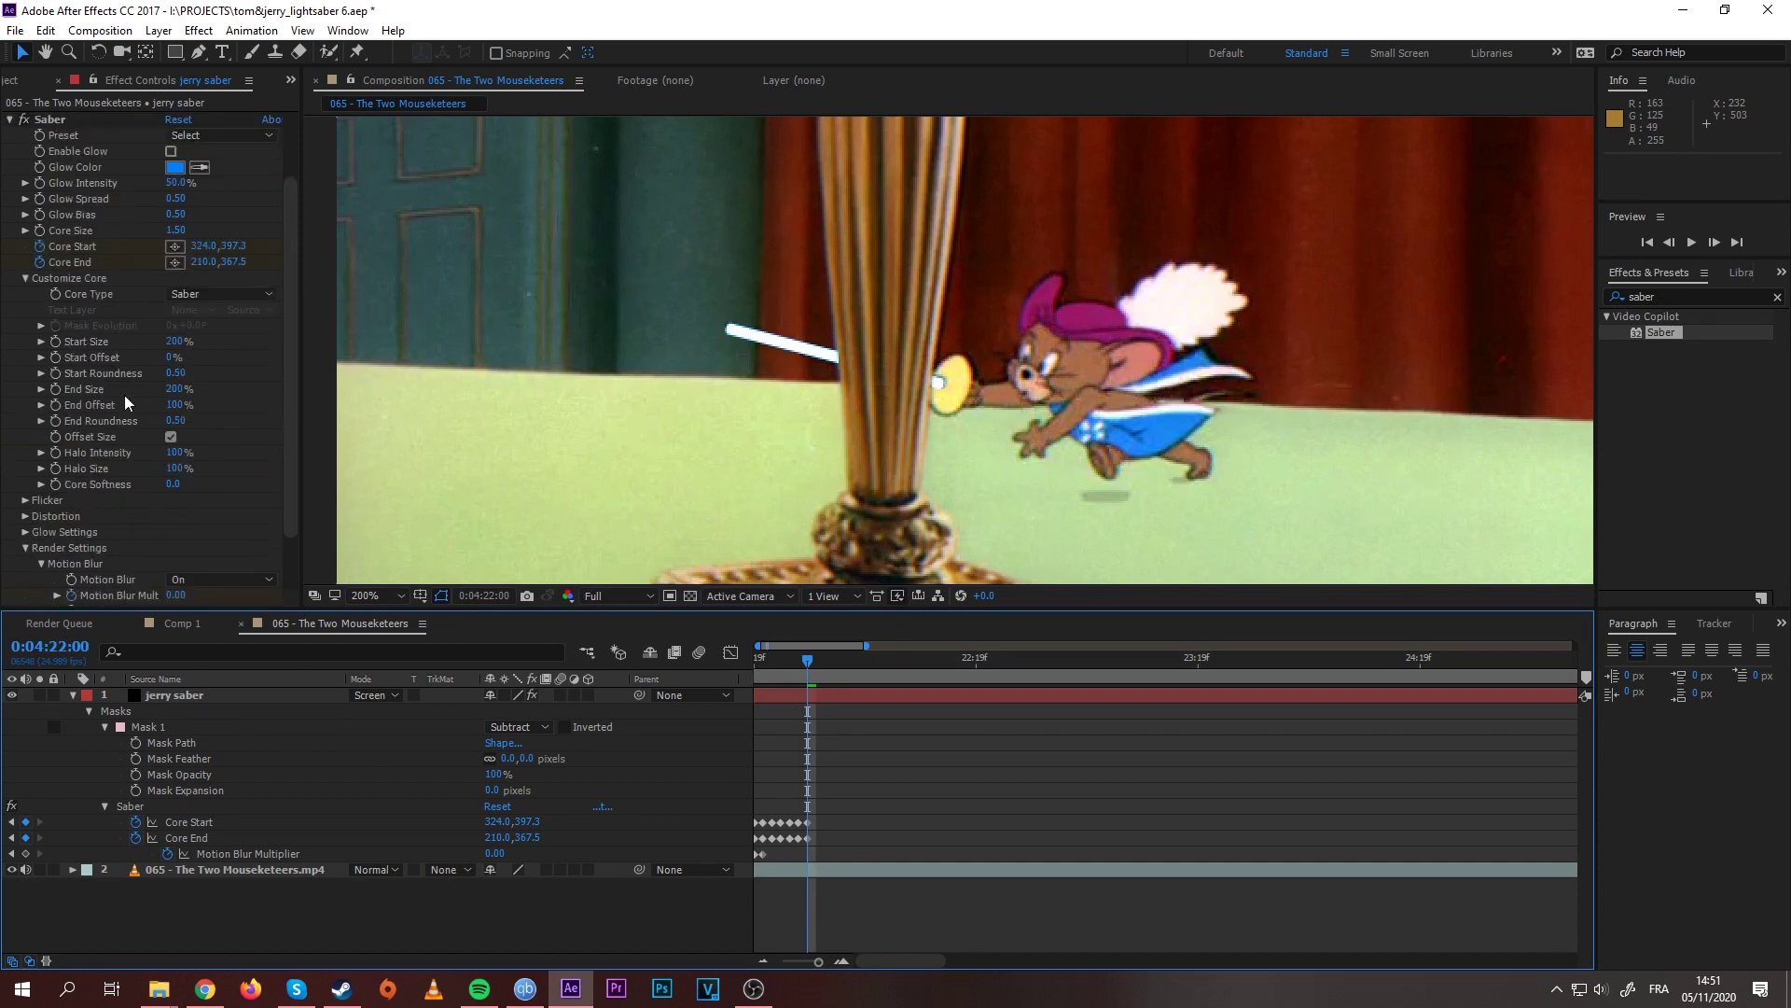
left_click(168, 150)
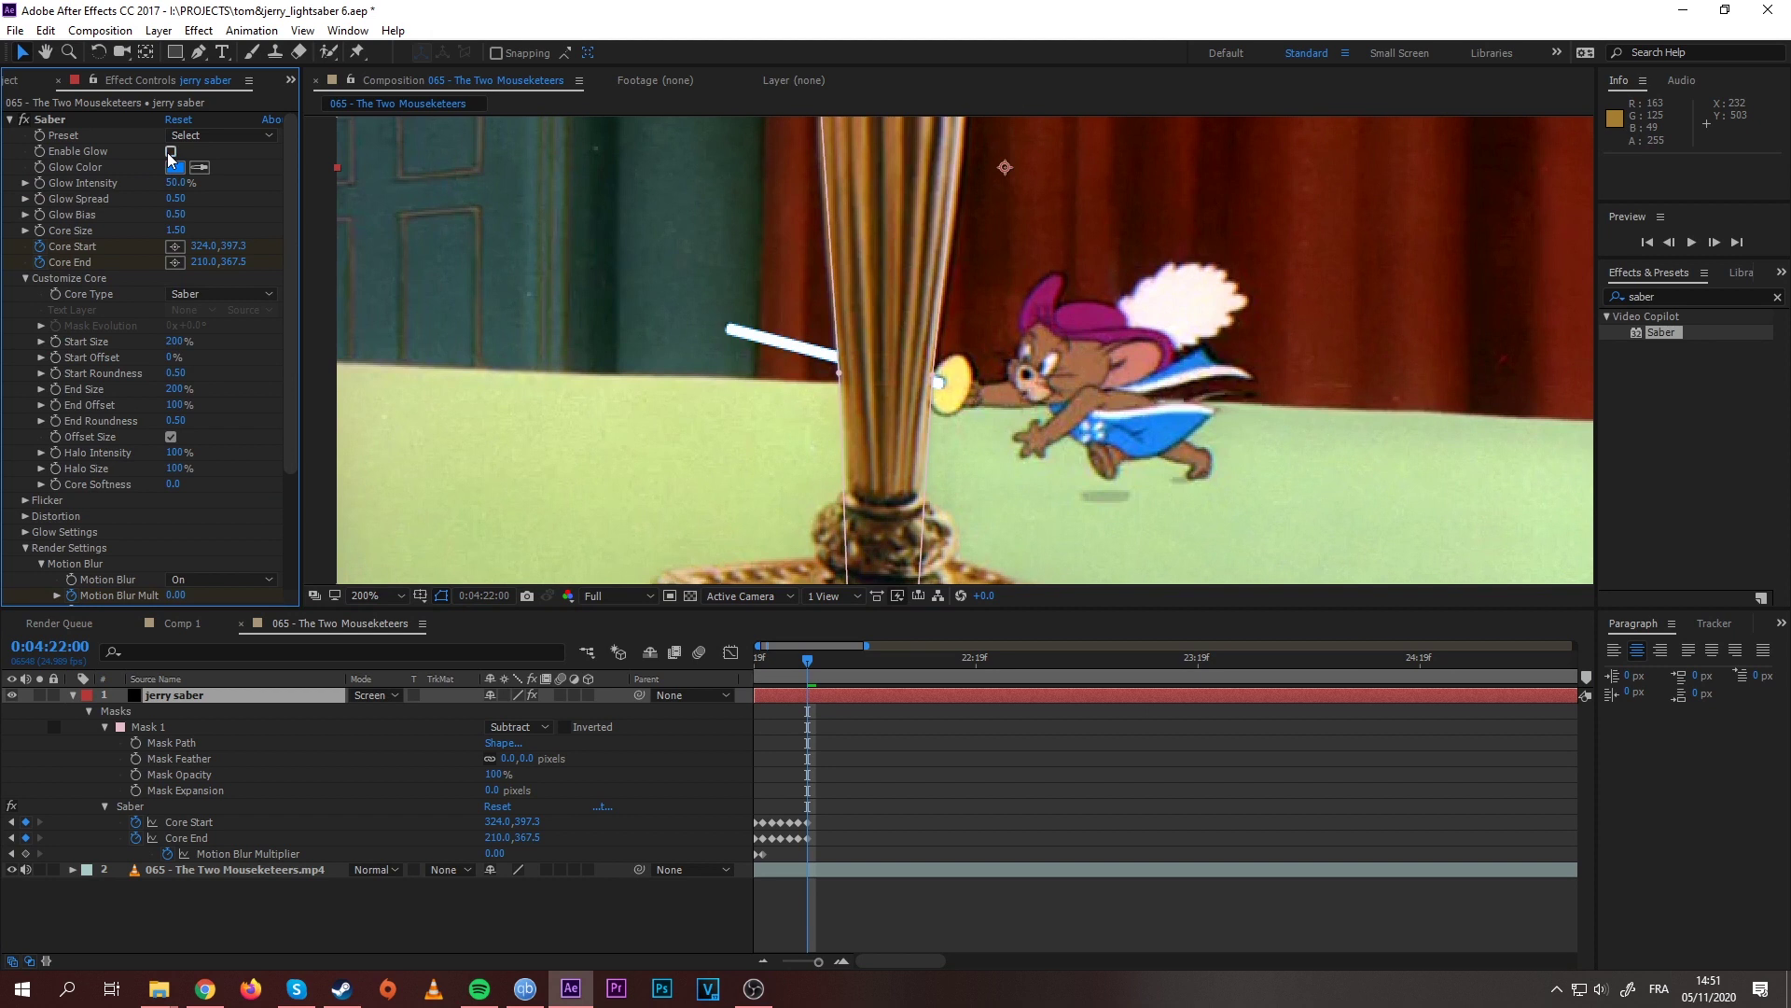
left_click(168, 152)
left_click(484, 910)
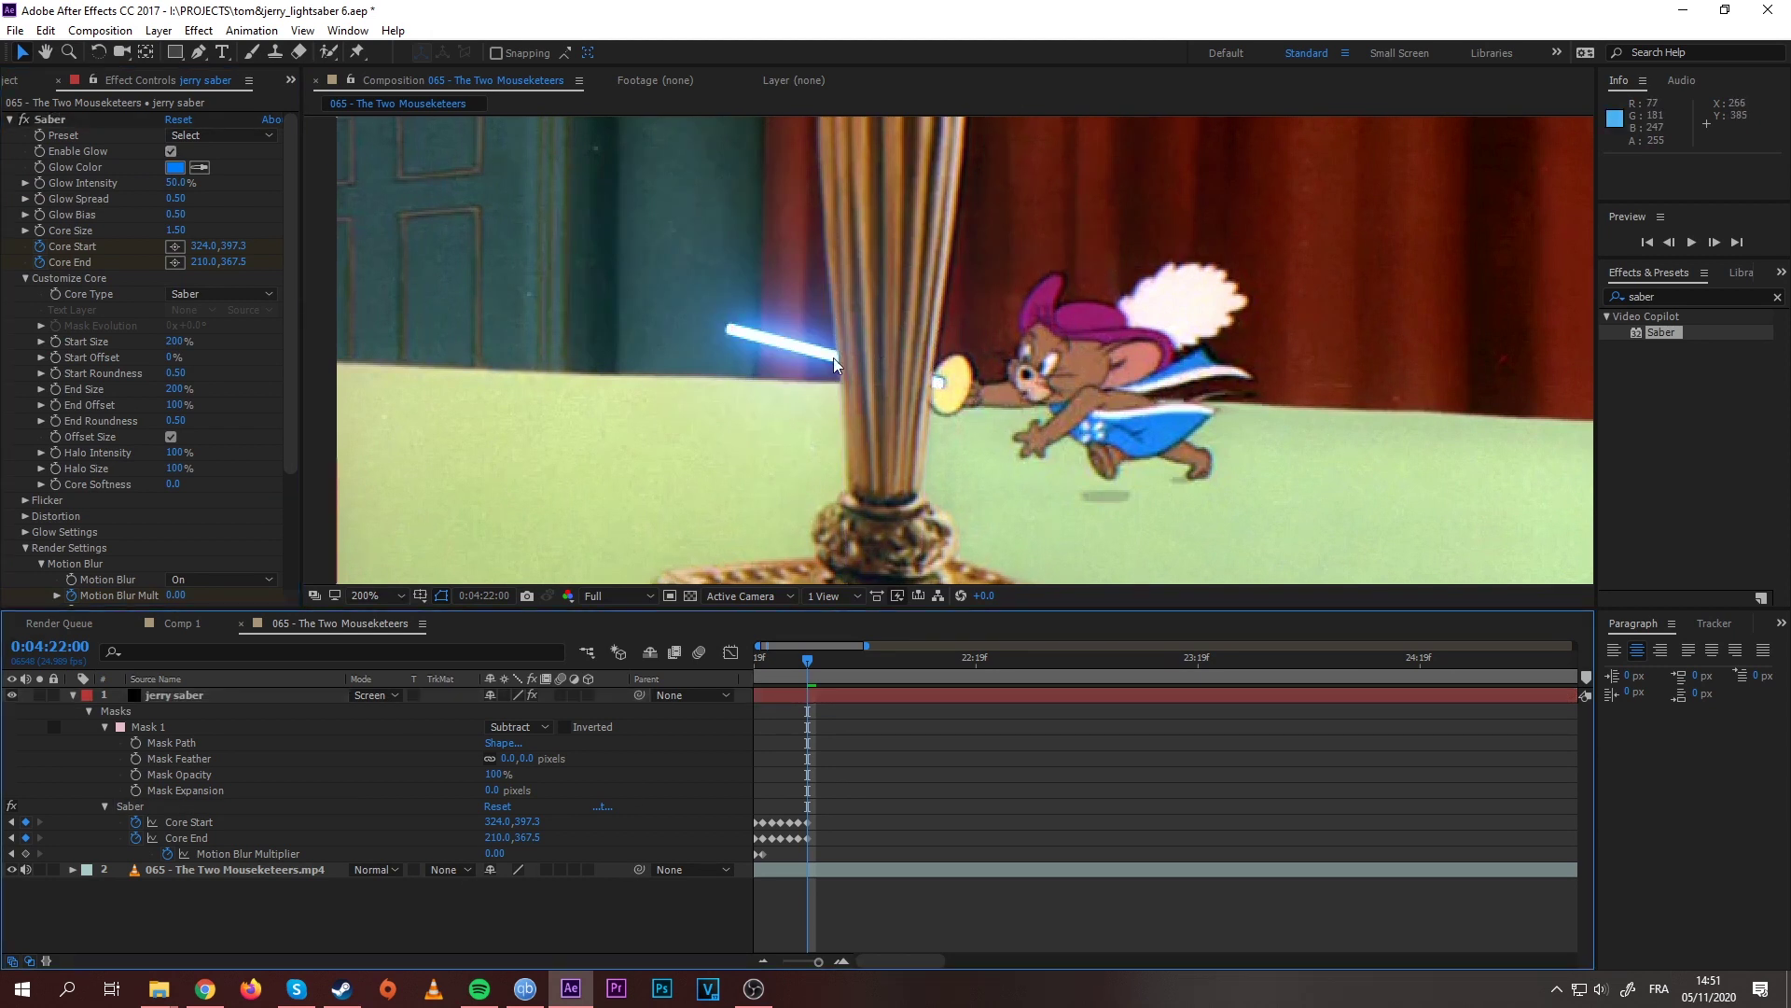
scroll(865, 389, "down", 2)
scroll(897, 372, "up", 2)
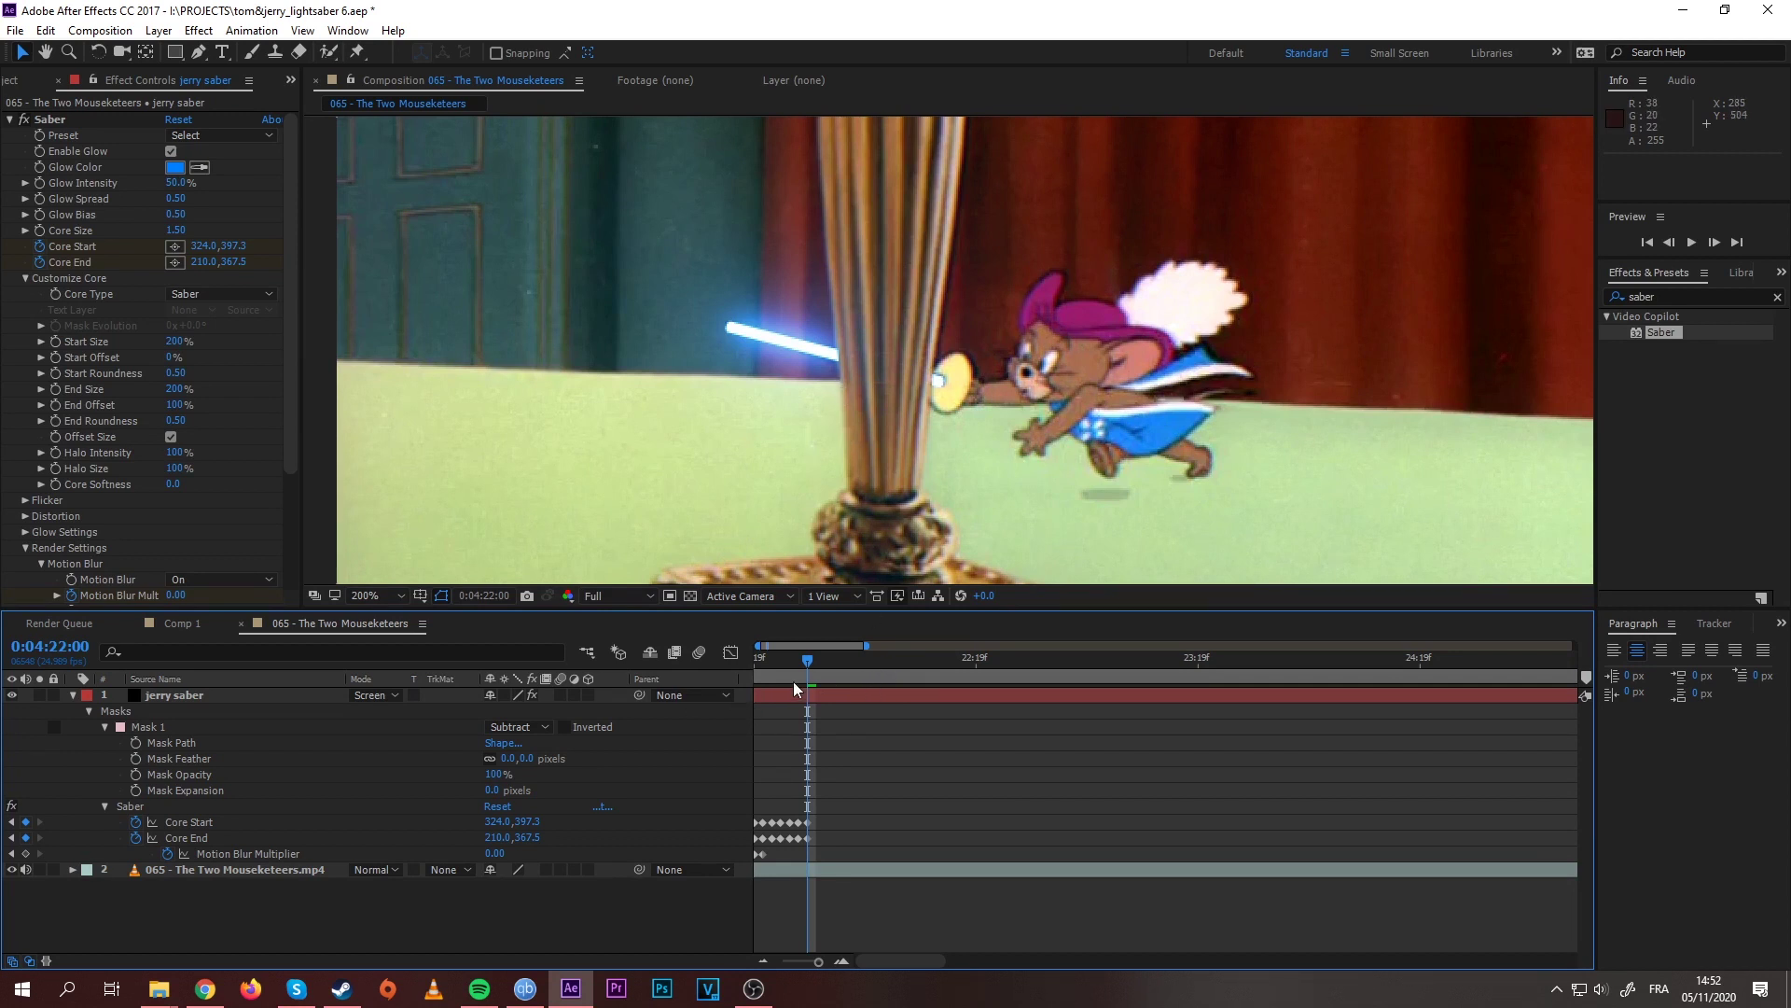
Step: Start keyframing the Mask Path of the pillar mask at frame 0:04:22:00
key("Page_Up")
left_click(205, 695)
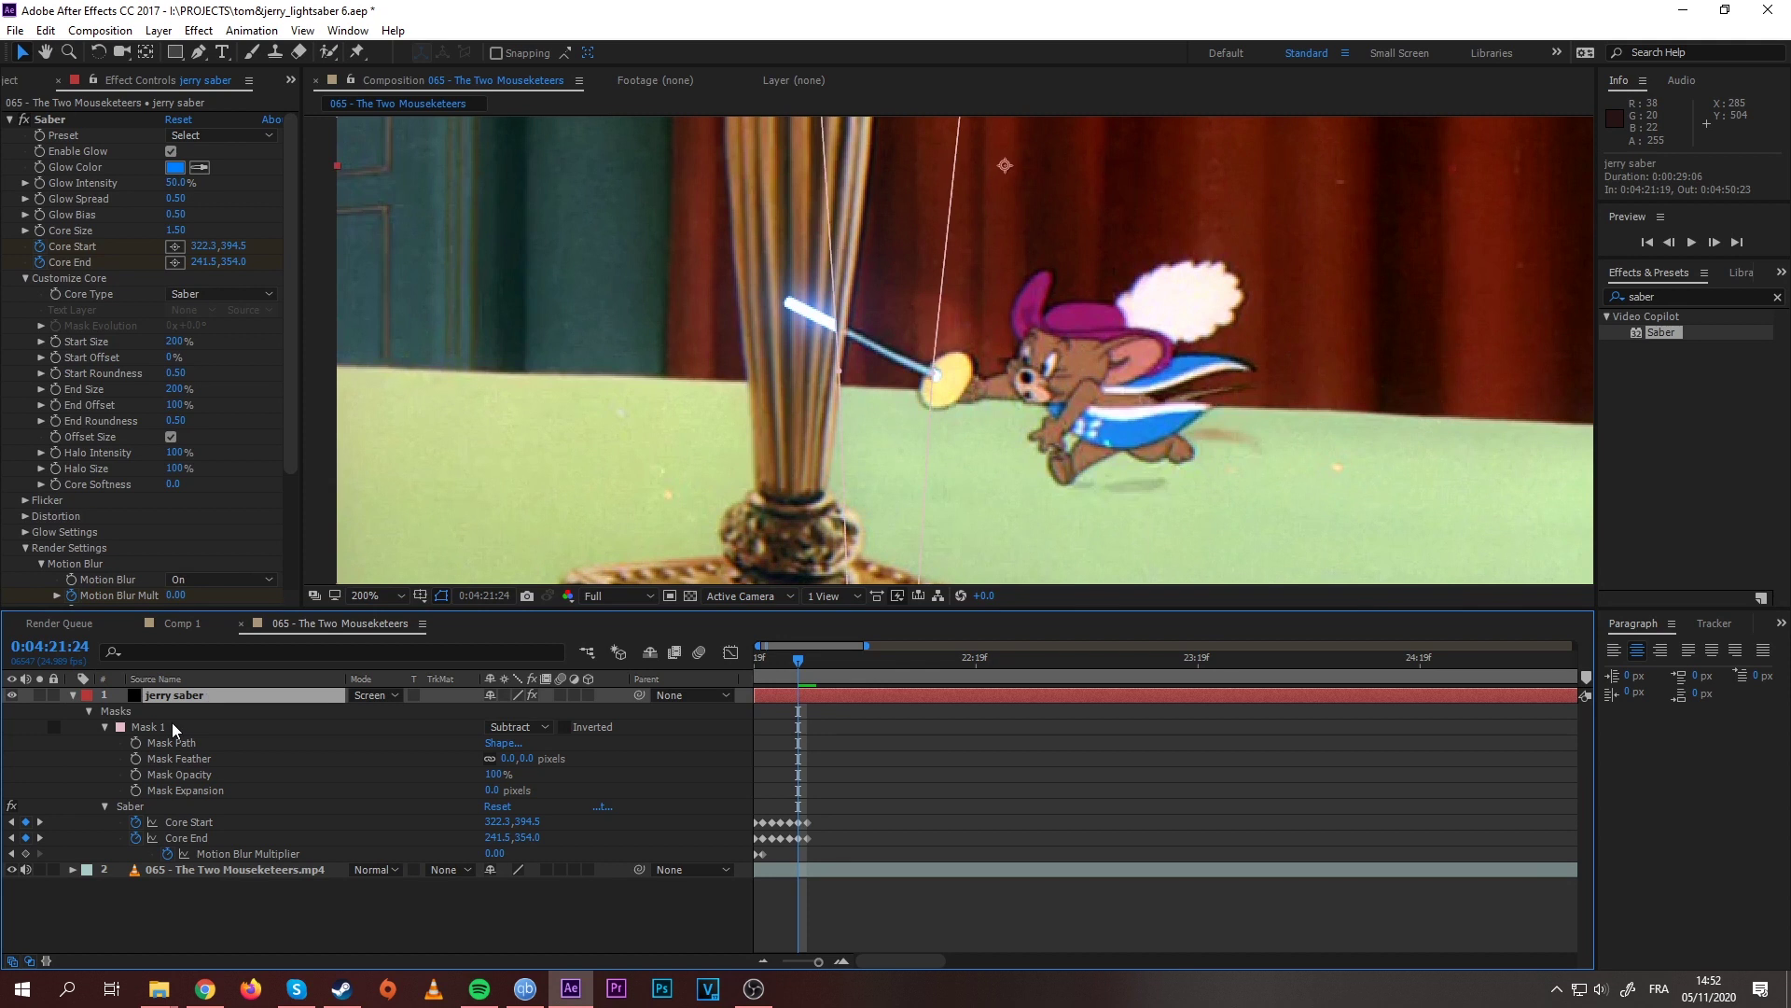
left_click(160, 725)
key("Page_Down")
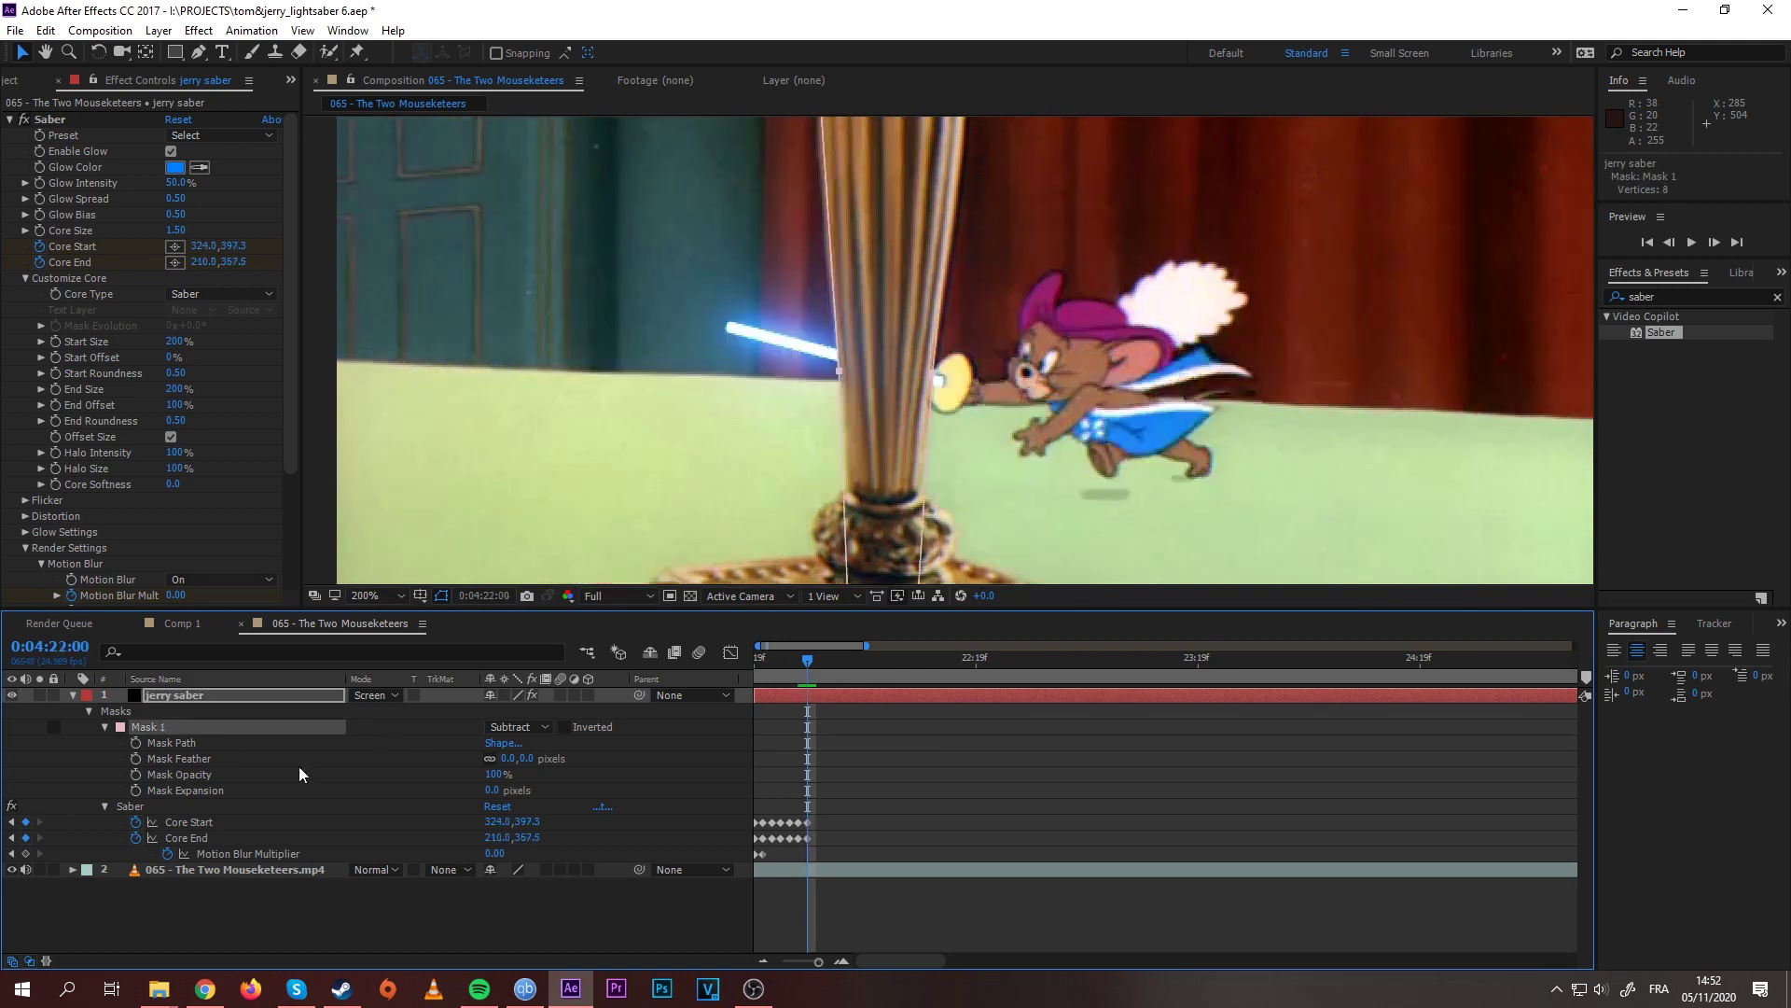
left_click(136, 742)
Step: At frame 0:04:21:24, shift the whole mask about 49 px left so it covers the pillar
key("Page_Up")
scroll(827, 396, "down", 1)
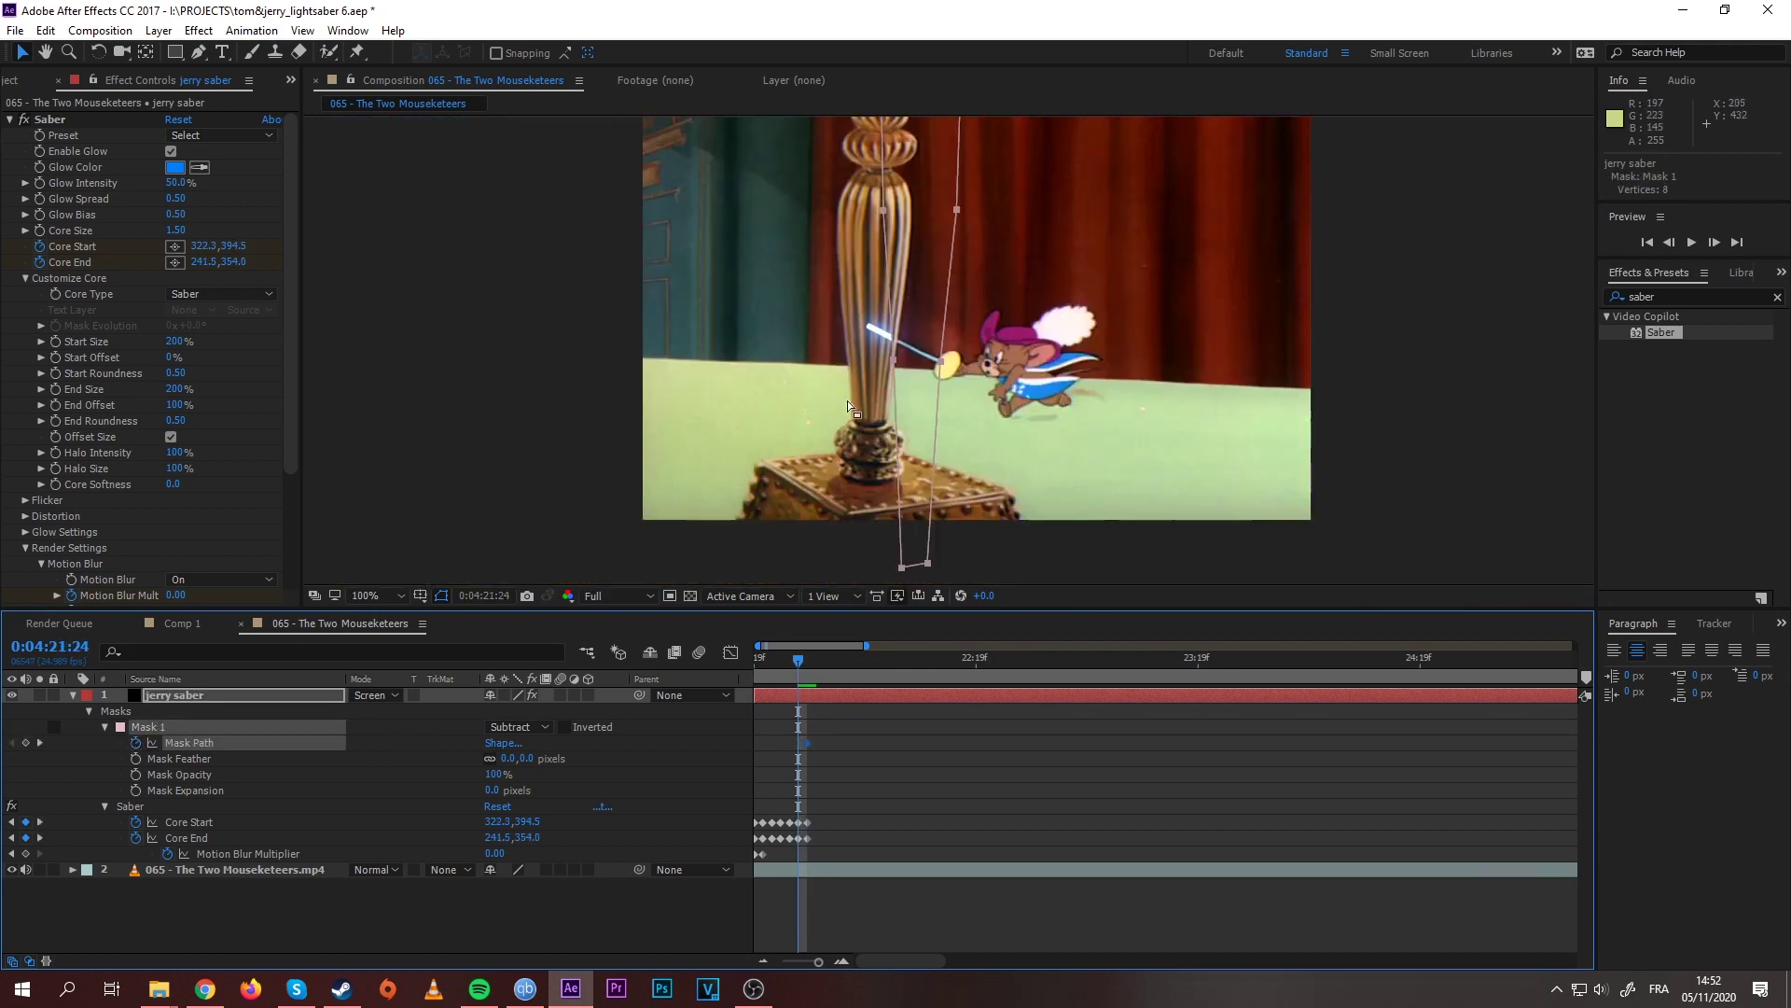
double_click(926, 565)
left_click_drag(931, 497, 883, 493)
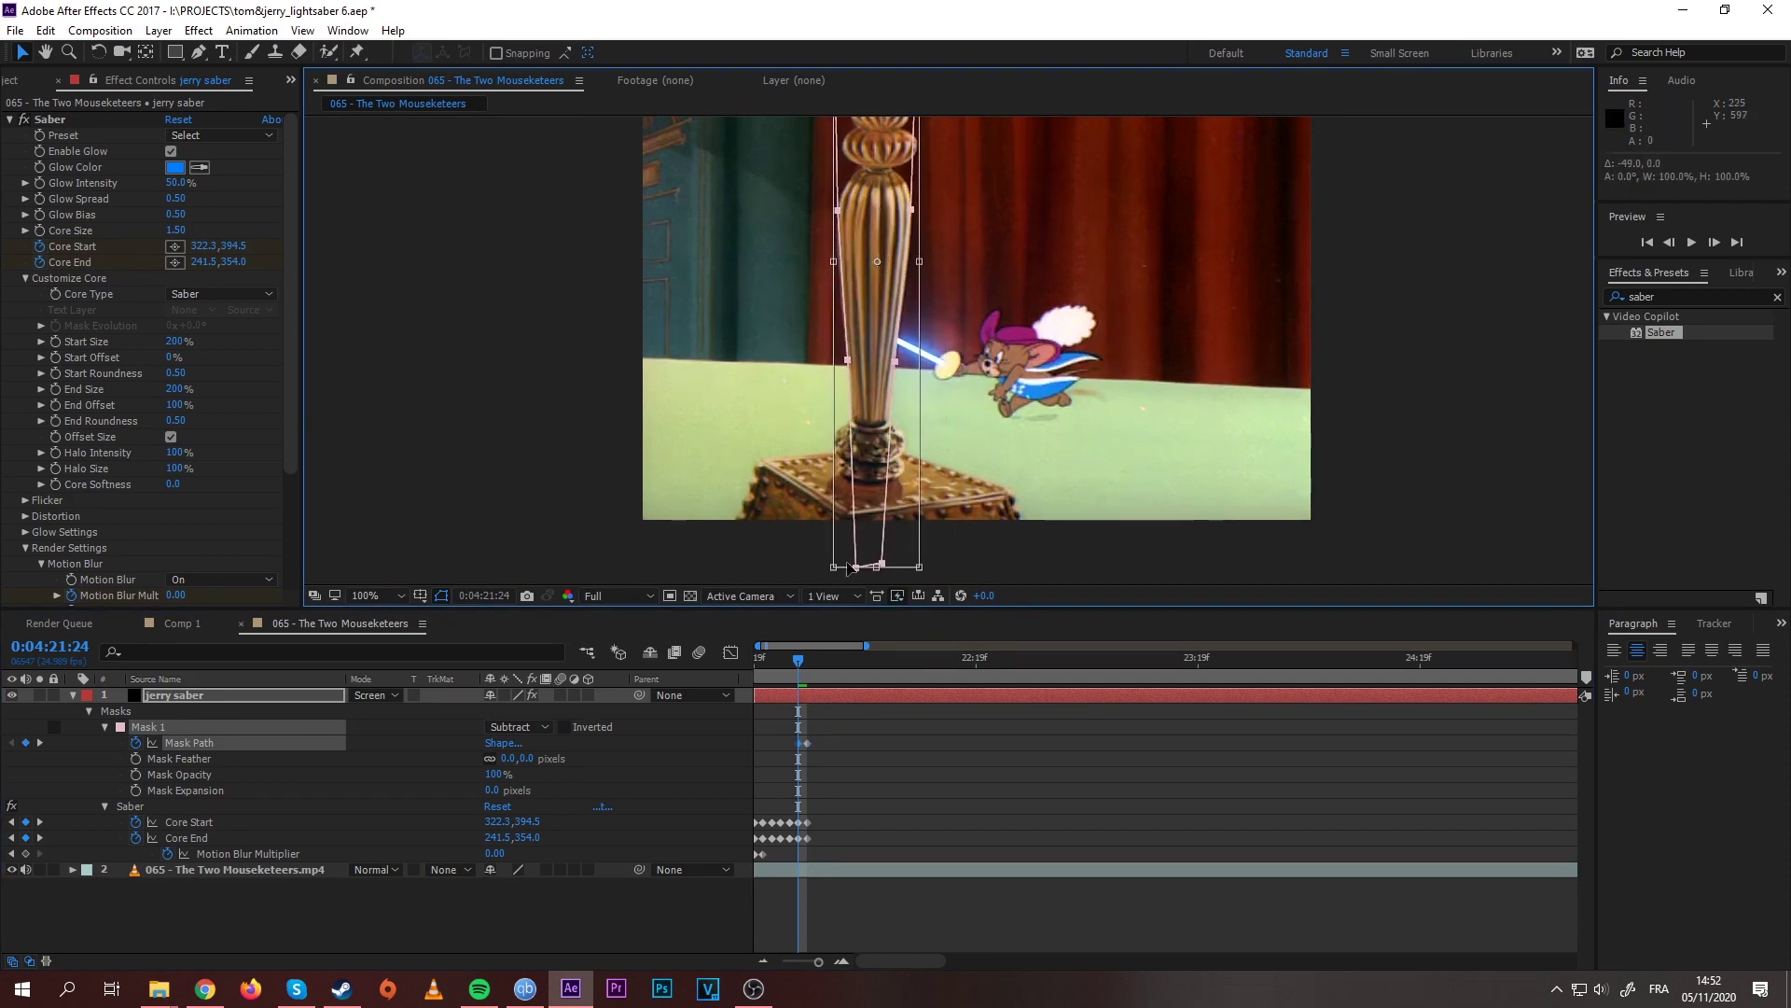
Step: At frame 0:04:21:23, shift the whole mask about 42 px left and 2 px up onto the pillar
key("Page_Up")
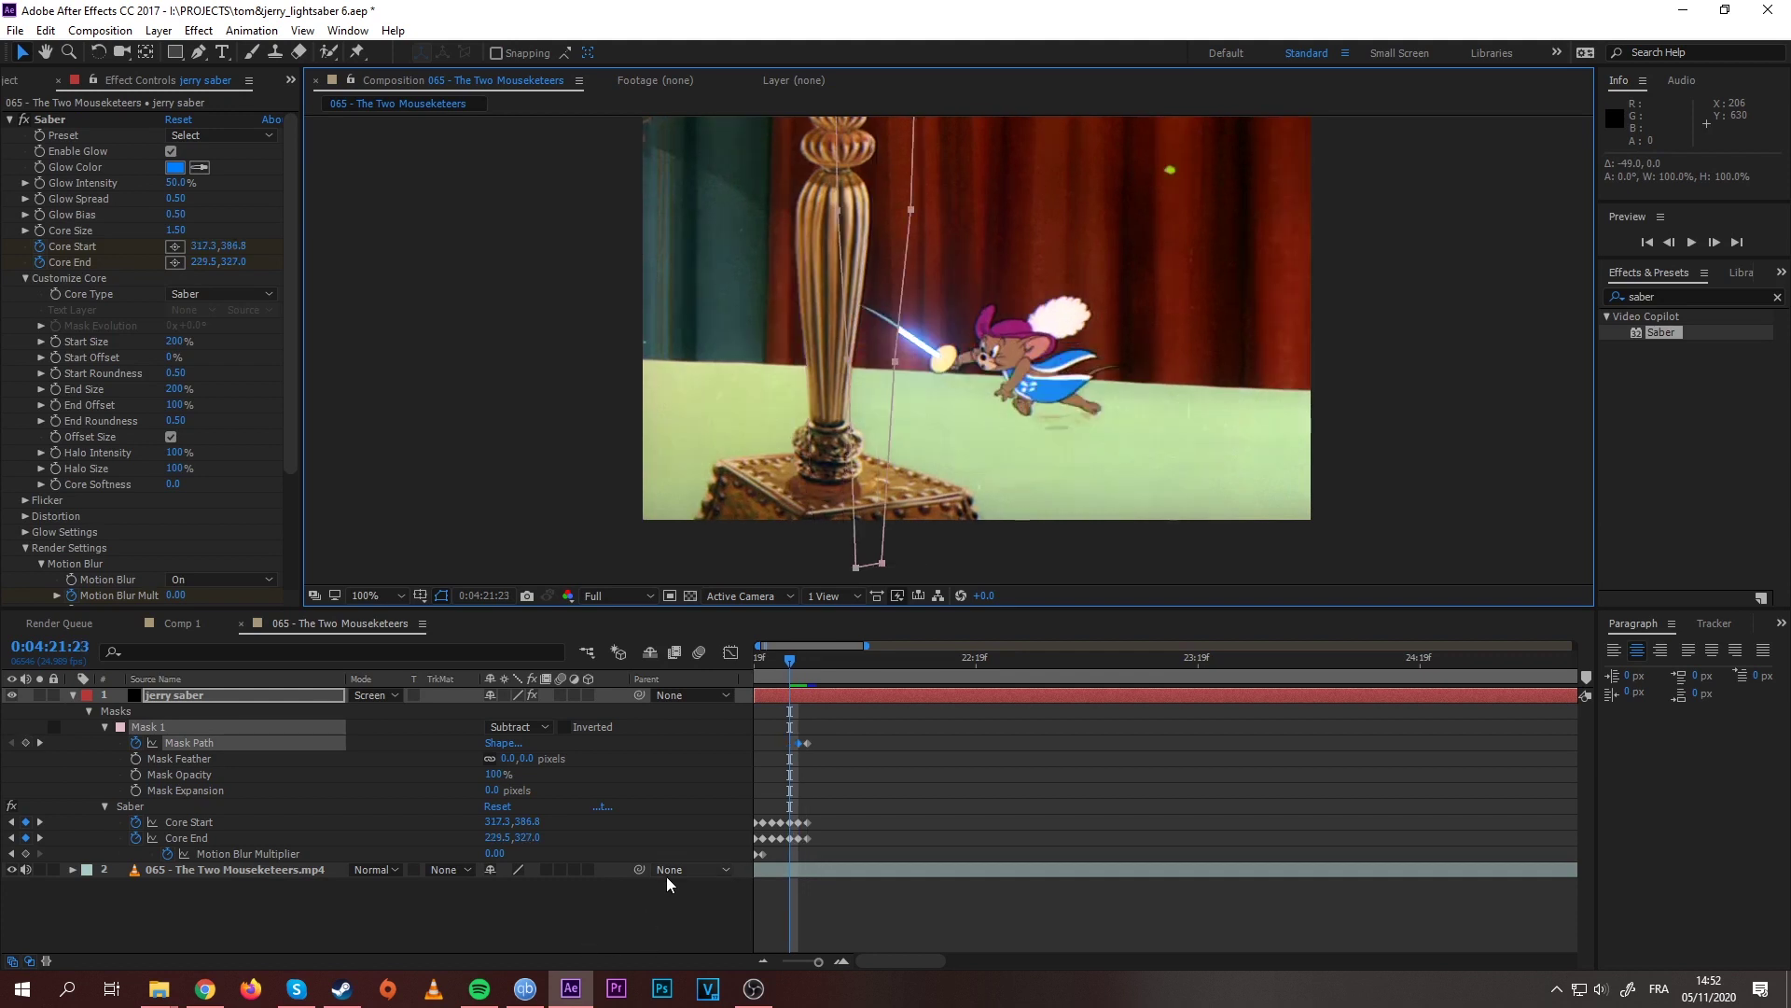
double_click(880, 563)
left_click_drag(880, 564, 834, 532)
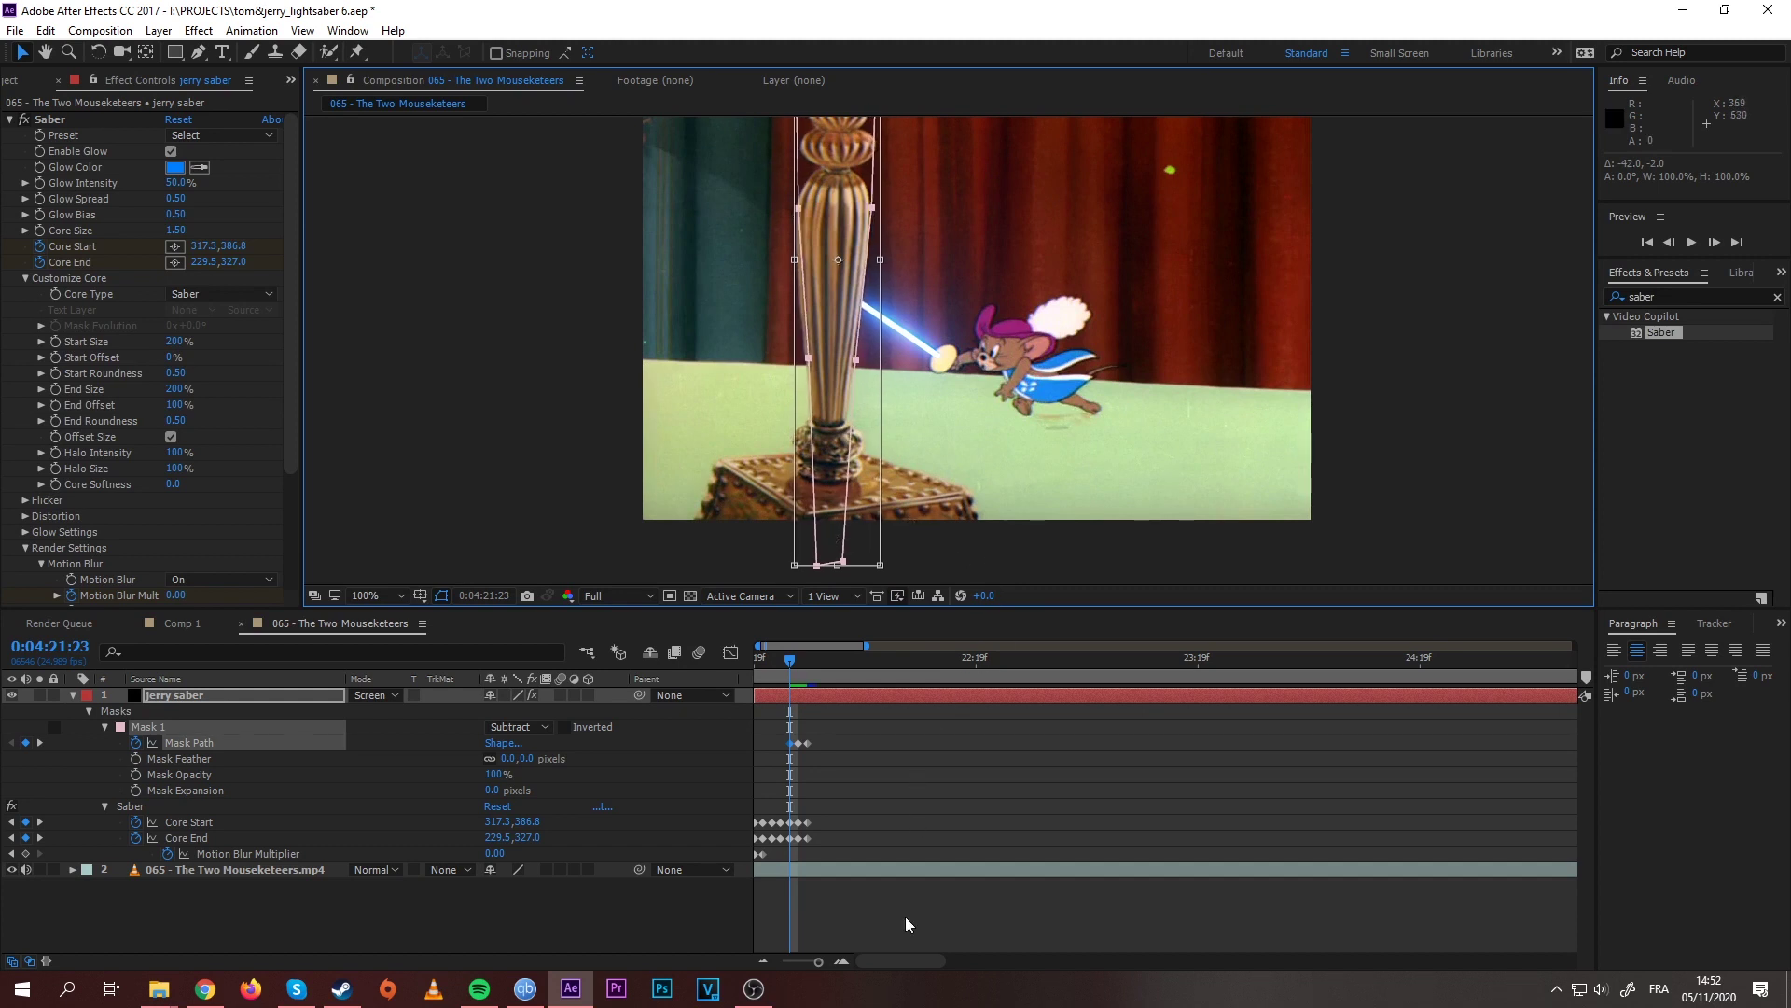
Step: At frame 0:04:21:19, shift the whole mask about 267 px left and 7 px up, off the picture, and check the following frames
left_click_drag(819, 962, 781, 963)
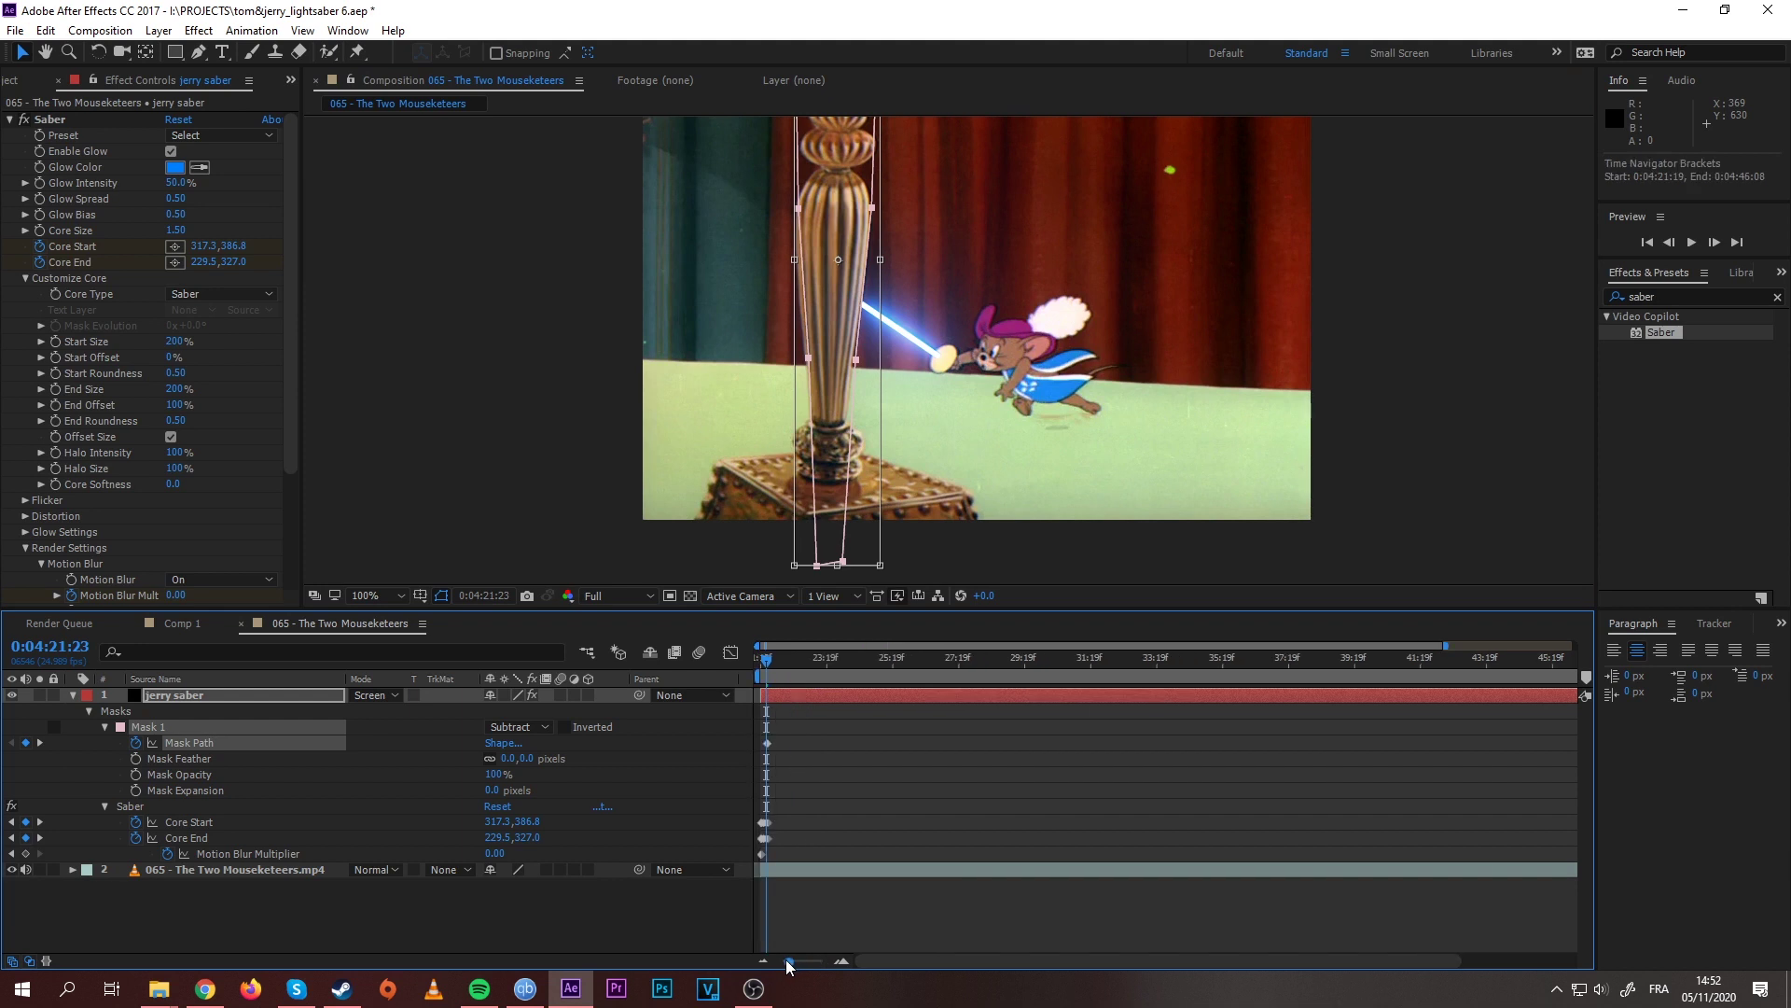
left_click(761, 661)
double_click(815, 564)
left_click_drag(814, 565, 566, 558)
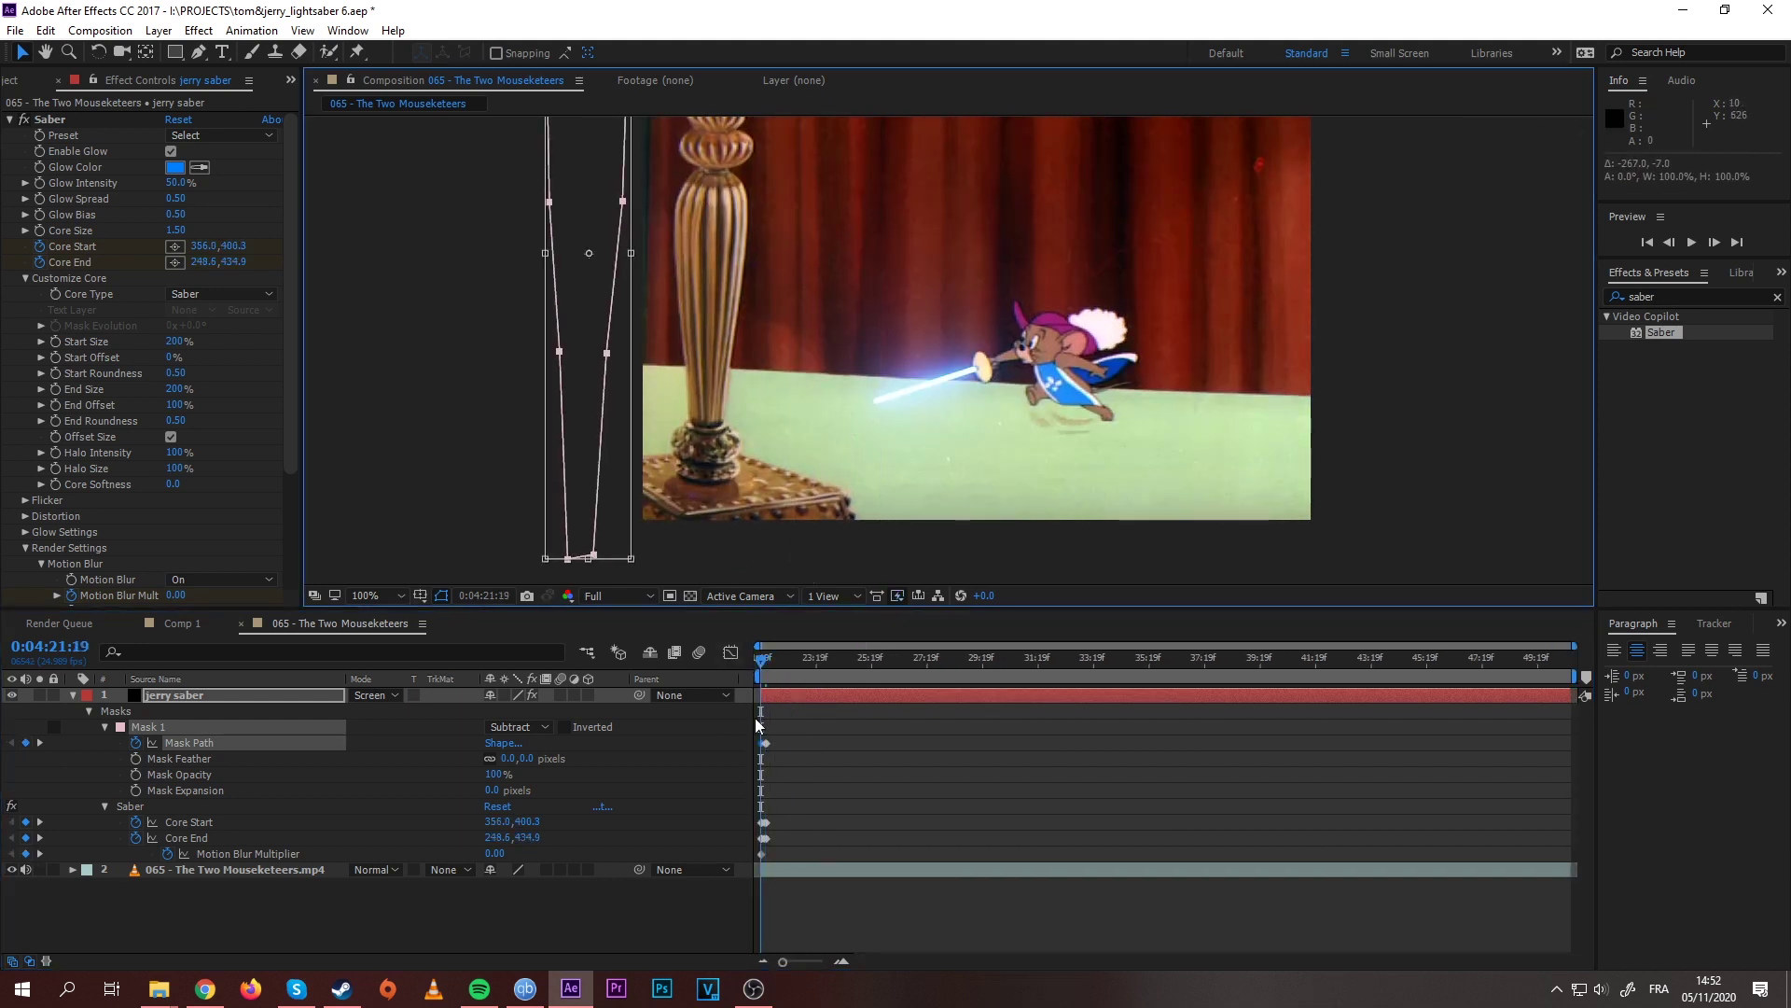
key("Page_Down")
key("Page_Down")
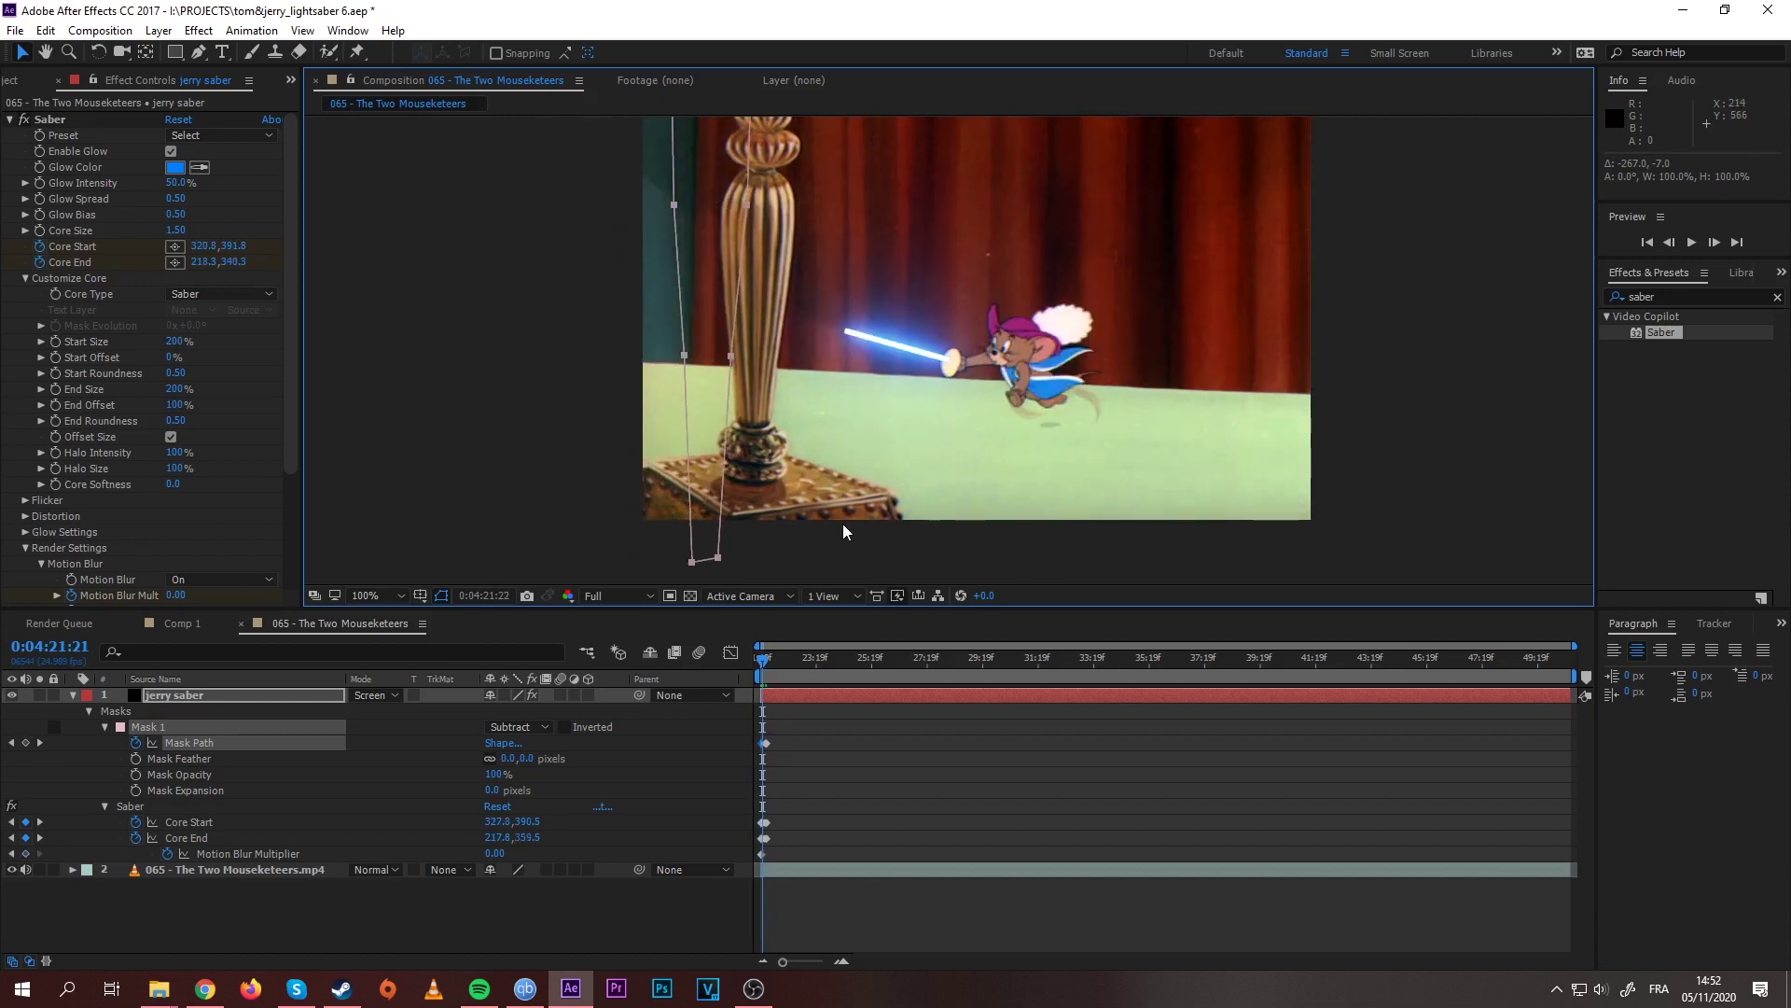
key("Page_Down")
key("Page_Down")
key("Page_Down")
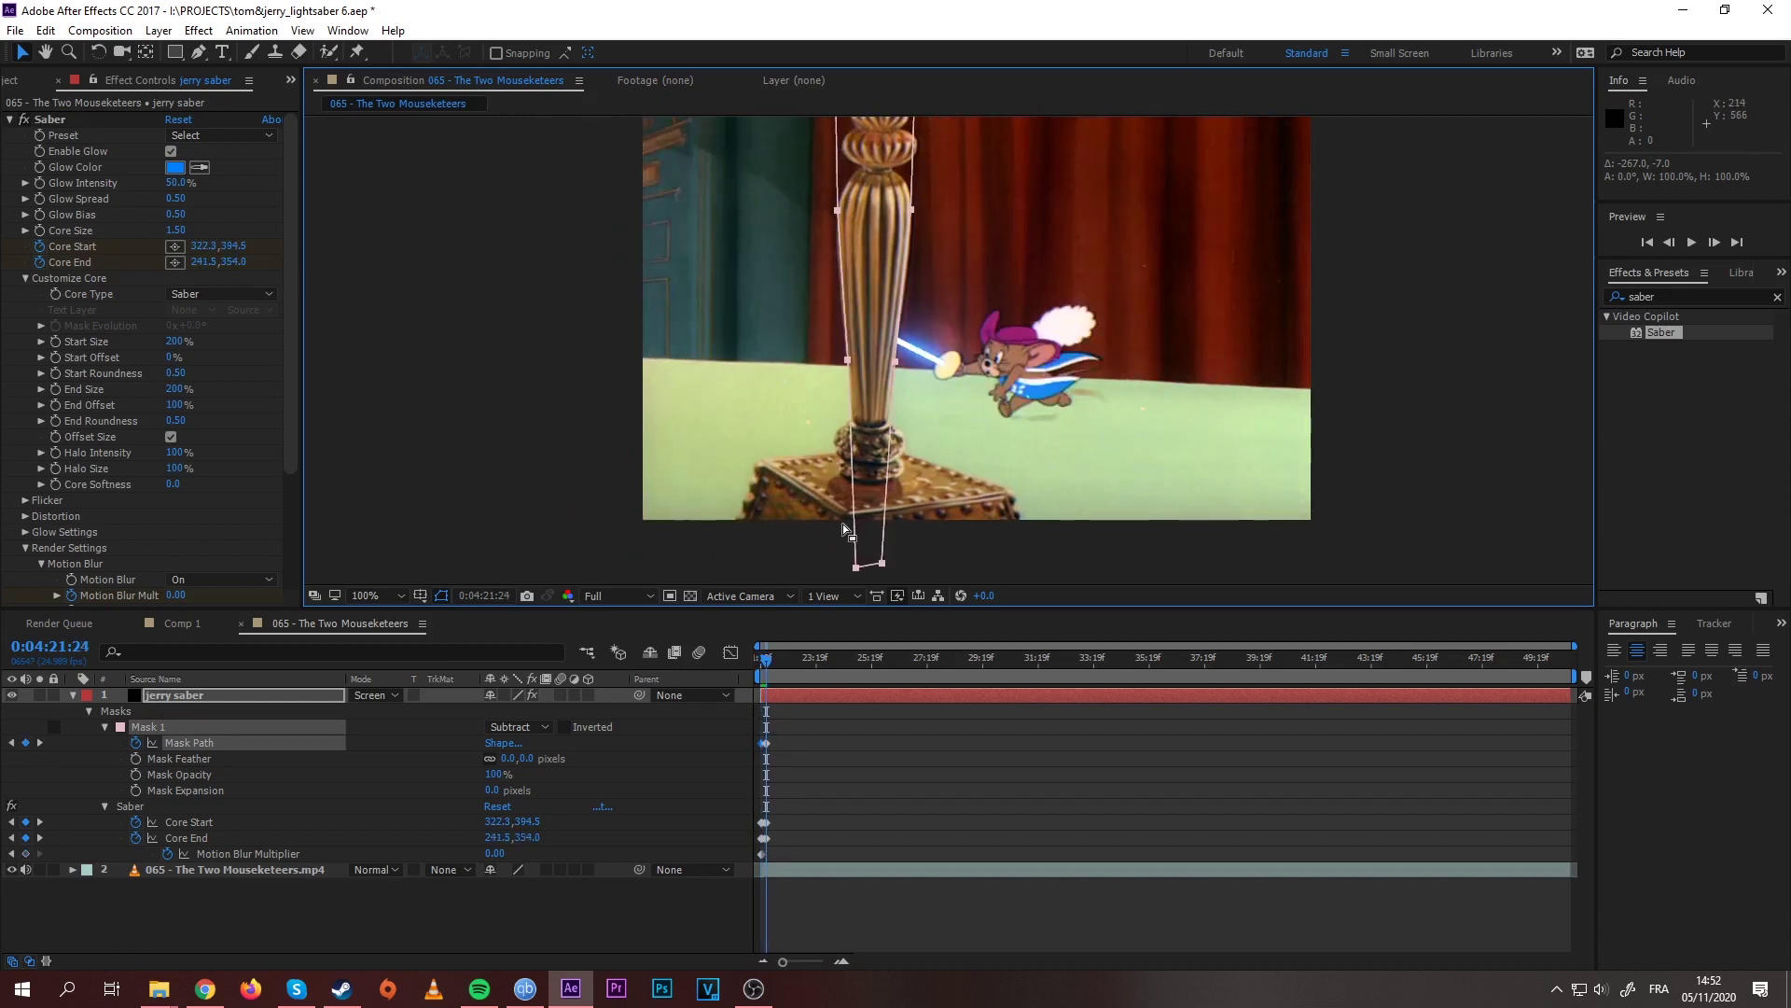
Step: Set the Mask Feather of the pillar mask to 2.0 pixels
left_click(196, 702)
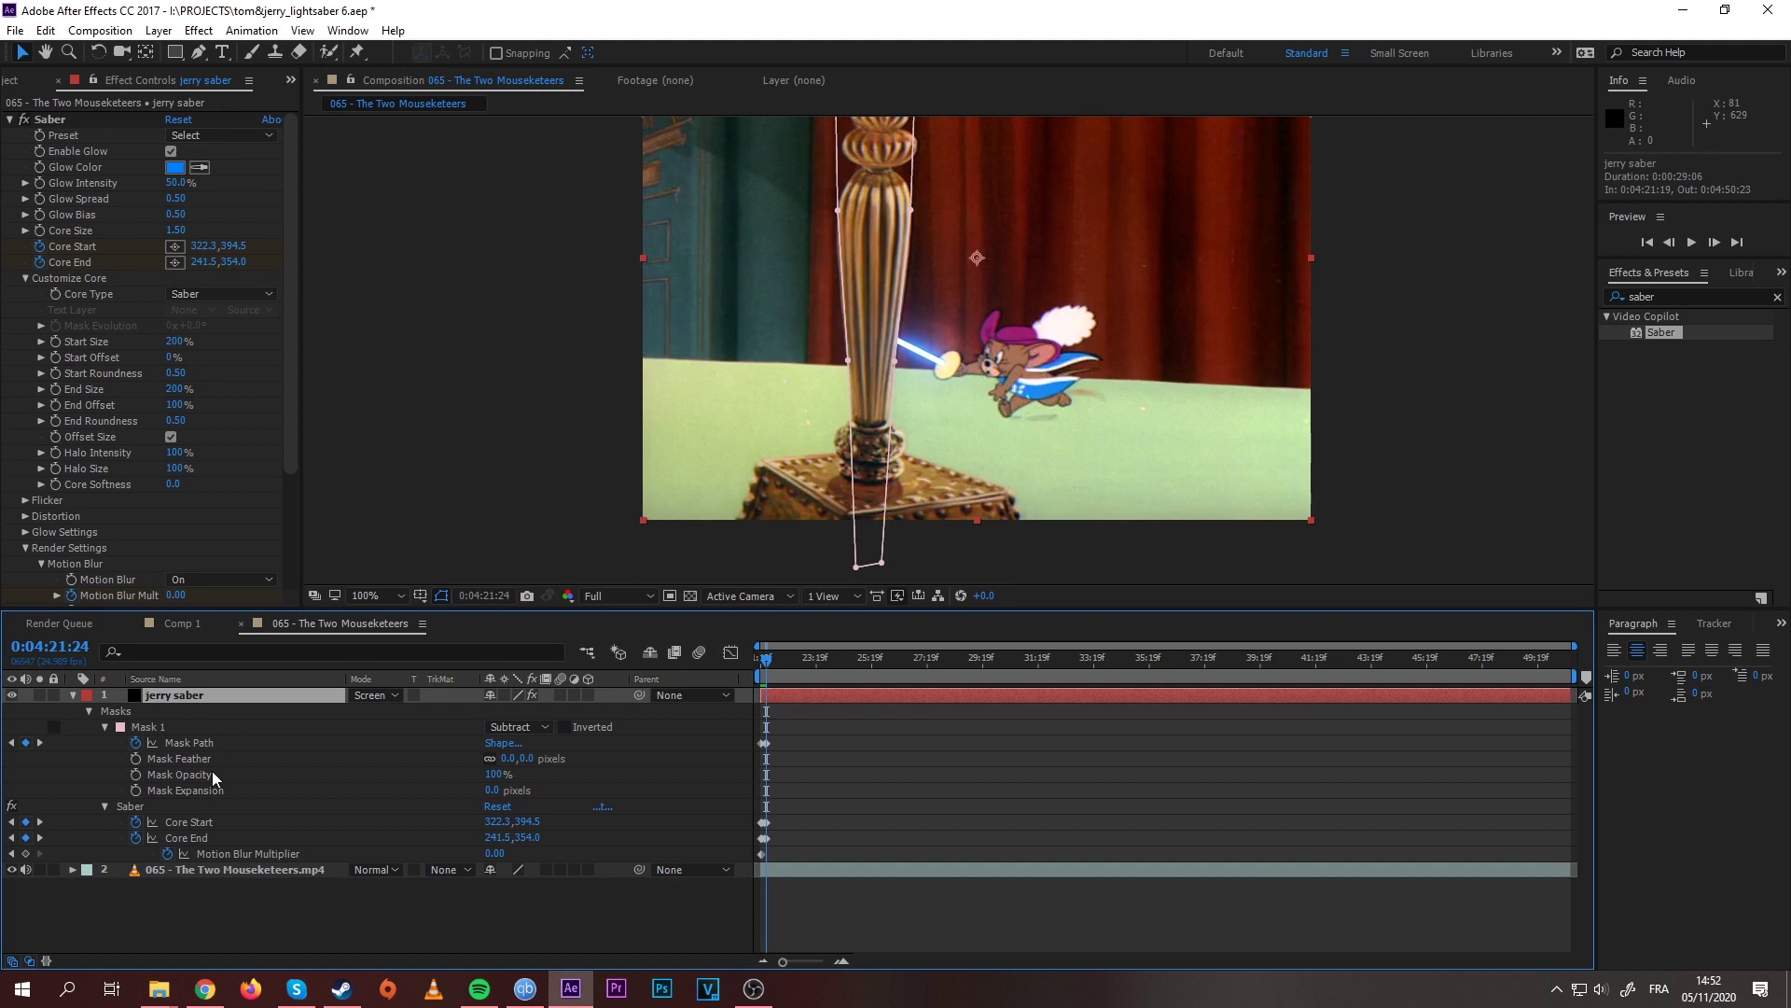
left_click(508, 759)
key("Return")
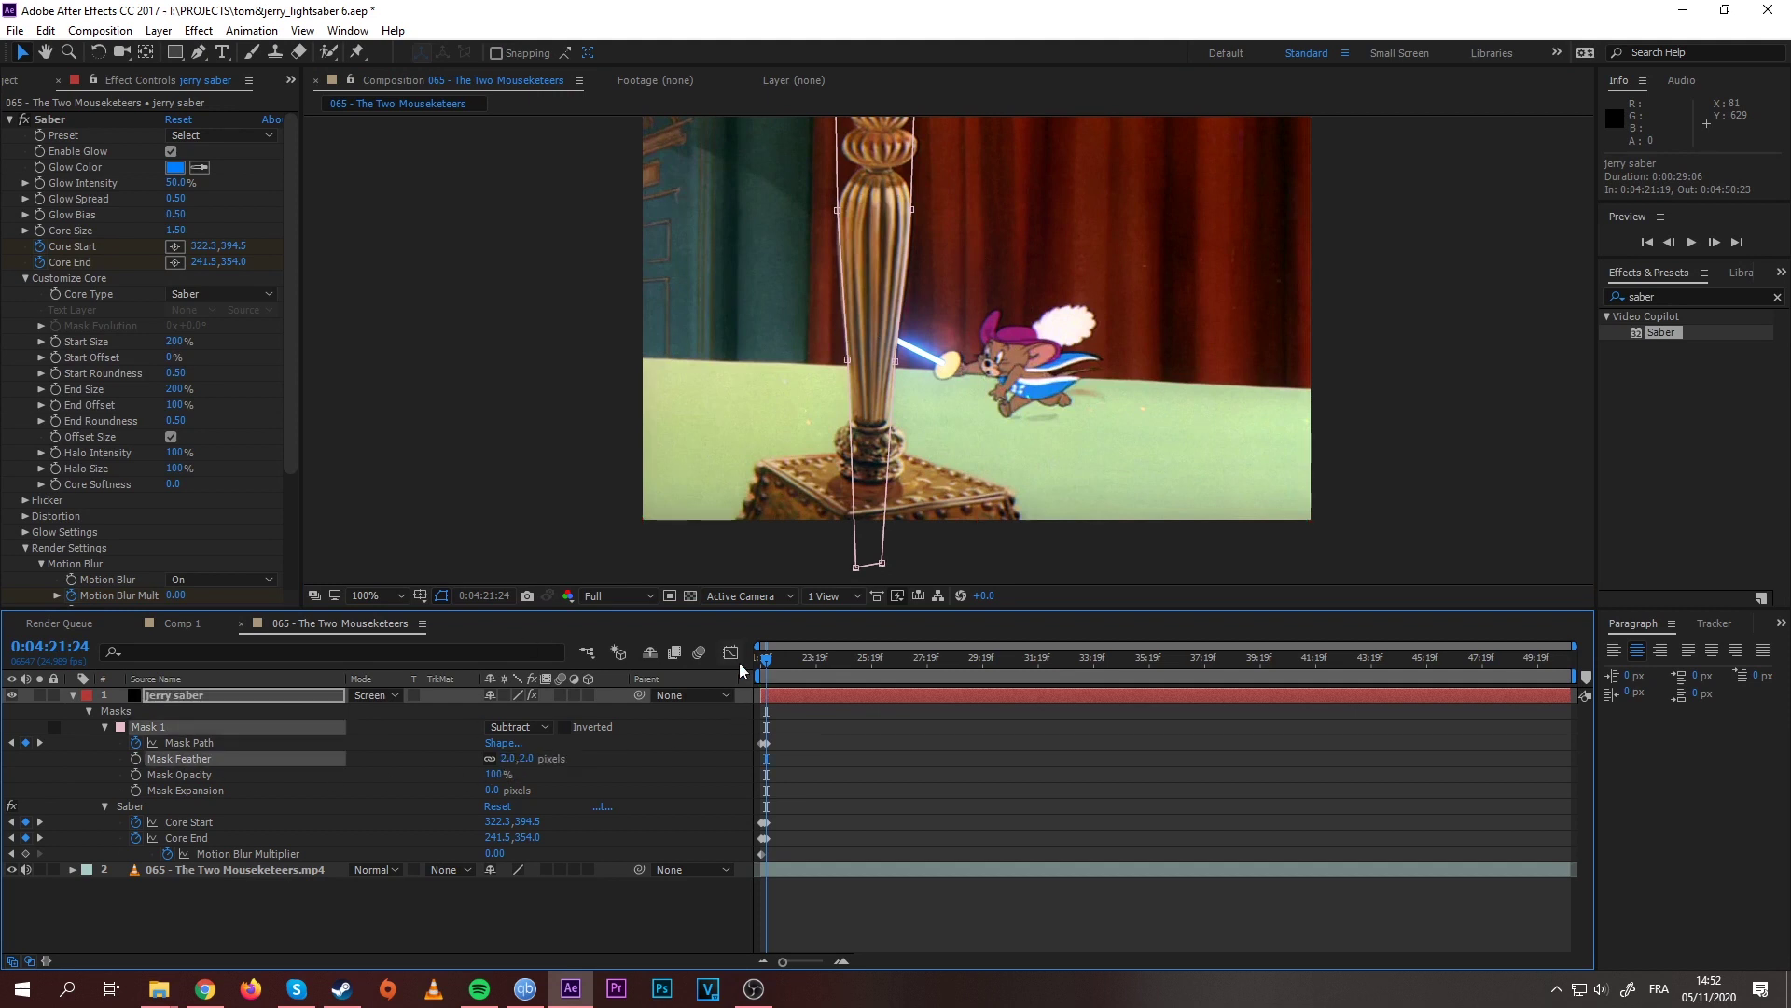
Step: At frame 0:04:22:01, shift the whole mask about 59 px right and 9 px down onto the pillar
key("Page_Down")
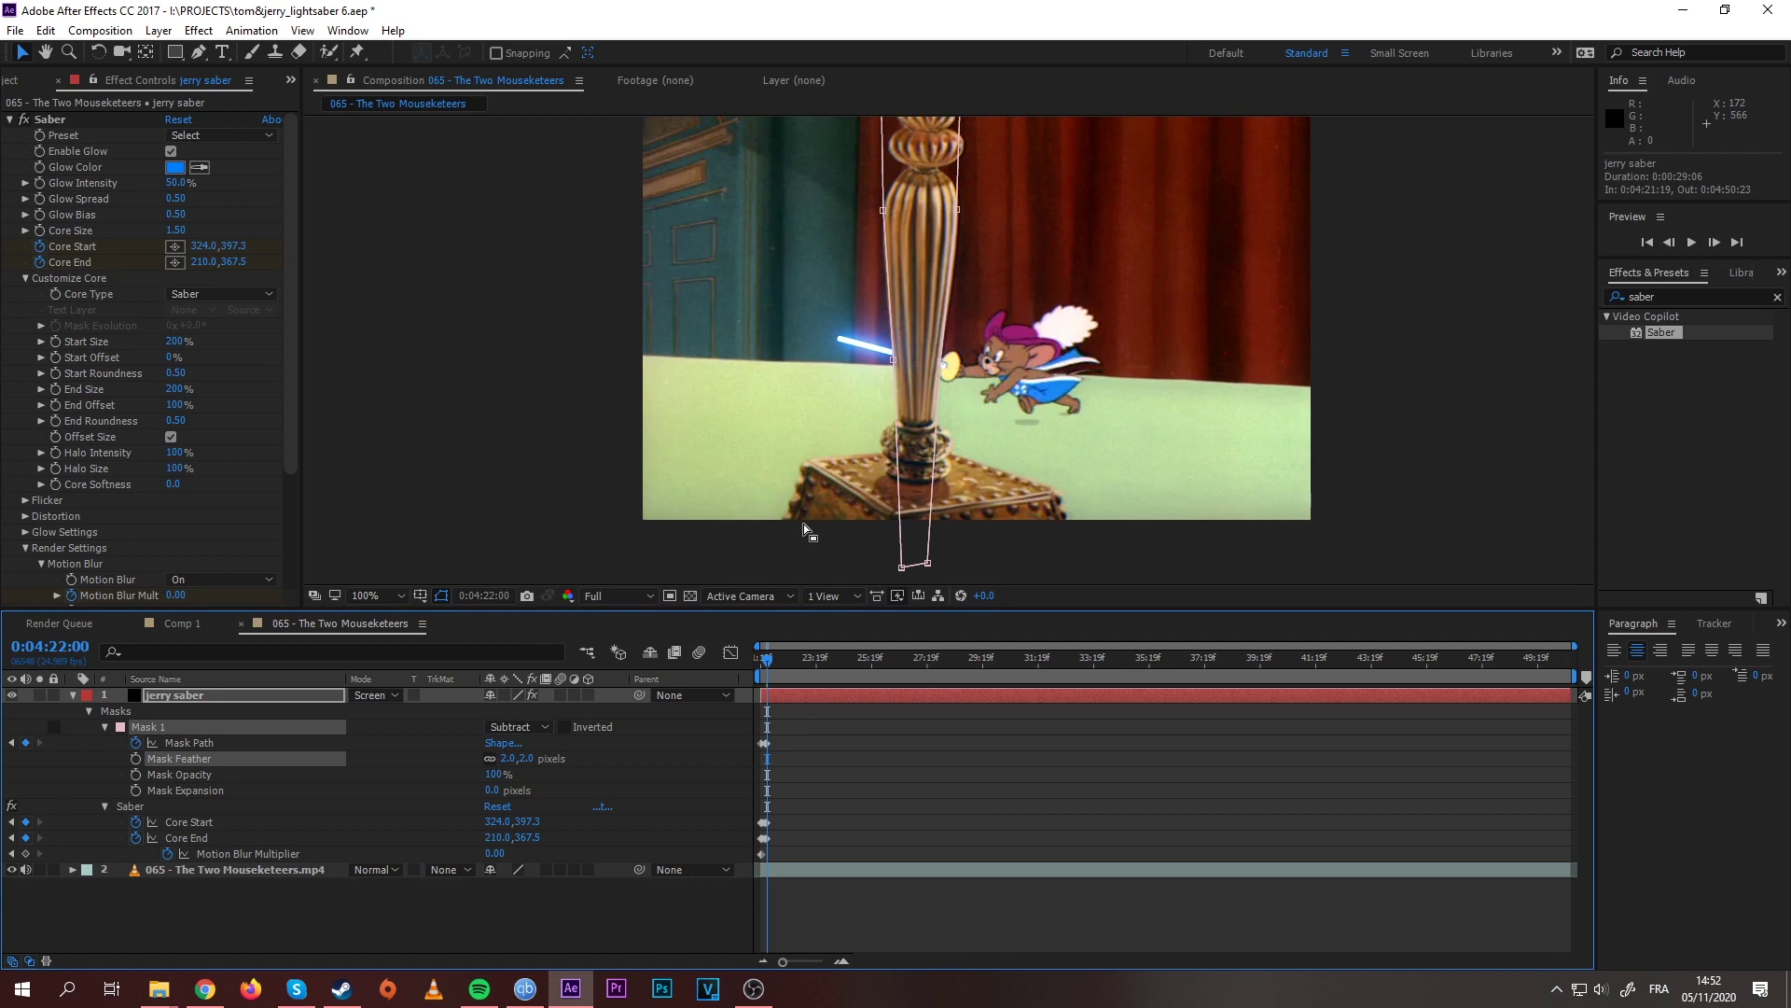
key("Page_Down")
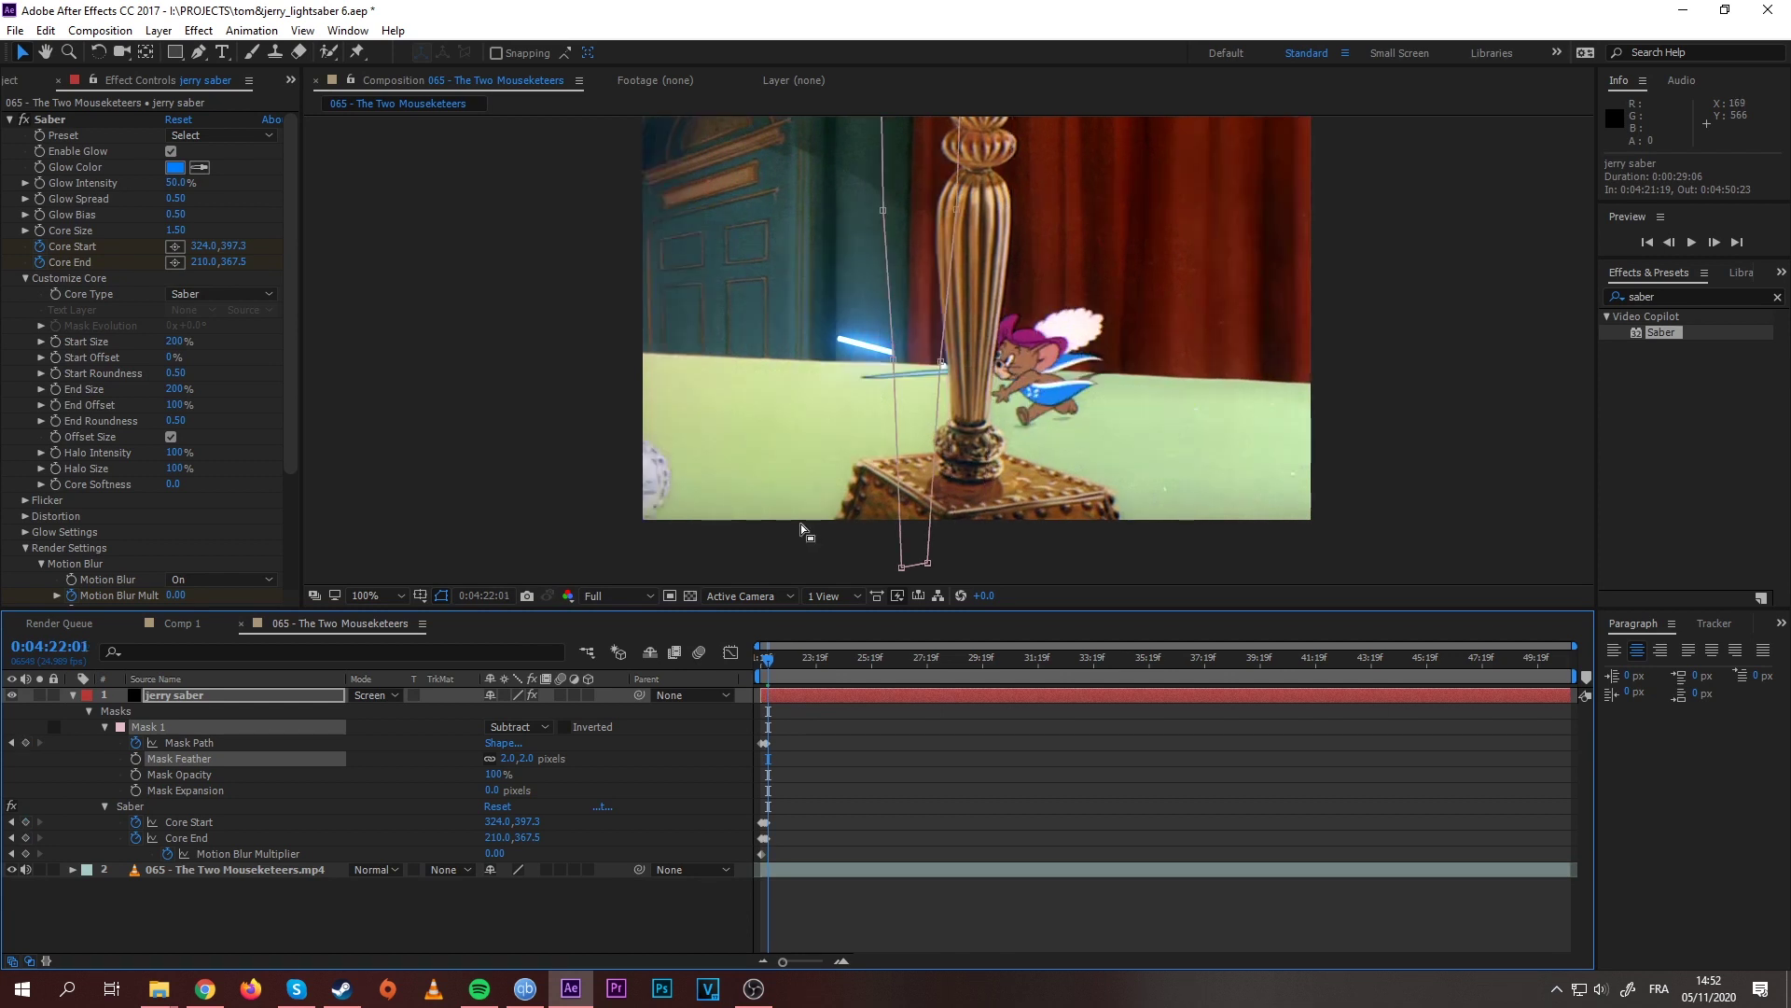
double_click(929, 564)
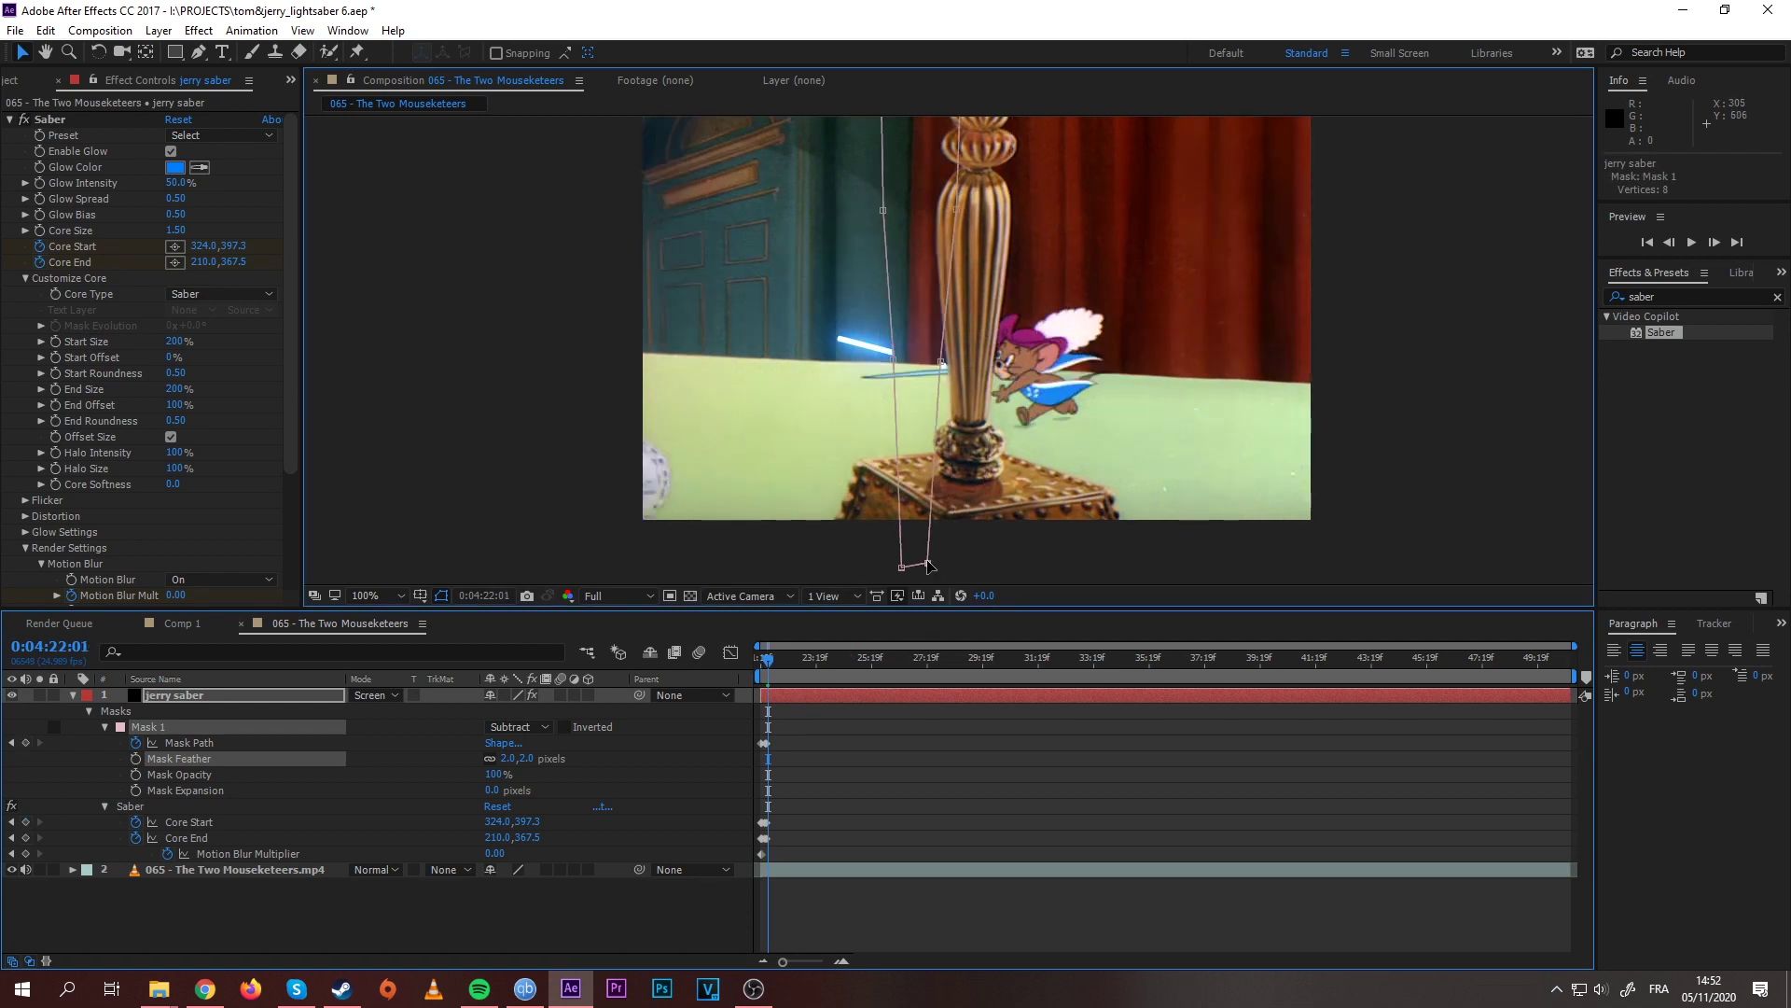
left_click_drag(914, 508, 970, 515)
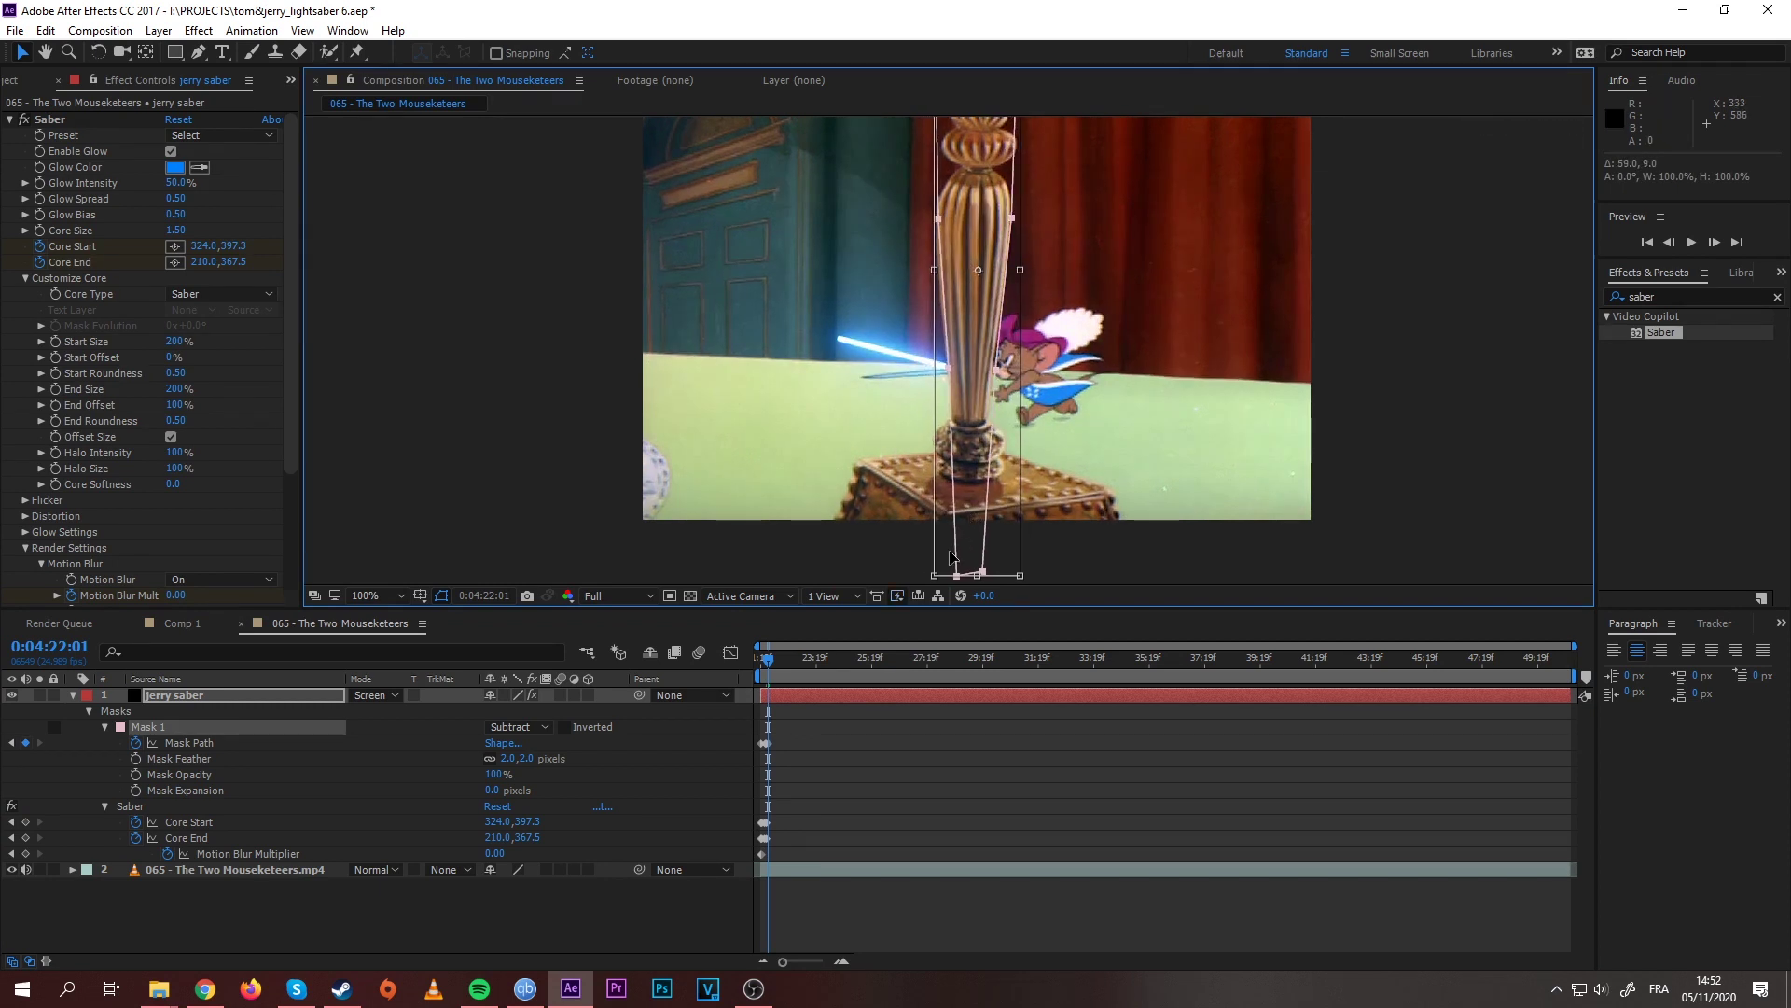
key("Return")
Step: At frame 0:04:22:09, shift the whole mask about 429 px right and 5 px up, and check the frames before it
key("Page_Down")
key("Page_Down")
key("Page_Down")
key("Page_Down")
key("Page_Down")
key("Page_Down")
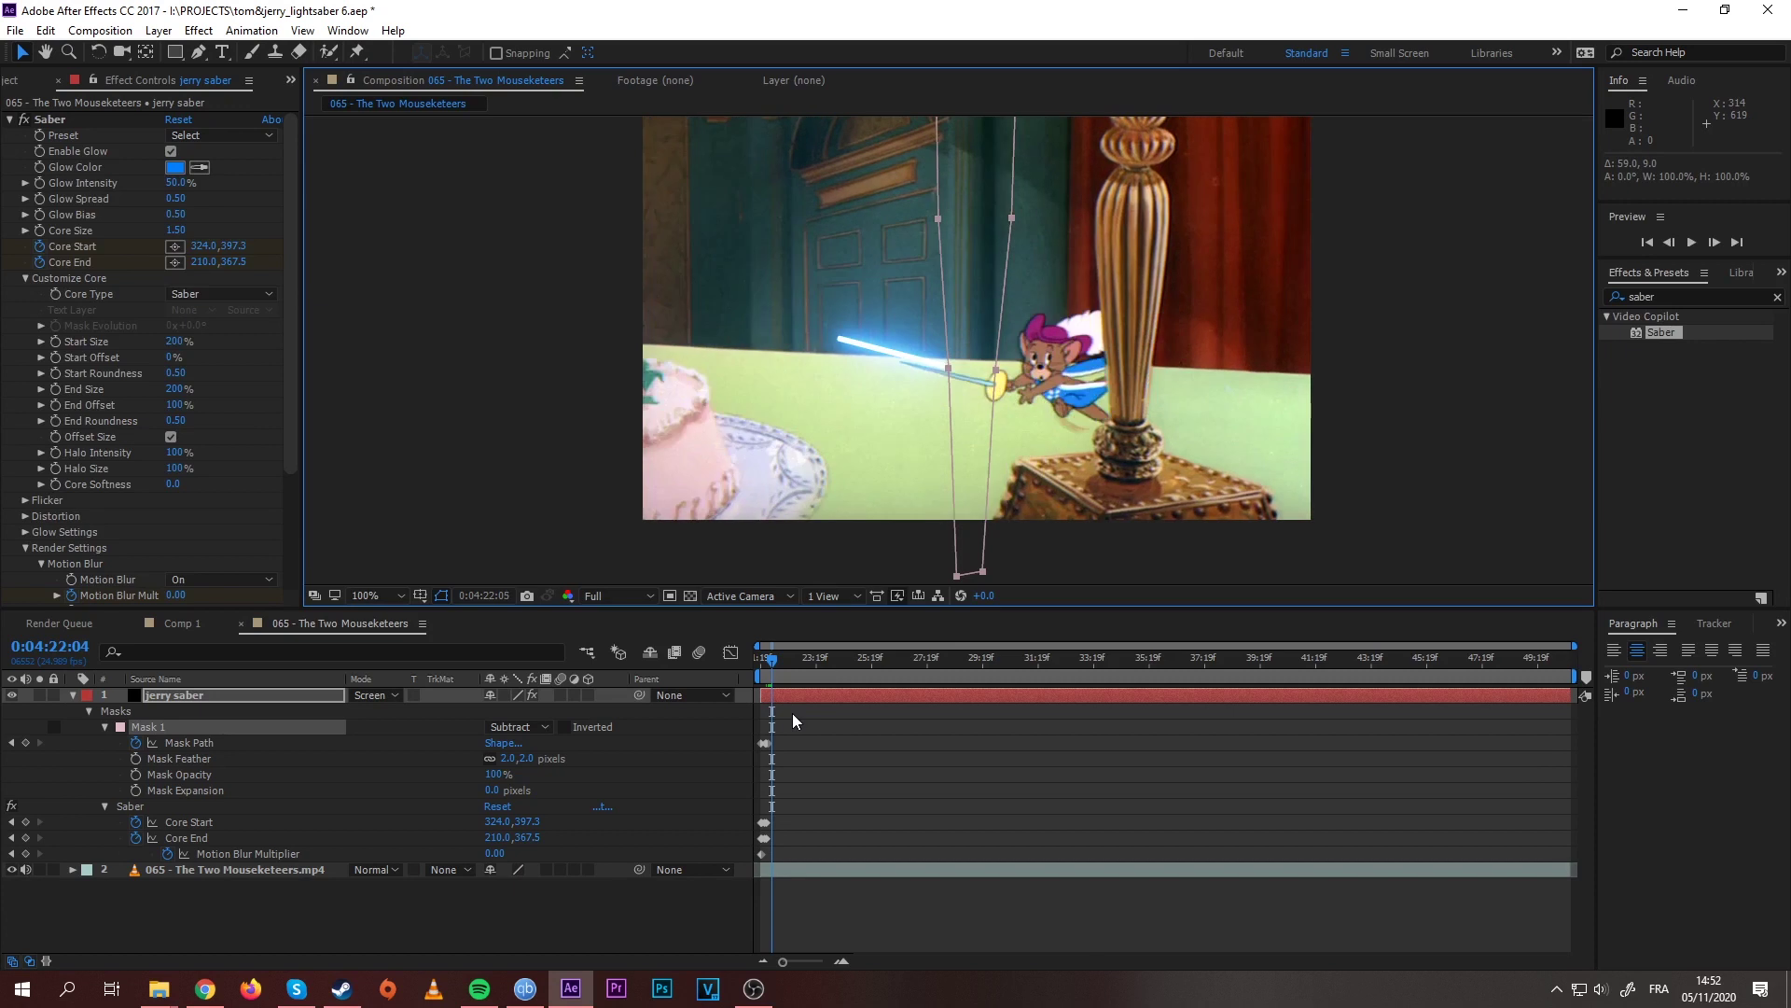
key("Page_Down")
key("Page_Down")
double_click(982, 573)
left_click_drag(982, 572, 1383, 569)
left_click(261, 694)
key("Page_Up")
key("Page_Up")
key("Page_Up")
key("Page_Up")
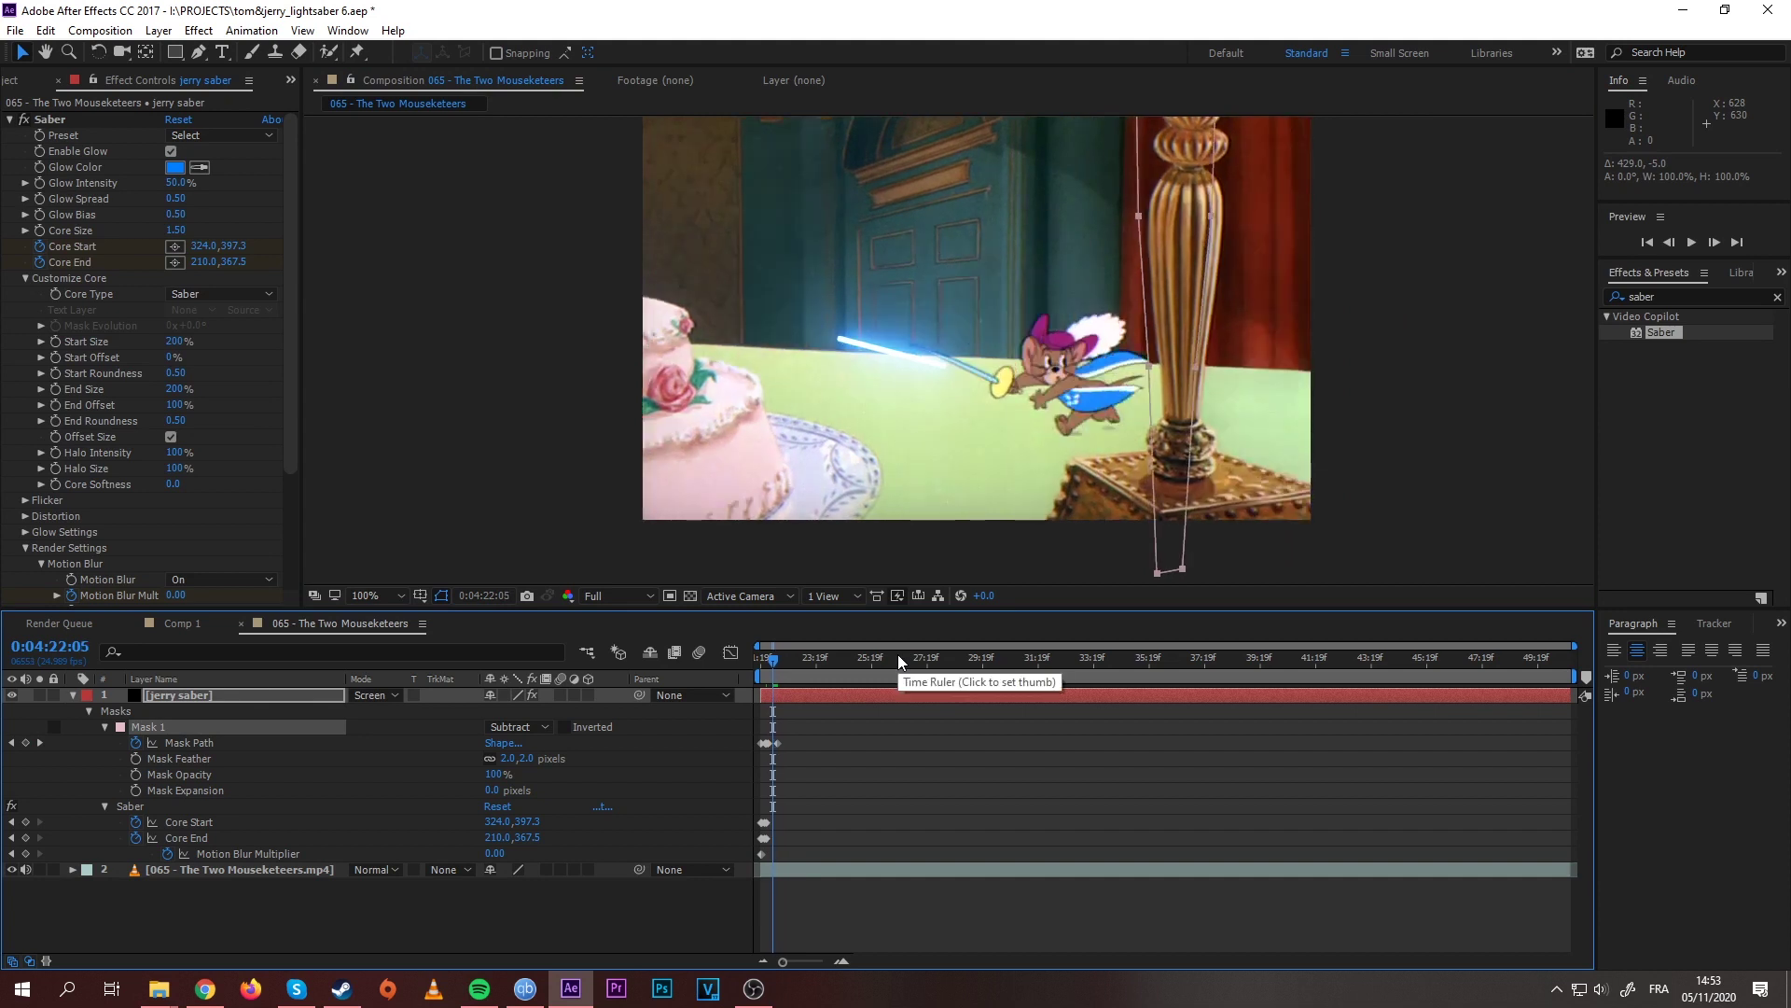
key("Page_Up")
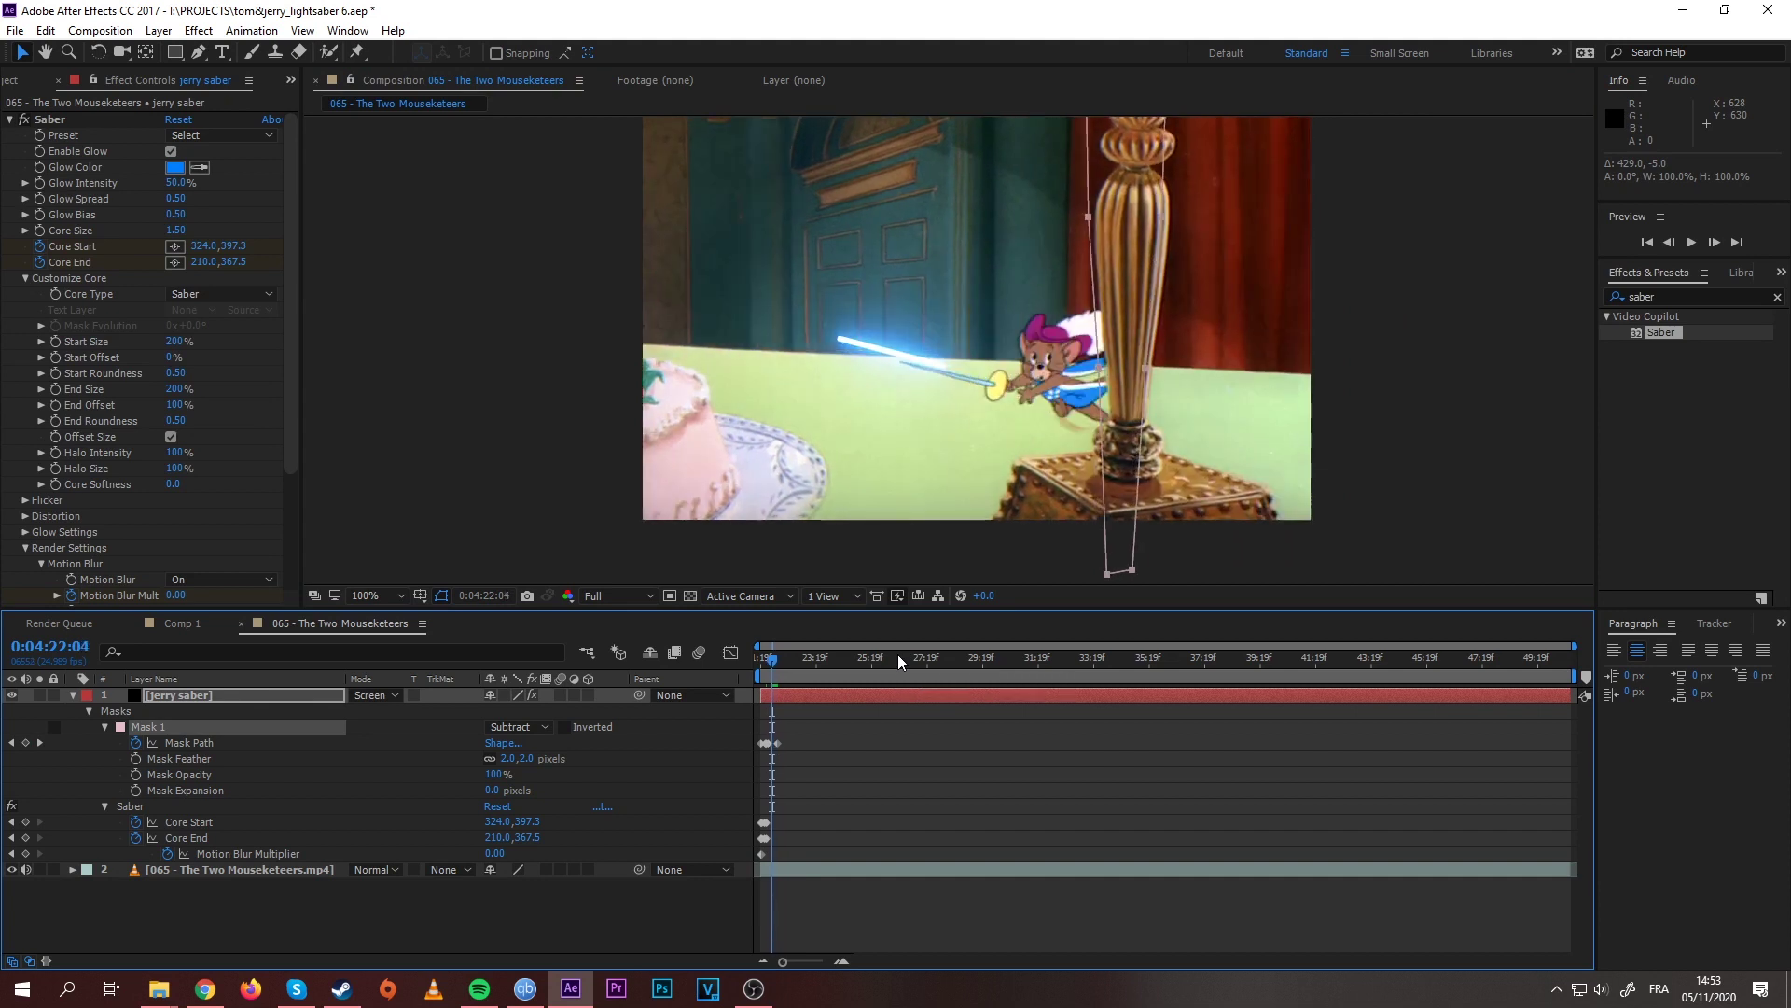
Step: Disable the glow of the Saber effect and enlarge the timeline scale around the saber keyframes
left_click(171, 153)
left_click(841, 962)
left_click(841, 962)
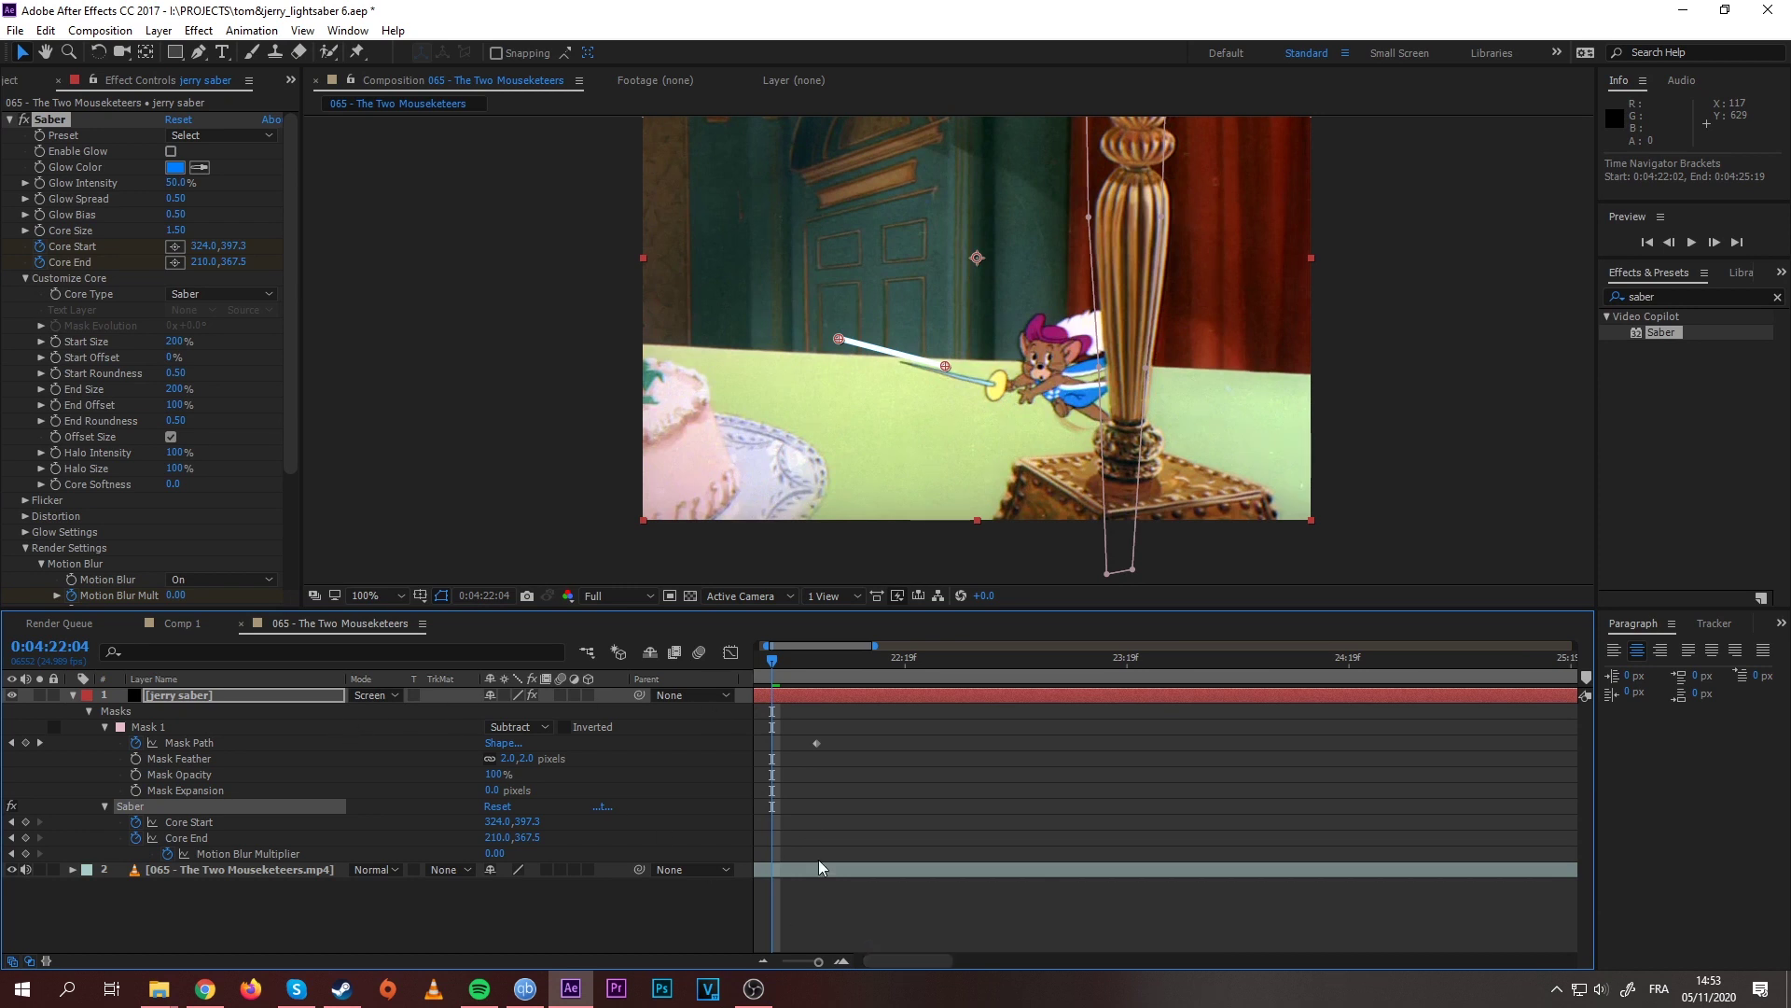
left_click_drag(910, 960, 900, 960)
Step: At frame 0:04:22:01, place Core Start at about 332, 403 on the pillar edge and Core End at about 234.8, 409.5 on the sword tip
left_click(817, 672)
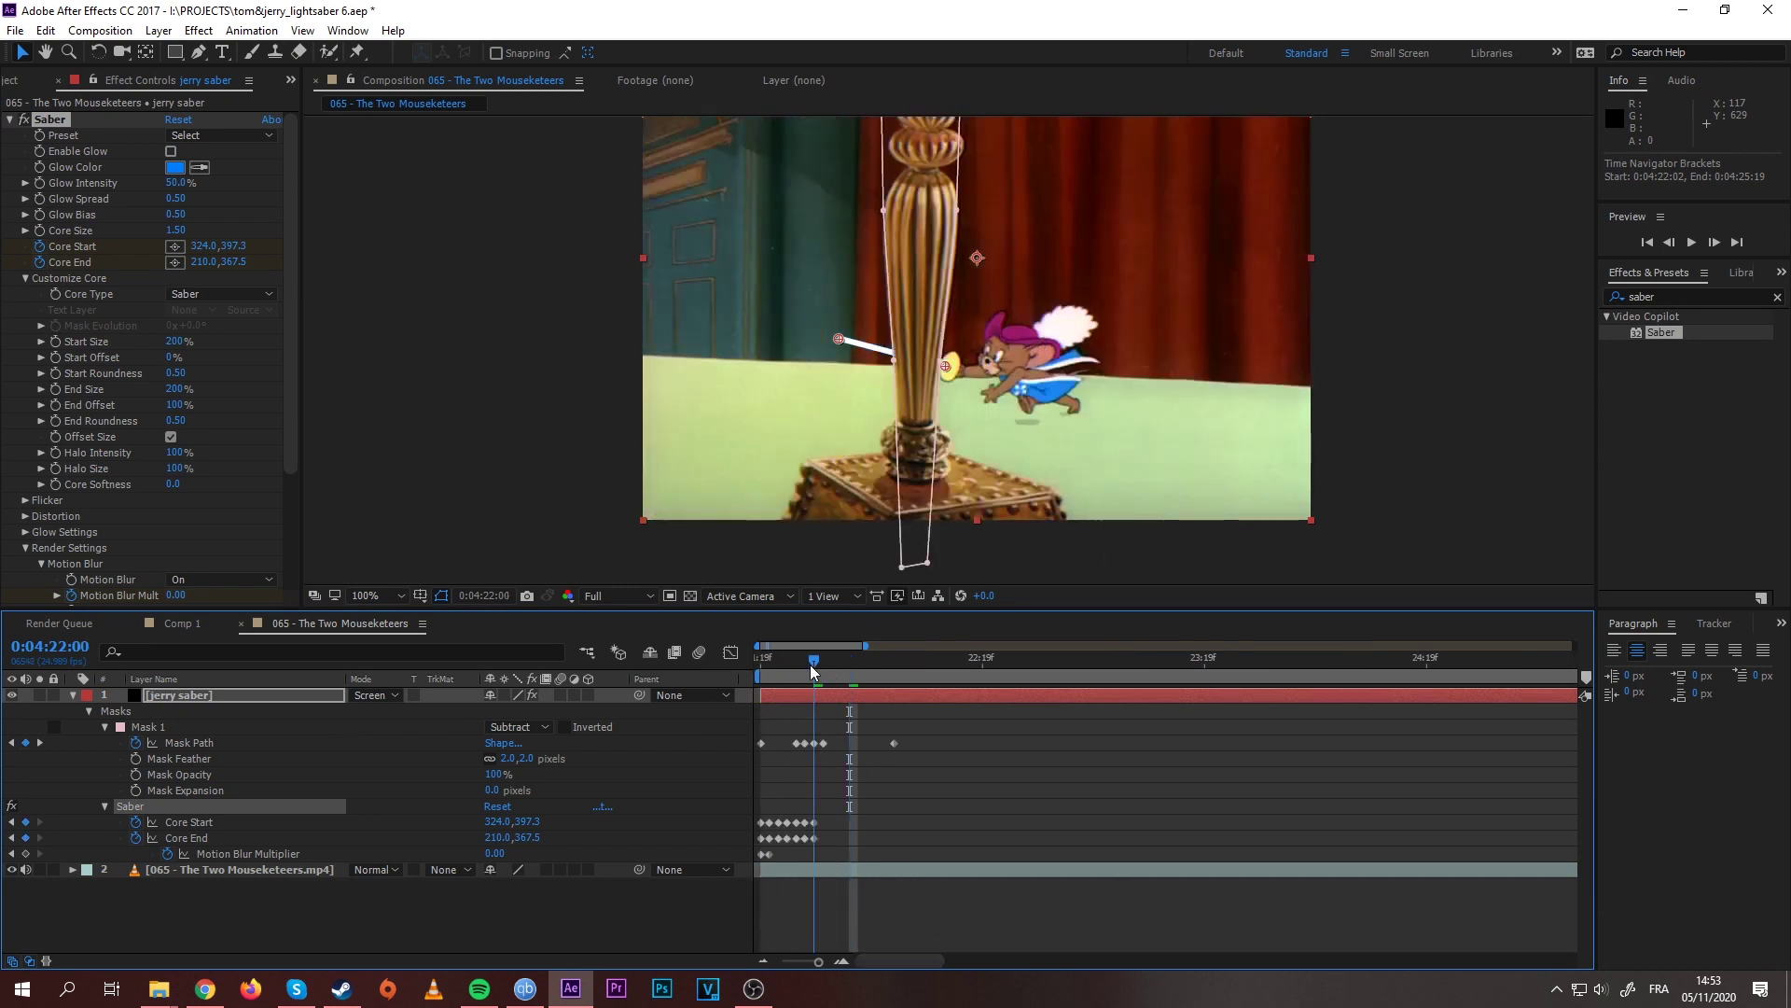
scroll(842, 362, "up", 4)
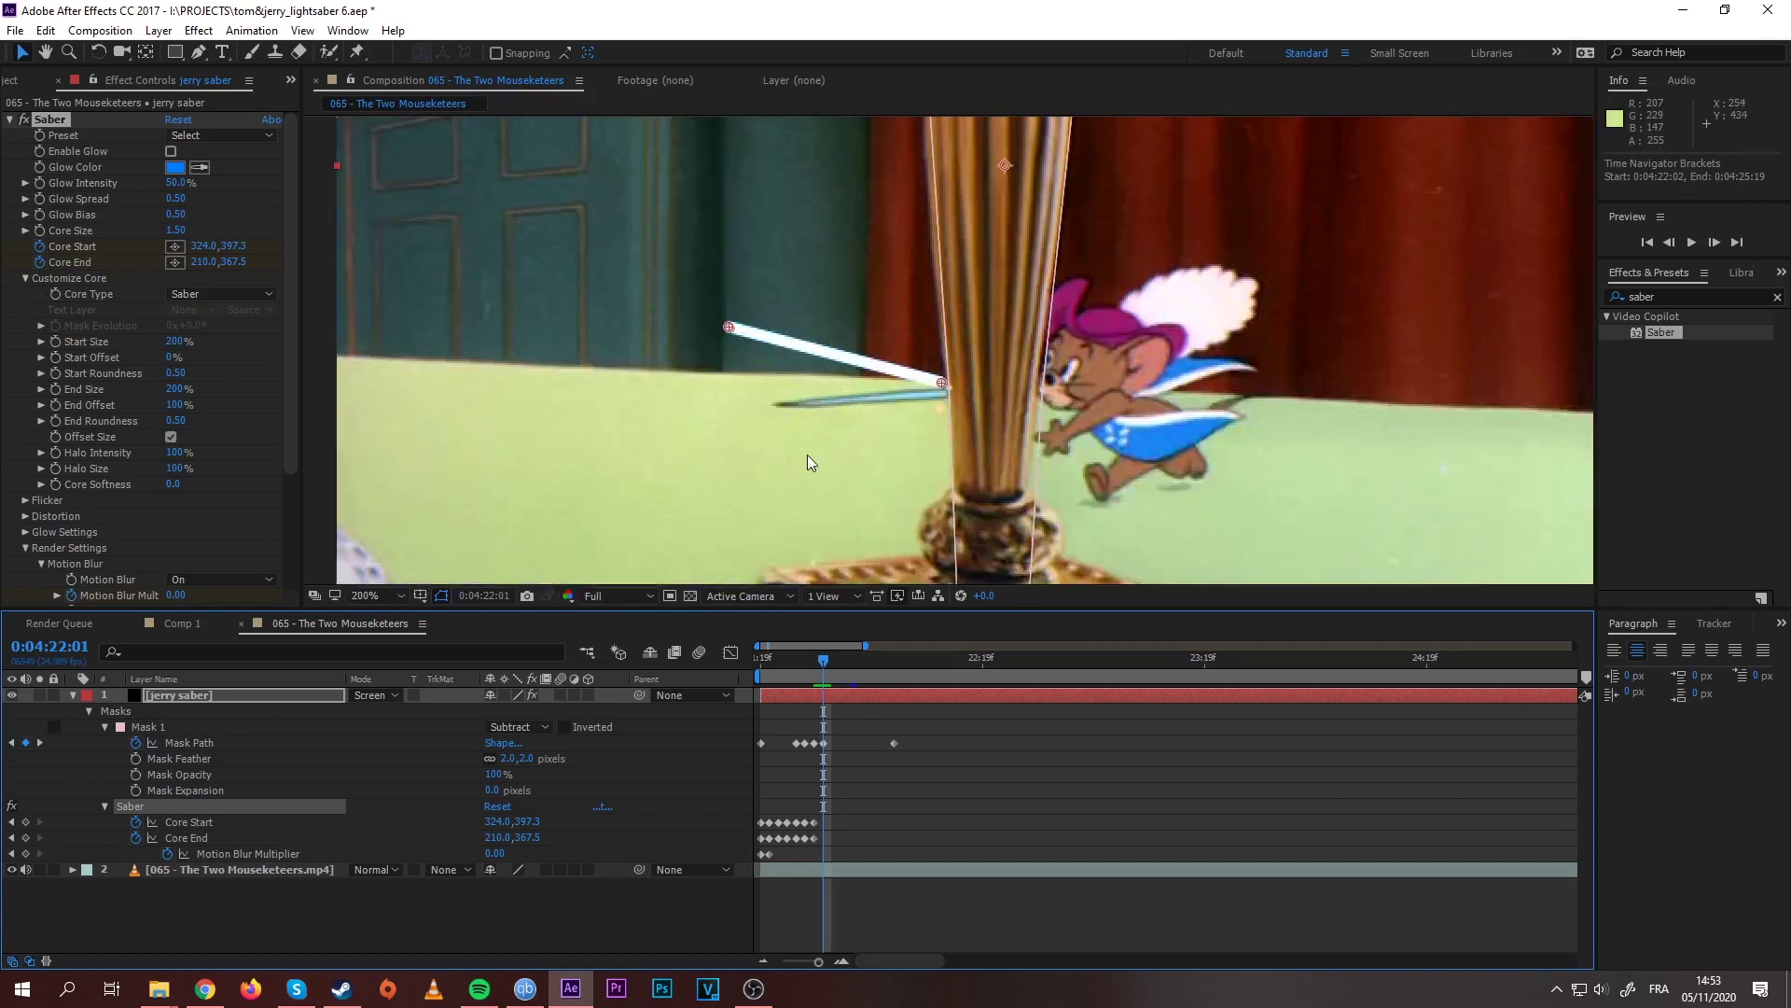
left_click_drag(1023, 291, 1048, 310)
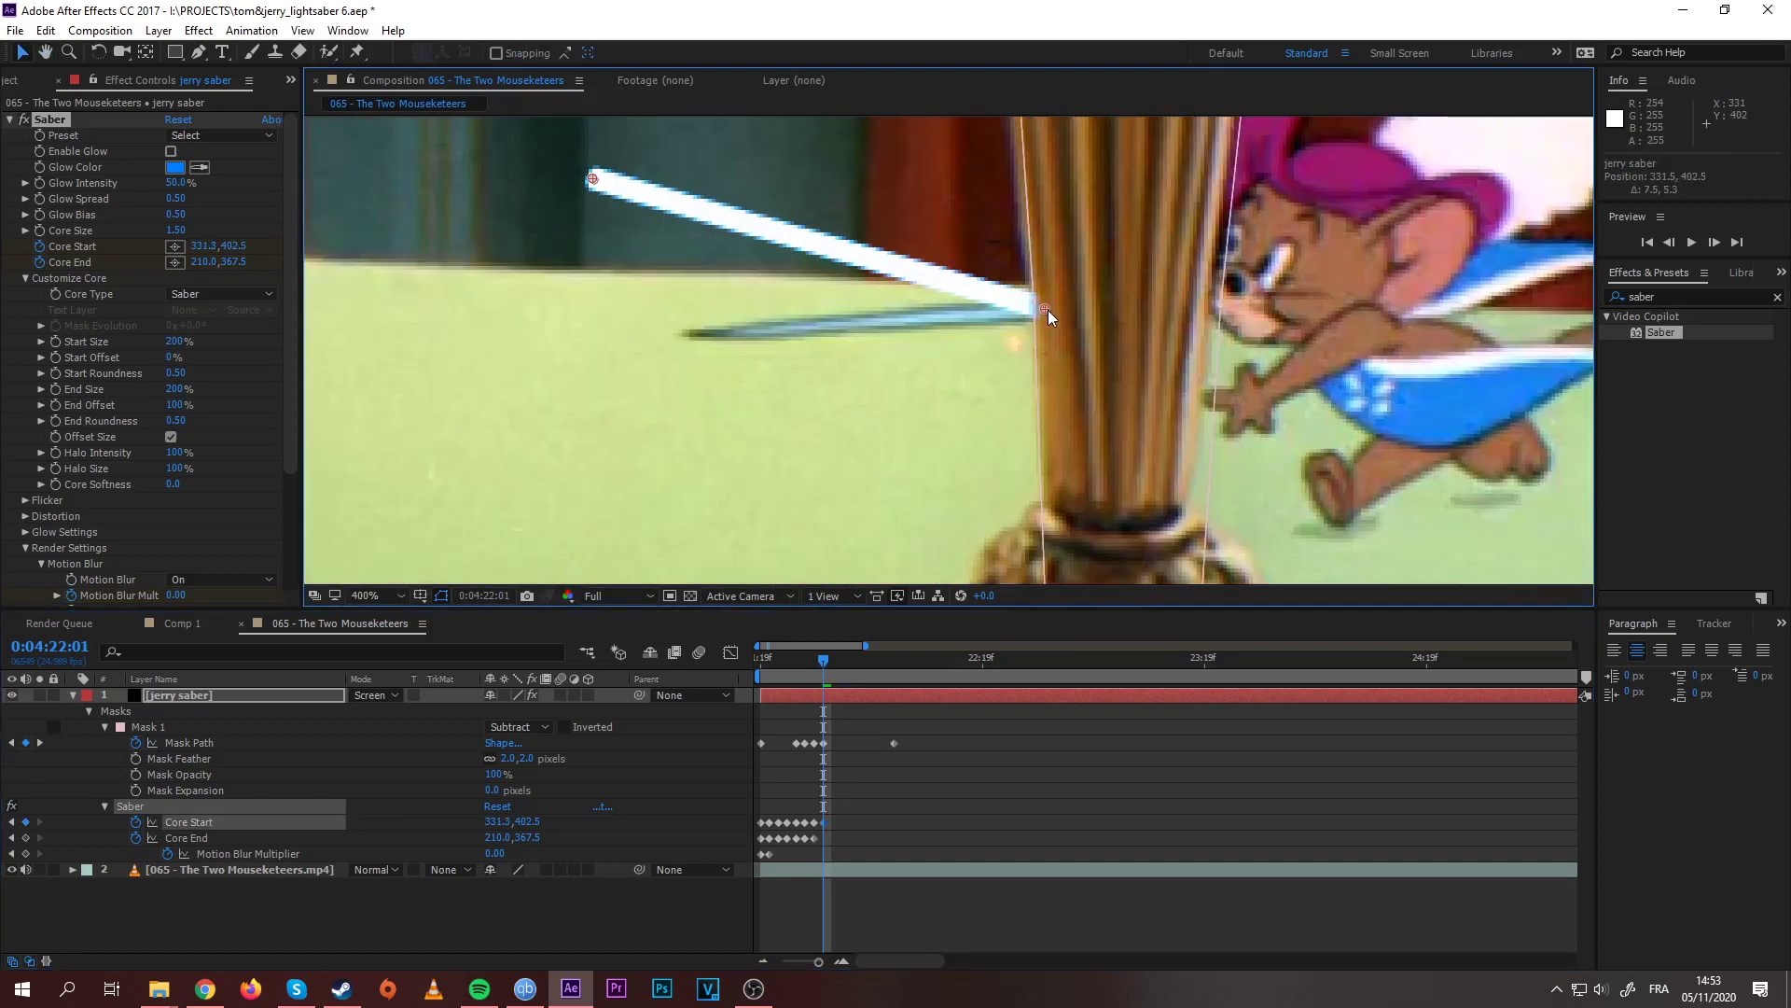
left_click_drag(588, 178, 679, 338)
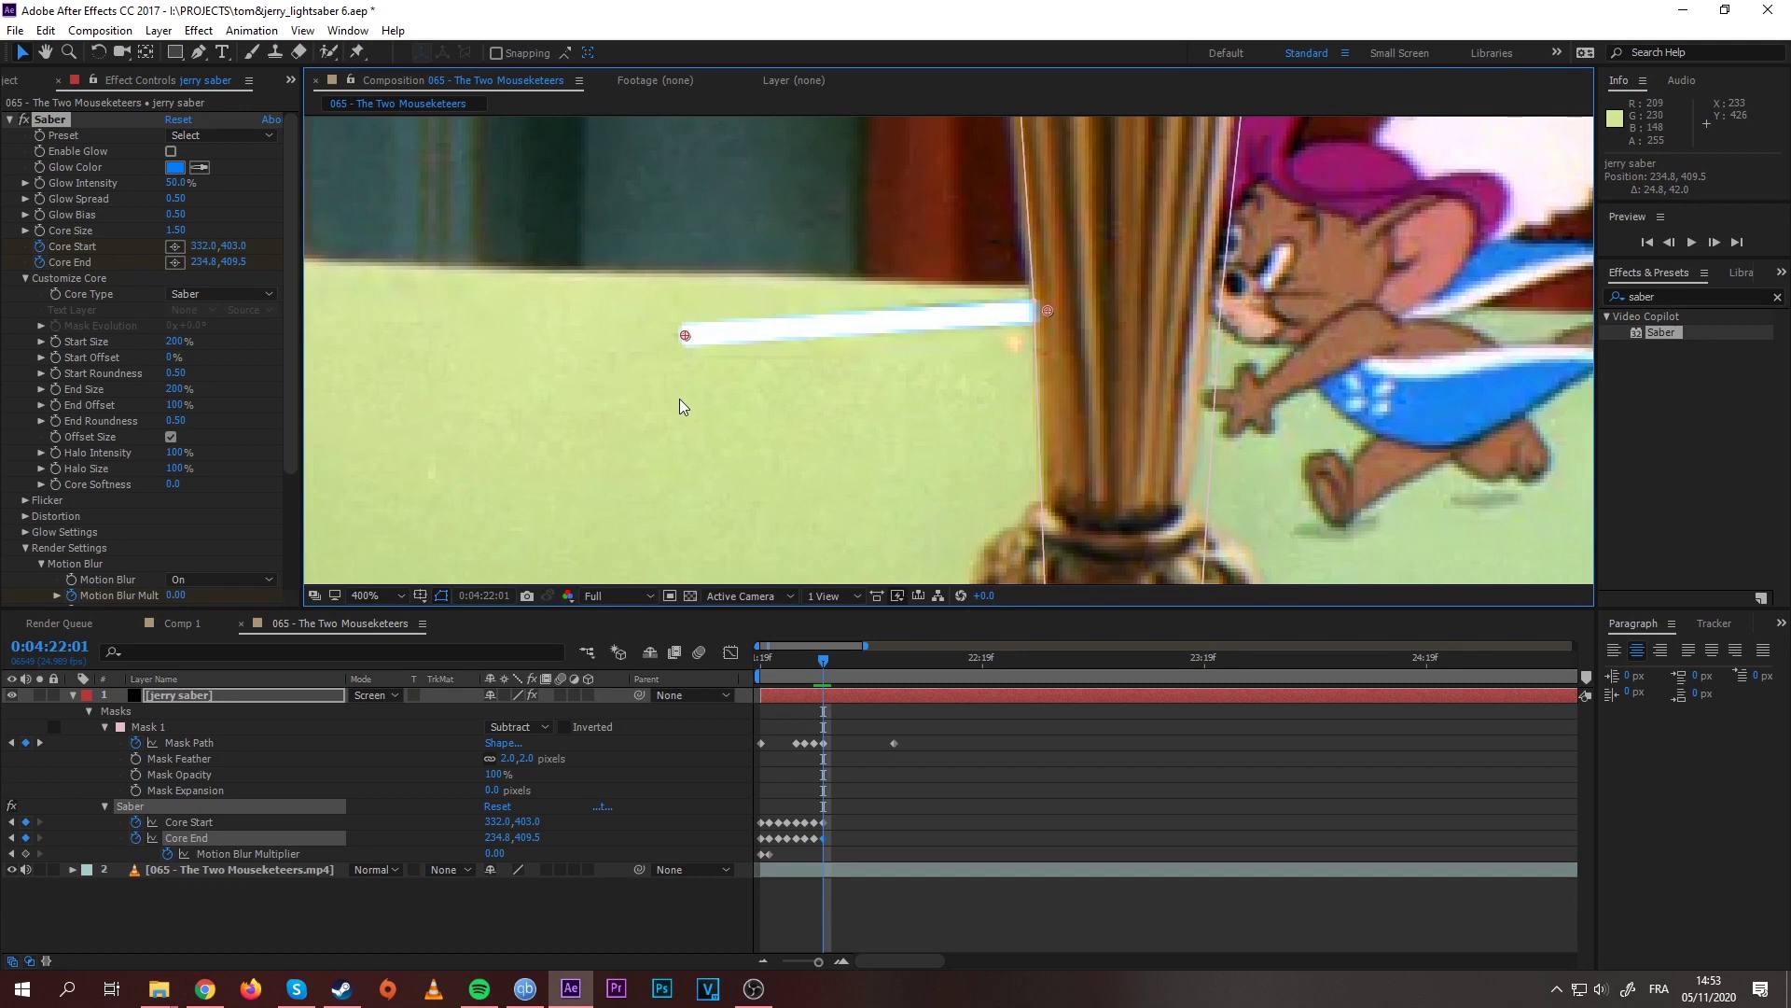
Step: Keyframe Core Start and Core End onto the sword's hilt and tip frame by frame from 0:04:22:02 to 0:04:22:06
key("Page_Down")
left_click_drag(1048, 311, 1132, 388)
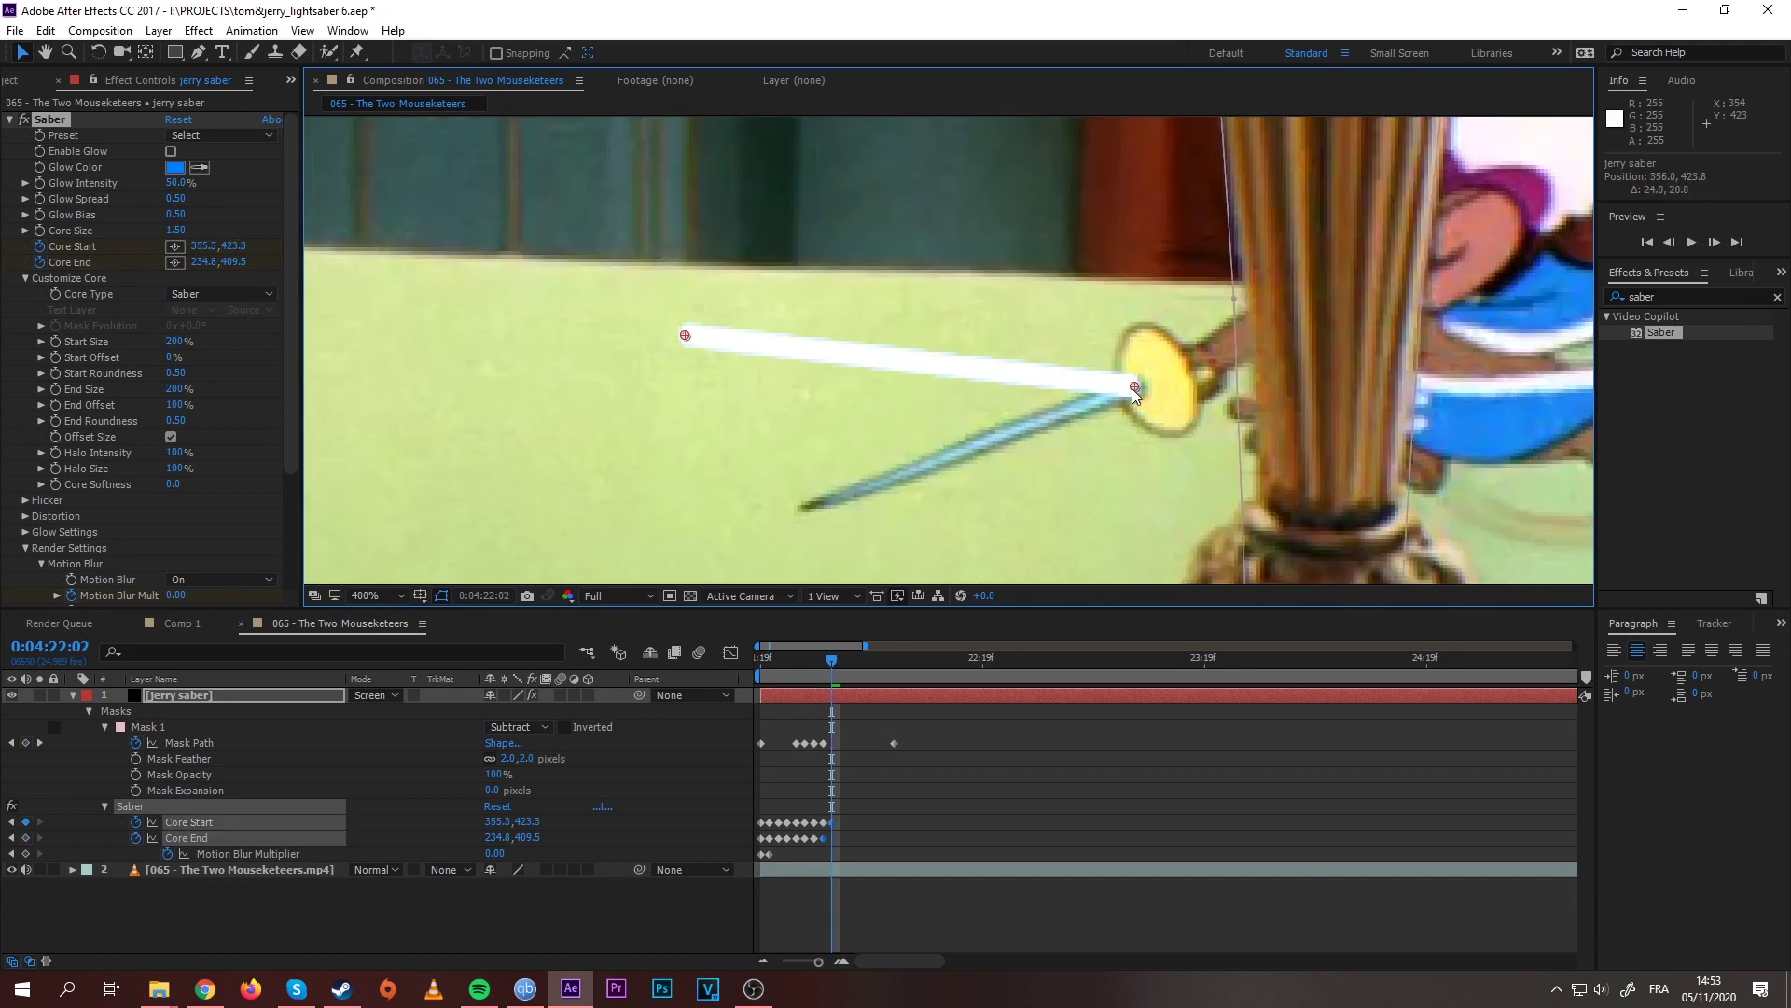
key("Page_Down")
left_click_drag(800, 510, 719, 380)
key("Page_Down")
left_click_drag(1189, 384, 1100, 467)
key("Page_Down")
left_click_drag(719, 380, 787, 187)
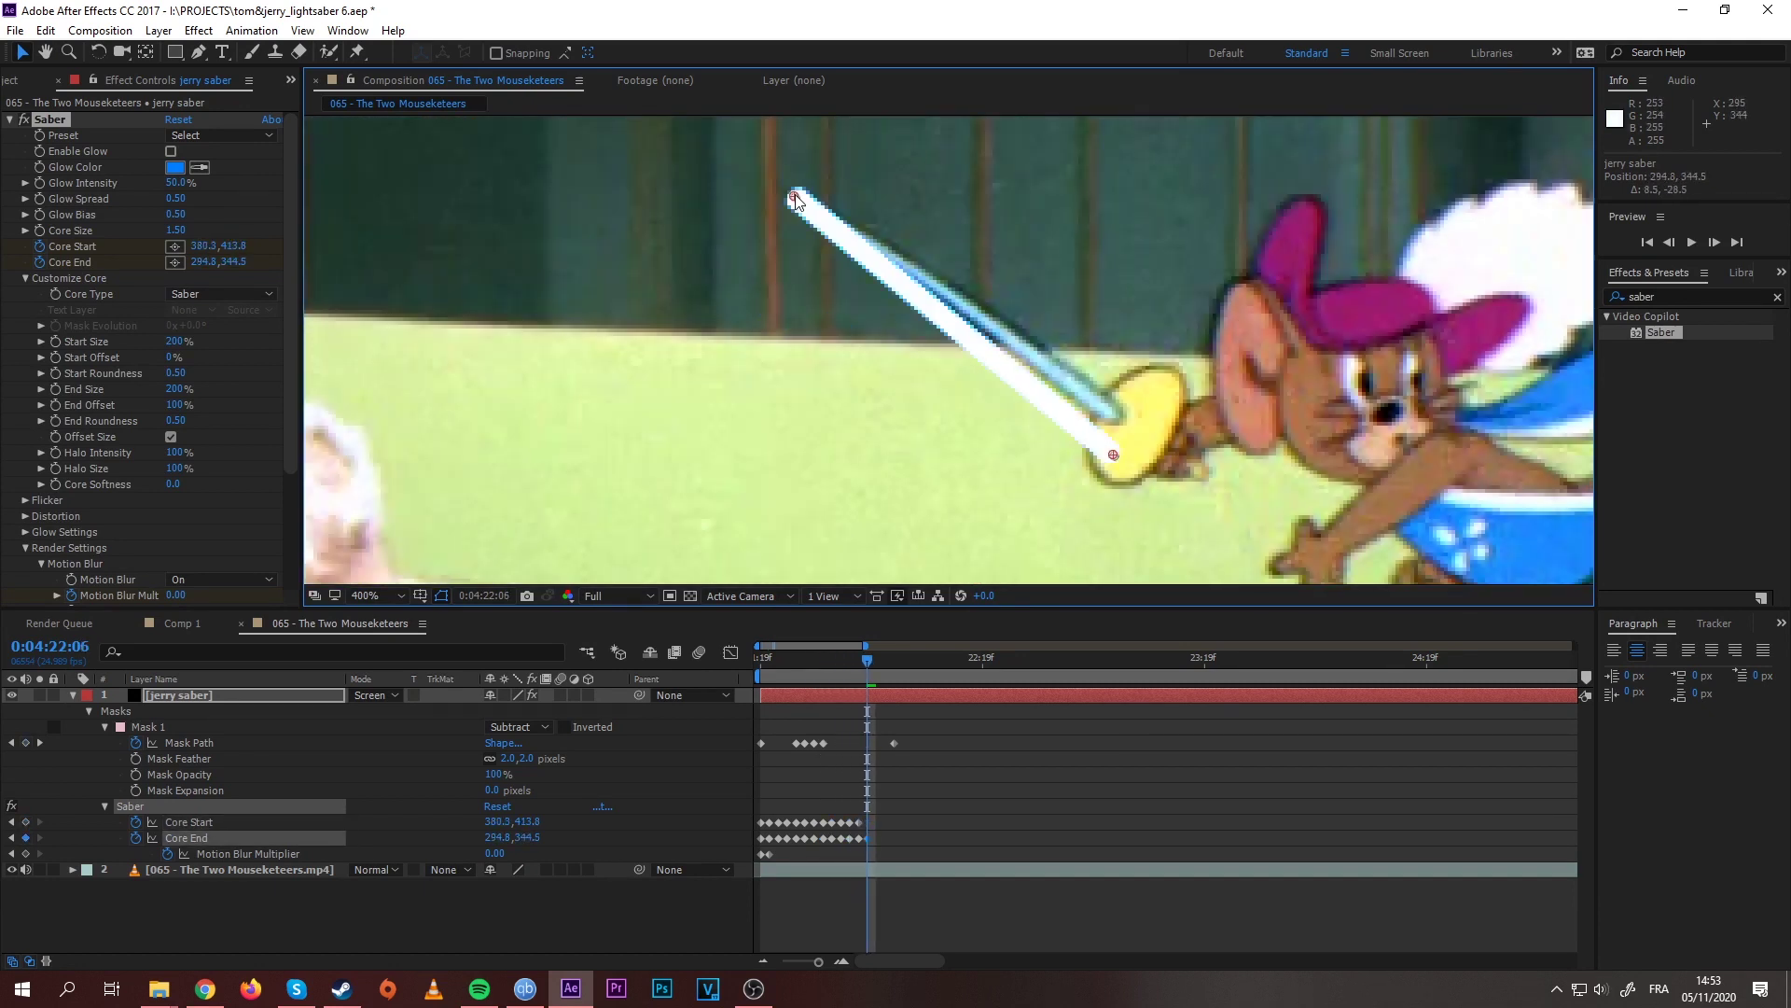
Step: Continue matching the saber core to the sword through frame 0:04:22:10, ending with Core Start at 501.8, 275.3 and Core End at 536.5, 172.8
scroll(933, 373, "down", 2)
key("Page_Down")
left_click_drag(1379, 414, 1080, 367)
scroll(1080, 367, "up", 2)
key("Page_Down")
key("Page_Down")
left_click_drag(898, 368, 1000, 136)
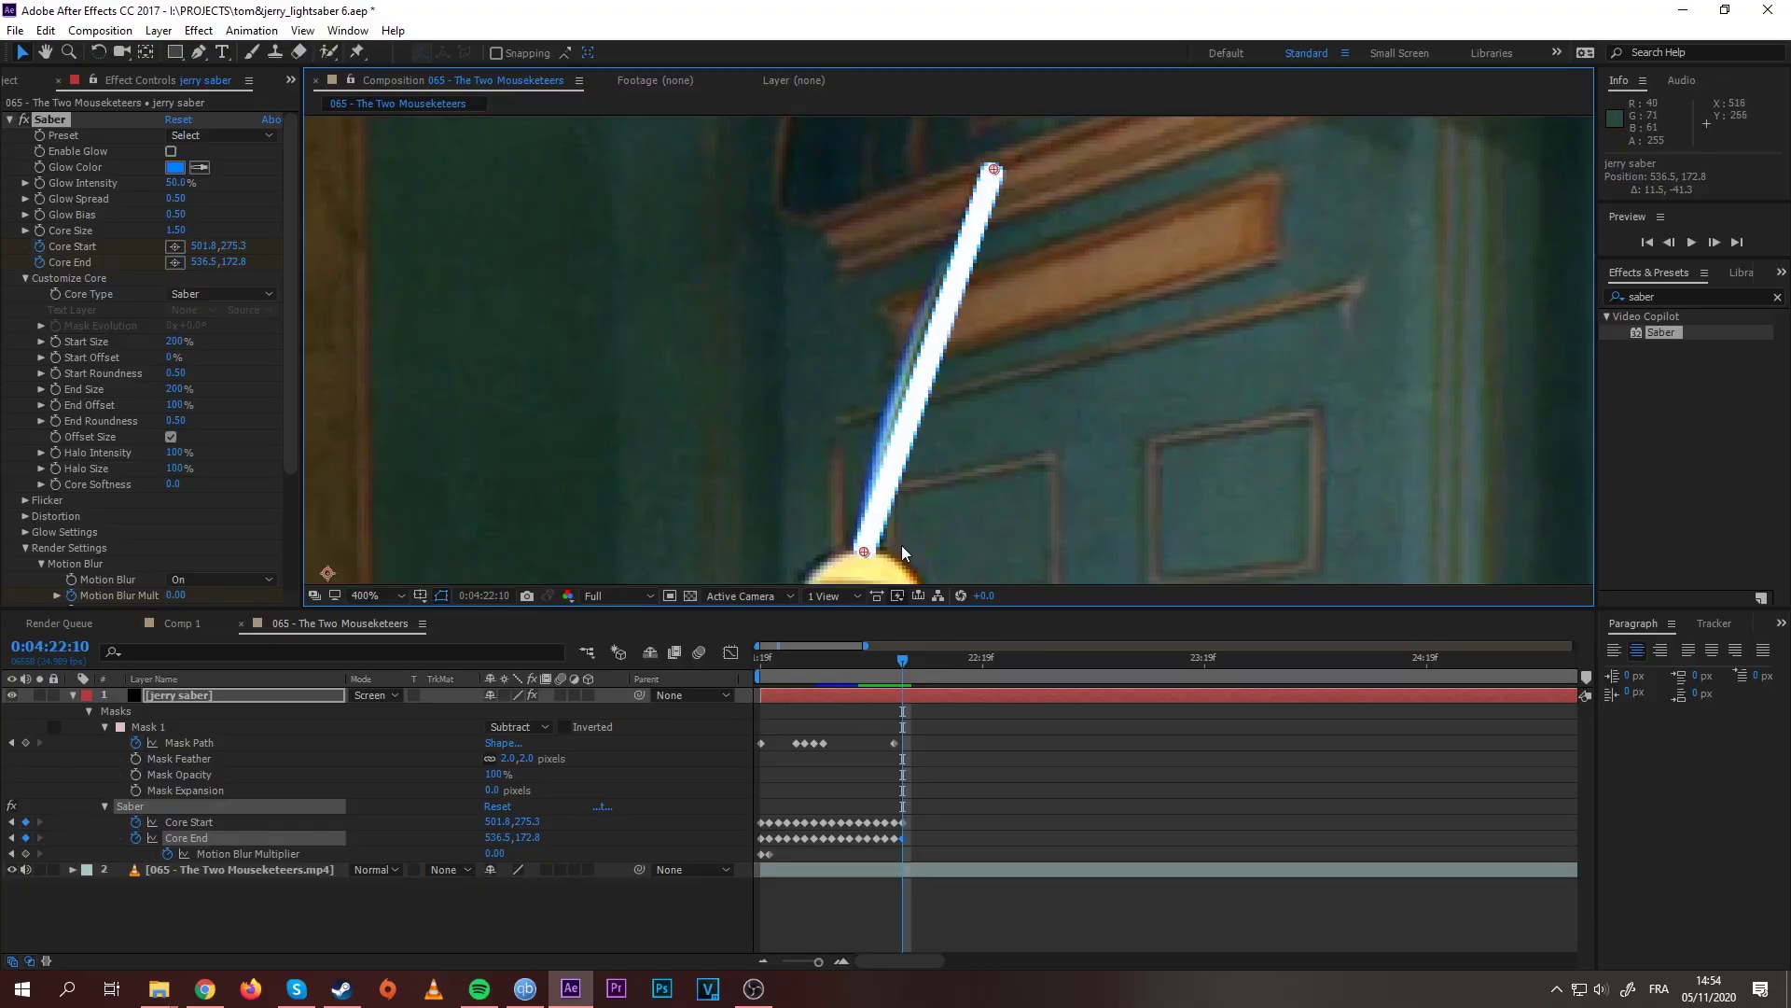
Step: Review the blade's alignment with the sword across frames 0:04:22:08 to 0:04:22:10
left_click_drag(902, 663, 894, 663)
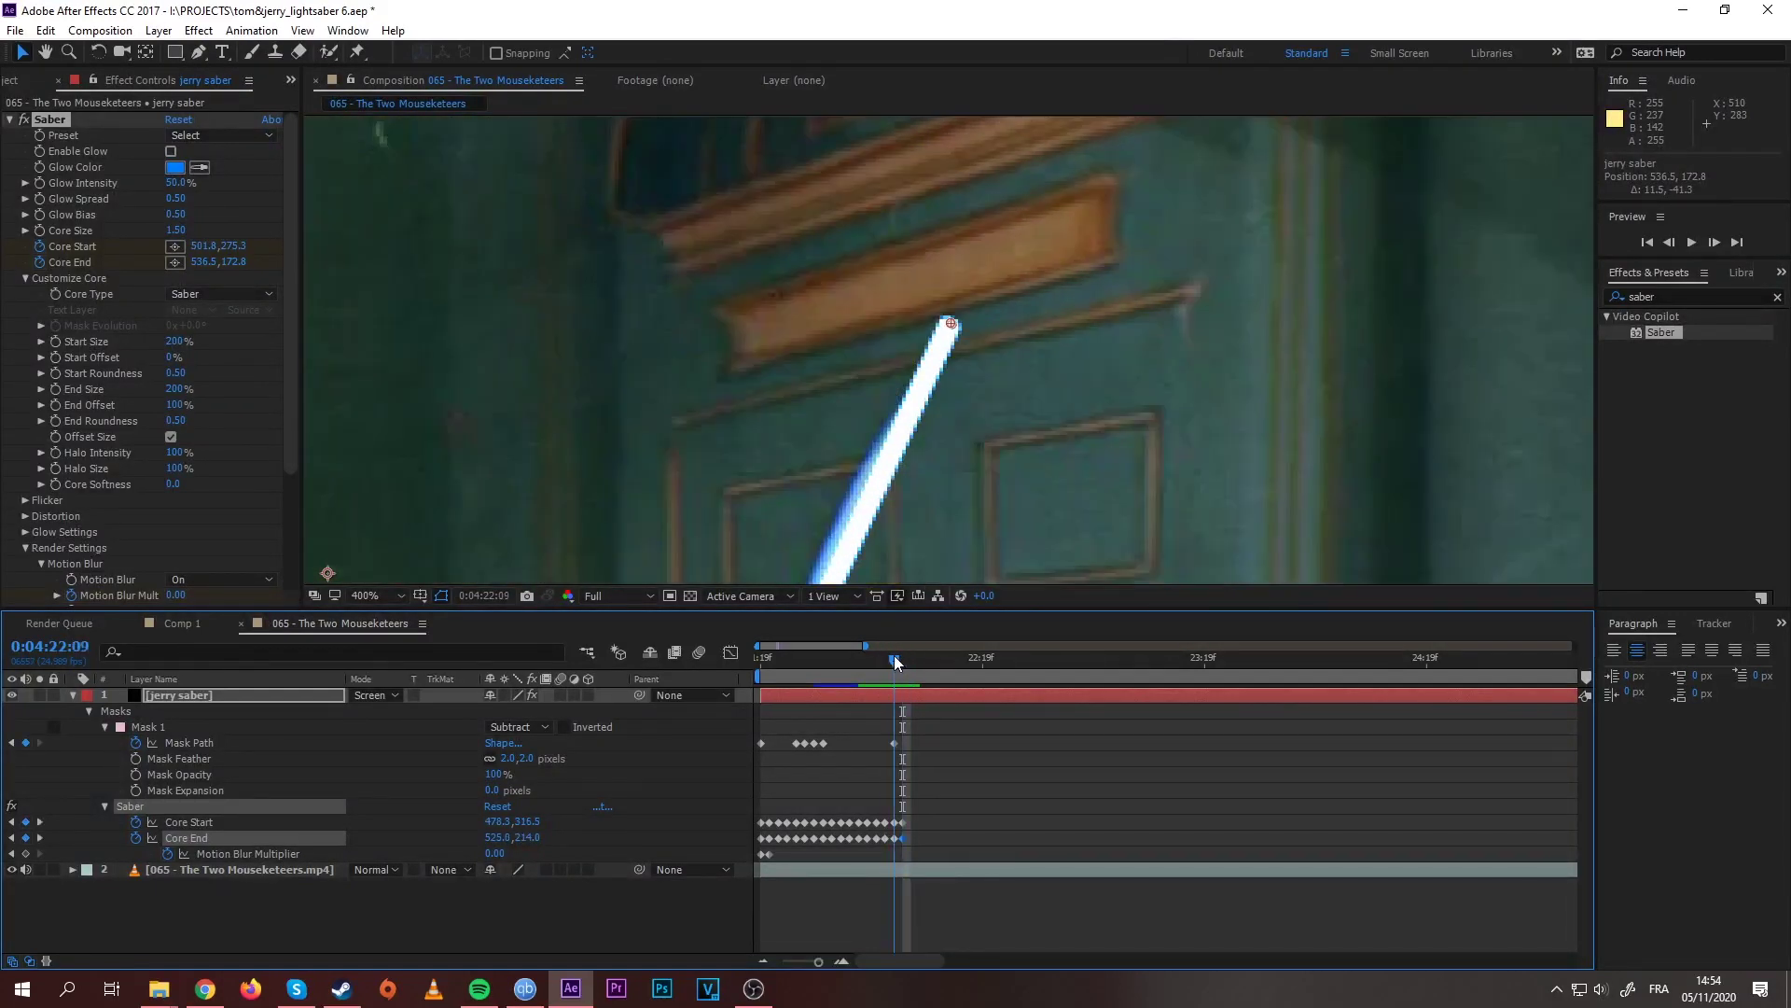
left_click_drag(894, 663, 887, 664)
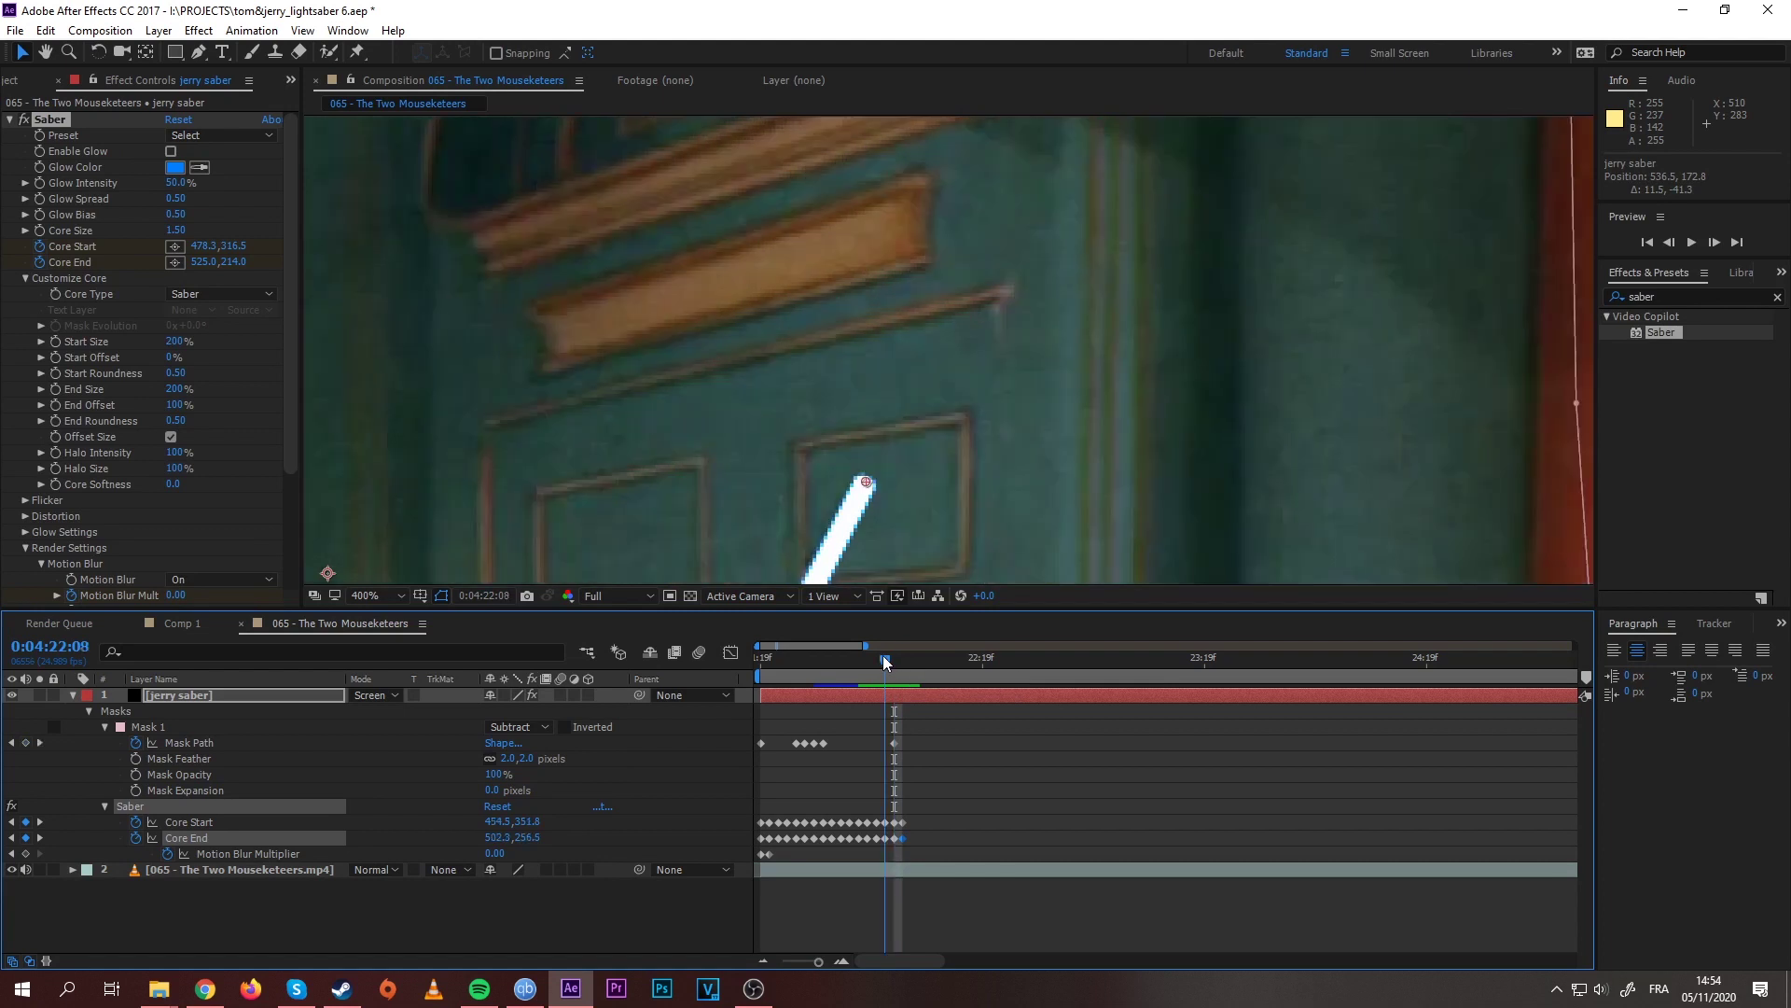
key("space")
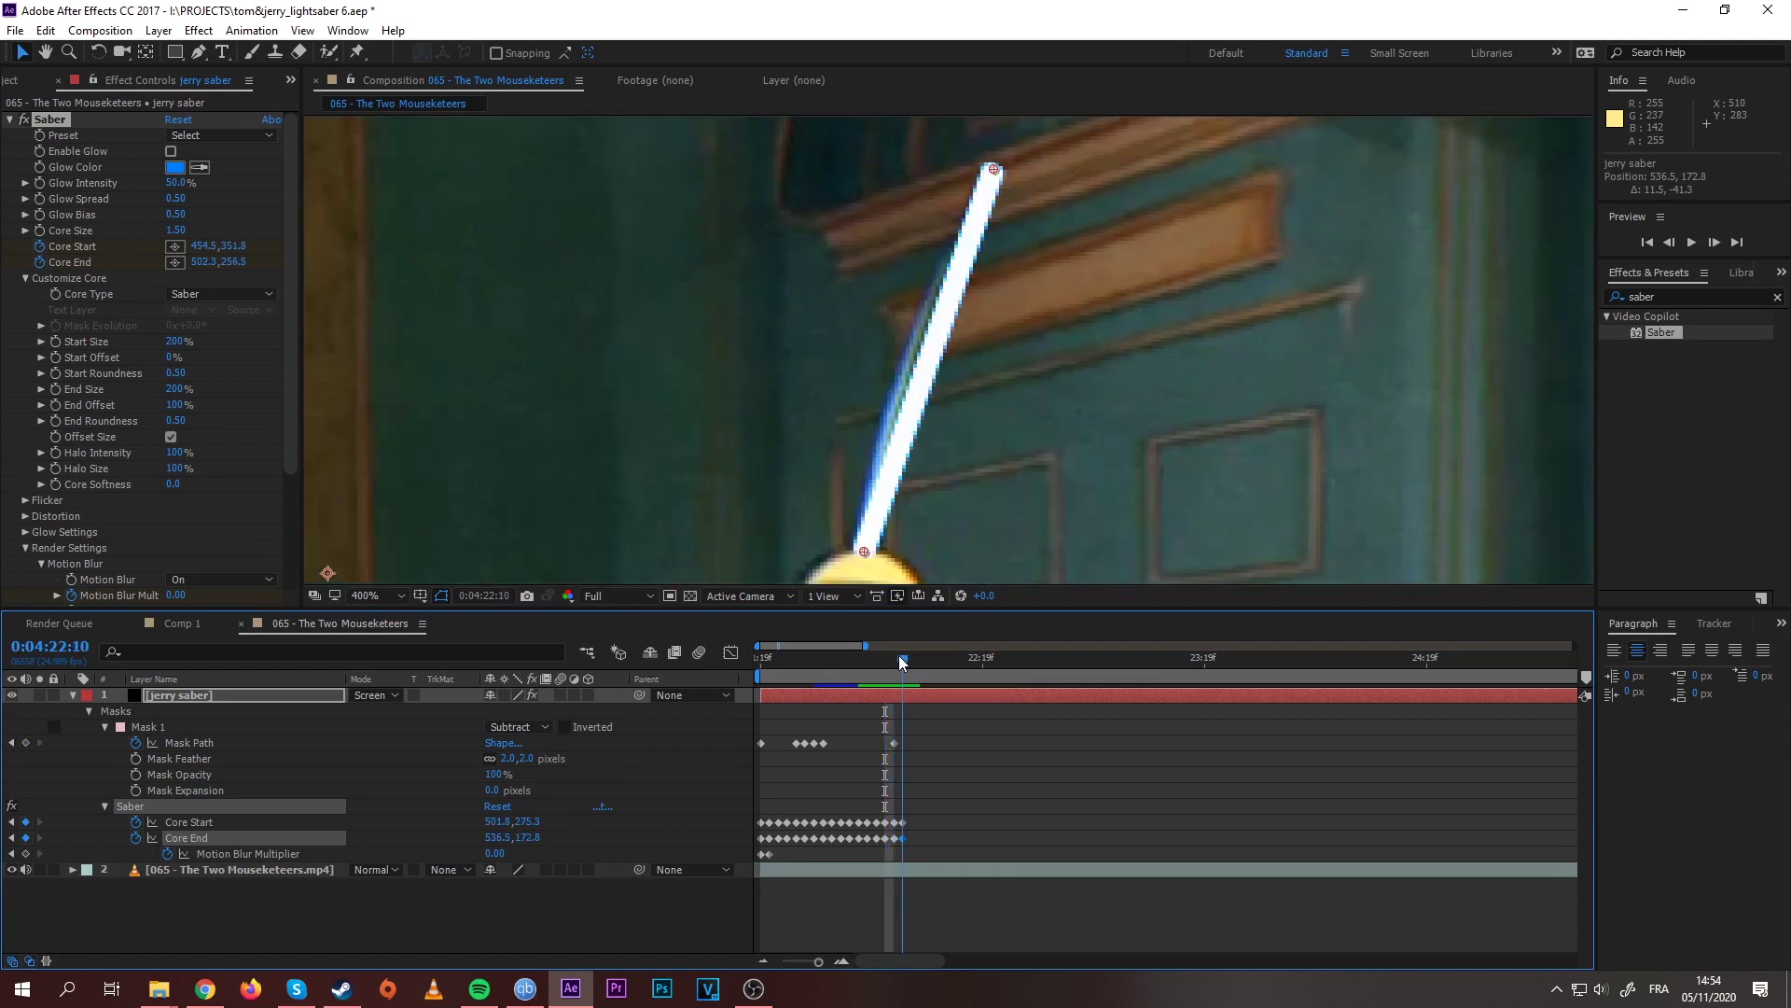
key("space")
left_click_drag(889, 659, 882, 665)
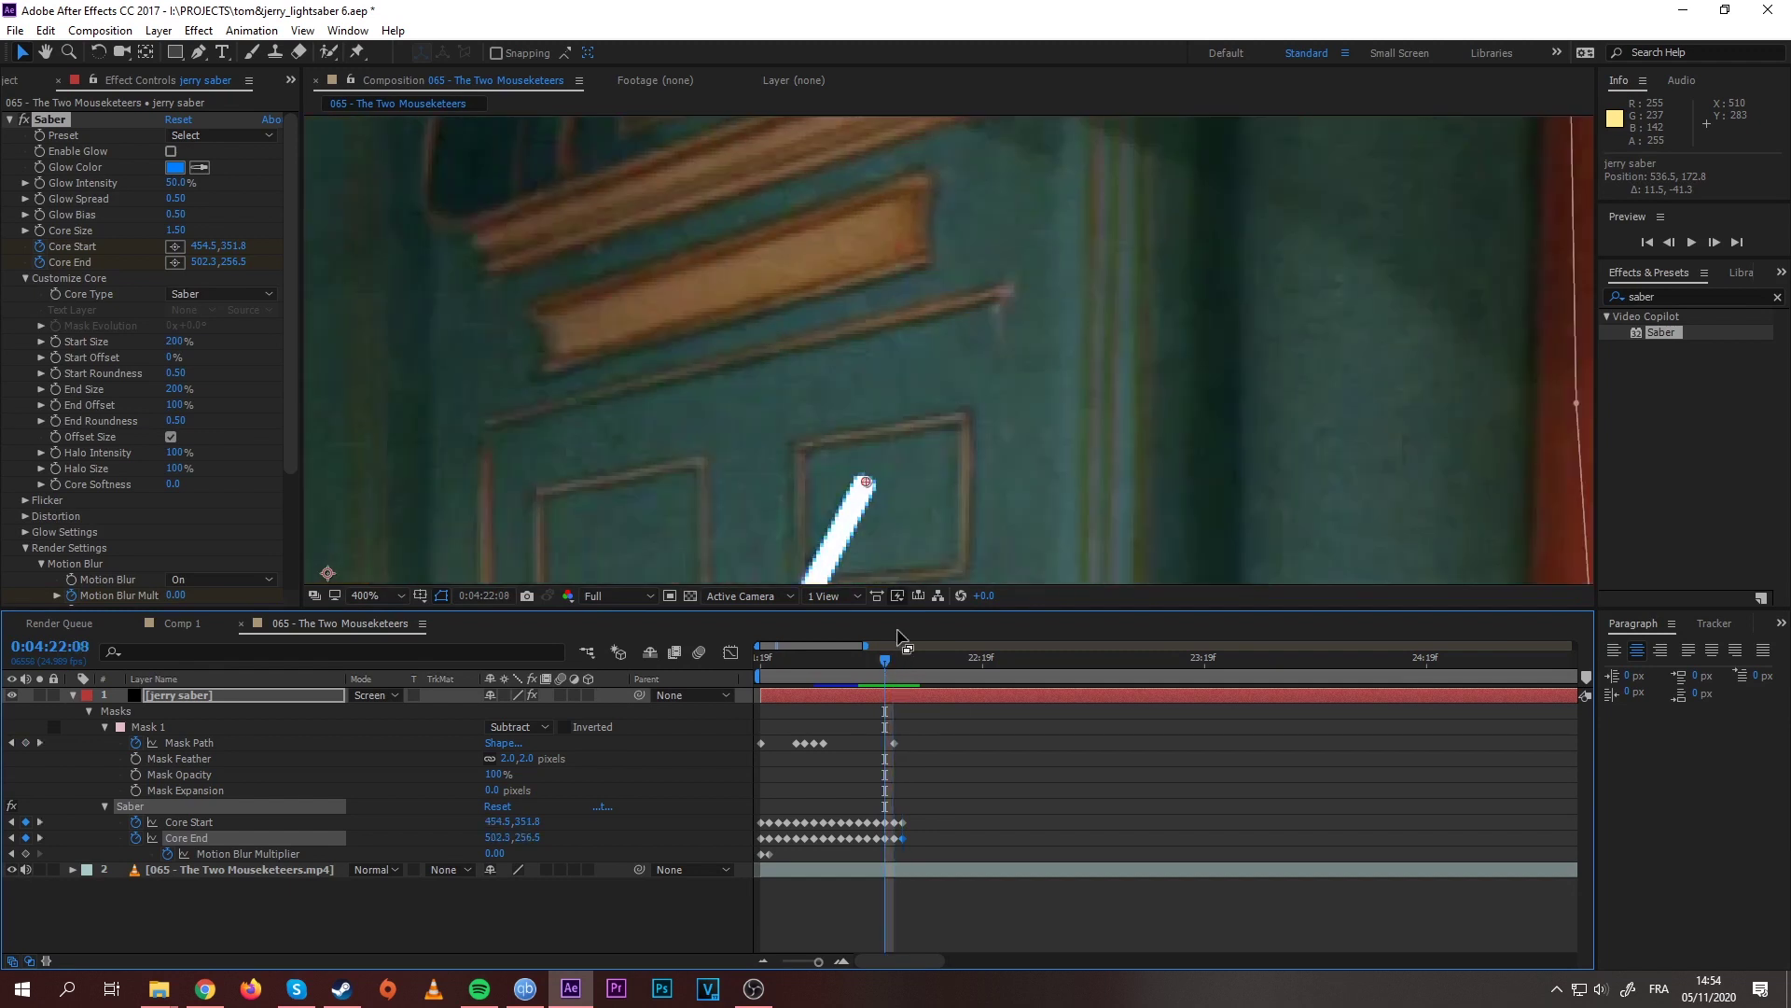
left_click(894, 661)
left_click_drag(890, 663, 884, 666)
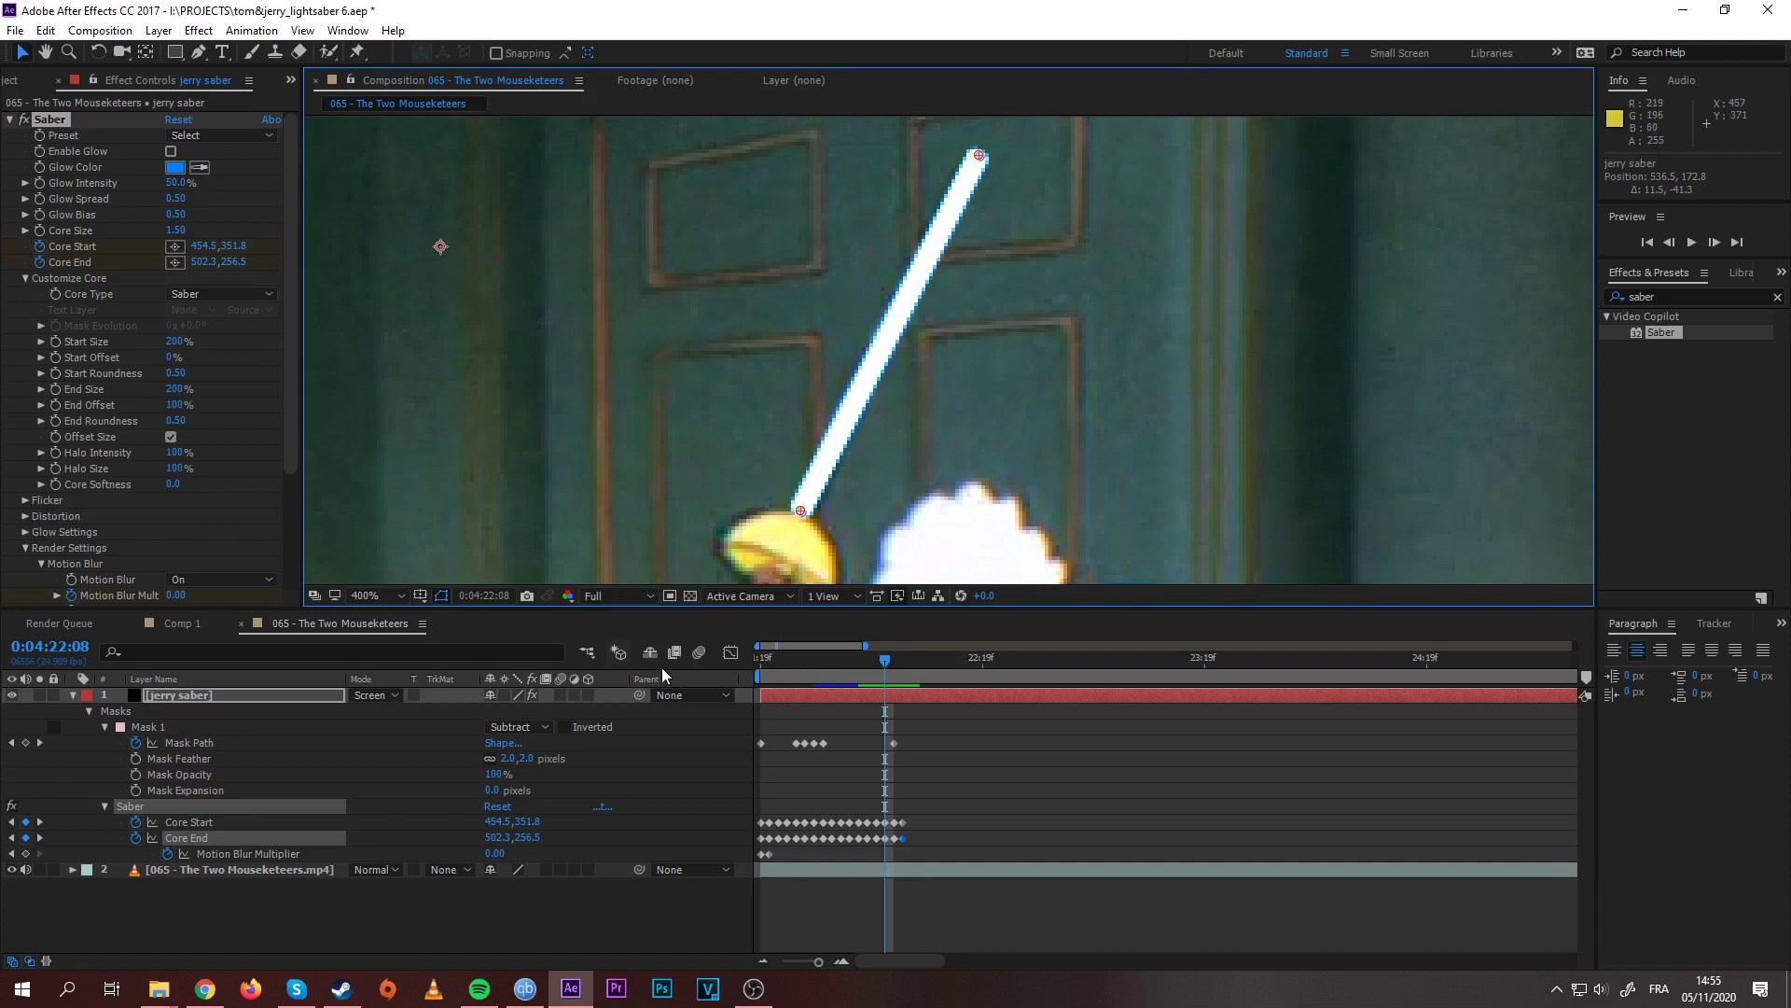
Step: Keyframe Motion Blur Multiplier at frame 0:04:22:08, and at 0:04:22:09 set it to 0.08 with Core End at 521.8, 211.0
left_click(25, 853)
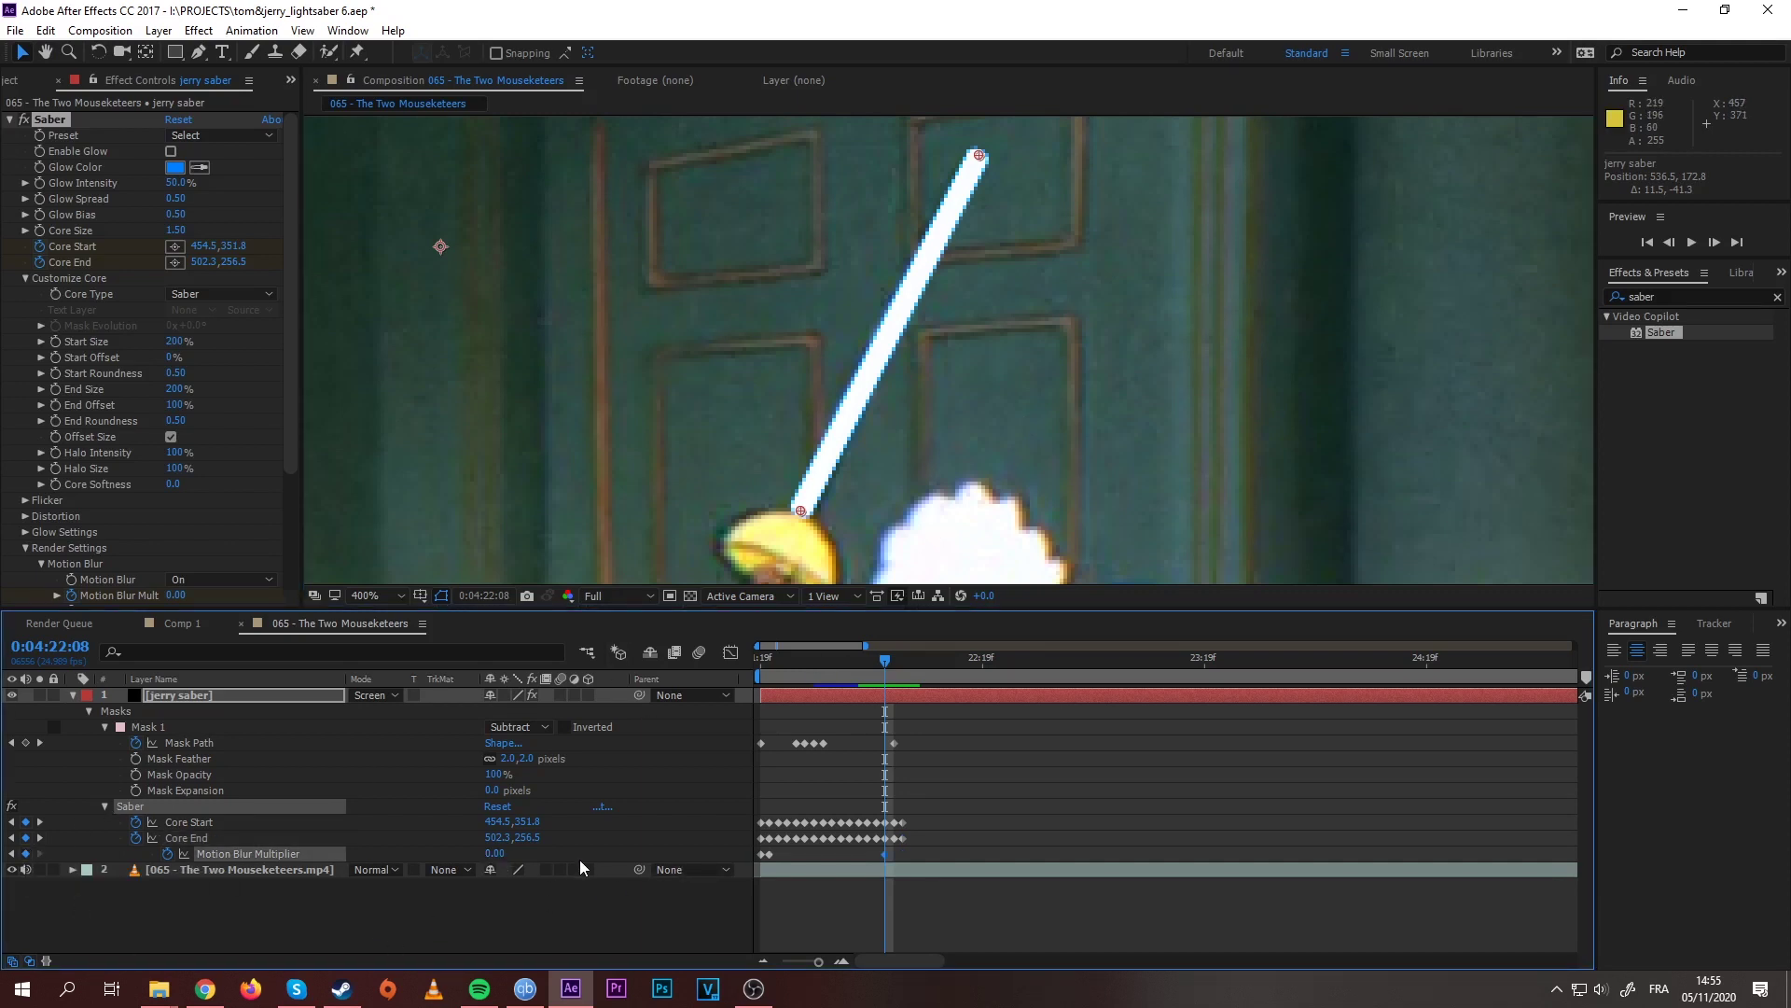
key("Page_Down")
left_click_drag(1052, 386, 1039, 533)
left_click_drag(492, 854, 502, 855)
left_click_drag(1052, 145, 1041, 134)
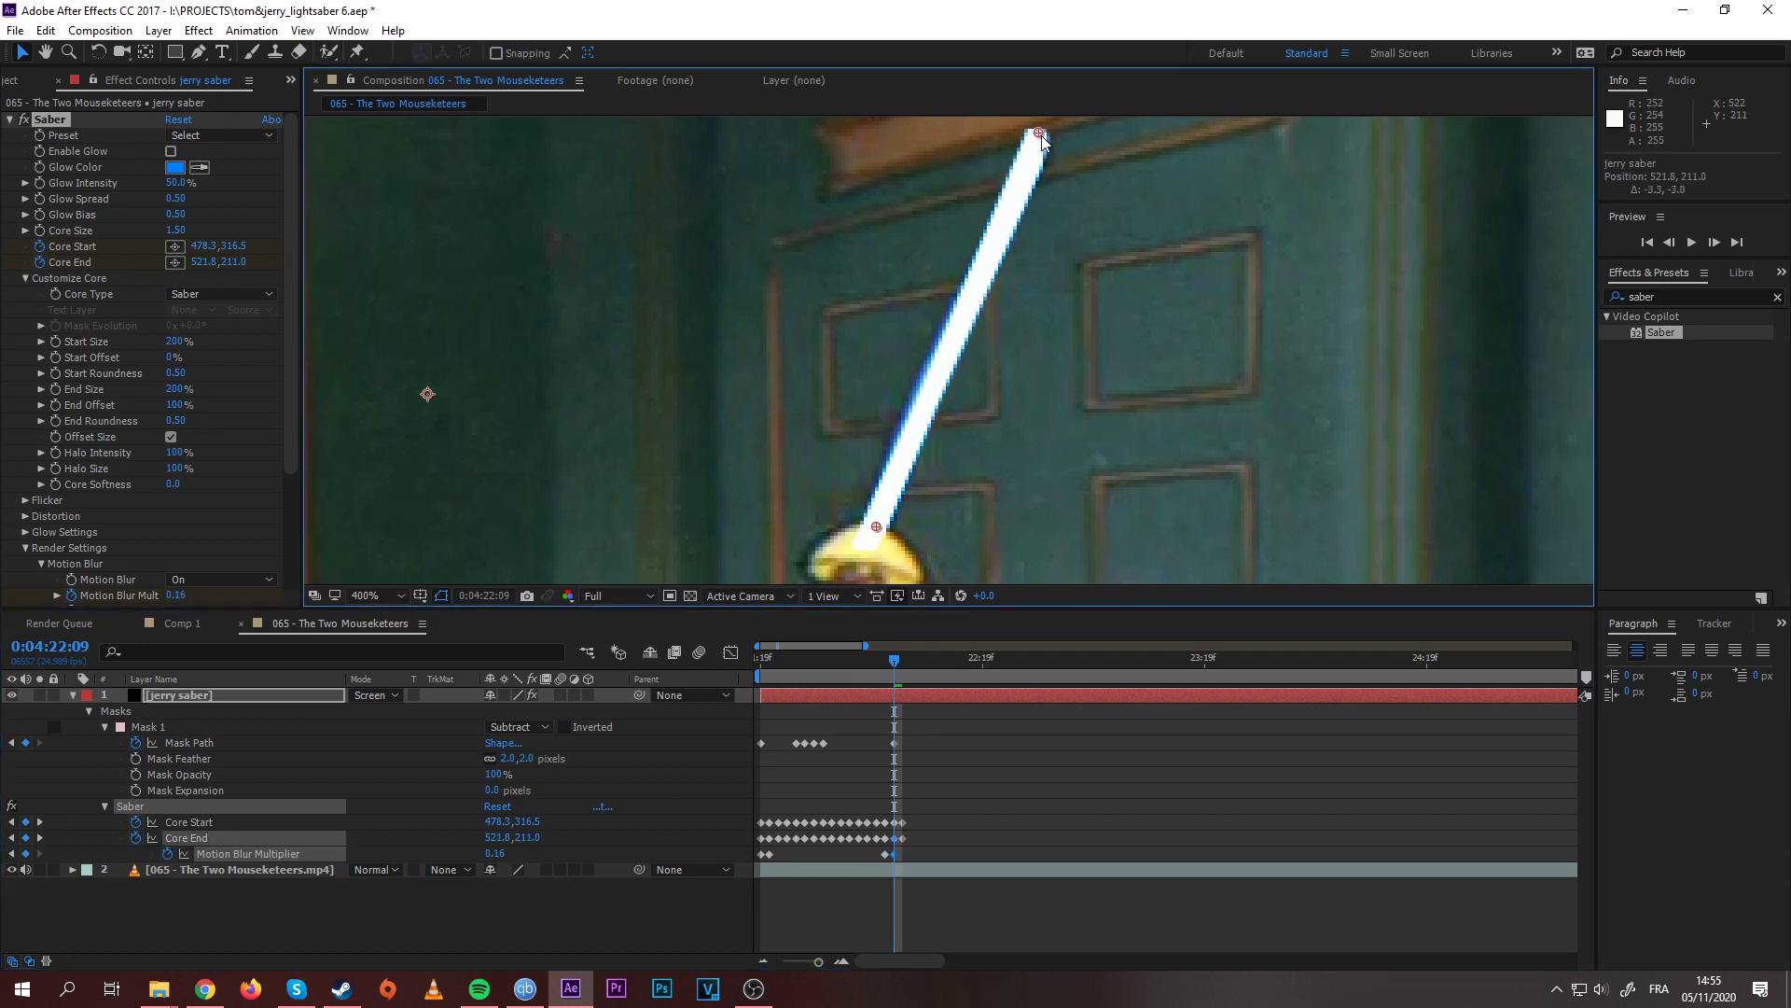
left_click_drag(495, 856, 488, 854)
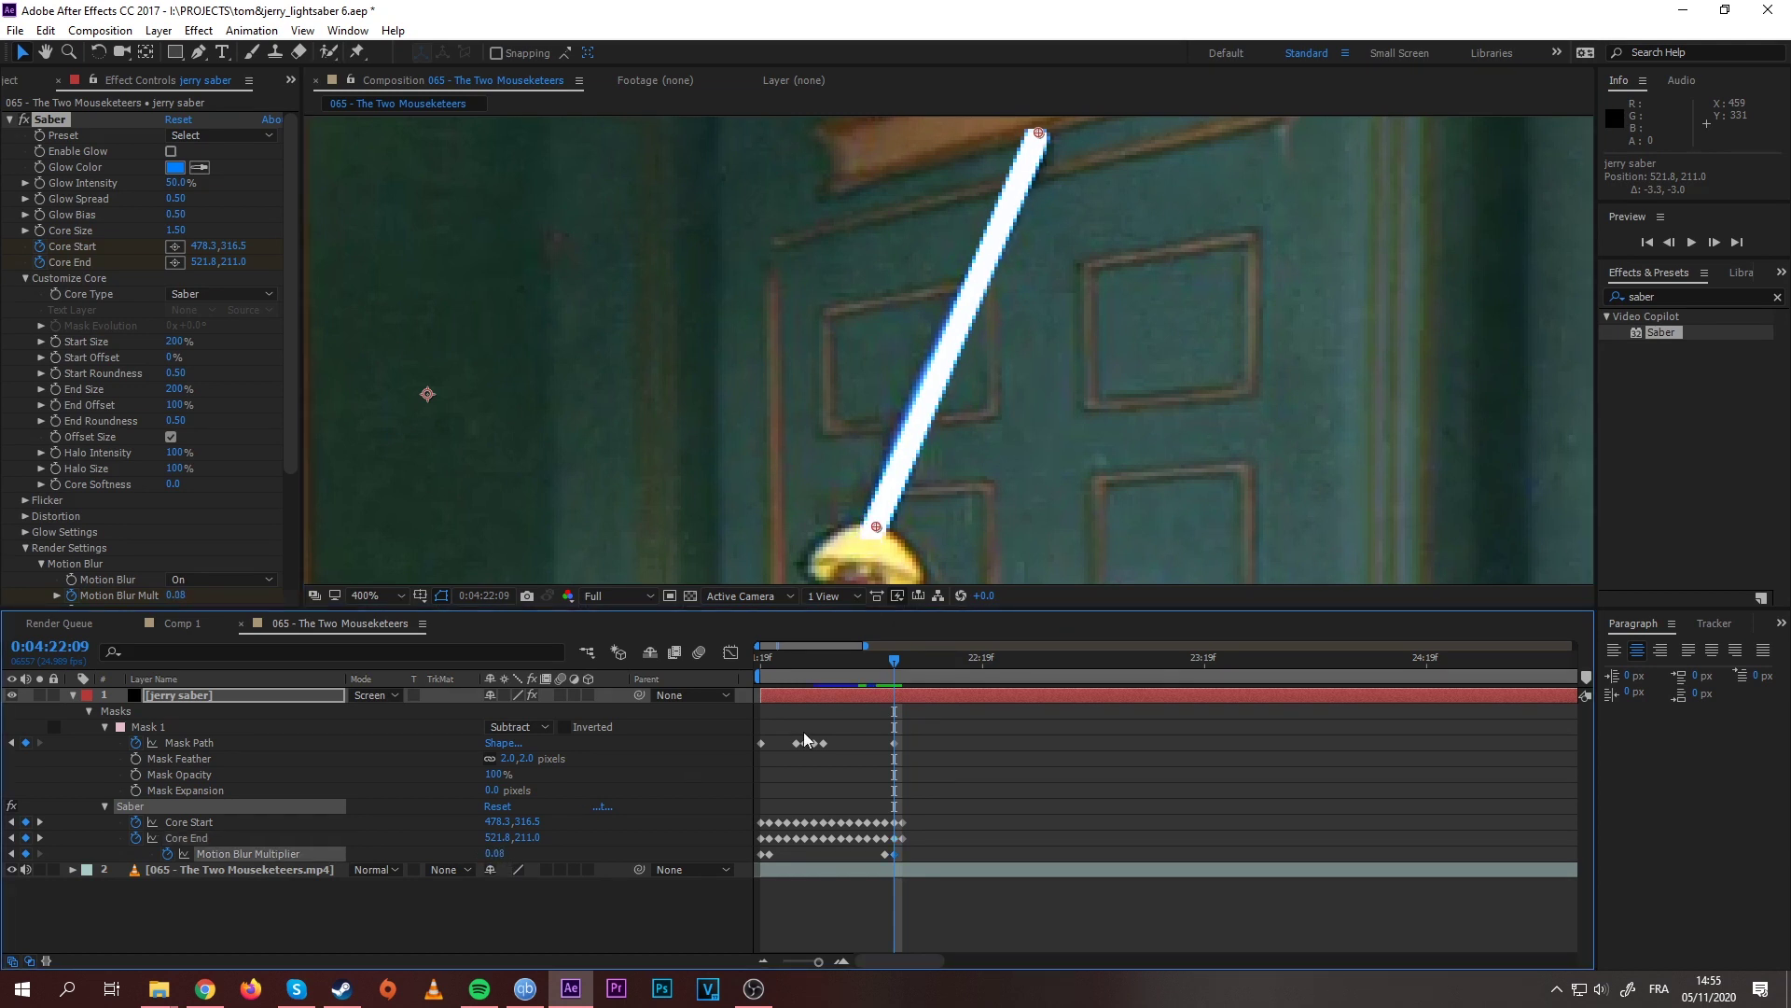
Step: At frame 0:04:22:10, place Core End at about 533, 168.3 and set Motion Blur Multiplier to 0.09
key("Page_Down")
left_click_drag(496, 854, 488, 854)
left_click_drag(985, 402, 921, 530)
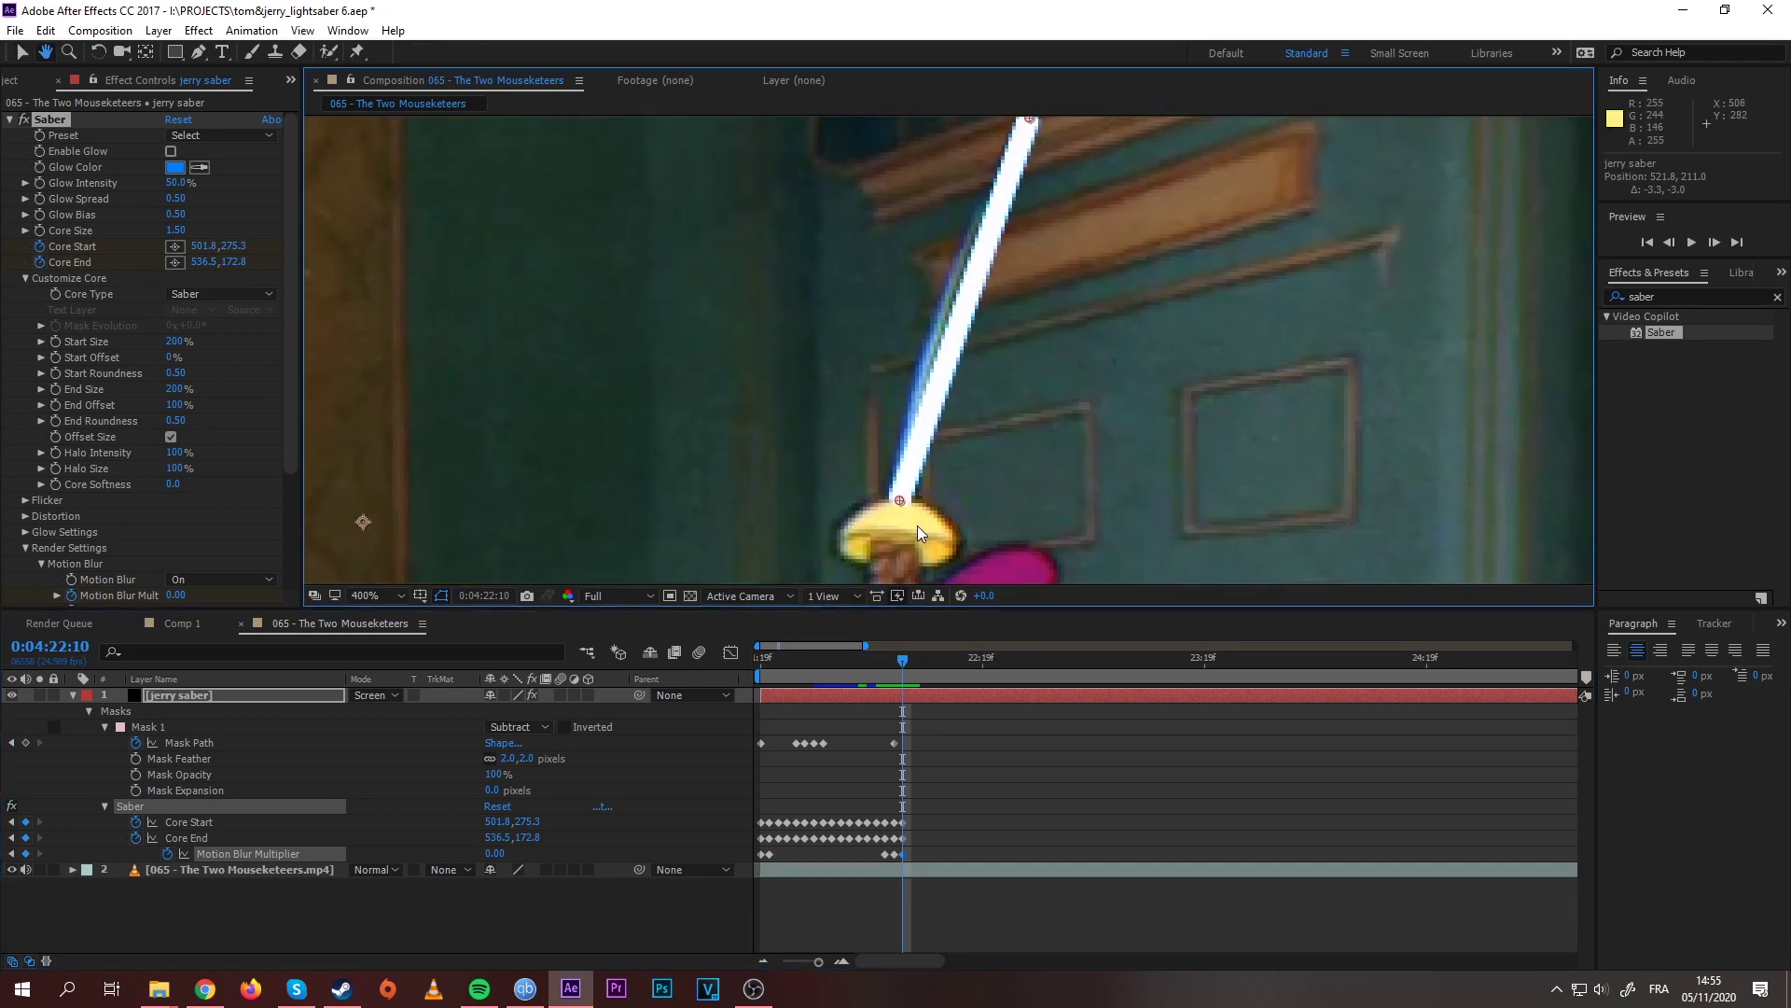
scroll(1052, 348, "up", 1)
left_click_drag(1026, 157, 987, 141)
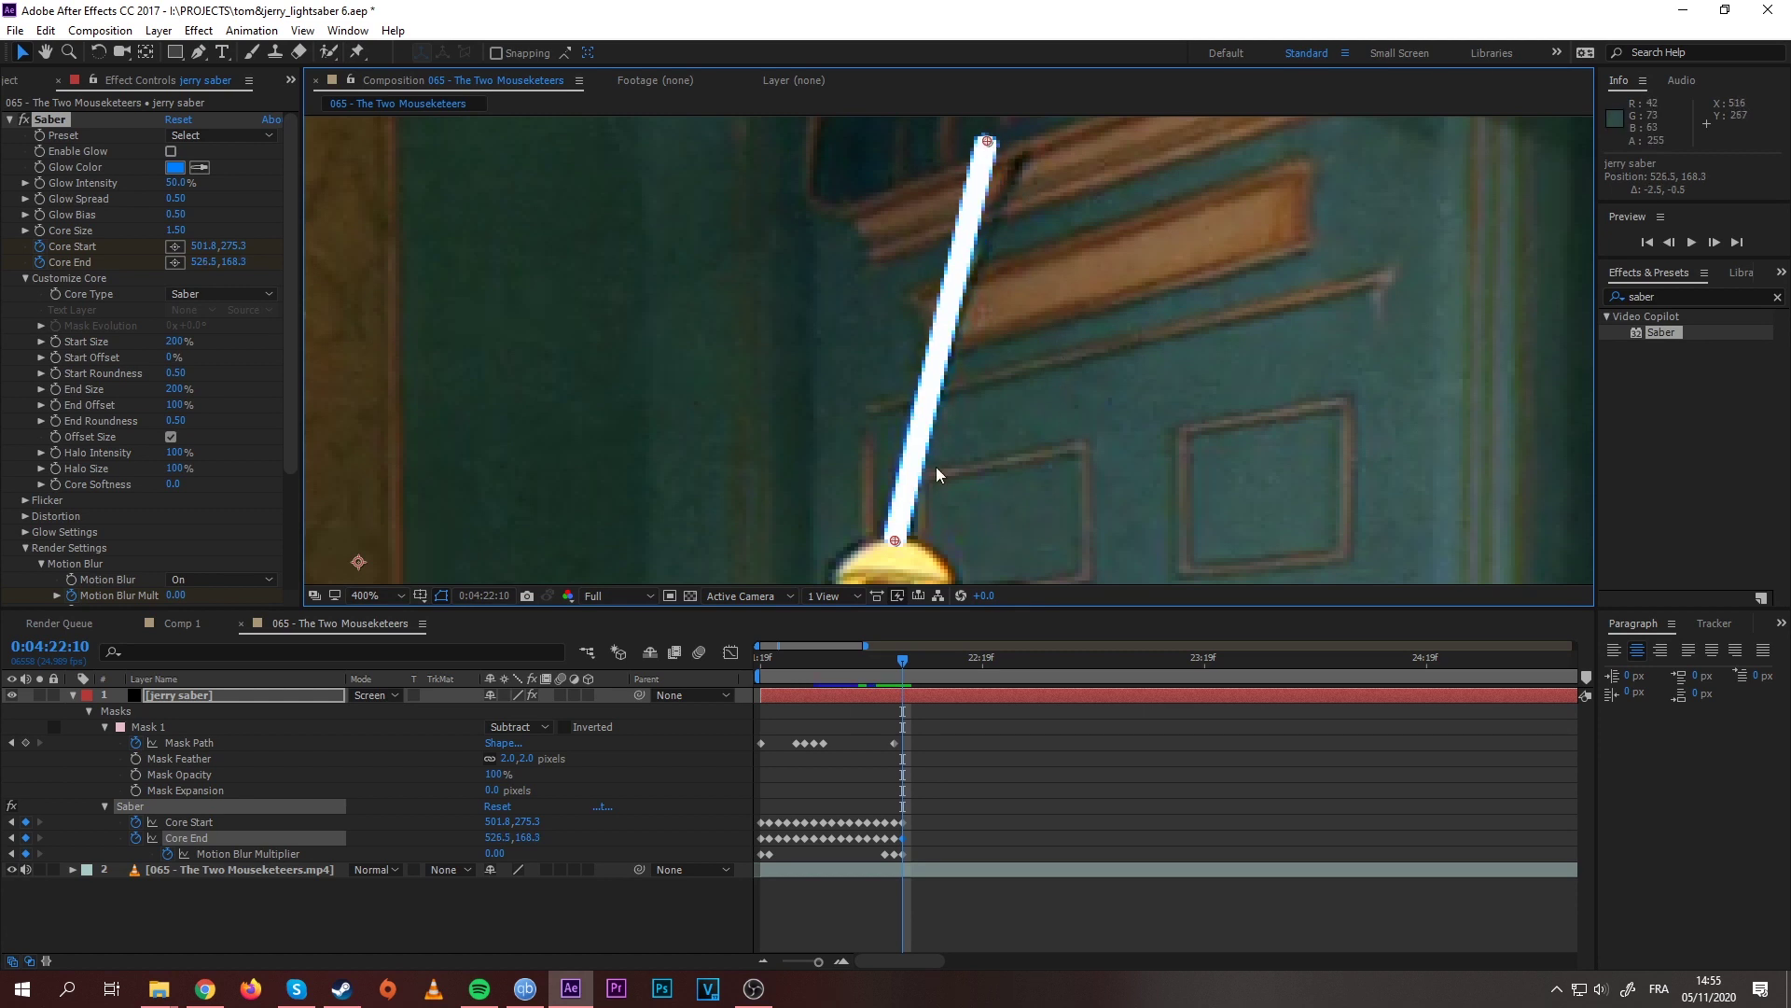
left_click_drag(956, 549, 983, 479)
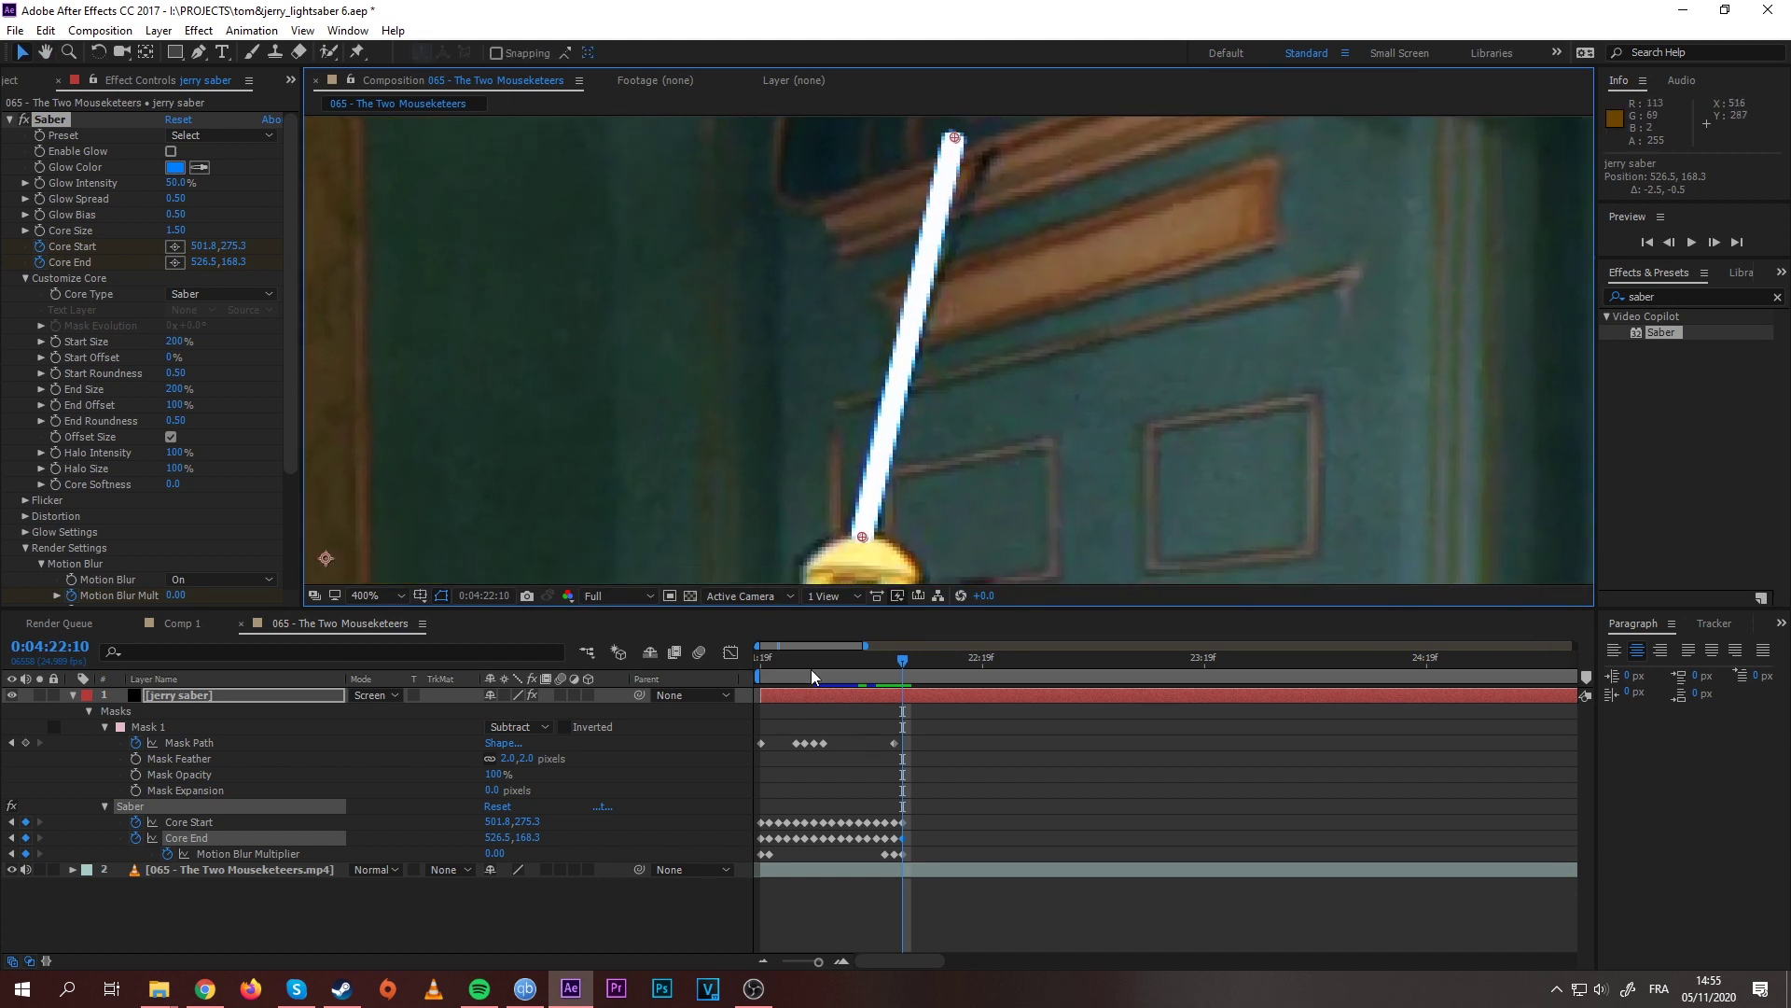
left_click_drag(495, 858, 776, 472)
left_click_drag(955, 137, 979, 137)
mouse_move(495, 853)
left_mouse_down()
mouse_move(457, 850)
mouse_move(470, 841)
left_mouse_up()
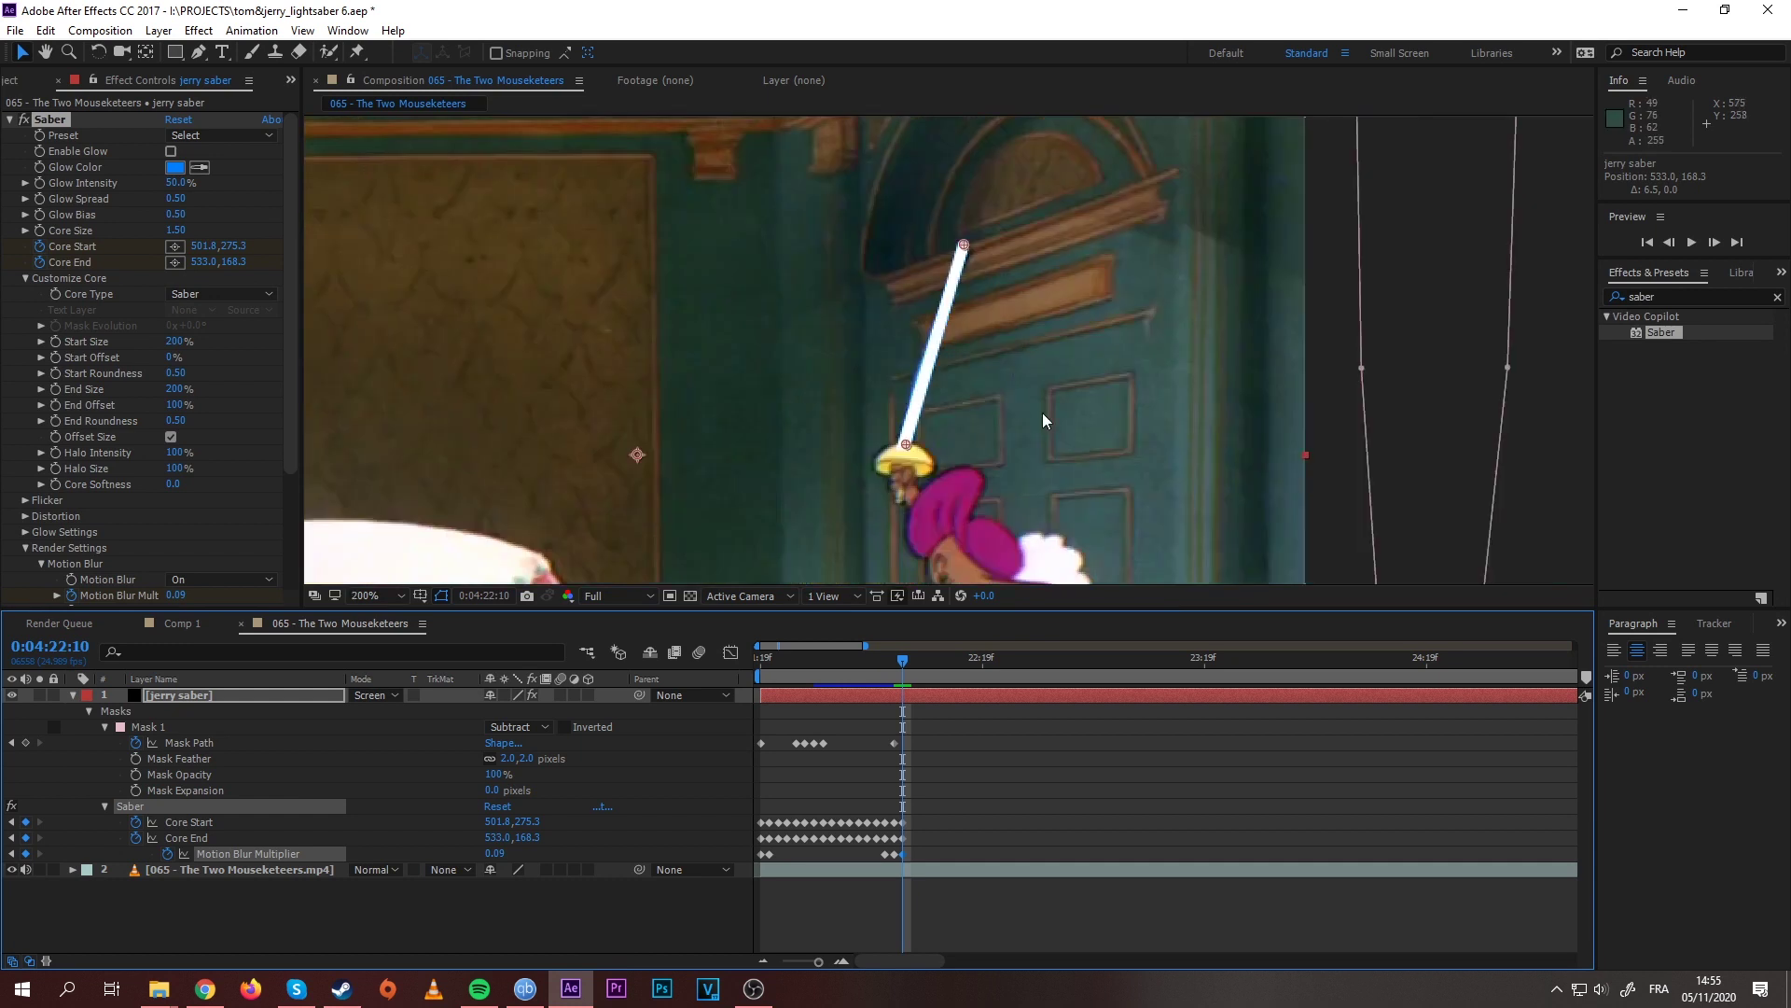
Step: Preview the blade with its glow switched on briefly, and advance to frame 0:04:22:11
left_click(170, 151)
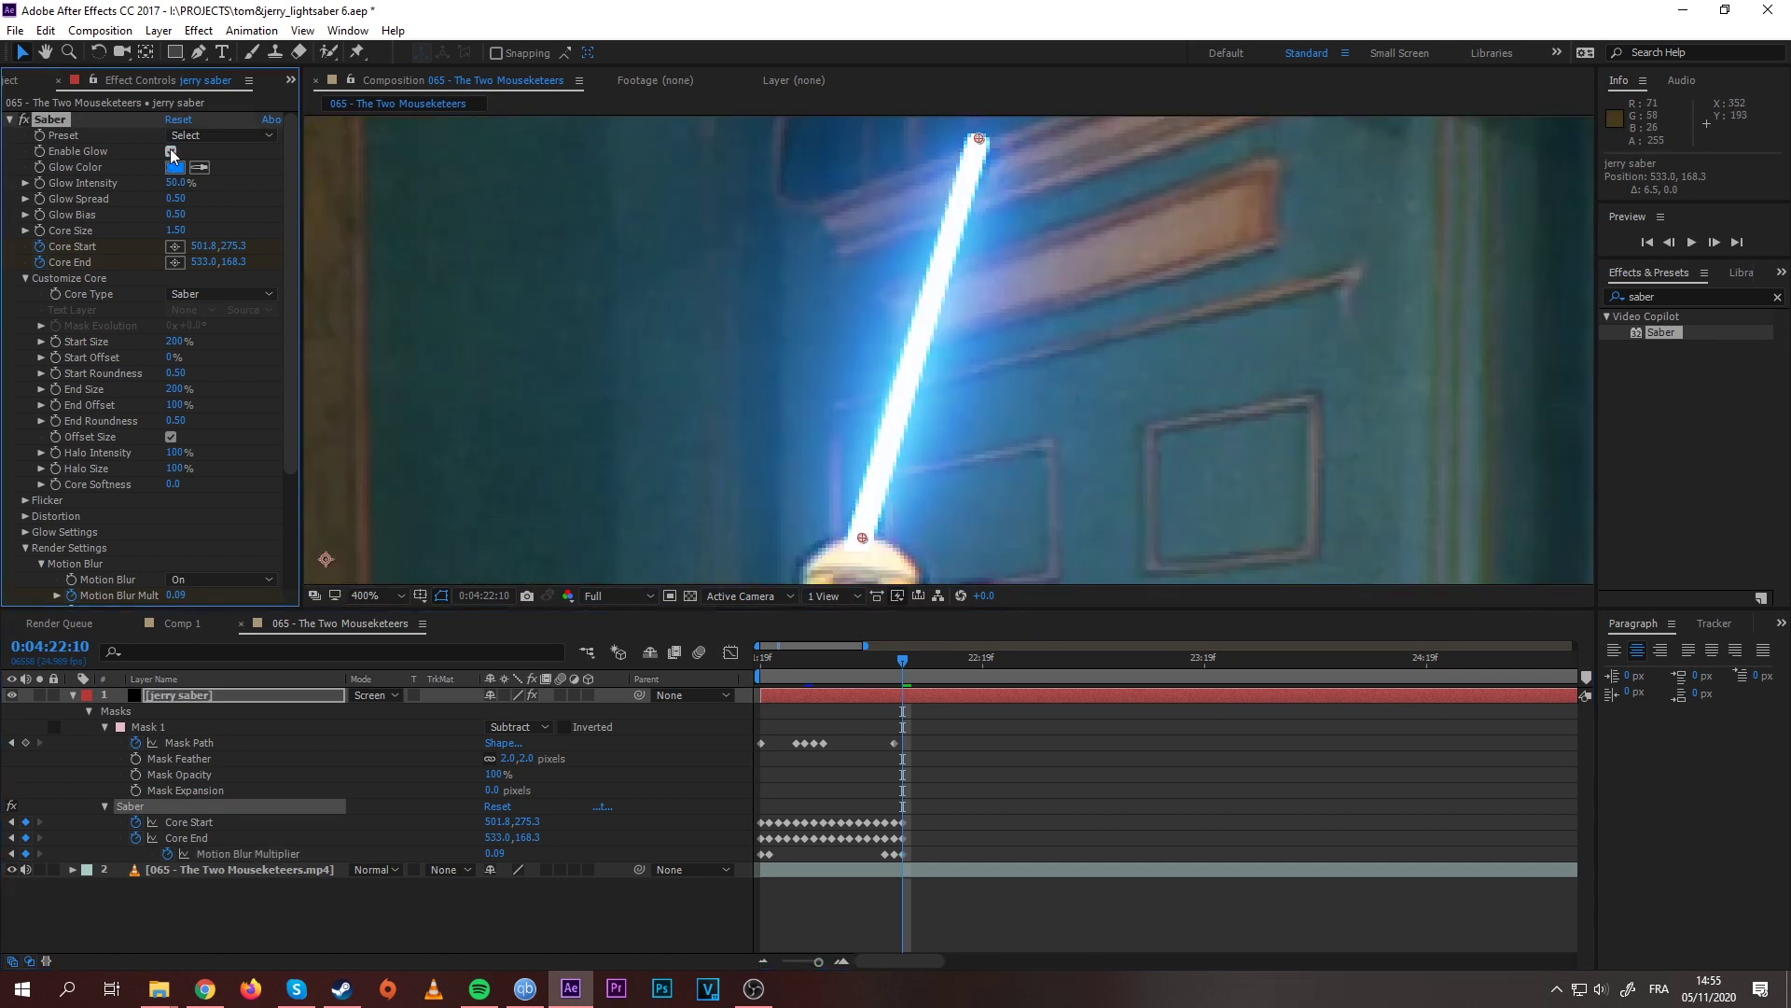
left_click(170, 152)
key("Page_Down")
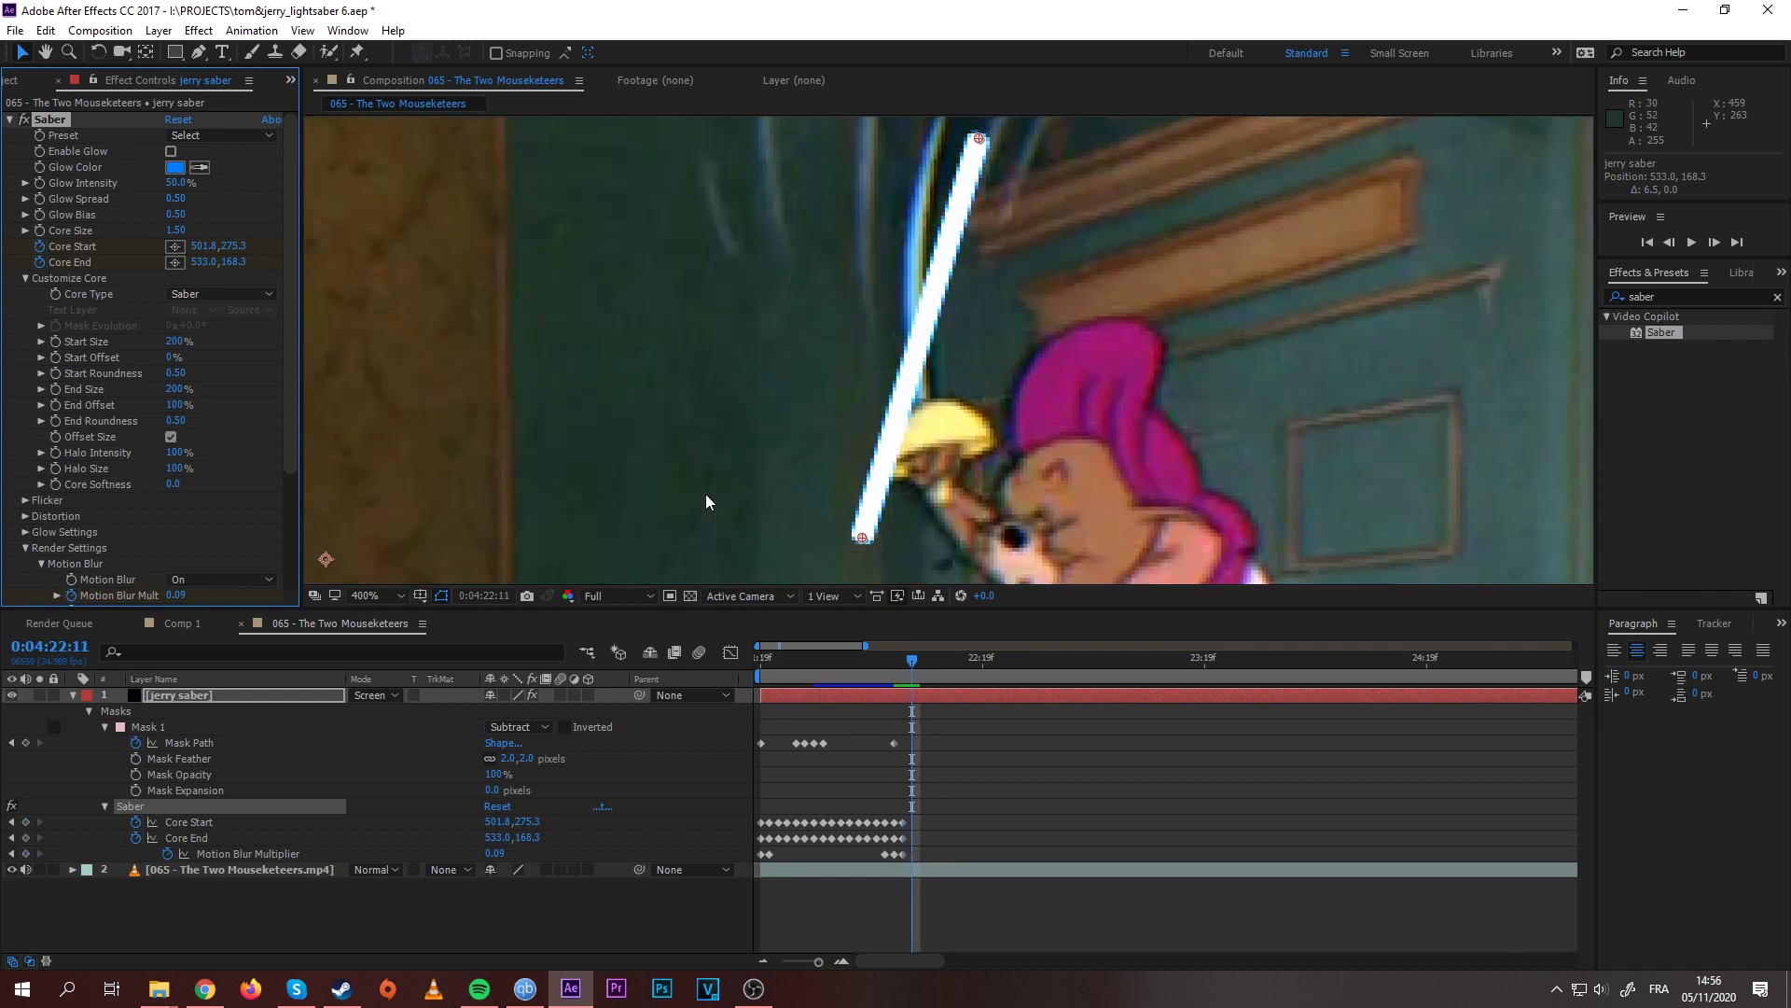
Step: At frame 0:04:22:11, set Motion Blur Multiplier to 0.00 and place Core Start at 519.0, 240.0 and Core End at about 506.5, 129.8
key("h")
left_click_drag(1023, 428, 977, 447)
key("v")
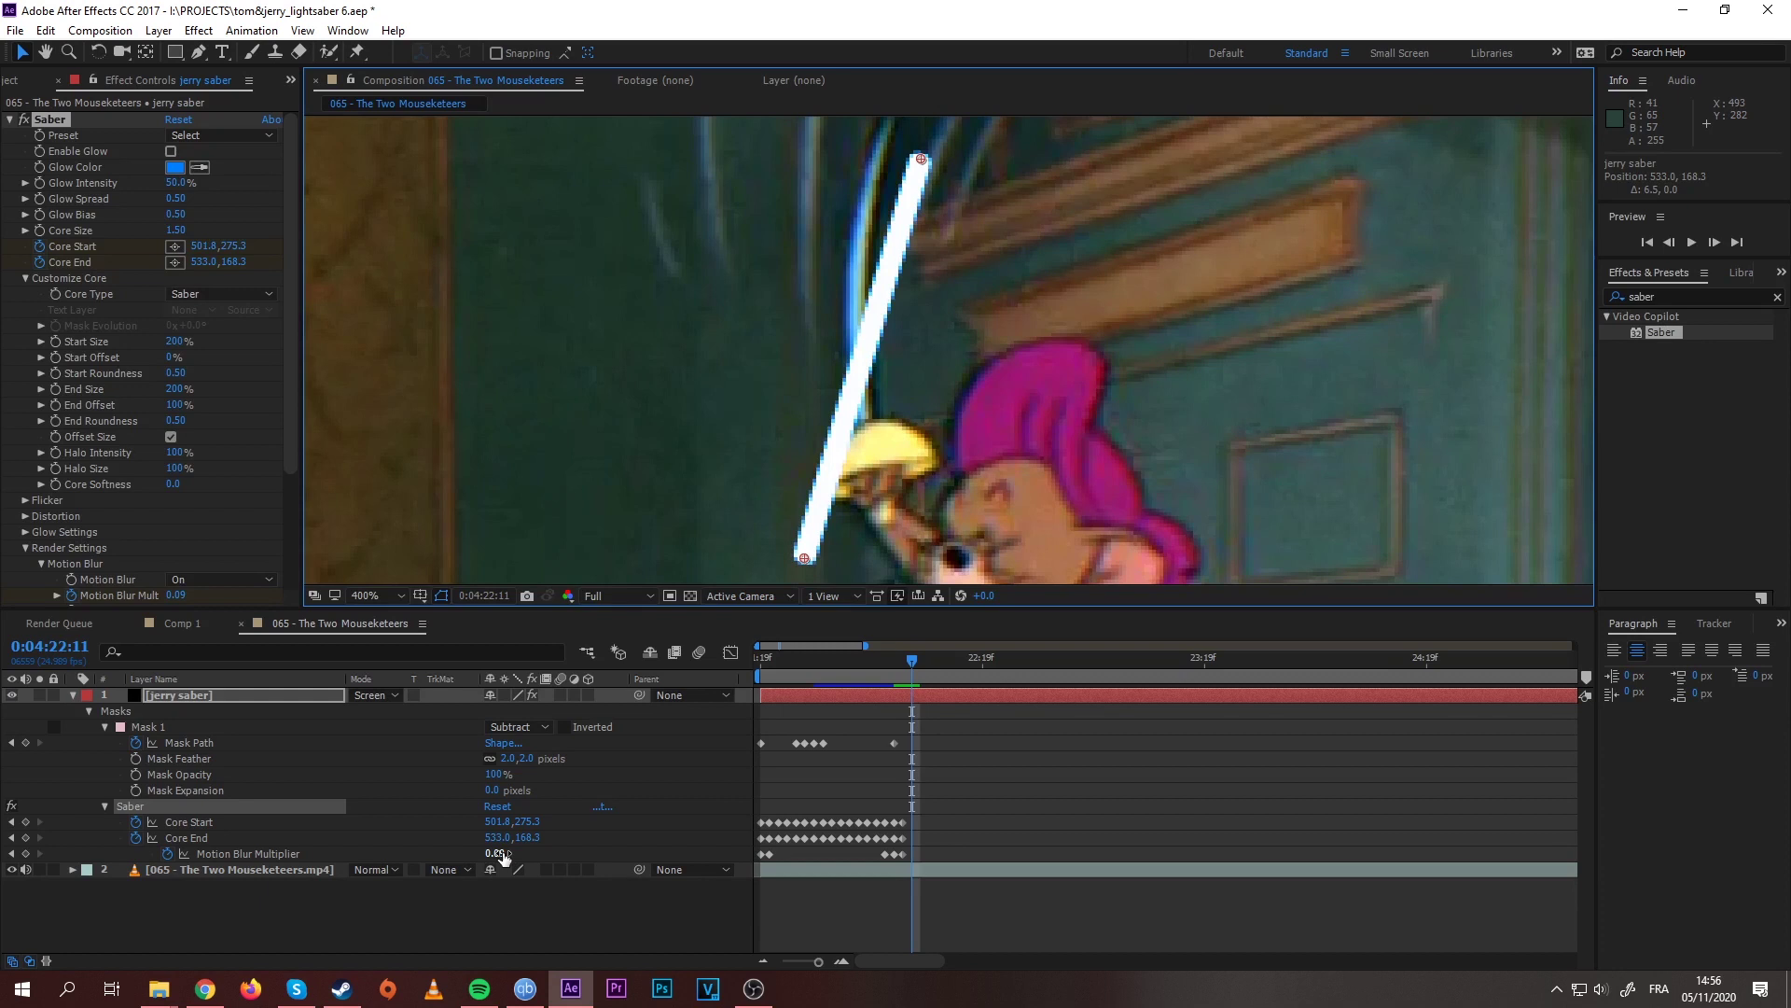
left_click_drag(504, 857, 368, 844)
left_click_drag(804, 558, 868, 432)
scroll(868, 432, "up", 3)
left_click_drag(918, 310, 819, 167)
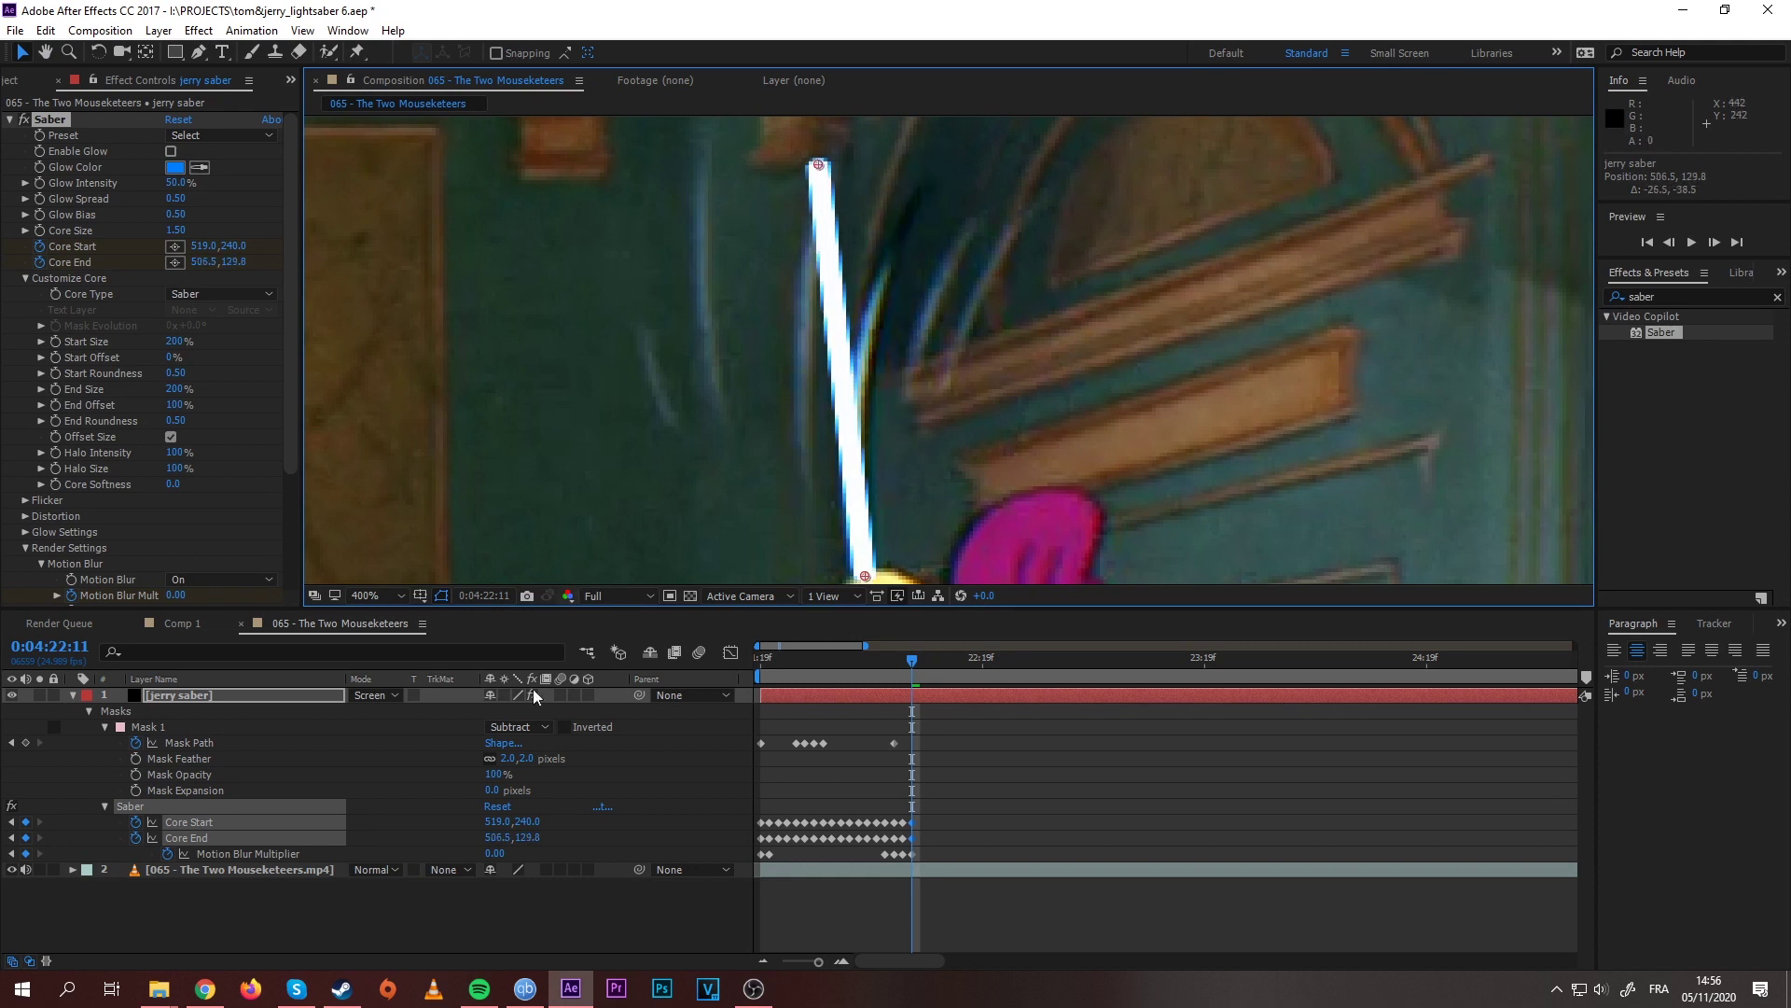
Step: Set Motion Blur Multiplier to 0.62 at frame 0:04:22:11 and check the widened blade against the sword's blur
left_click_drag(495, 853, 541, 853)
key("h")
left_click_drag(961, 467, 984, 392)
key("v")
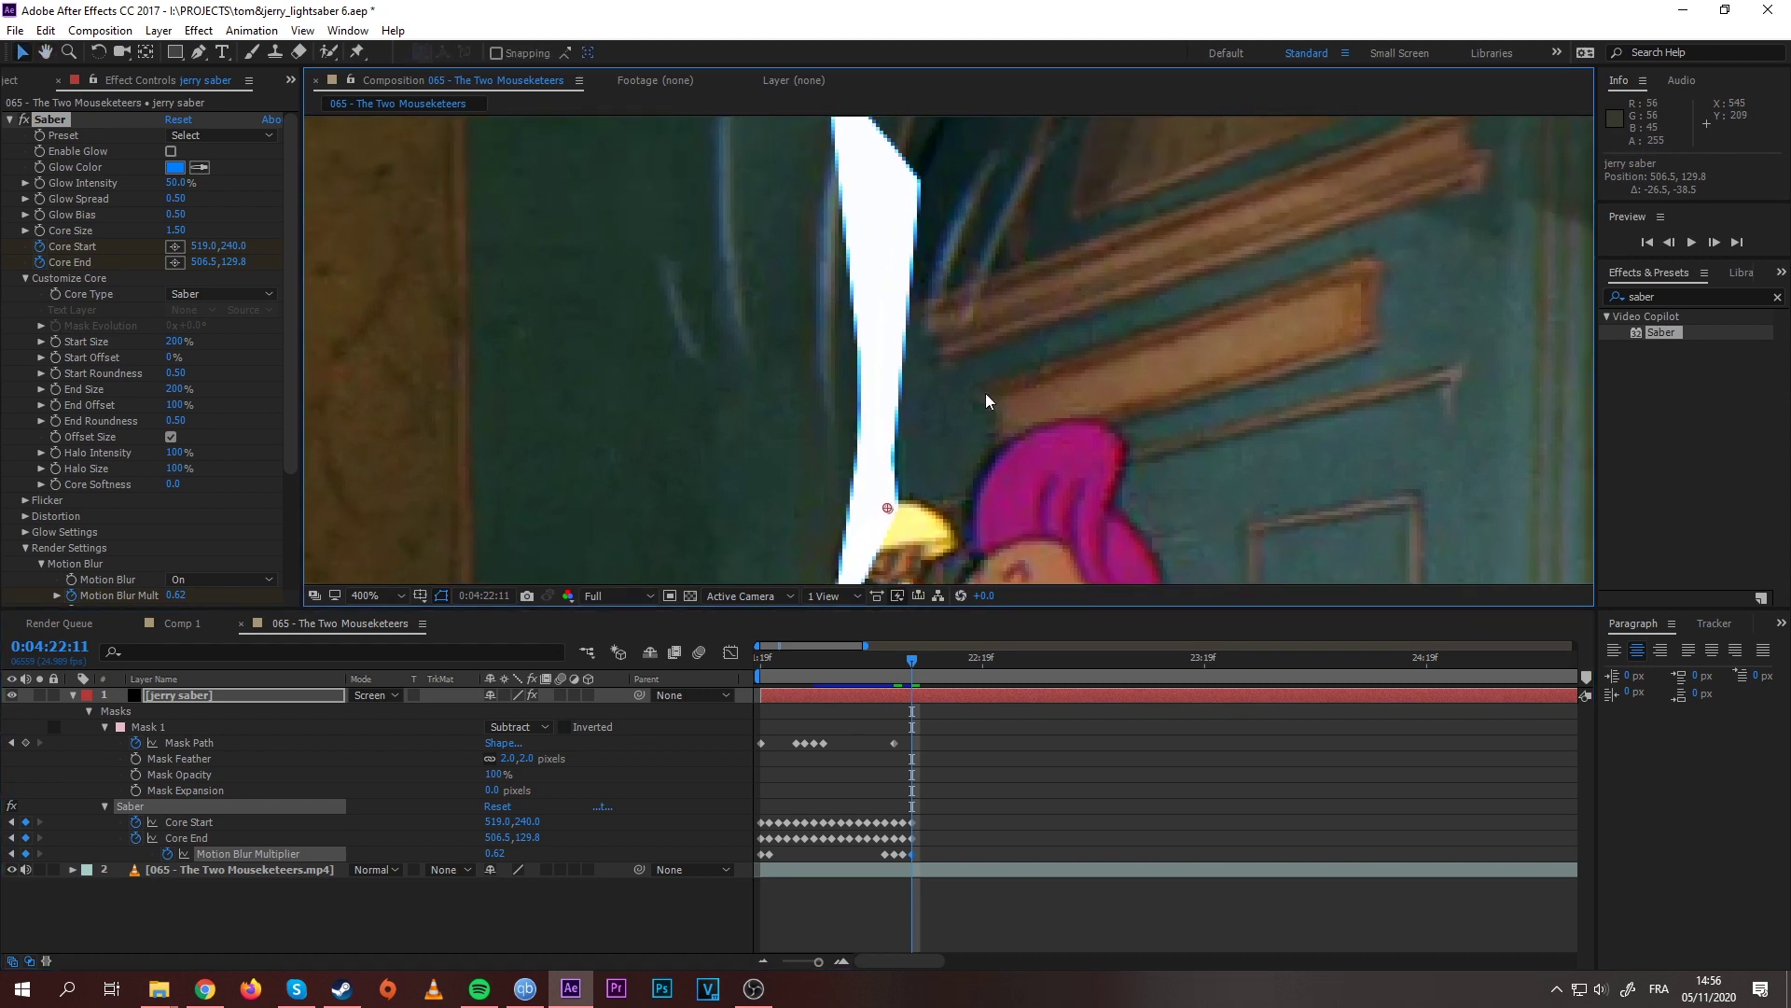
scroll(959, 392, "up", 2)
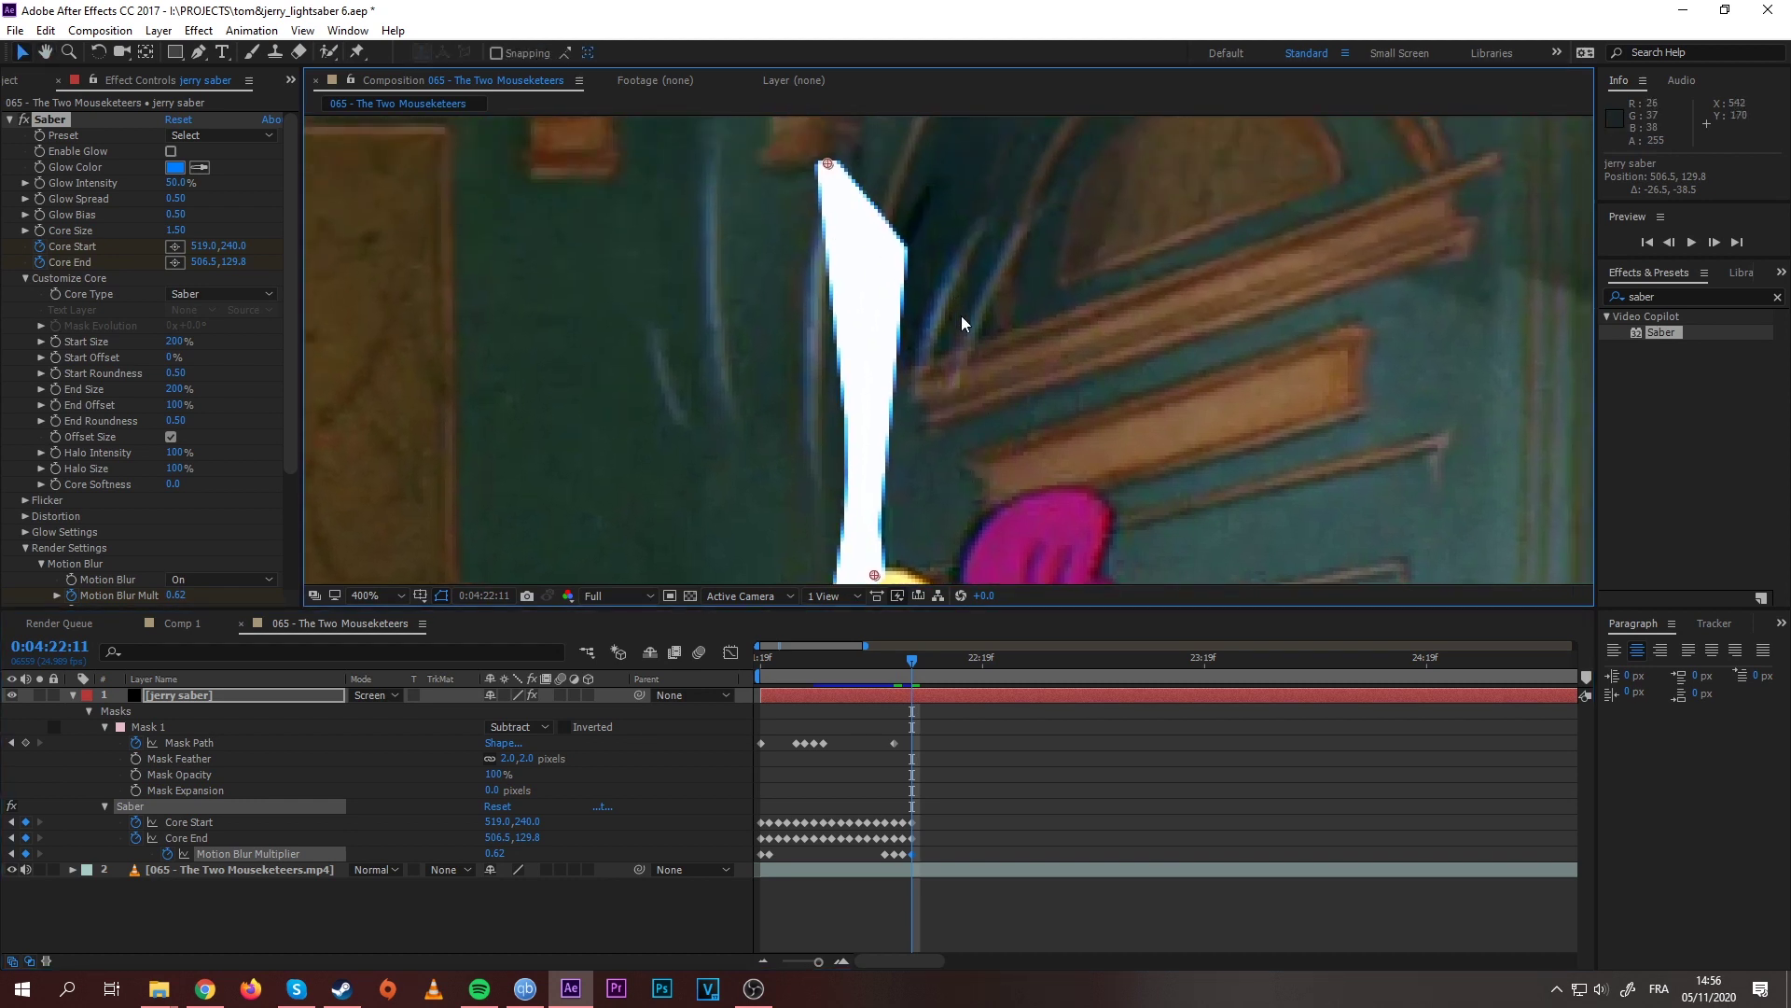
Step: At frame 0:04:22:10, move Core End to about 538.5, 157.5 and compare the blade with the previous frame
key("Page_Up")
left_click_drag(927, 308, 957, 268)
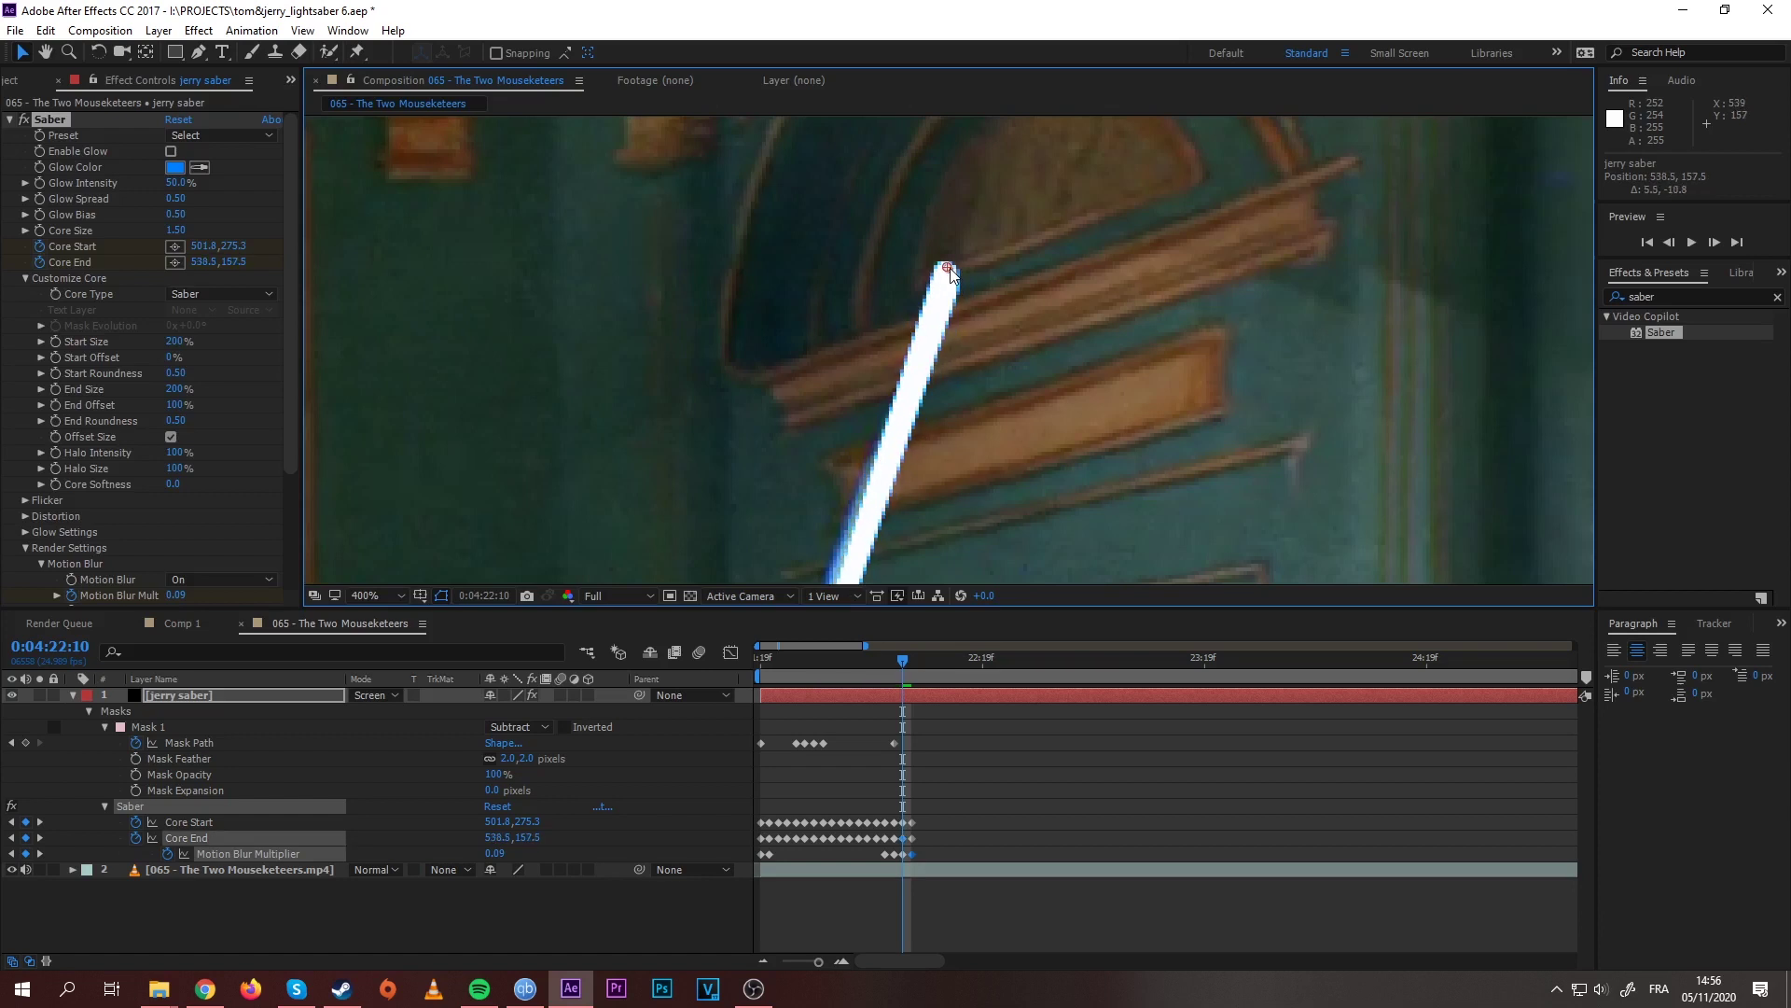
mouse_move(1004, 472)
left_mouse_down()
mouse_move(1020, 376)
mouse_move(1014, 491)
left_mouse_up()
key("Page_Up")
key("Page_Down")
Step: At frame 0:04:22:11, nudge Core End to 507.5, 129.5 and set Motion Blur Multiplier to 0.56
key("Page_Down")
left_click_drag(831, 129, 833, 134)
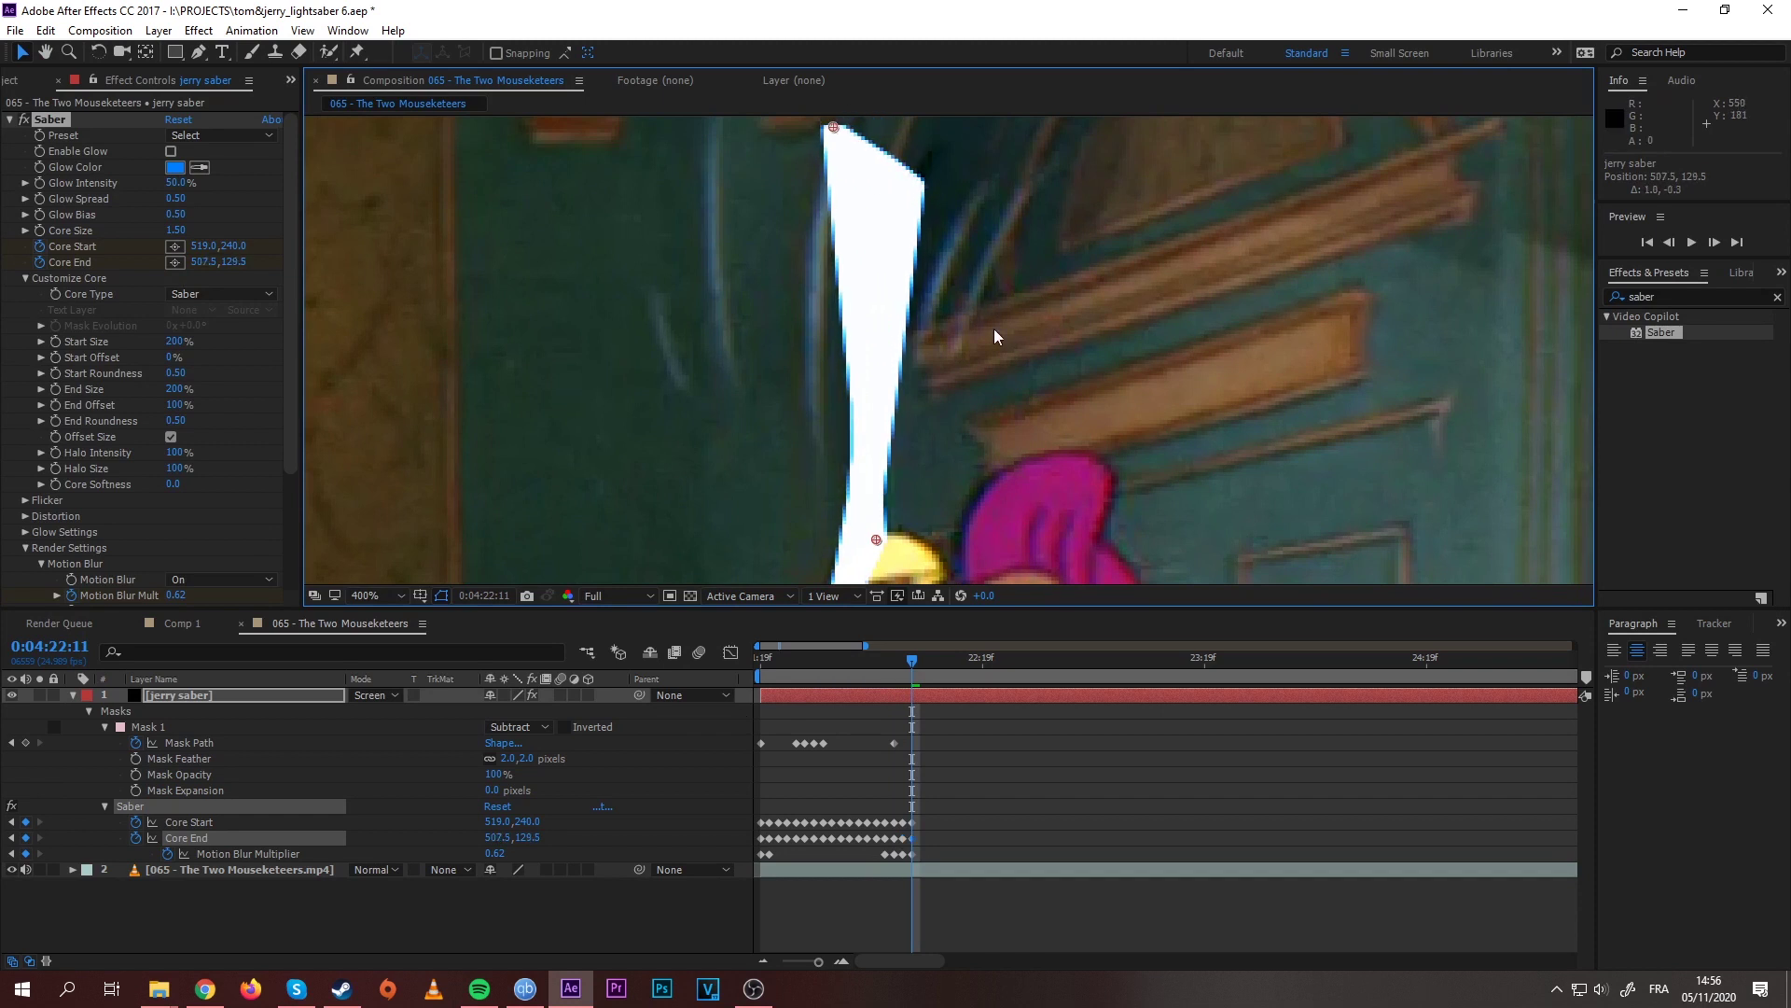
left_click_drag(493, 860, 483, 860)
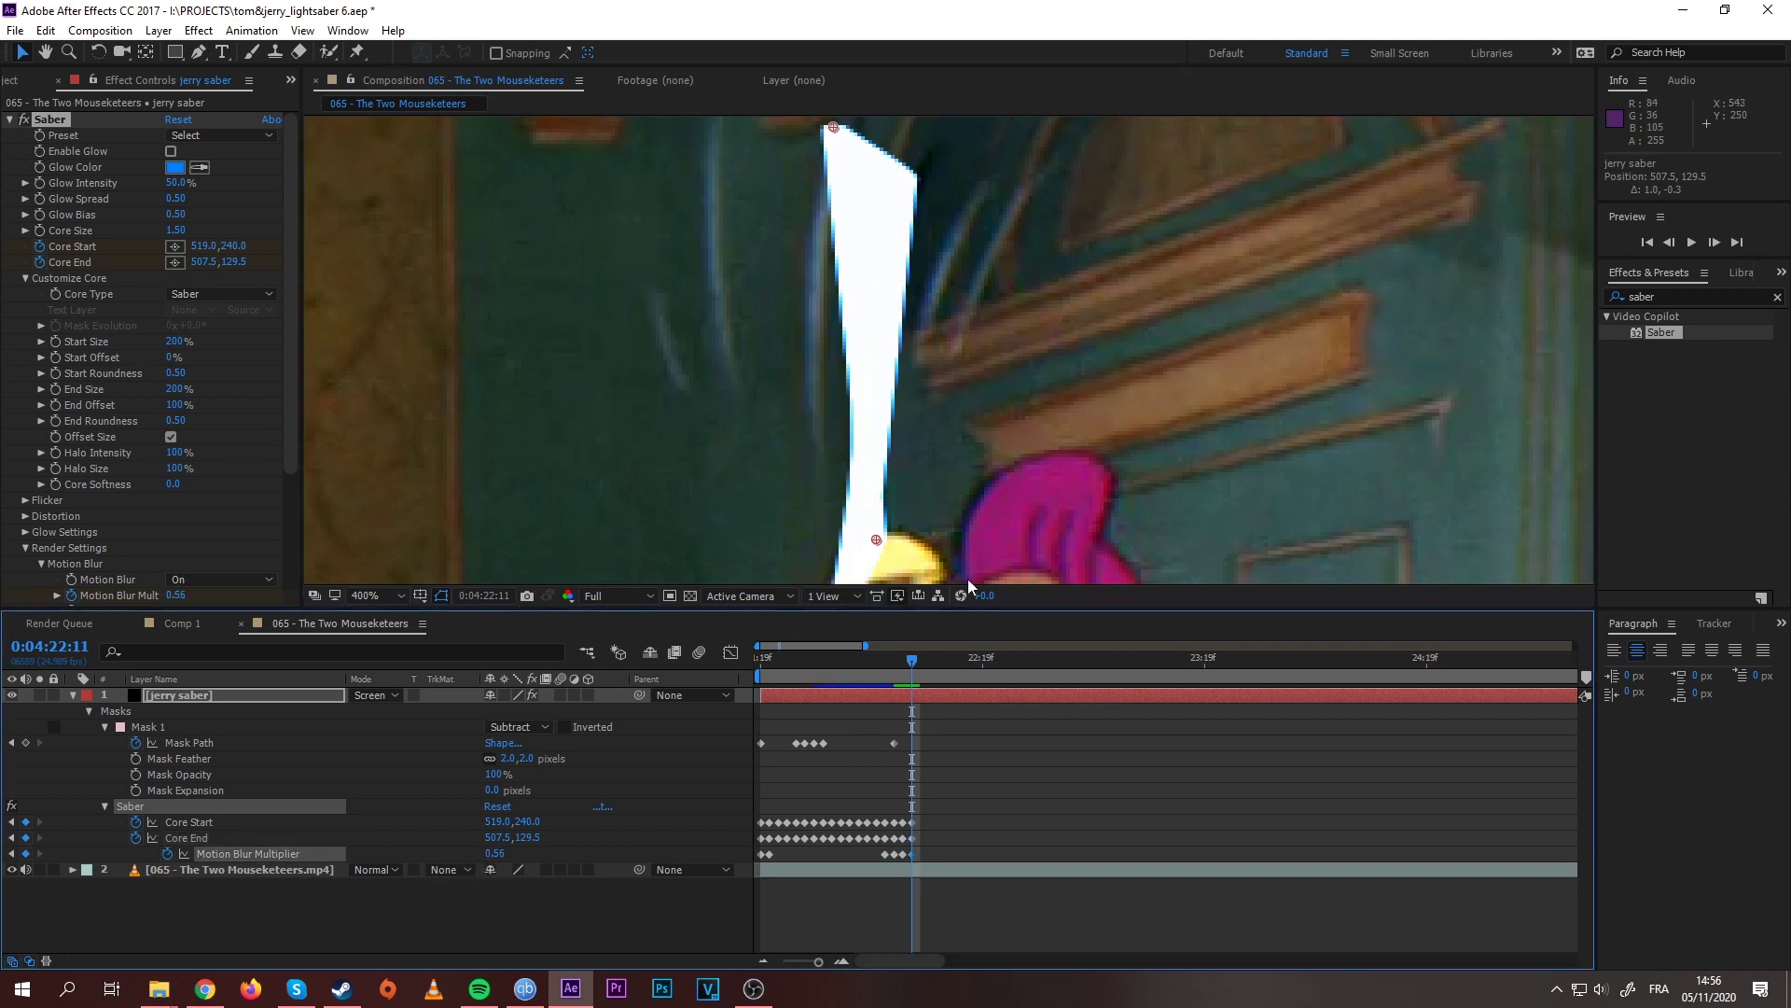
Step: At frame 0:04:22:12, place Core Start at about 509.5, 231 and Core End at about 413, 288, with Motion Blur Multiplier 0.04
key("Page_Down")
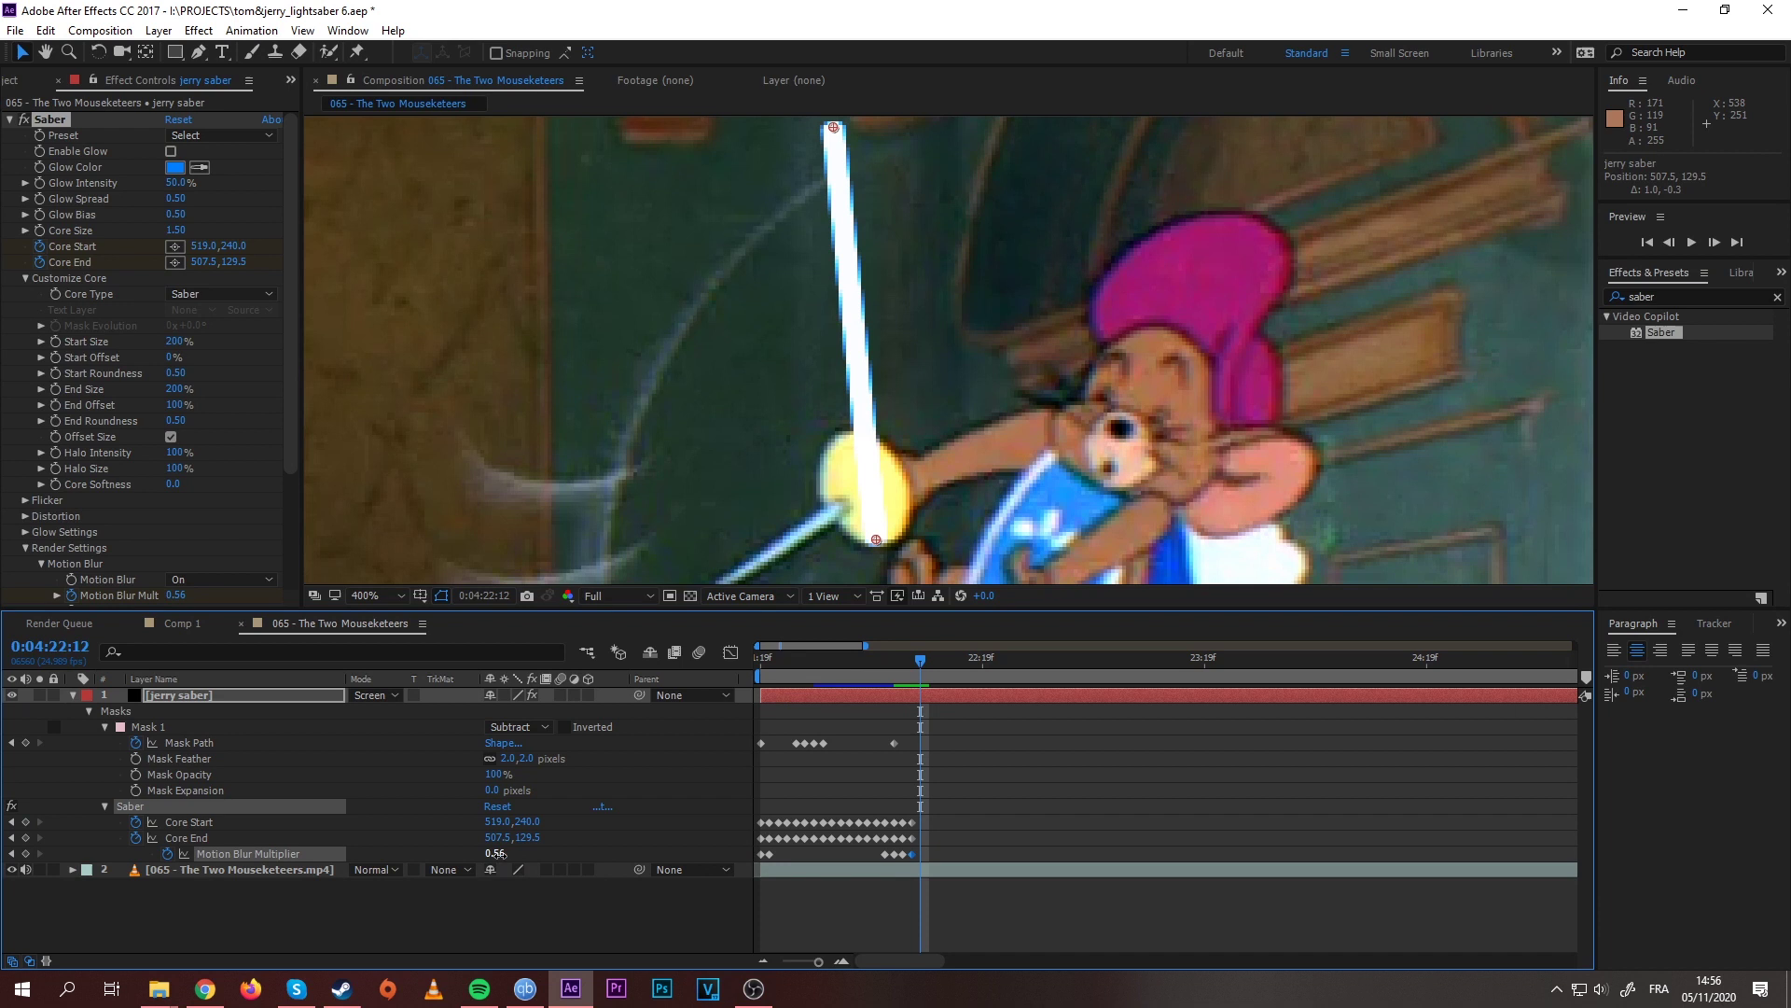
left_click_drag(994, 440, 1199, 169)
left_click_drag(1083, 276, 888, 376)
key("comma")
key("comma")
key("period")
key("period")
mouse_move(706, 452)
left_mouse_down()
mouse_move(691, 407)
mouse_move(688, 455)
left_mouse_up()
left_click_drag(494, 852, 500, 852)
left_click_drag(685, 455, 678, 452)
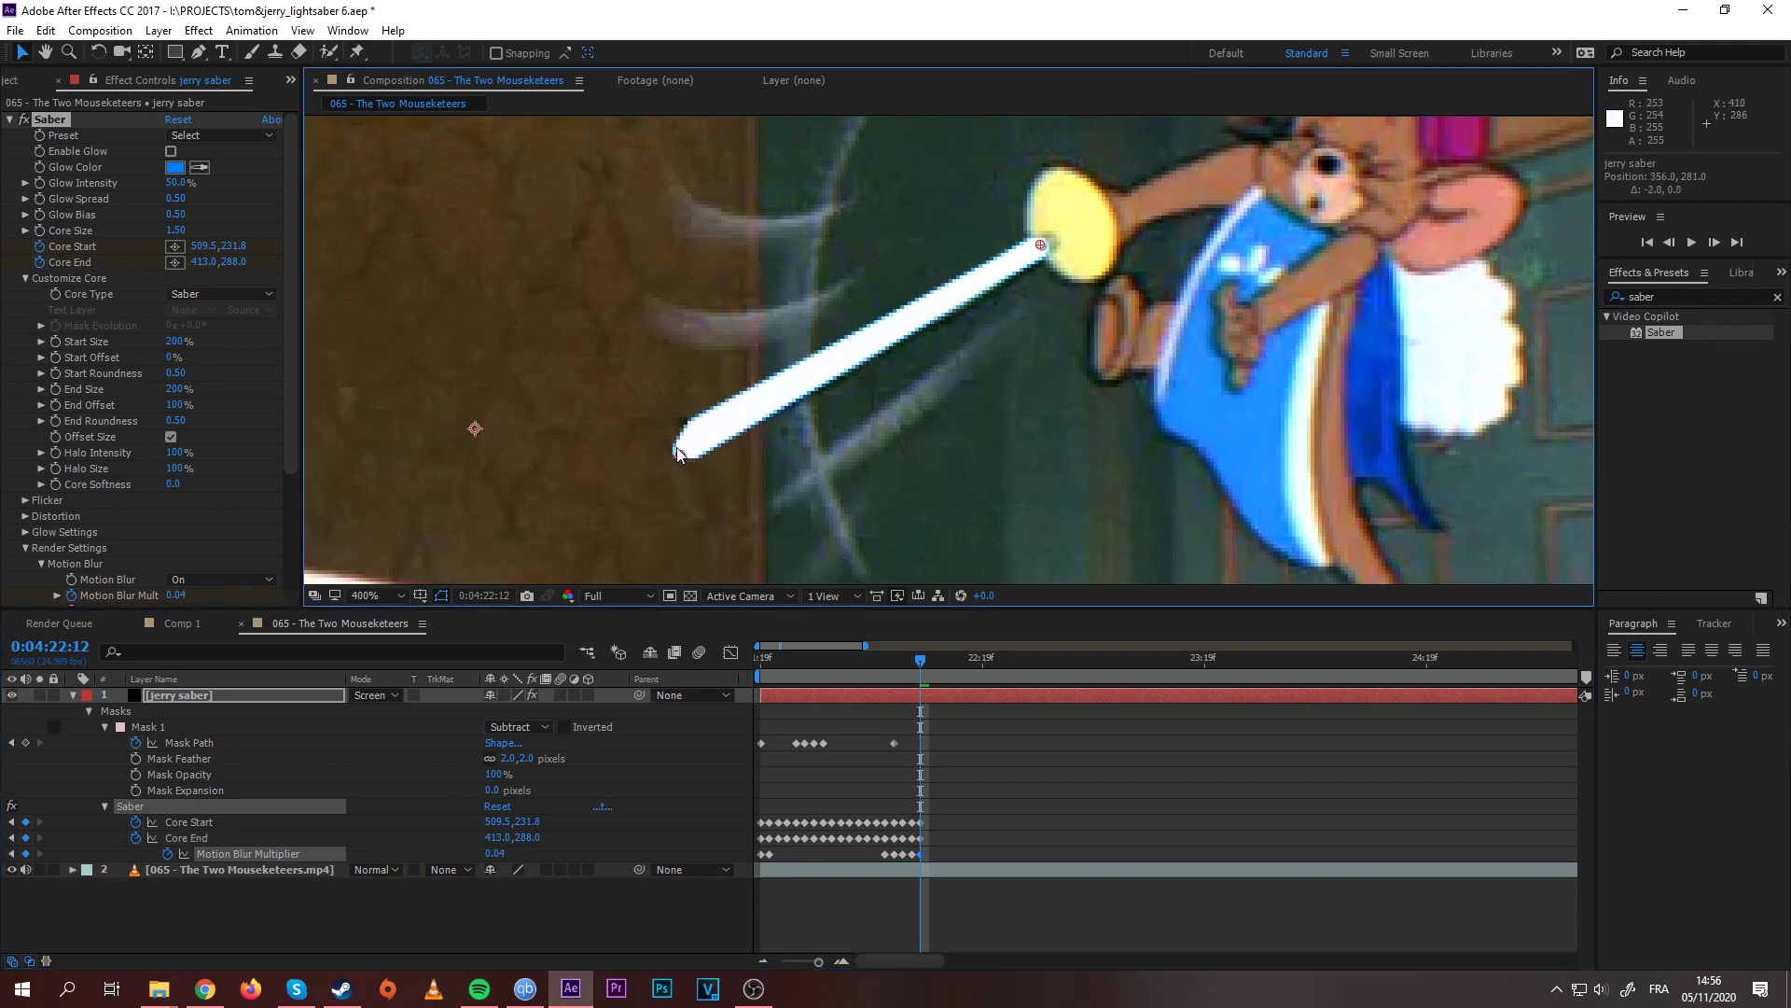
key("ctrl+z")
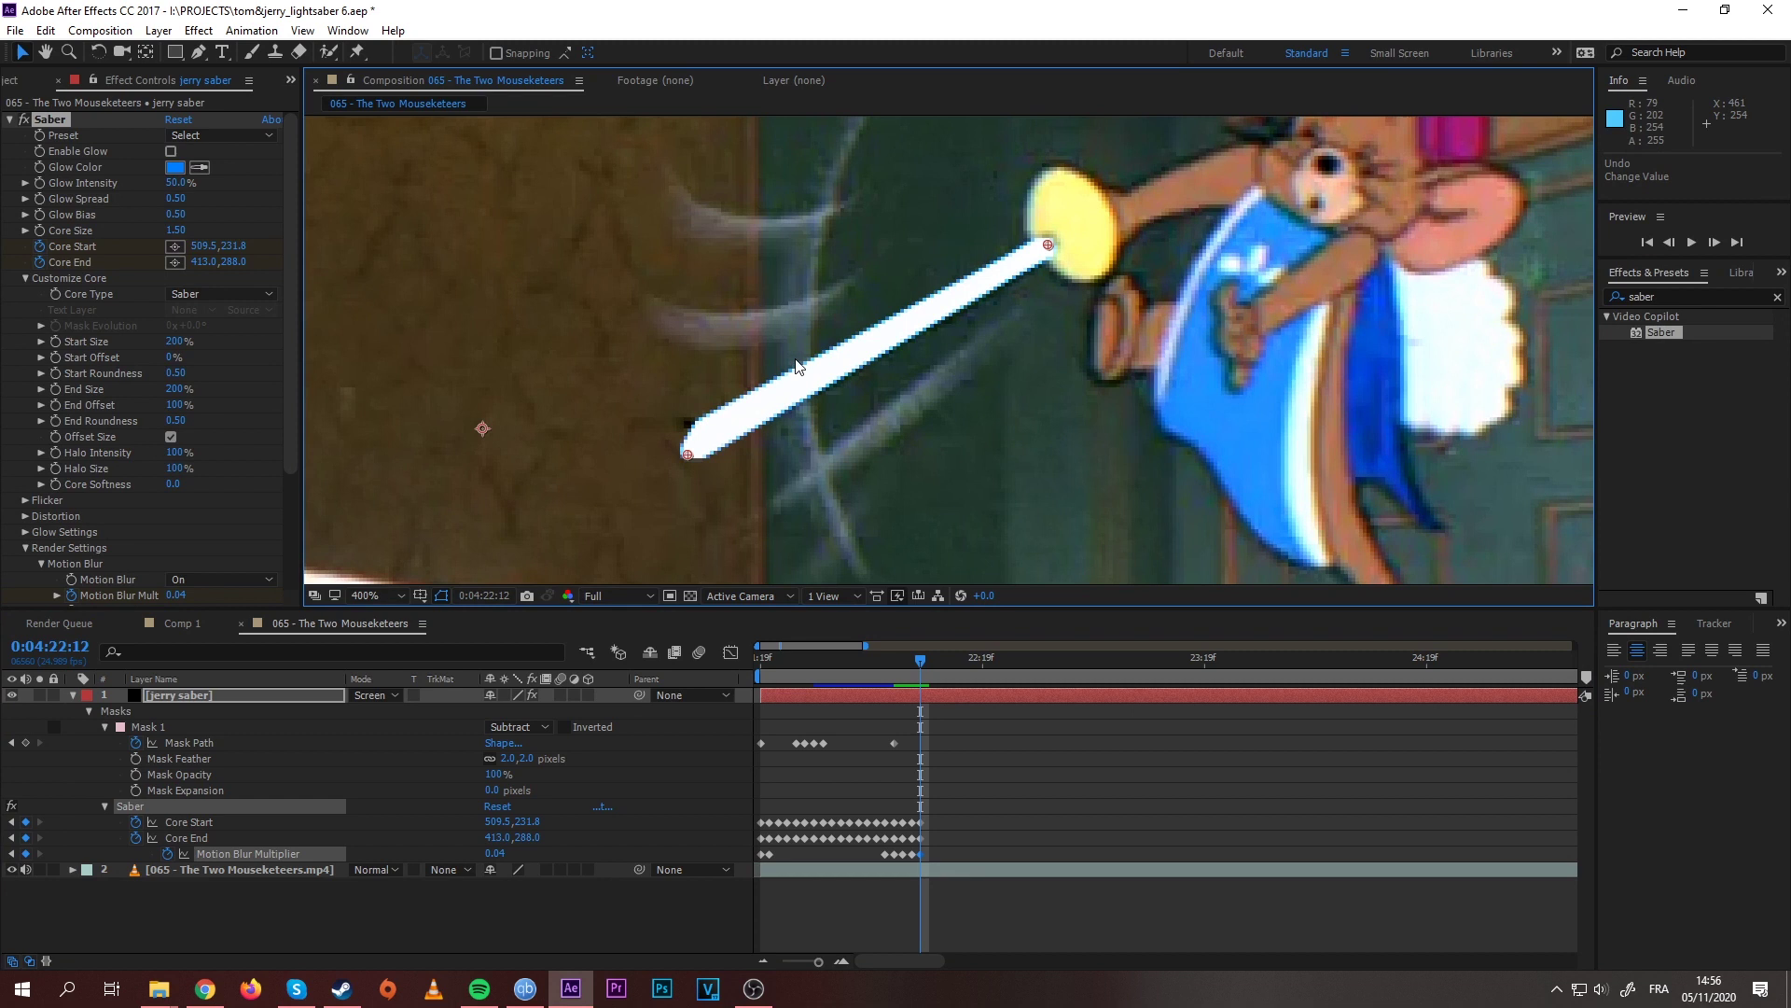
left_click_drag(563, 434, 634, 443)
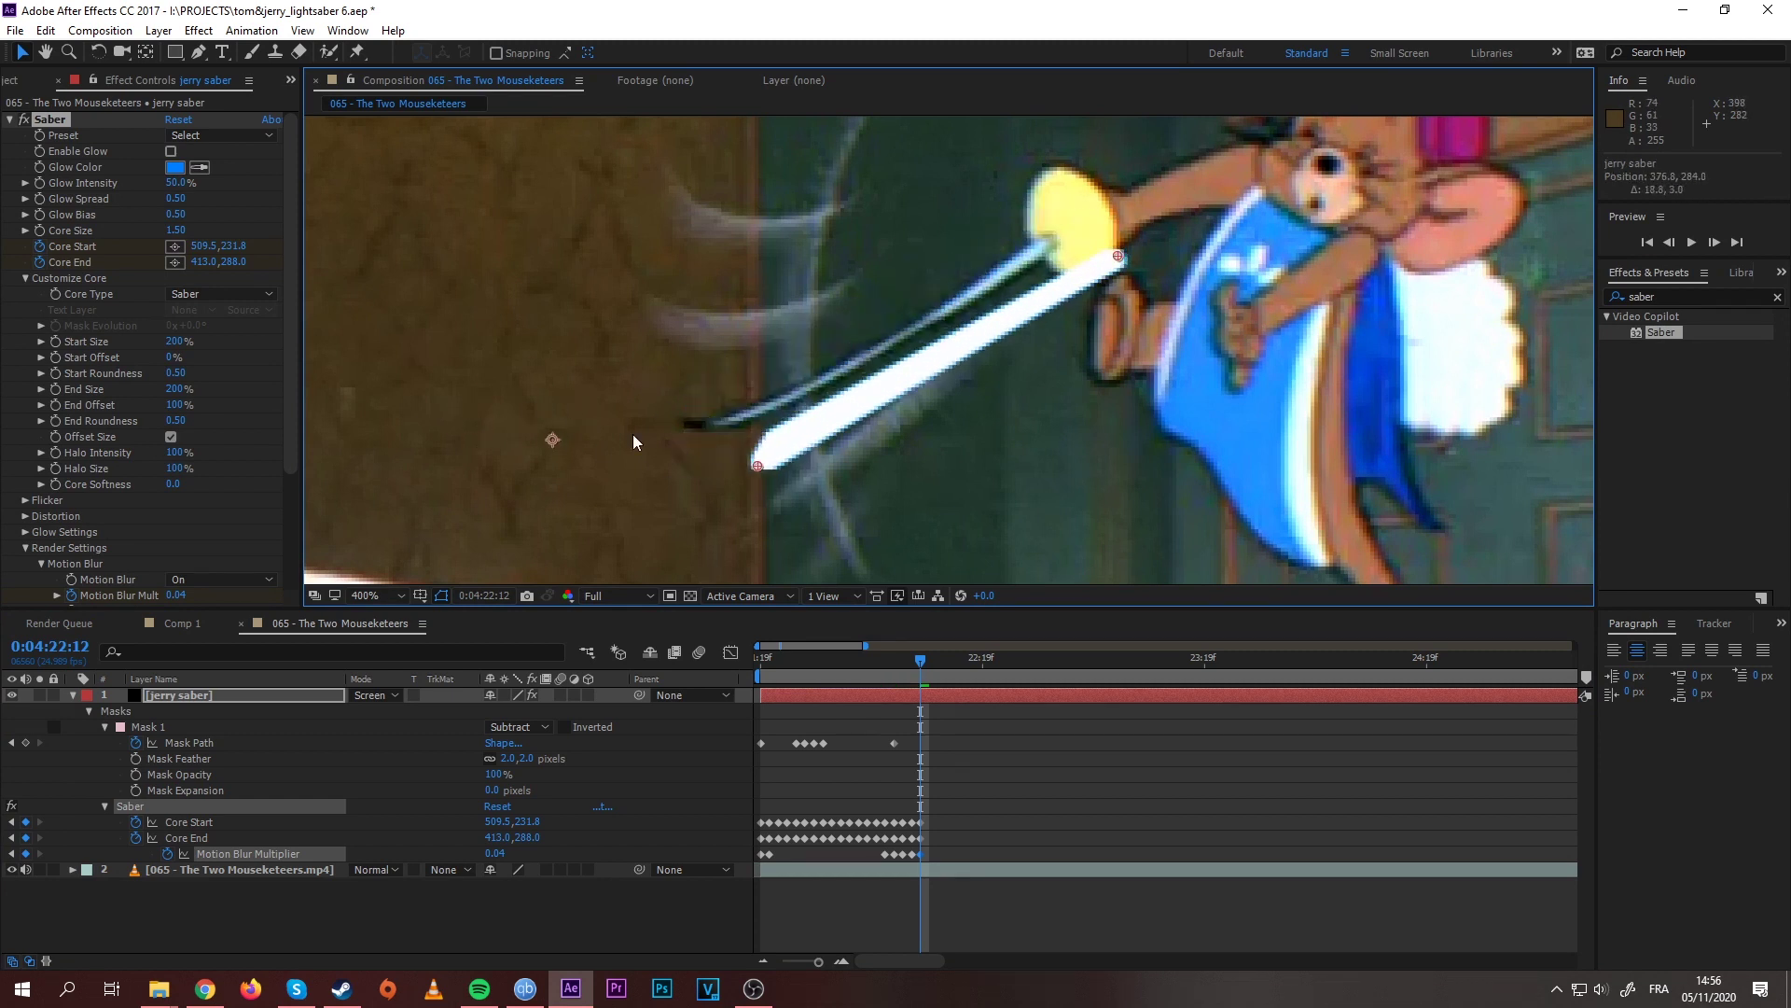
key("ctrl+z")
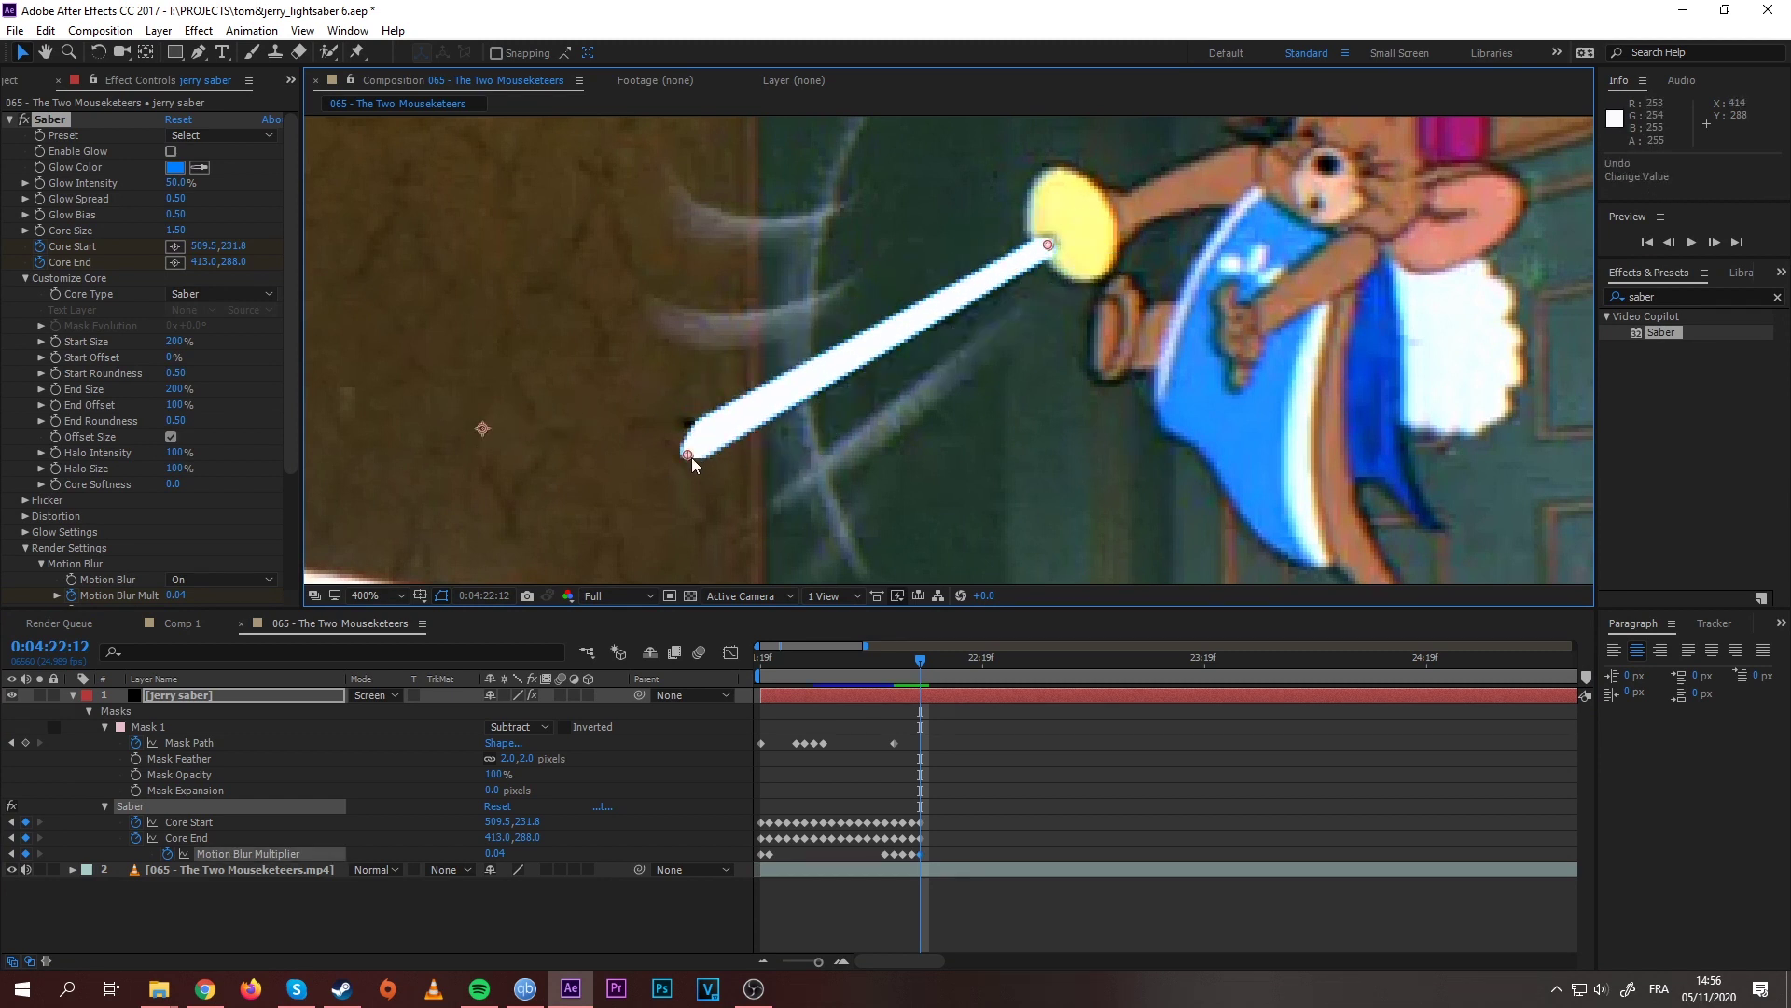
Step: Nudge Core End to about 409.8, 288.8 at frame 0:04:22:12, and line the blade up with the sword at frame 0:04:22:13
left_click_drag(687, 458, 675, 457)
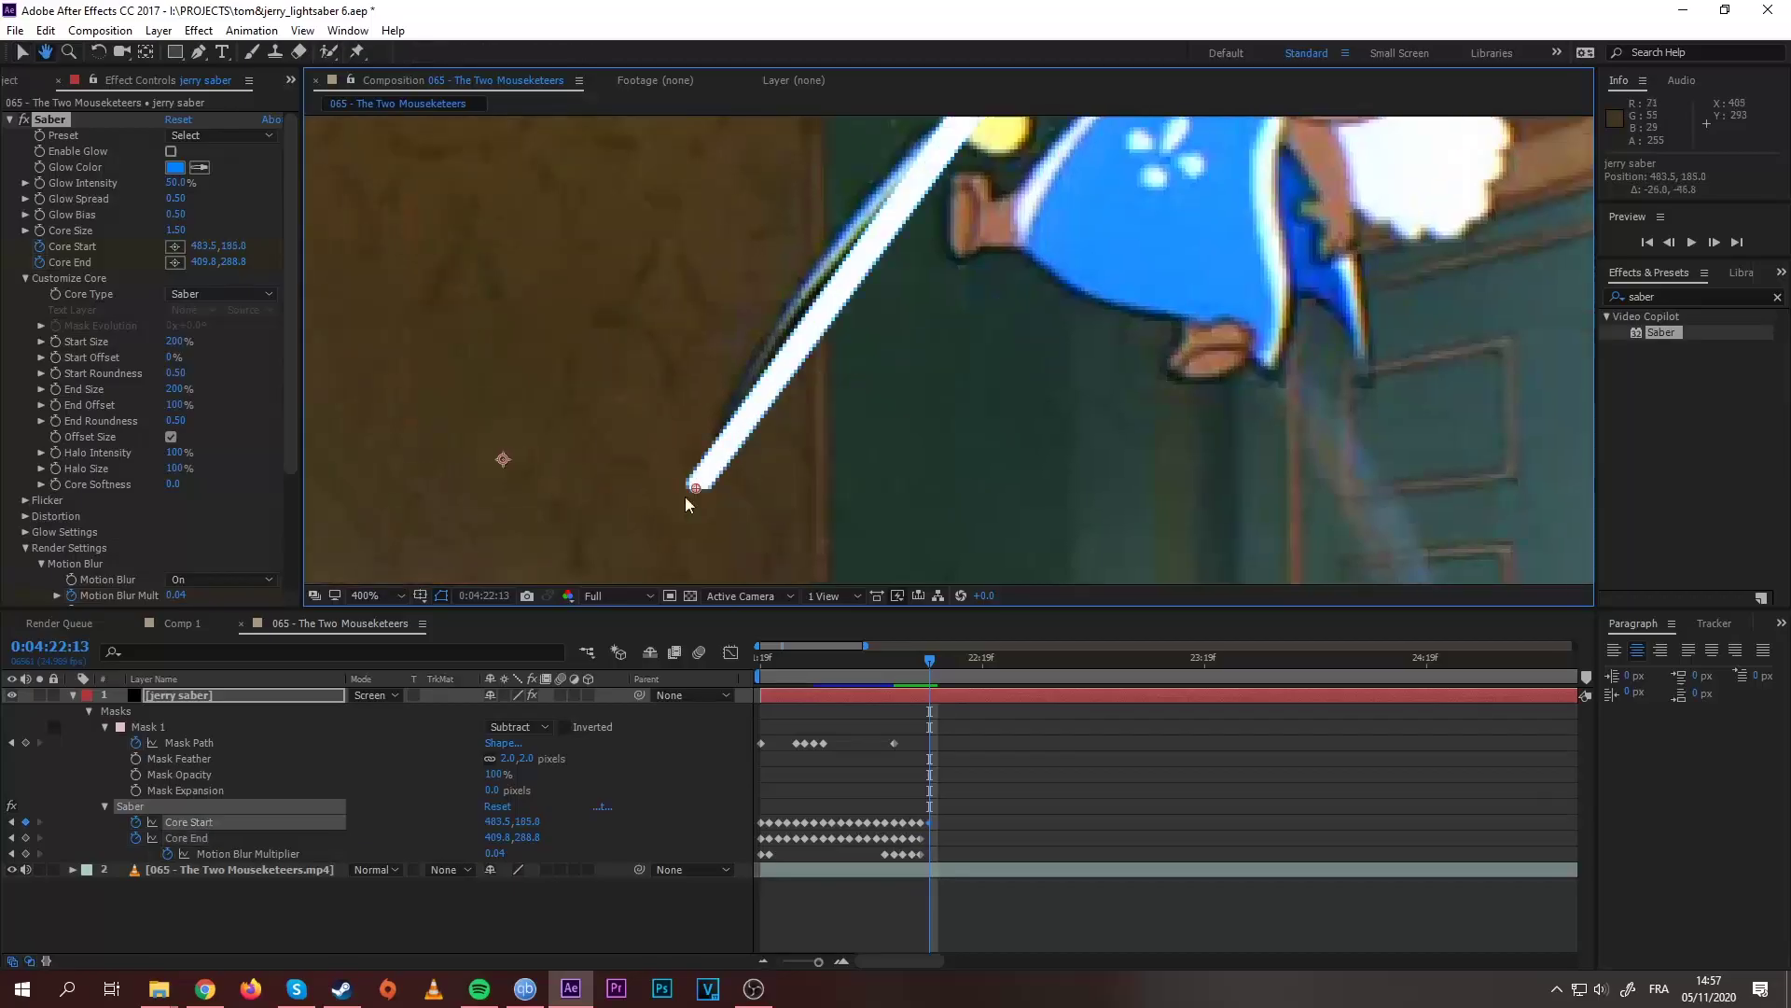
left_click_drag(685, 496, 759, 444)
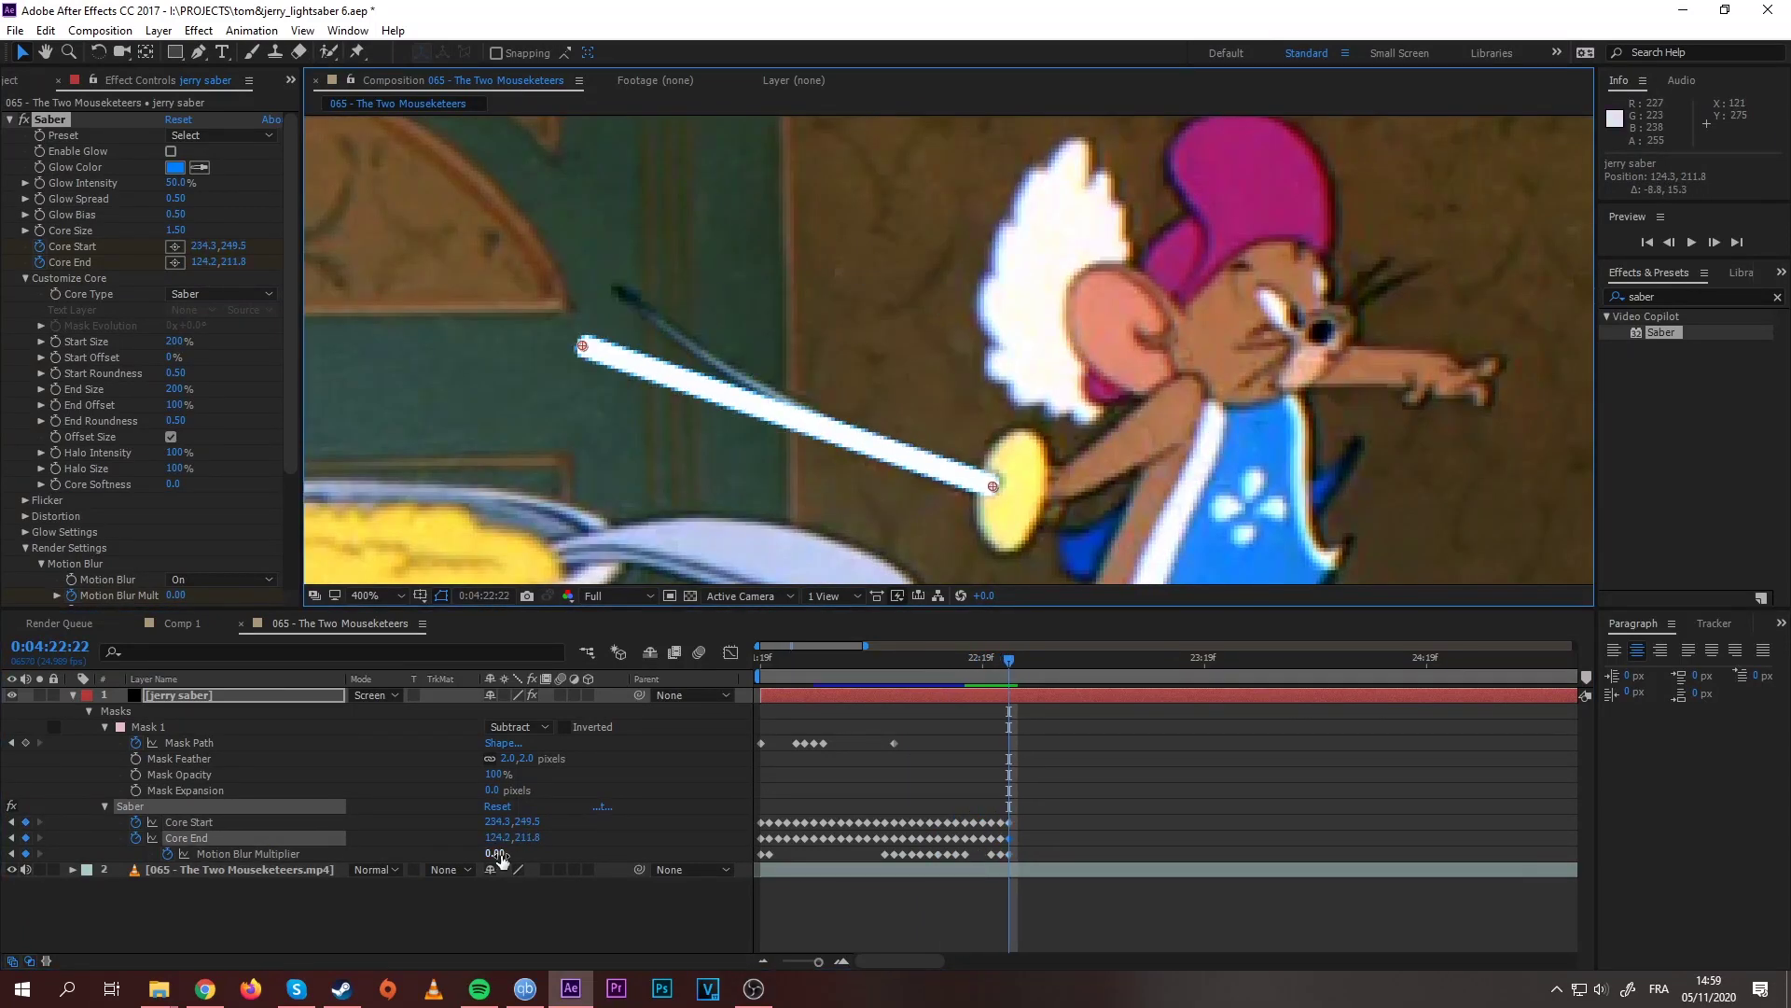
Step: Align the core from frame 0:04:23:11 to 0:04:23:13, finishing with Core Start at 365.8, 242.3 and Core End at about 389.8, 143.8
left_click_drag(839, 377, 965, 433)
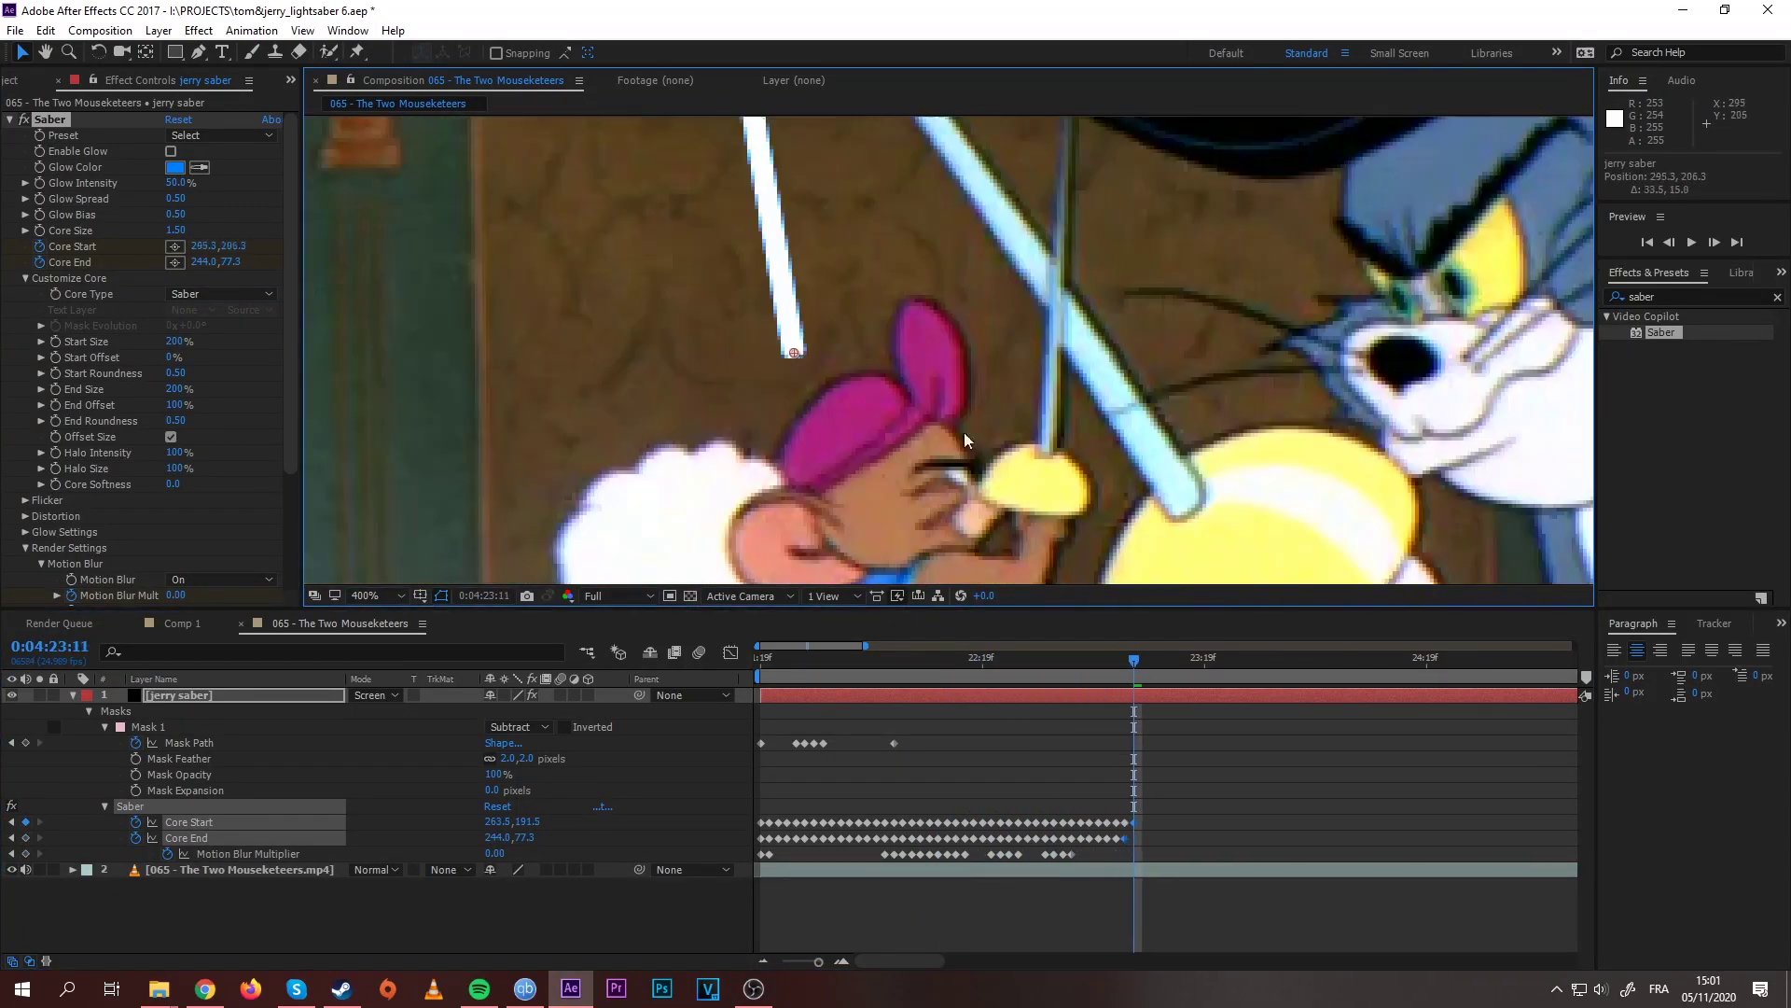
scroll(965, 433, "down", 4)
key("Page_Down")
key("Page_Down")
left_click_drag(960, 203, 975, 217)
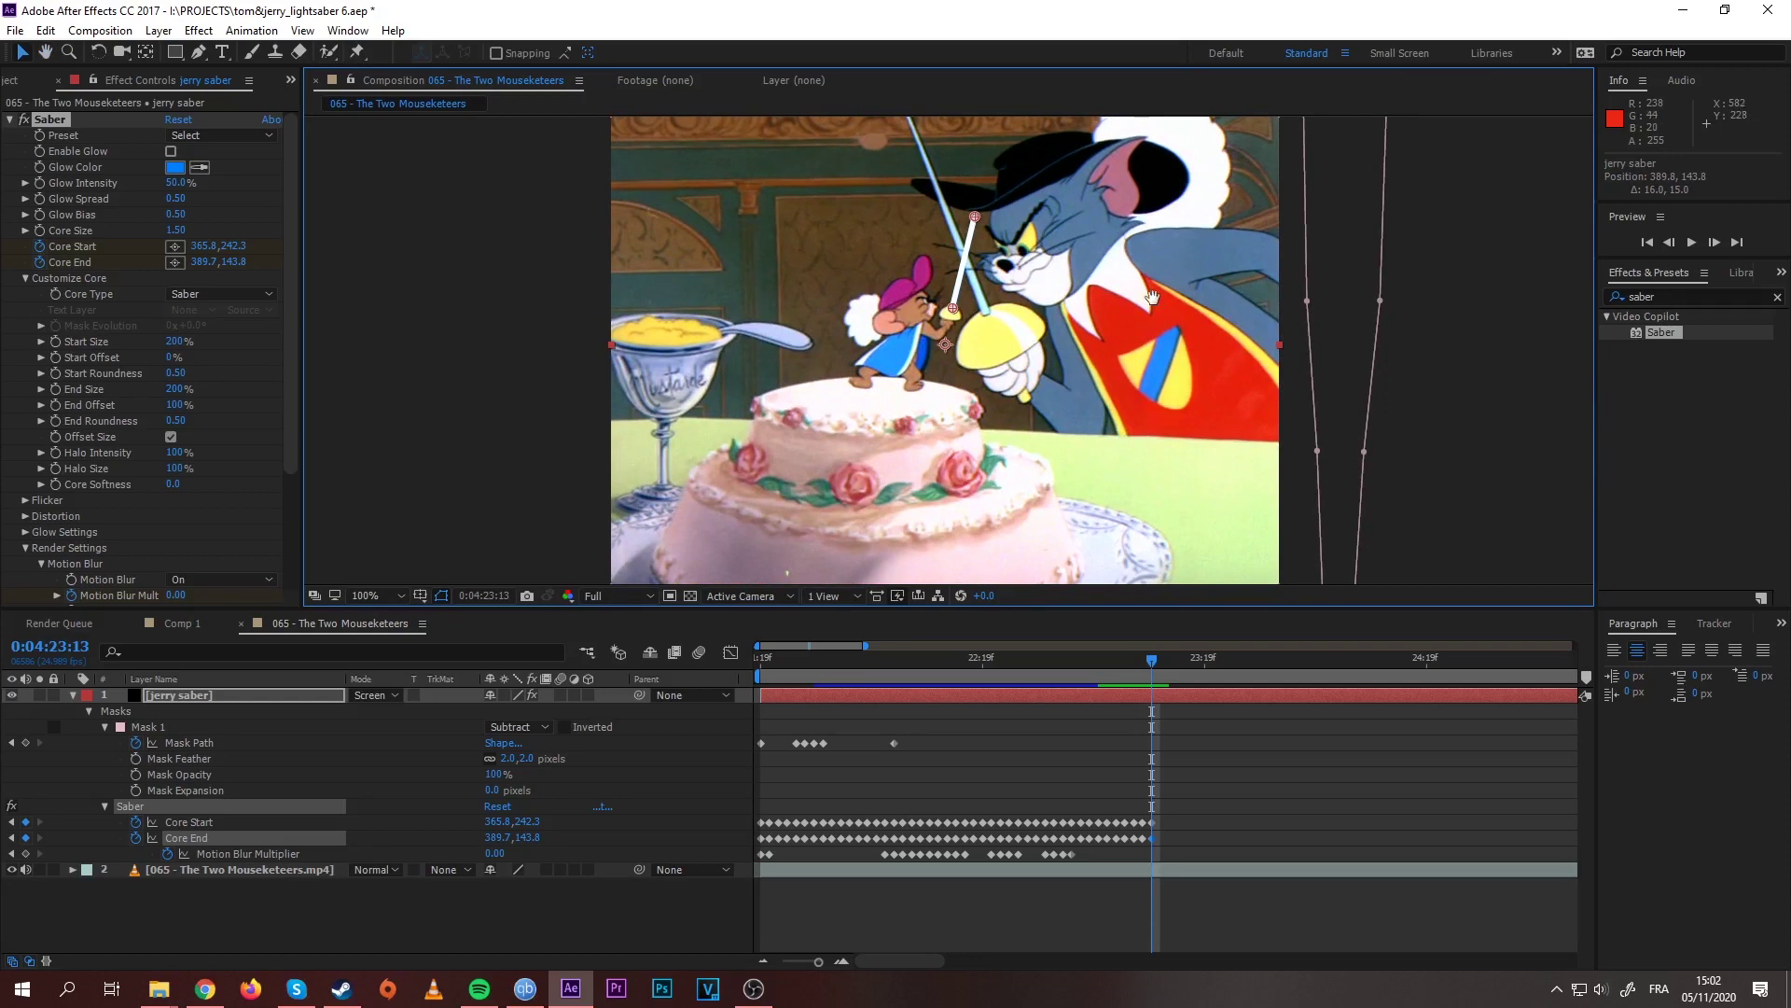
Step: Inspect the blade at frame 0:04:23:13 with nothing selected, and collapse the jerry saber layer's properties
scroll(1153, 297, "up", 2)
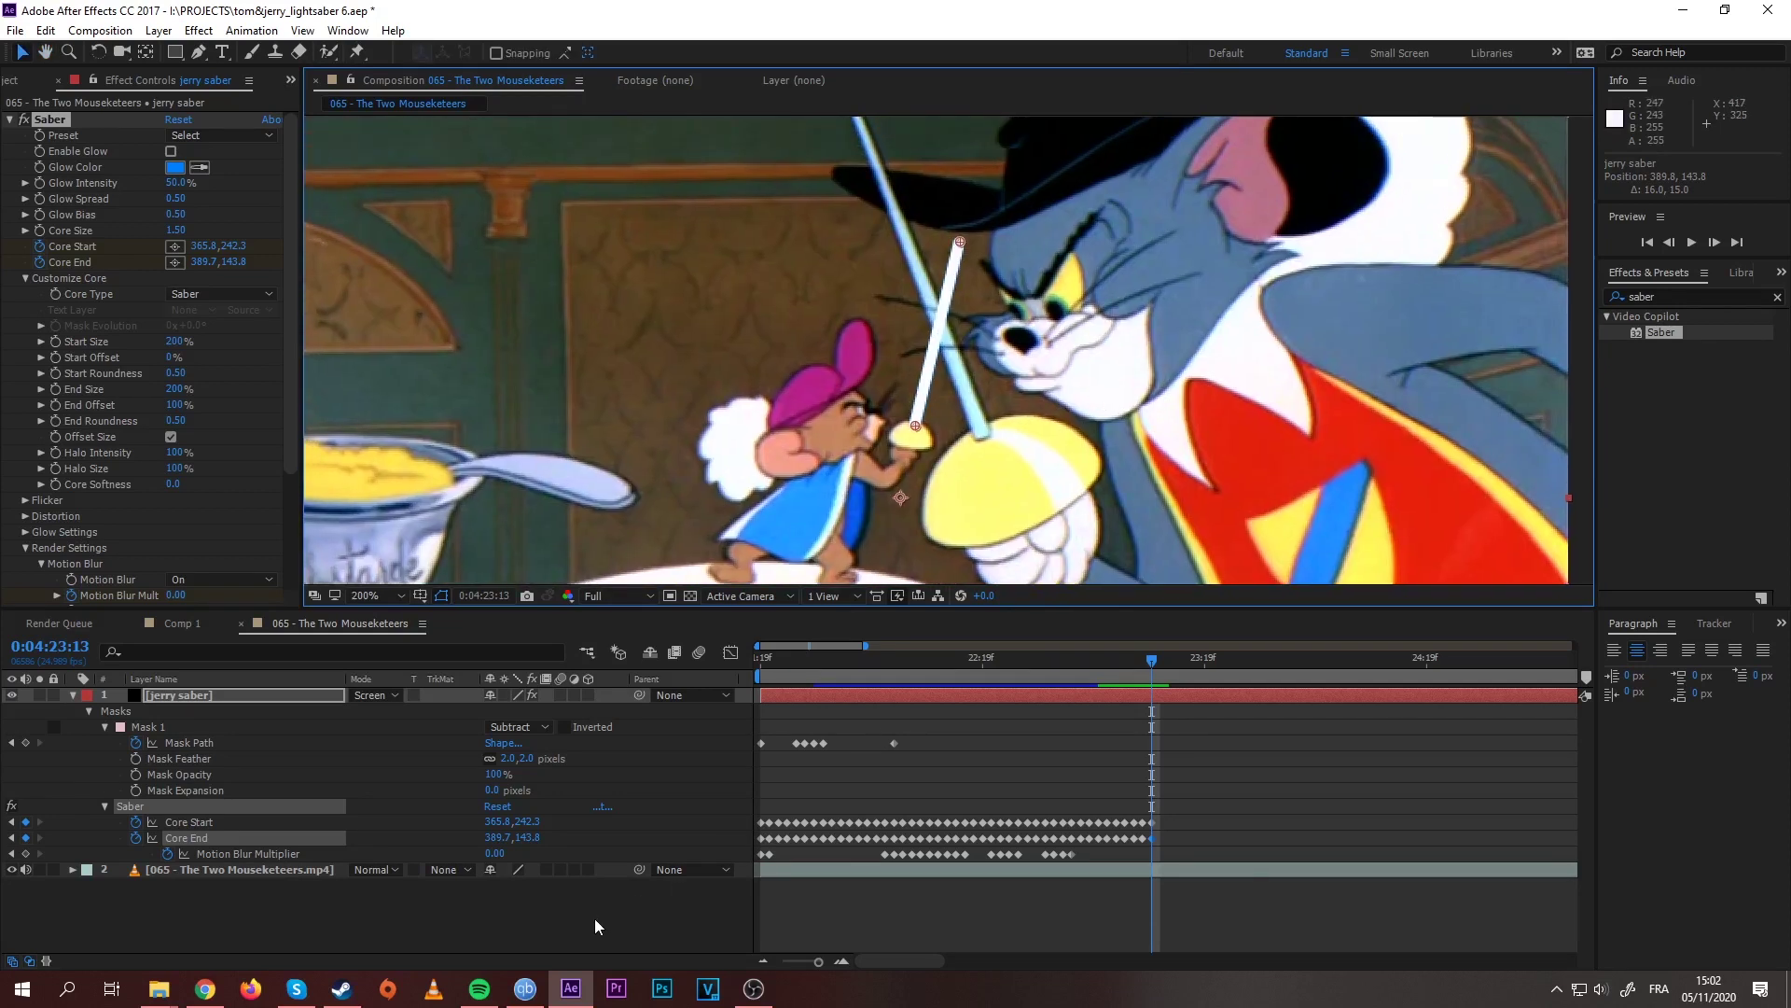
left_click(598, 927)
scroll(820, 436, "down", 2)
scroll(820, 435, "up", 2)
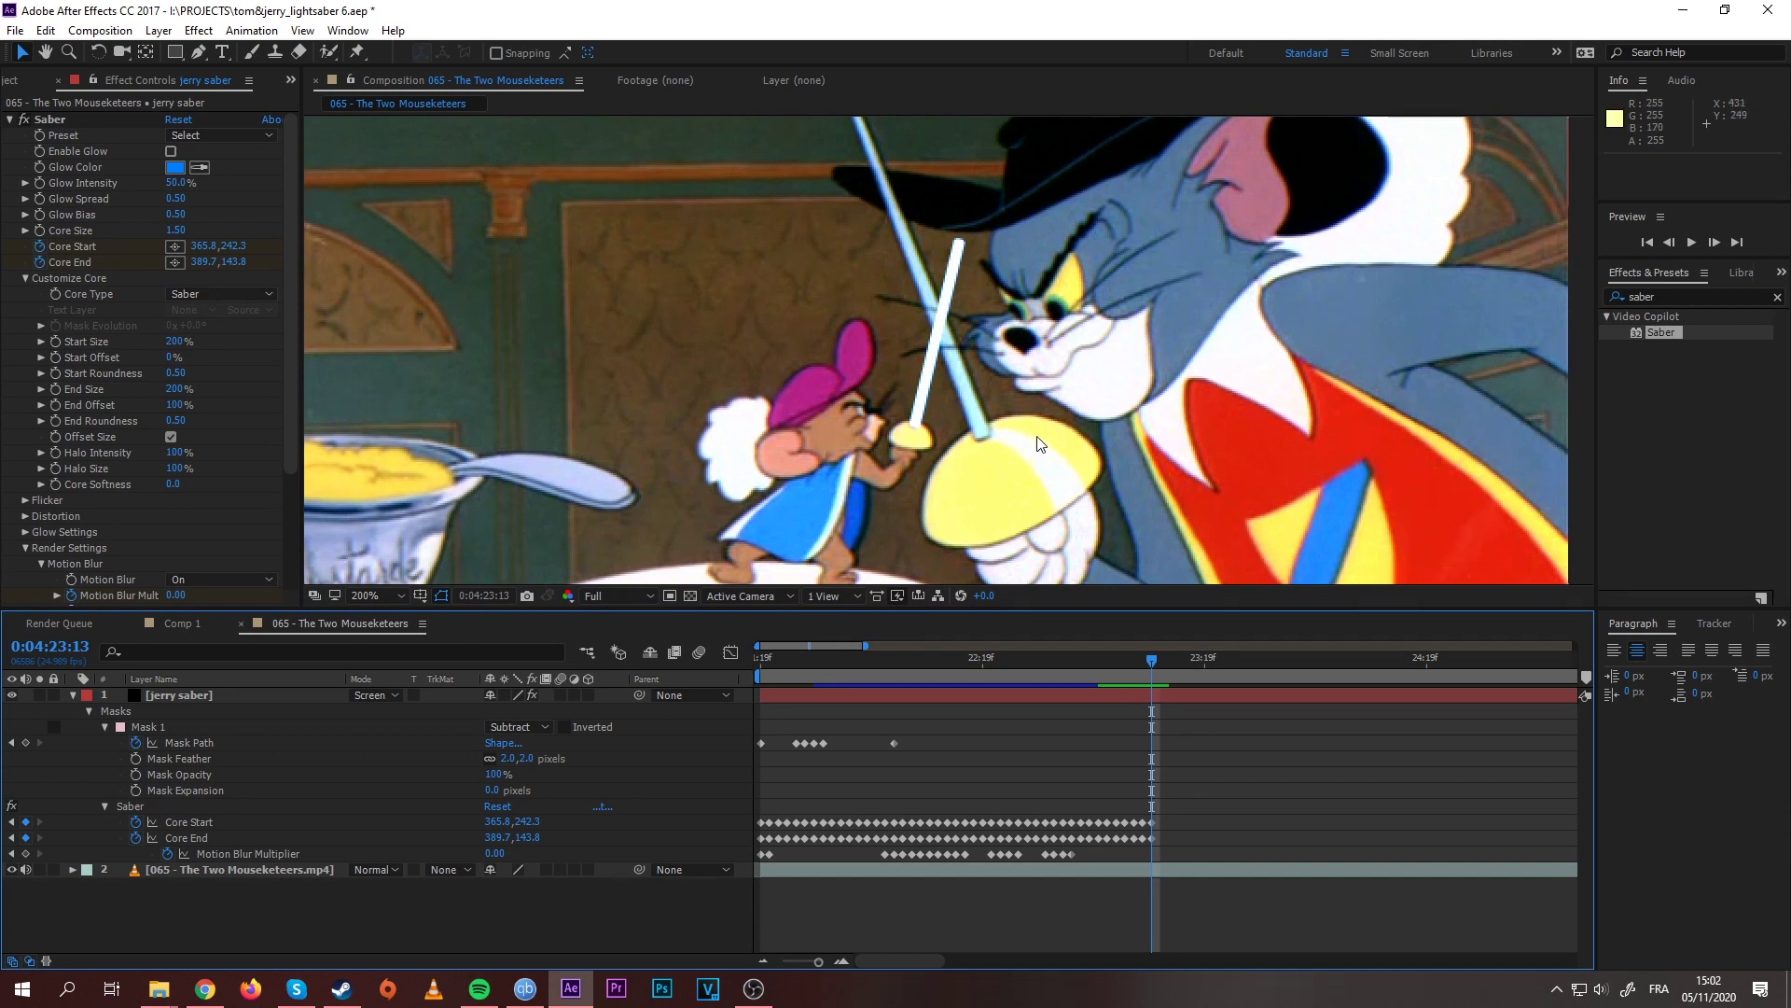
scroll(1045, 374, "down", 1)
scroll(1092, 404, "up", 1)
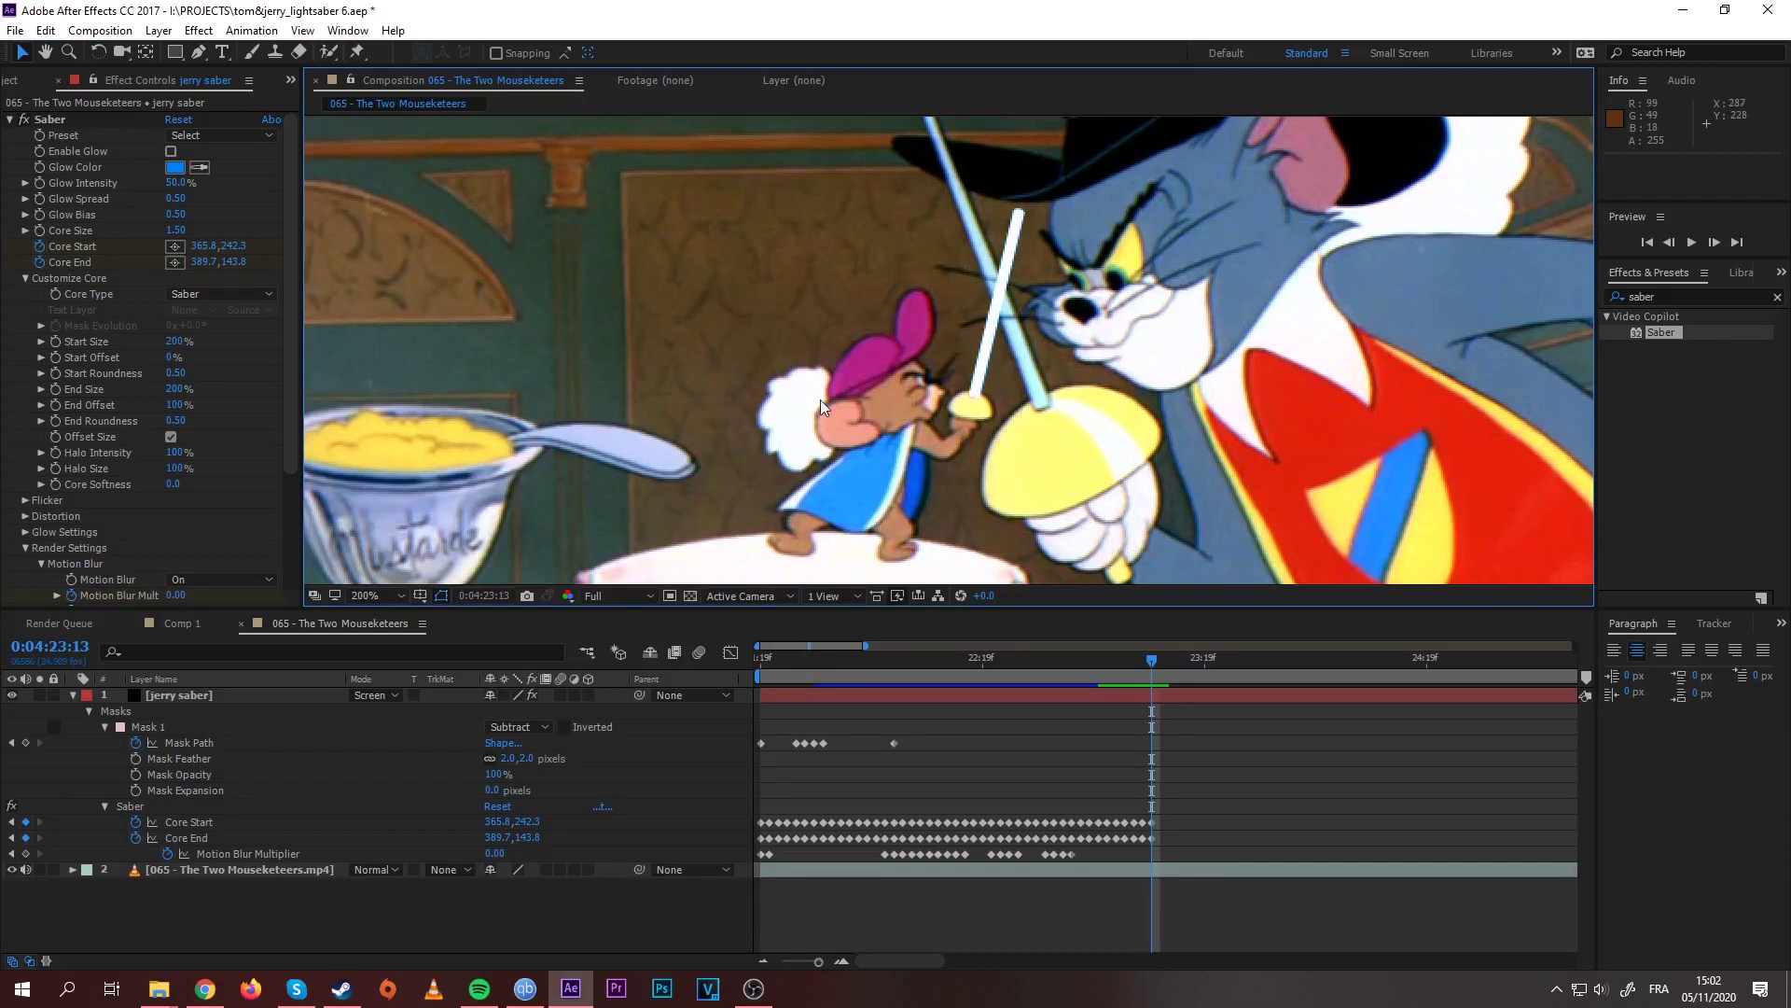
left_click(73, 695)
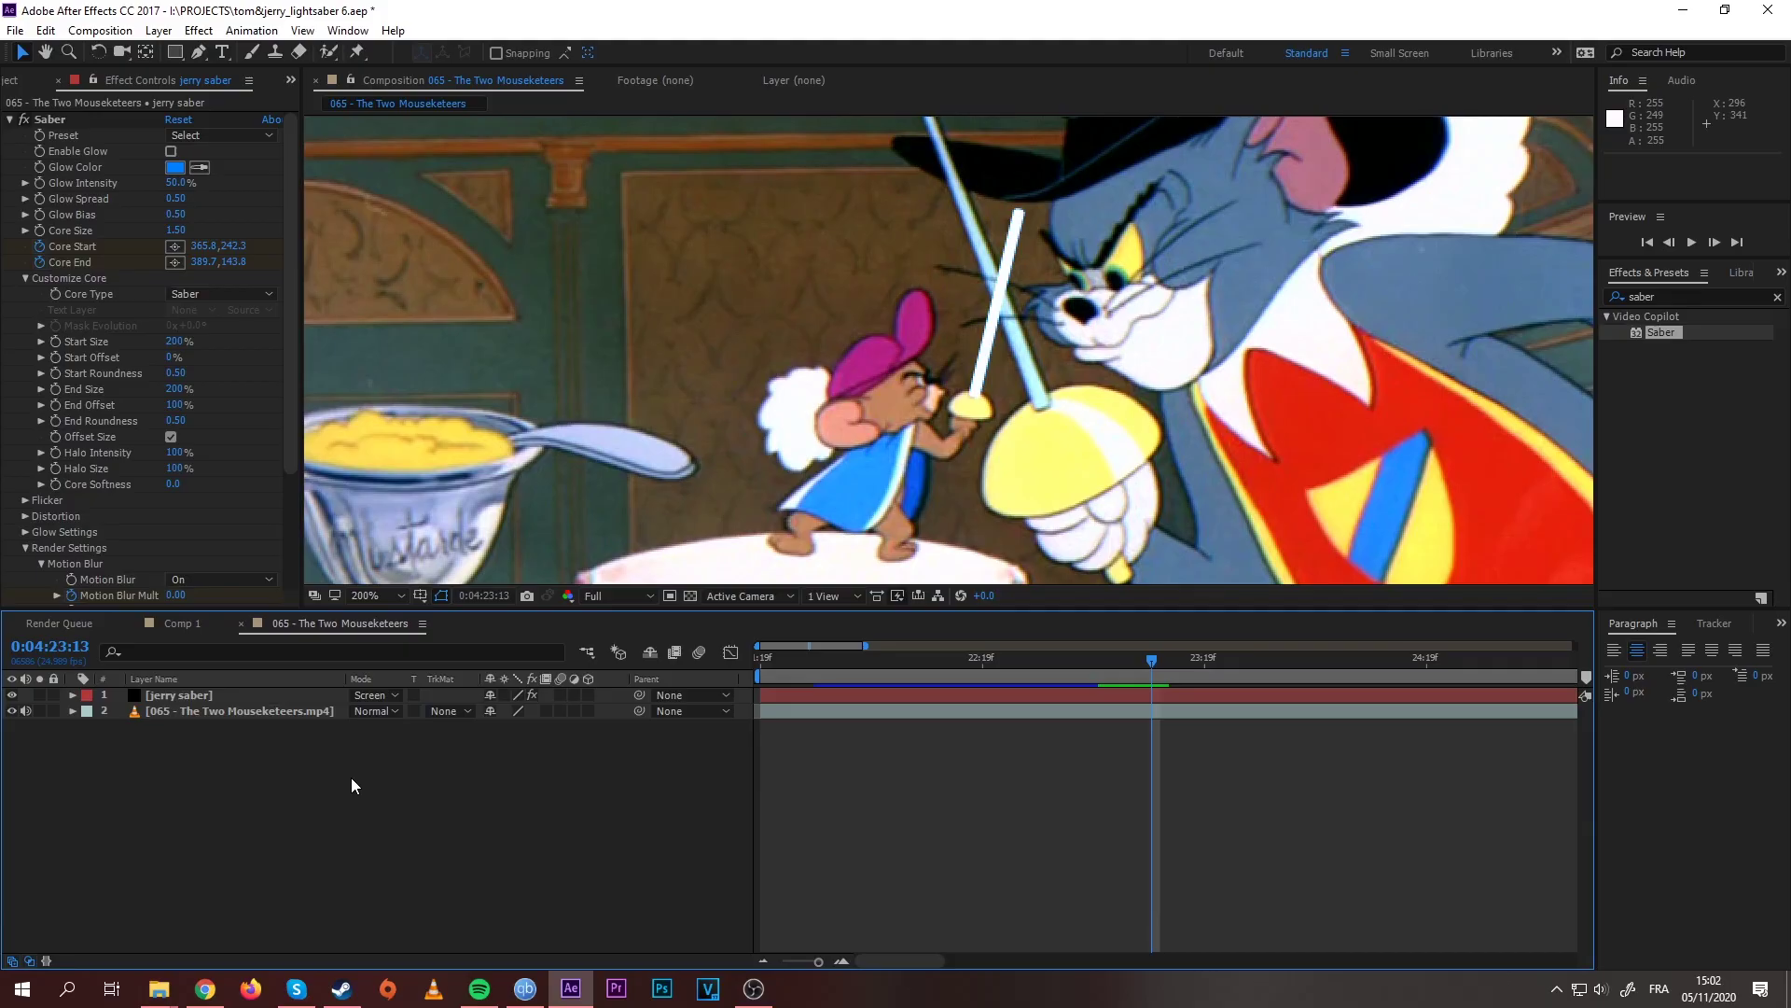
Step: Search the effects for "sapphi", and replace that search with "lens"
left_click(1670, 296)
type("sapphi")
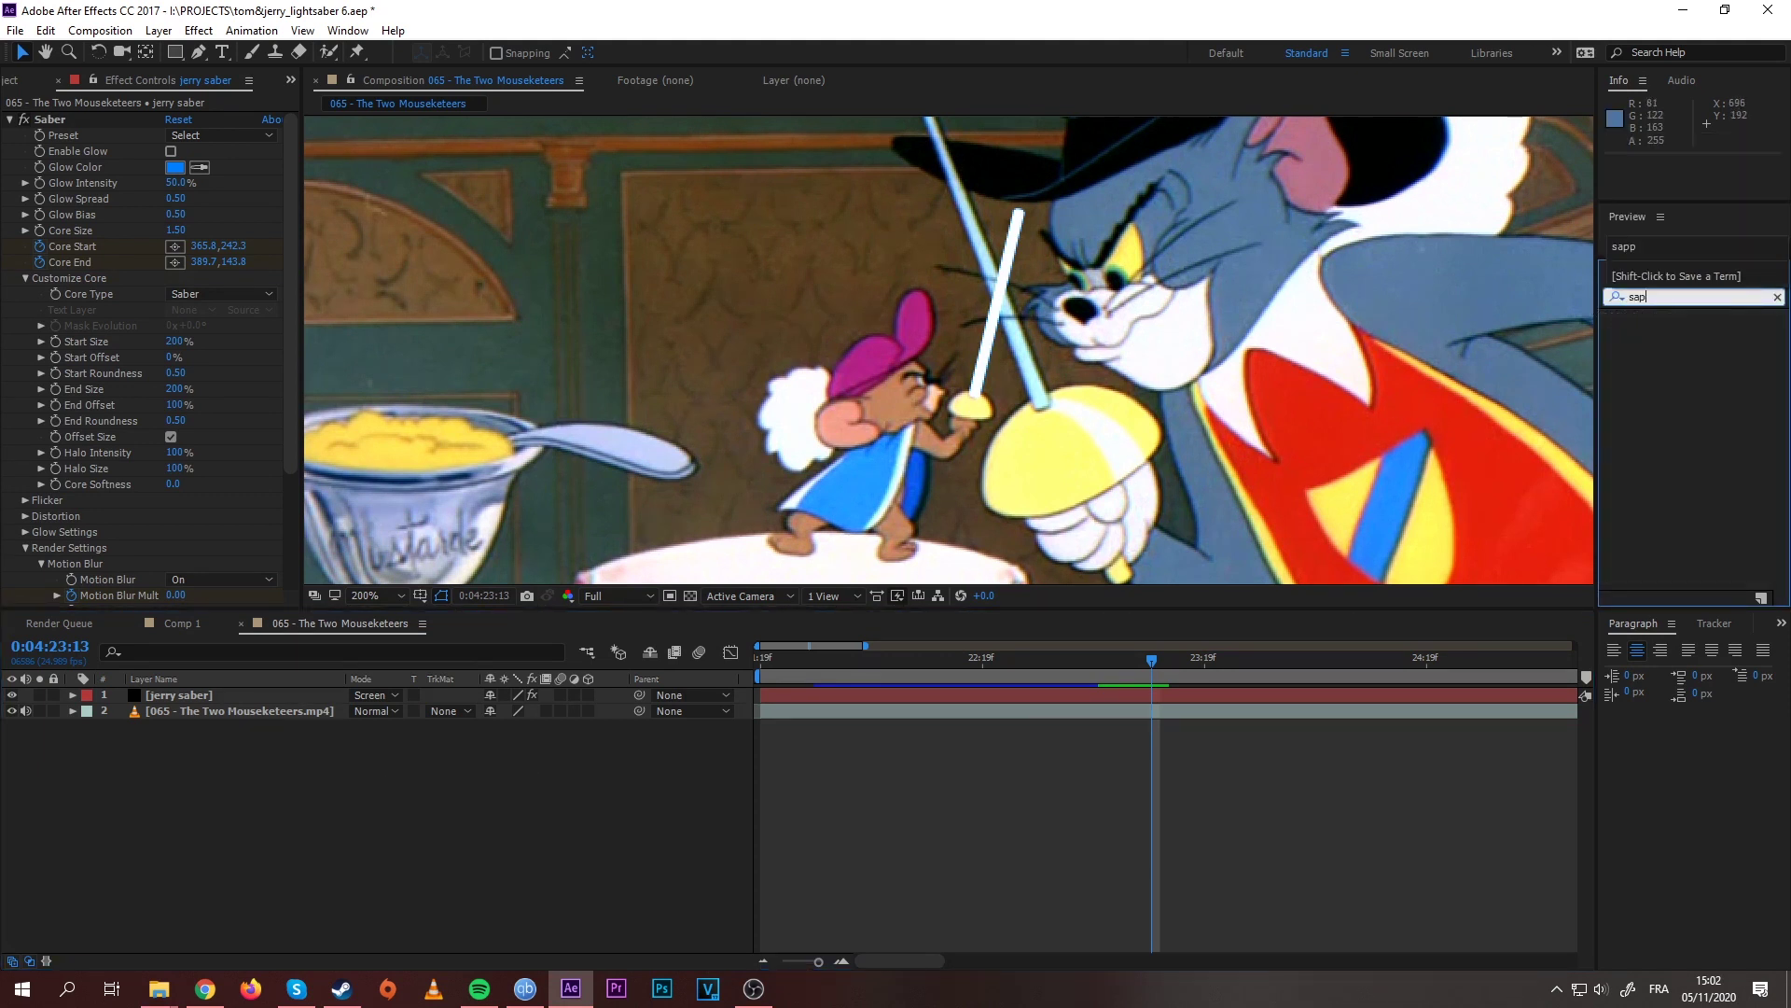
key("BackSpace")
key("BackSpace")
key("BackSpace")
key("BackSpace")
key("BackSpace")
key("BackSpace")
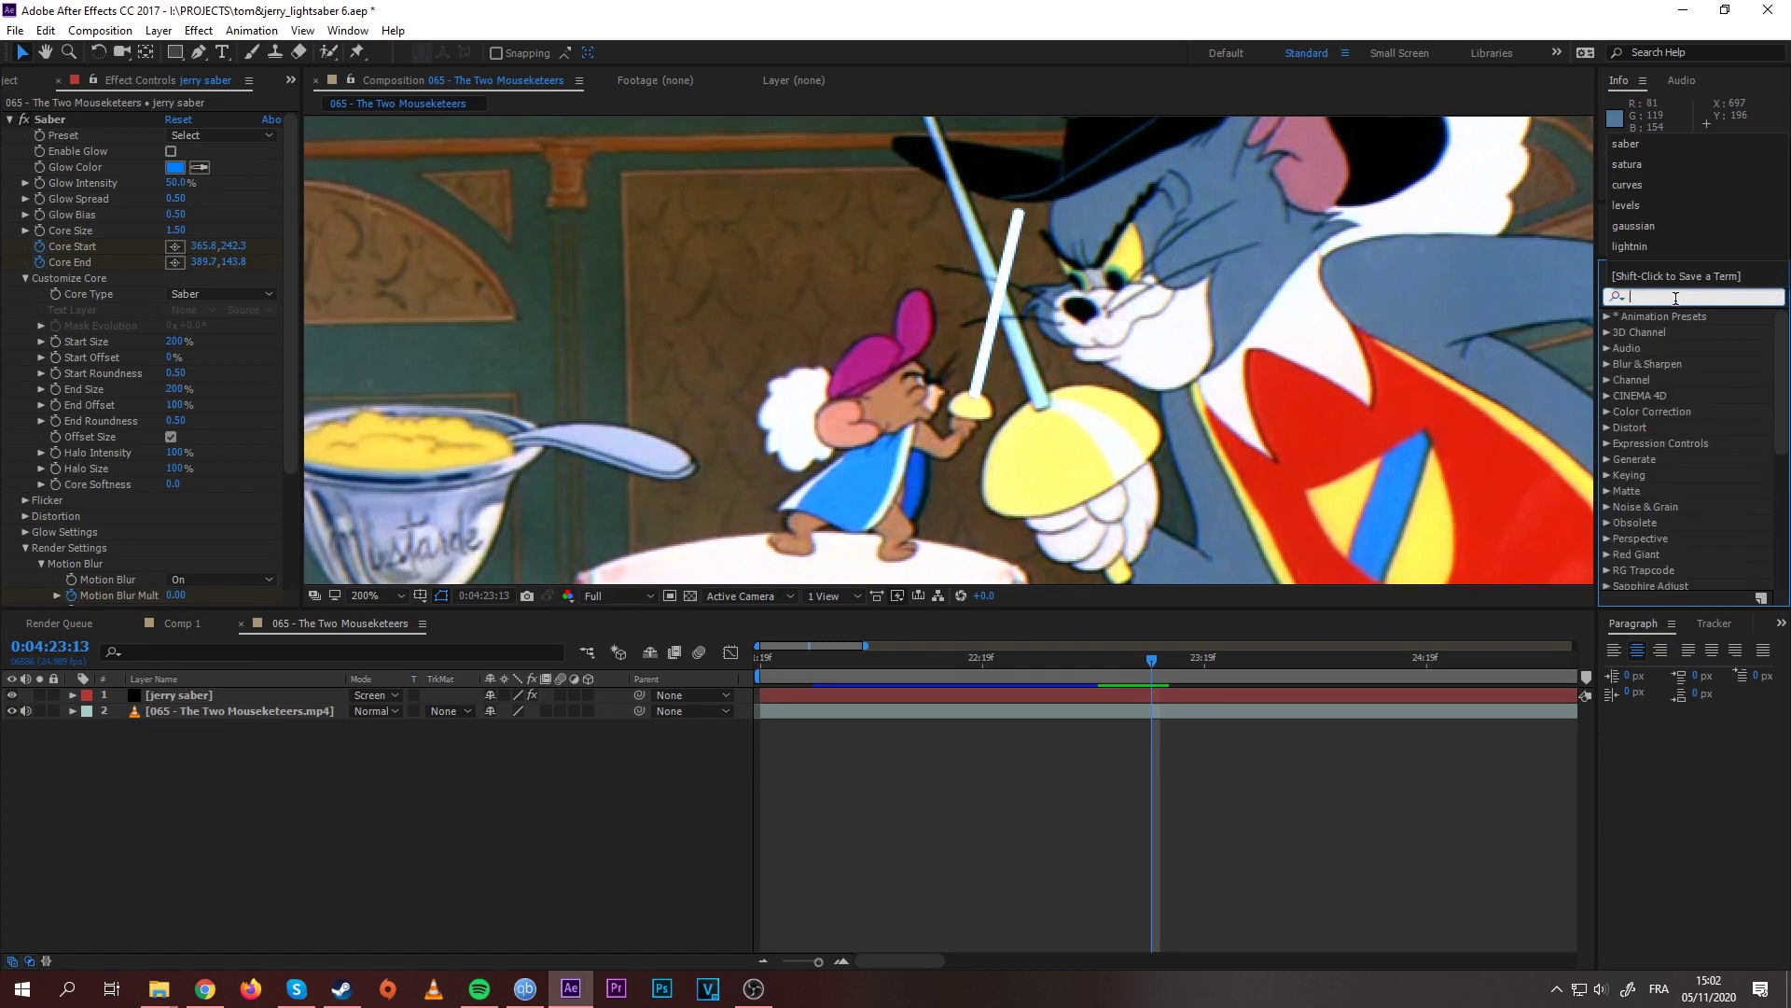
type("lens")
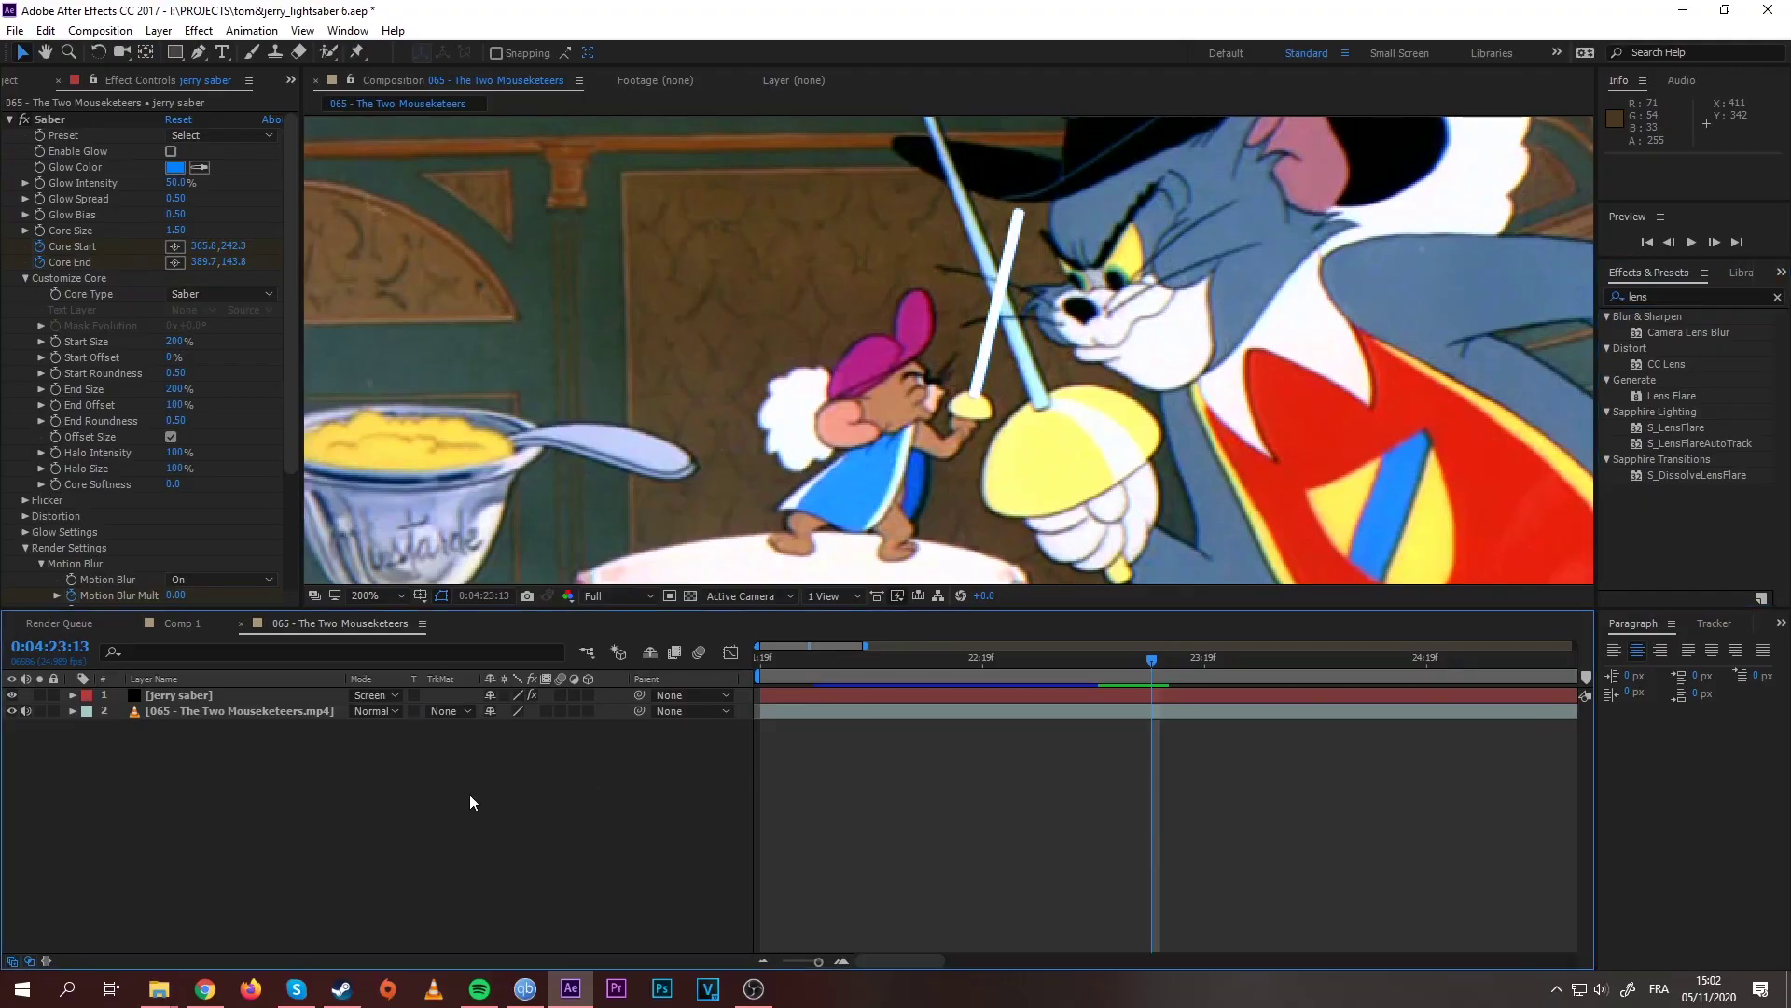
right_click(450, 795)
mouse_move(579, 591)
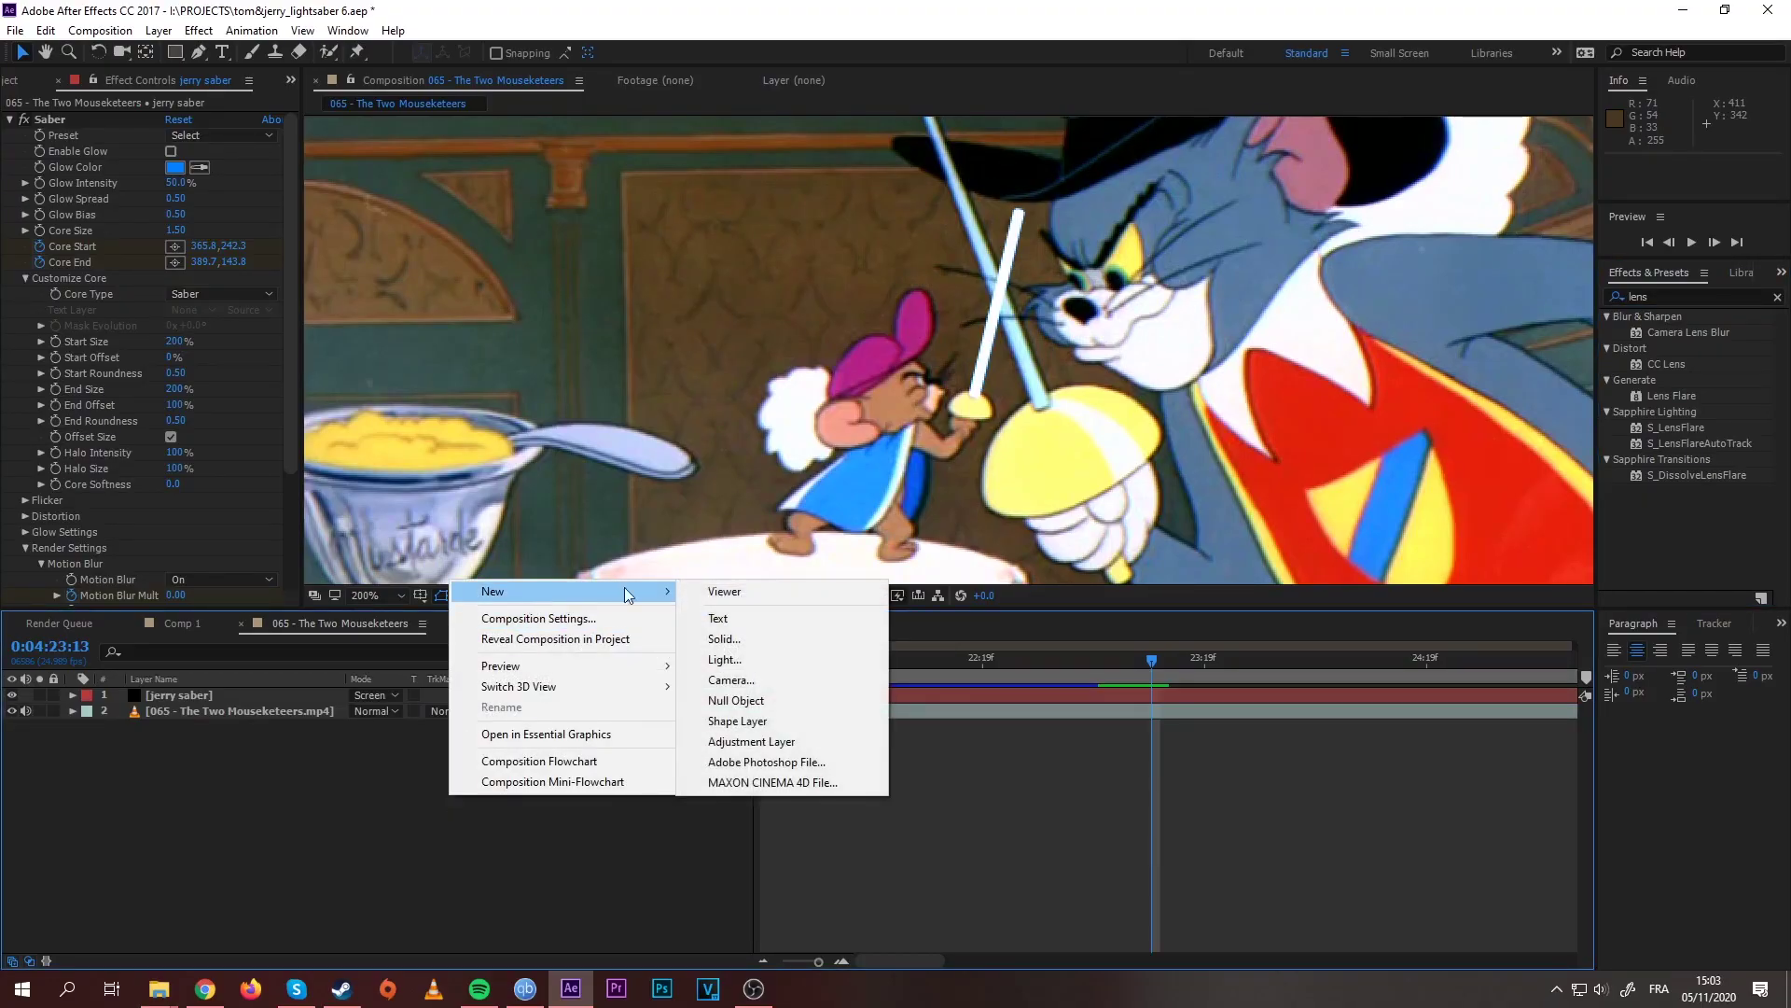
left_click(715, 640)
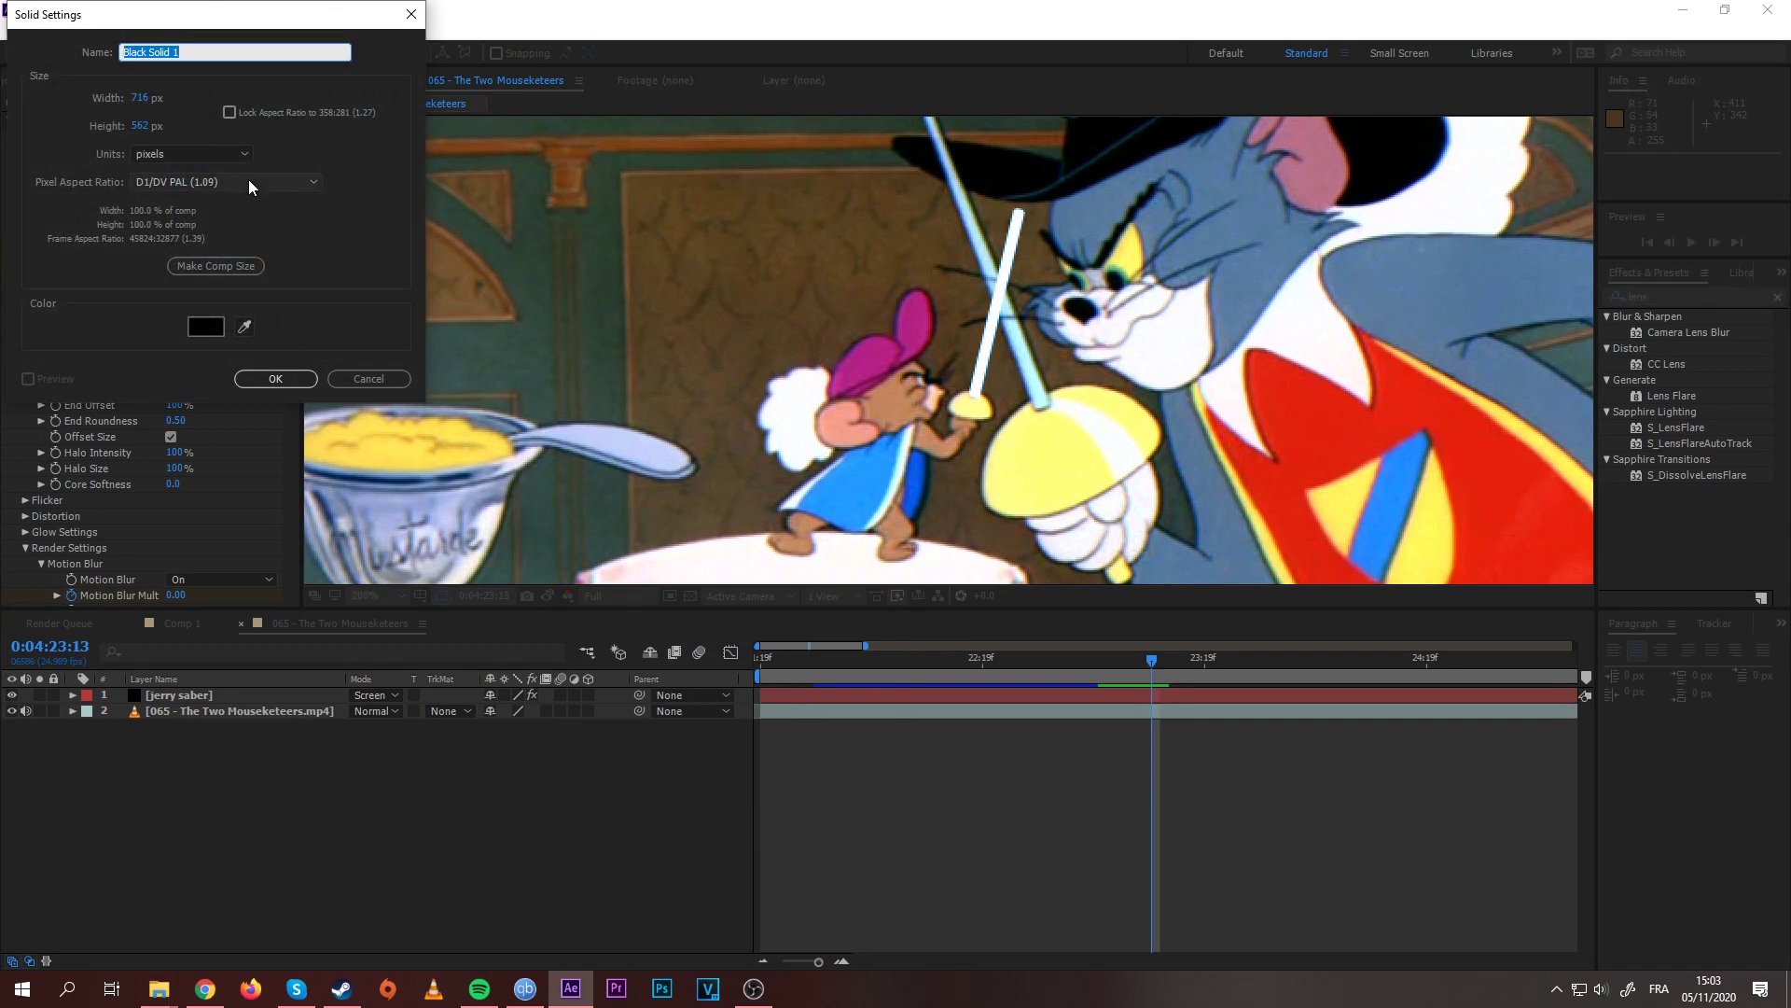
left_click(222, 266)
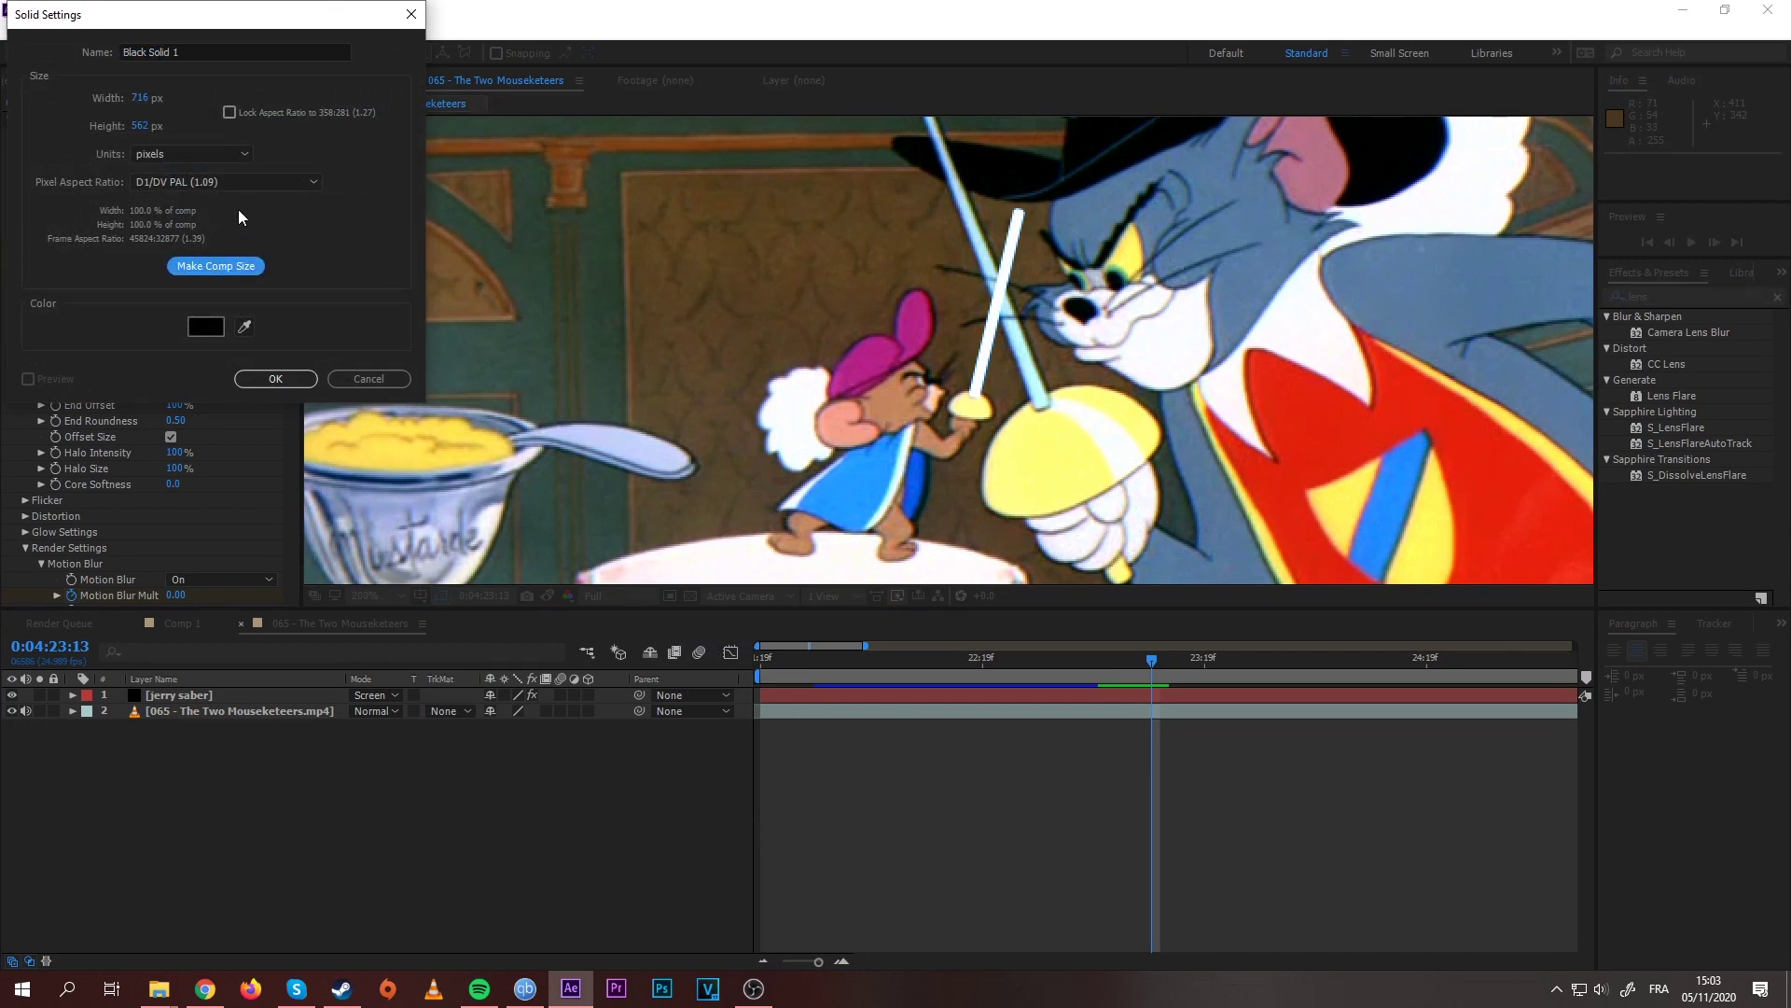
left_click(141, 98)
type("5")
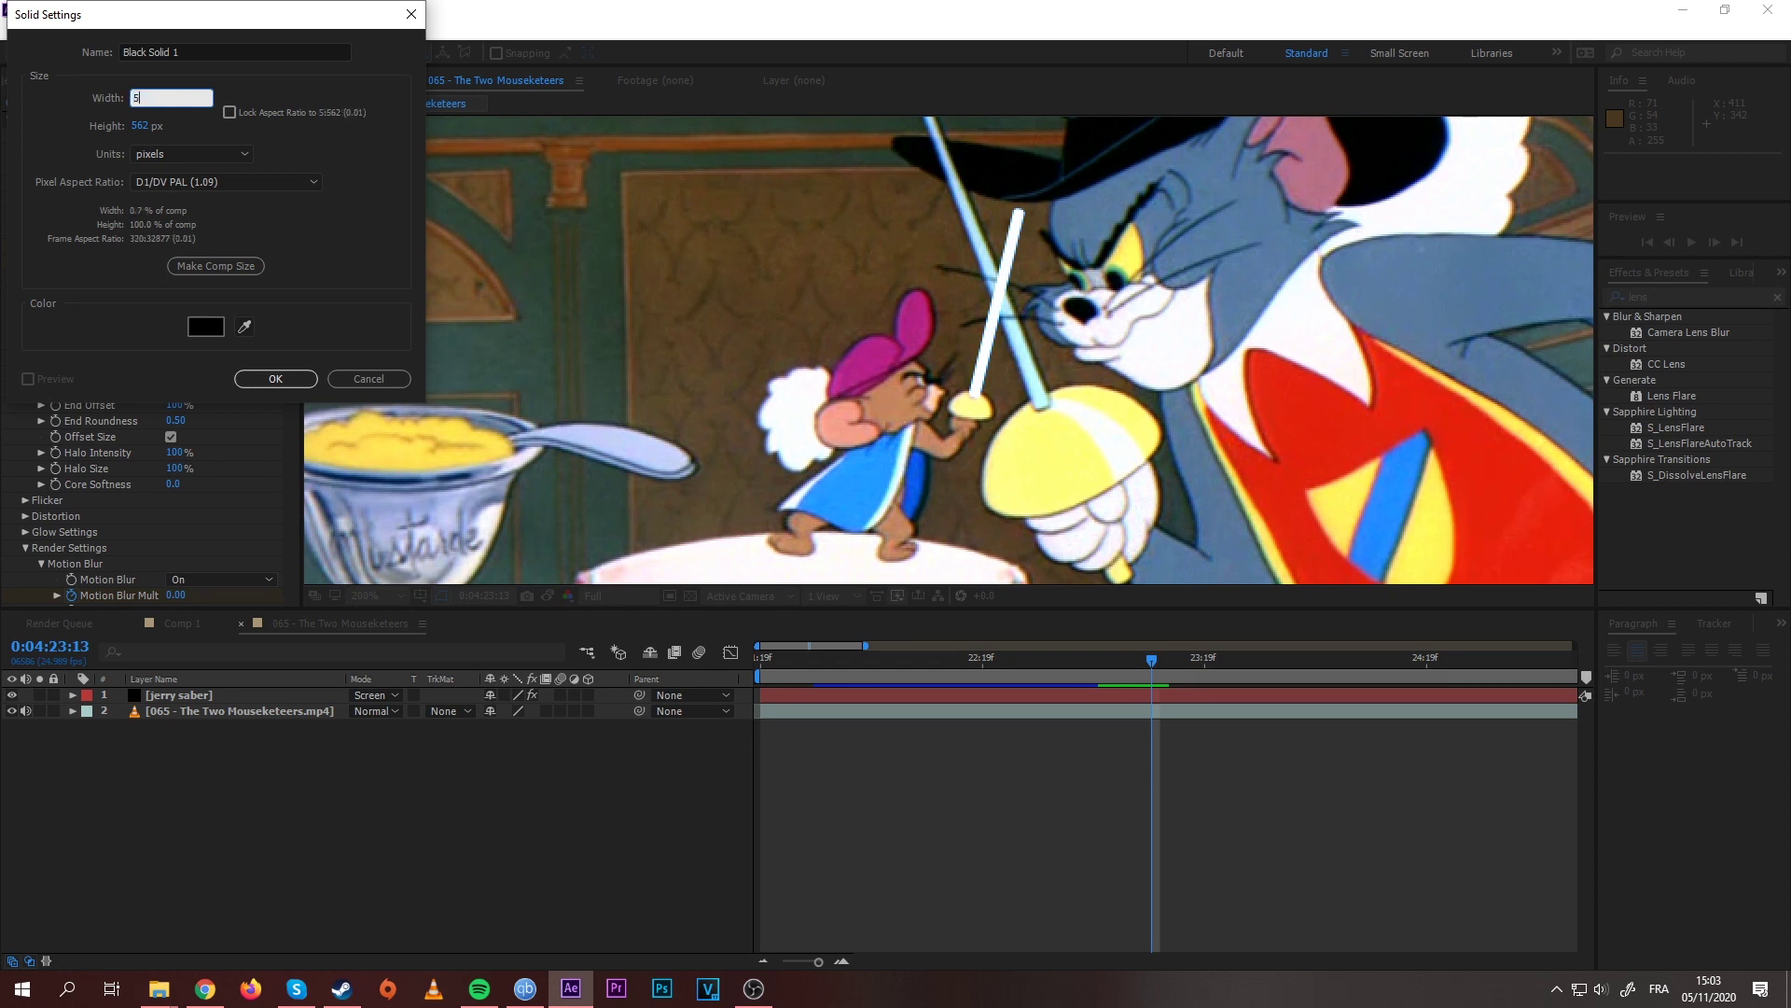
type("500")
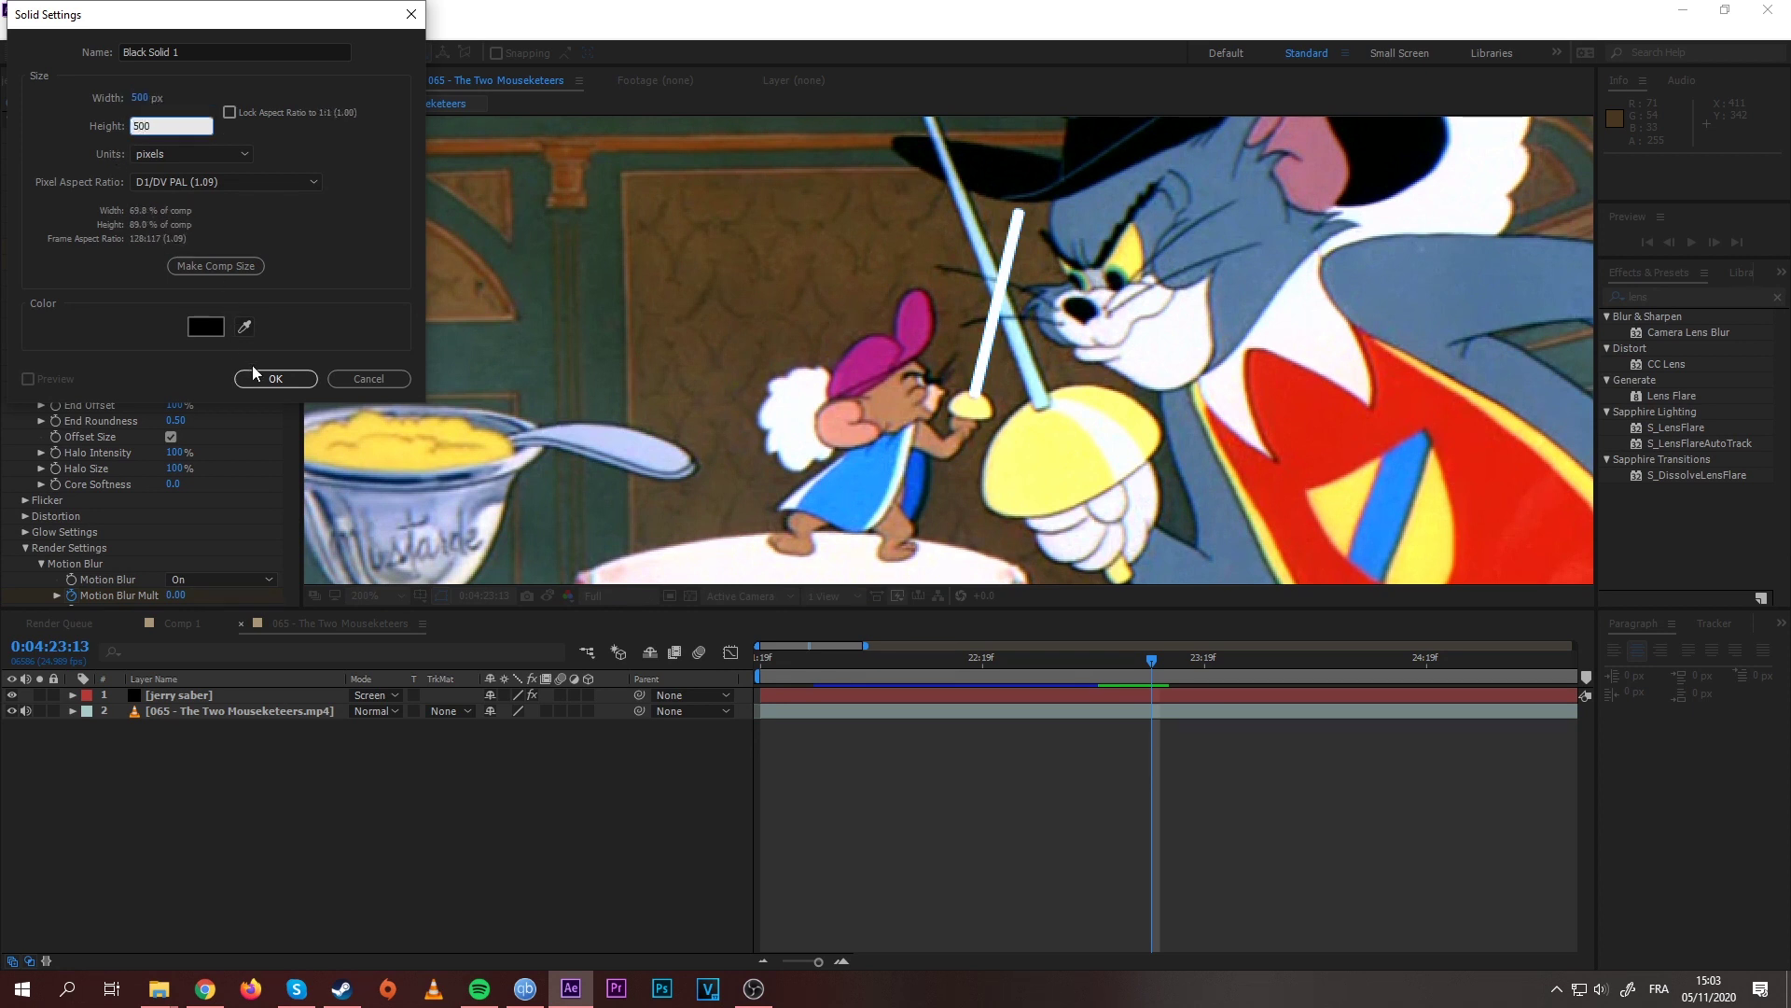
left_click(207, 326)
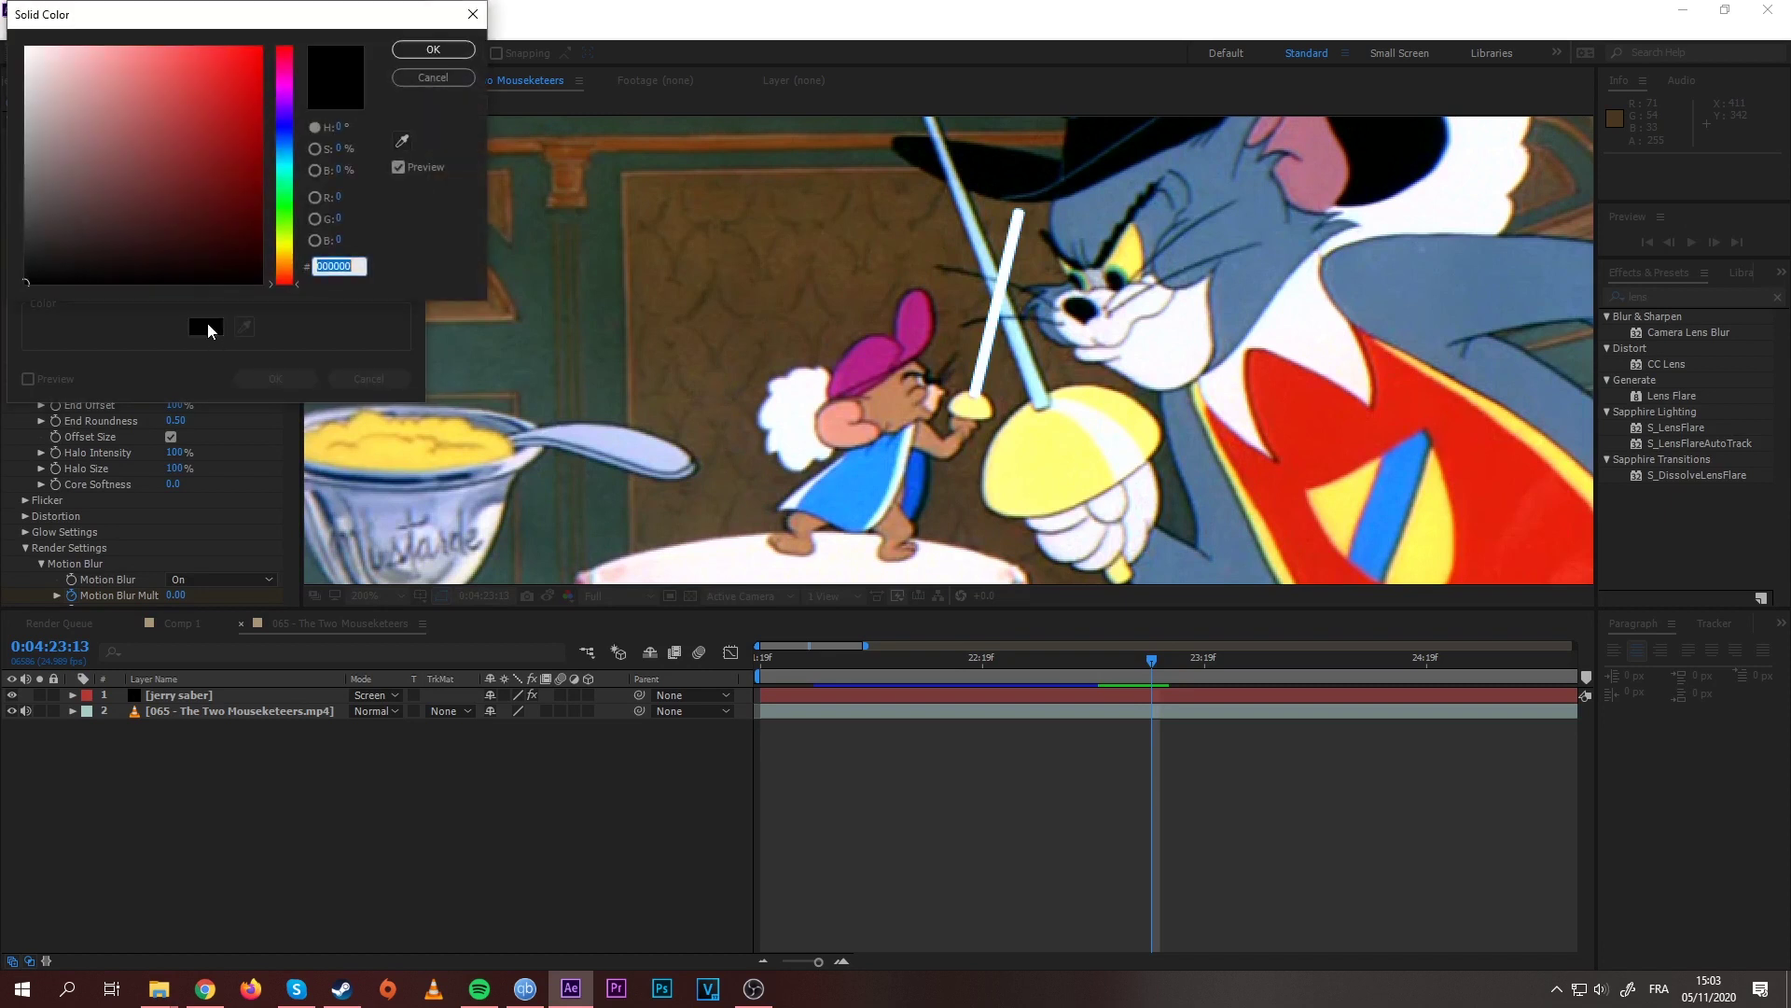
left_click(410, 78)
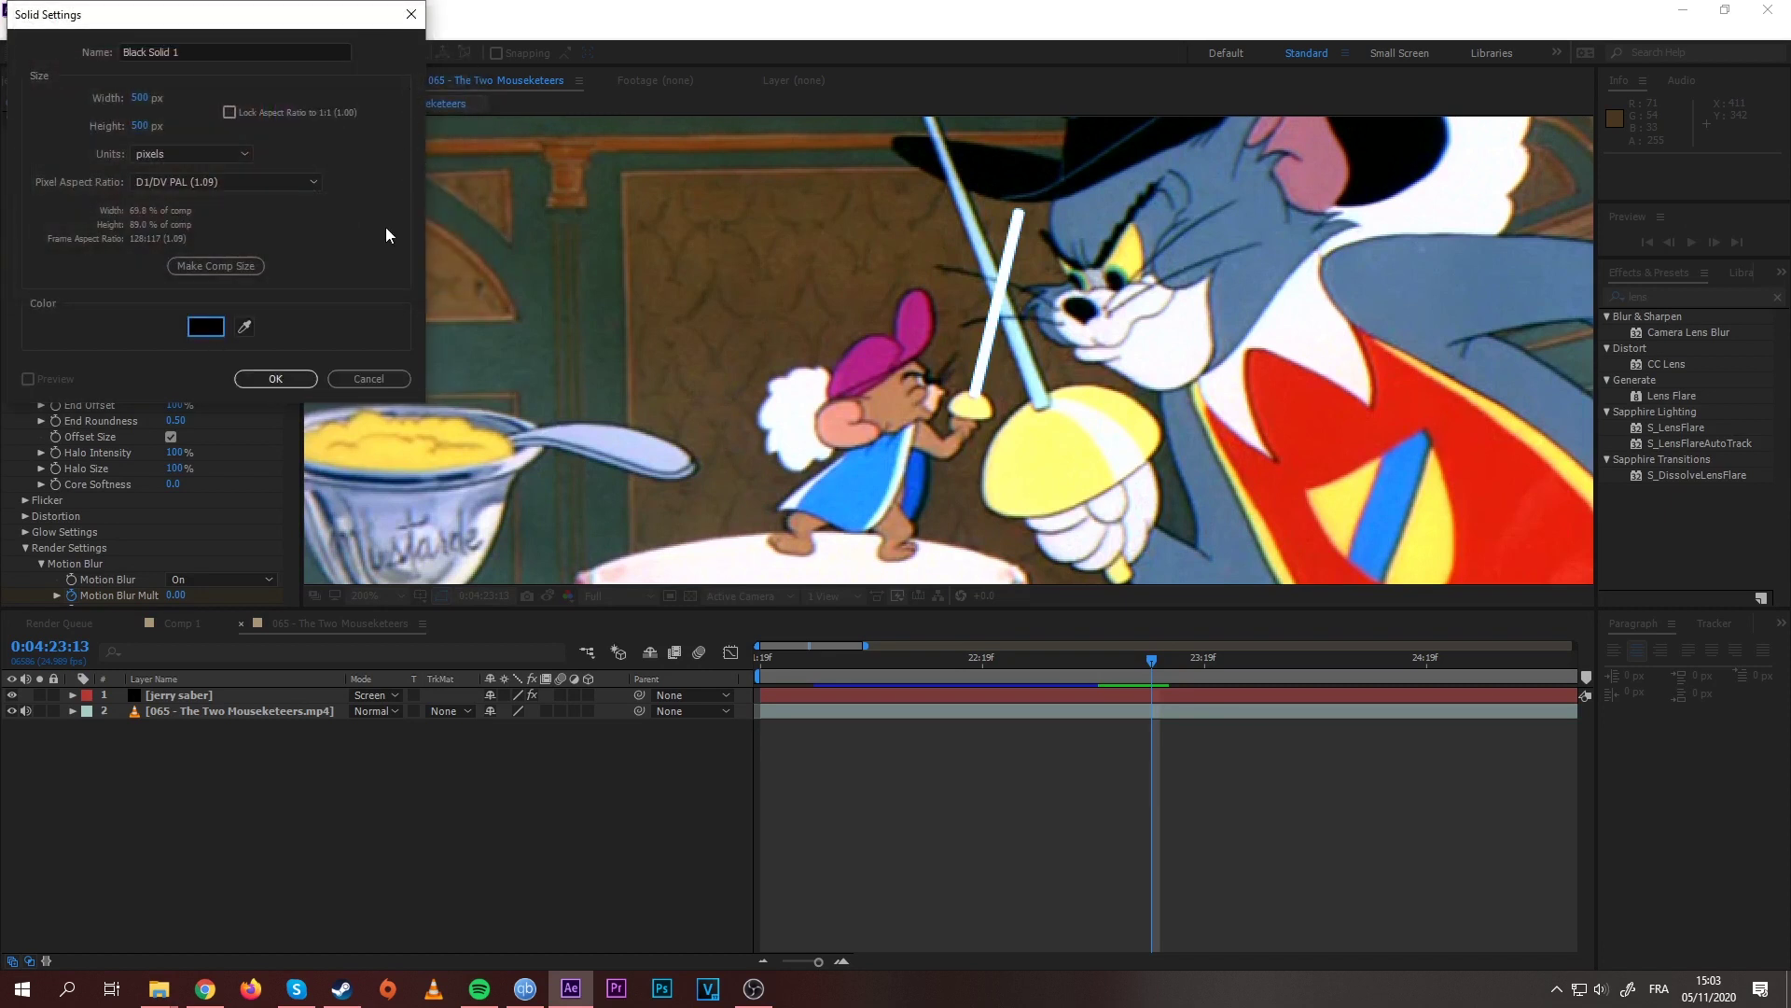
left_click(343, 380)
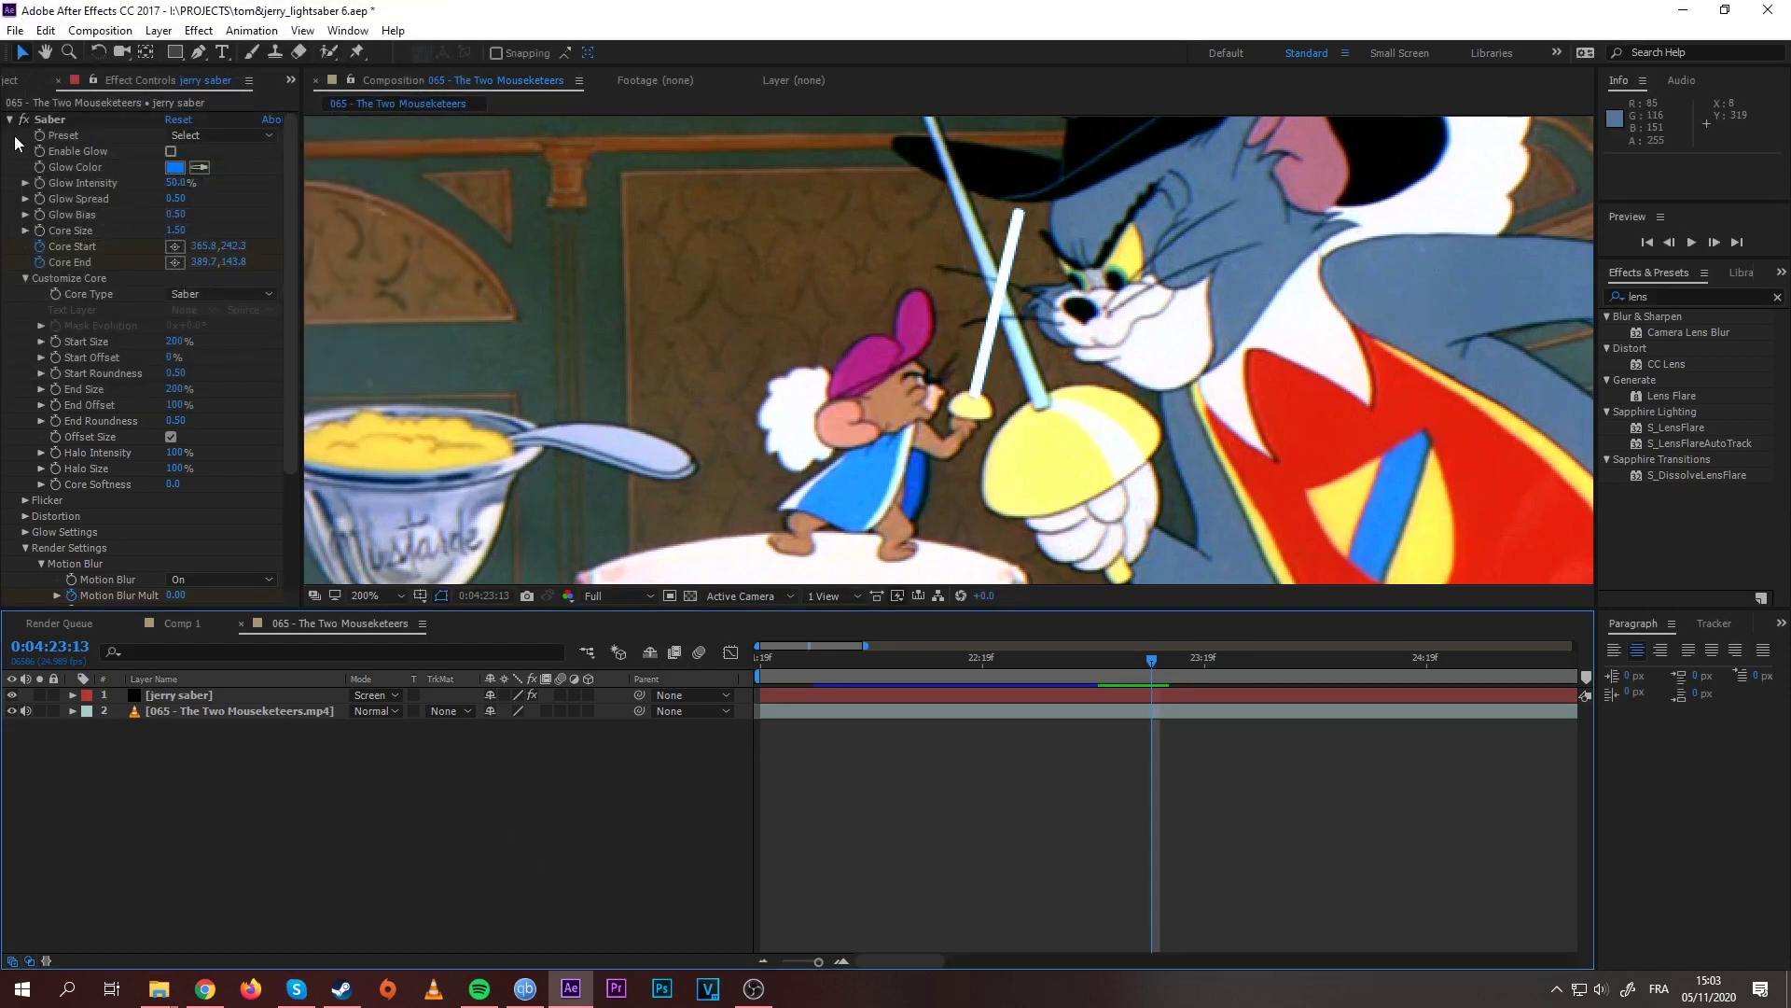
Step: Create a new composition named blast, 500 px wide and 500 px high
left_click(103, 34)
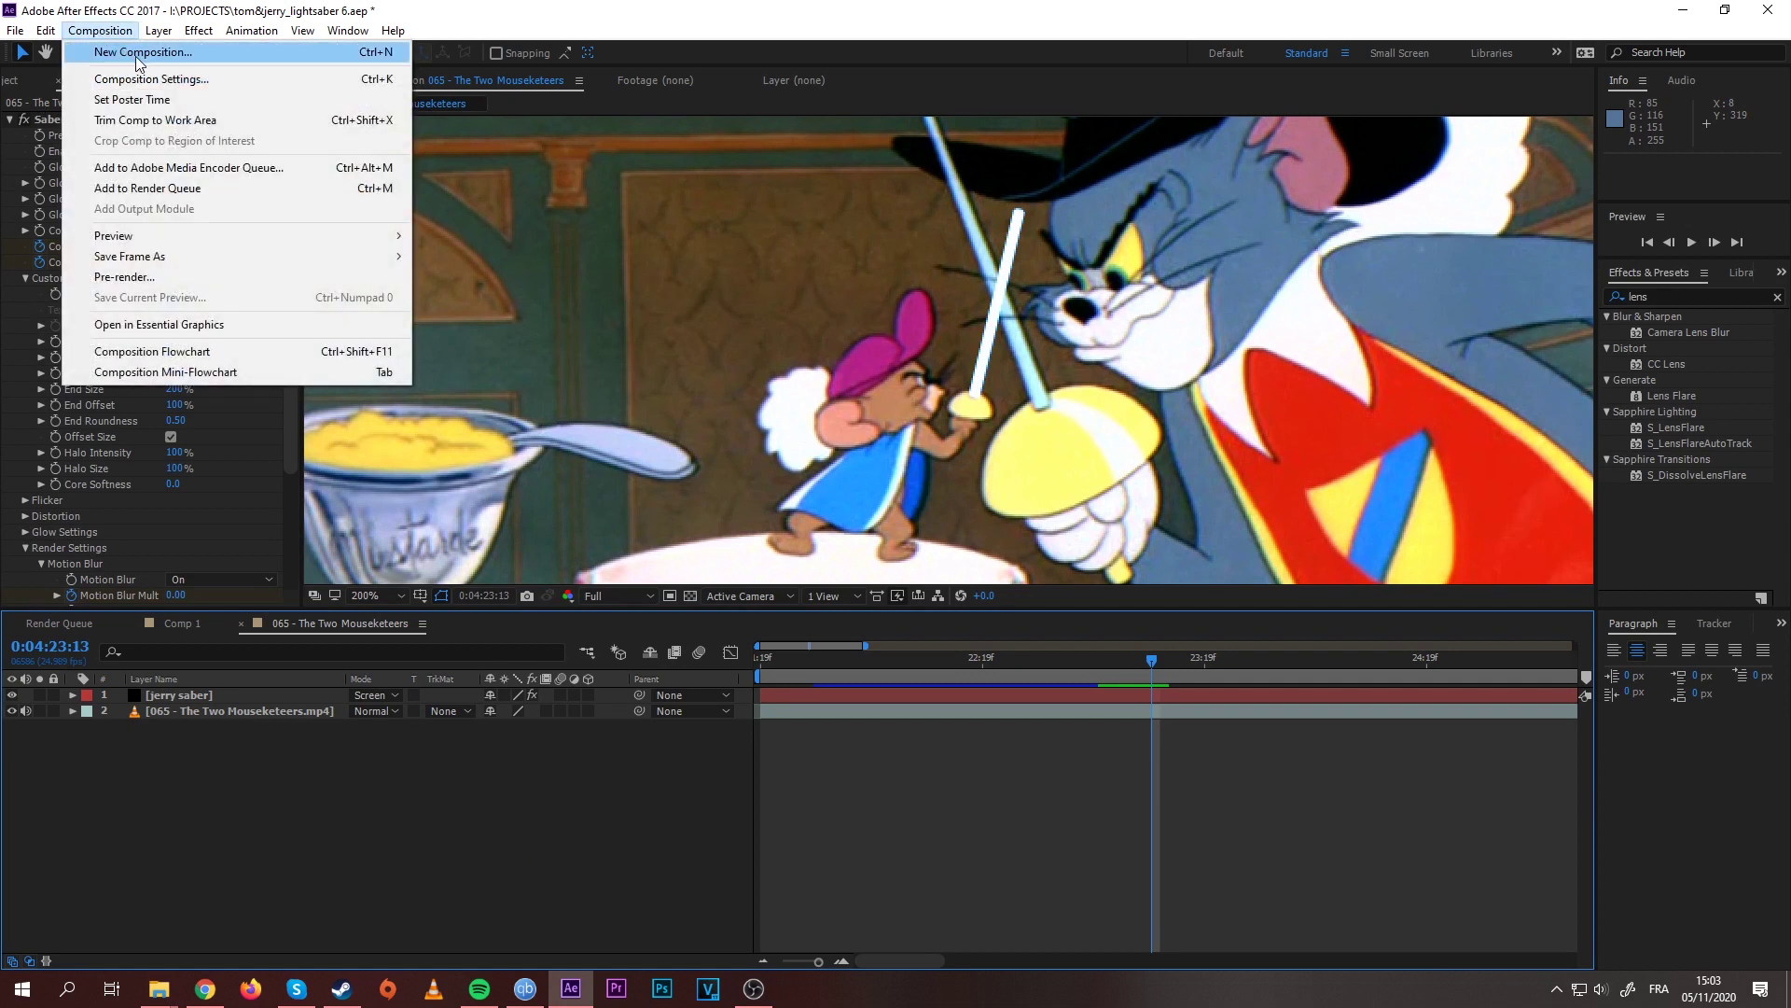
left_click(138, 52)
left_click_drag(279, 78, 545, 202)
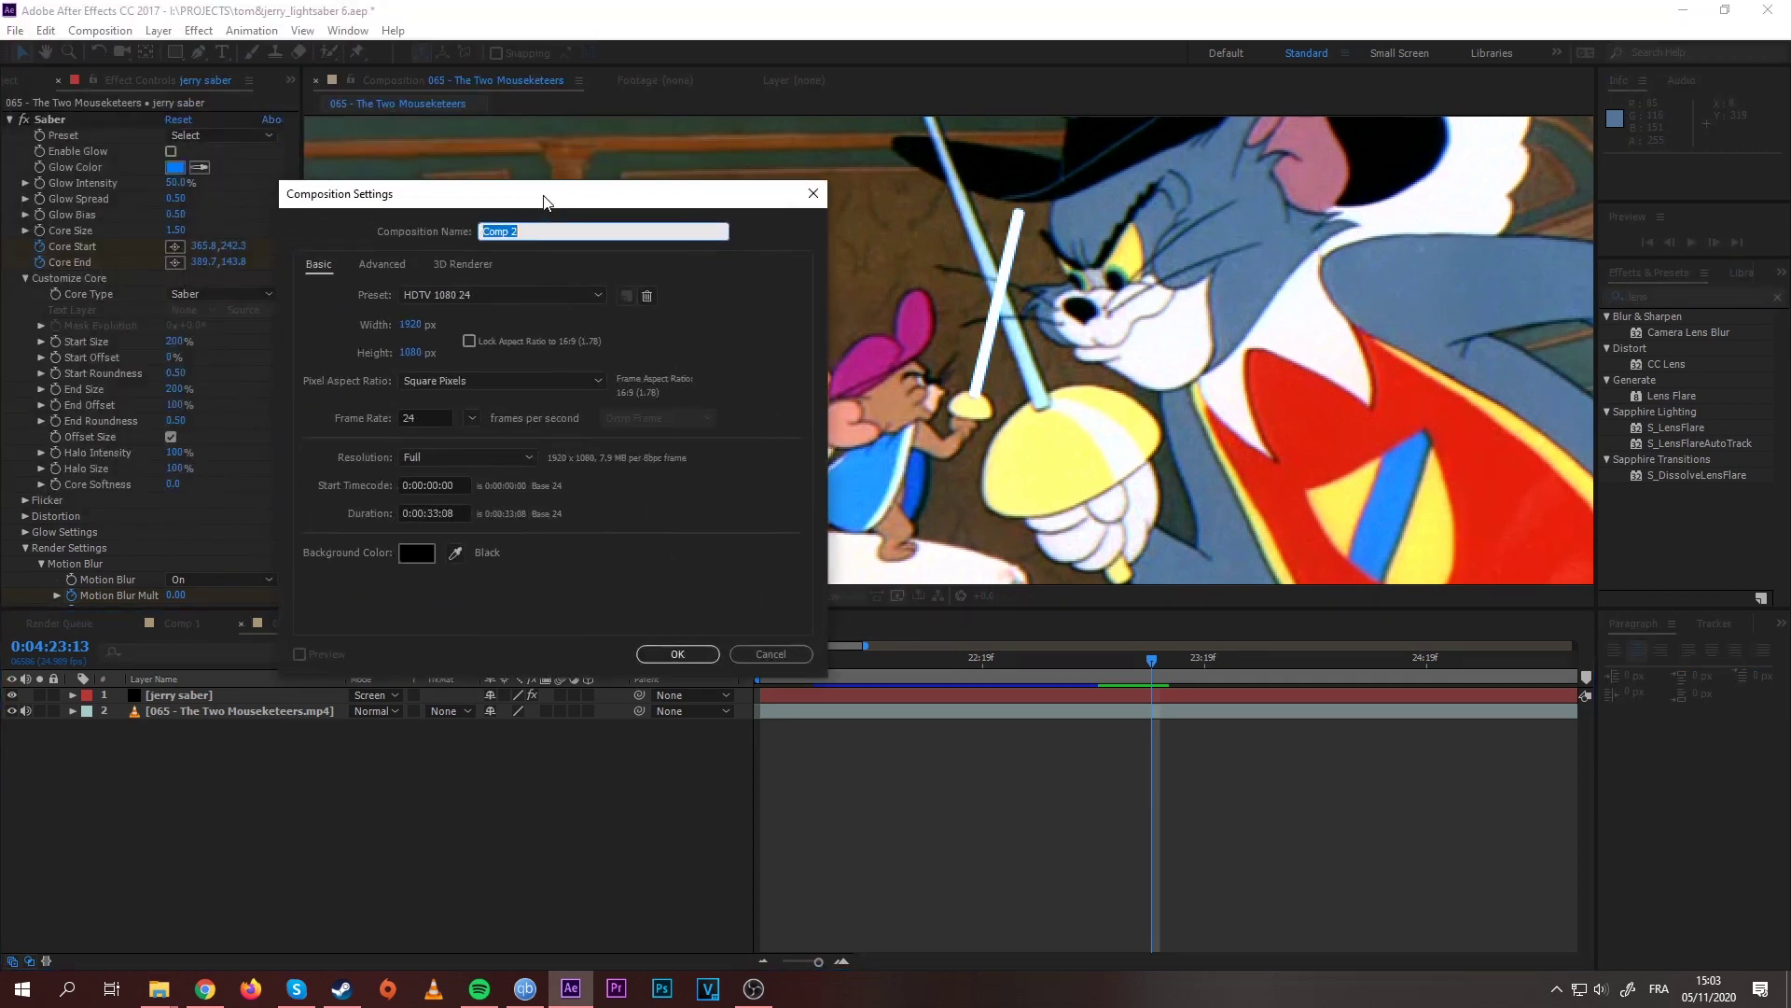
type("blas")
left_click(411, 324)
type("500")
left_click(409, 352)
type("500")
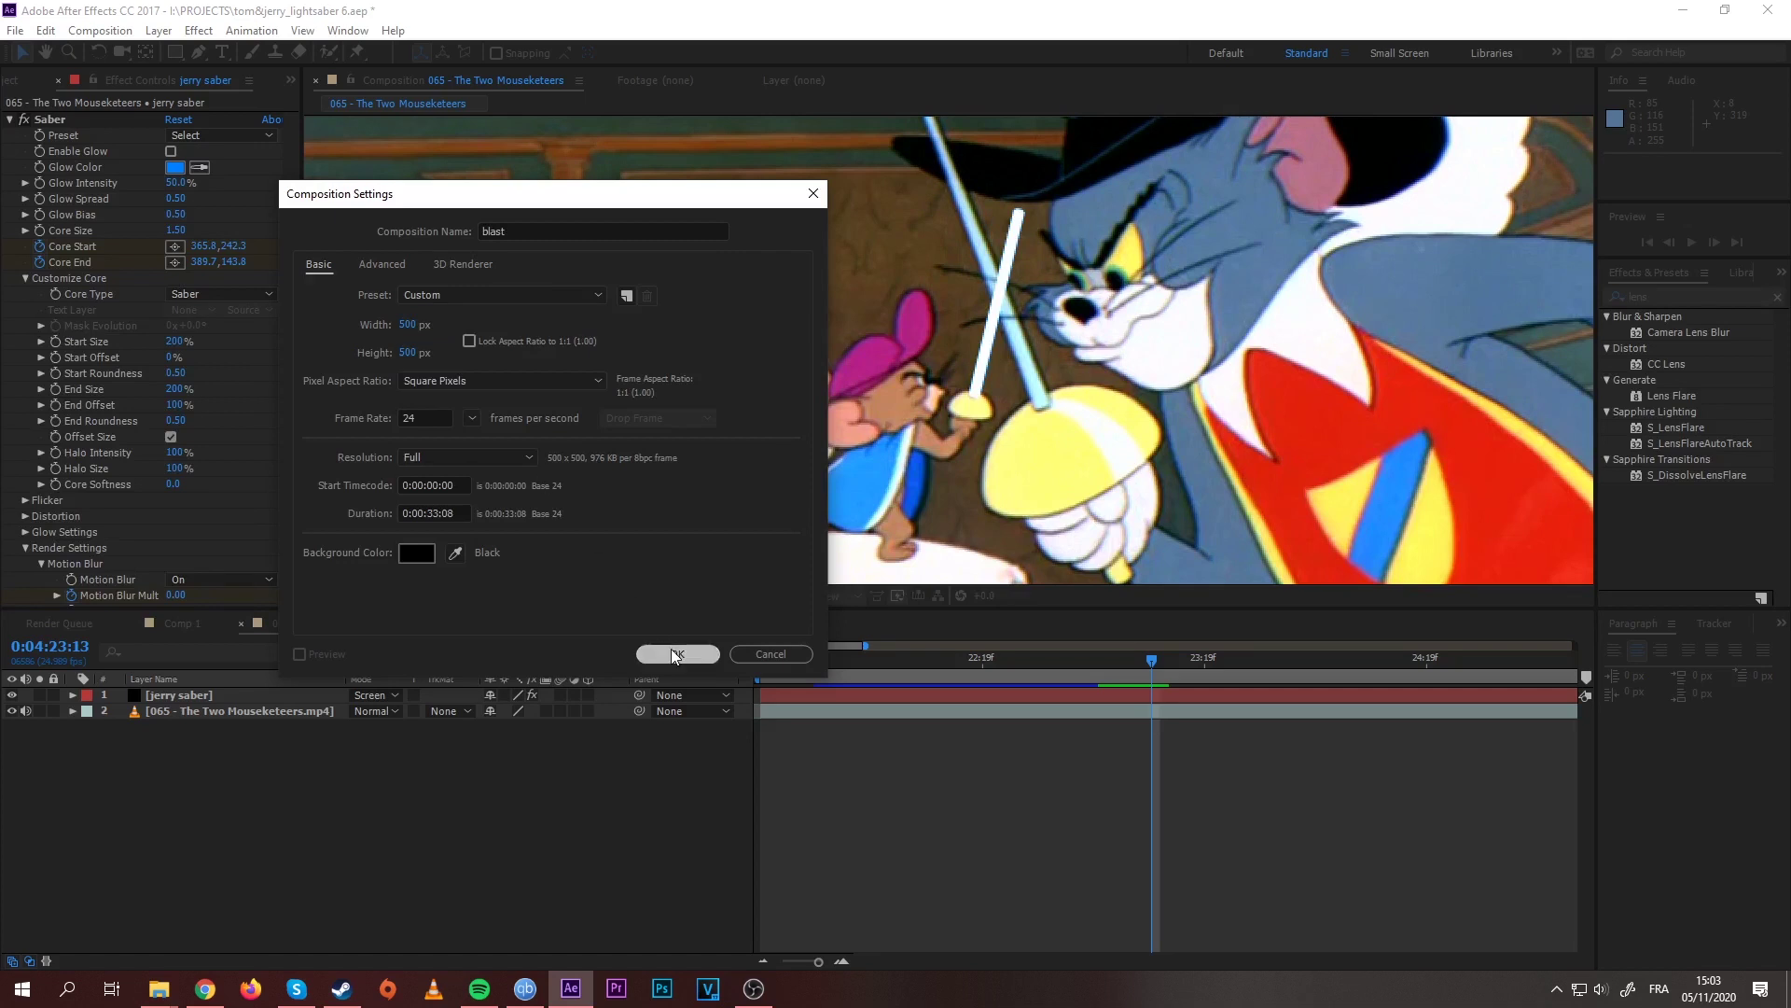
left_click(677, 653)
key("comma")
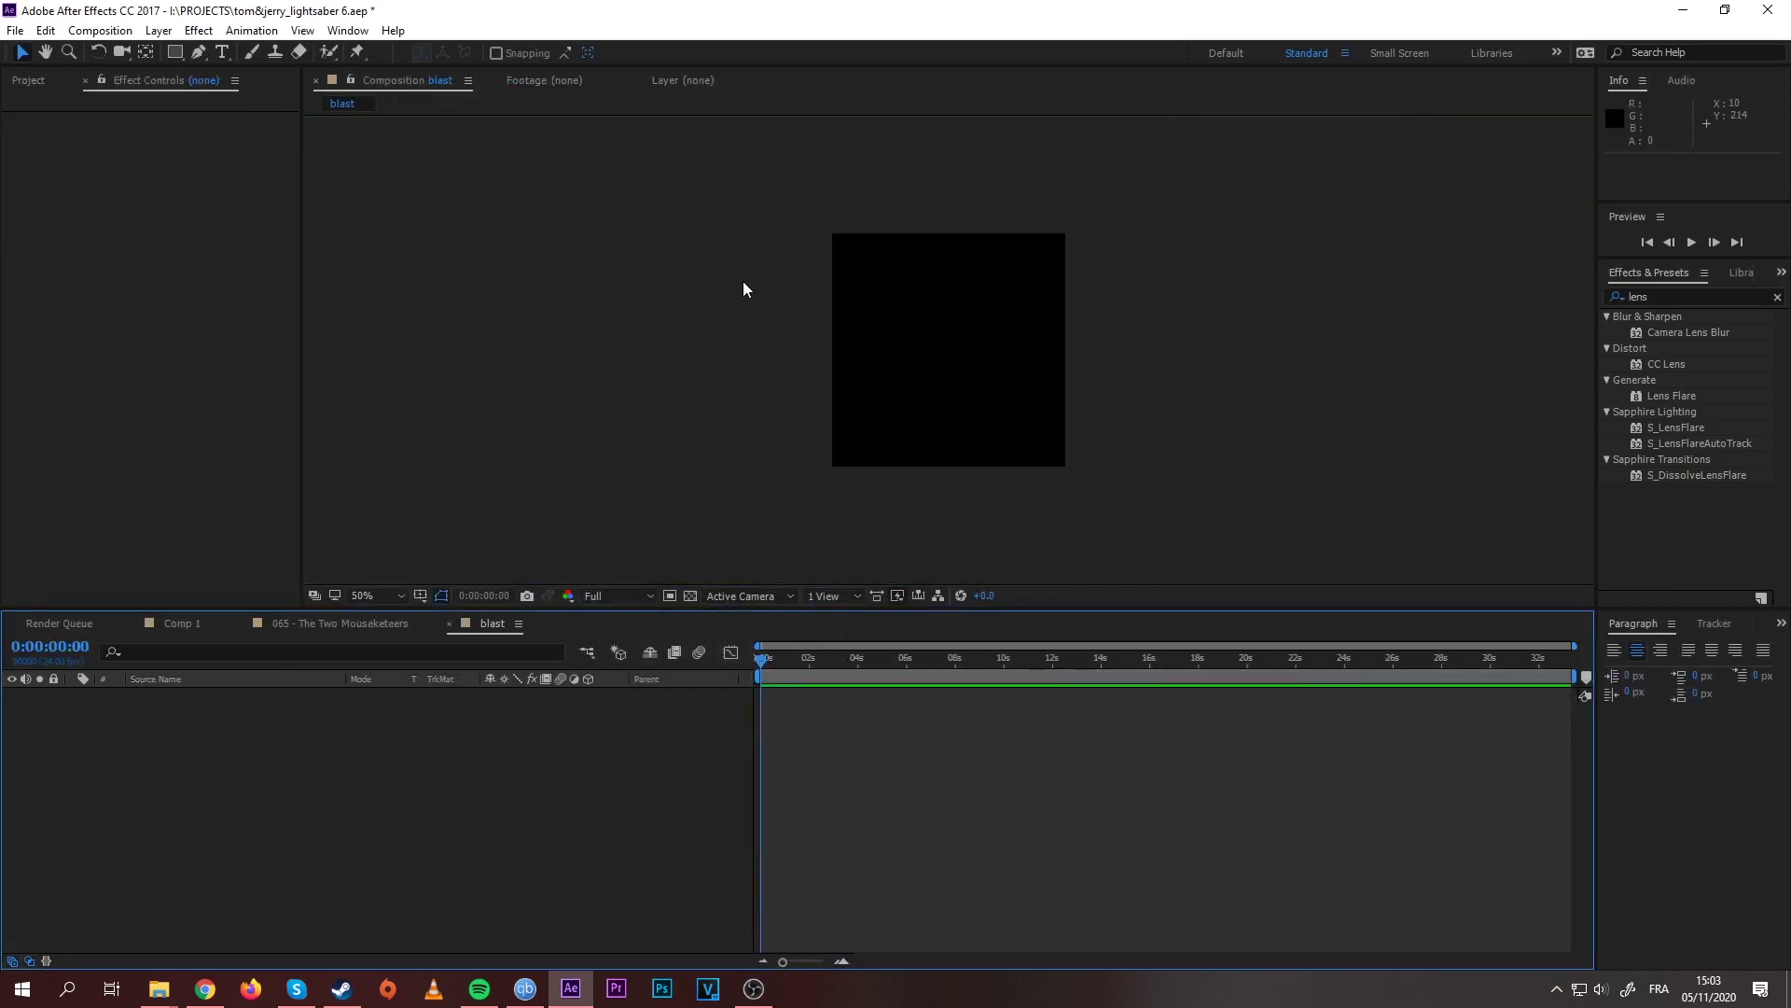
Step: Set up the Ellipse tool with a white (ffffff) fill, keeping the yellow stroke colour
left_click(178, 53)
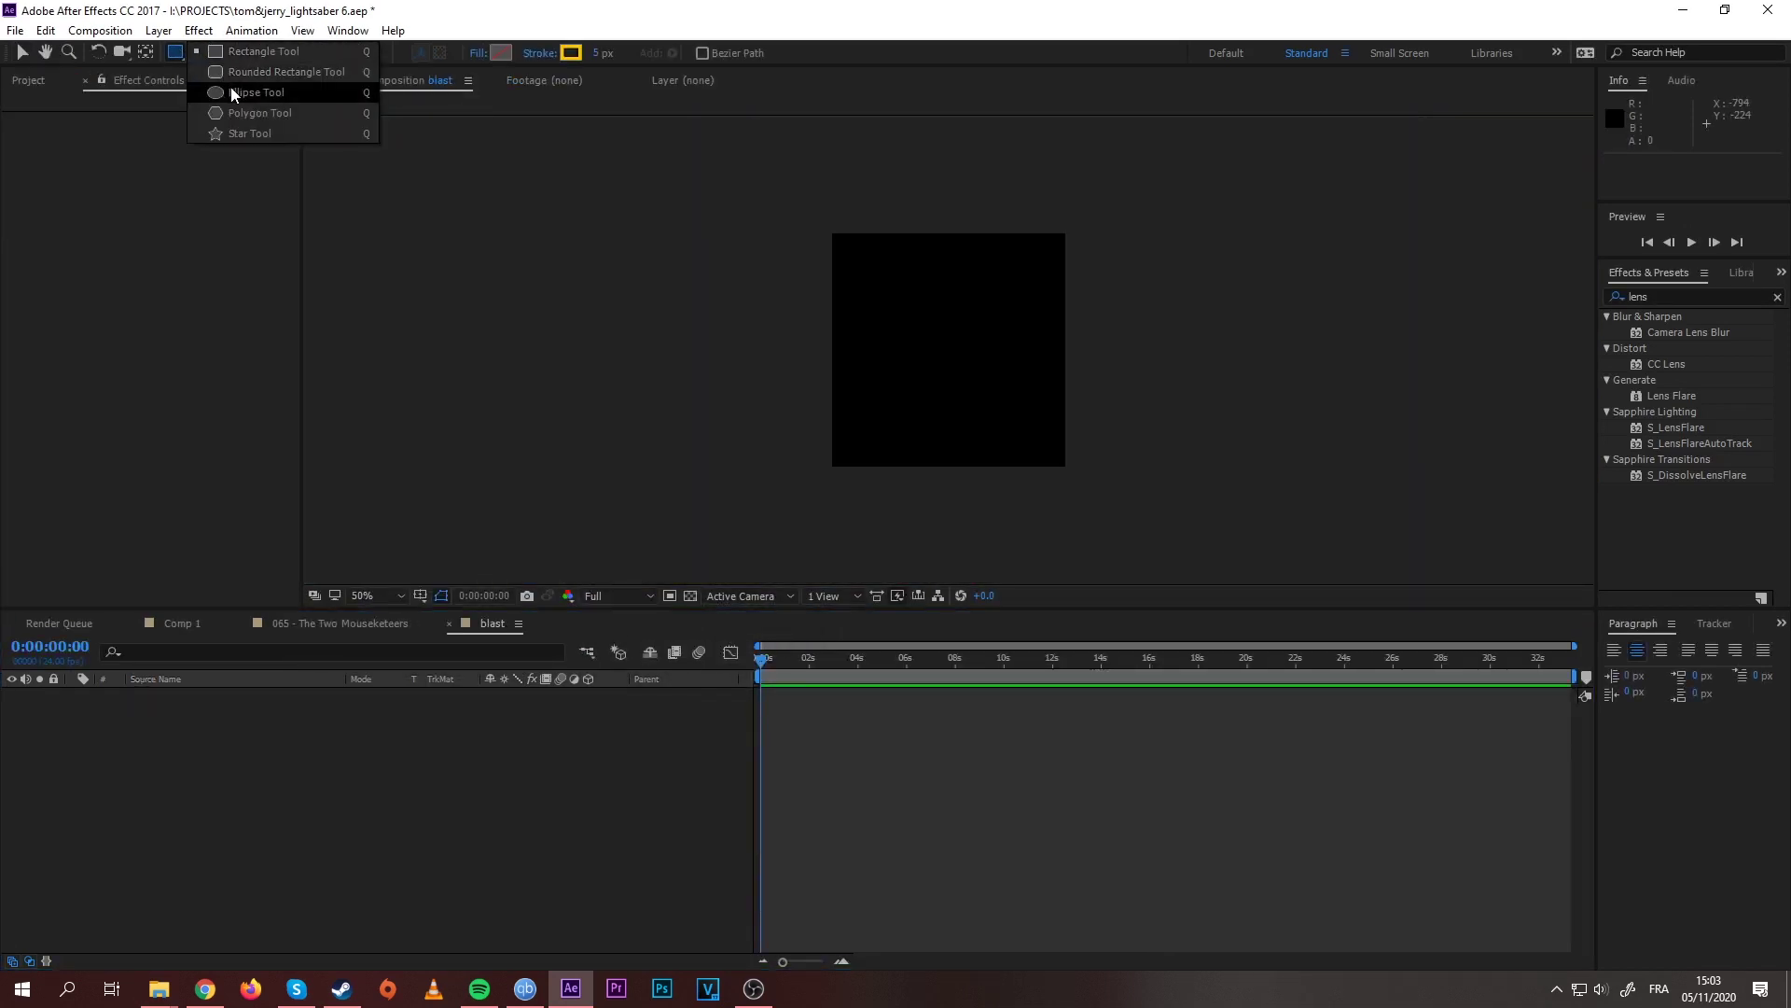
left_click(233, 92)
left_click(501, 52)
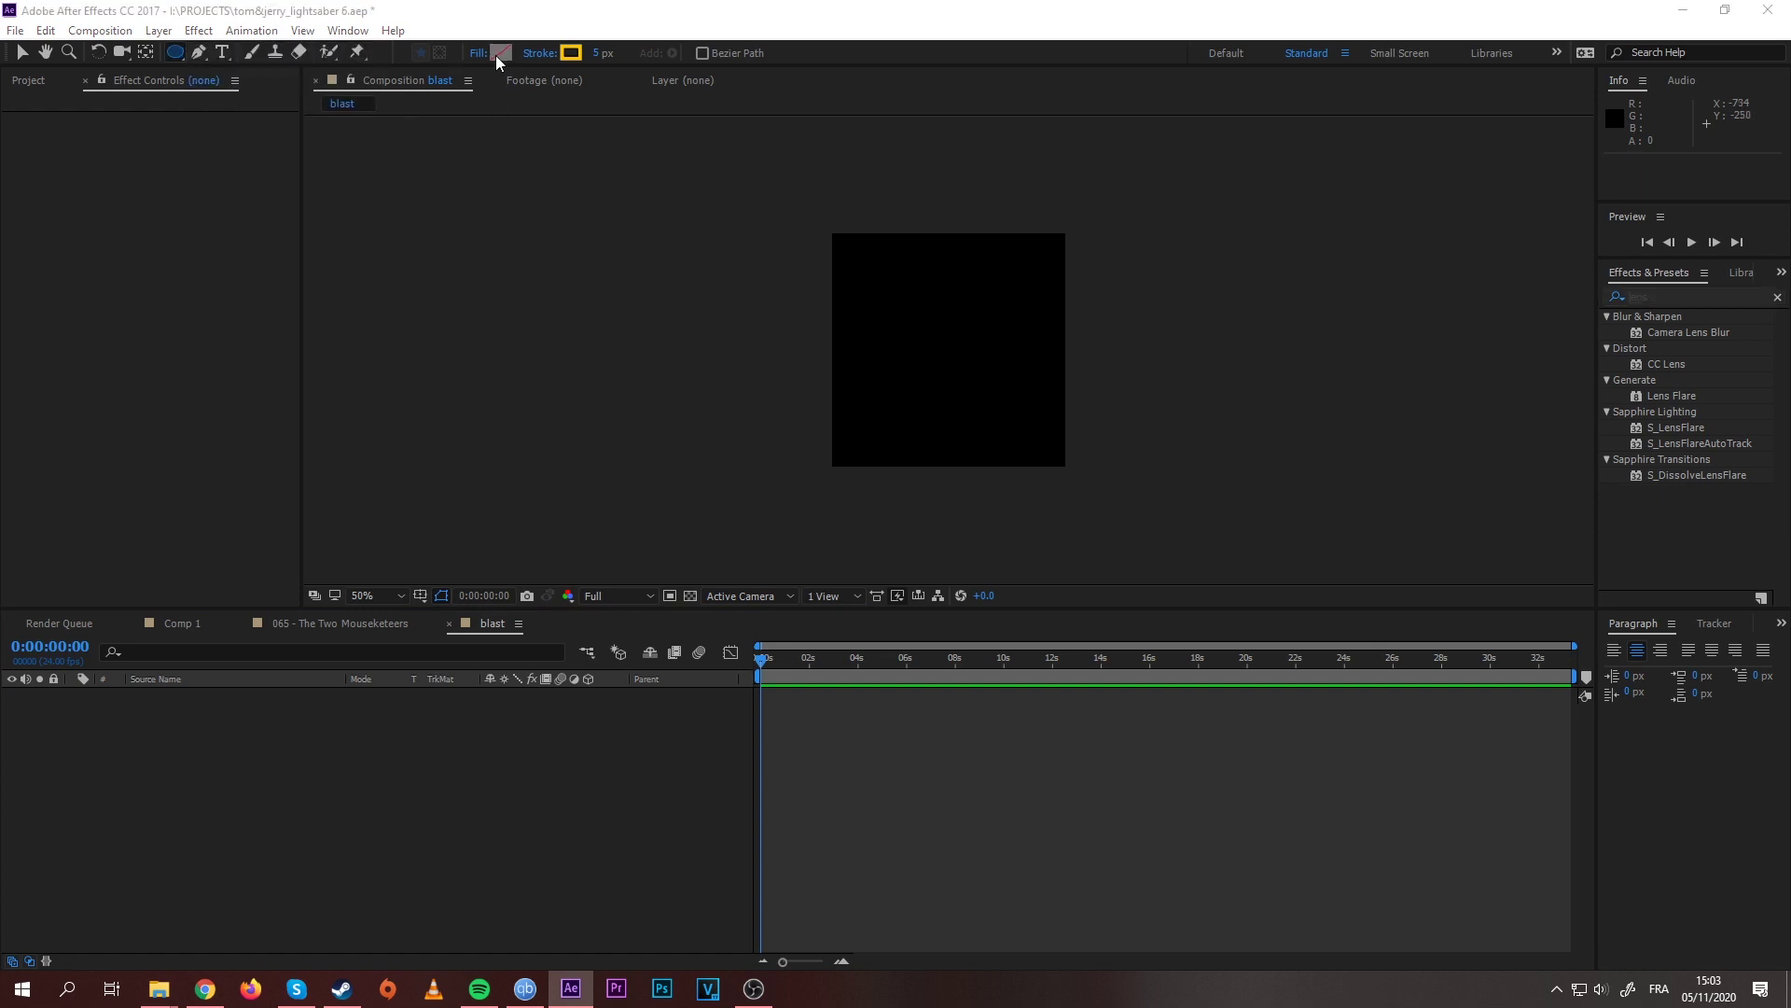
type("ffffff")
left_click(432, 50)
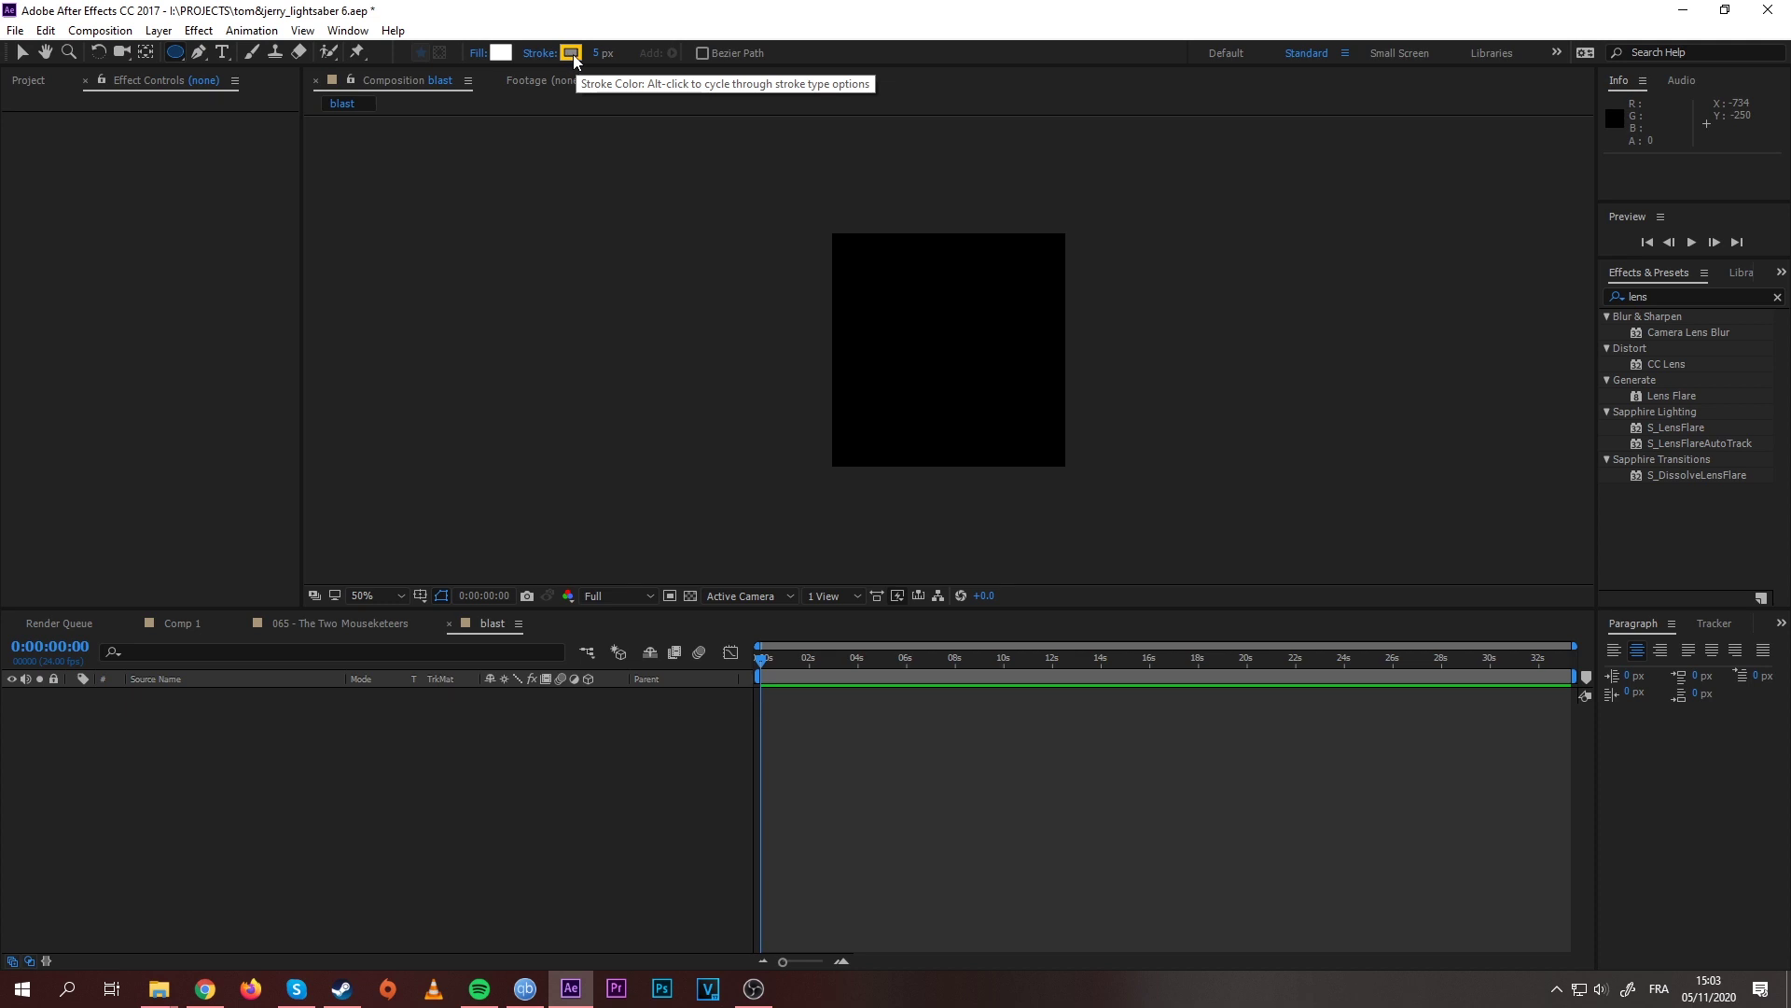
left_click(571, 54)
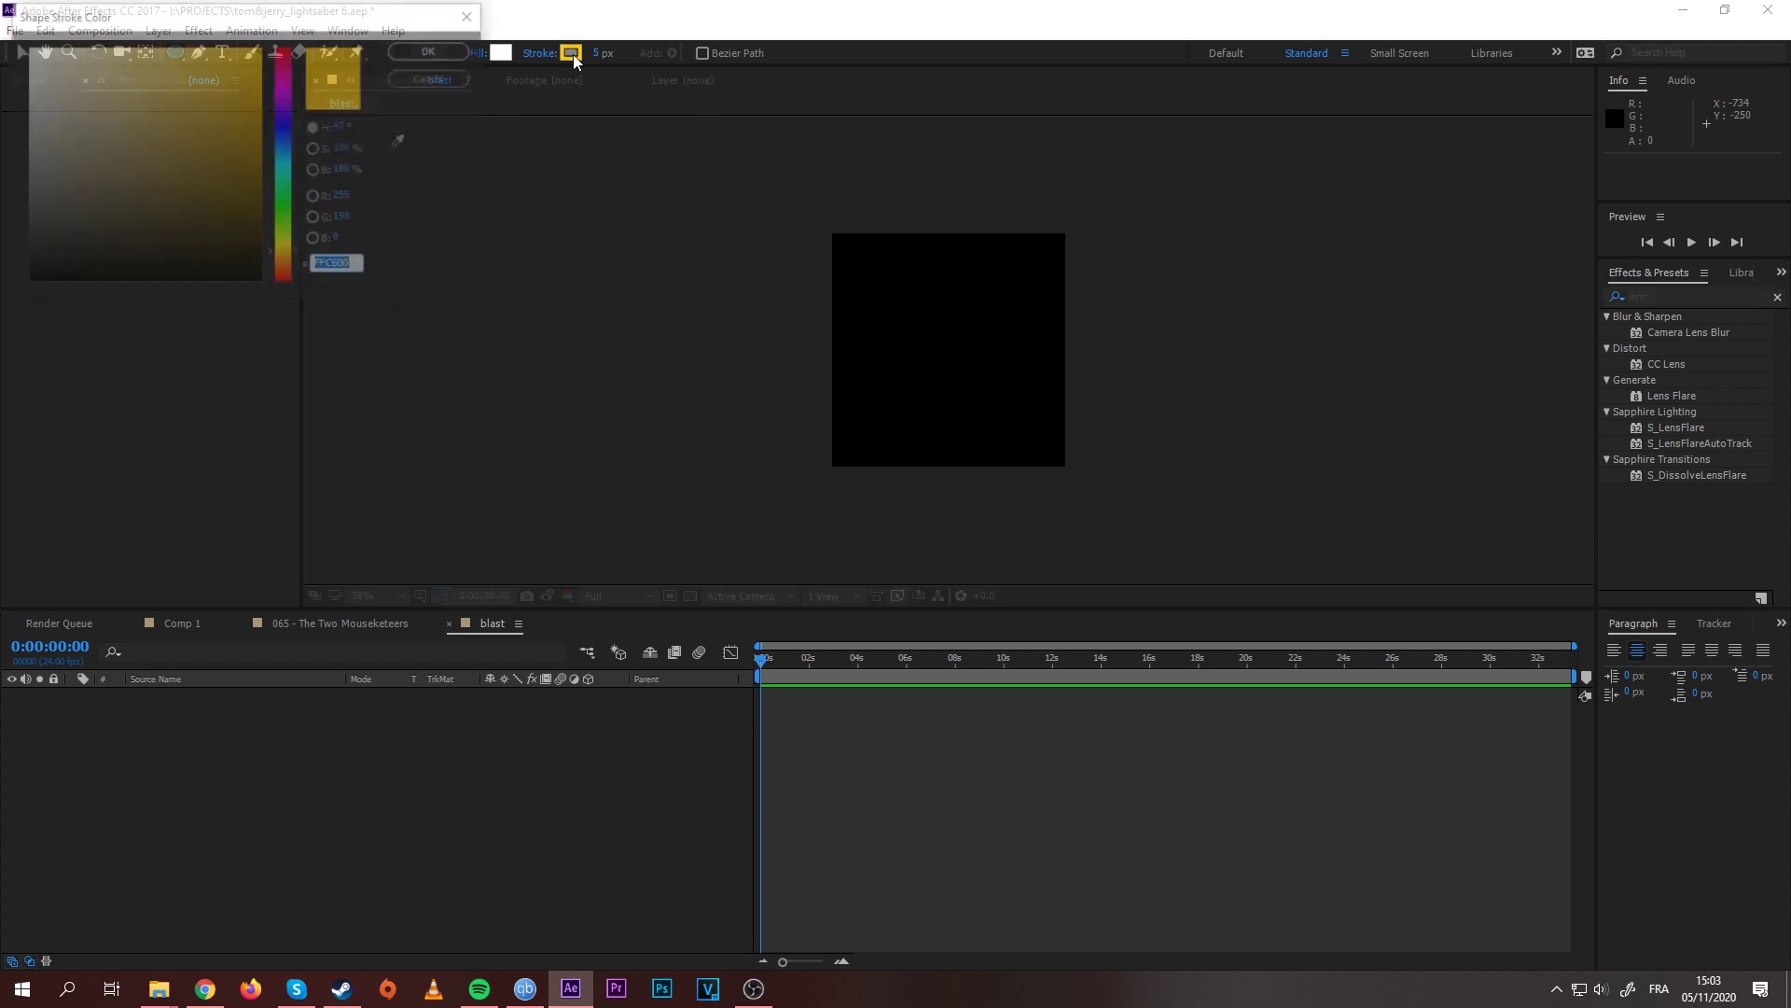
left_click(437, 53)
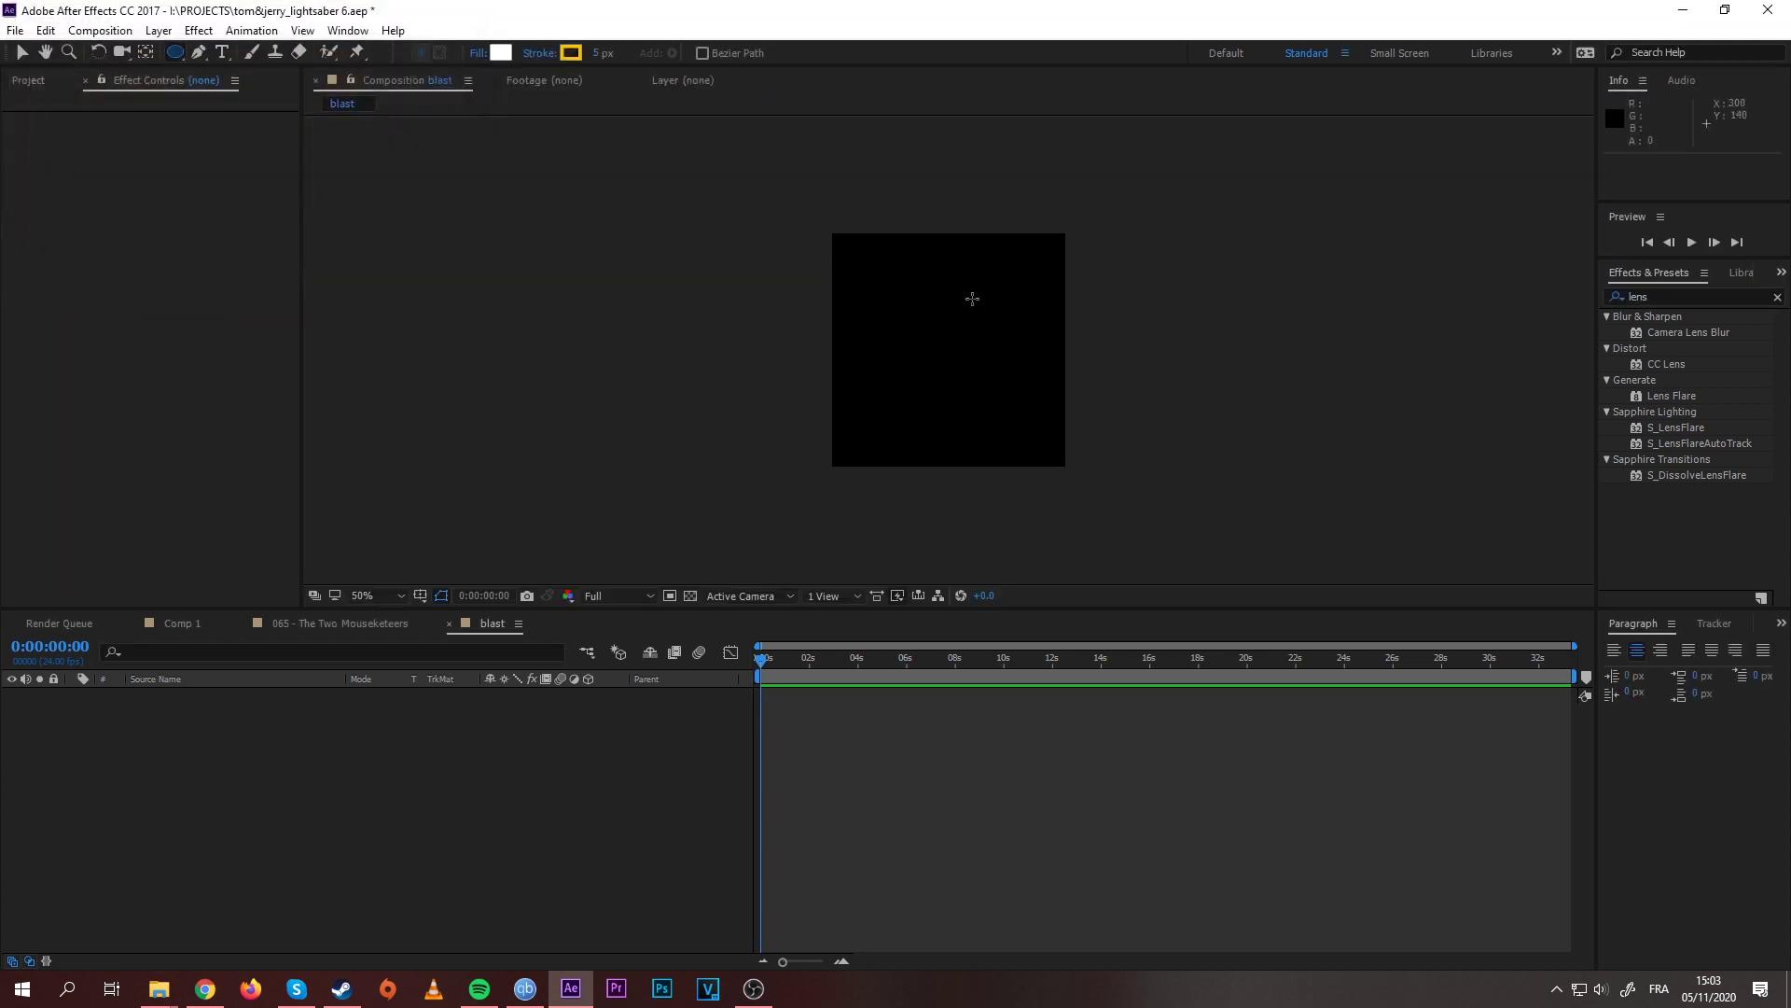
Step: Draw a large ellipse filling most of the blast composition, roughly centre it, and widen its stroke to about 43 px
mouse_move(941, 352)
left_mouse_down()
mouse_move(754, 209)
mouse_move(743, 170)
left_mouse_up()
left_click(23, 52)
left_click_drag(847, 289, 958, 364)
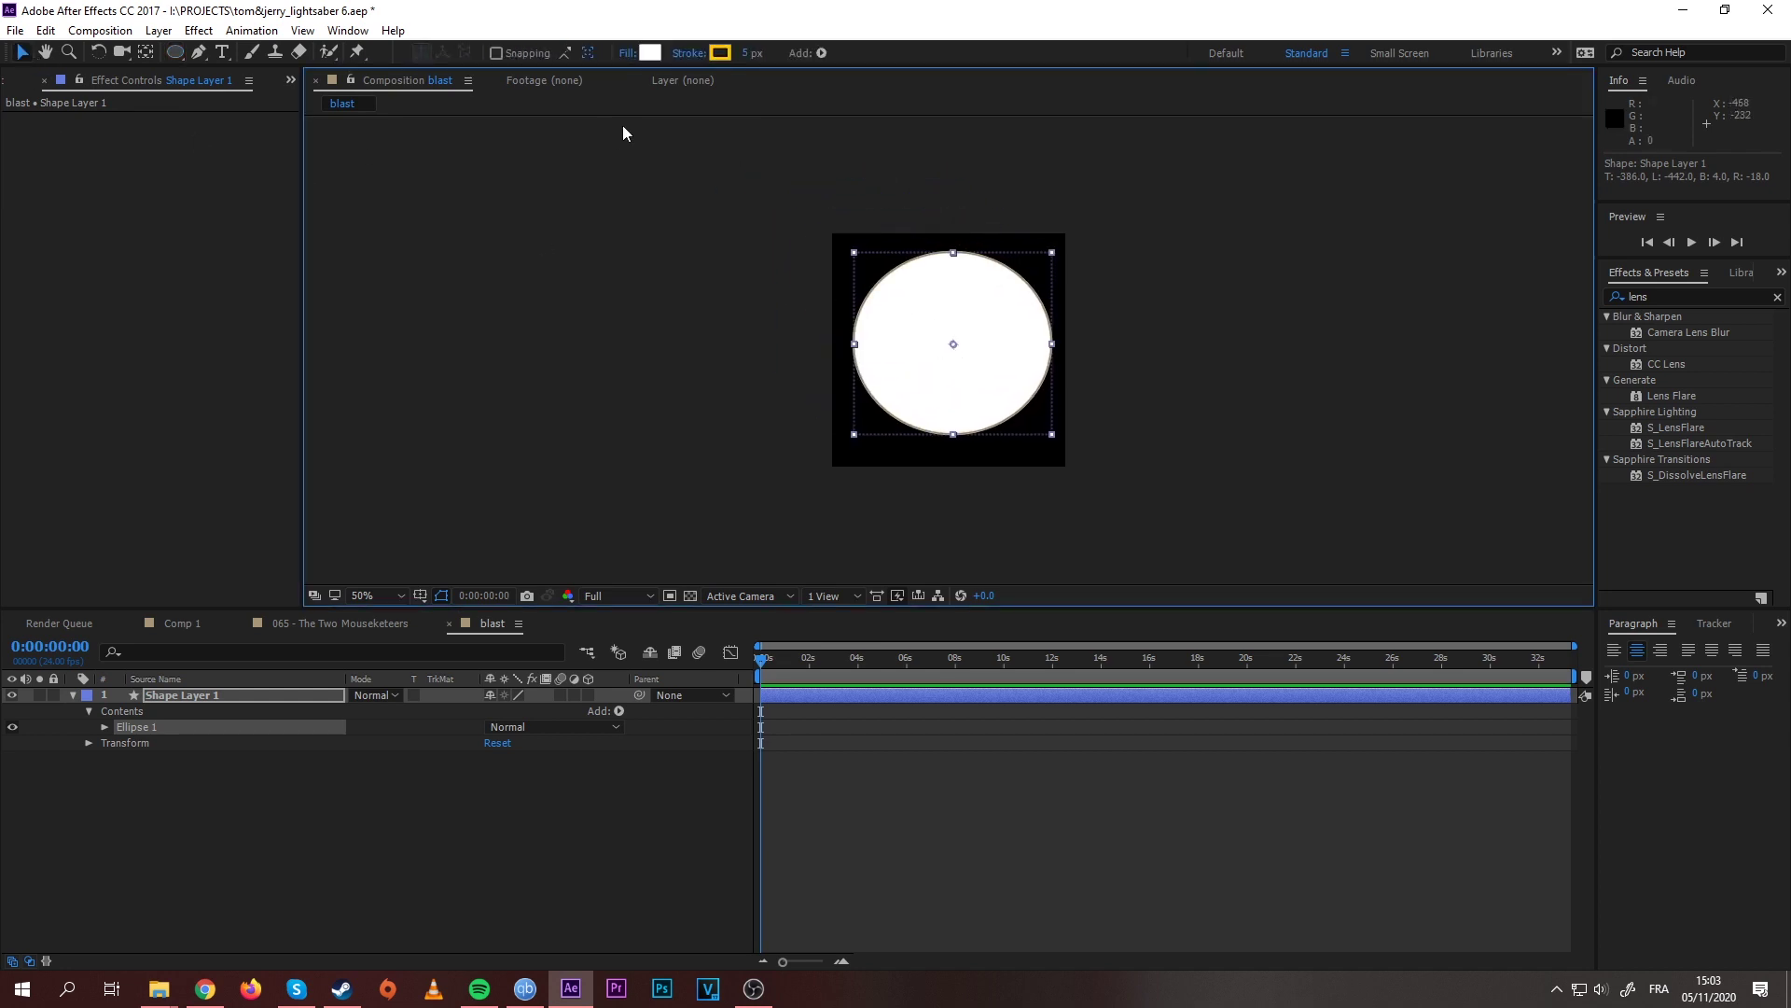
left_click_drag(743, 54, 784, 56)
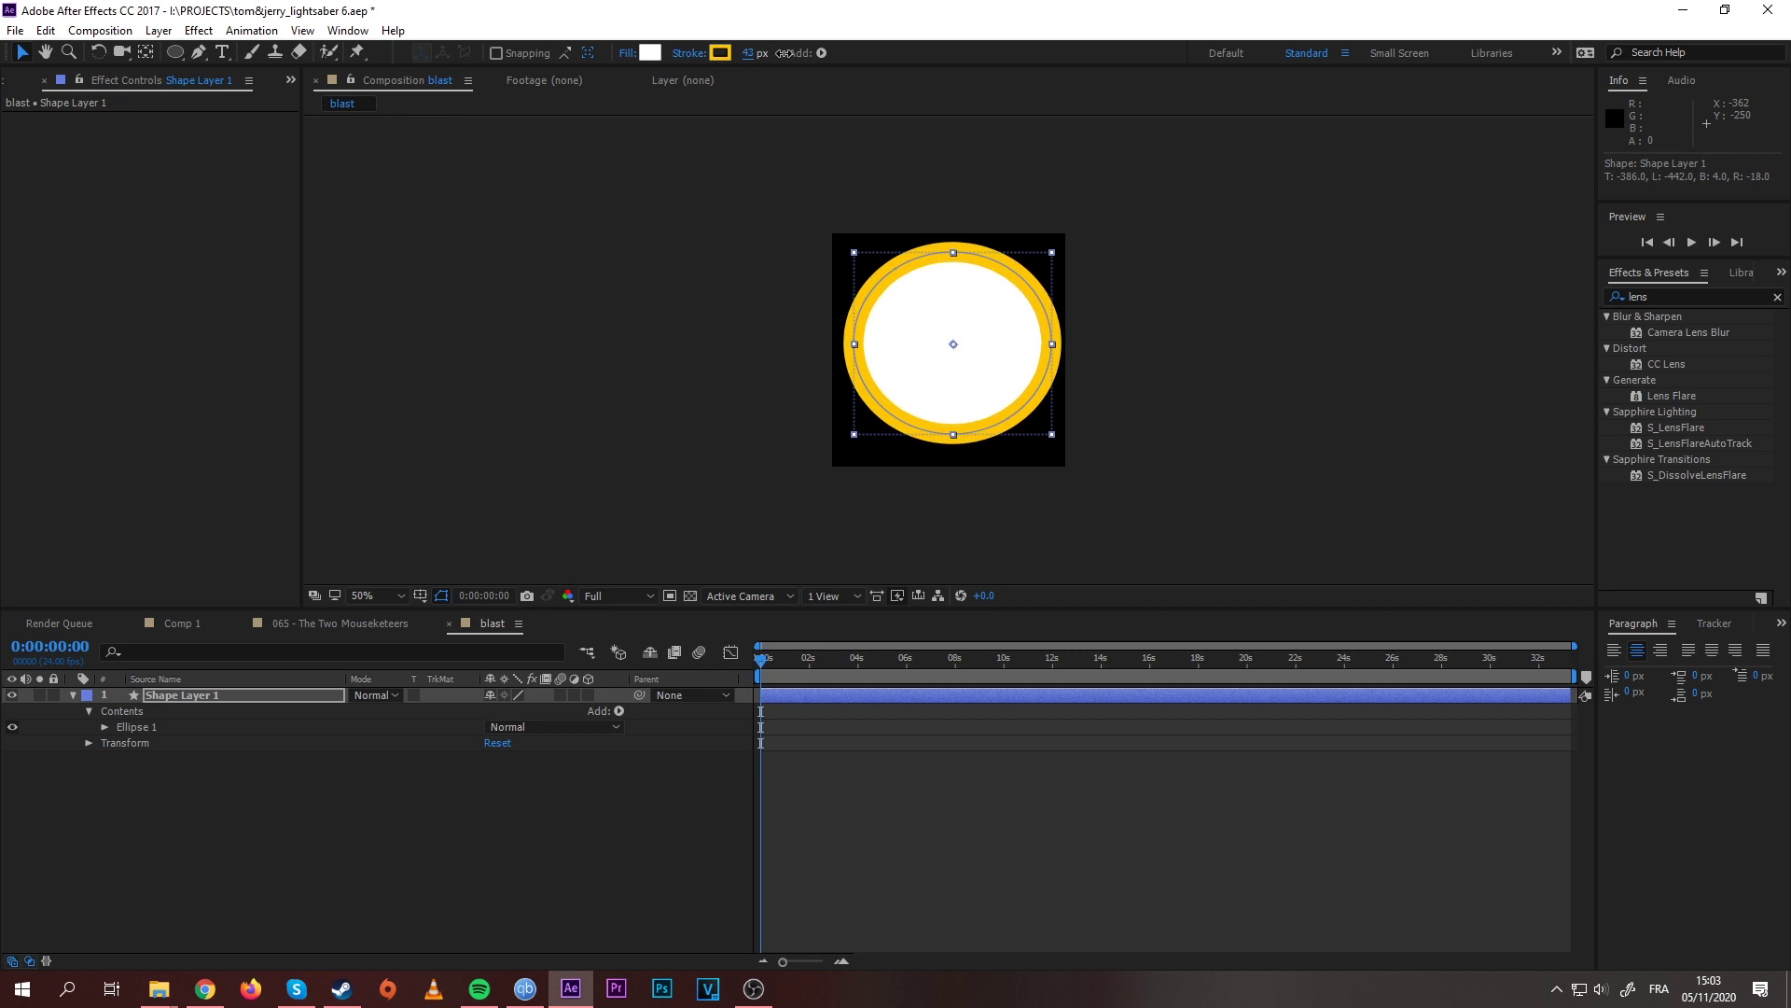
left_click_drag(980, 363, 978, 366)
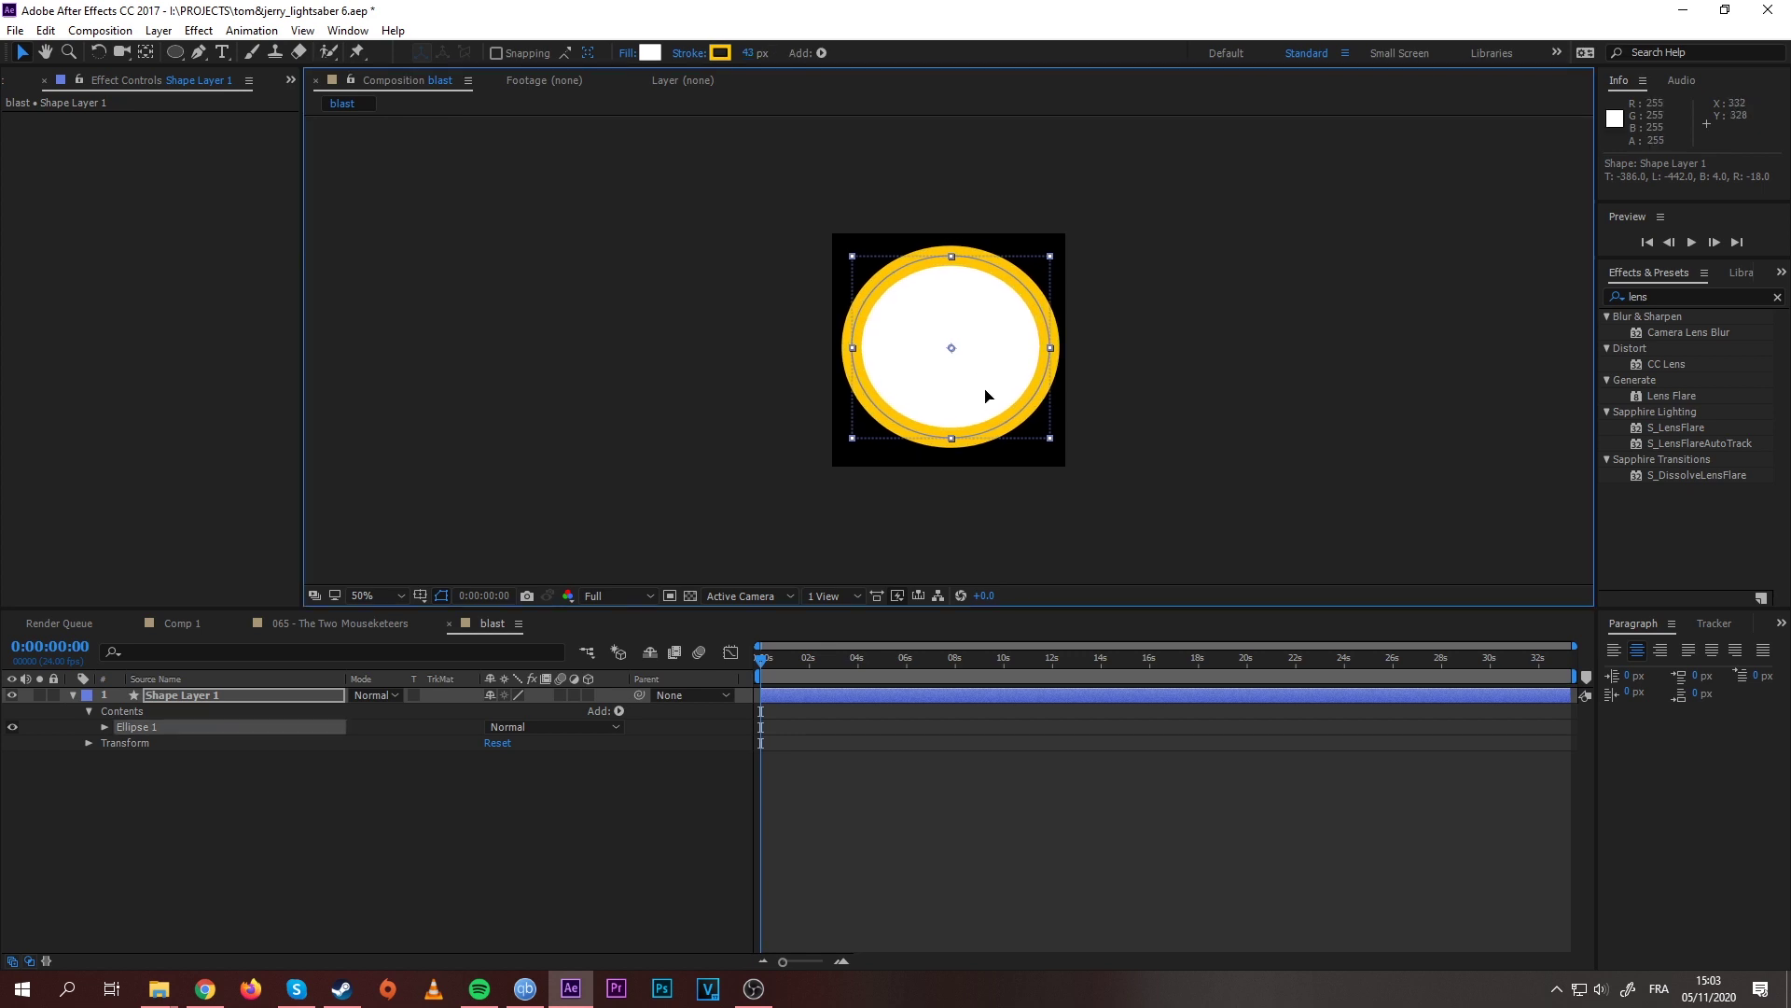
left_click(566, 819)
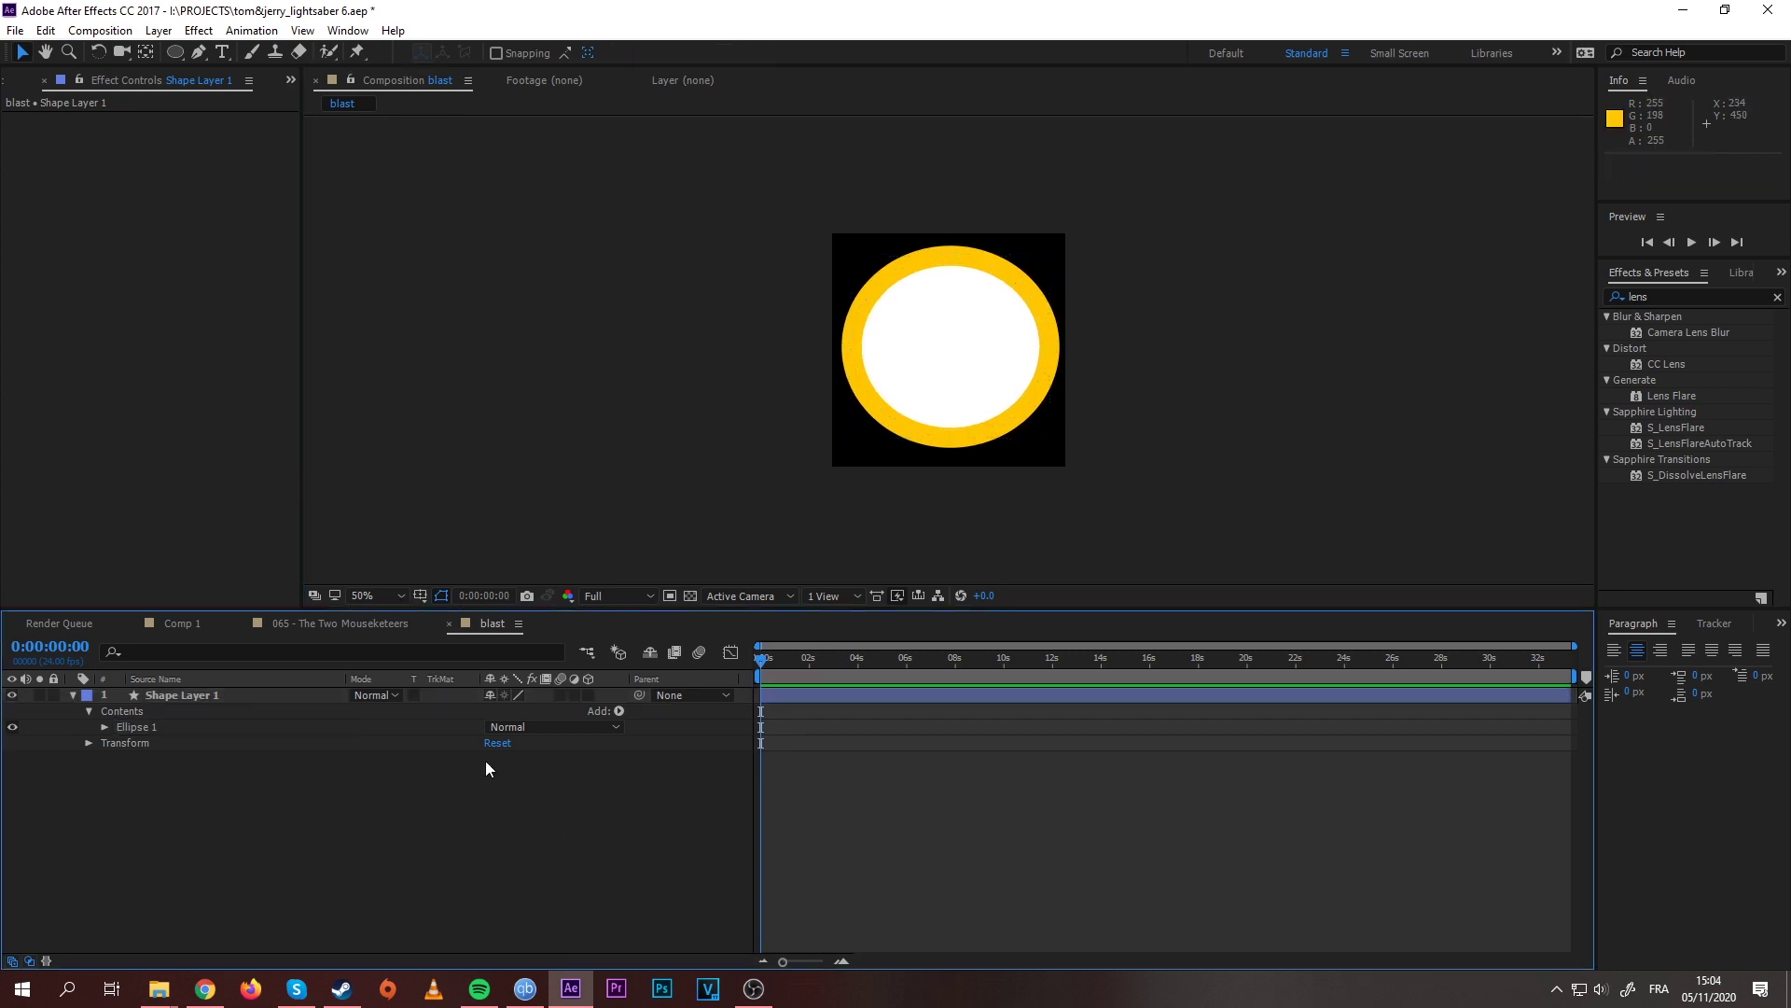
Step: Add the blast composition as the top layer of the Two Mouseketeers composition and scale it to 13%
left_click(333, 624)
left_click(28, 84)
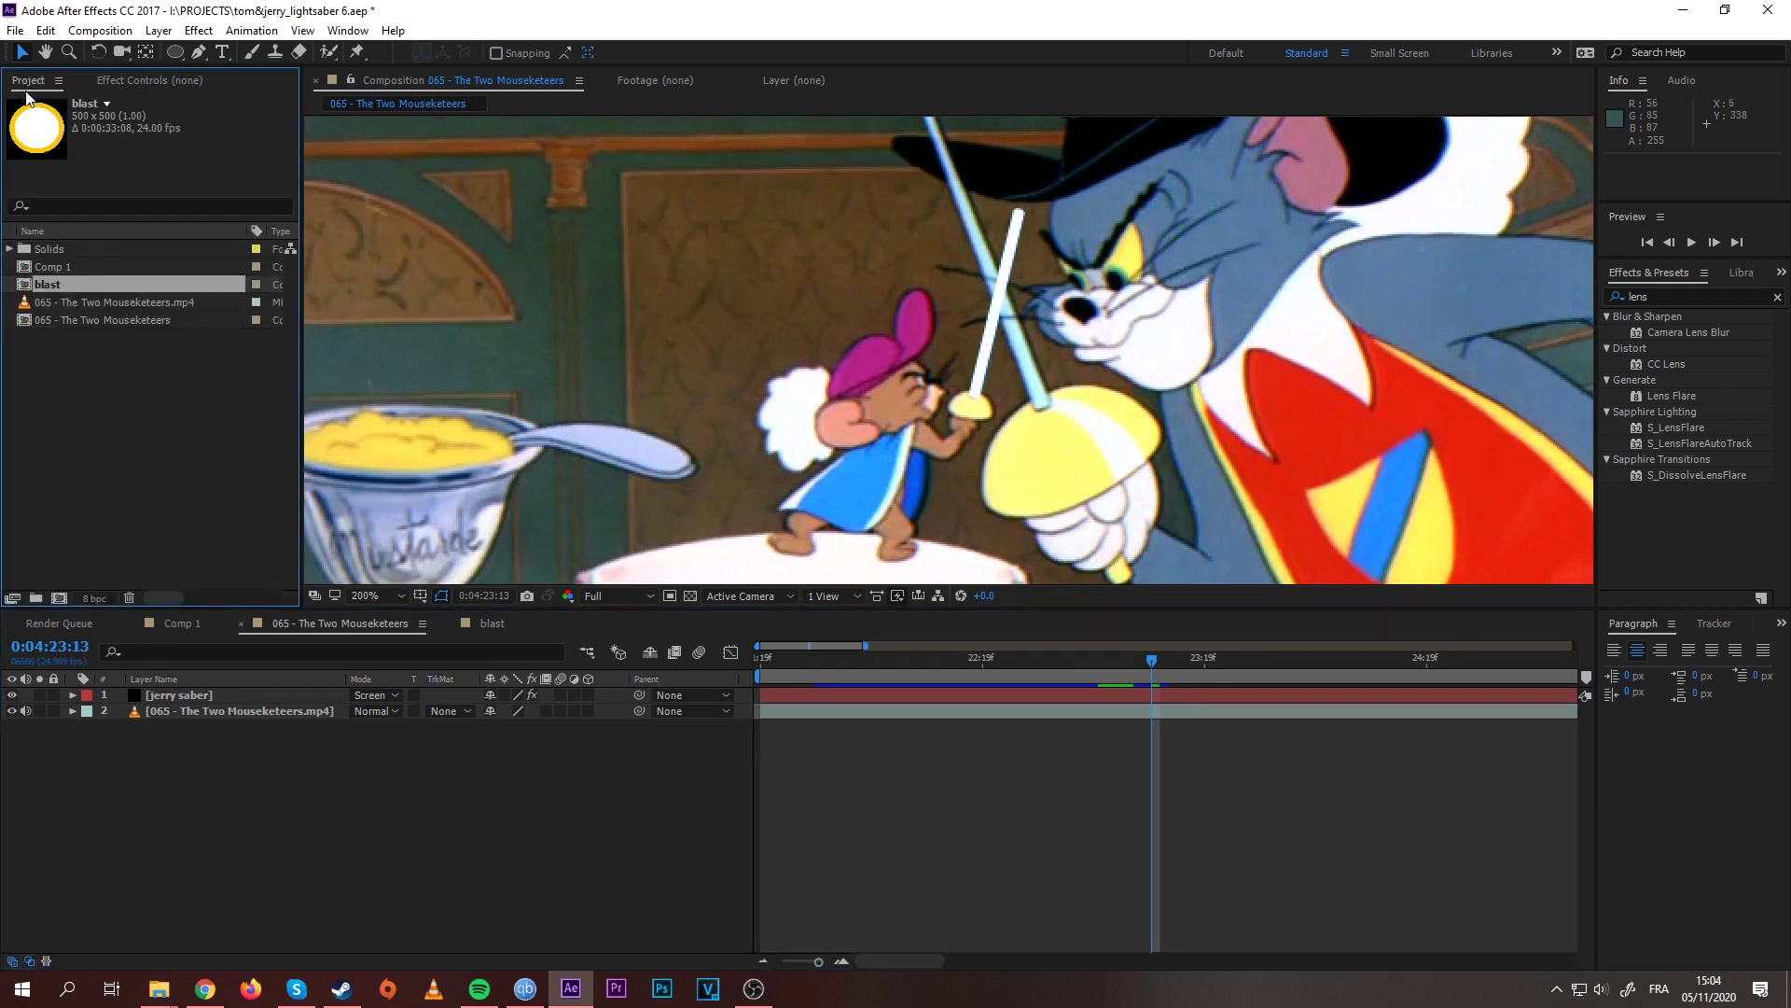
left_click_drag(43, 281, 282, 692)
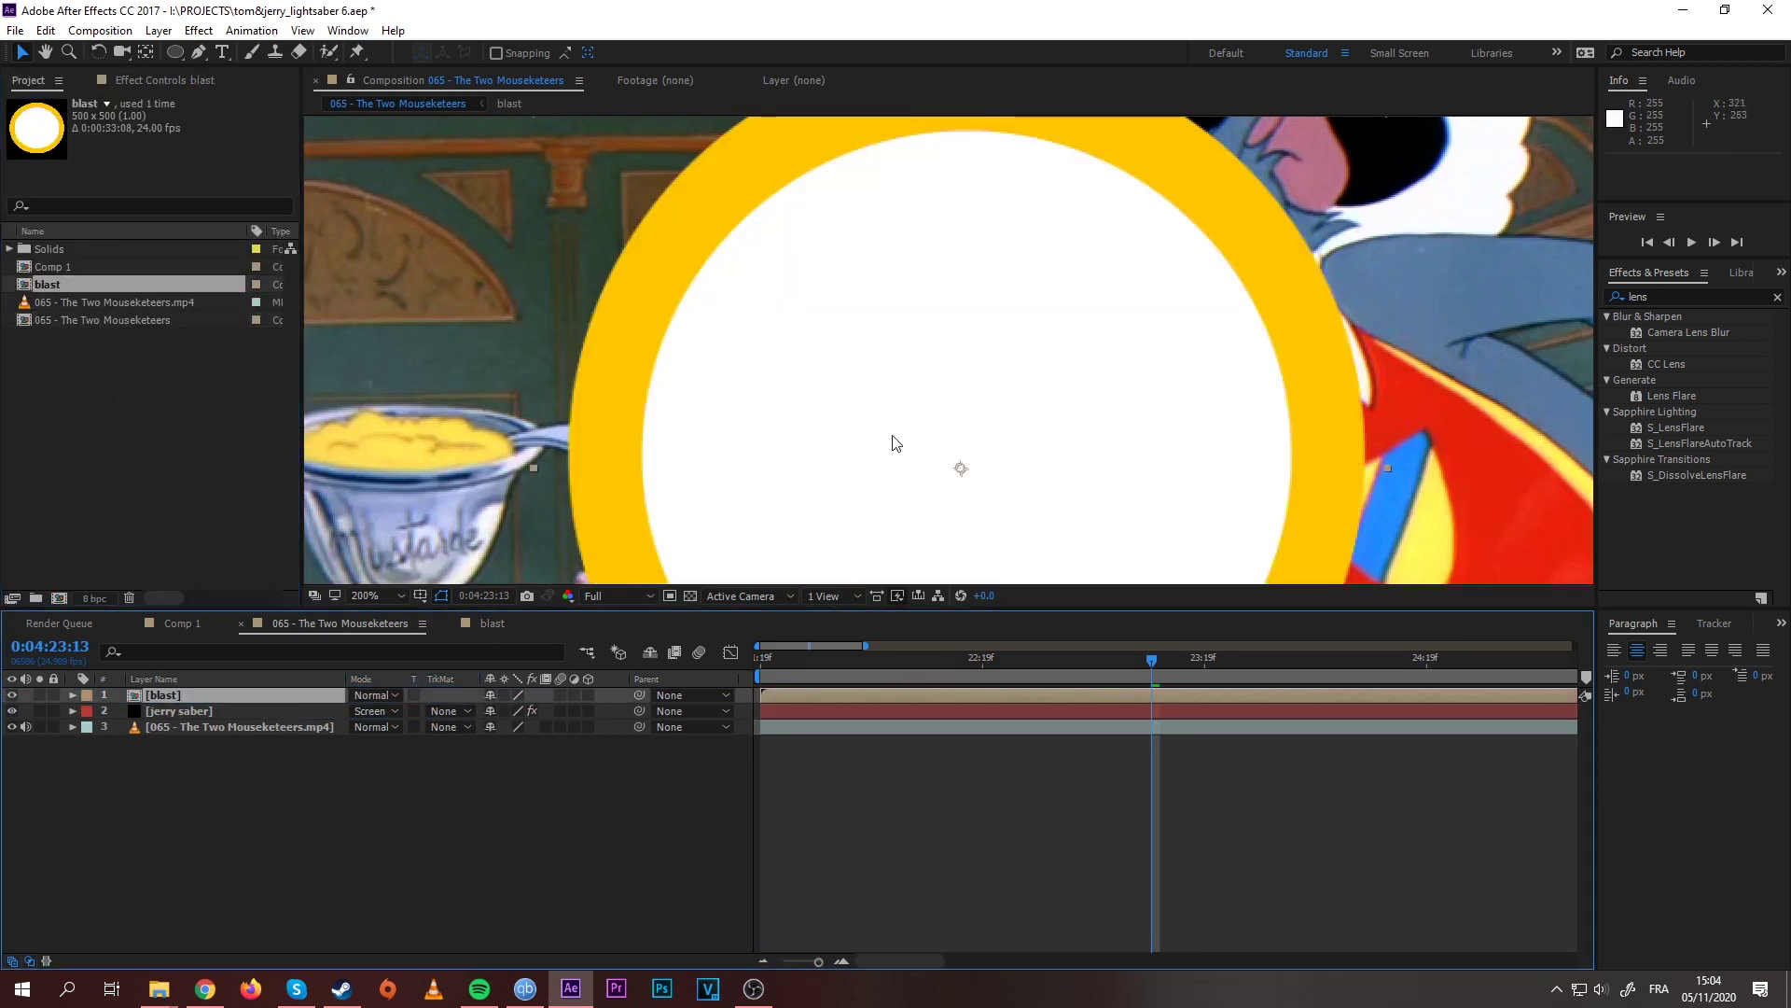
scroll(893, 440, "down", 1)
key("s")
left_click_drag(510, 710, 426, 702)
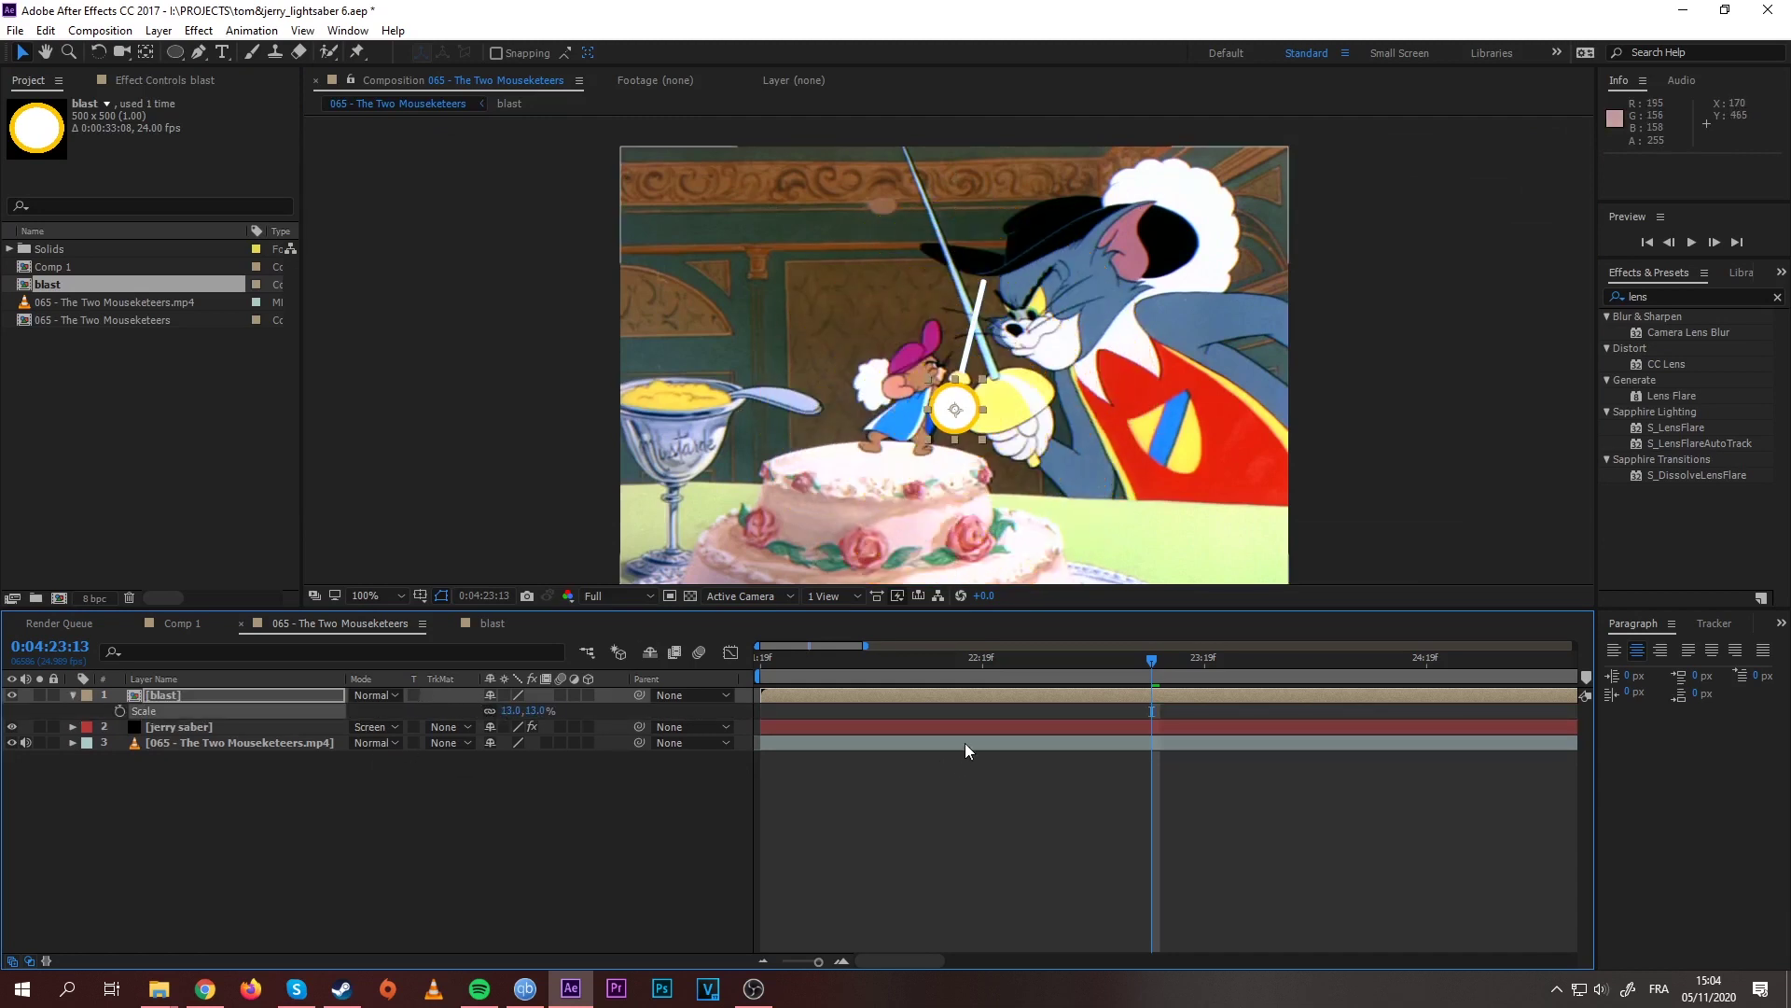
Step: At frame 0:04:23:04, place the blast over the mouse's sword hilt at 287.5, 201.5 and start keyframing its Position
key("Page_Up")
key("Page_Up")
key("Page_Up")
key("Page_Up")
key("Page_Up")
key("Page_Up")
key("Page_Up")
key("Page_Up")
key("Page_Up")
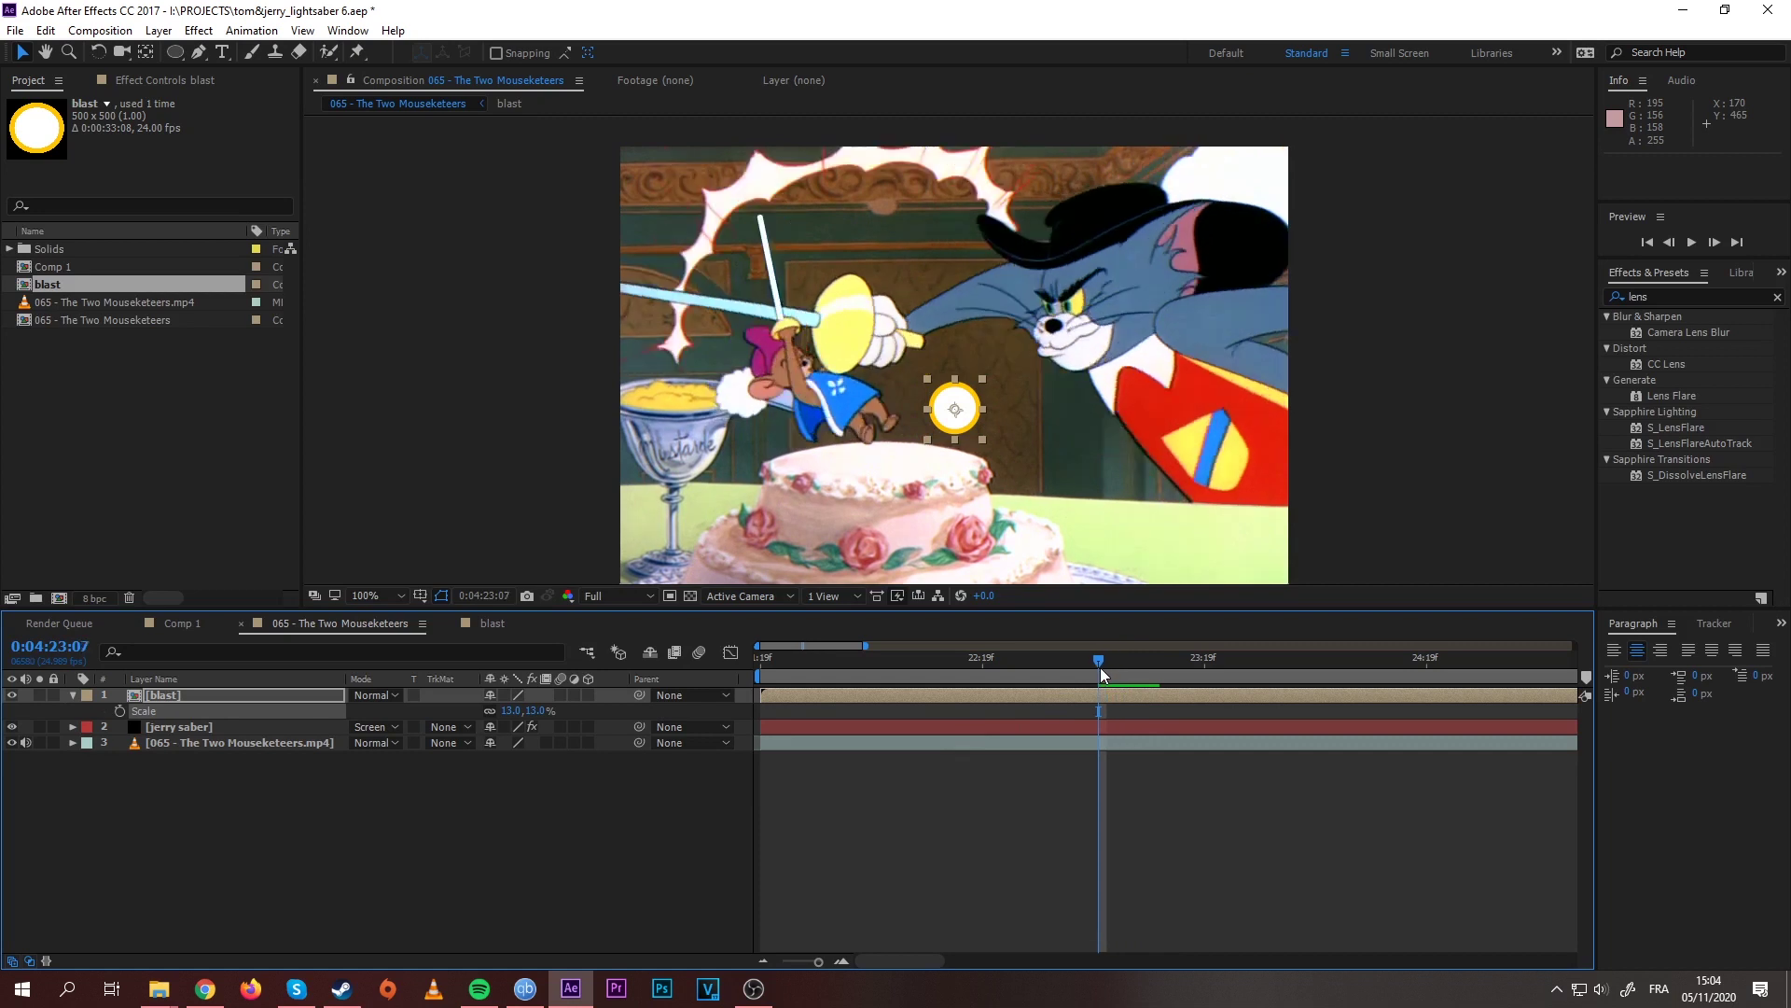
key("Page_Up")
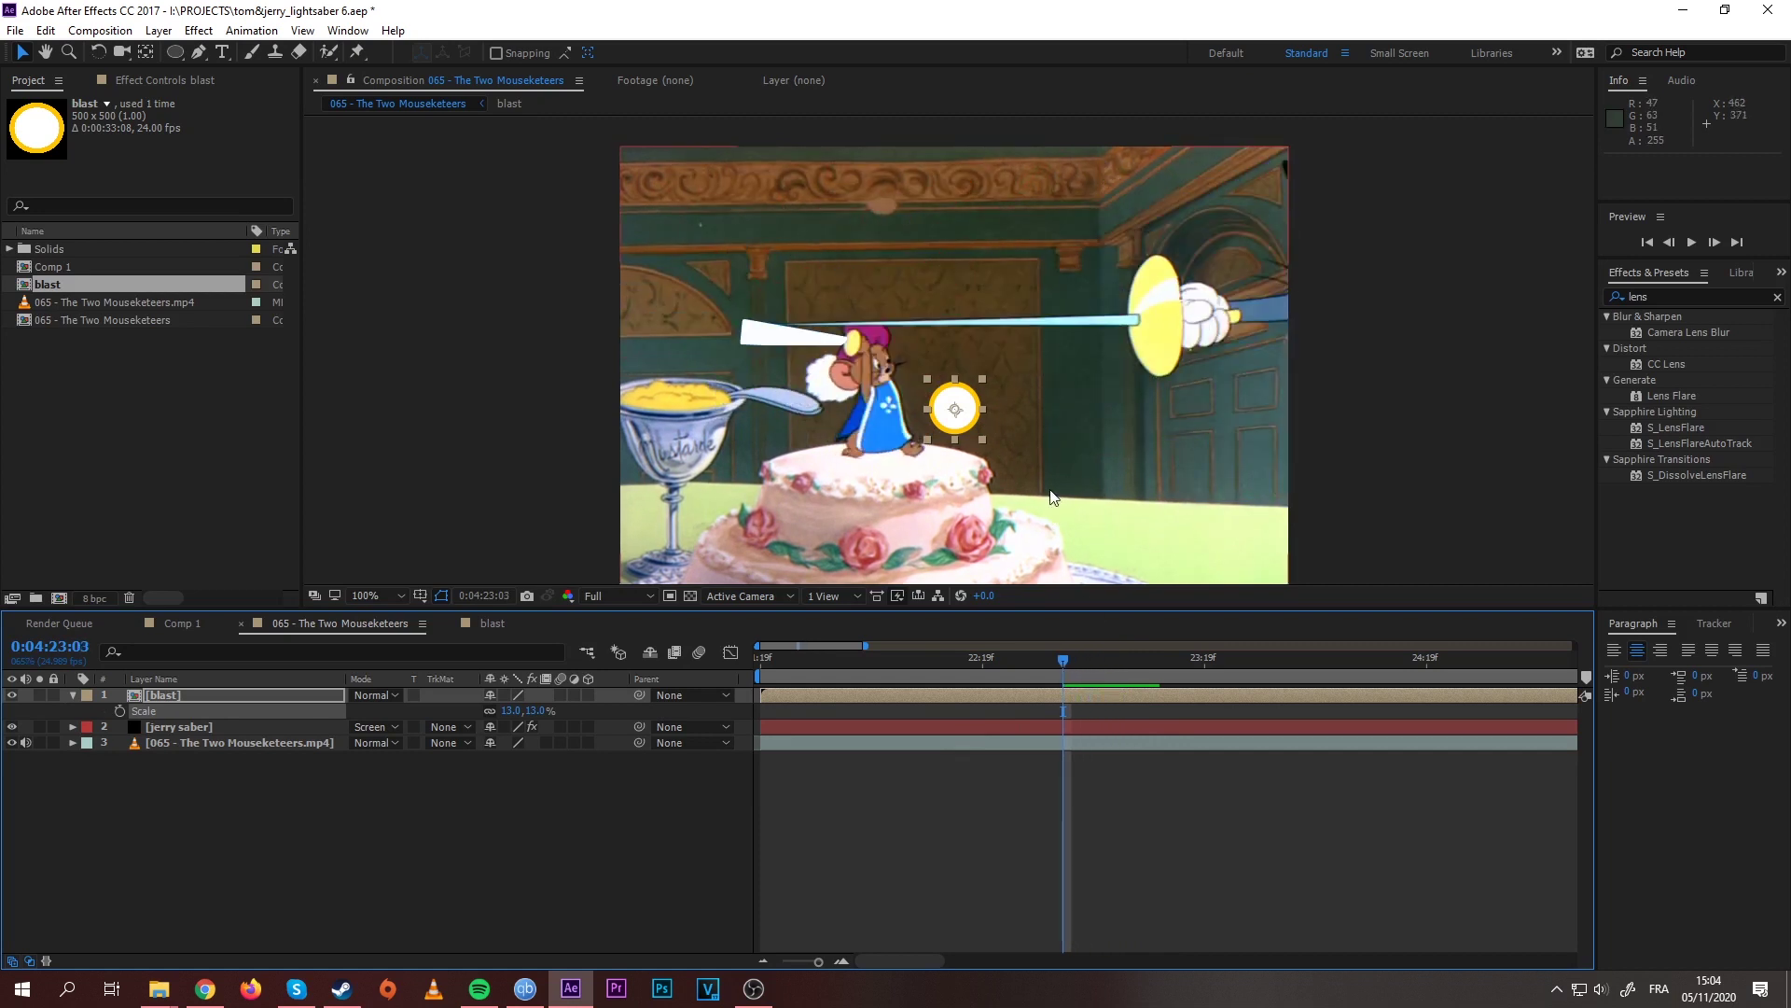
key("Page_Down")
key("period")
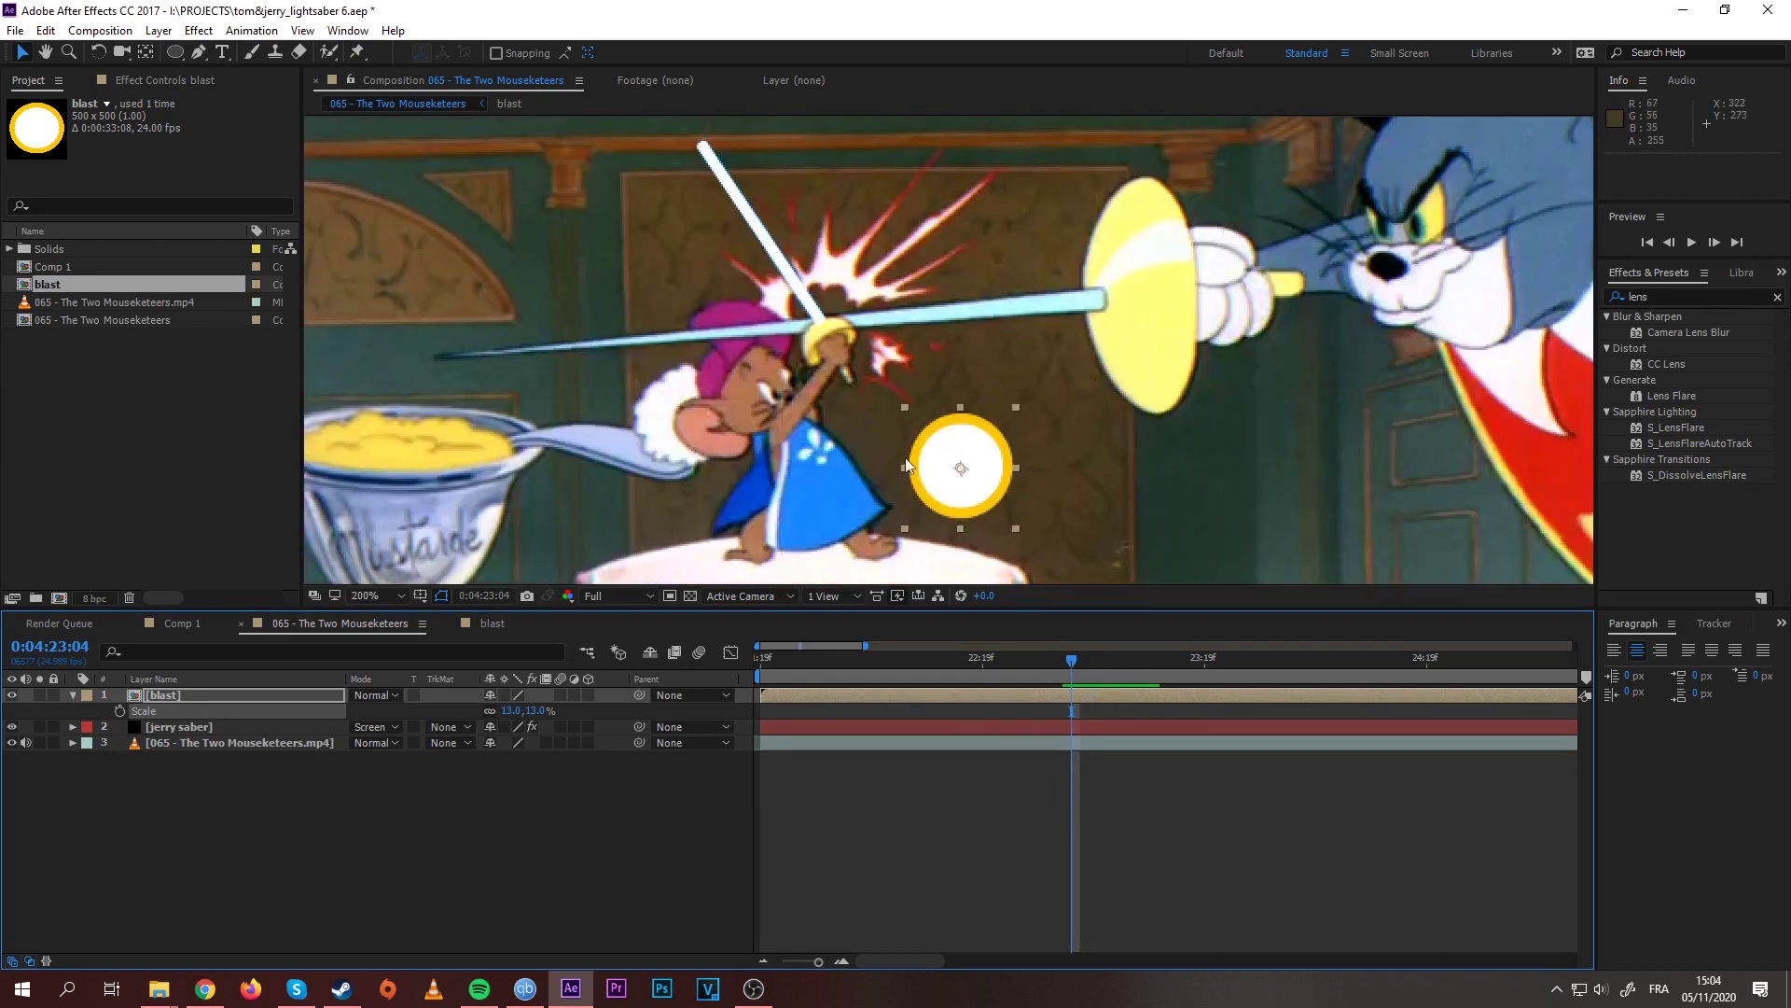
left_click_drag(968, 491, 836, 343)
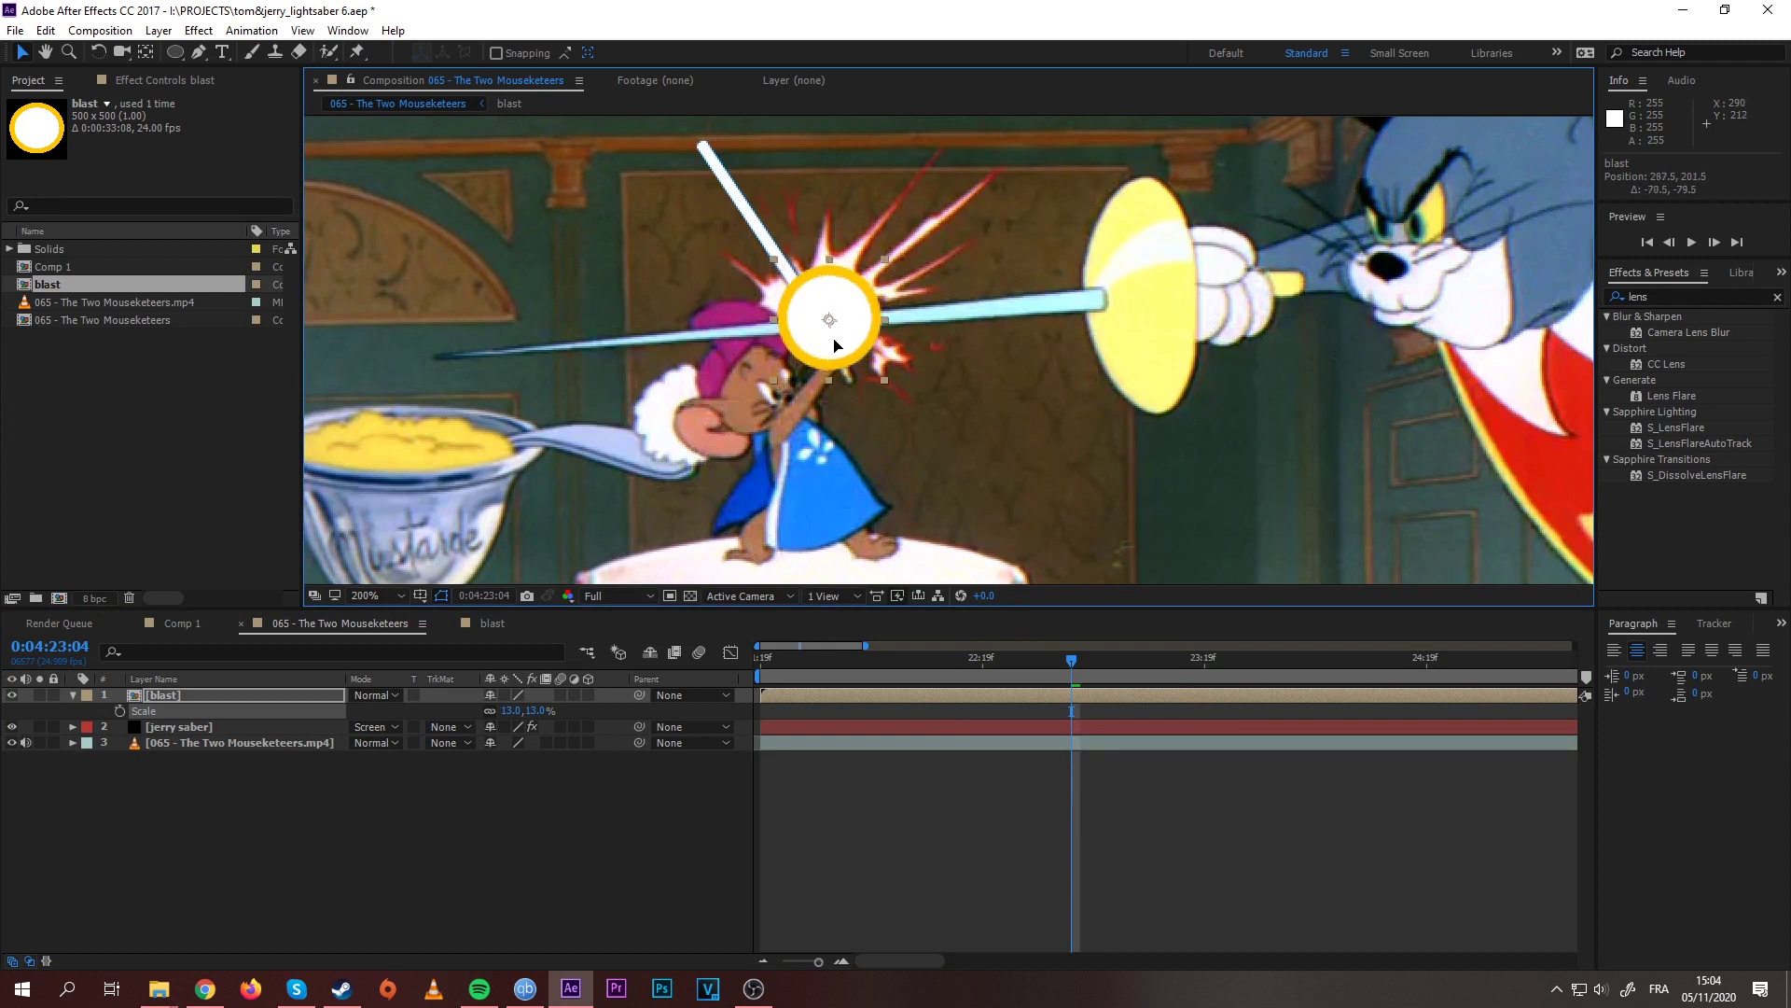
key("p")
left_click(121, 711)
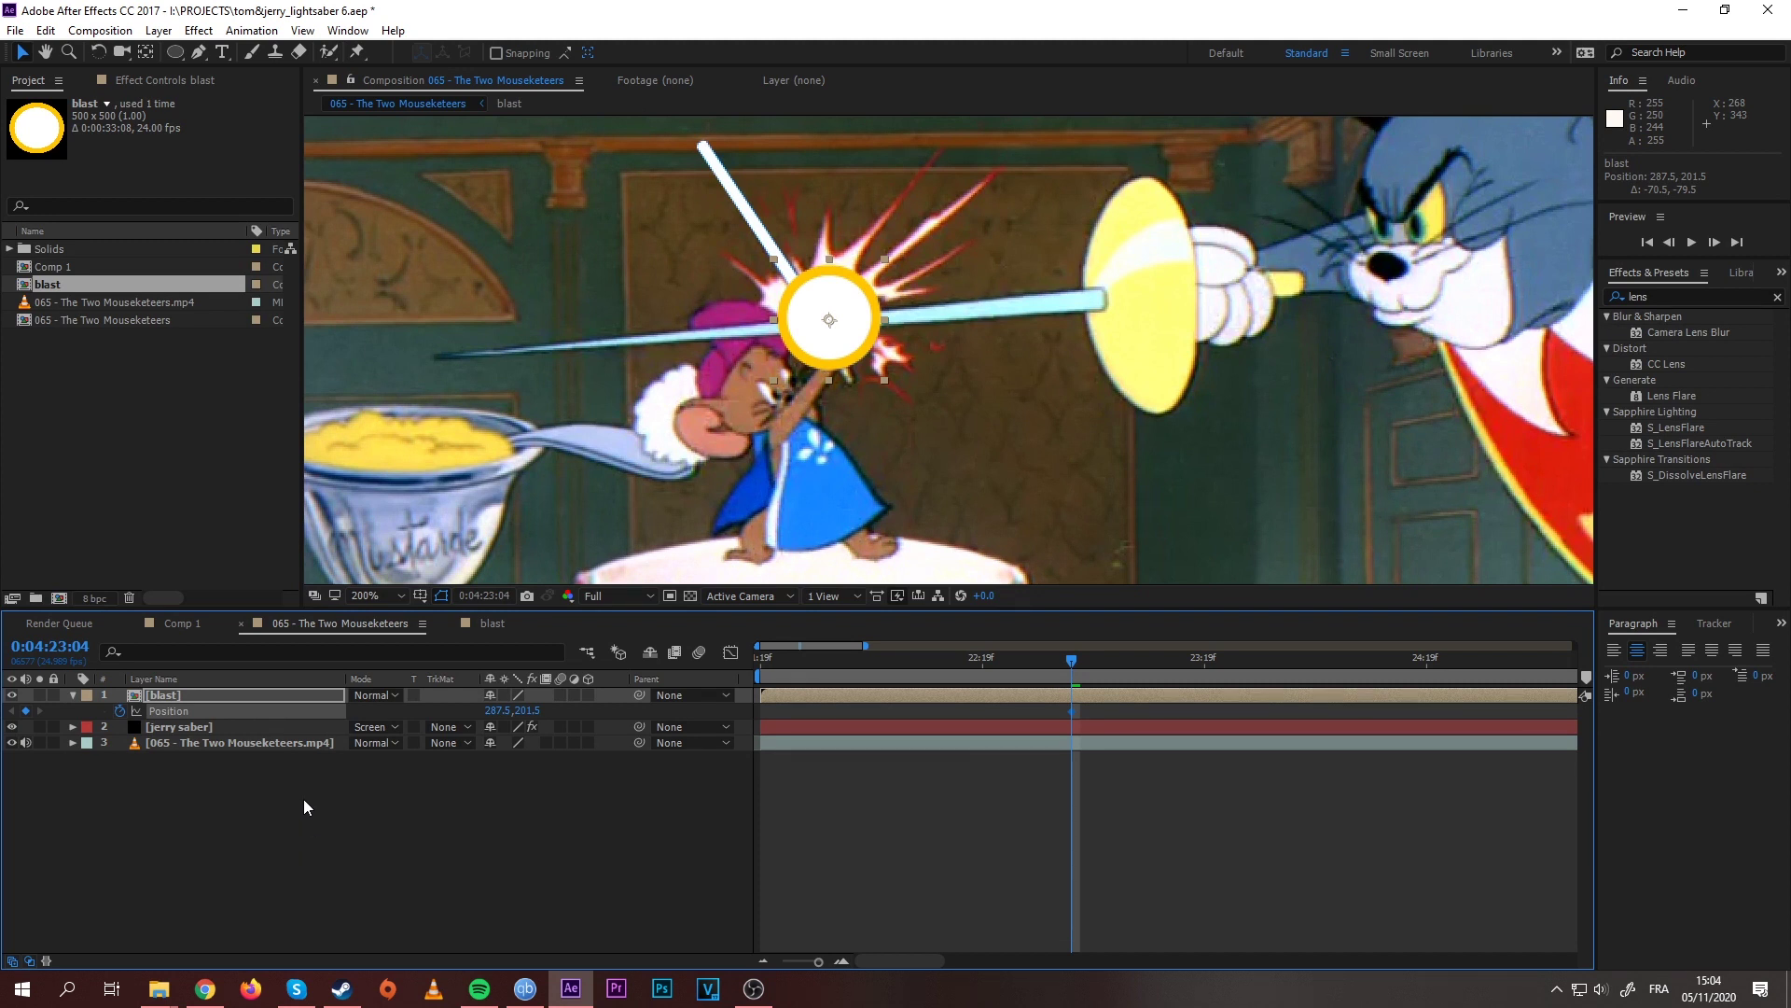
Step: Keyframe the blast's Position to follow the hilt from frame 0:04:23:05 to 0:04:23:07, ending at 197.5, 184.0
key("Page_Down")
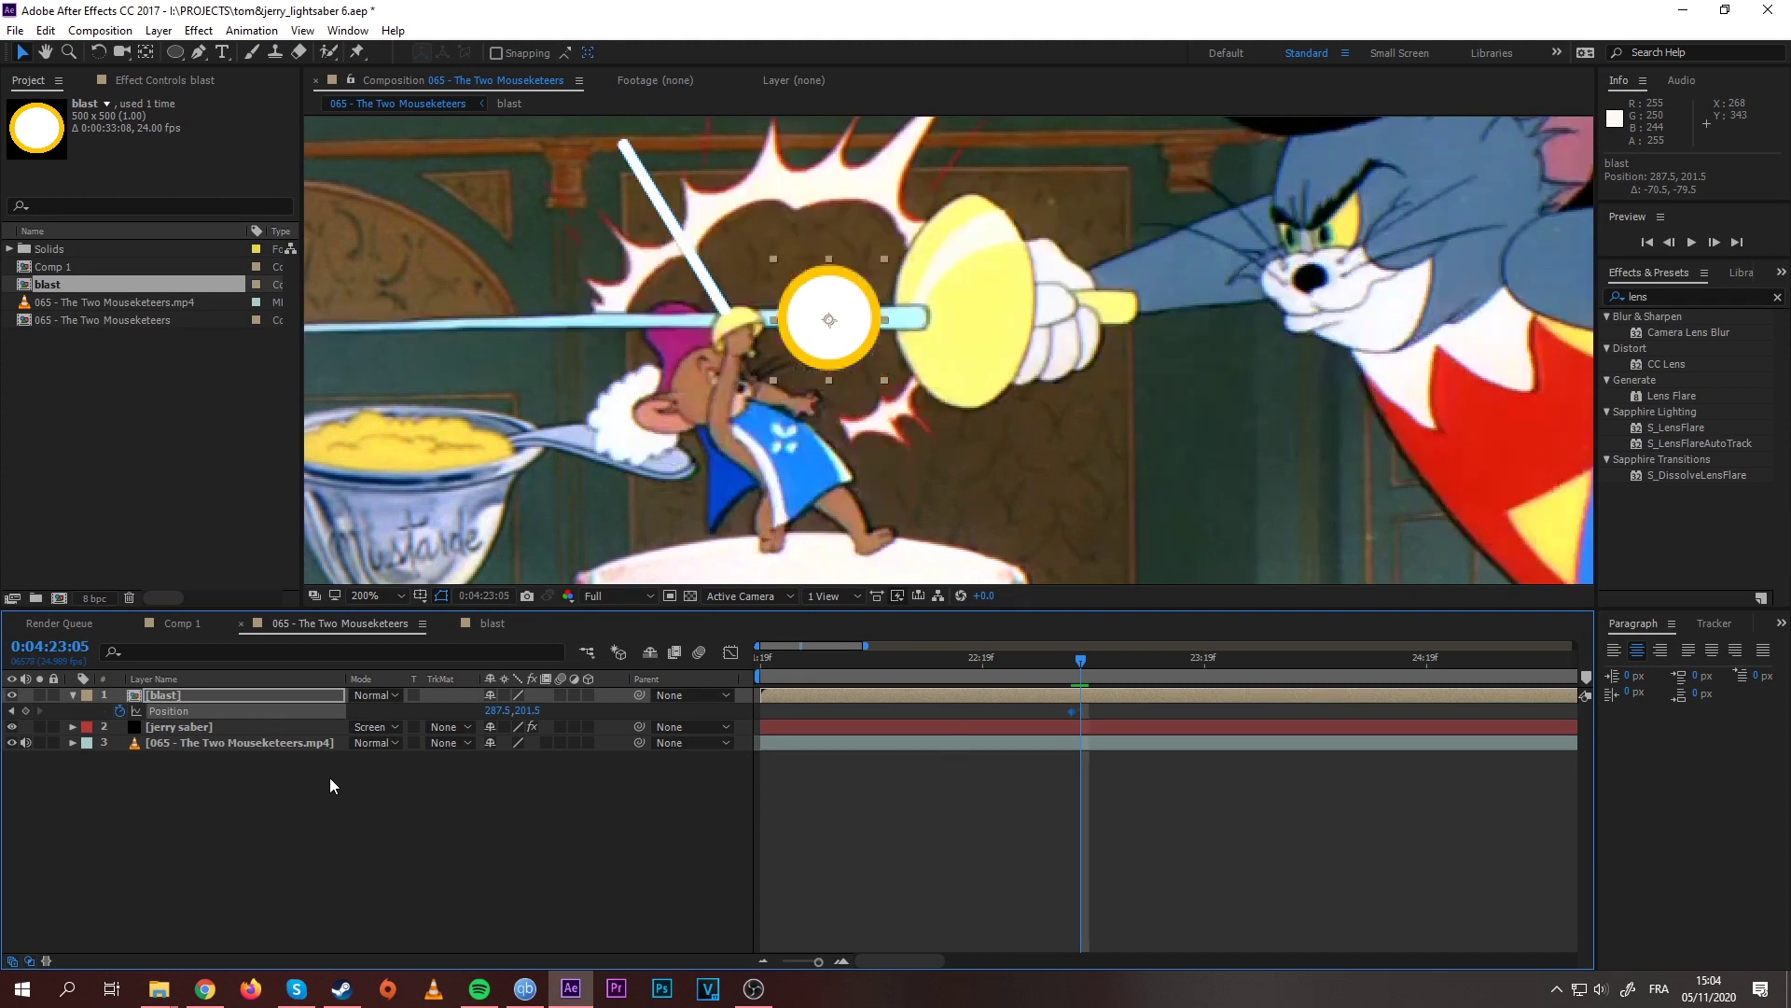
left_click_drag(834, 344, 683, 320)
key("Page_Down")
key("Page_Down")
scroll(786, 418, "down", 1)
Step: Add a Position keyframe for the blast at frame 0:04:23:03
key("Page_Up")
key("Page_Up")
key("Page_Up")
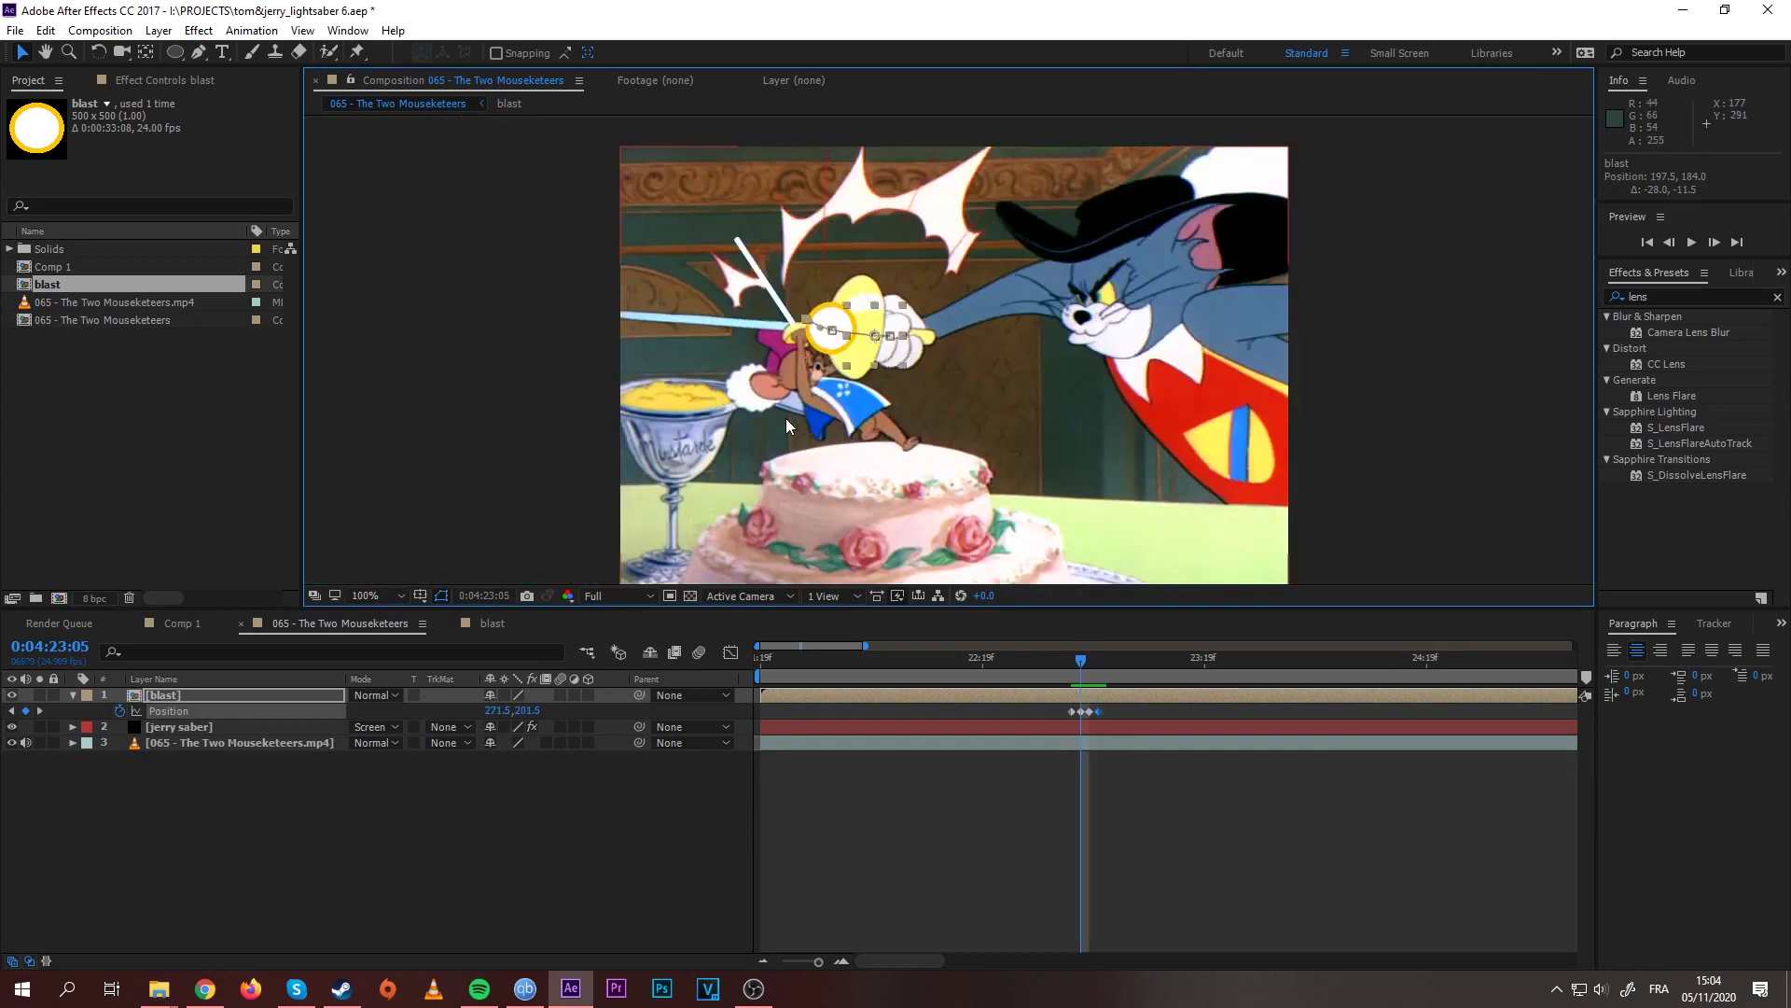
key("Page_Up")
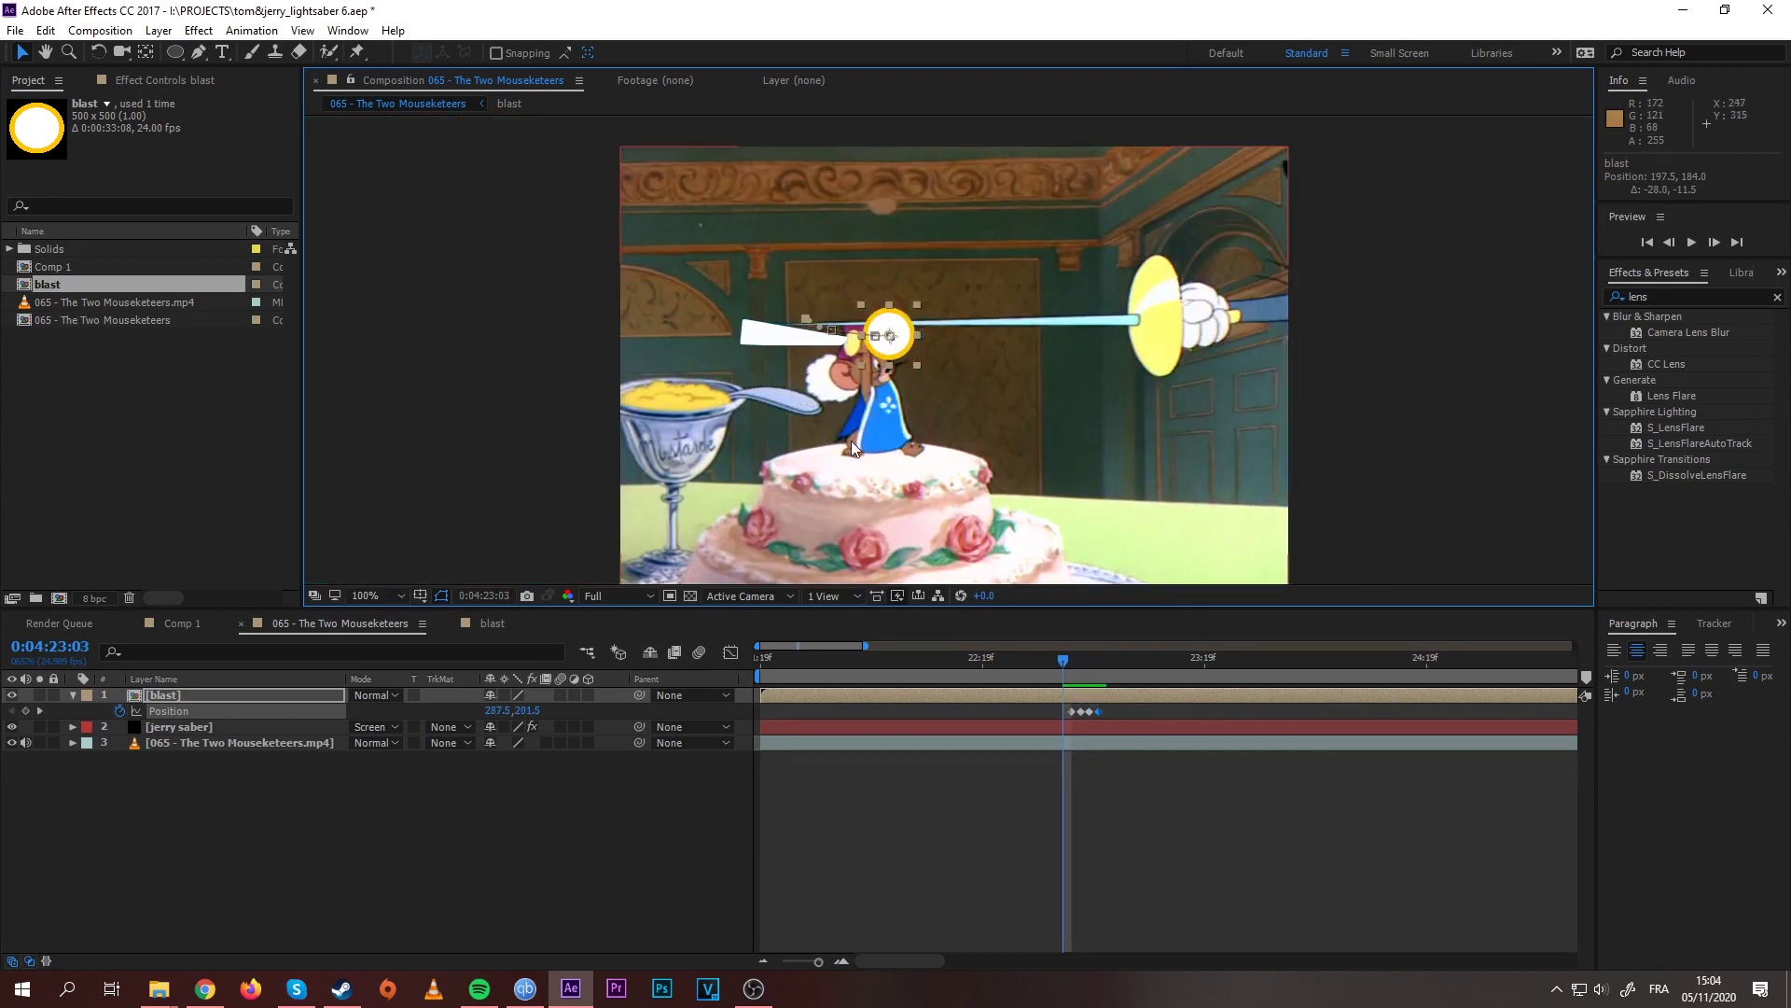
left_click(26, 711)
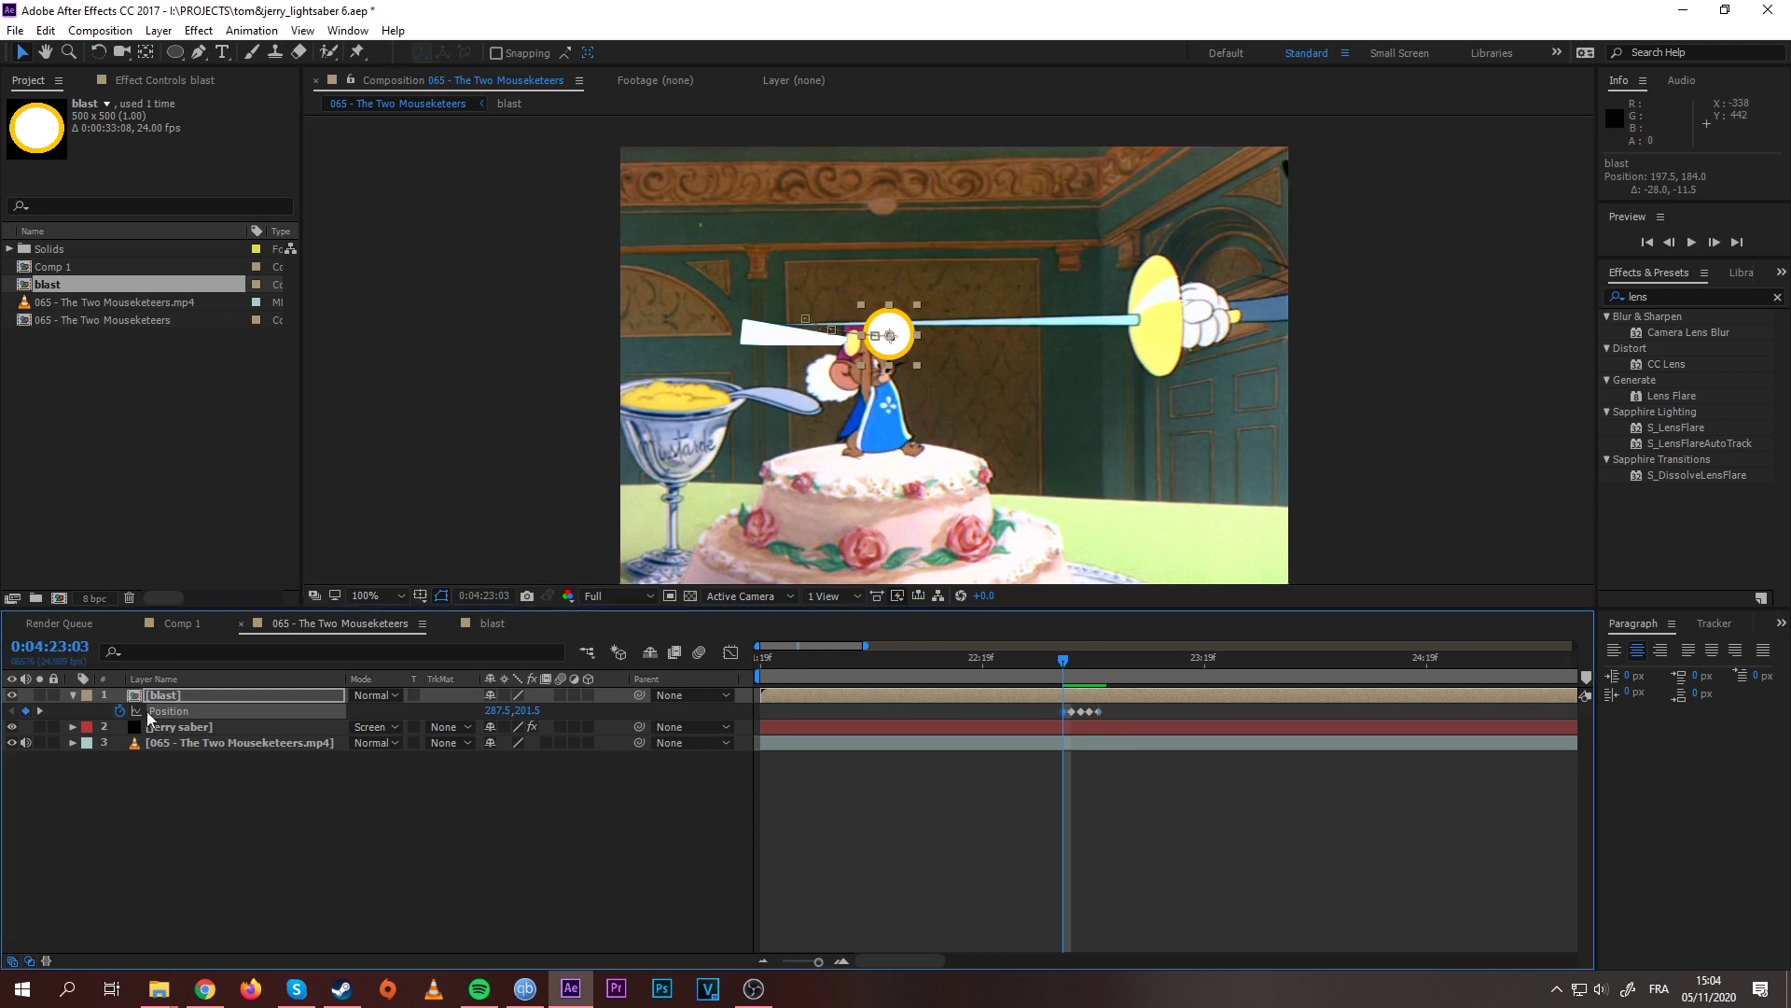
Step: Keyframe the blast's Opacity at 100% on frame 0:04:23:04 and 0% on frame 0:04:23:03
key("period")
key("t")
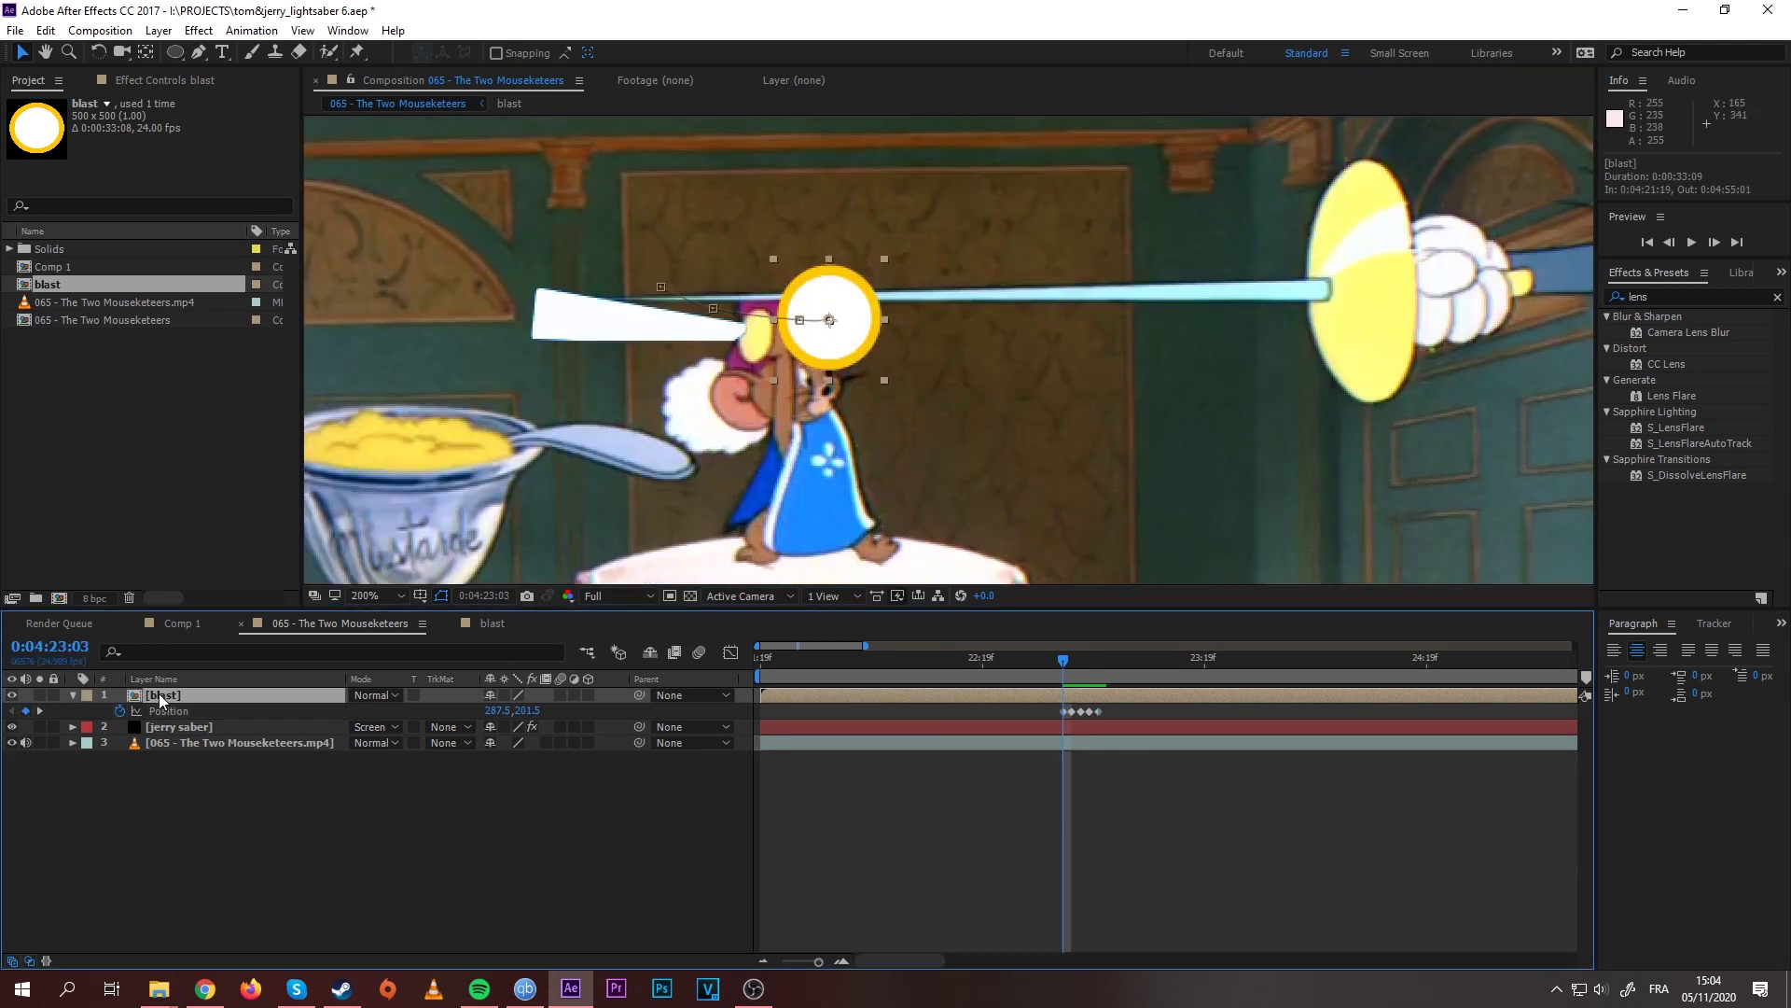
key("Page_Down")
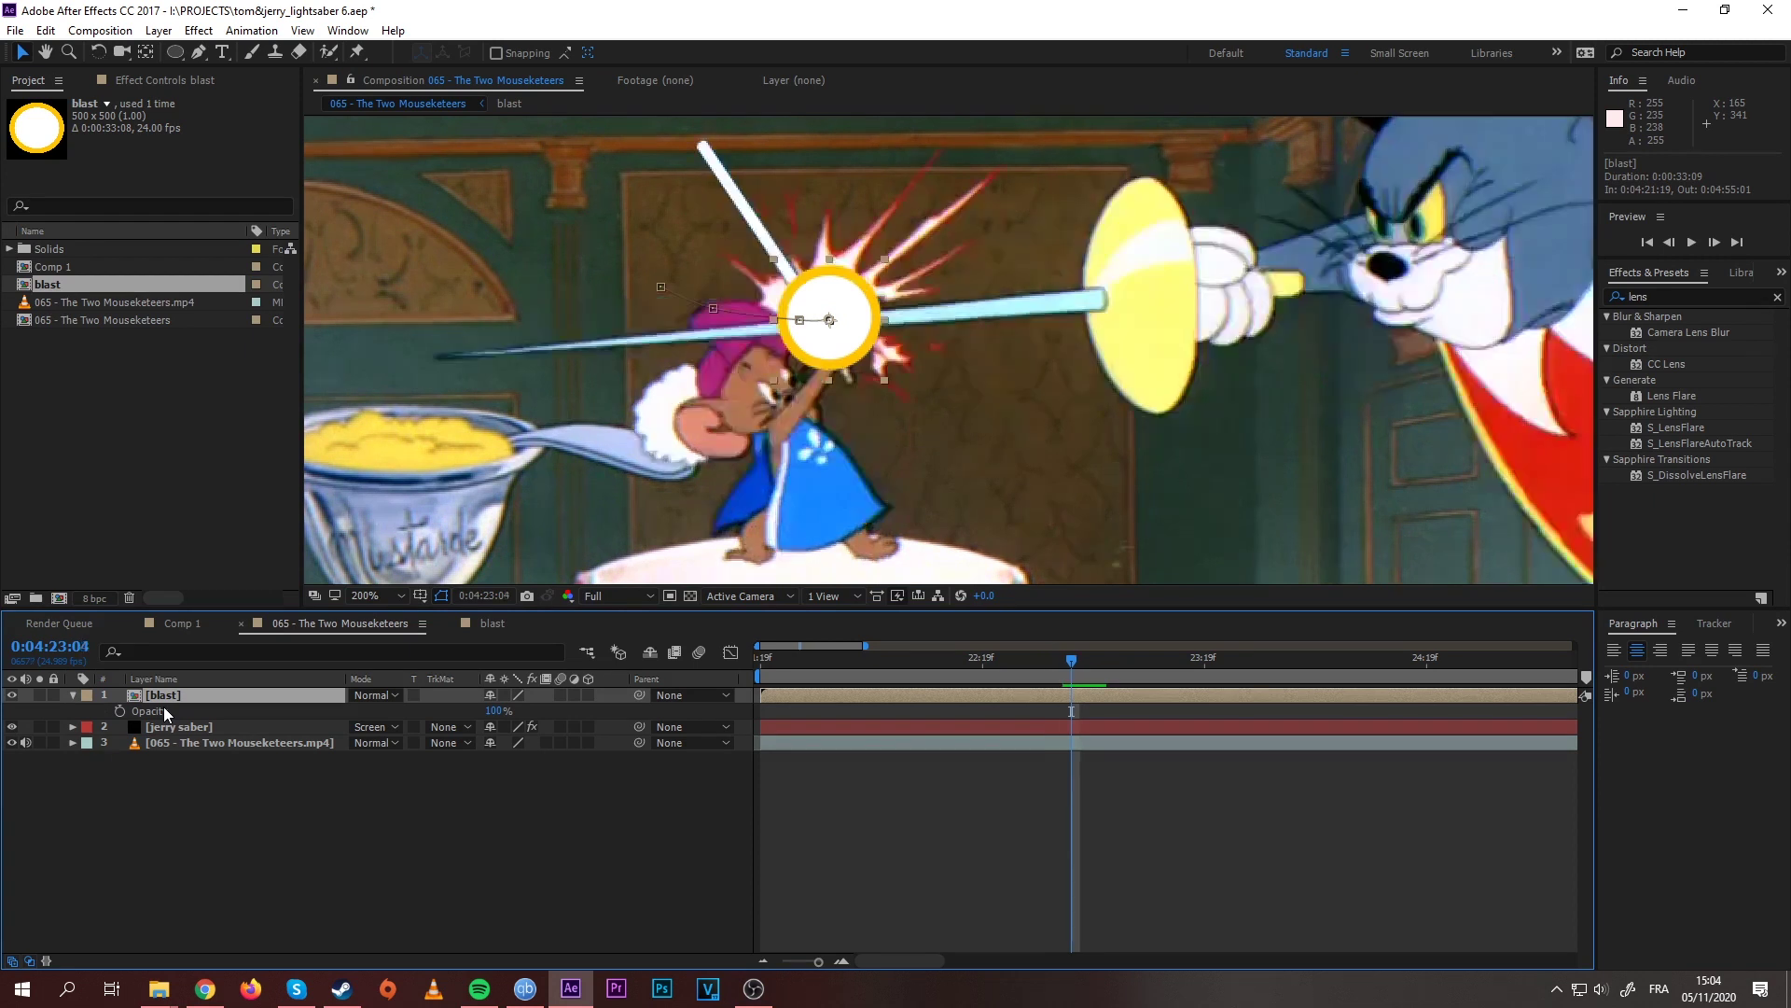
key("alt+shift+t")
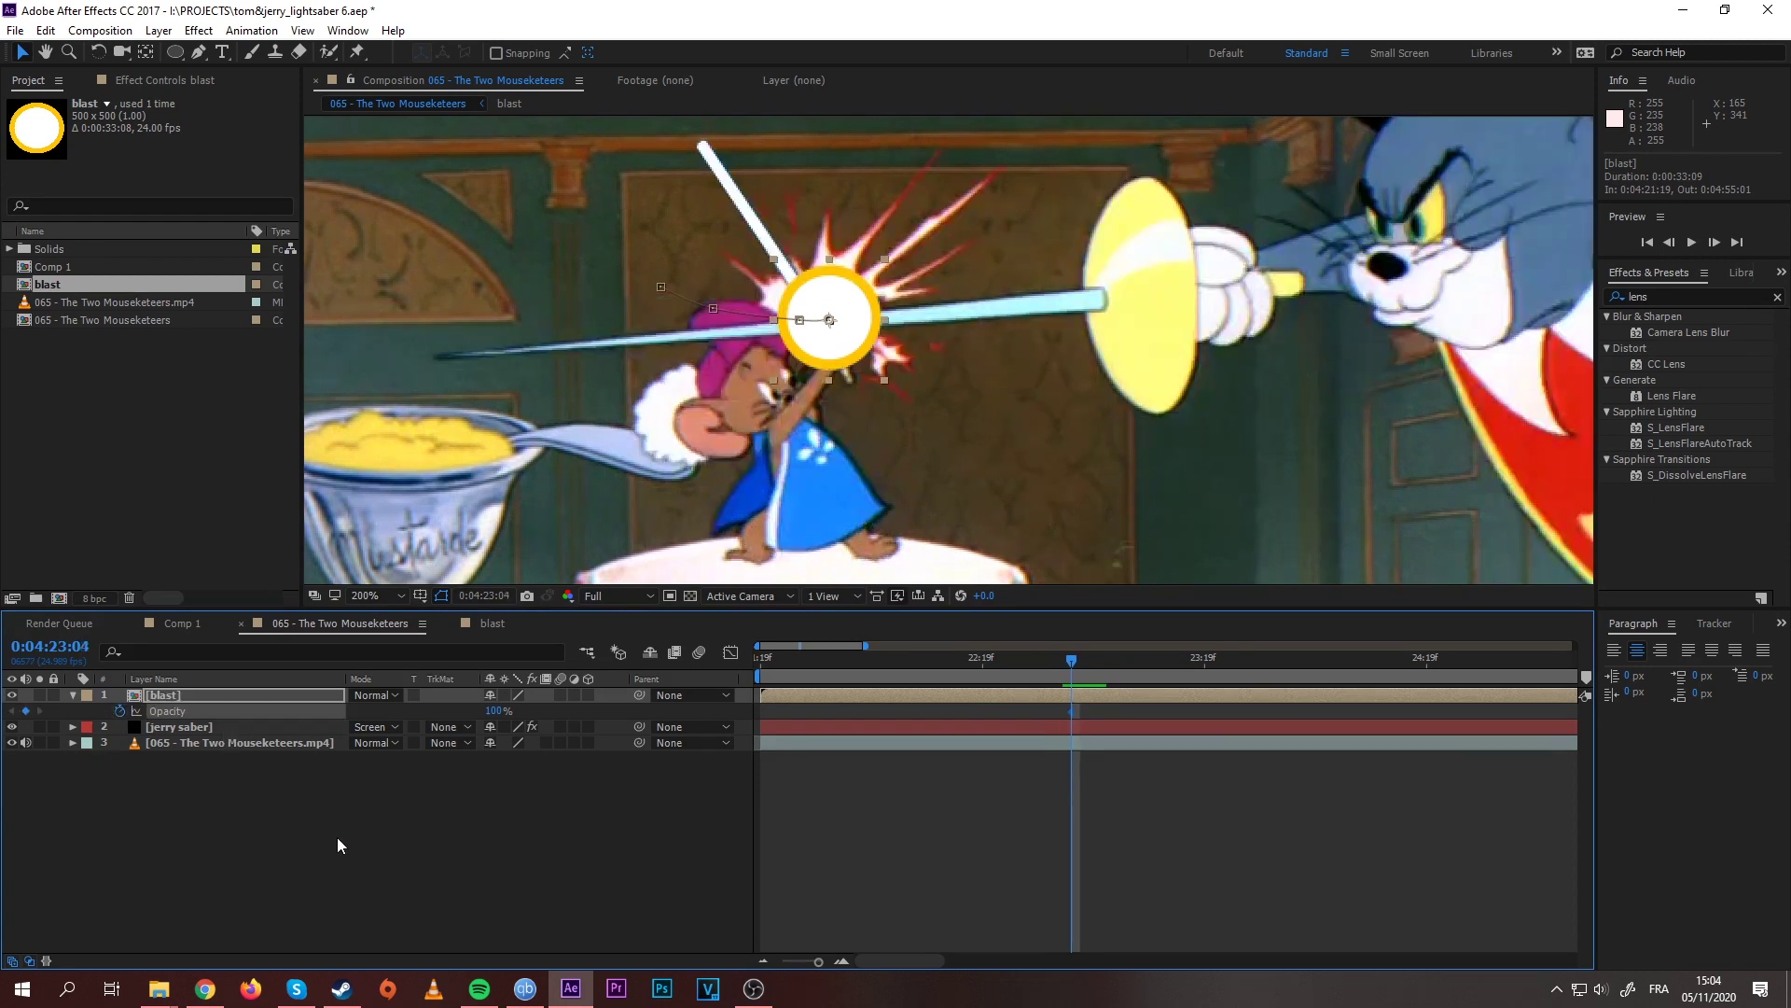
key("Page_Up")
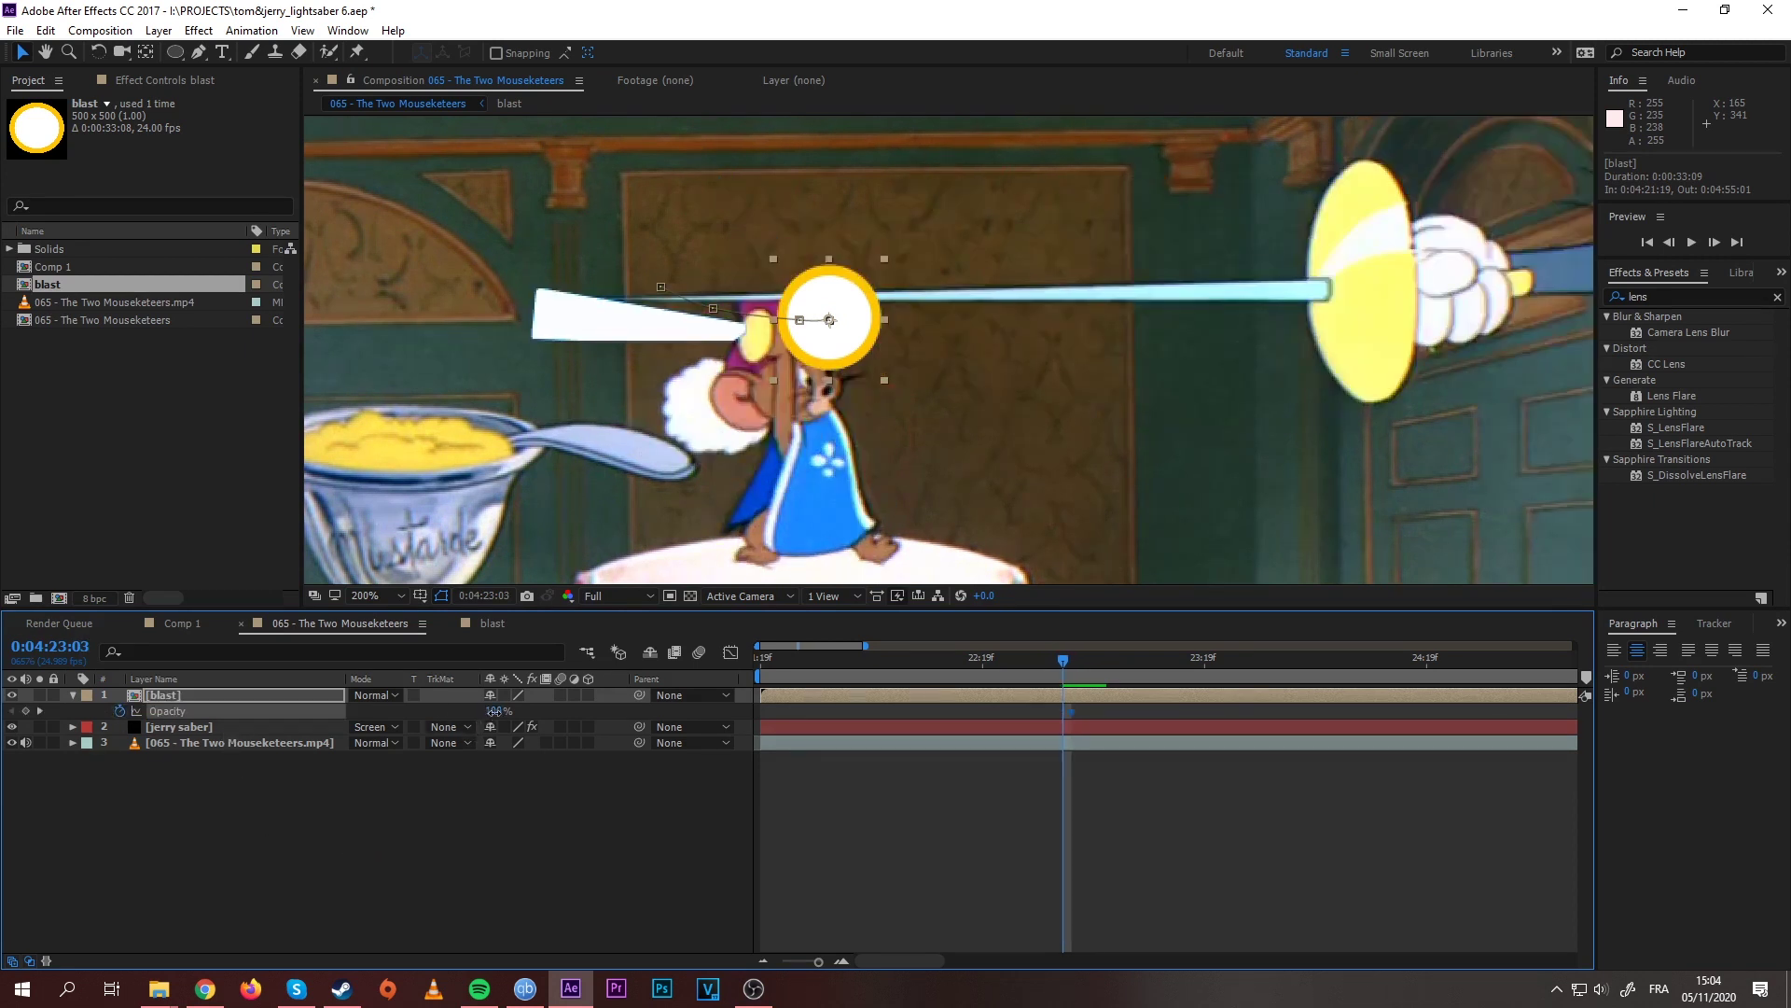
left_click_drag(492, 711, 302, 712)
key("Page_Down")
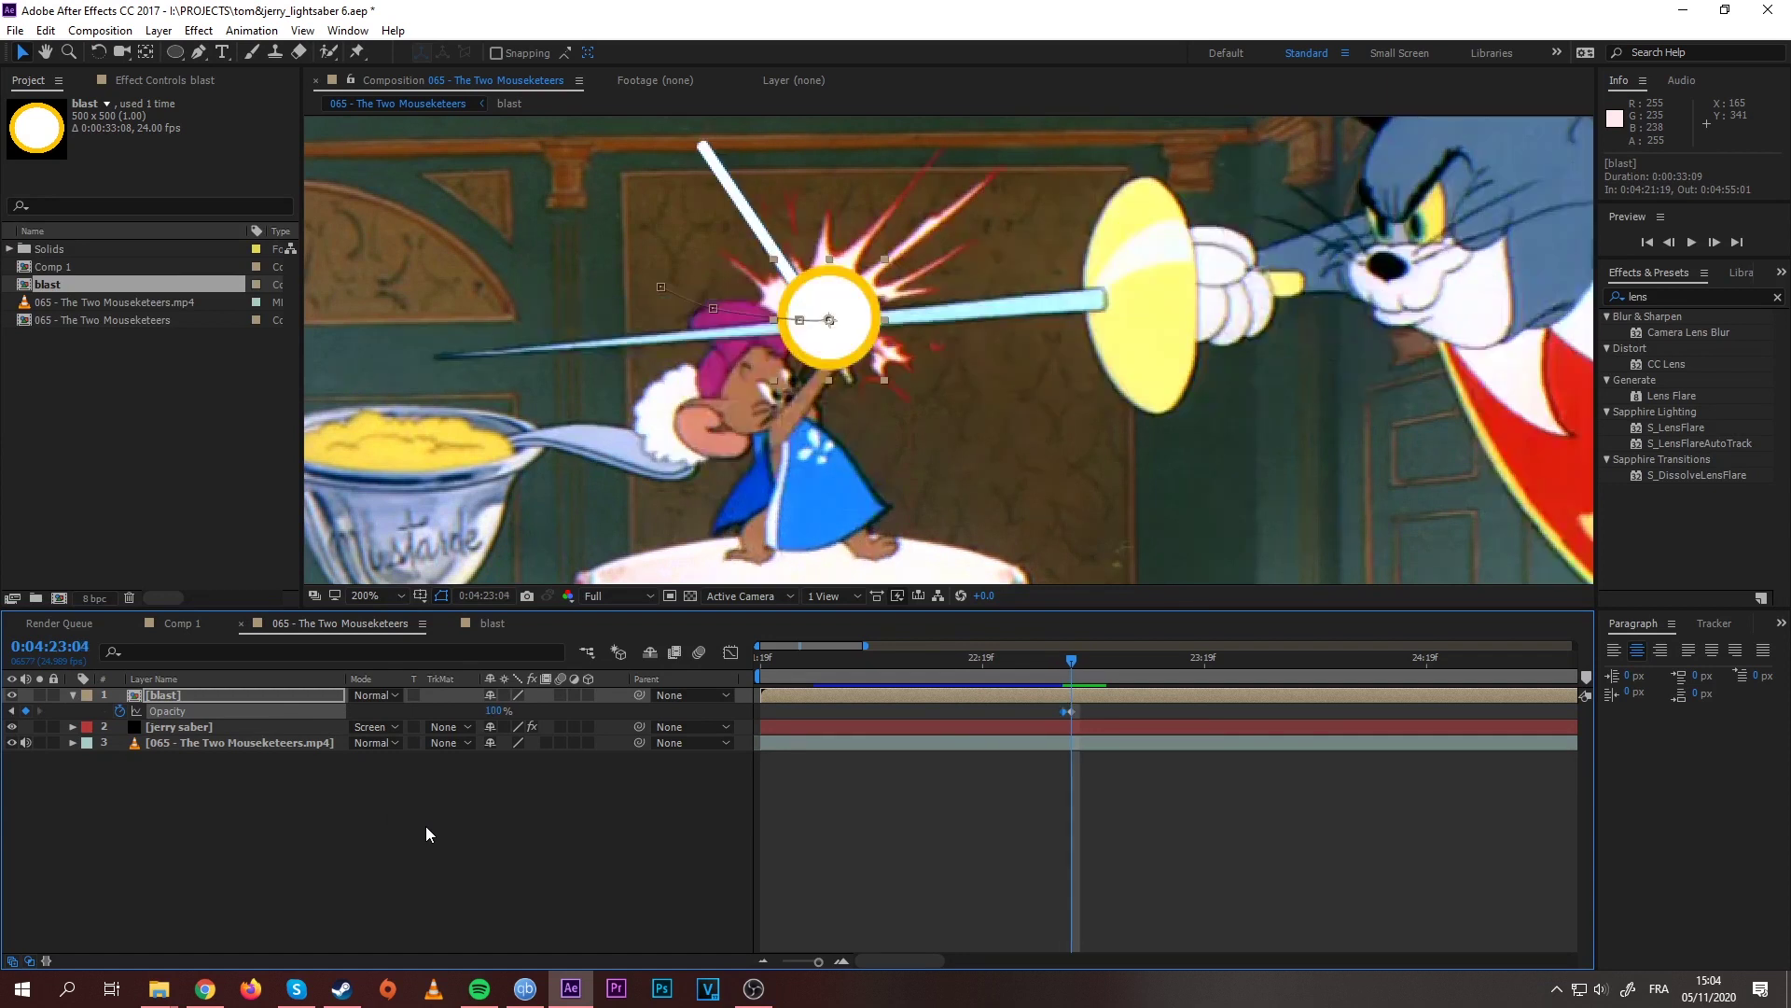
Step: Fade the blast out by keyframing its Opacity to 0% at frame 0:04:23:07
key("Page_Down")
key("Page_Down")
key("Page_Down")
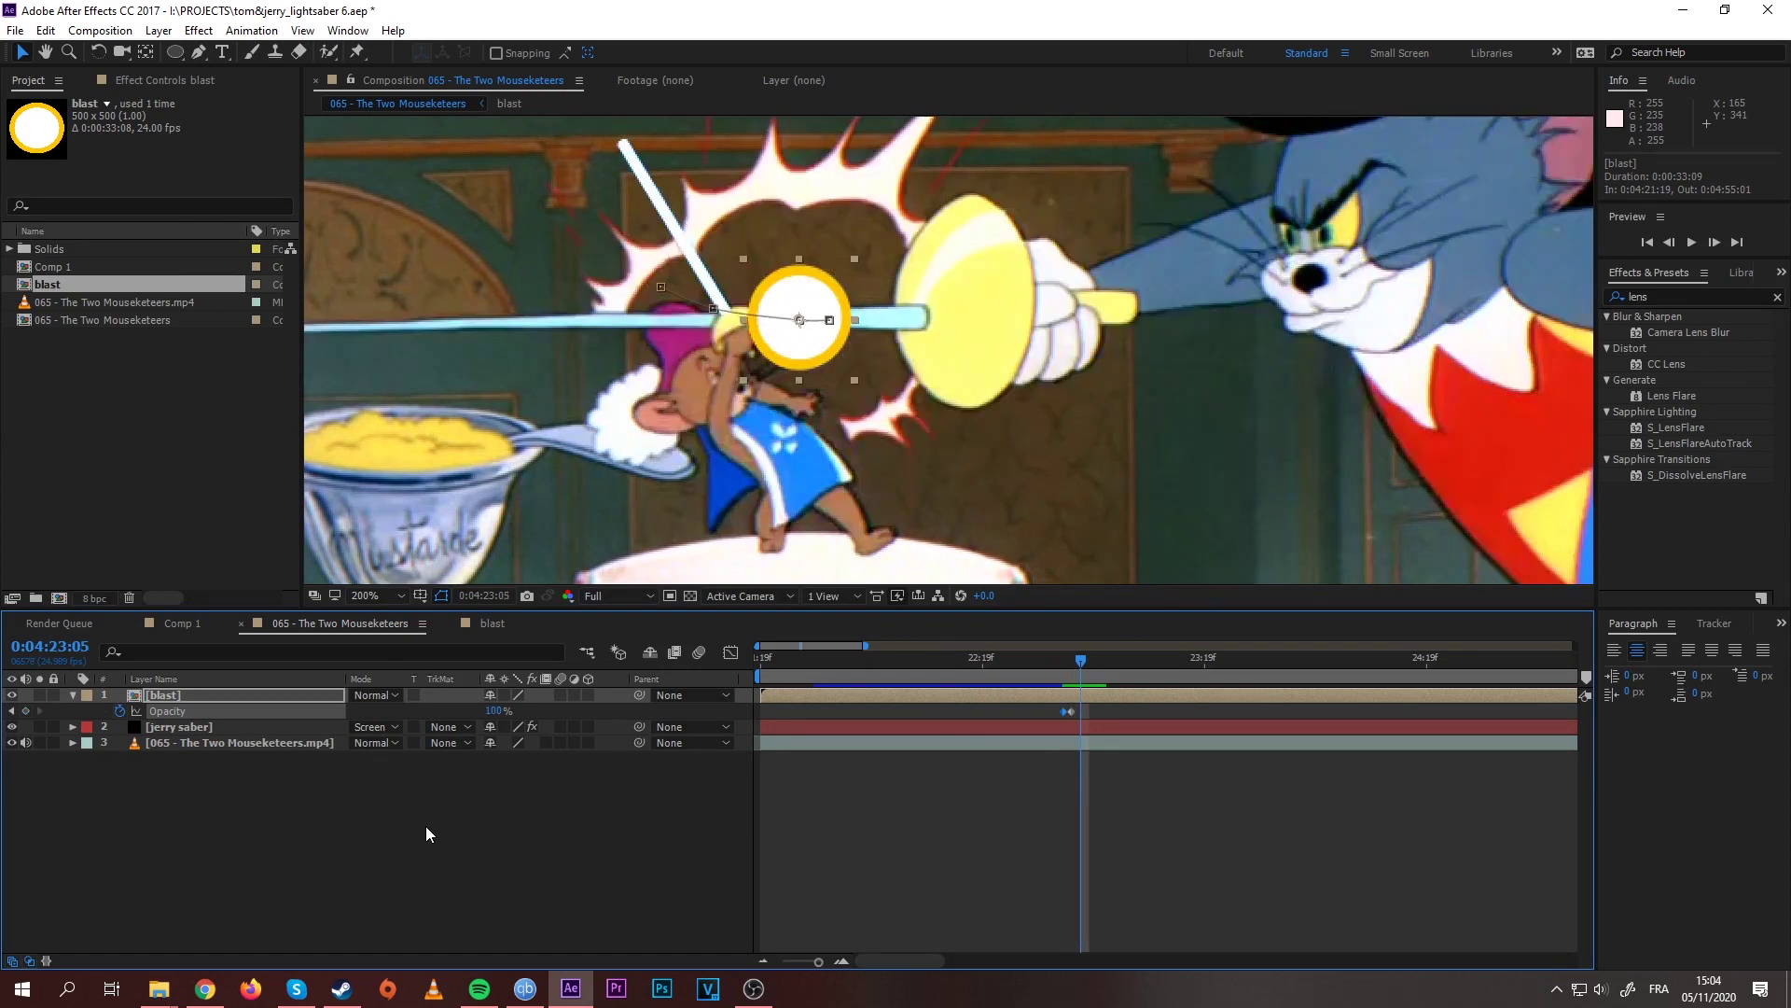
left_click_drag(492, 711, 401, 711)
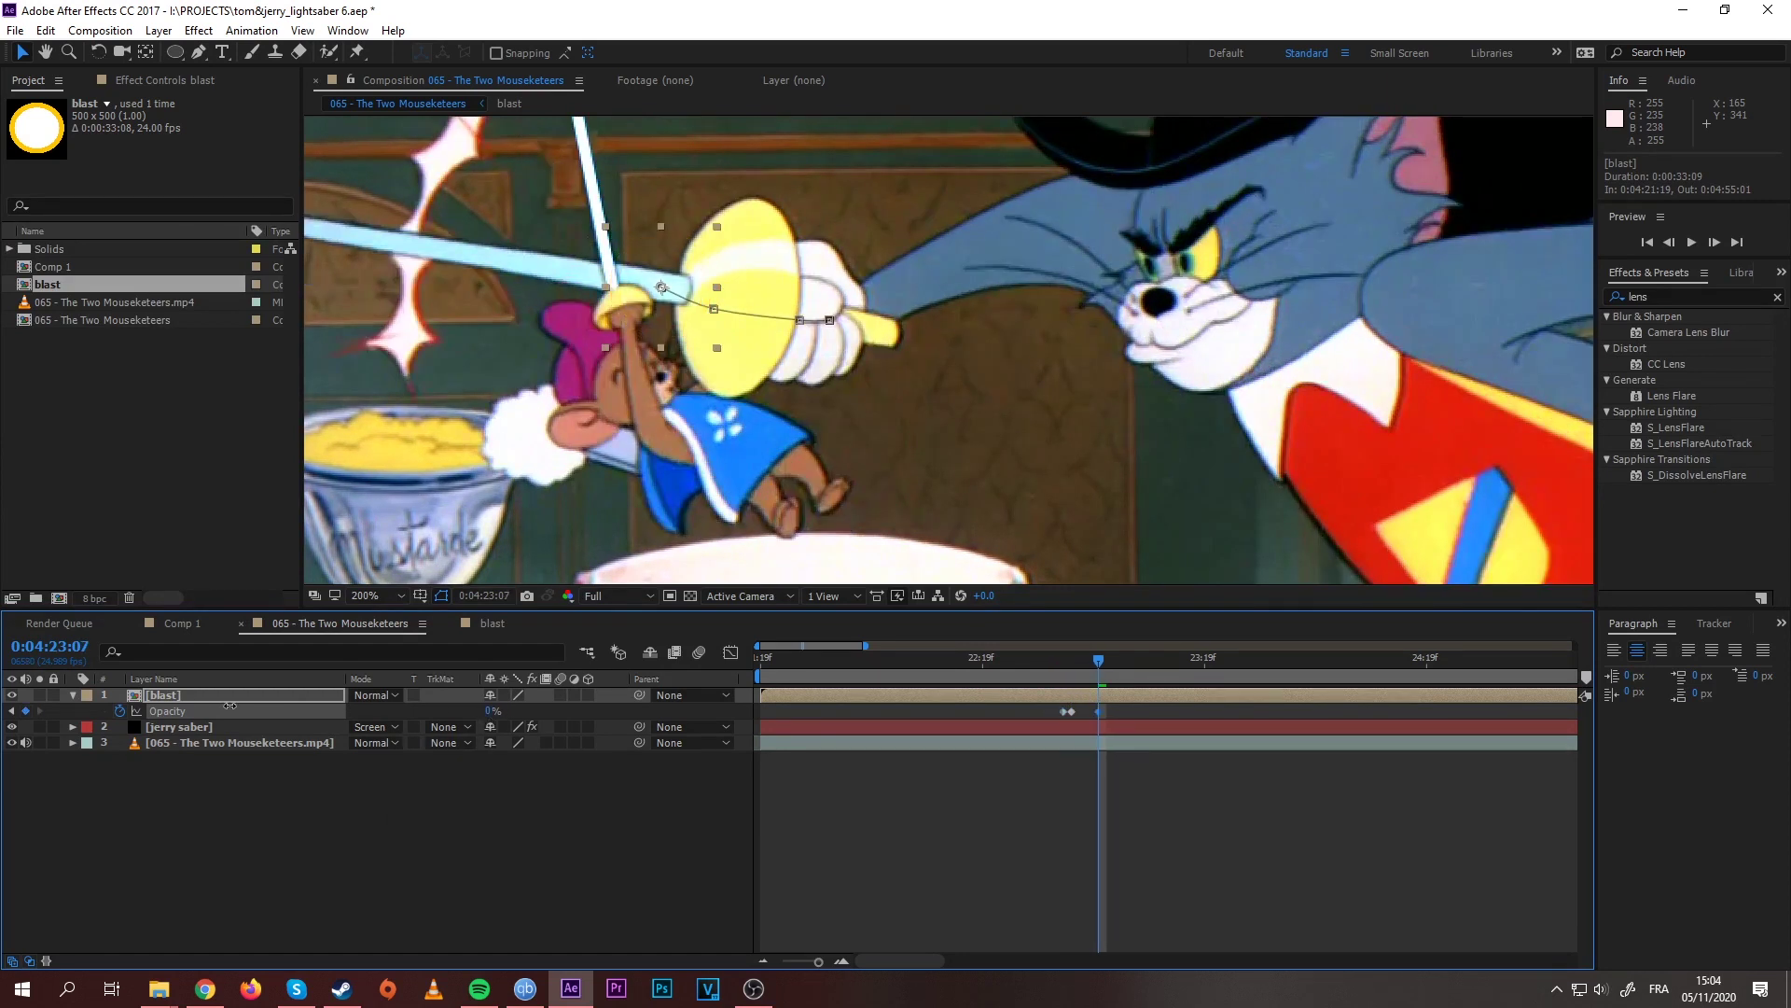
left_click(411, 809)
Step: Return to frame 0:04:23:04, search the effects for "blur", and apply Gaussian Blur to the blast layer
left_click(1072, 663)
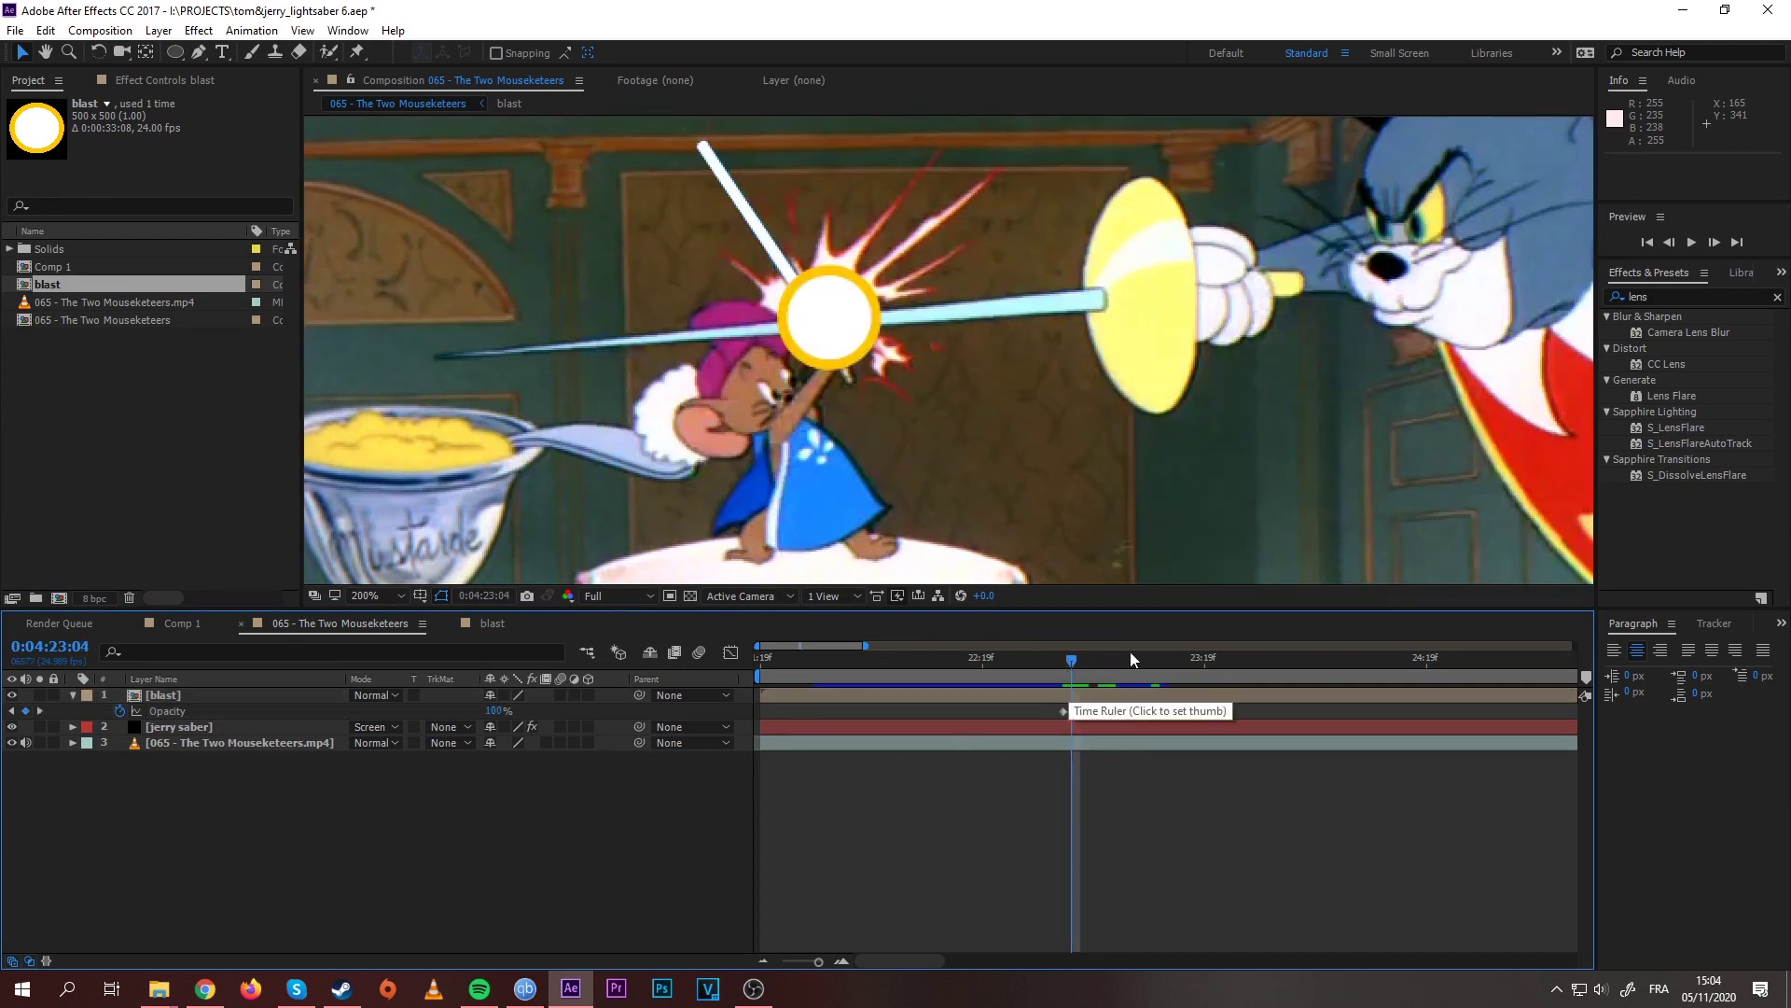
left_click(1675, 296)
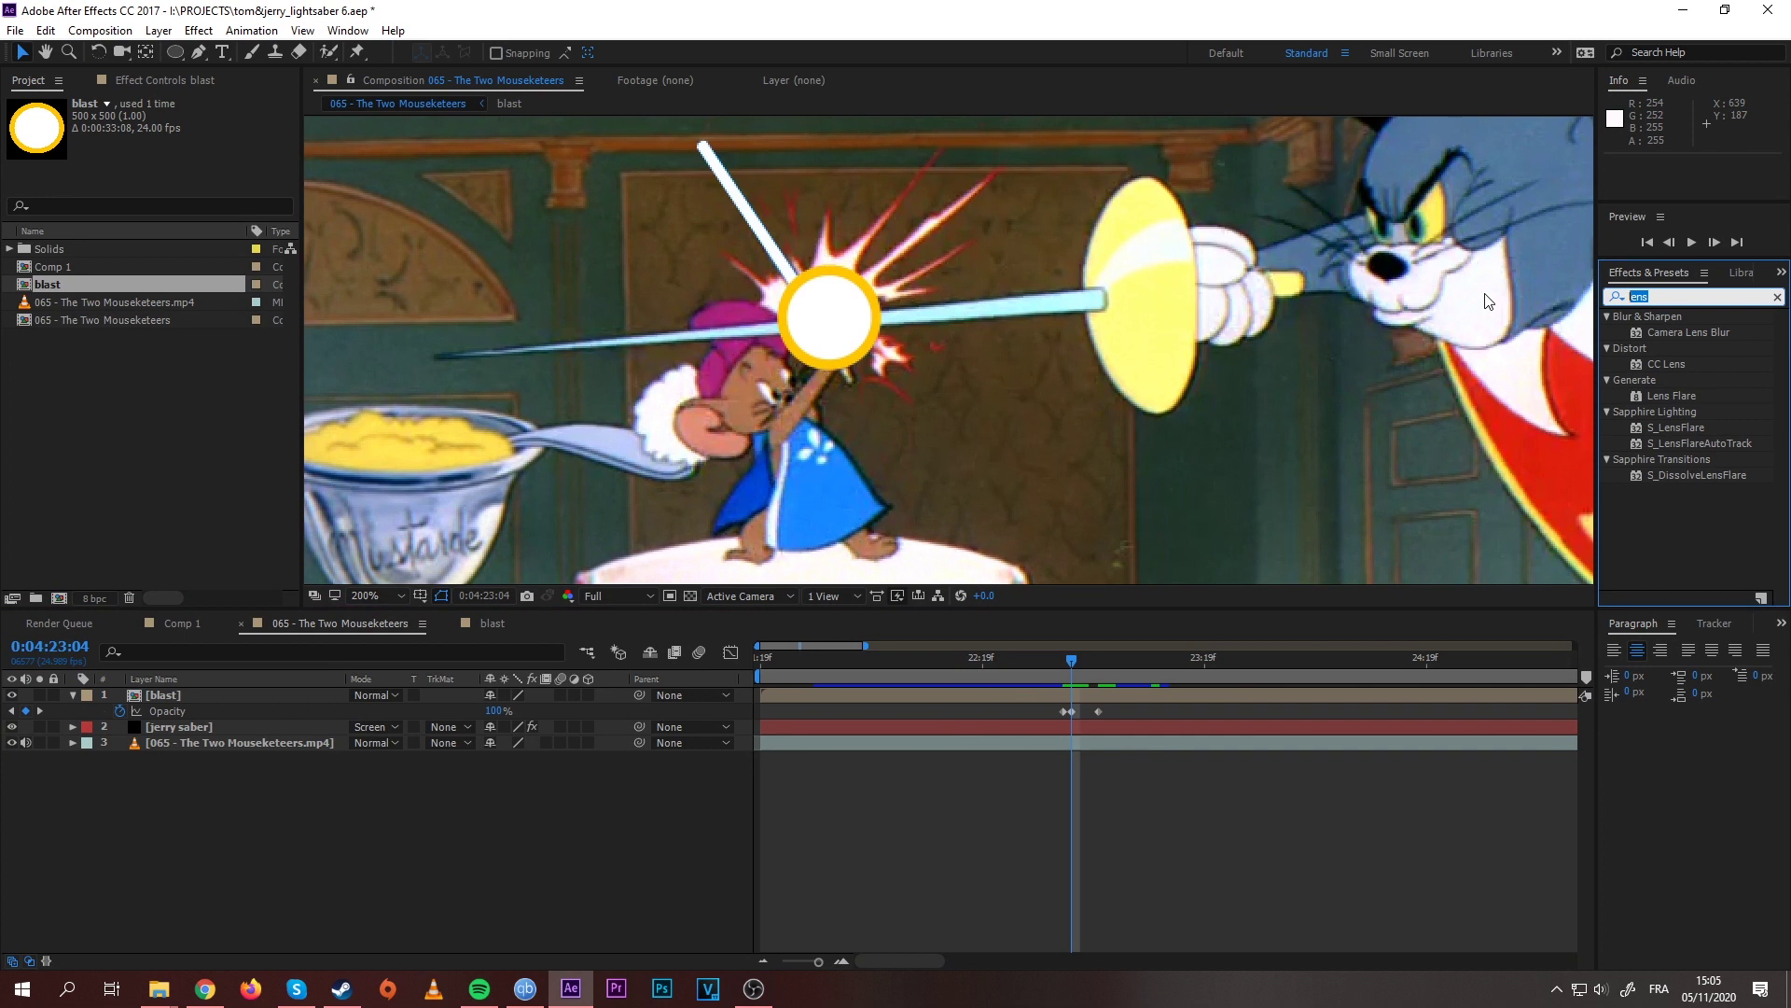
type("blur")
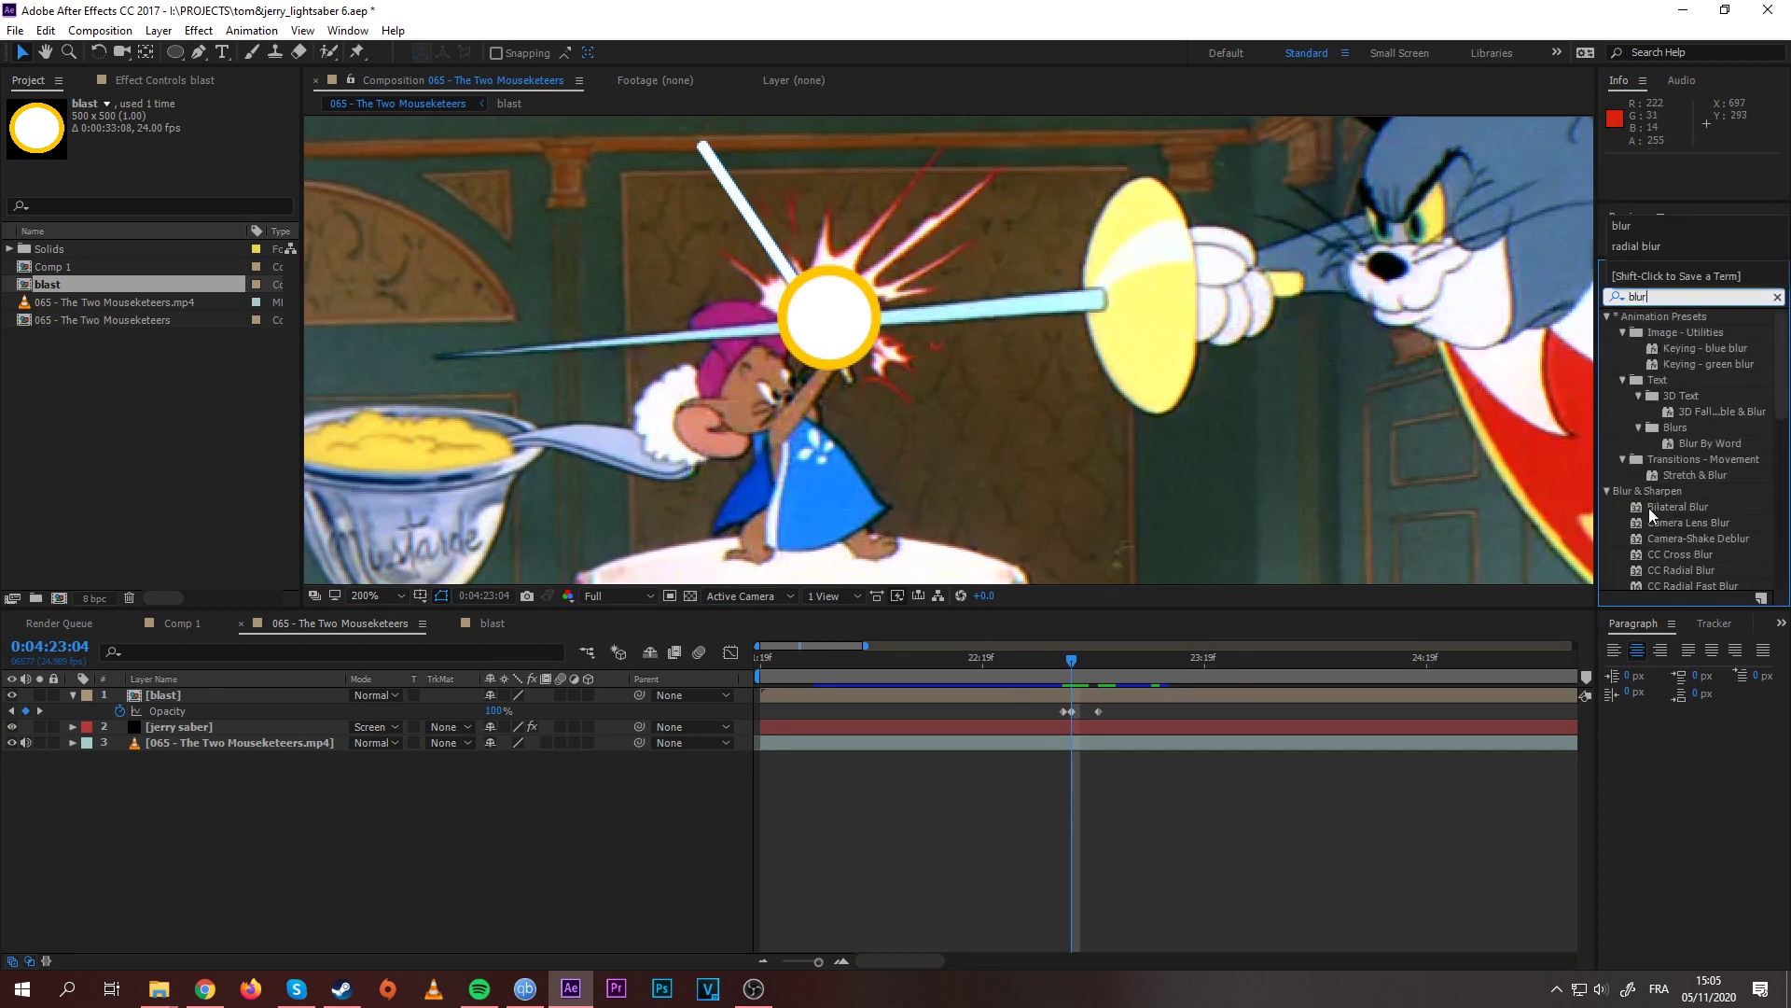
scroll(1703, 518, "down", 5)
left_click_drag(1674, 539, 259, 698)
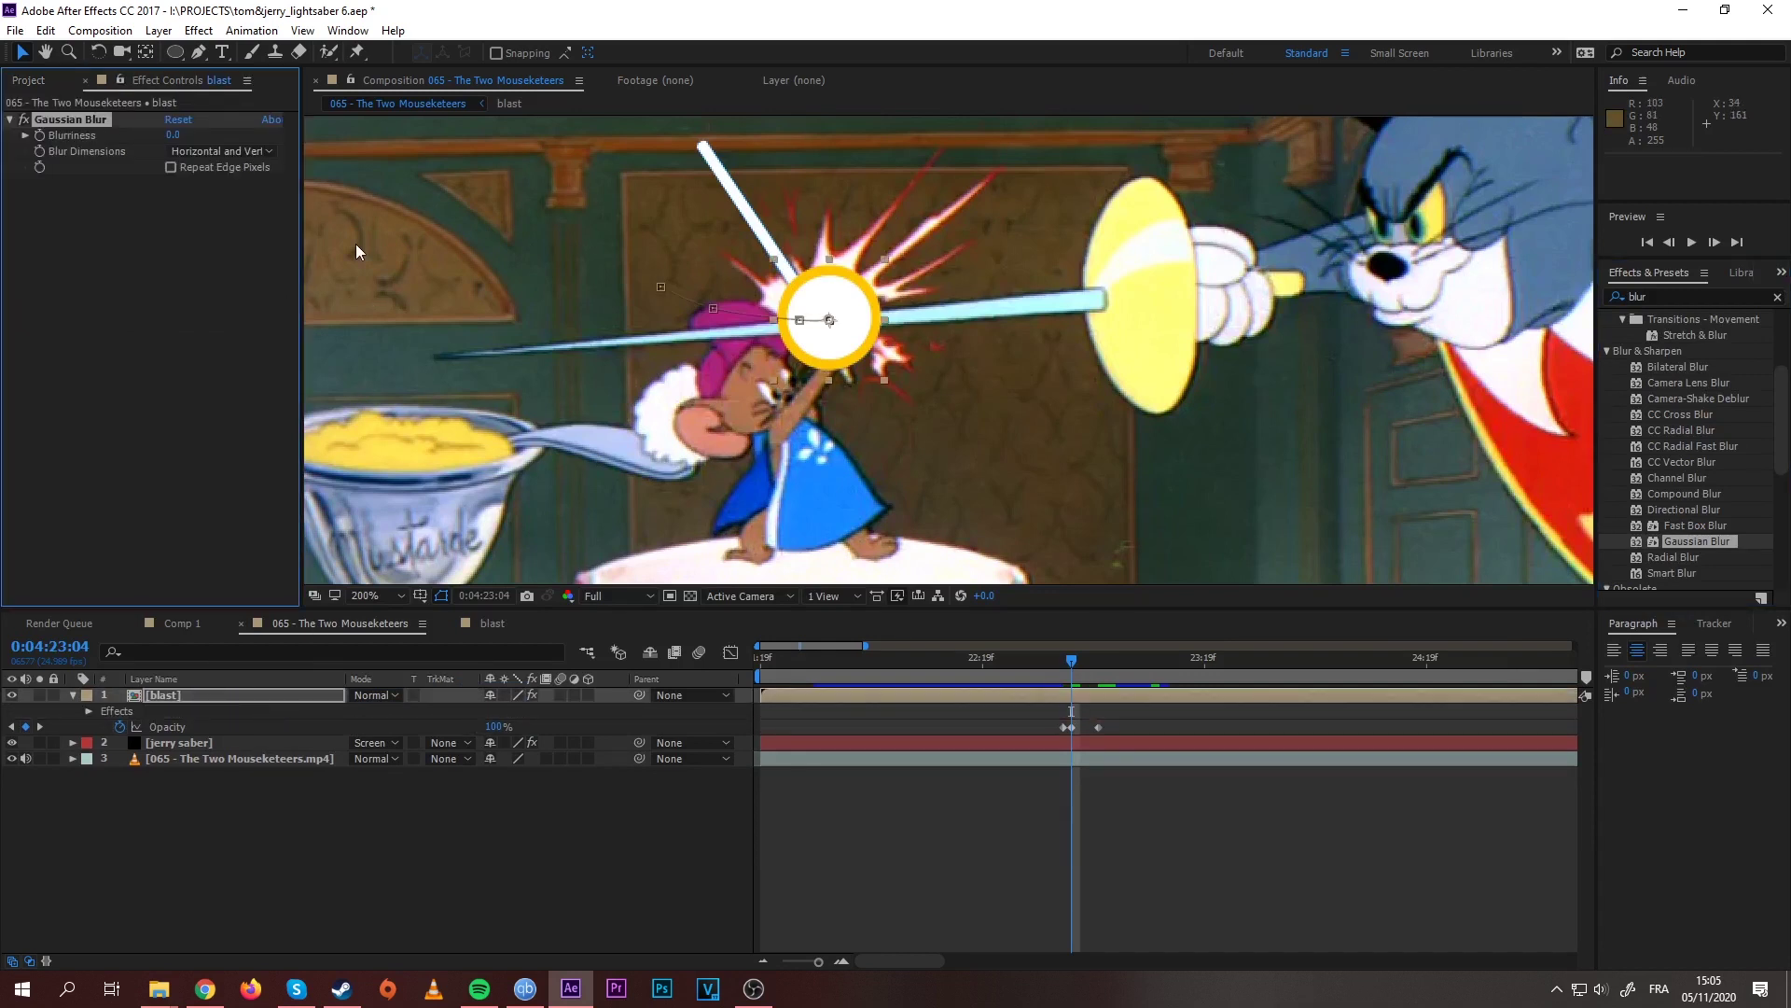
Step: Set the blast's Gaussian Blur Blurriness to 150
left_click_drag(172, 134, 653, 154)
left_click_drag(178, 135, 134, 131)
left_click(178, 134)
type("250")
key("Return")
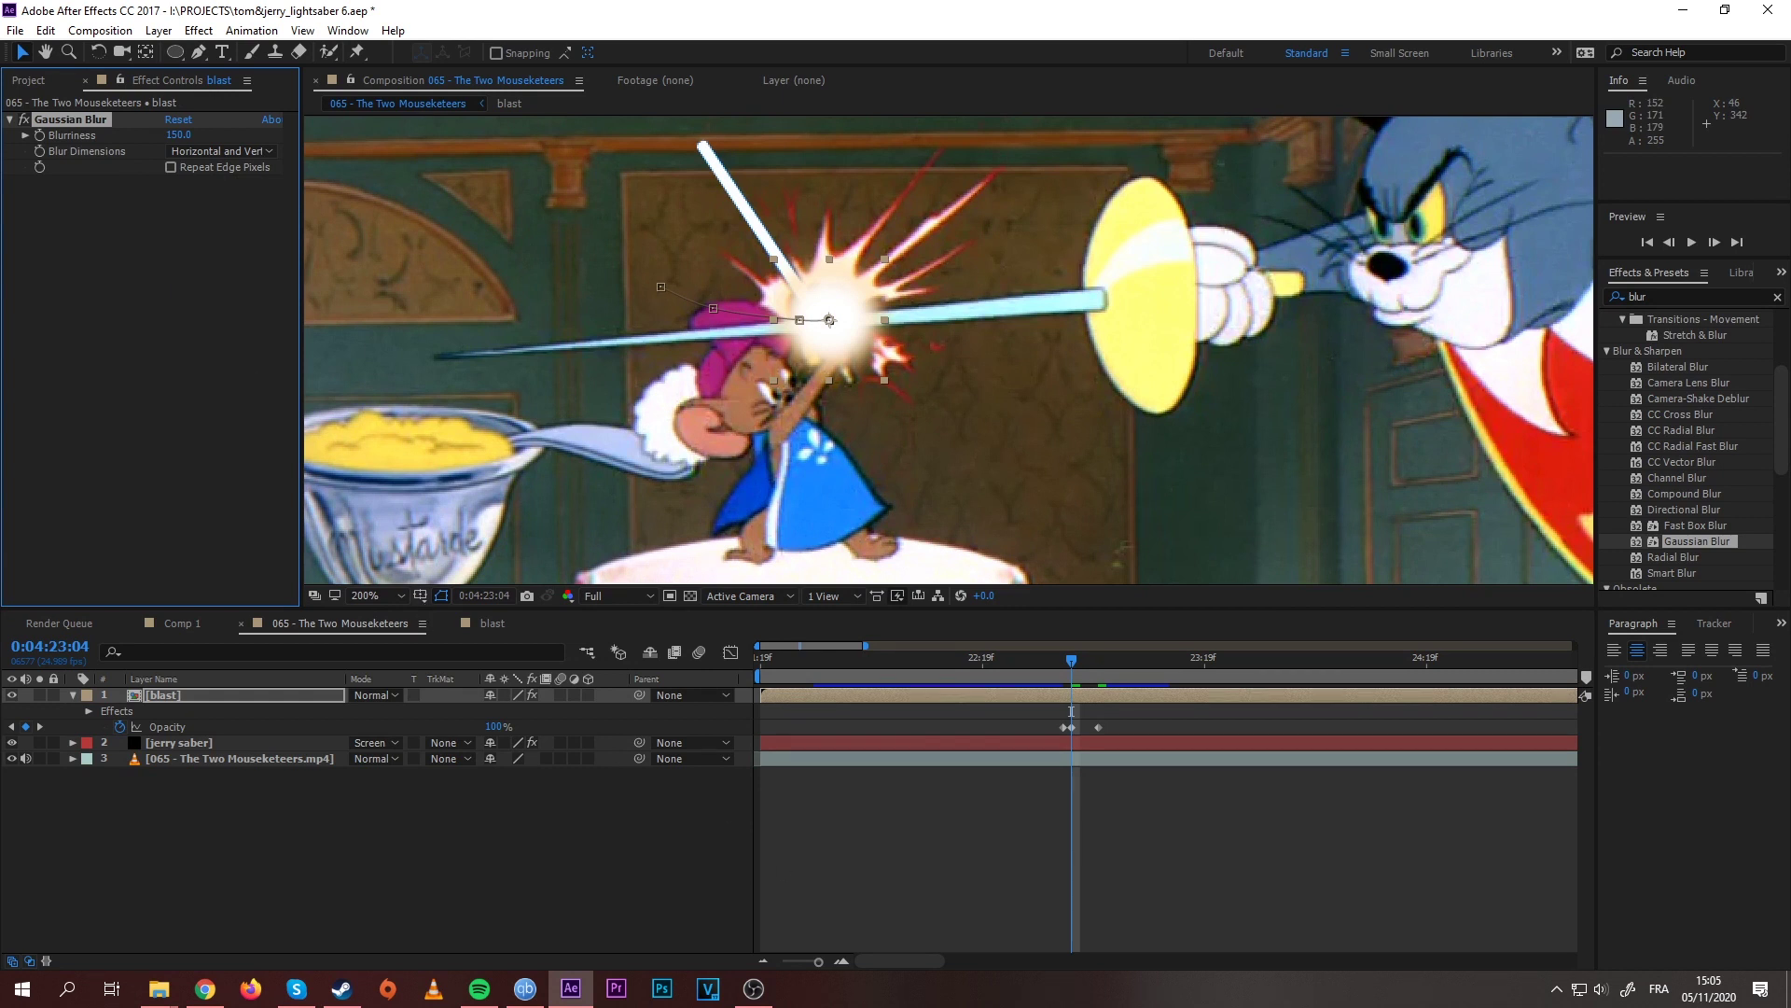
Step: Enlarge the blast layer to a scale of 21% and leave the layer selected
left_click(222, 698)
key("s")
left_click_drag(511, 711, 520, 711)
left_click(493, 864)
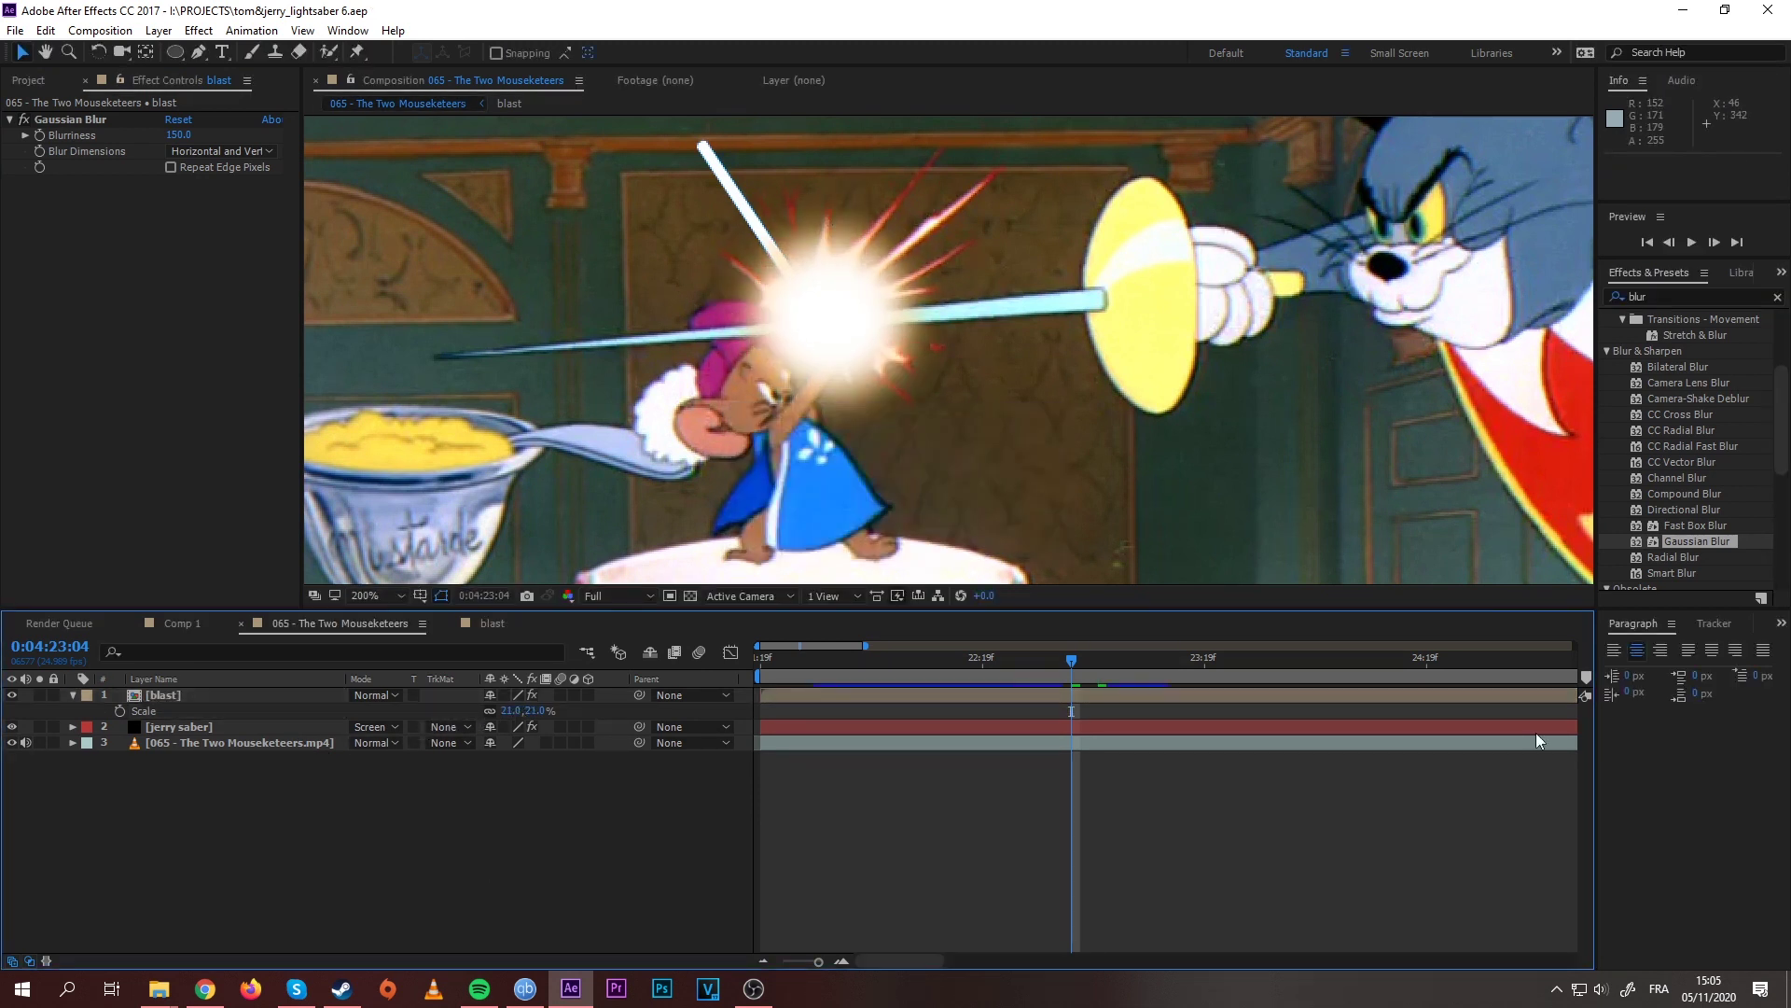
left_click(204, 695)
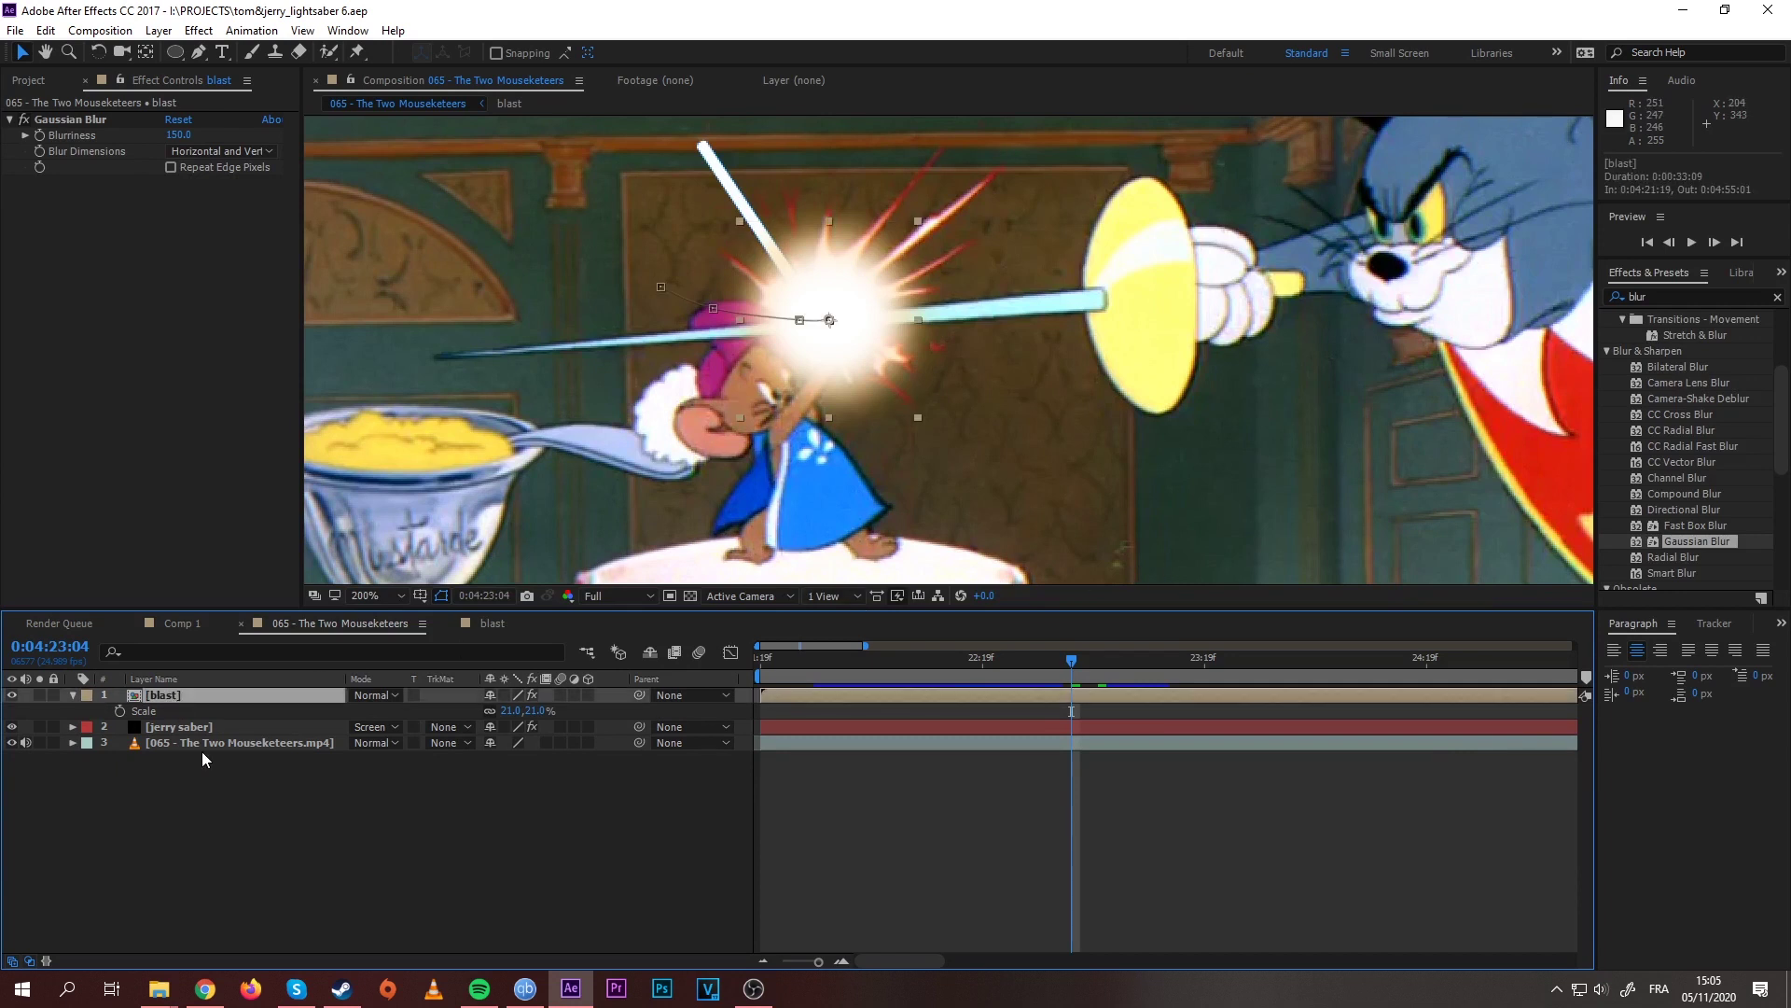
Step: Try the Screen blending mode on the blast layer, then set it to Classic Color Dodge
left_click(321, 821)
left_click(249, 693)
left_click(371, 695)
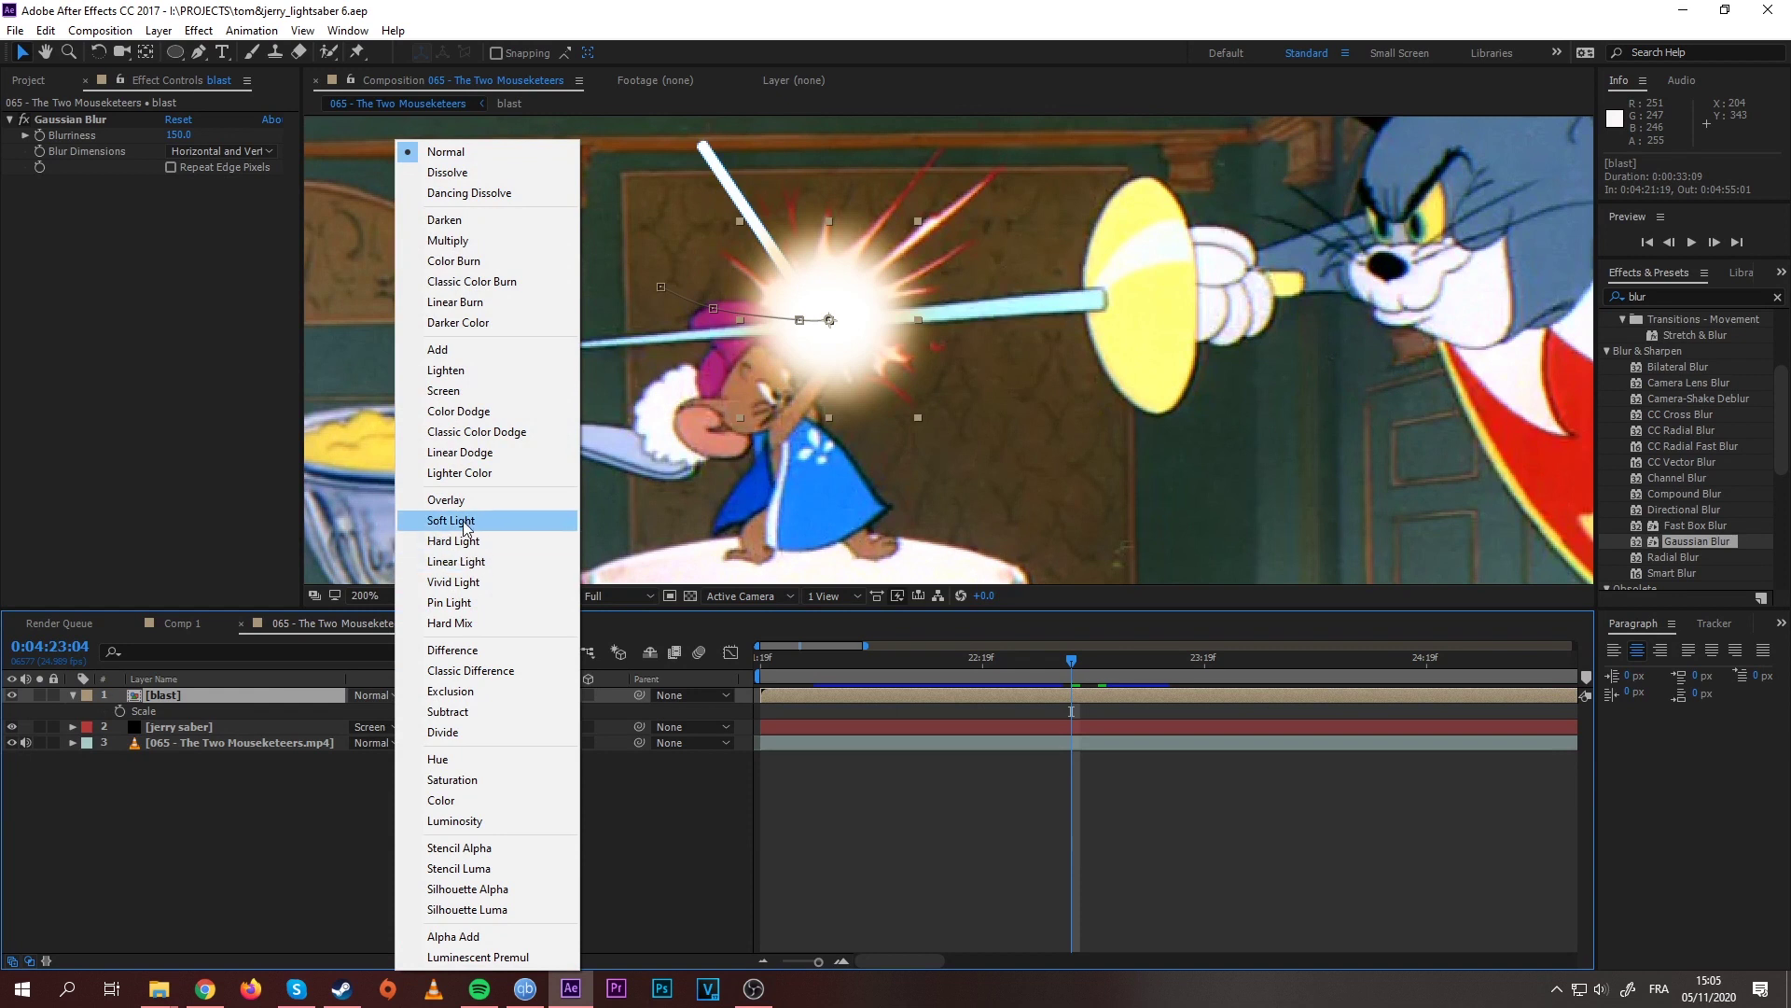
left_click(457, 392)
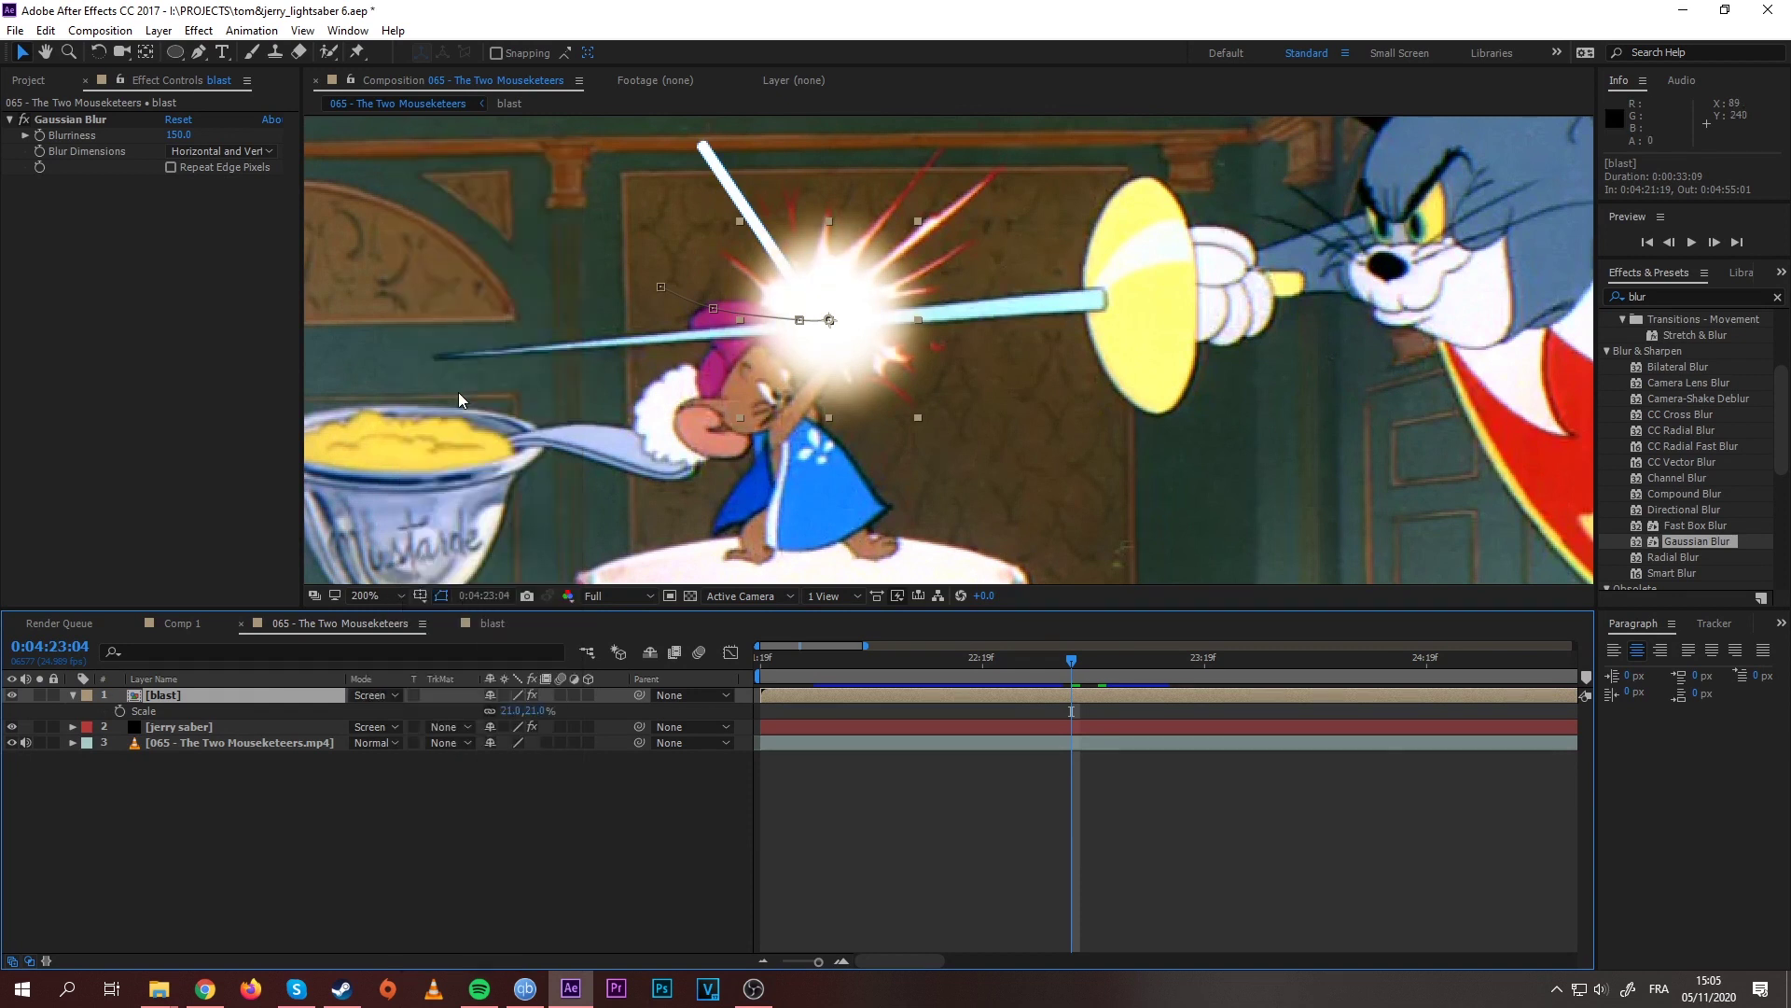
left_click(378, 696)
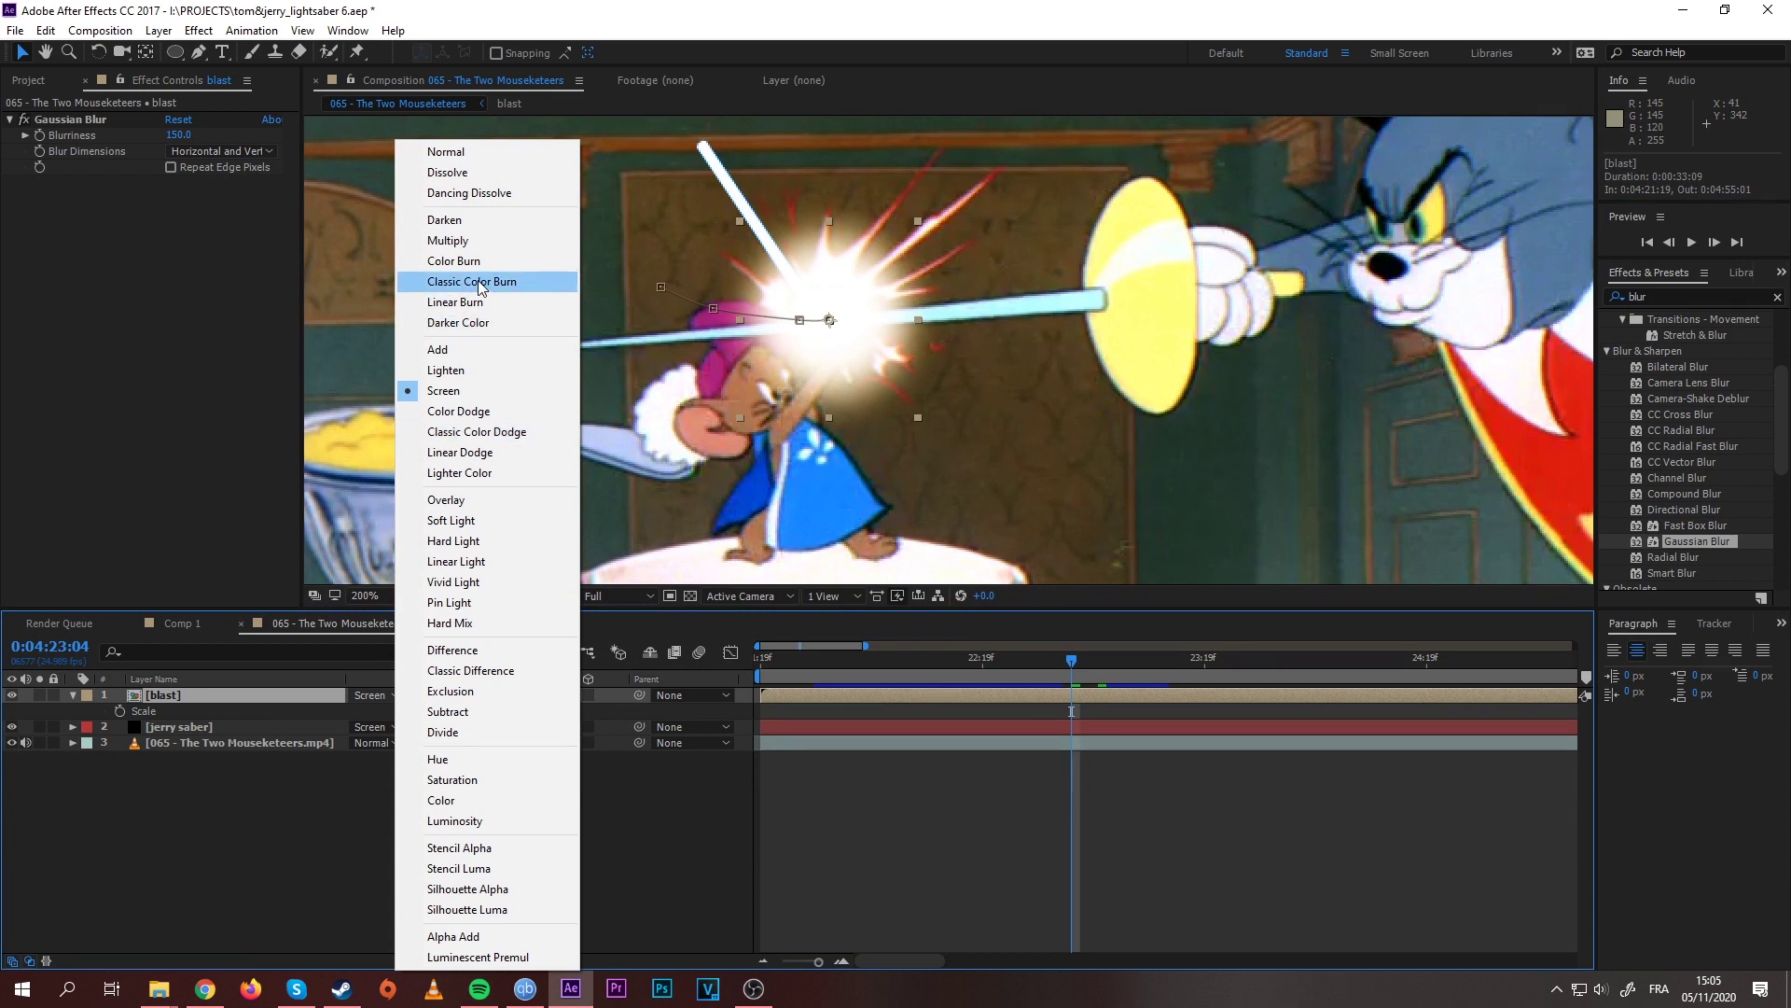
left_click(464, 432)
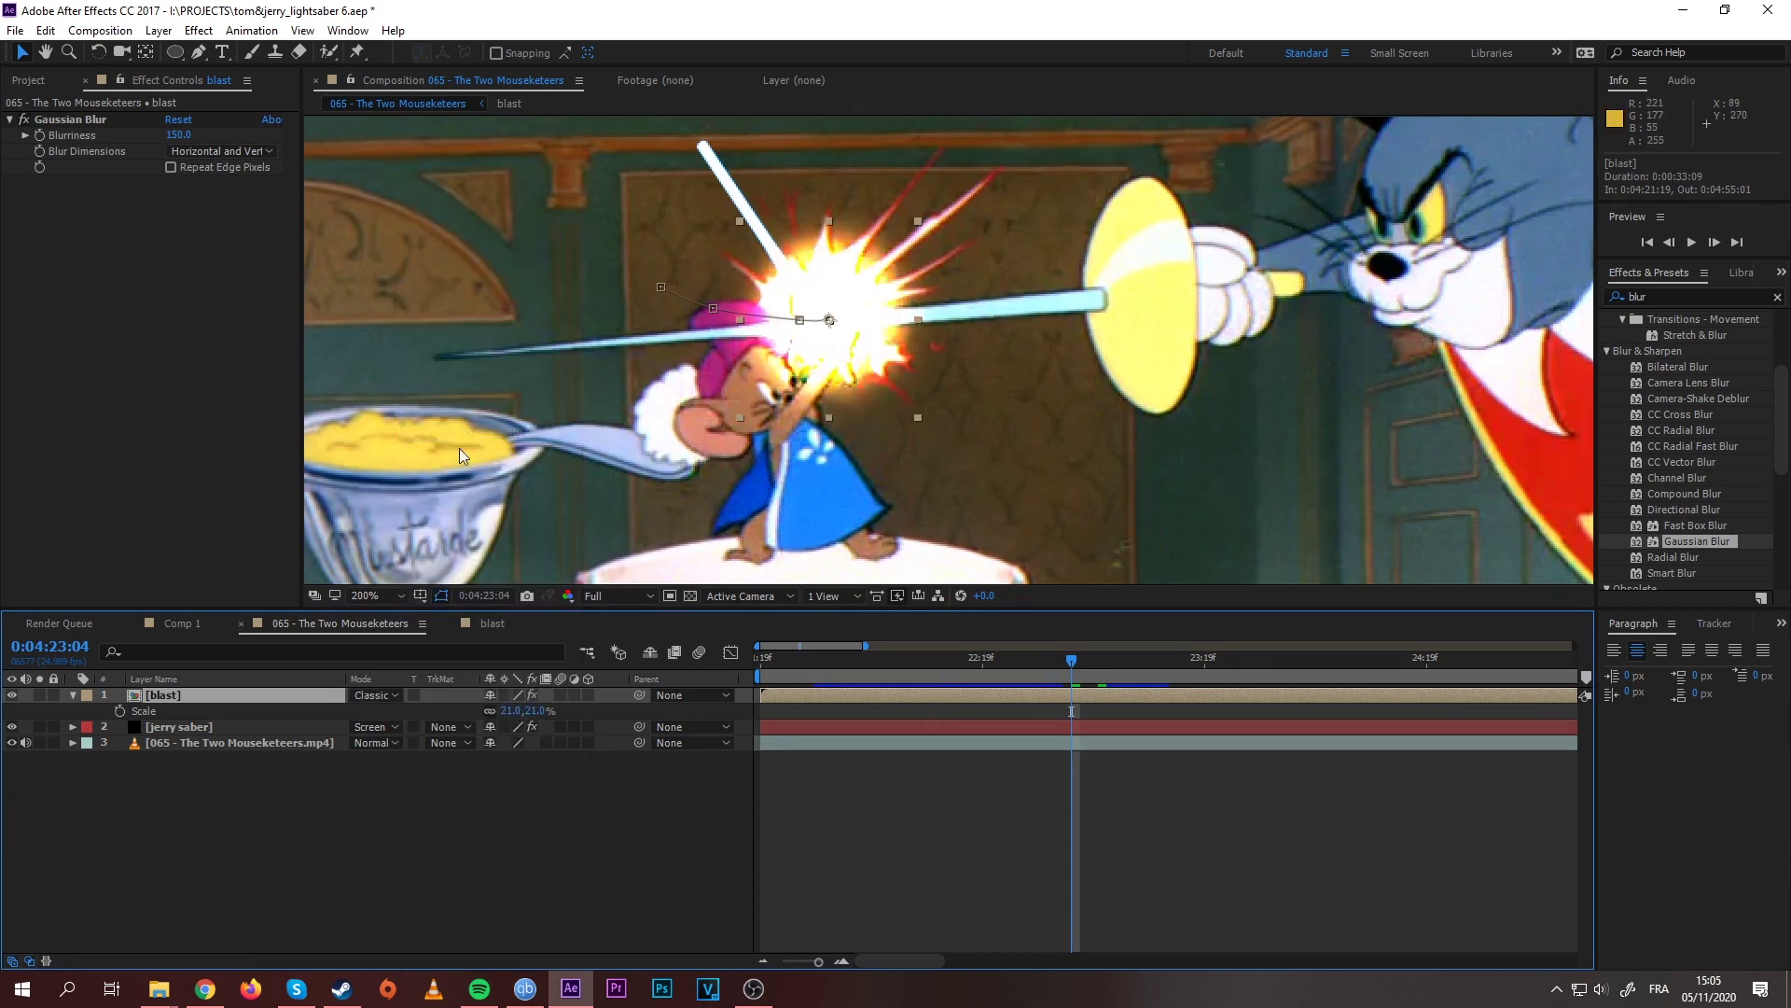
Step: Play back the sword clash from frame 0:04:23:00 to check the blast's blending
key("space")
left_click(1032, 668)
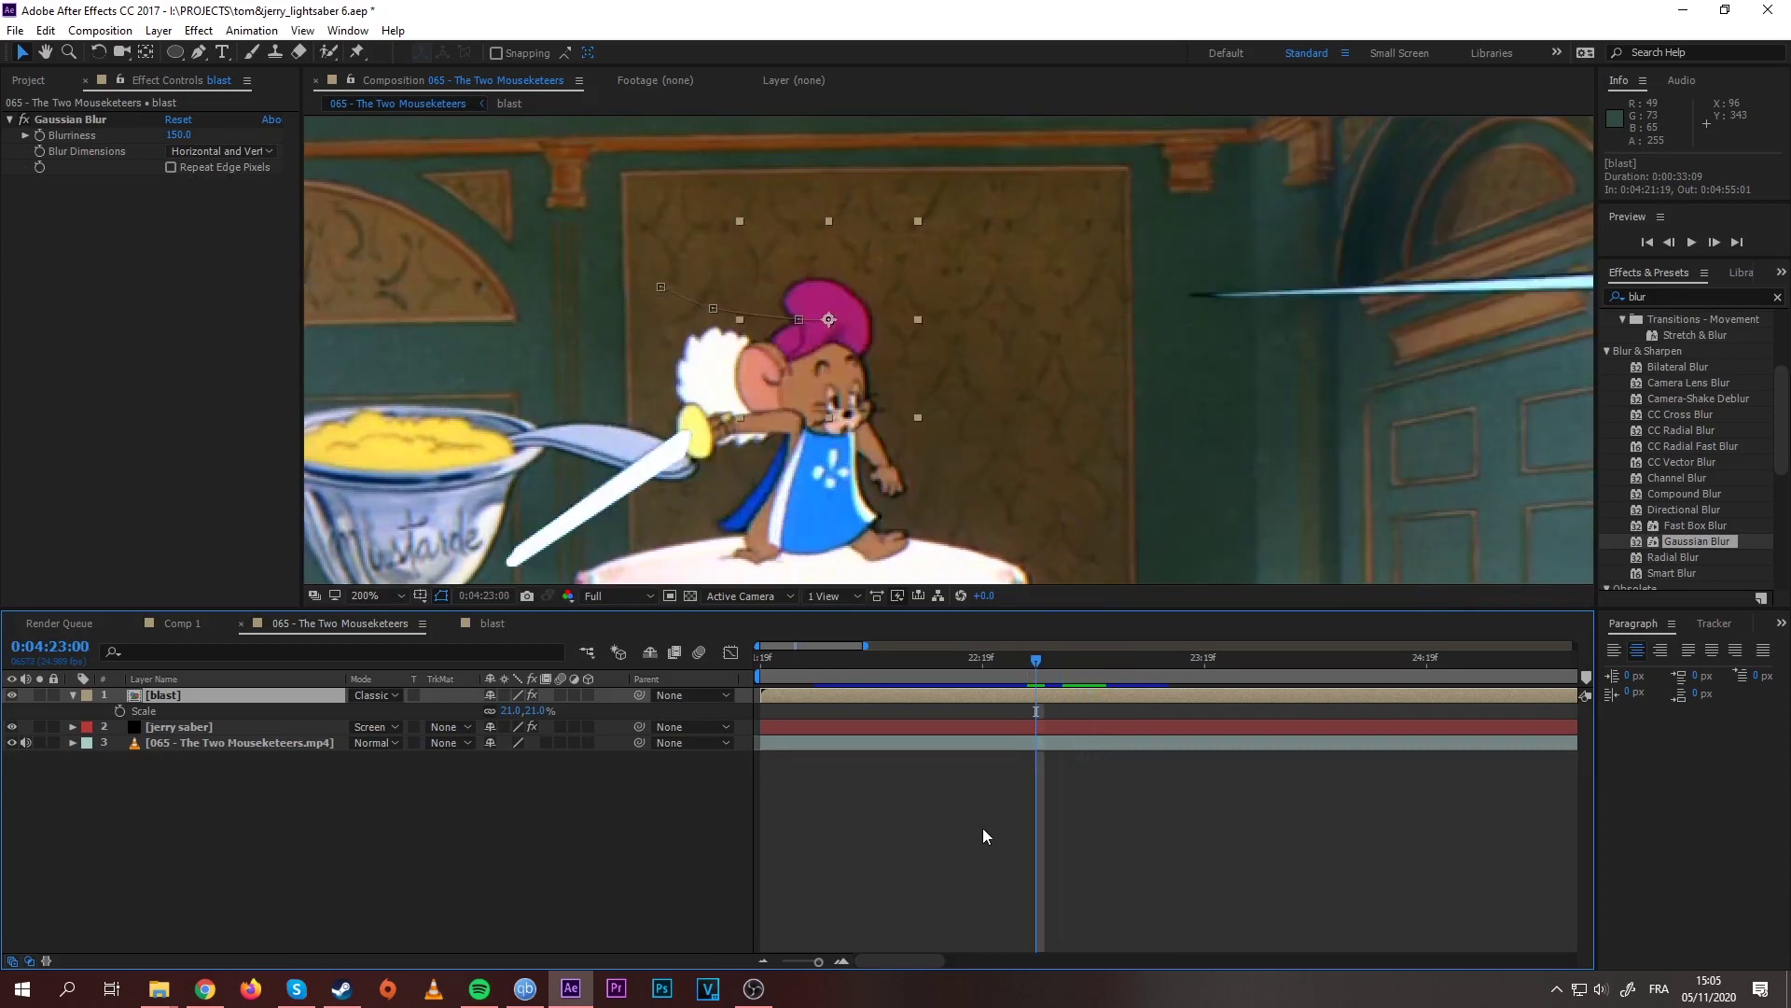
key("space")
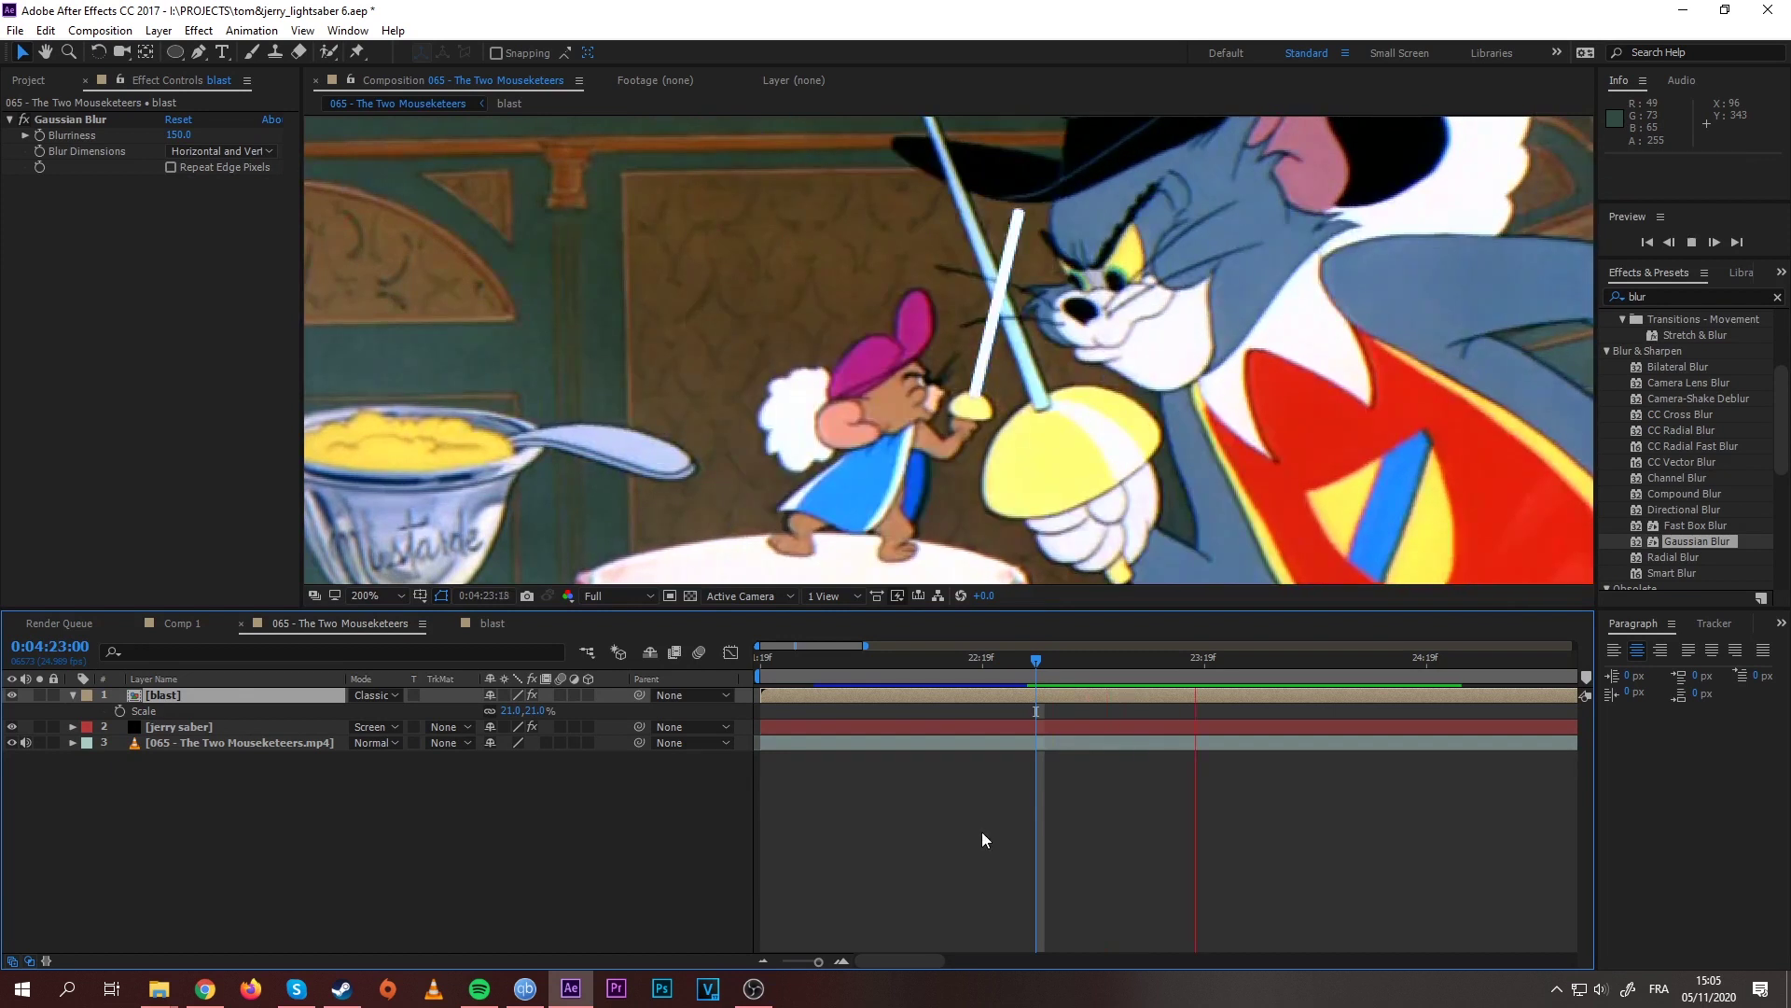
Step: Return to frame 0:04:23:04, set the blast layer's Scale to 30%, and deselect the layer
left_click_drag(1038, 669, 1072, 687)
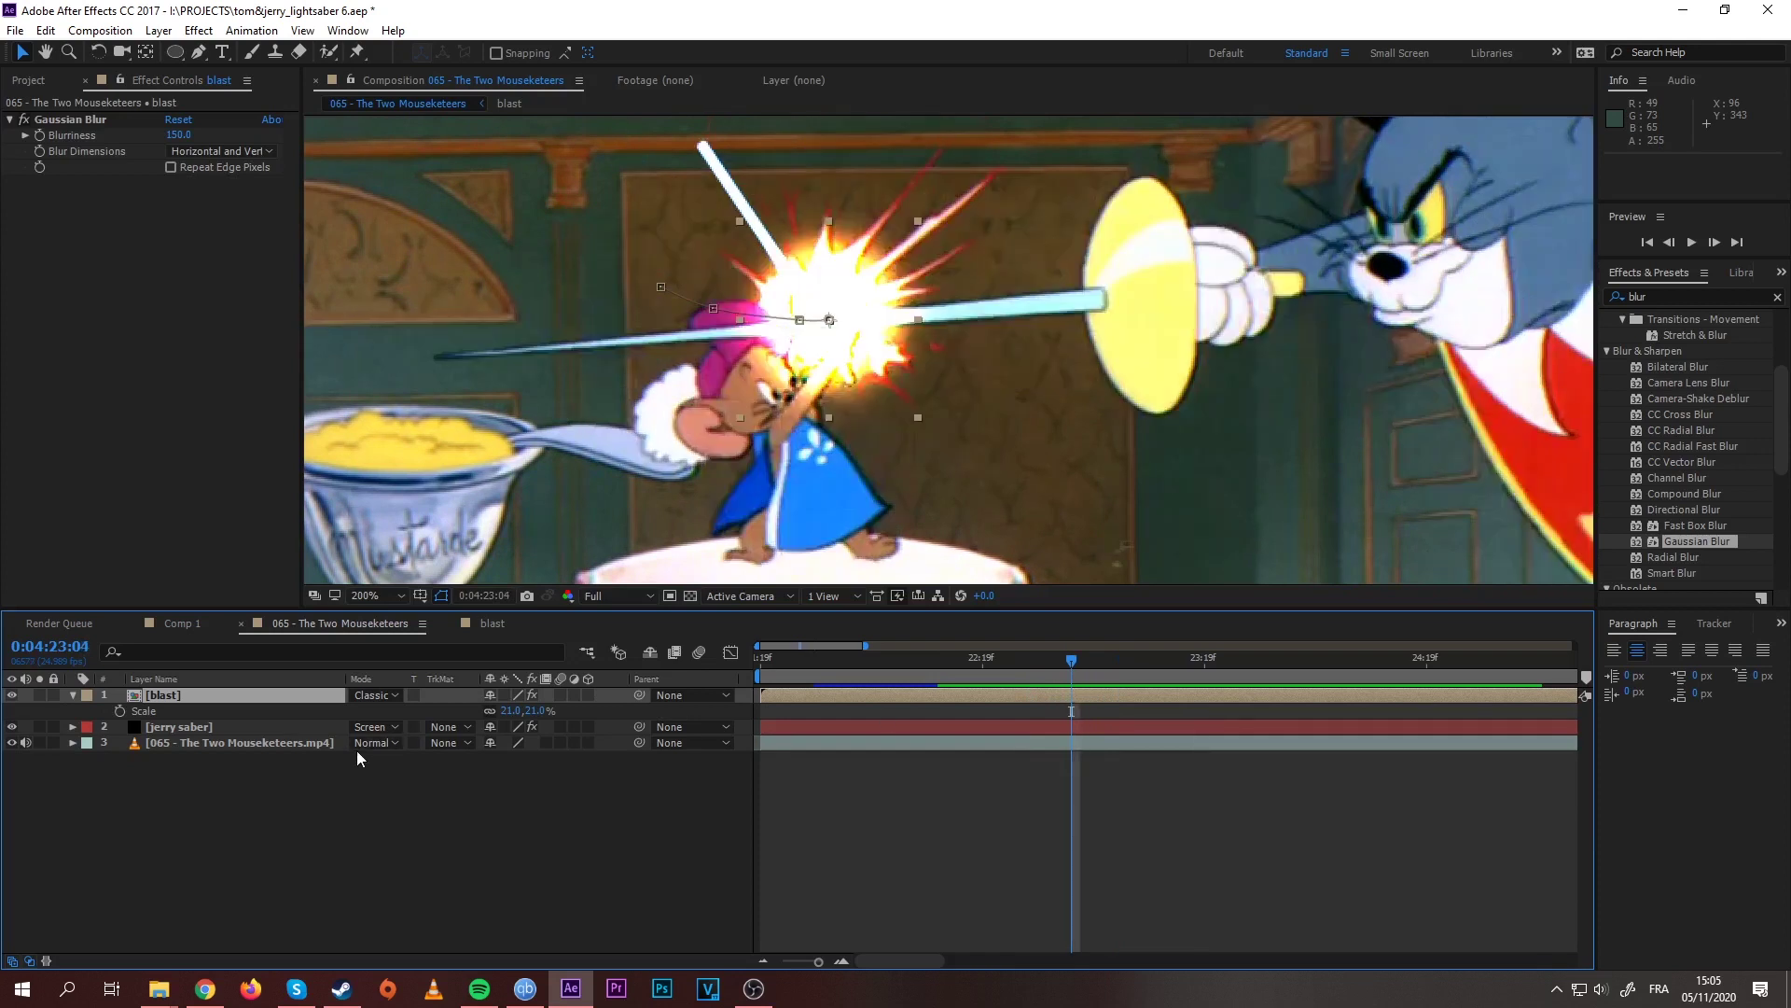
mouse_move(512, 711)
left_mouse_down()
mouse_move(534, 709)
mouse_move(514, 709)
left_mouse_up()
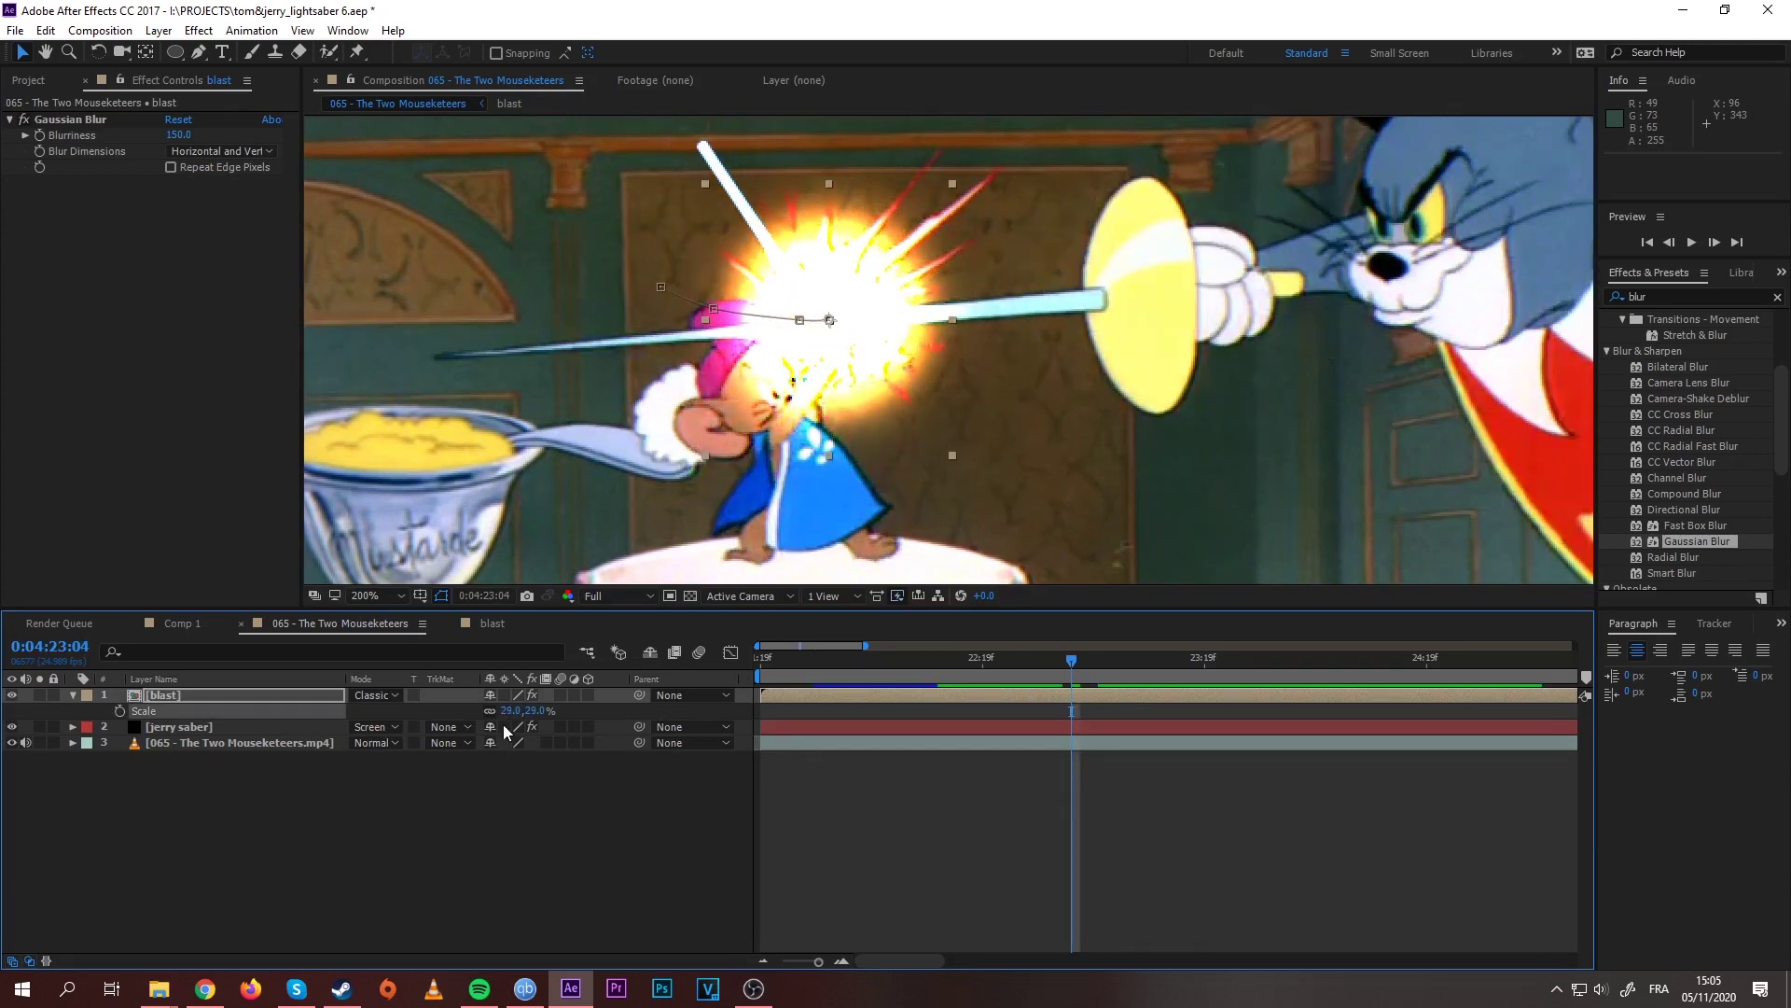
left_click(514, 709)
type("30")
key("Return")
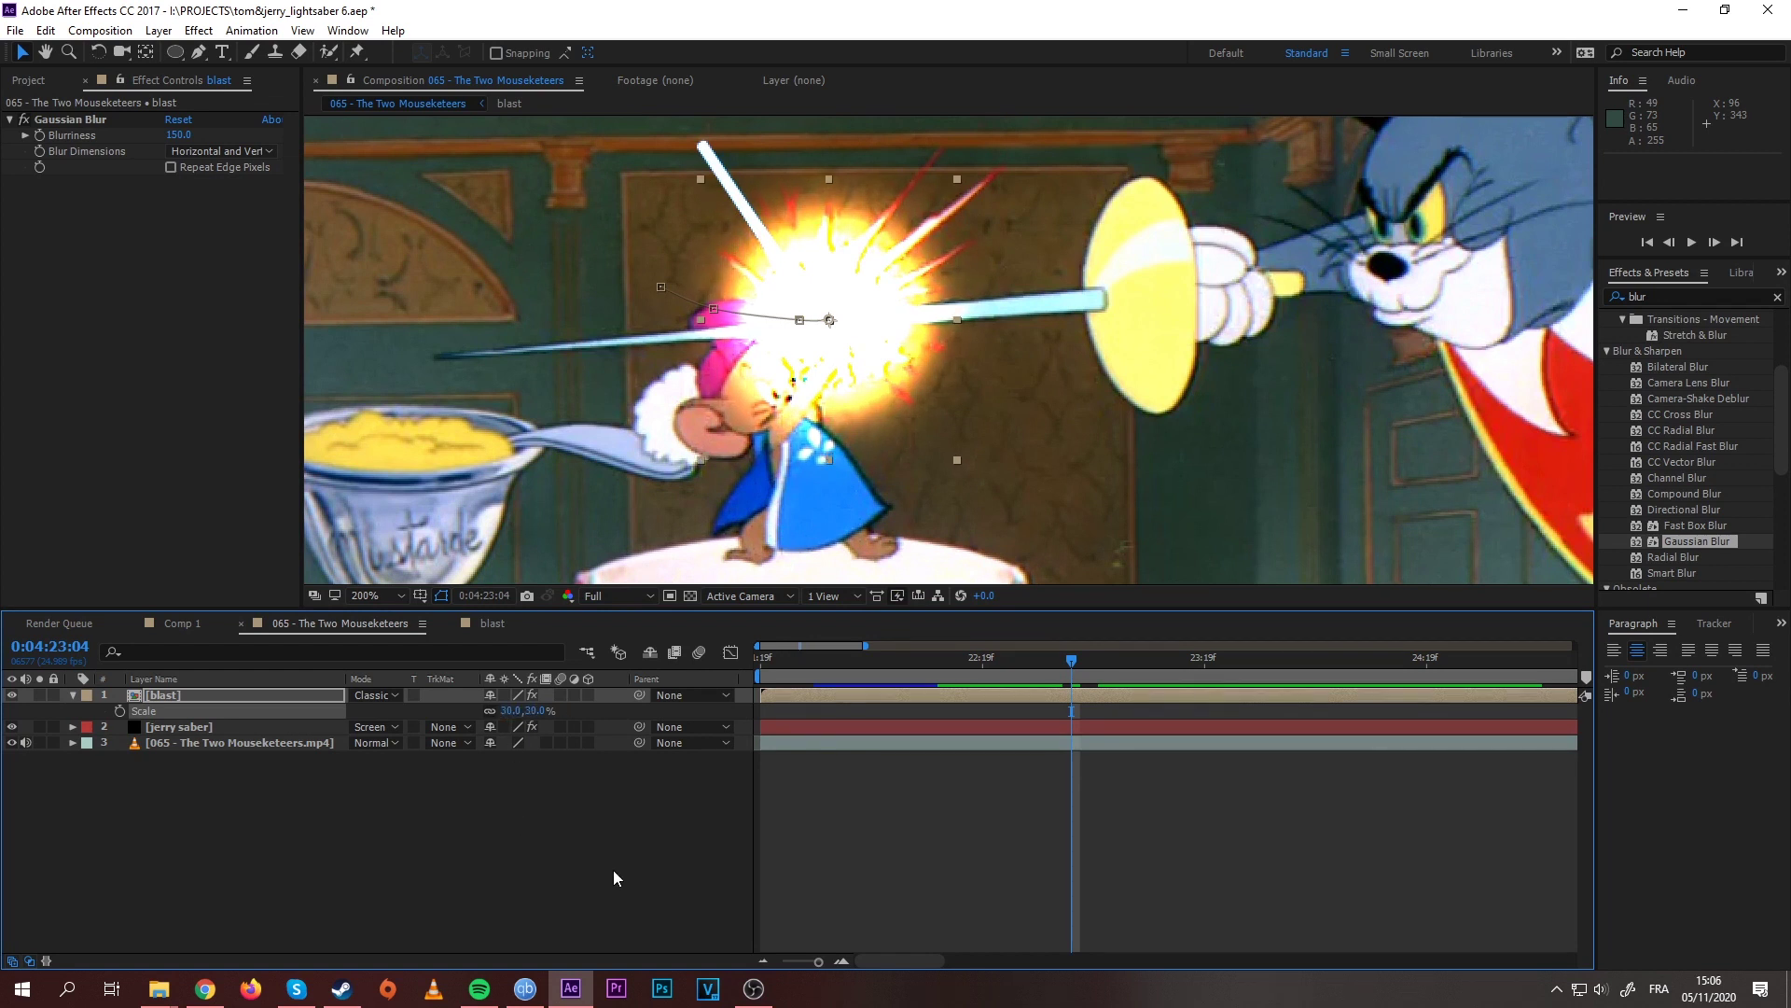
left_click(631, 888)
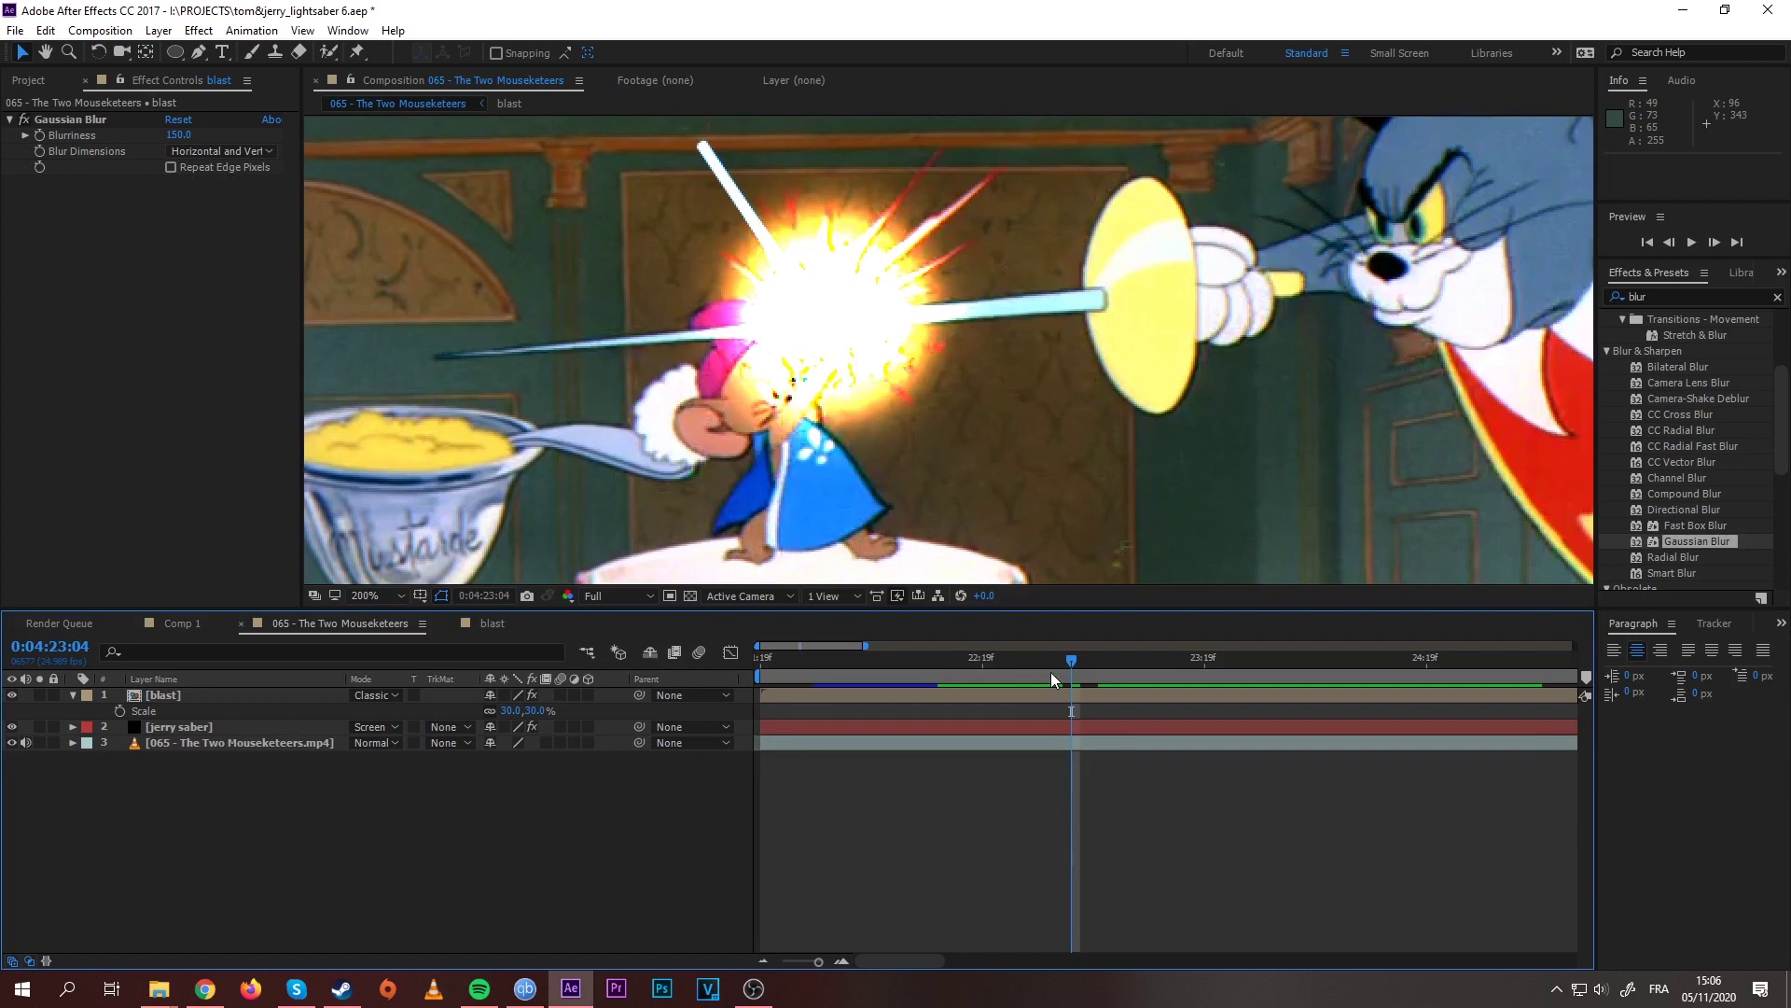
Step: Move to frame 0:04:23:14 and enable the glow in the jerry saber layer's Saber effect
left_click_drag(1030, 668, 1162, 701)
right_click(439, 806)
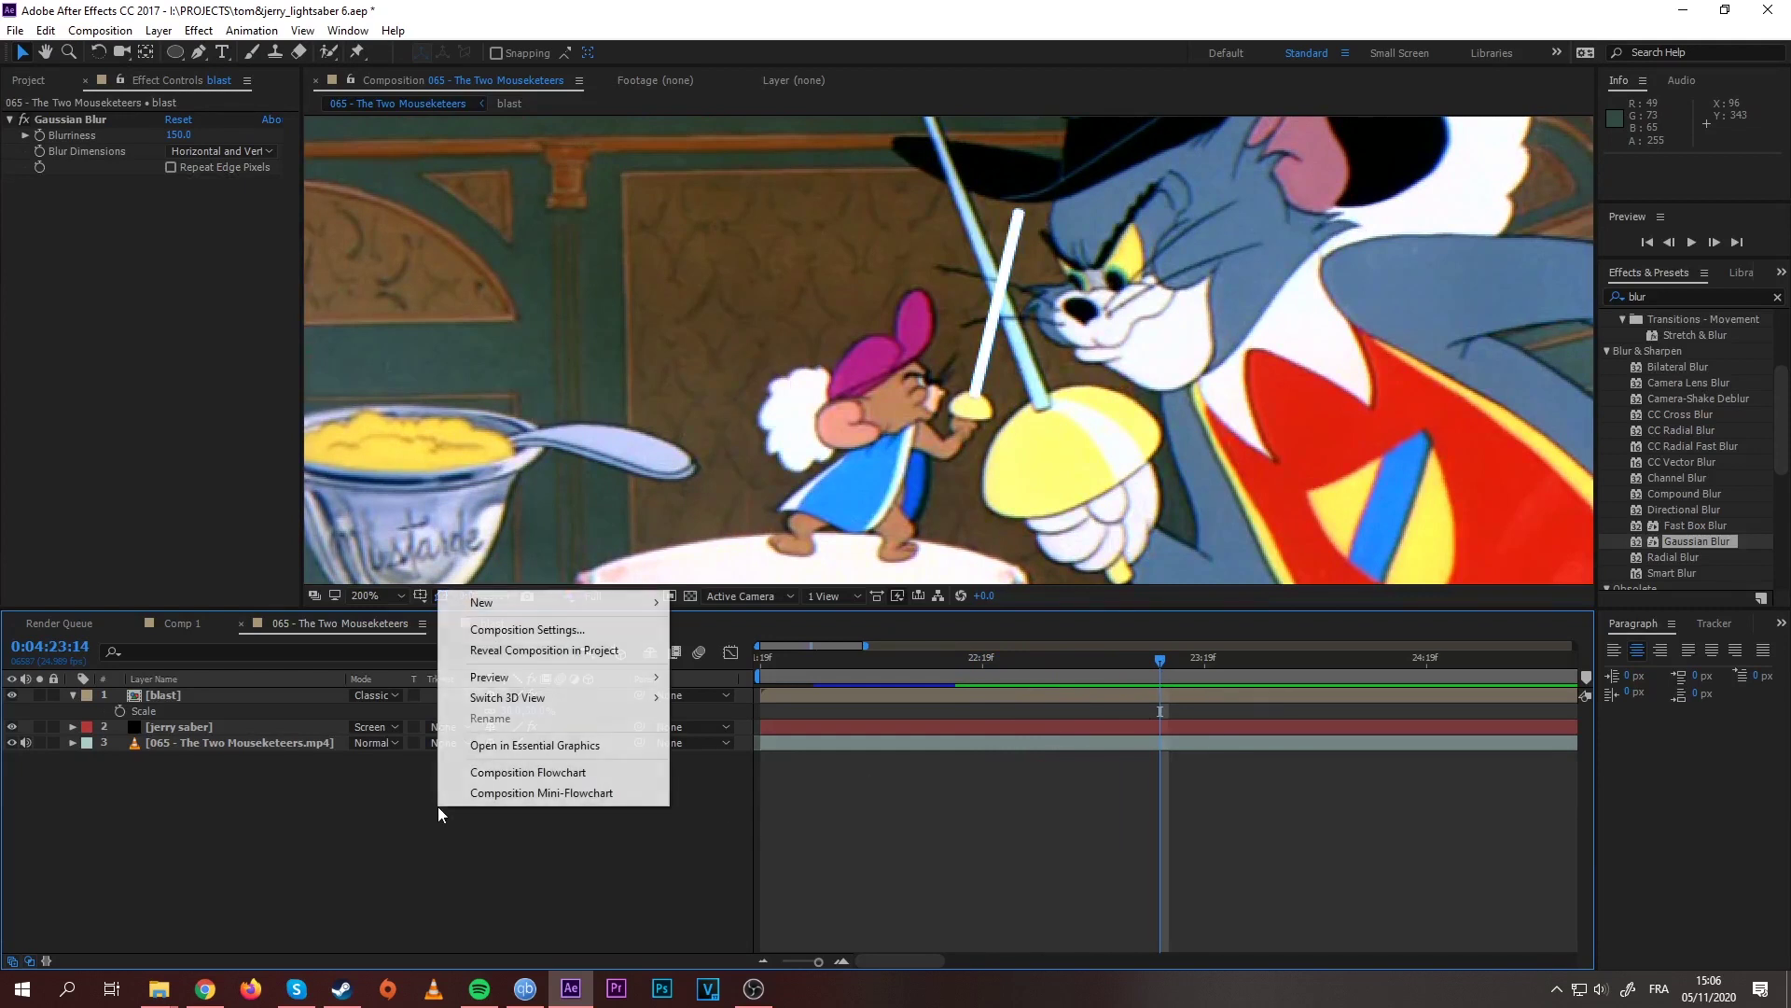
left_click(237, 786)
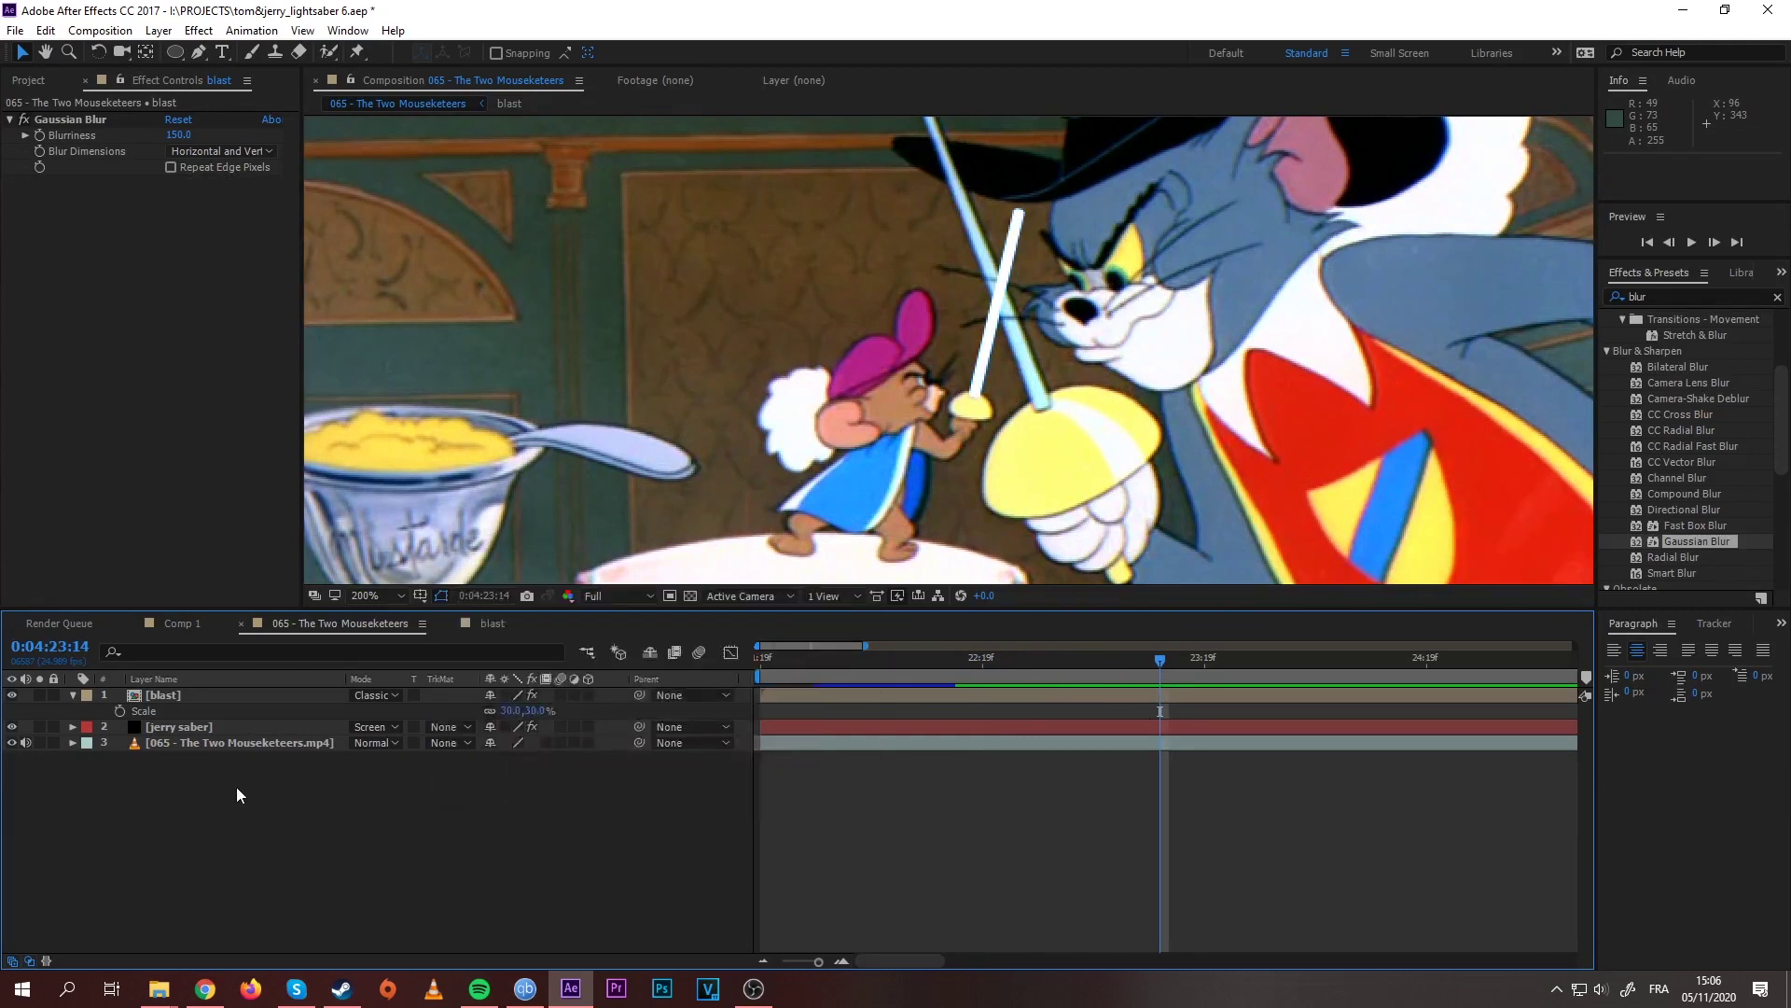
left_click(191, 729)
left_click(171, 151)
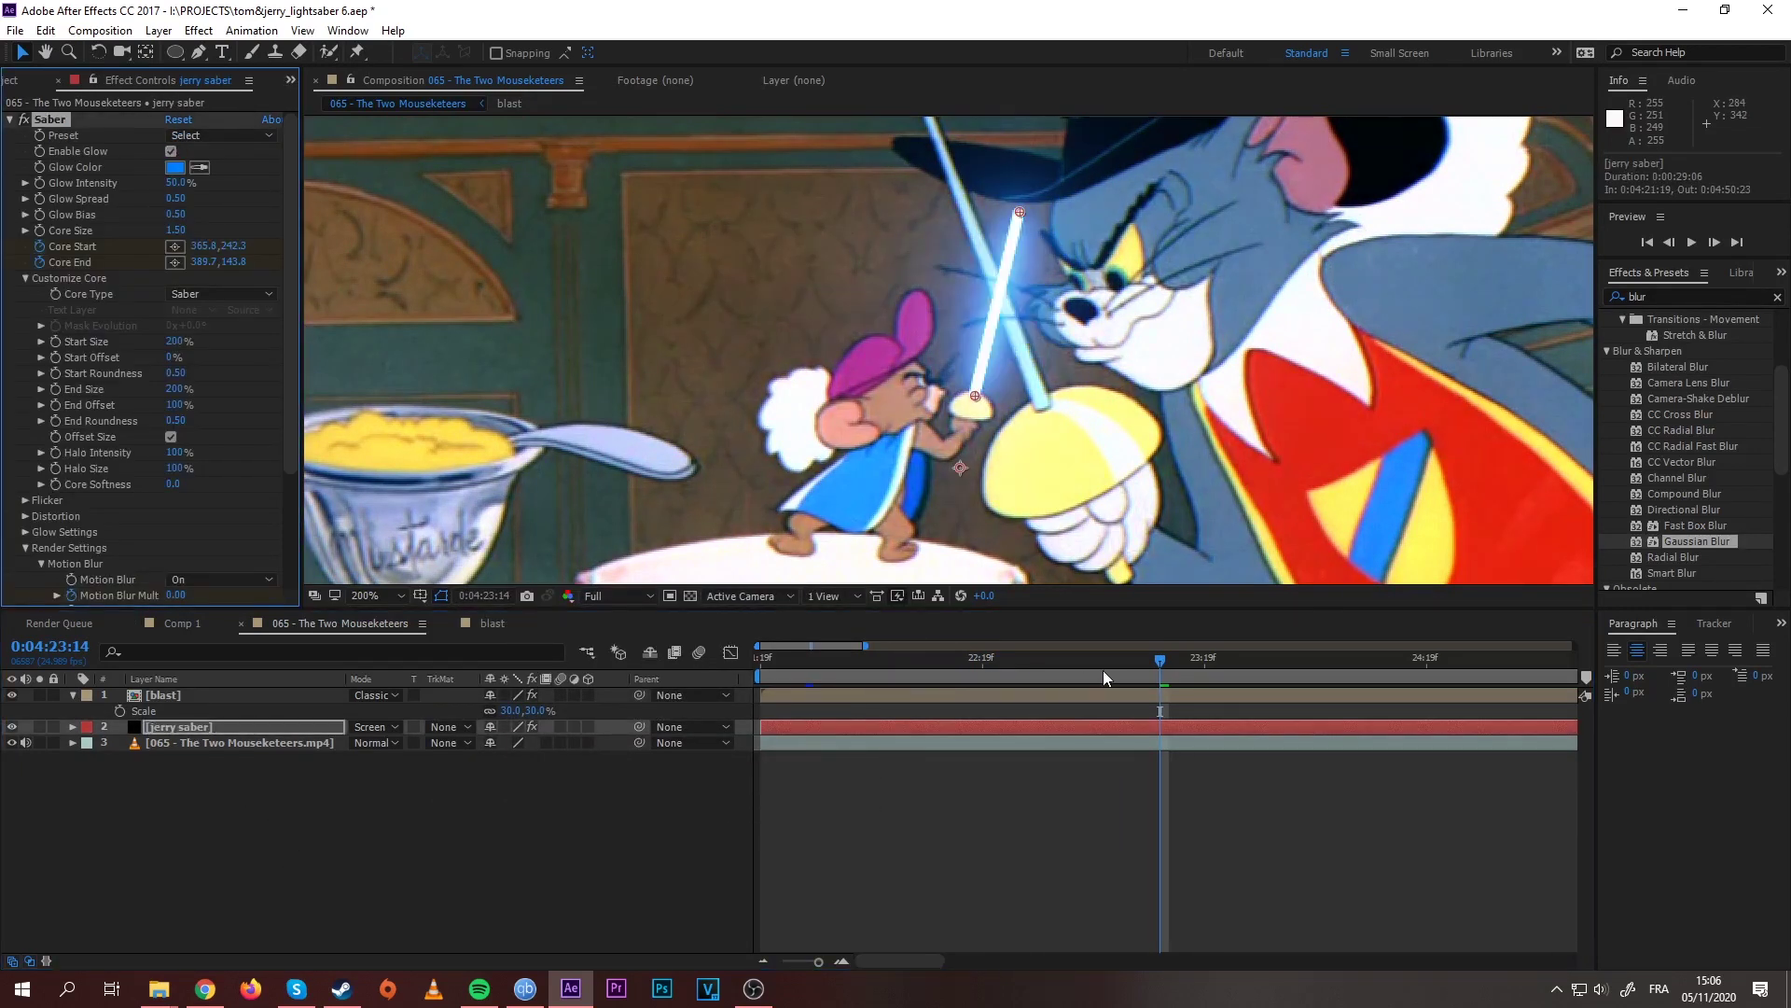
Step: Preview the glowing saber through the clash from frame 0:04:23:02, and go back to frame 0:04:23:00
left_click_drag(1146, 653, 1052, 690)
key("space")
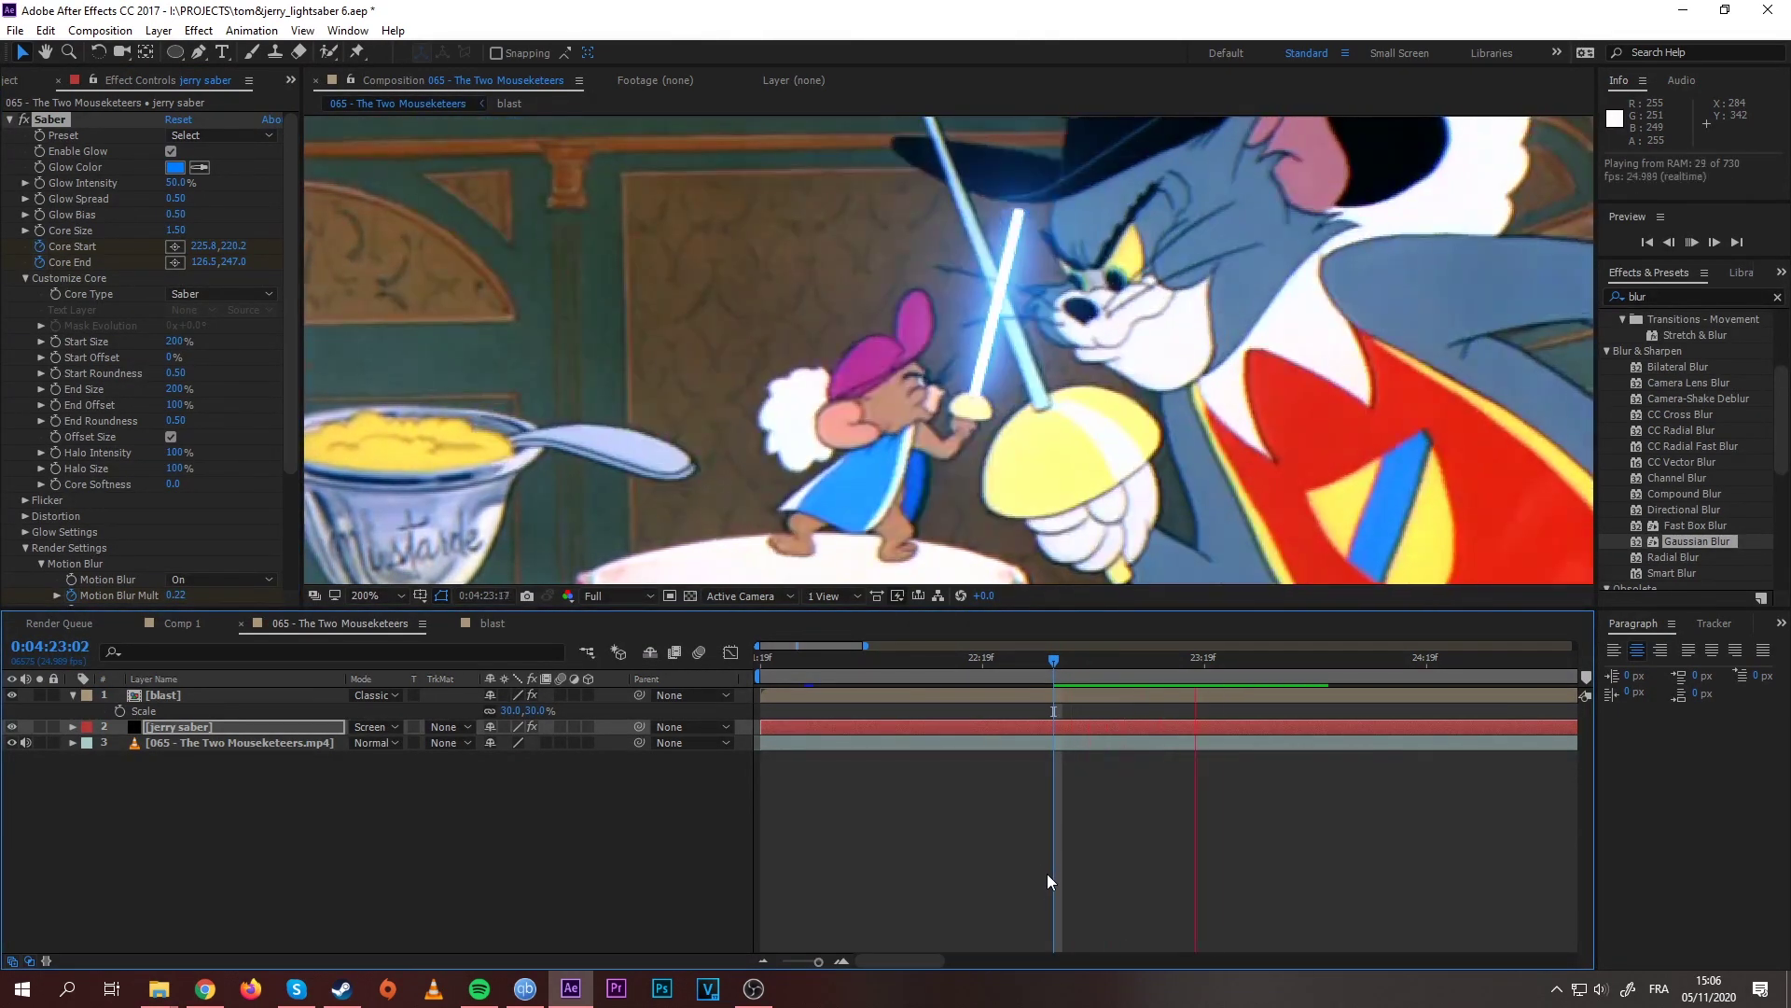
left_click(1033, 661)
mouse_move(1031, 660)
left_mouse_down()
mouse_move(1082, 670)
mouse_move(1039, 674)
left_mouse_up()
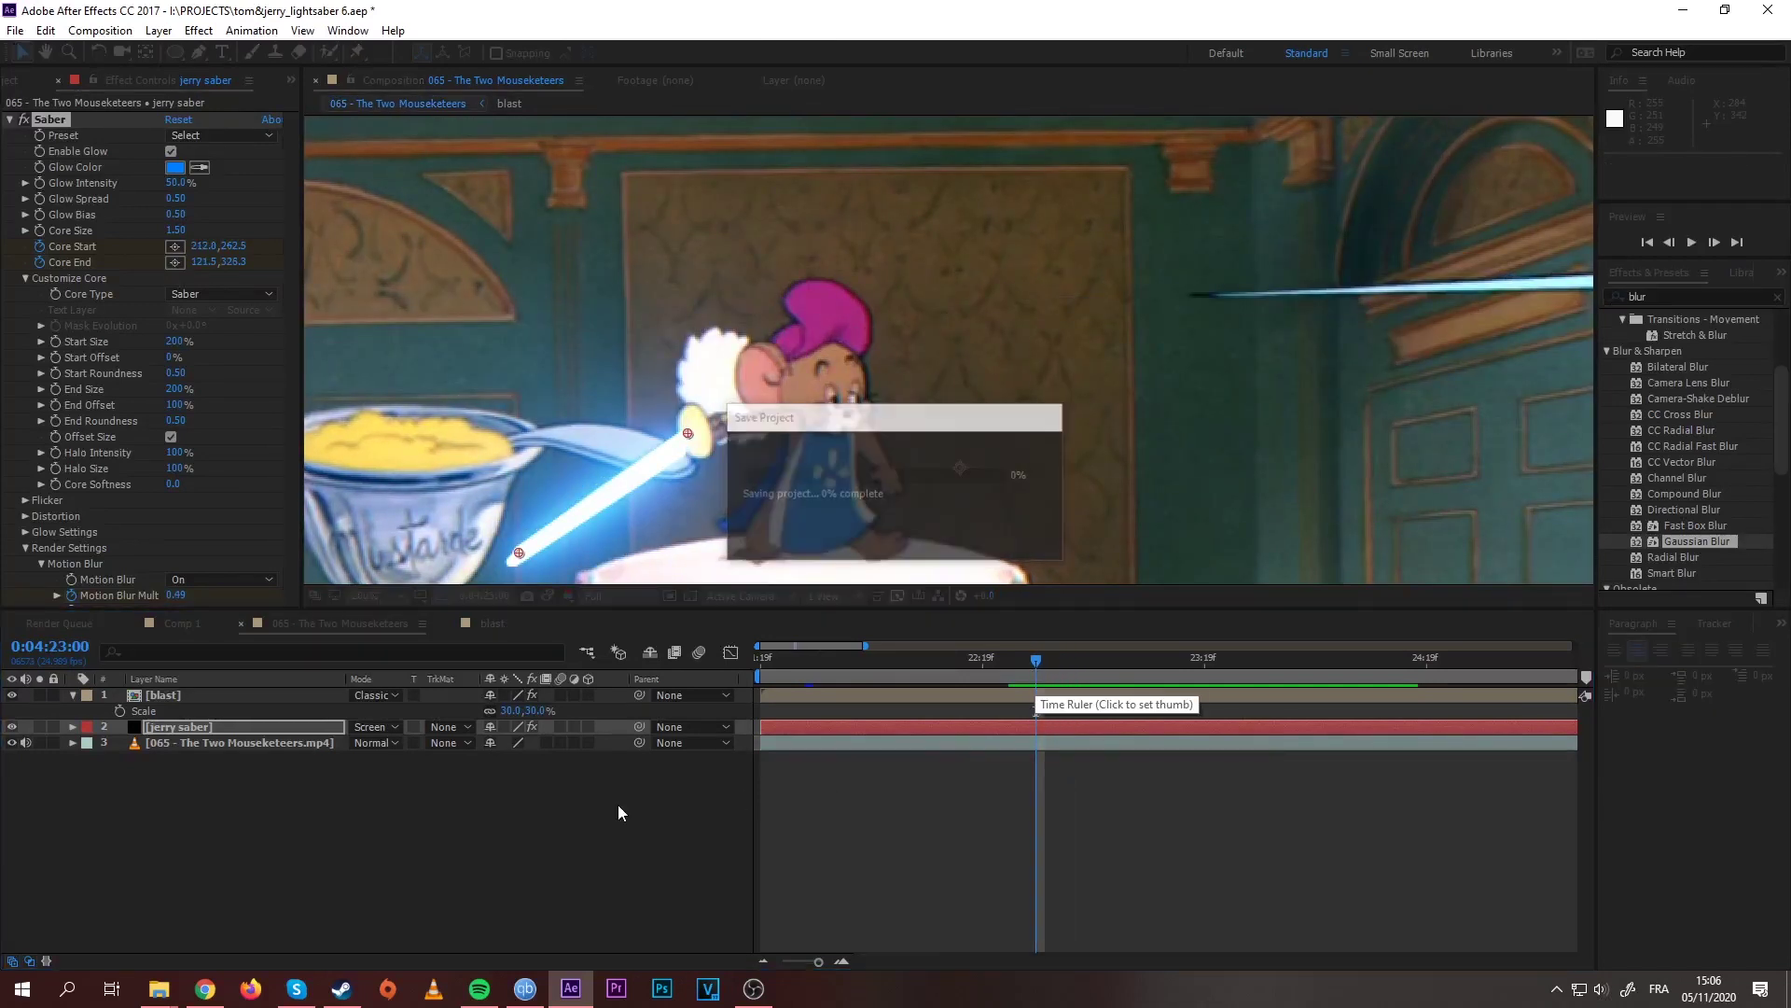
Step: Try Core Softness values of 5 and 2 on the jerry saber layer's Saber effect
left_click(170, 485)
type("5")
key("Return")
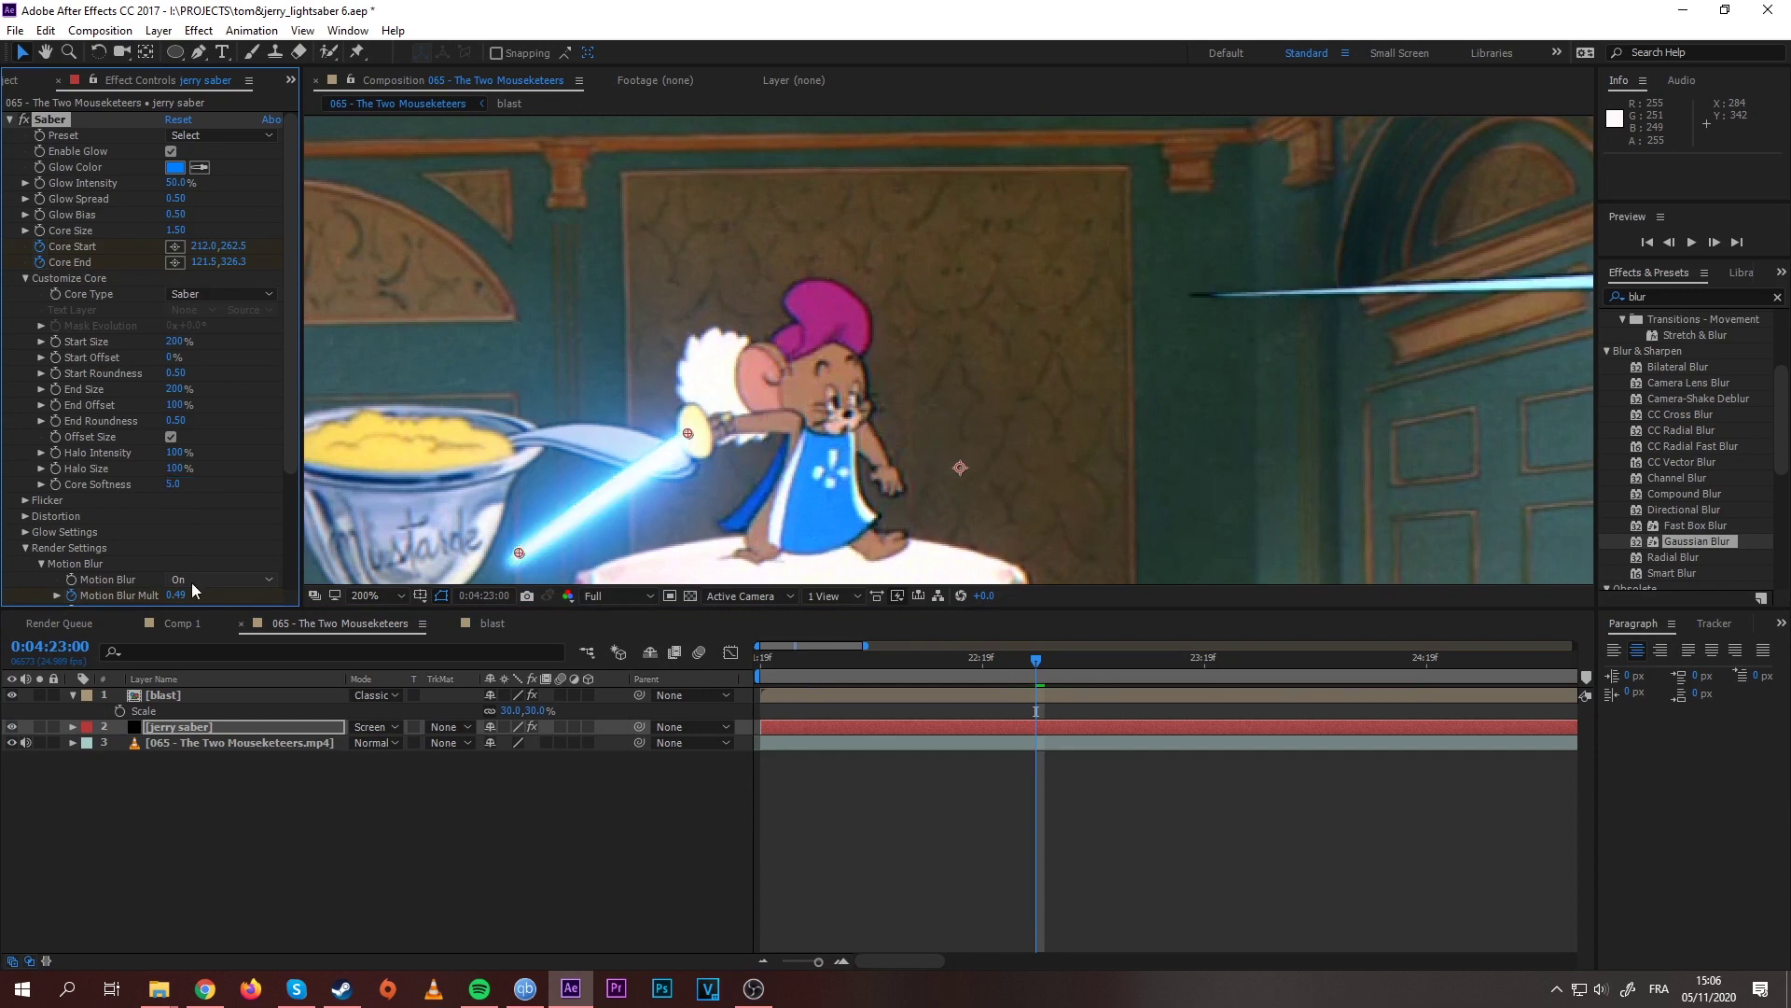
left_click(174, 484)
type("2")
key("Return")
Step: Go to frame 0:04:22:20 and set the Saber effect's Core Softness to 1
left_click_drag(1049, 665, 991, 690)
left_click(171, 485)
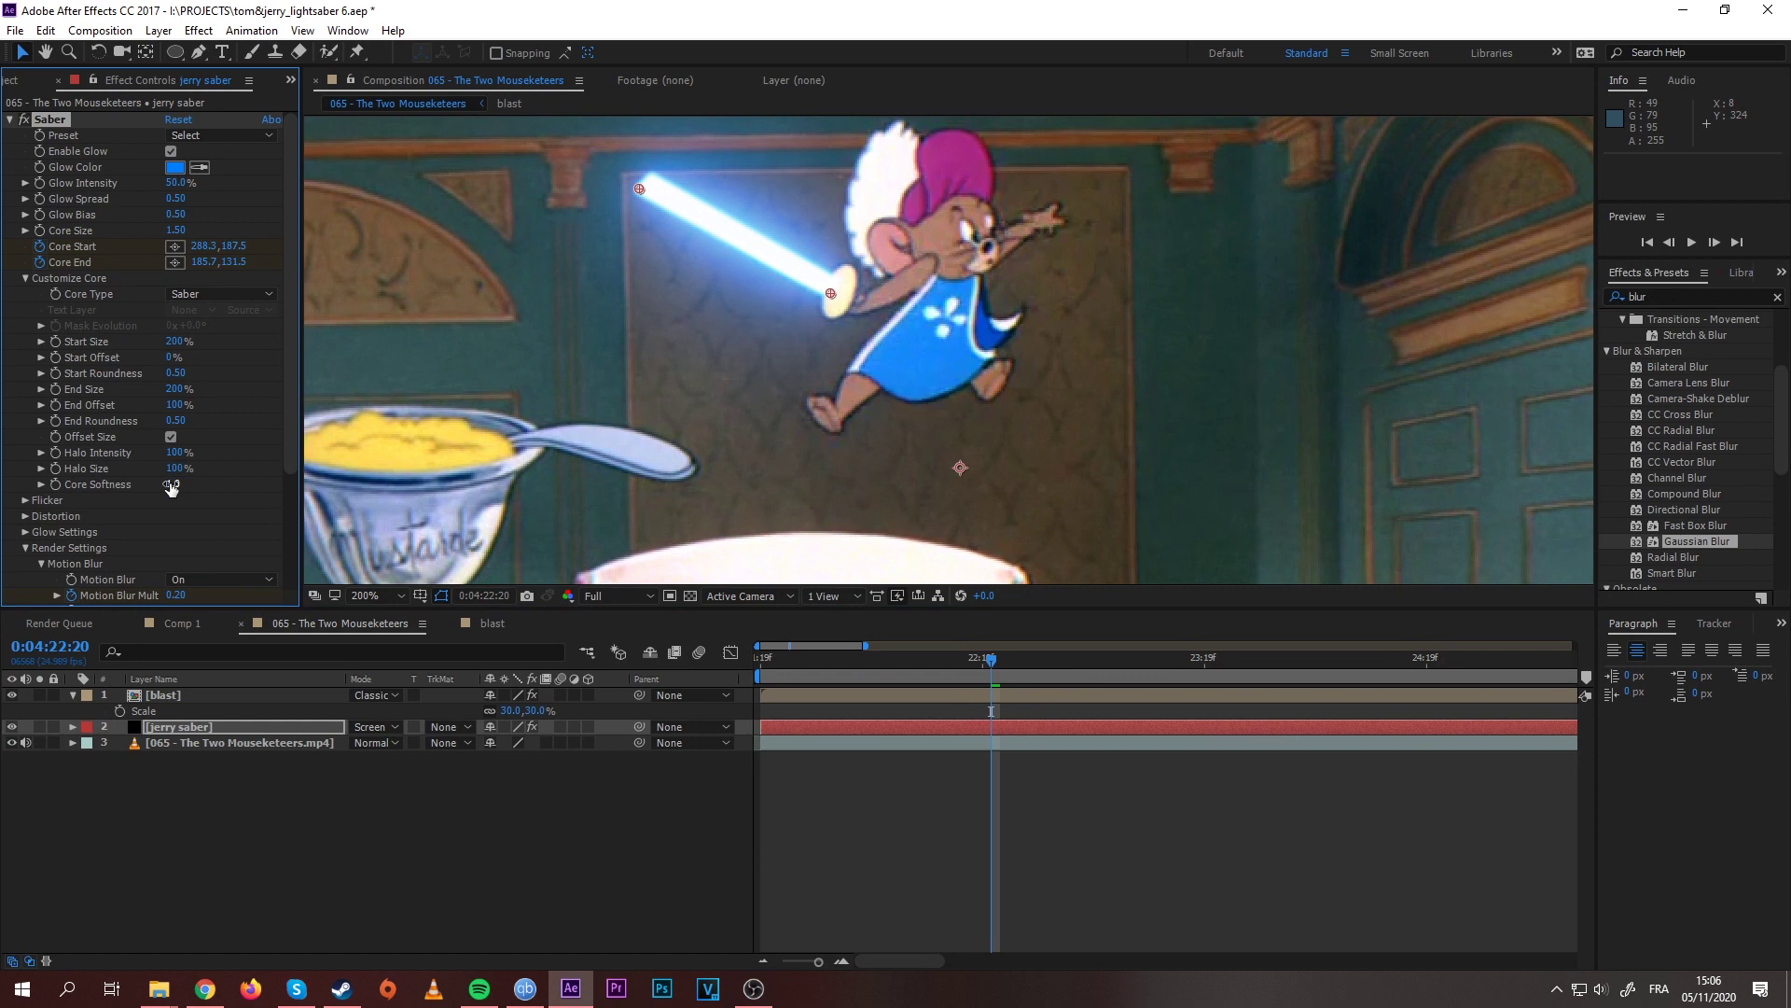
type("1")
key("Return")
Step: Create an adjustment layer and move it above the blast layer, at the head of the layer stack
left_click_drag(991, 664, 1166, 687)
right_click(368, 819)
mouse_move(522, 608)
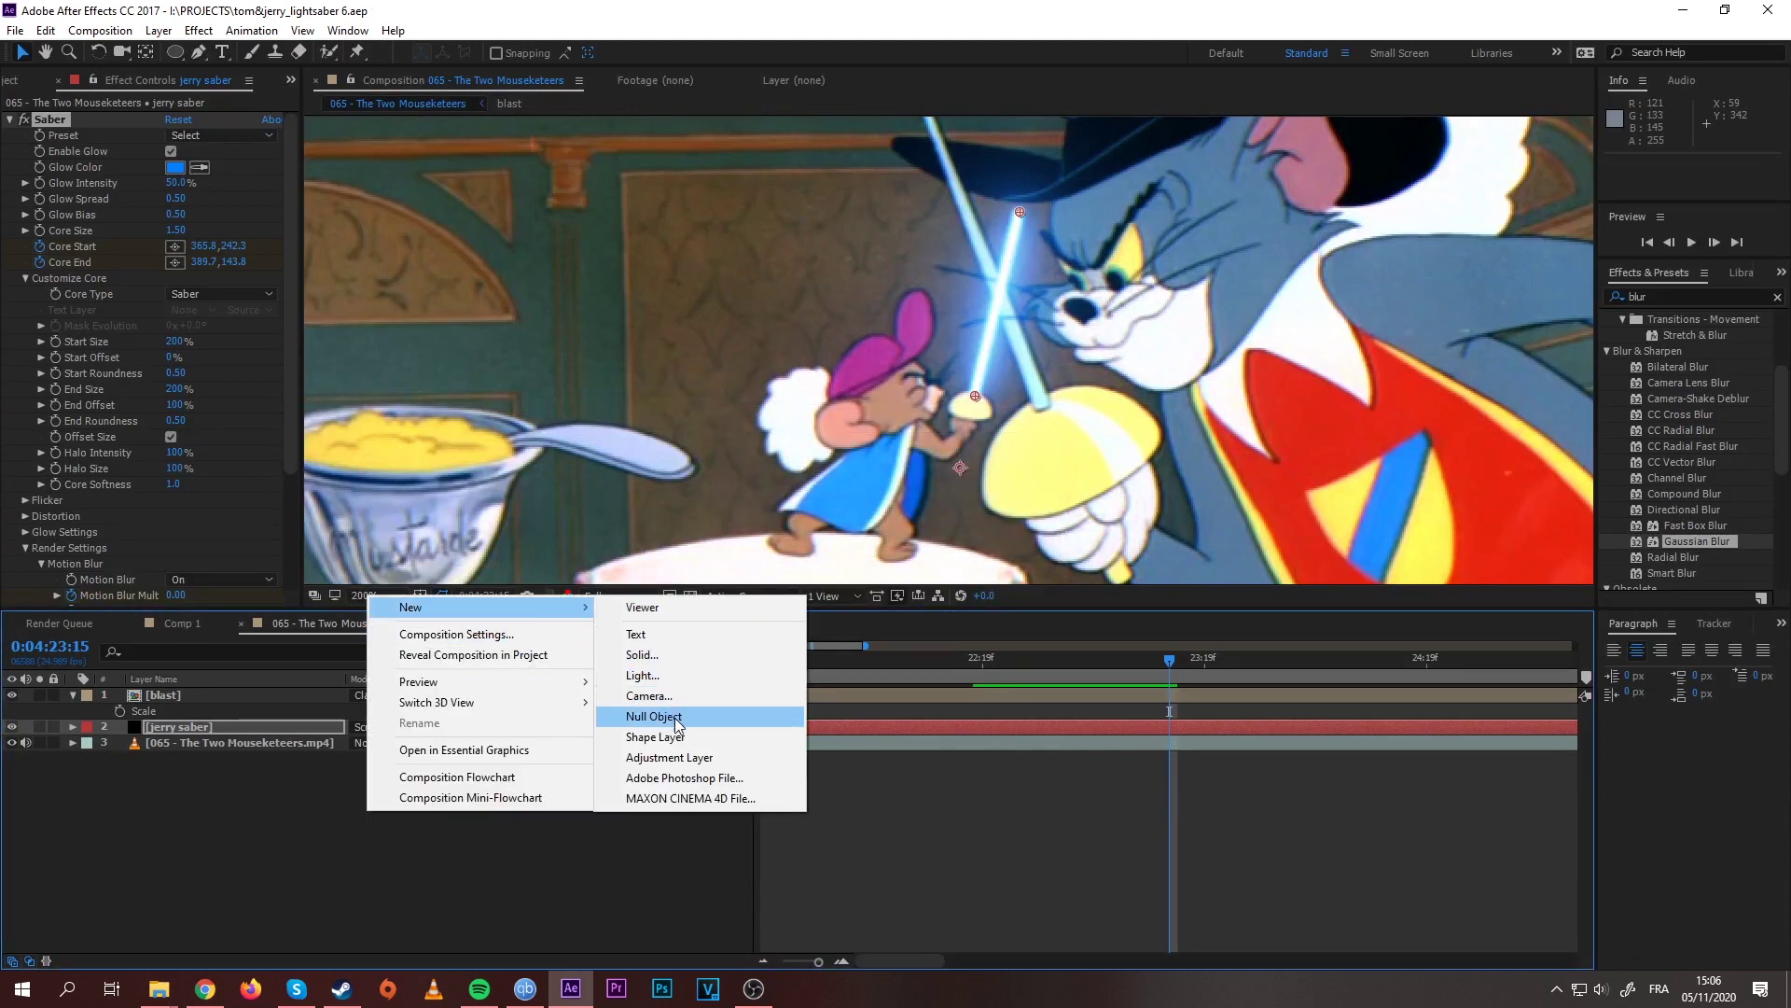
left_click(672, 758)
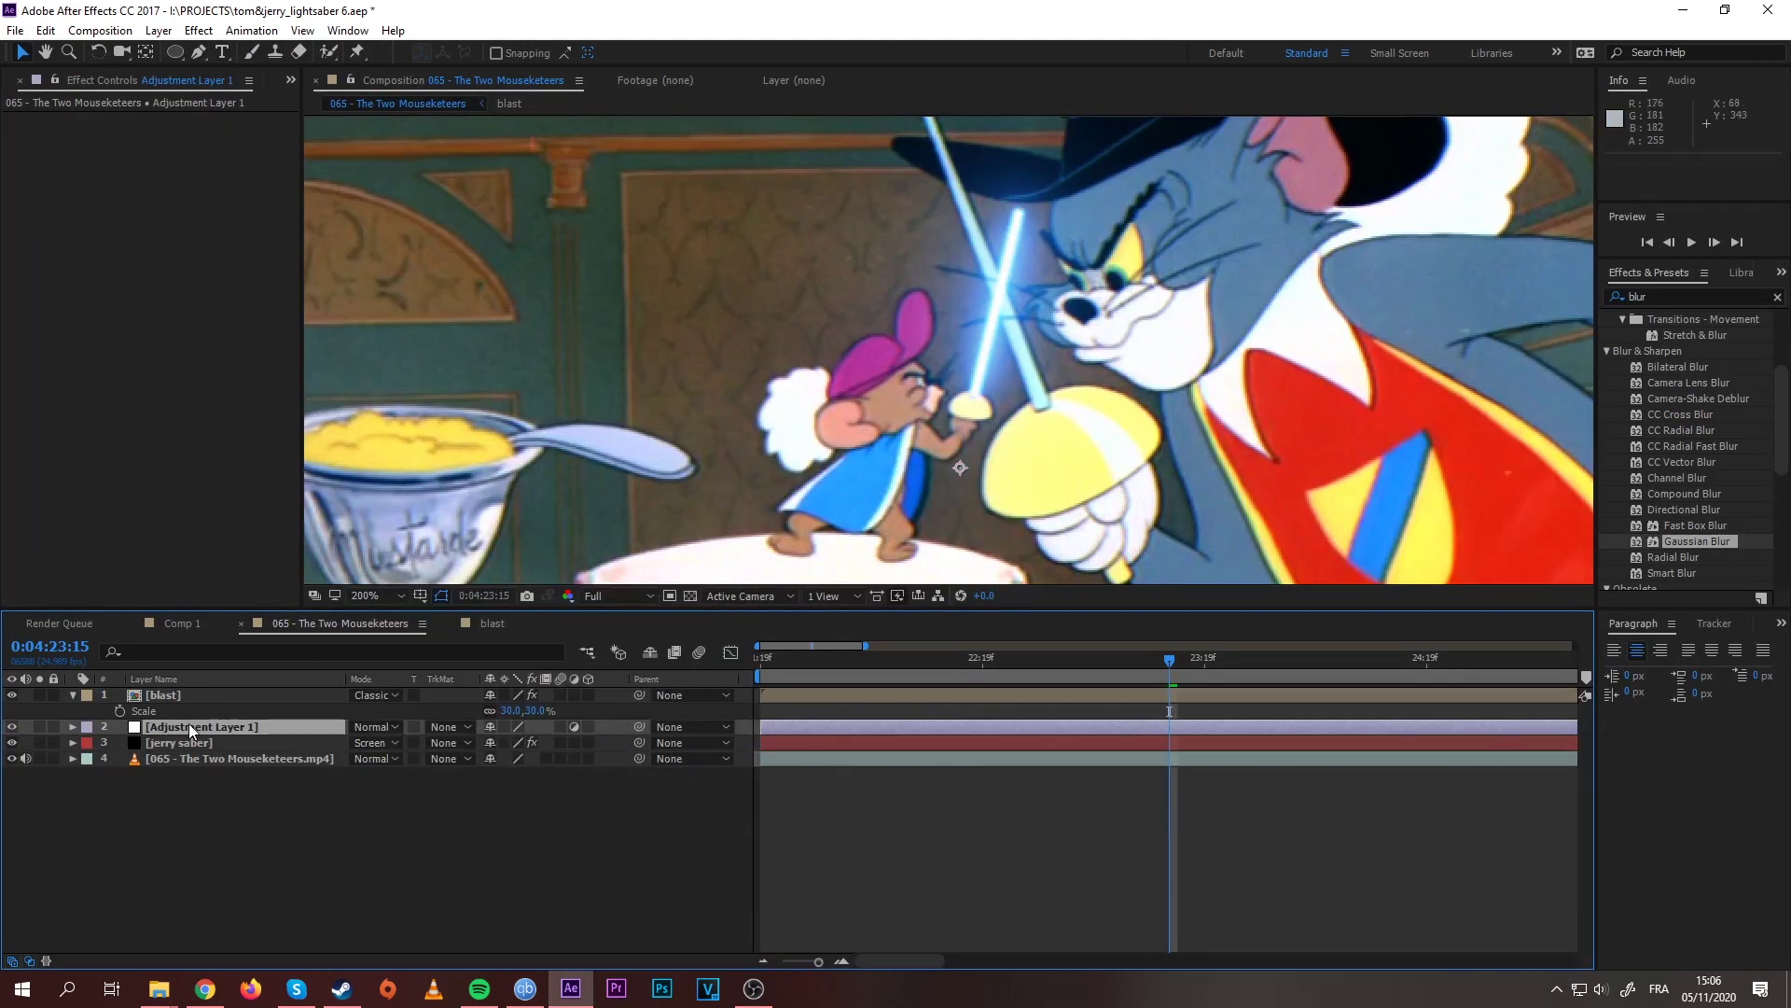
left_click_drag(189, 726, 215, 687)
Step: Search the effects for "lev" and apply Levels to the adjustment layer
left_click(1633, 297)
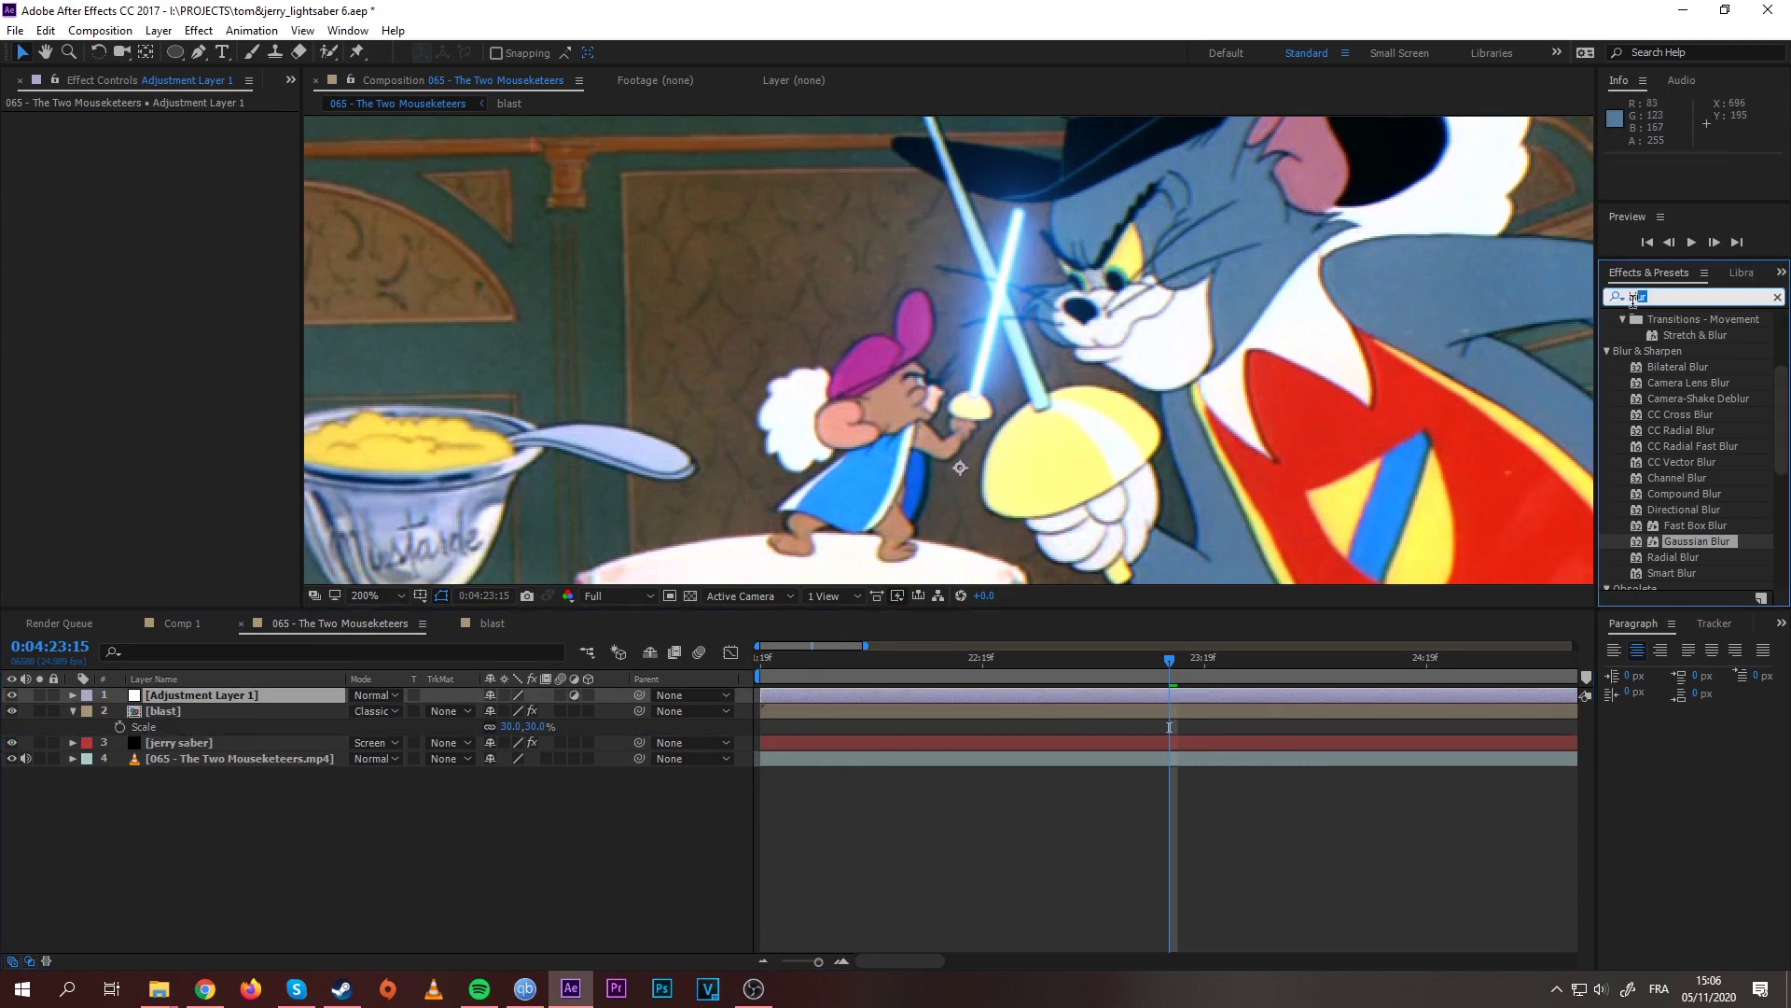
type("le")
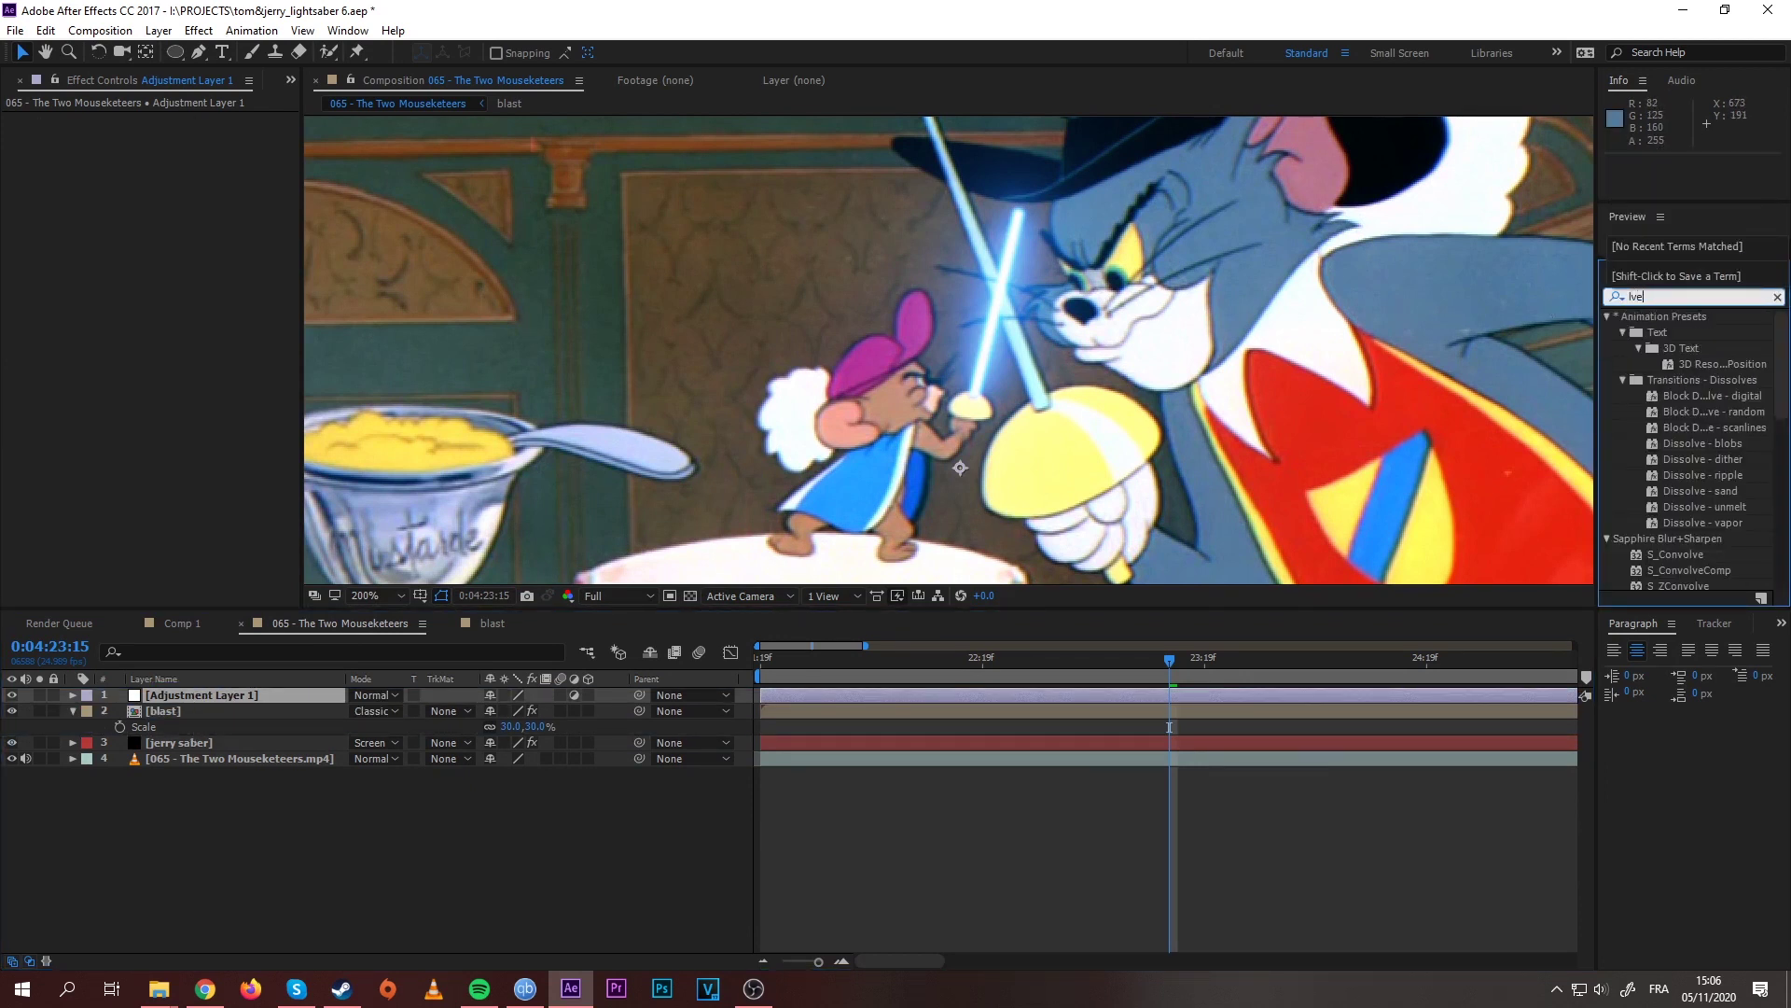
type("v")
left_click_drag(1667, 419, 209, 688)
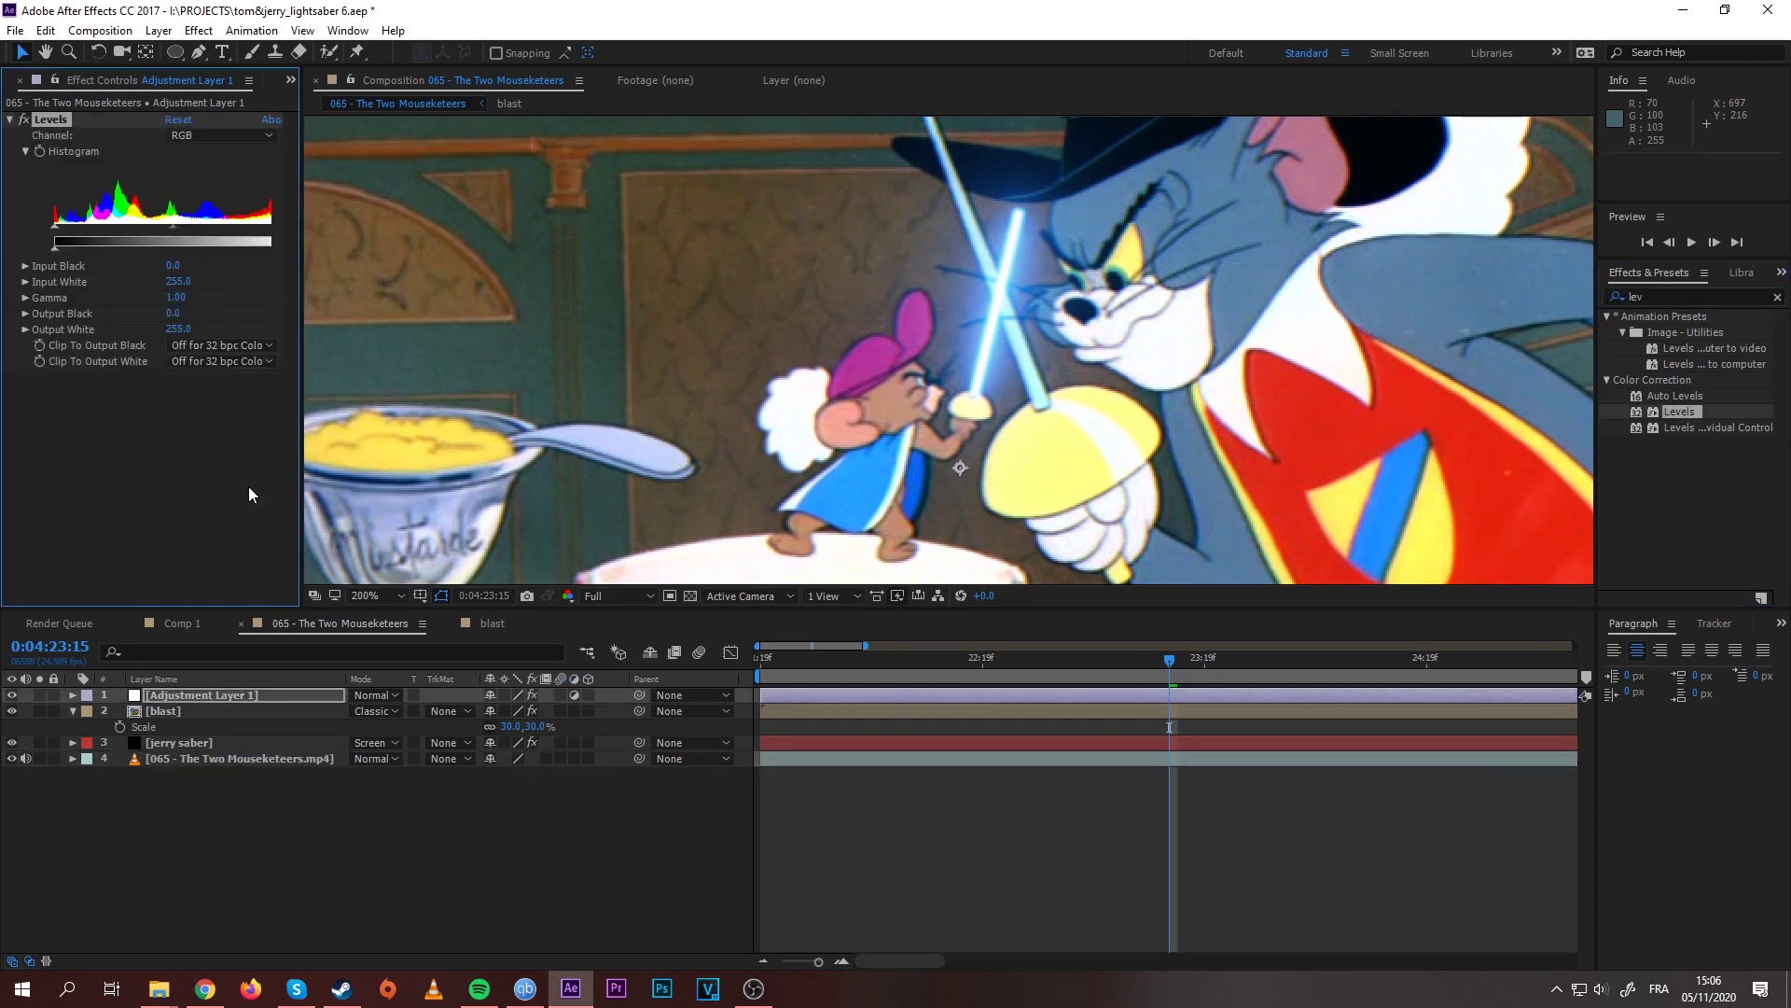
Step: Reveal the adjustment layer's Levels properties and start Histogram keyframing at frame 0:04:23:03, just before the clash
left_click(74, 695)
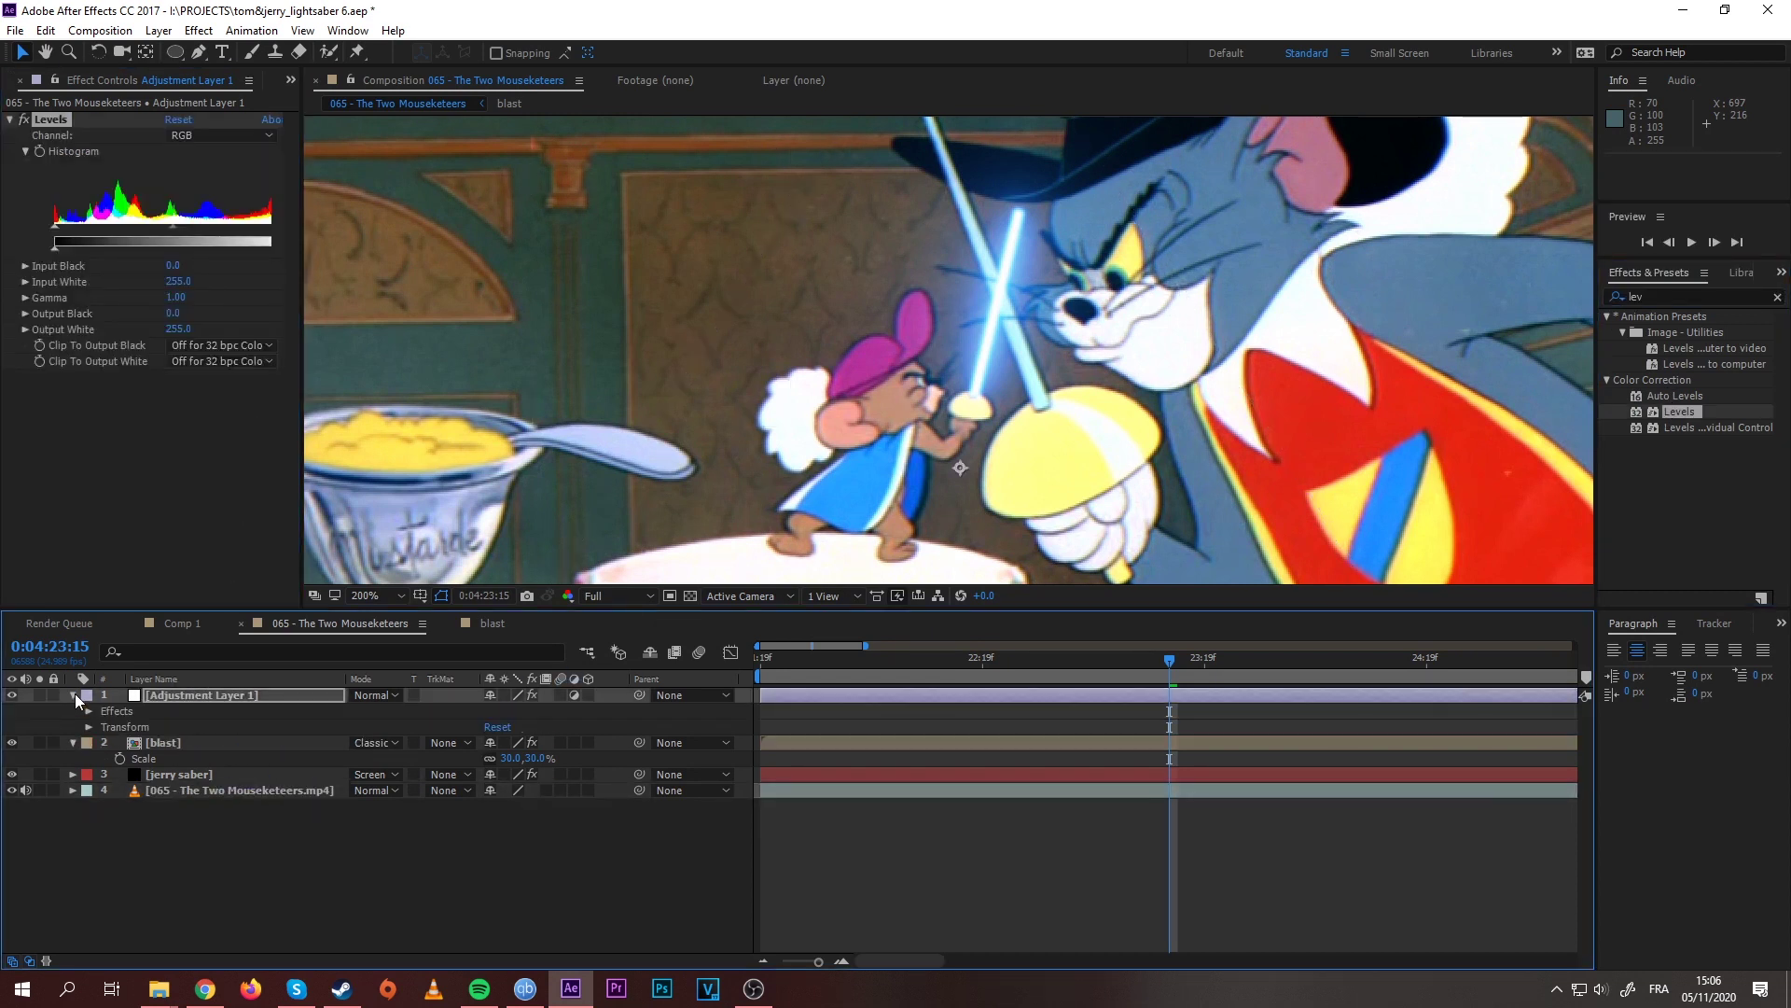
left_click(87, 713)
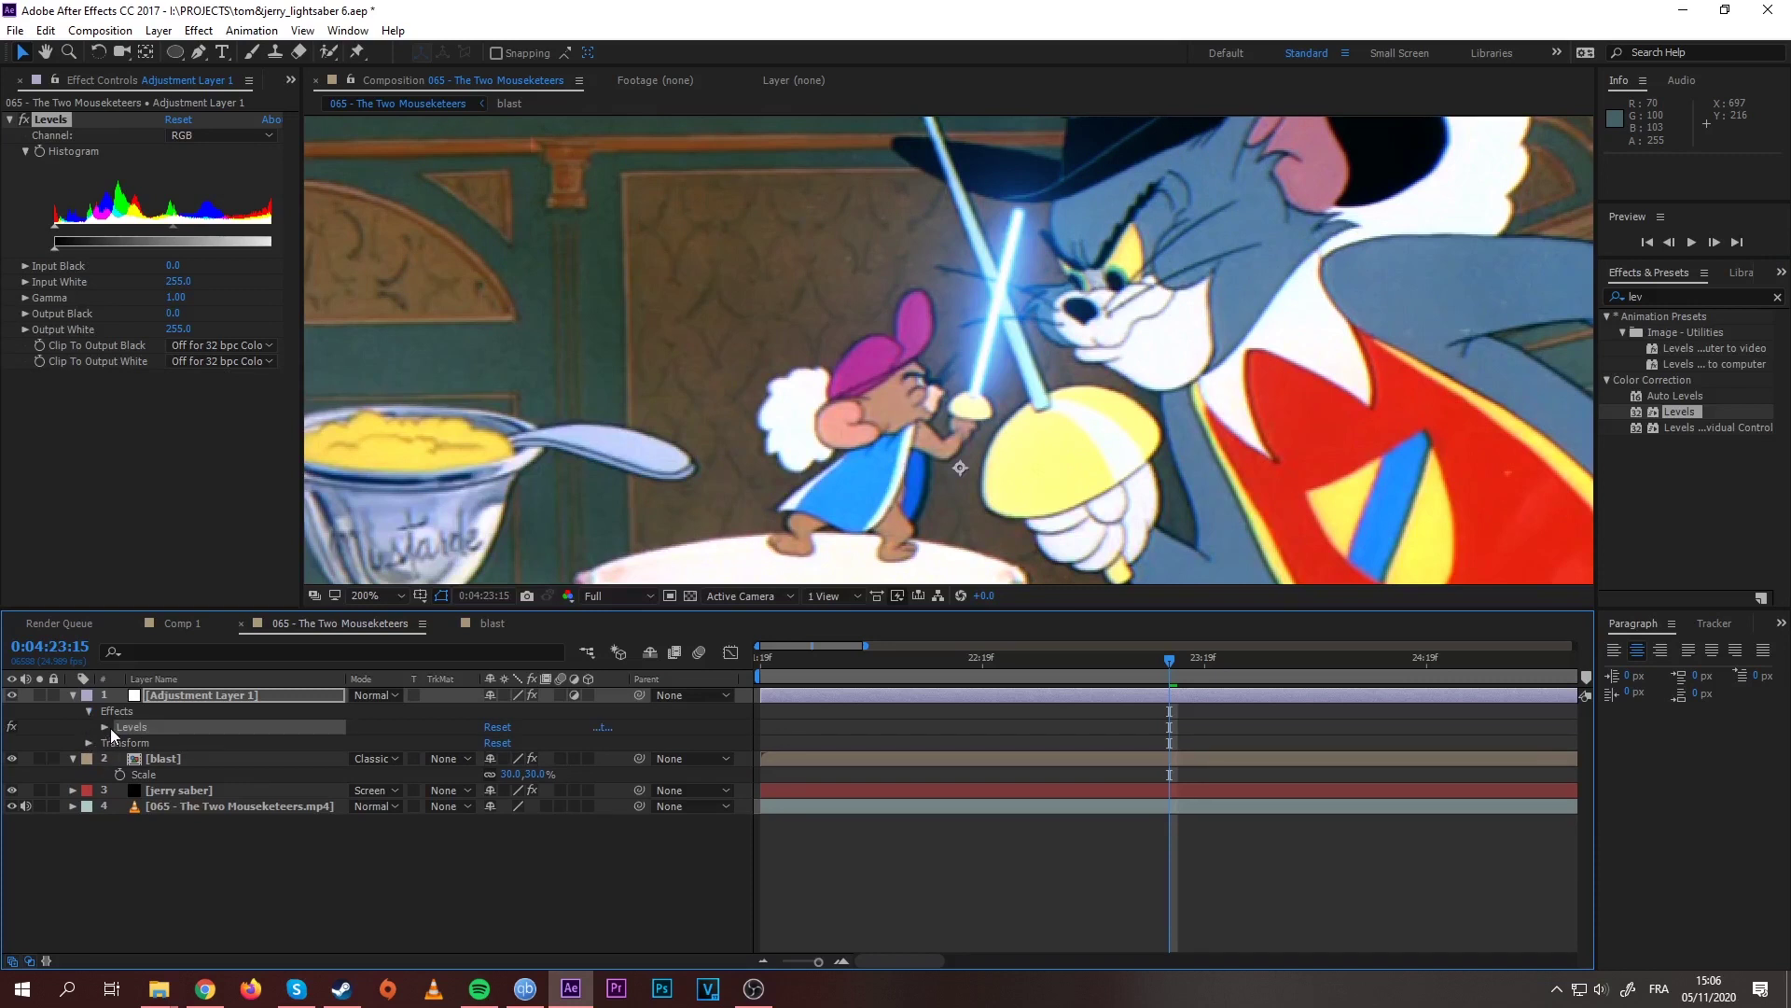
left_click(105, 728)
left_click(164, 741)
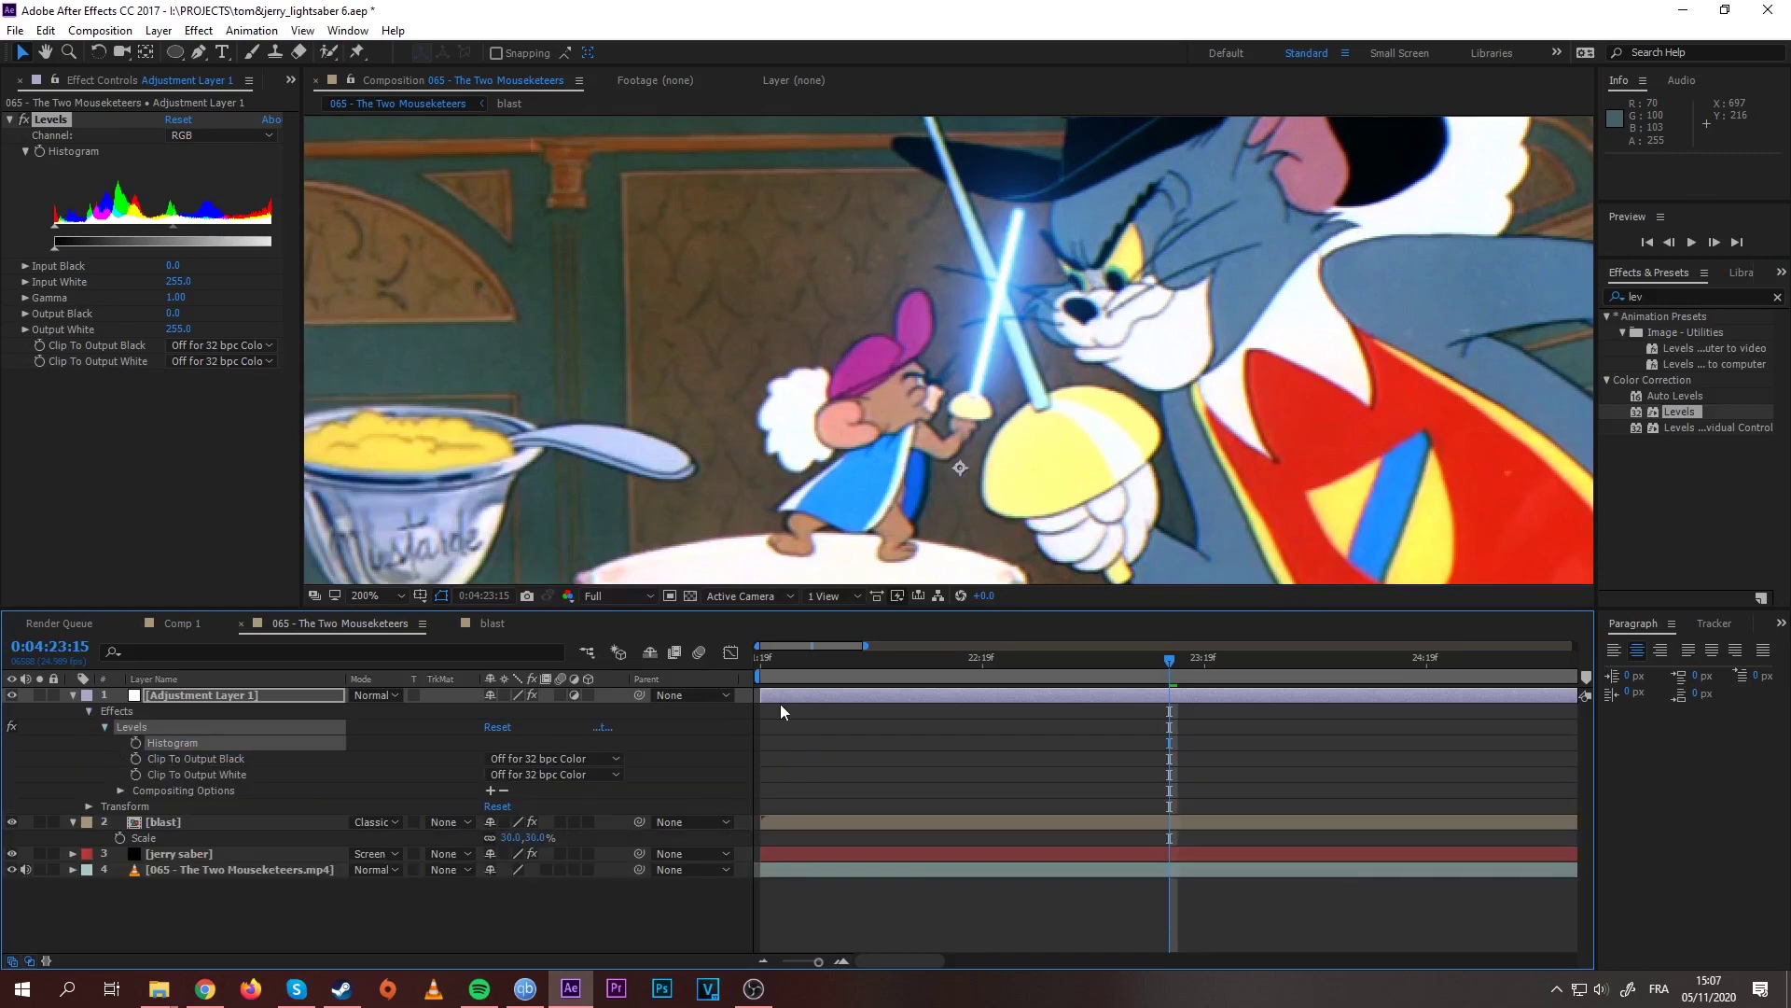
key("Page_Up")
key("Page_Up")
key("Page_Up")
key("Page_Up")
key("Page_Up")
key("Page_Up")
key("Page_Up")
key("Page_Up")
key("Page_Up")
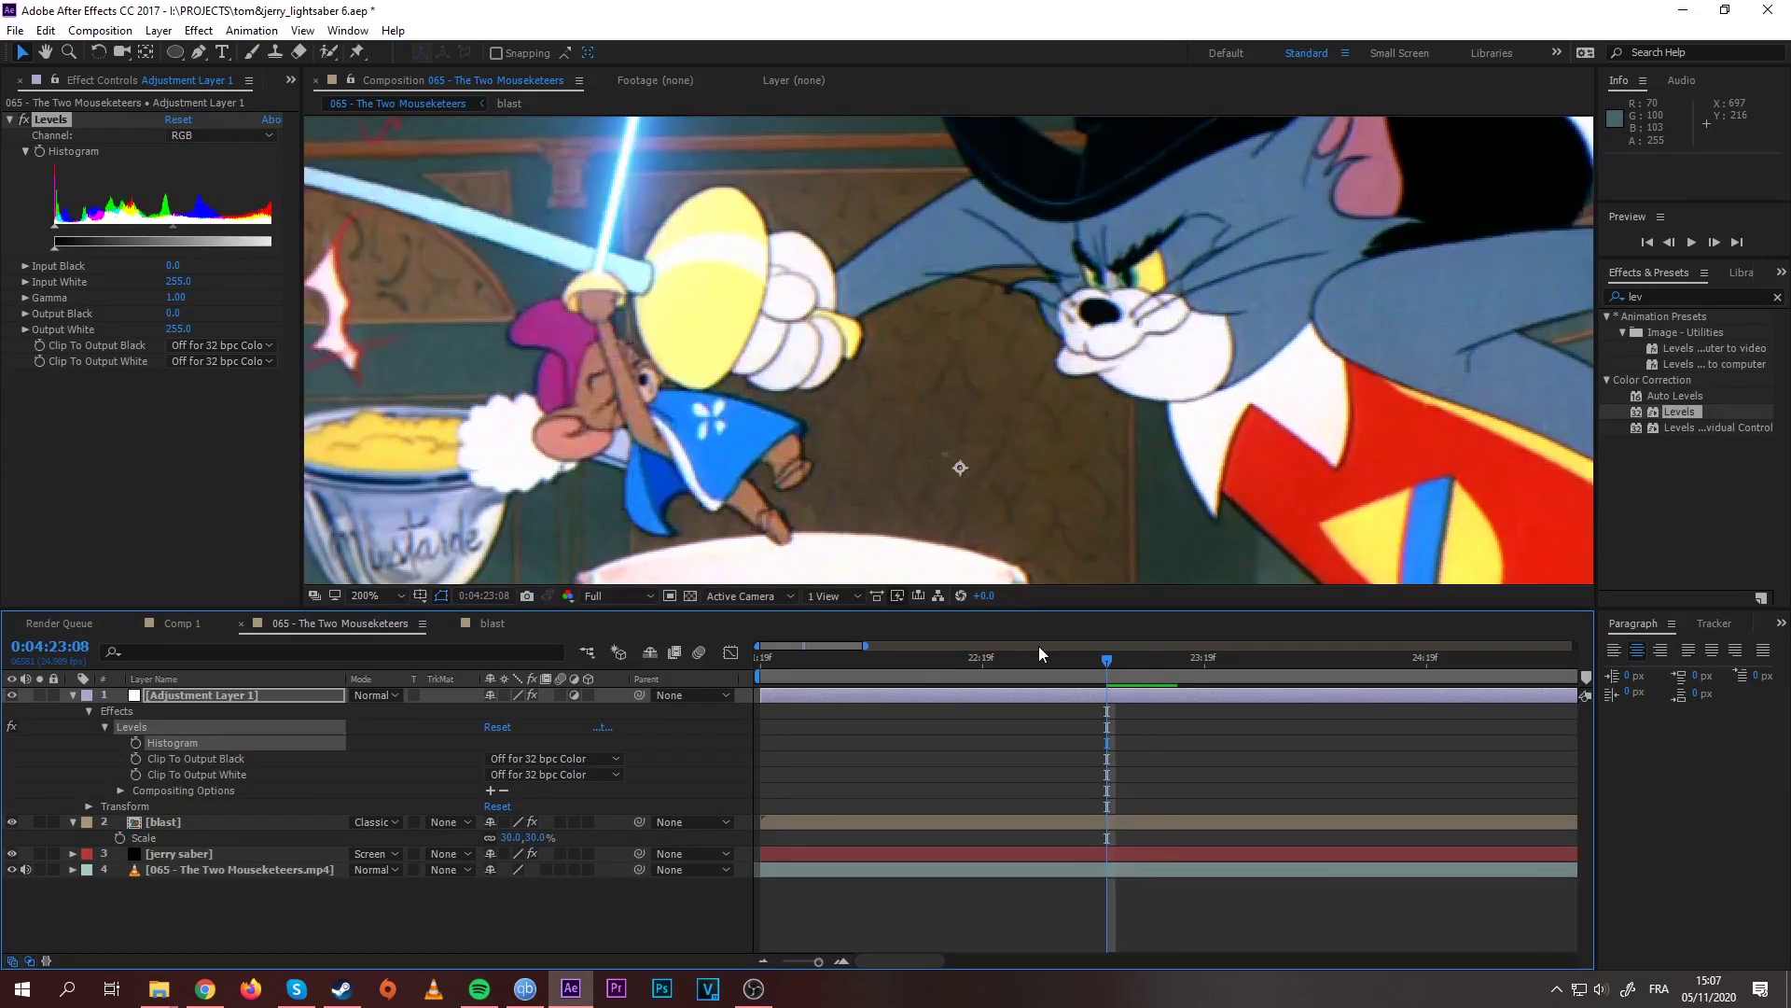
key("Page_Up")
key("Page_Up")
key("Page_Up")
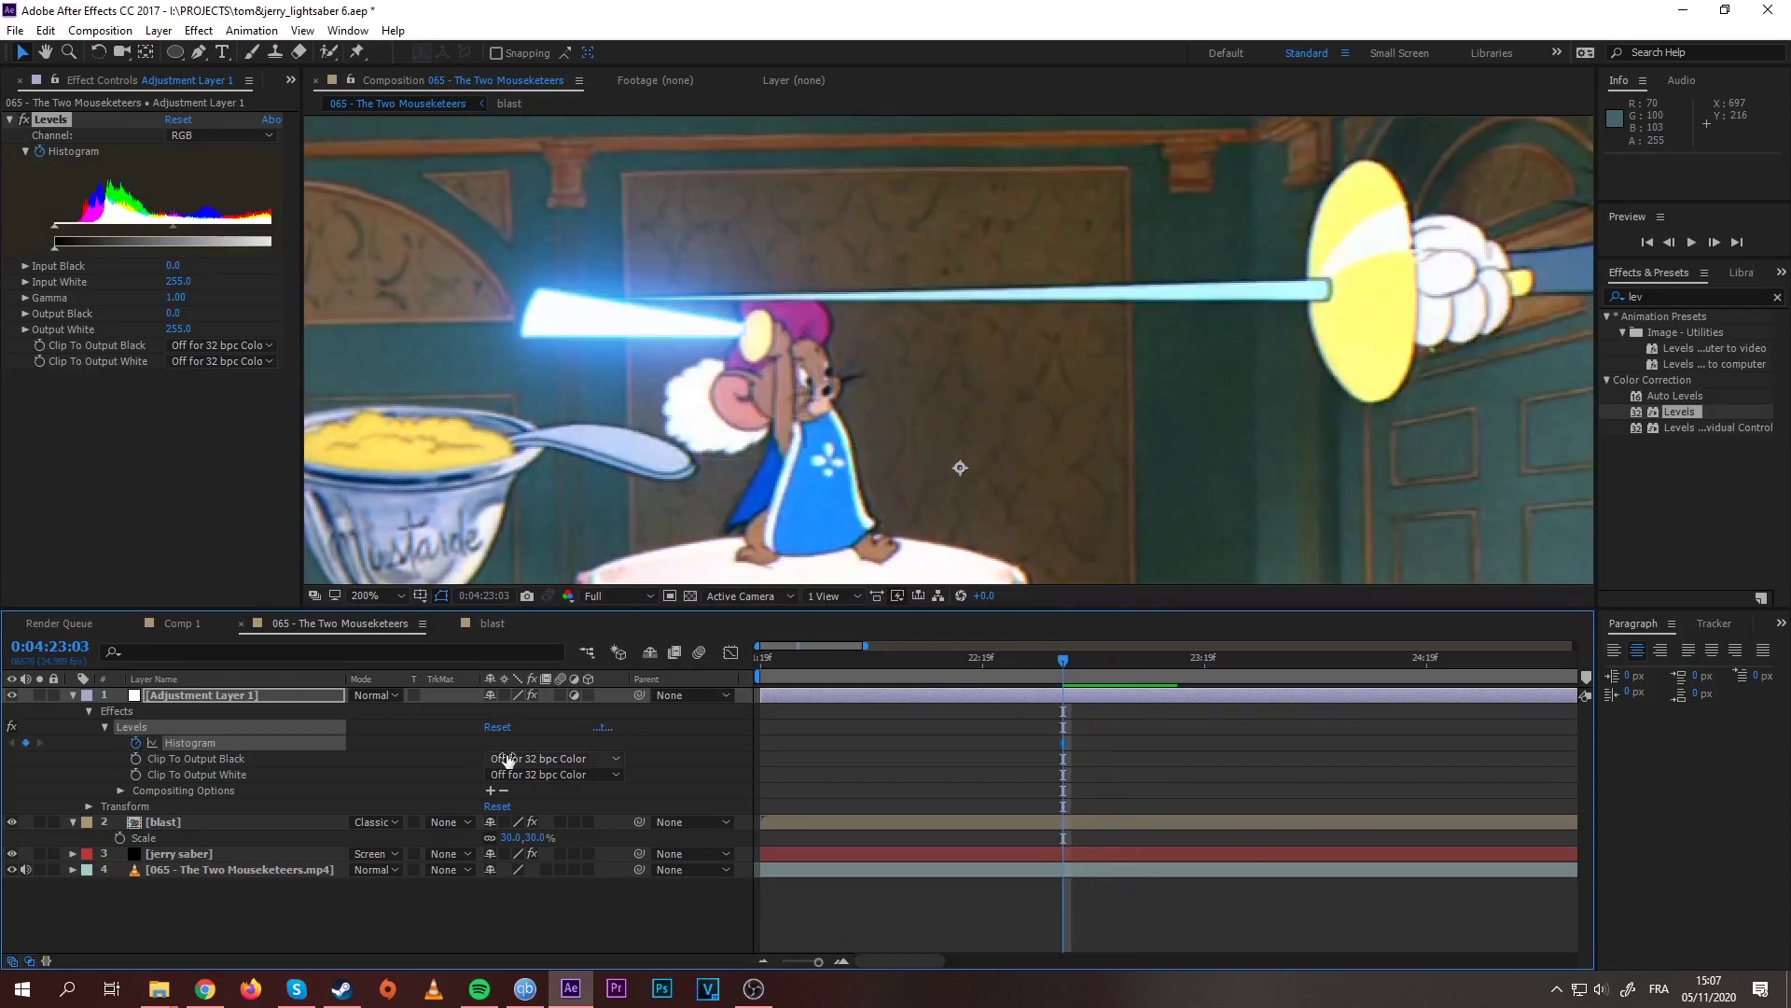
Step: Advance one frame to 0:04:23:04 and keyframe the Levels Gamma at 2 to brighten the clash
key("Page_Down")
left_click(174, 297)
type("2")
key("Return")
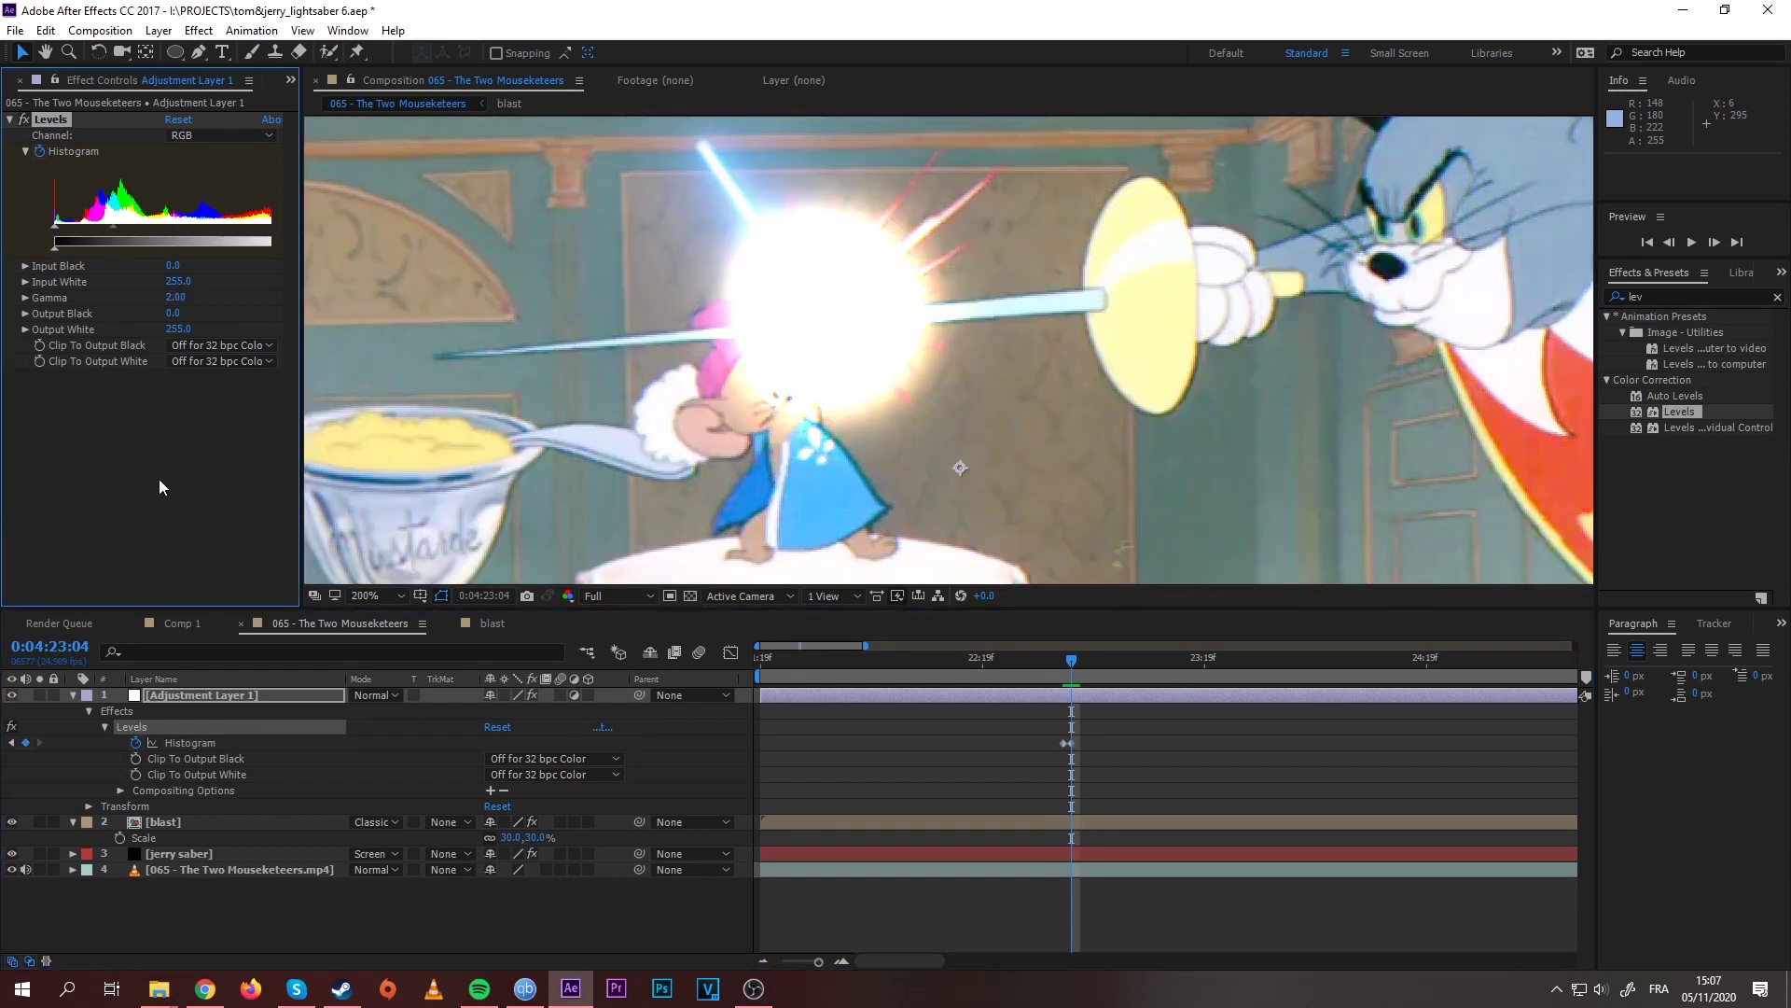
Step: Advance to frame 0:04:23:07 and keyframe the Levels Gamma at 1 to end the flash
key("Page_Down")
key("Page_Down")
key("Page_Down")
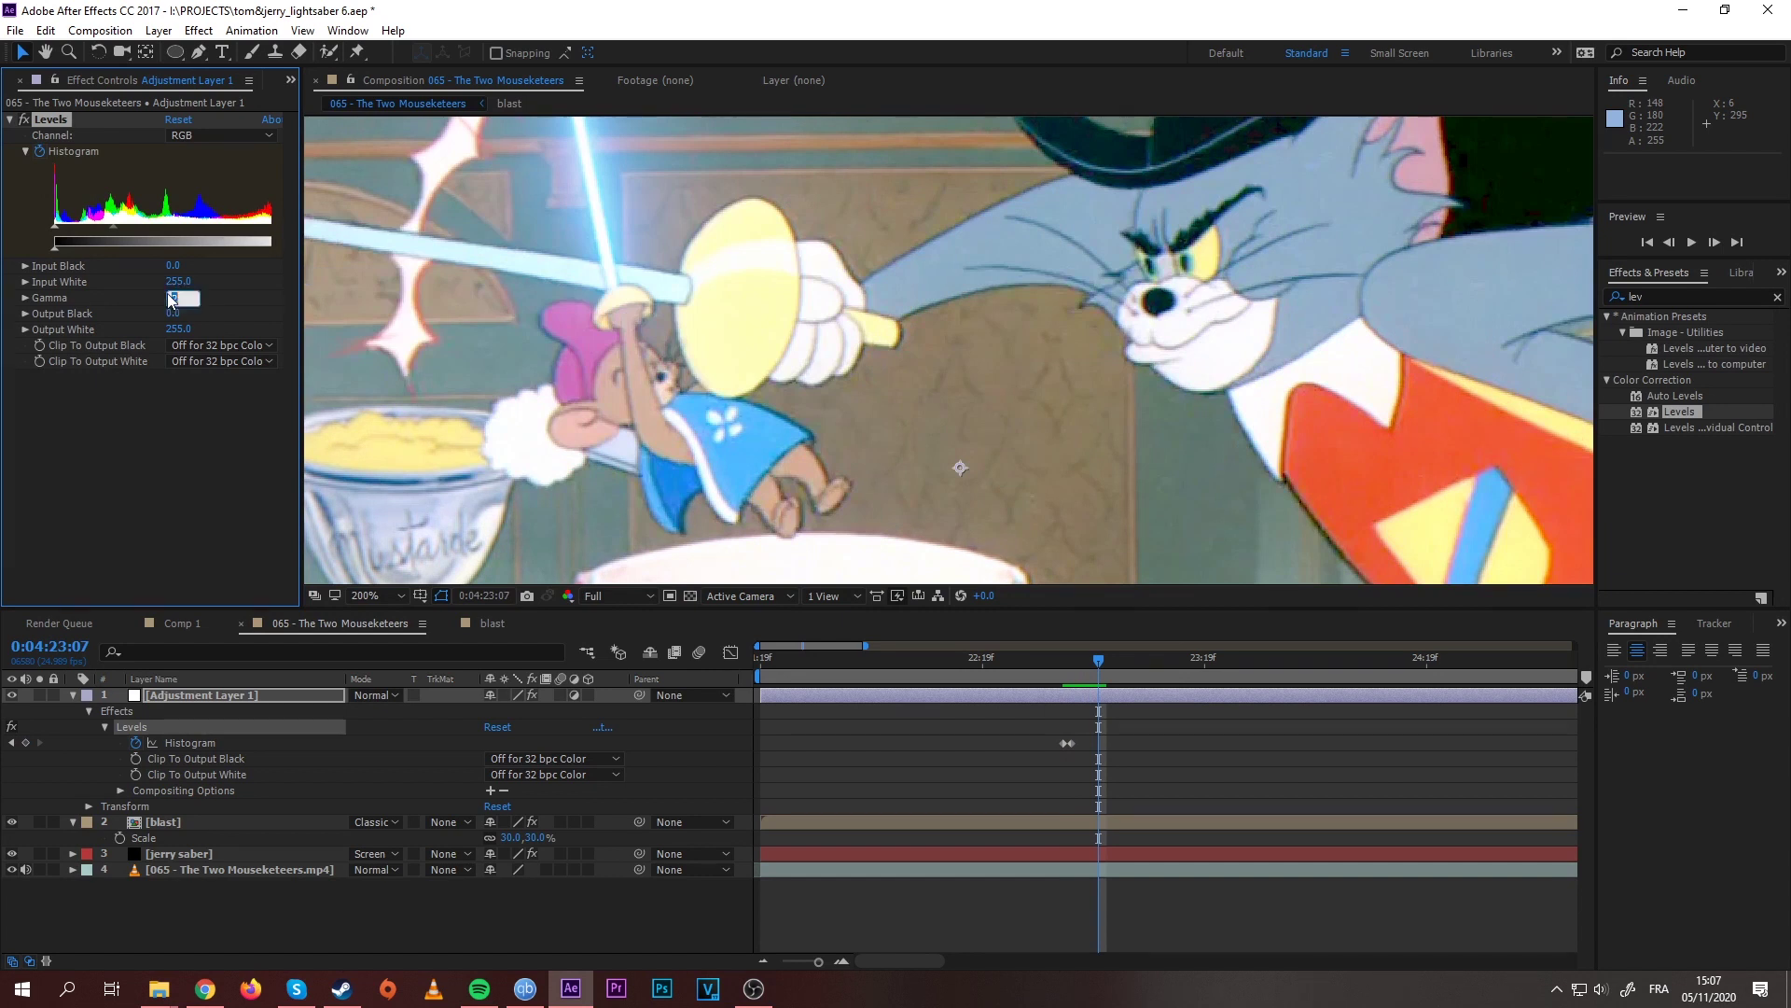
left_click_drag(168, 297, 300, 394)
Step: Play back the clash repeatedly from around frame 0:04:22:22 to check the brightness flash
left_click_drag(1006, 680, 1030, 679)
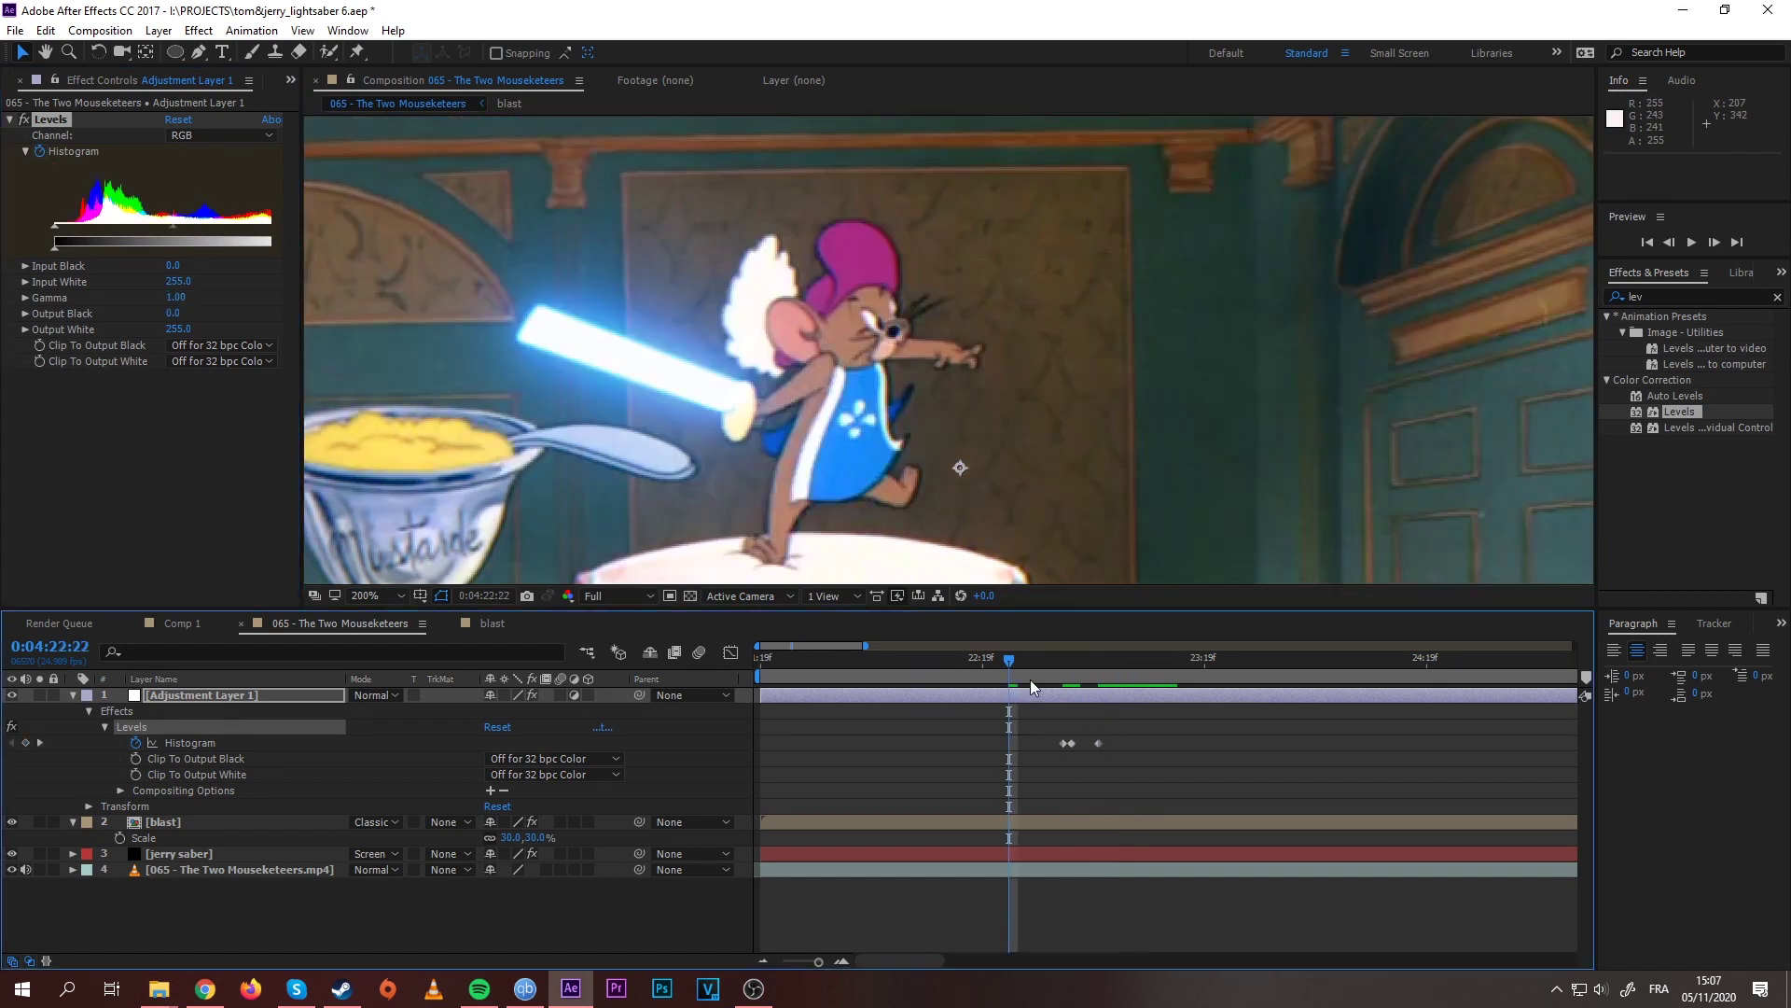
key("space")
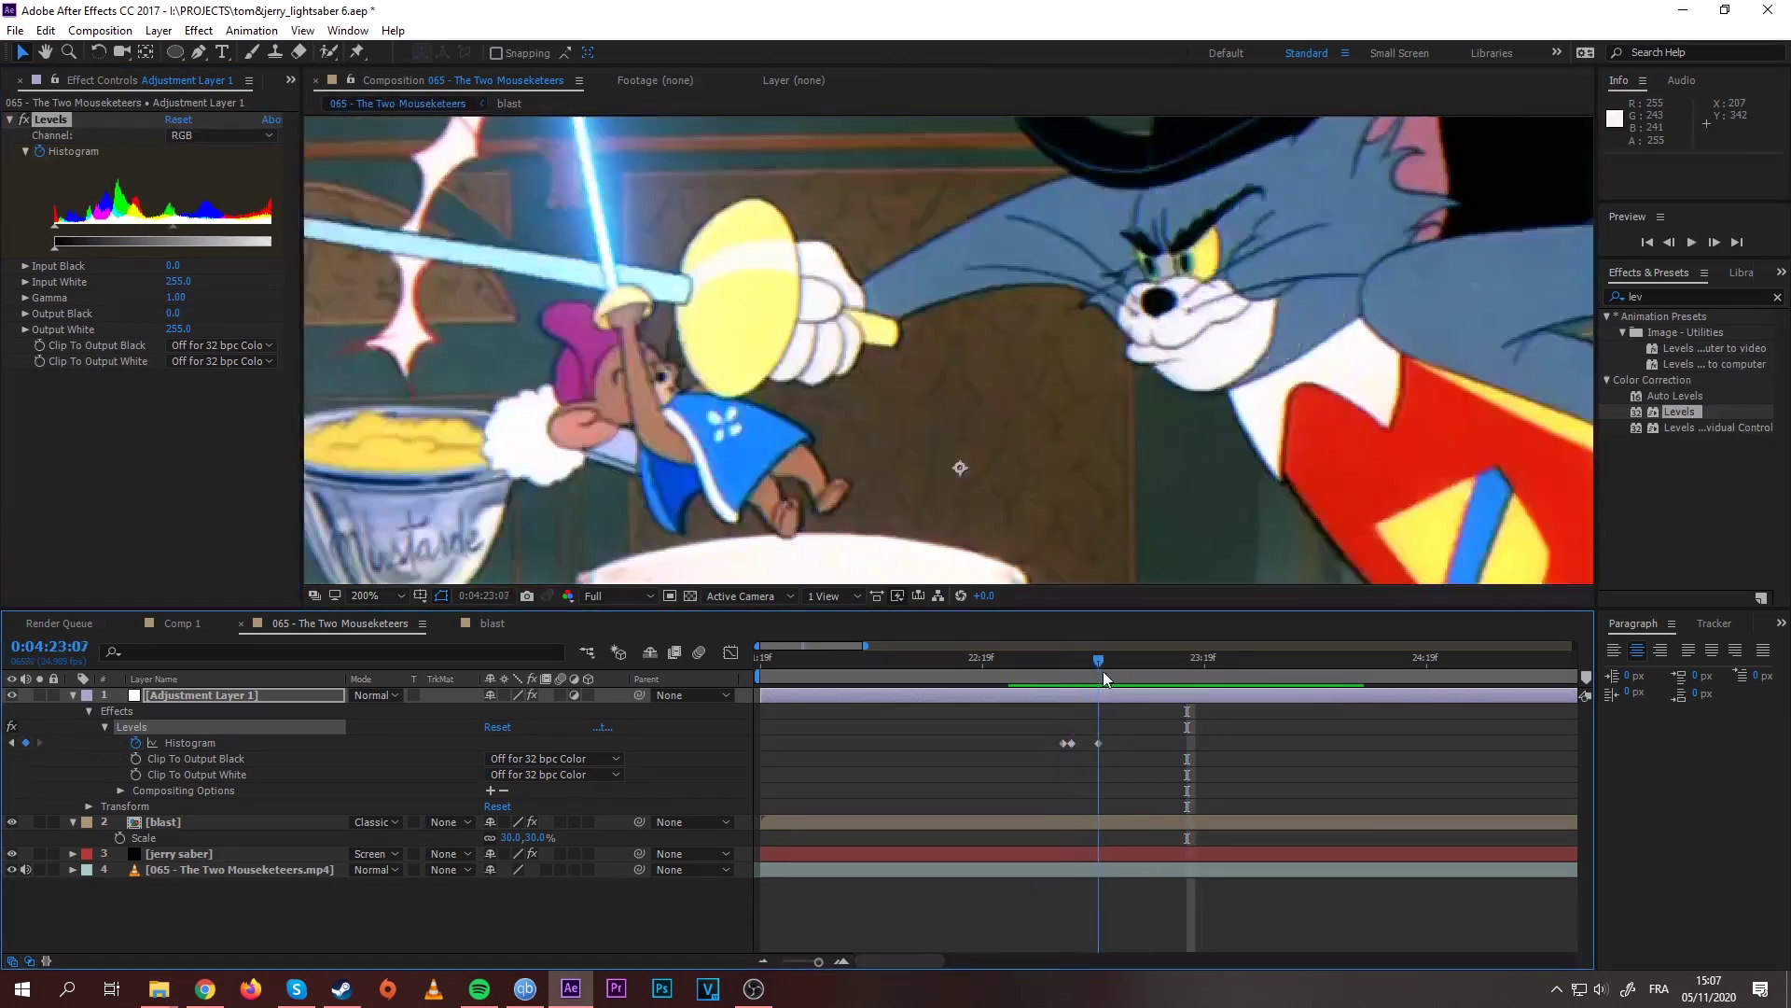
key("space")
key("space")
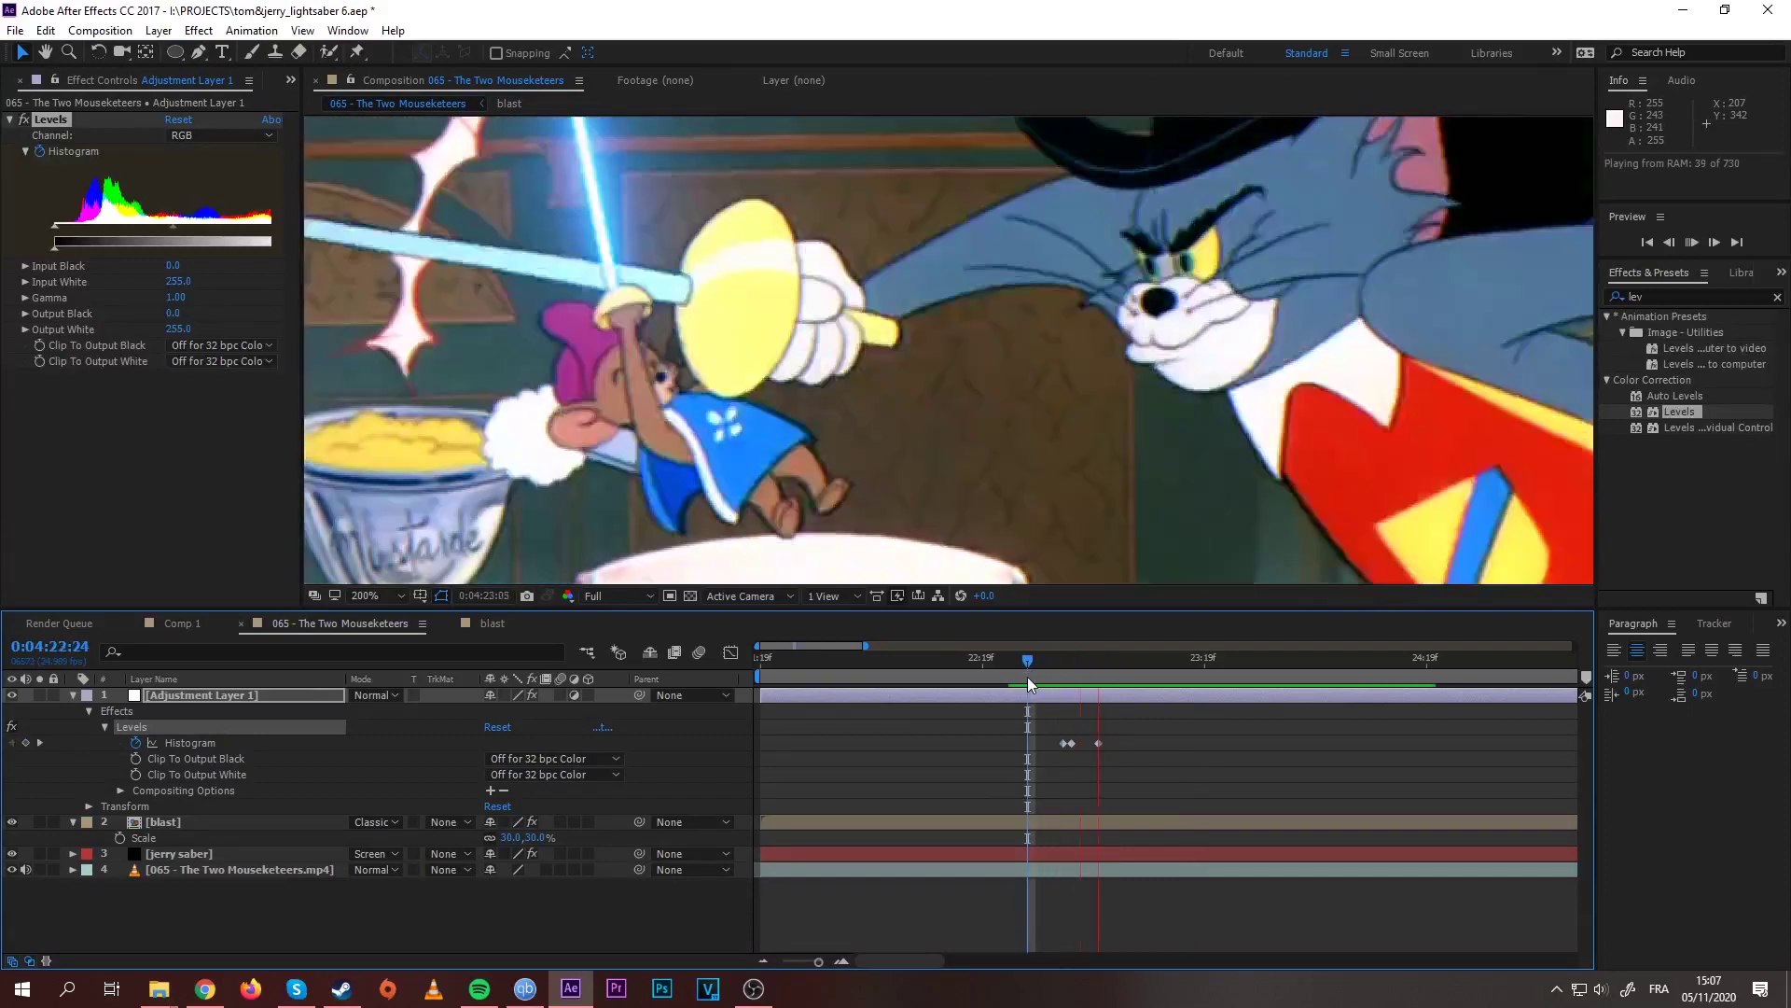
mouse_move(1027, 676)
left_mouse_down()
mouse_move(963, 669)
mouse_move(1131, 680)
mouse_move(982, 691)
mouse_move(1069, 664)
mouse_move(1110, 678)
mouse_move(1005, 685)
left_mouse_up()
key("space")
key("space")
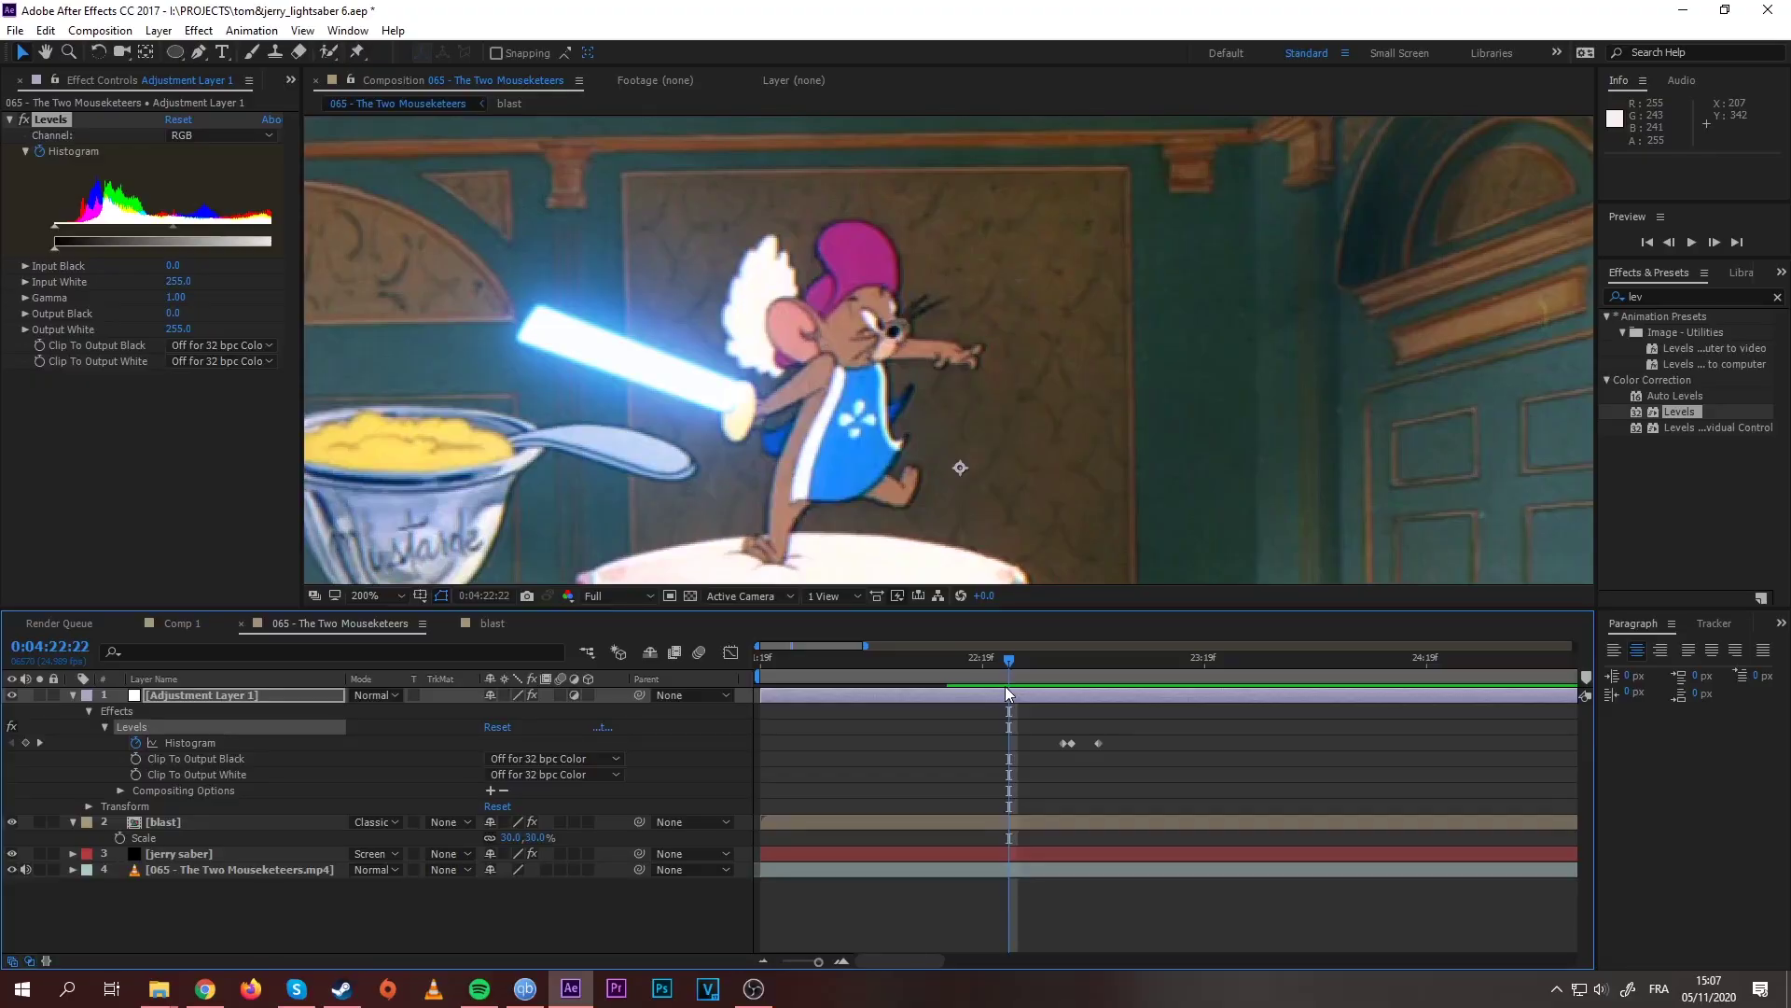
Step: Select the adjustment layer, play the shot from before the clash, and show the composition at 100% magnification
left_click(472, 914)
left_click(250, 695)
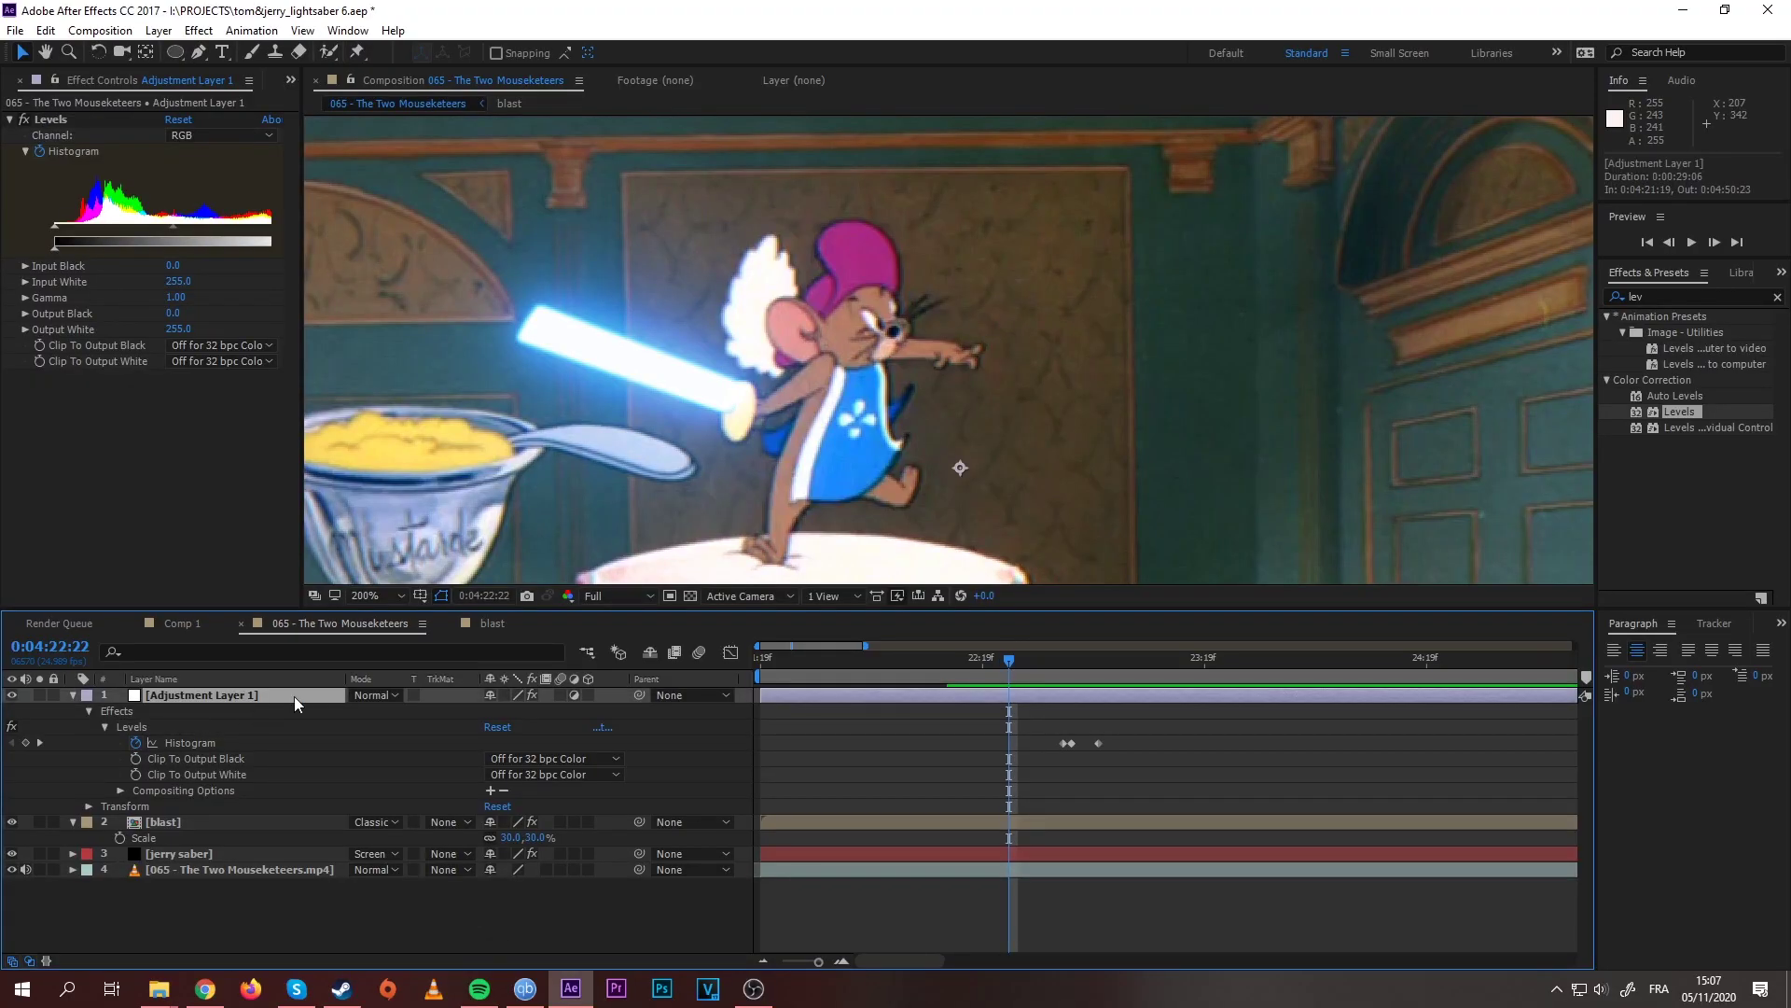
left_click_drag(974, 657, 868, 687)
key("space")
scroll(1010, 507, "down", 2)
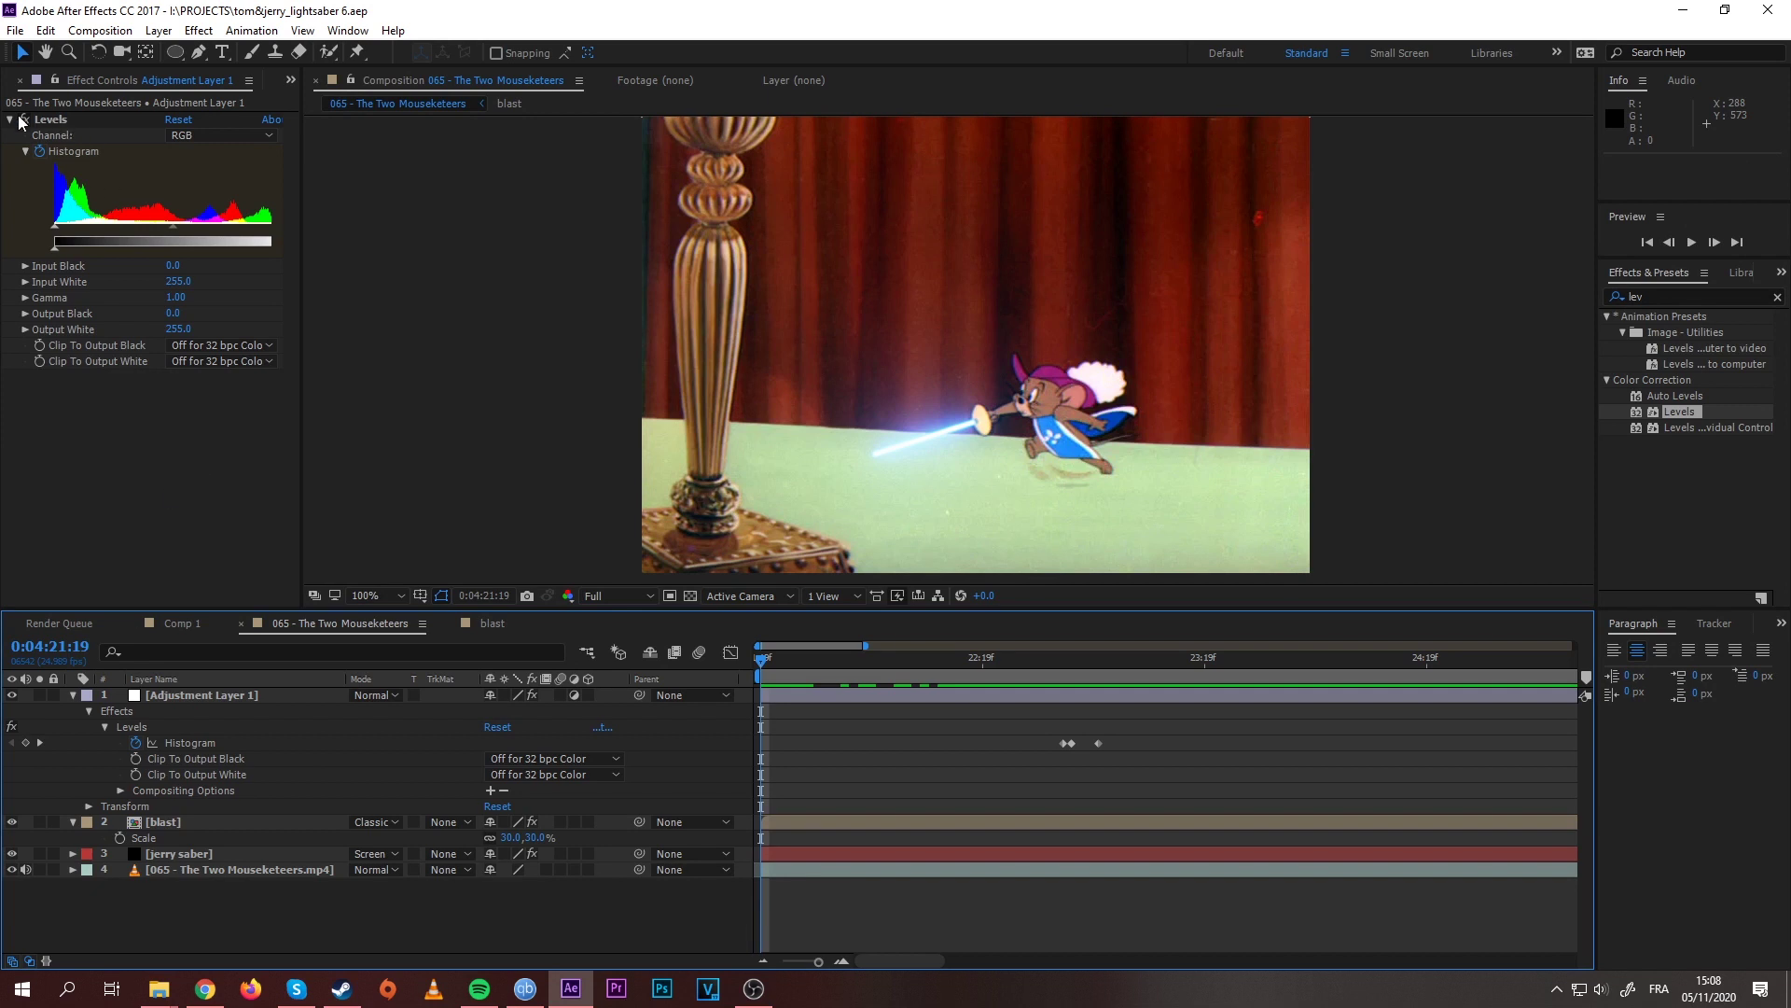
Step: Add the blast composition to the timeline again, below the adjustment layer, and apply the Tritone effect to this new layer
left_click(291, 80)
left_click(308, 98)
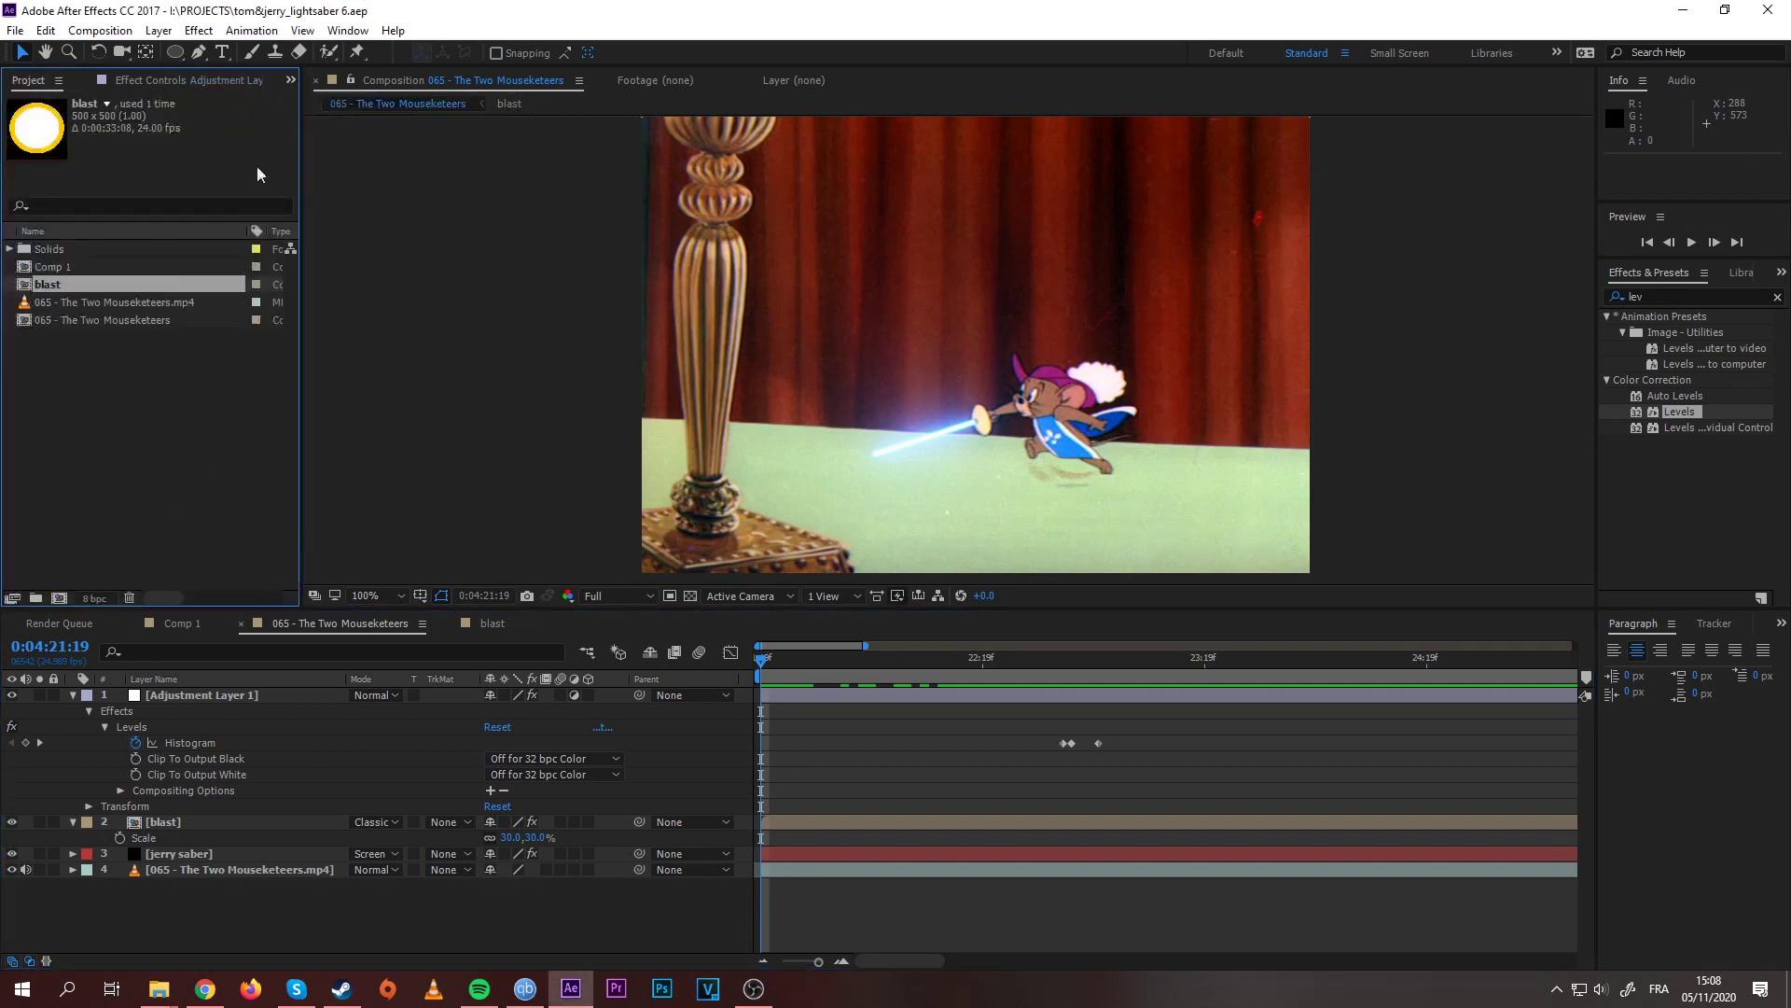
left_click_drag(66, 284, 261, 798)
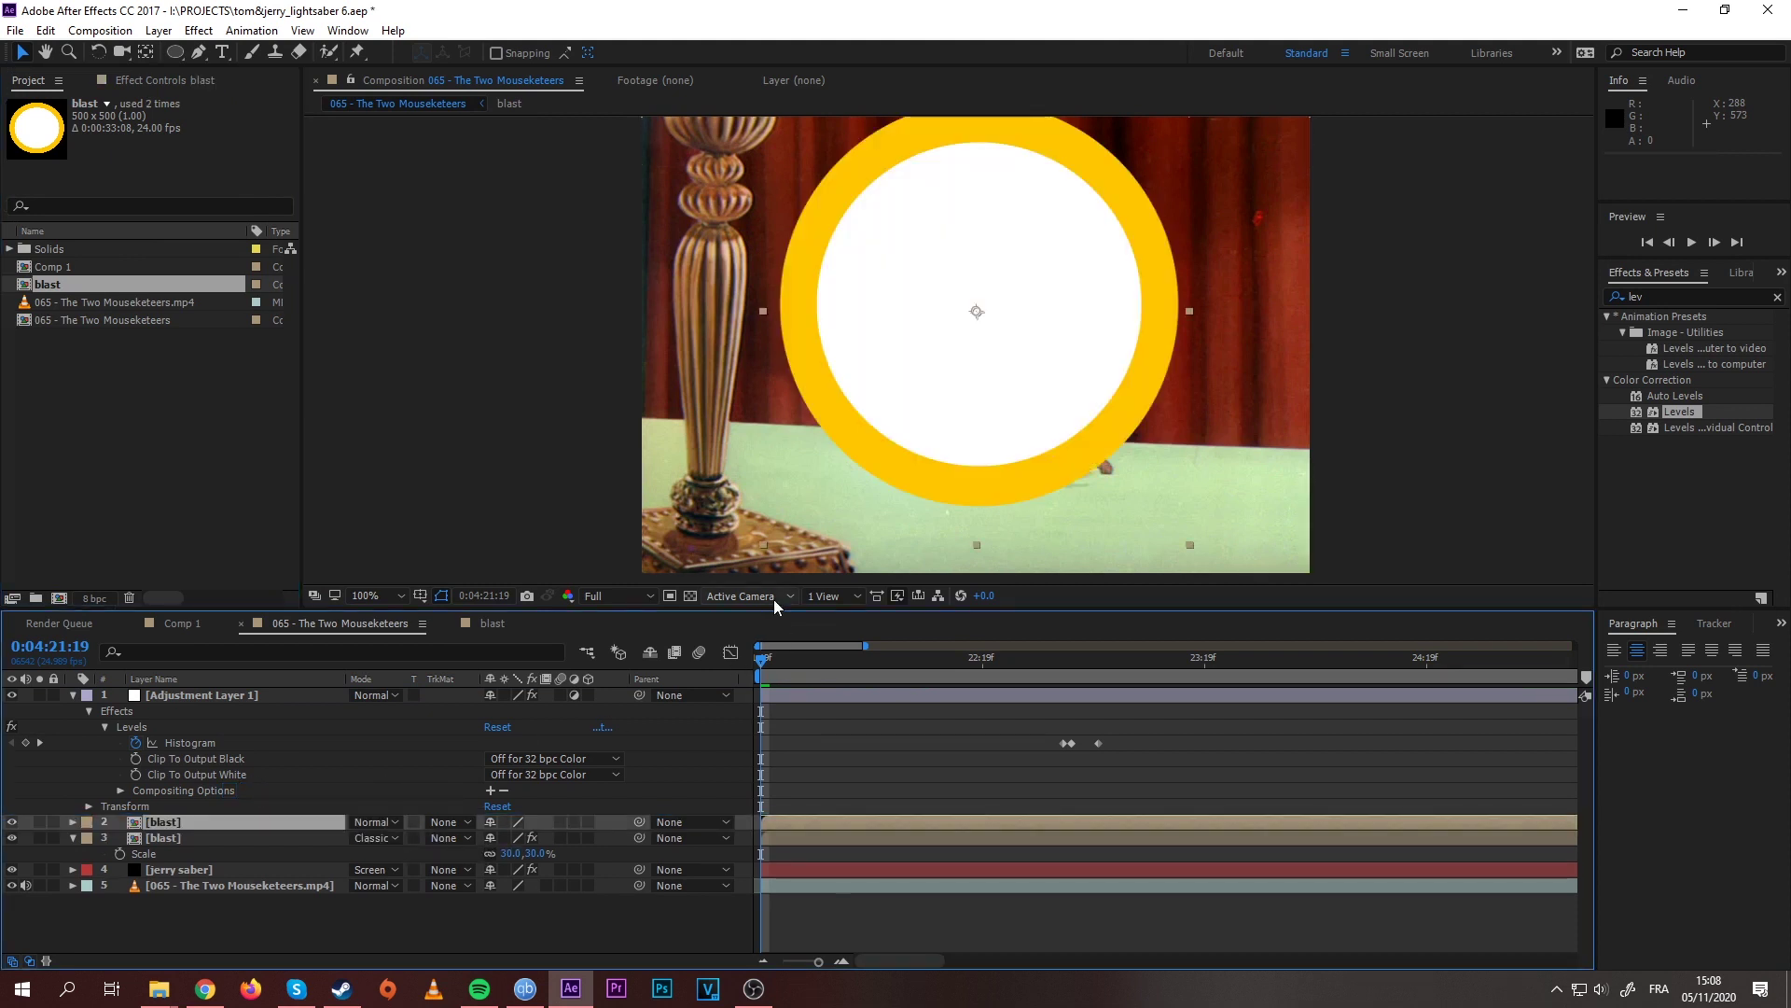
left_click(1614, 297)
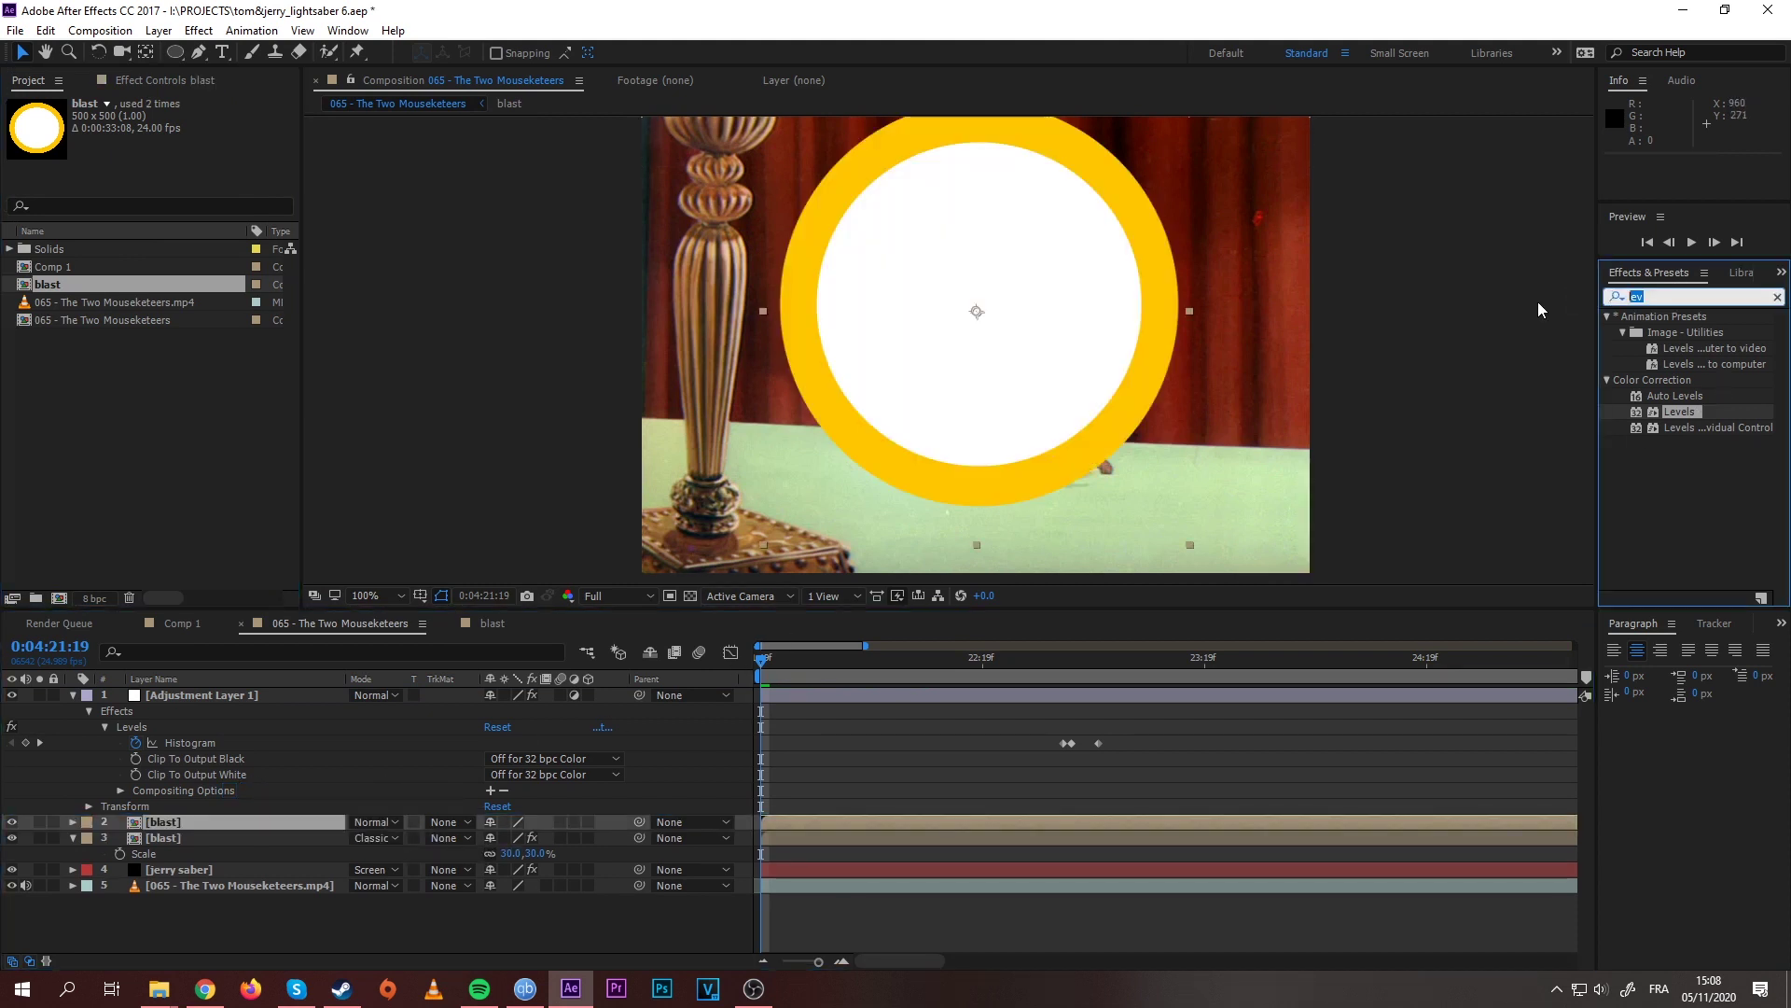
type("trit")
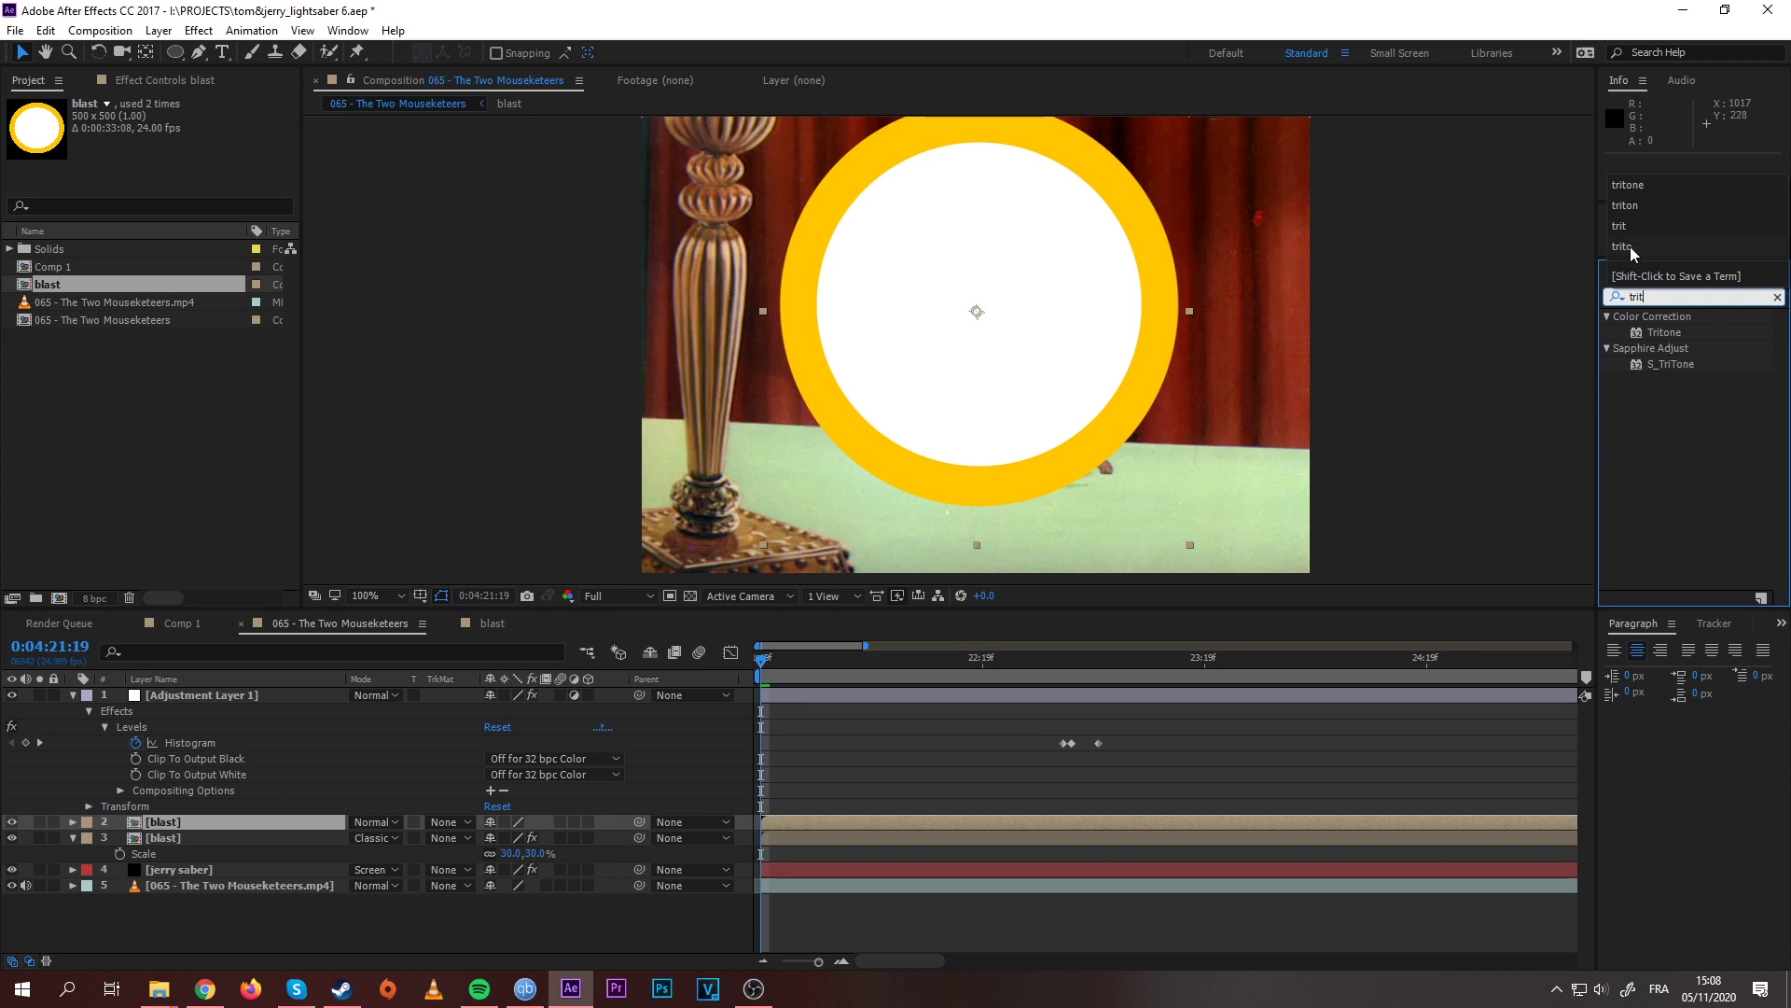
left_click_drag(1660, 339, 190, 821)
Step: Rename the new blast layer as saber glow
left_click(189, 821)
key("Return")
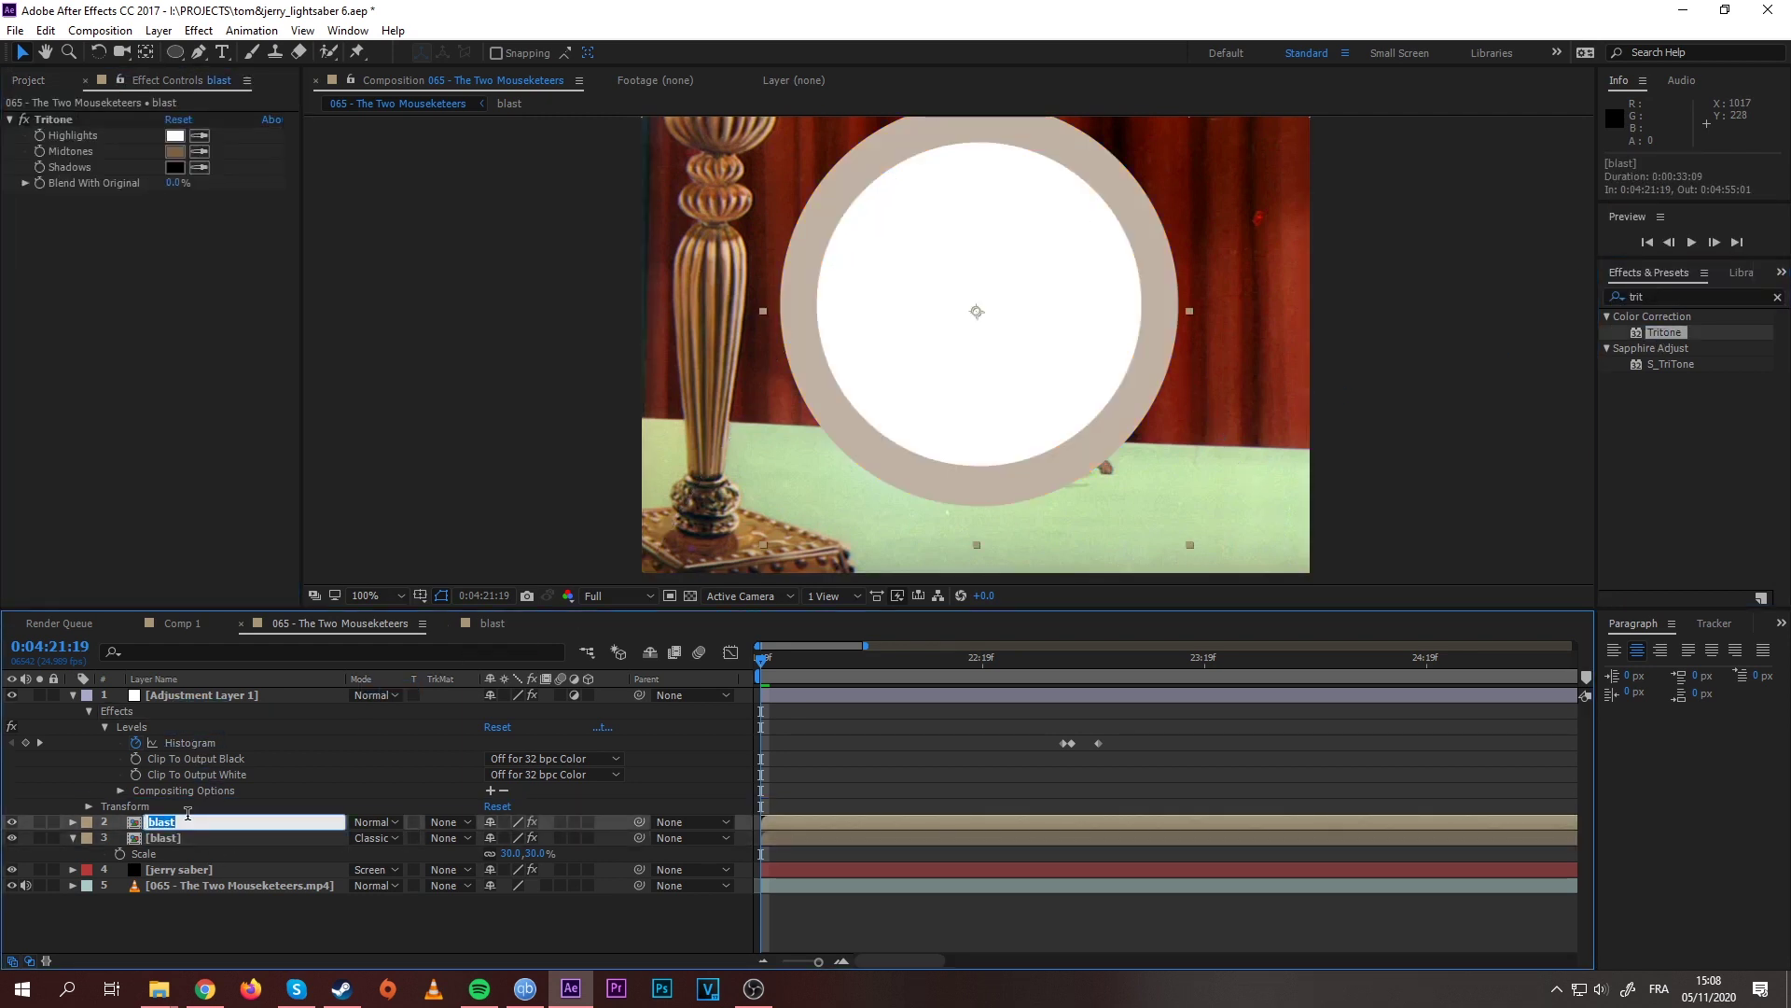
type("saber glow")
key("Return")
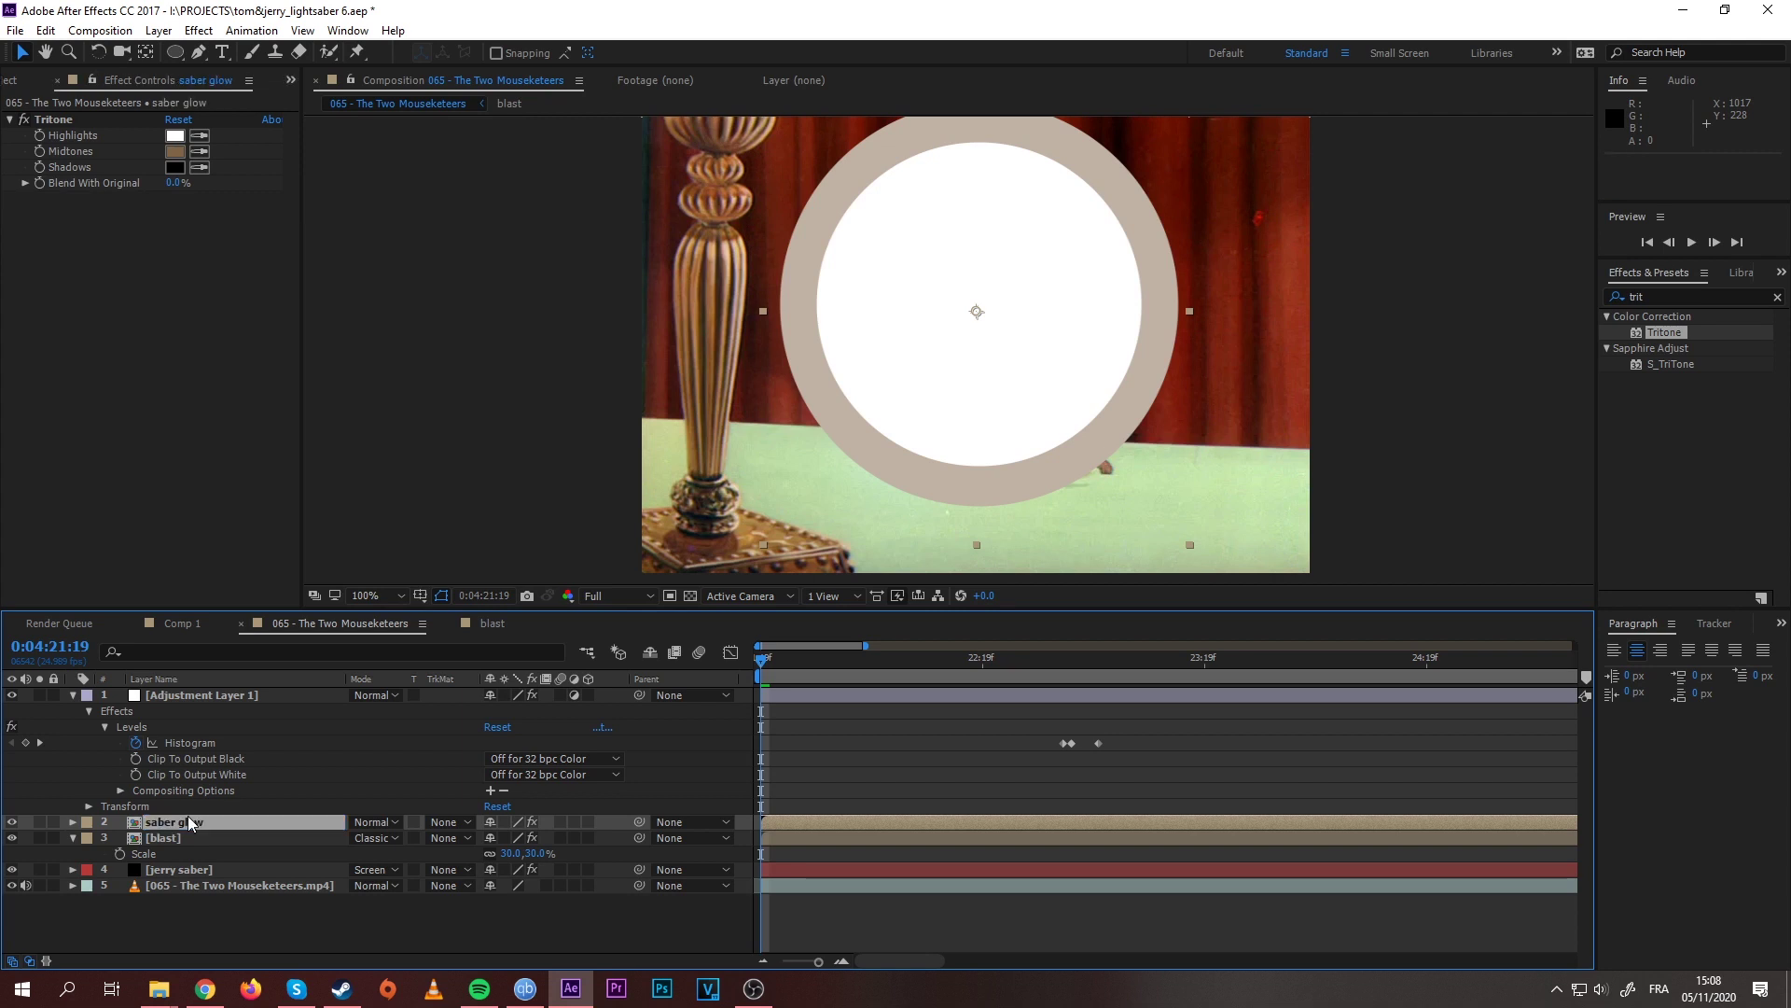
Step: Set the saber glow's Tritone highlights, midtones and shadows to light blue 34BFFF and move the circle away from the mouse
left_click(195, 136)
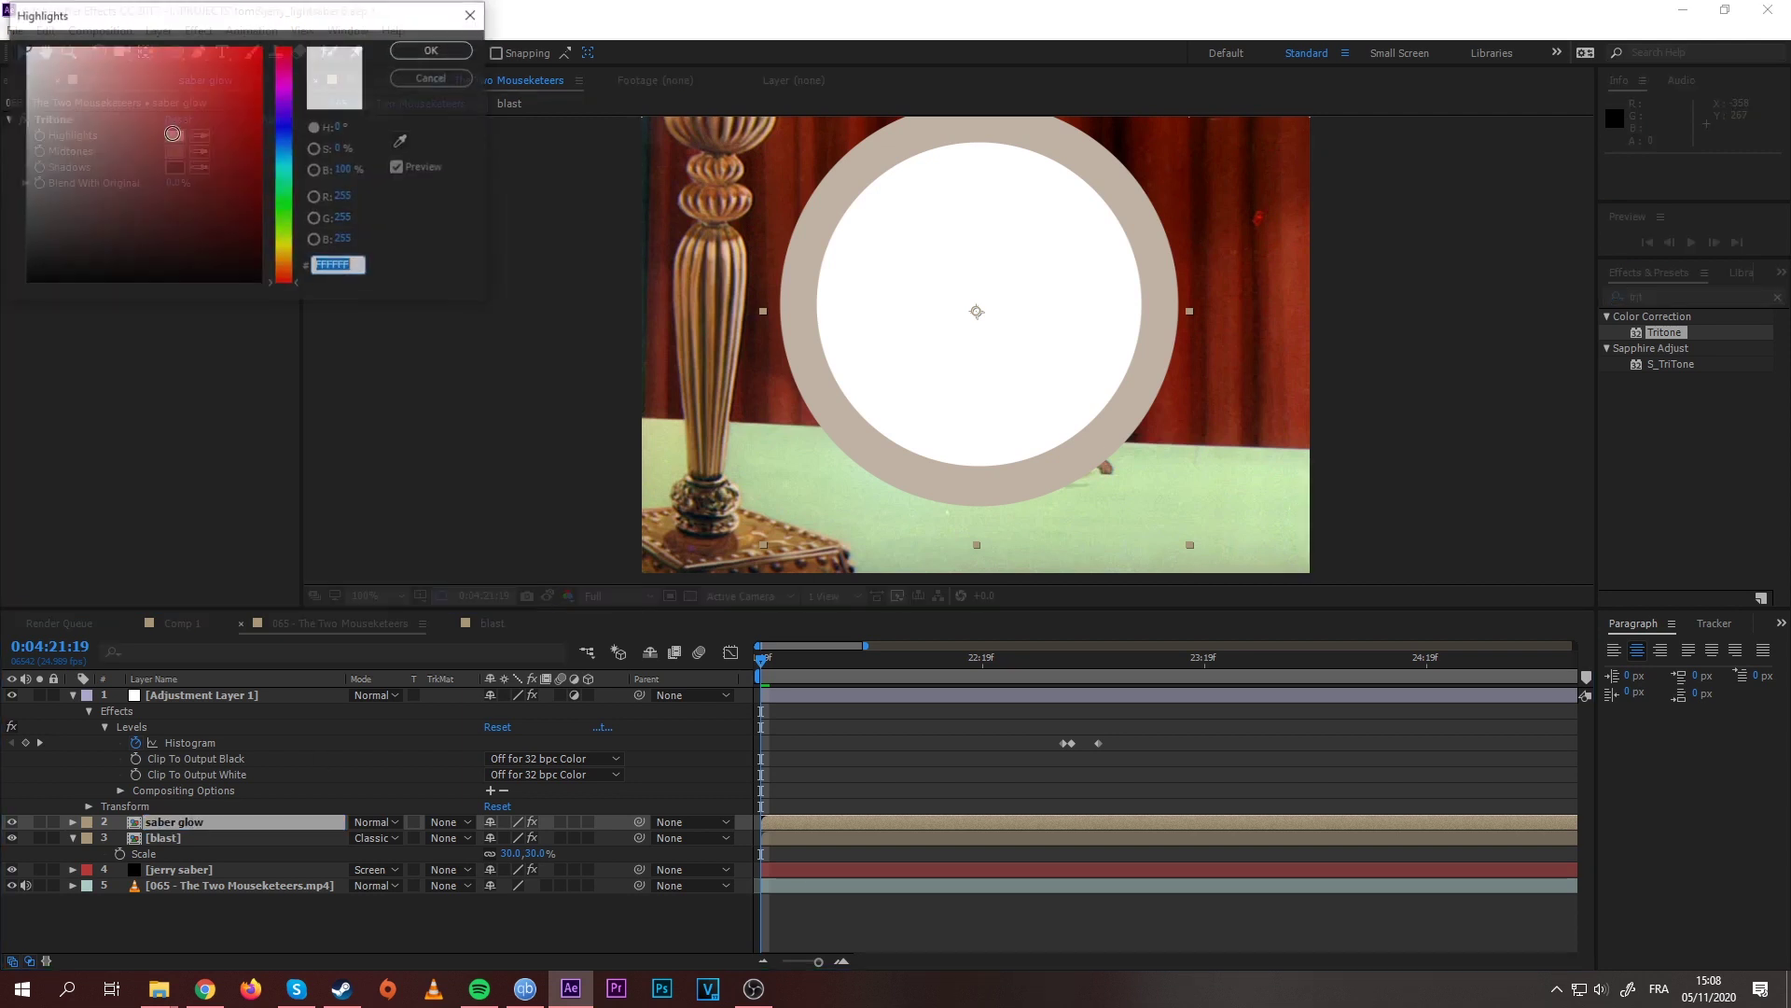
left_click_drag(253, 104, 304, 20)
left_click_drag(281, 113, 290, 157)
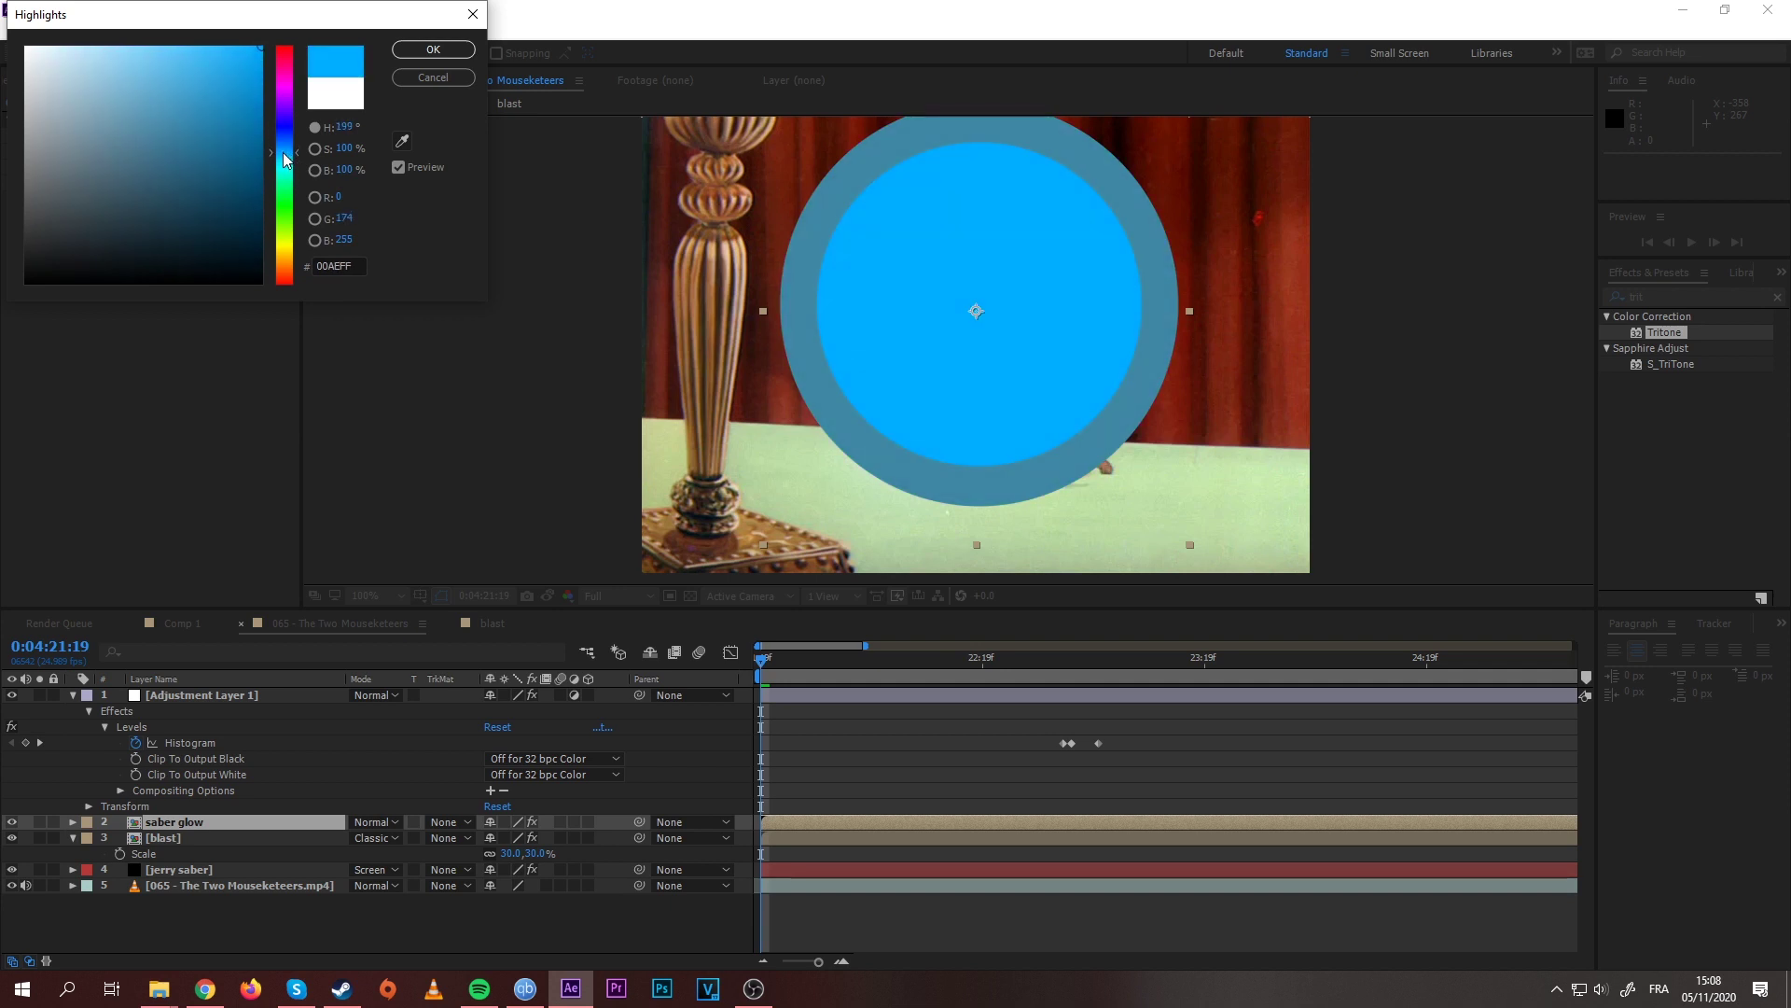
left_click(433, 49)
left_click_drag(893, 351, 1122, 394)
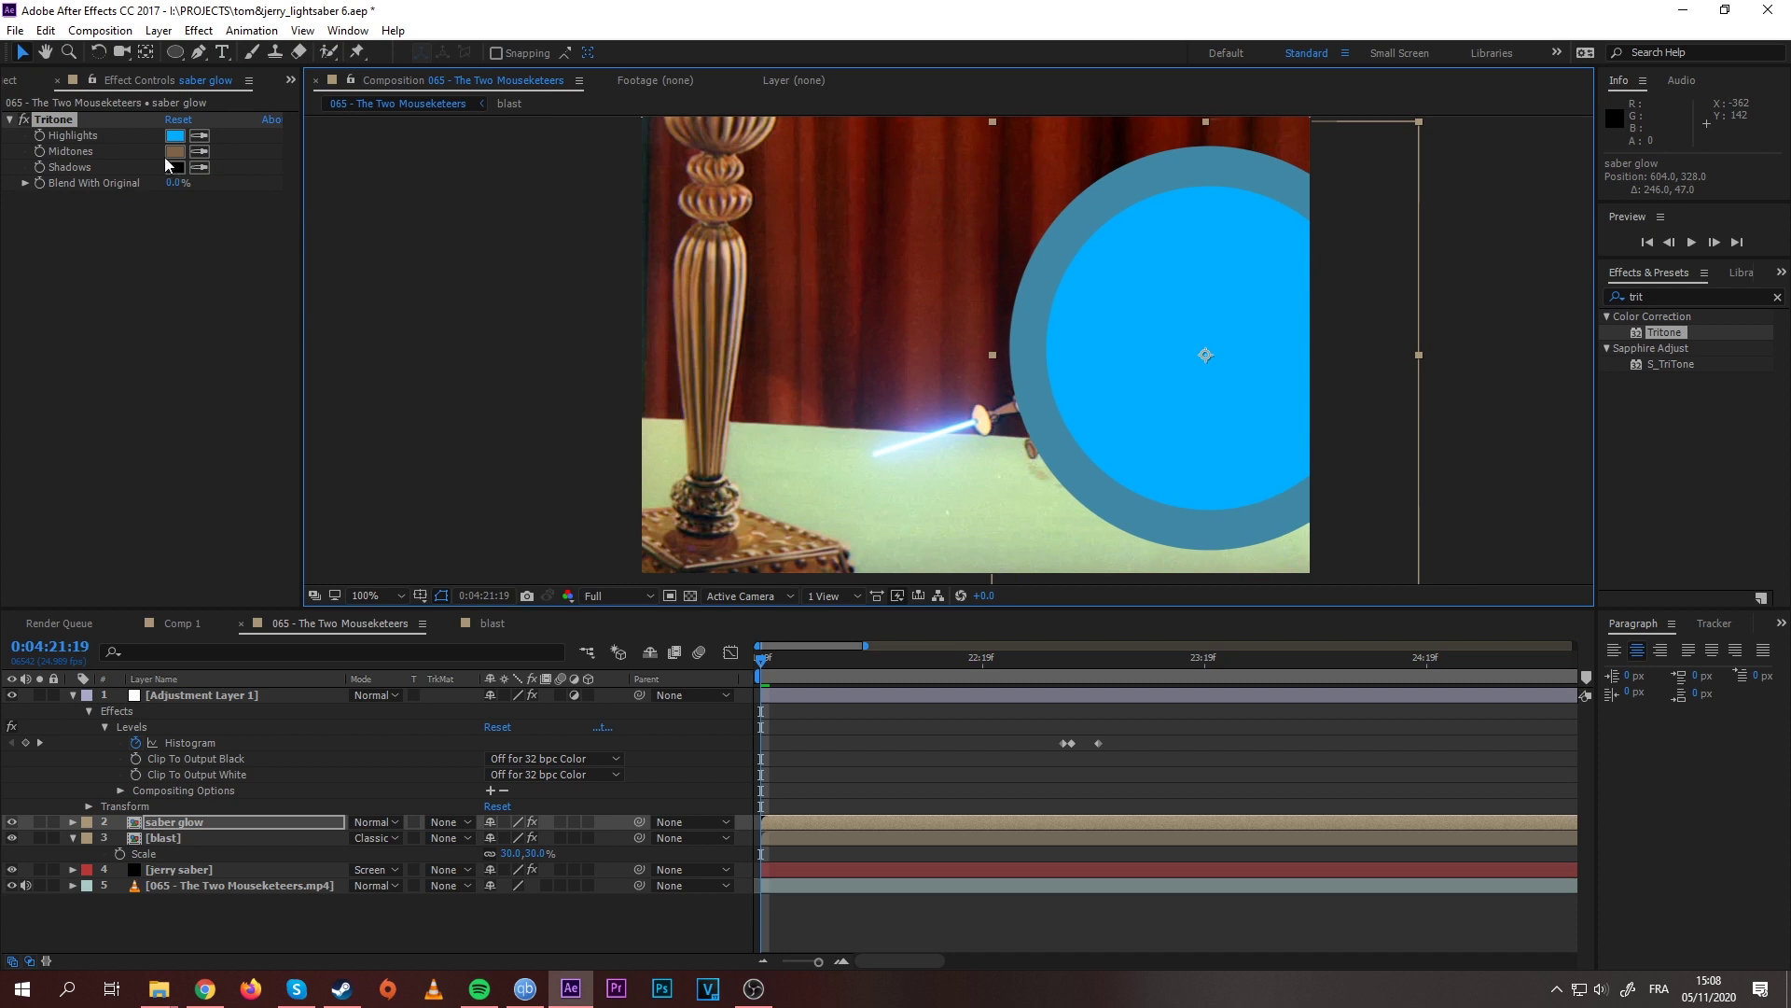
left_click(195, 142)
left_click_drag(233, 60, 216, 26)
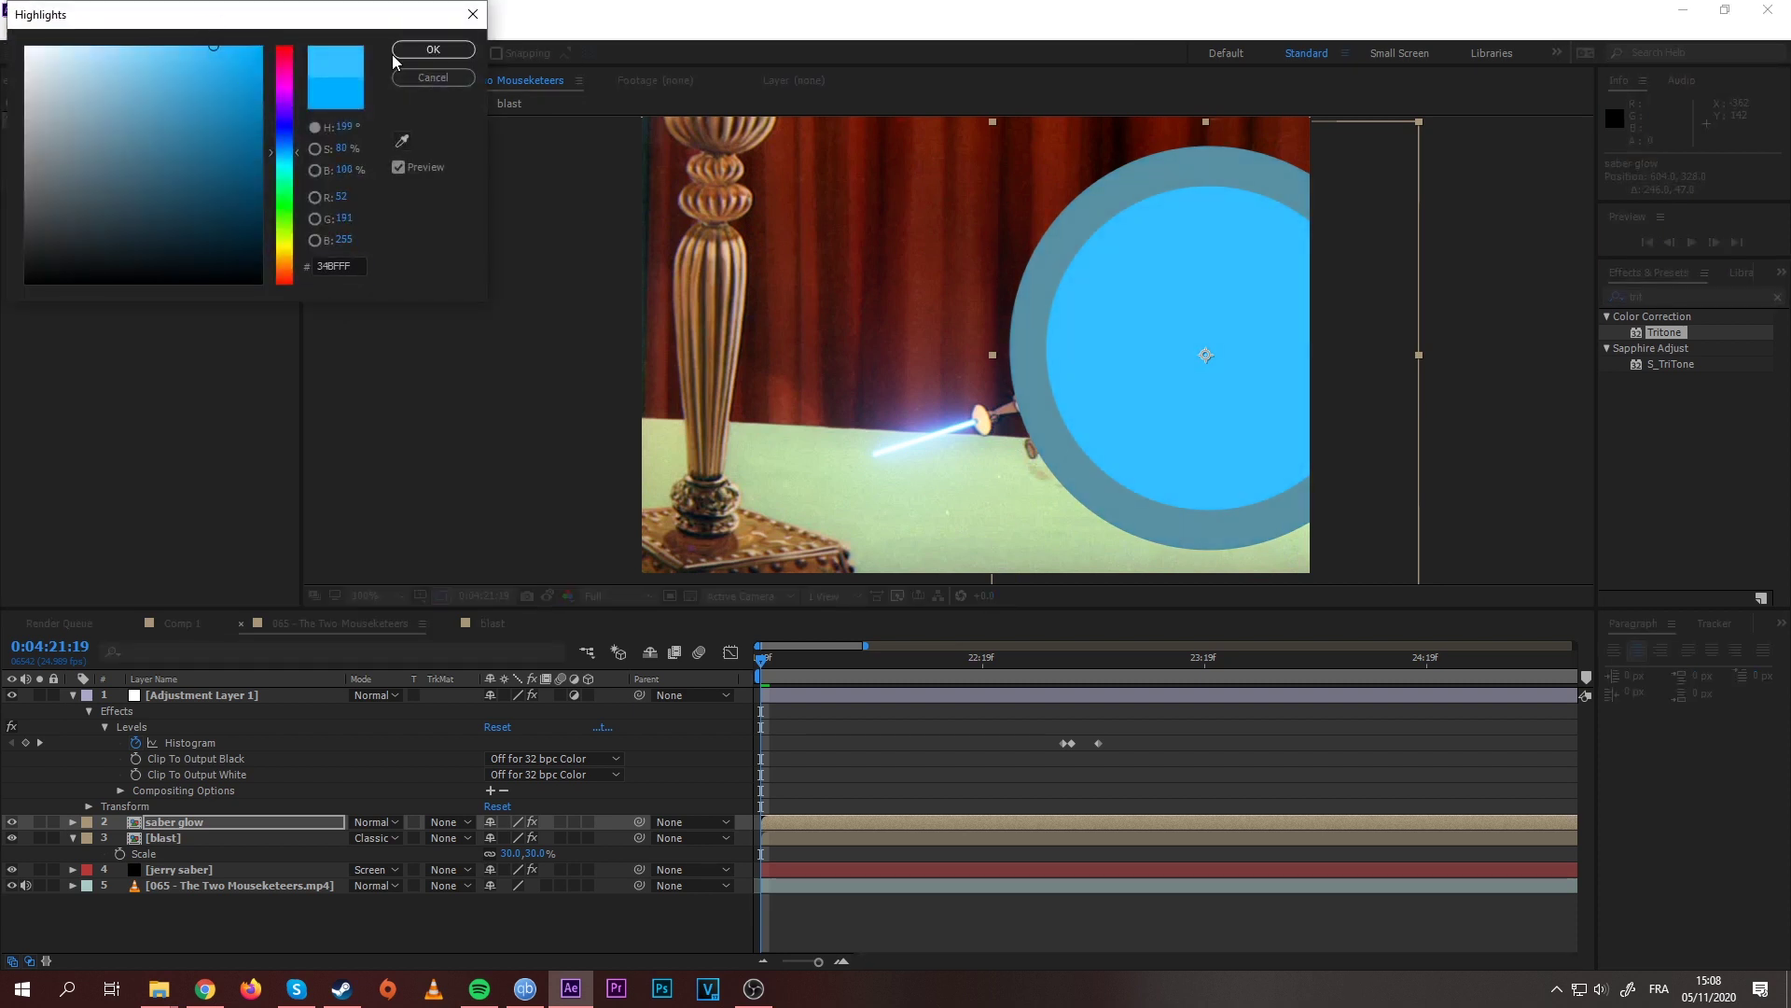
left_click(433, 49)
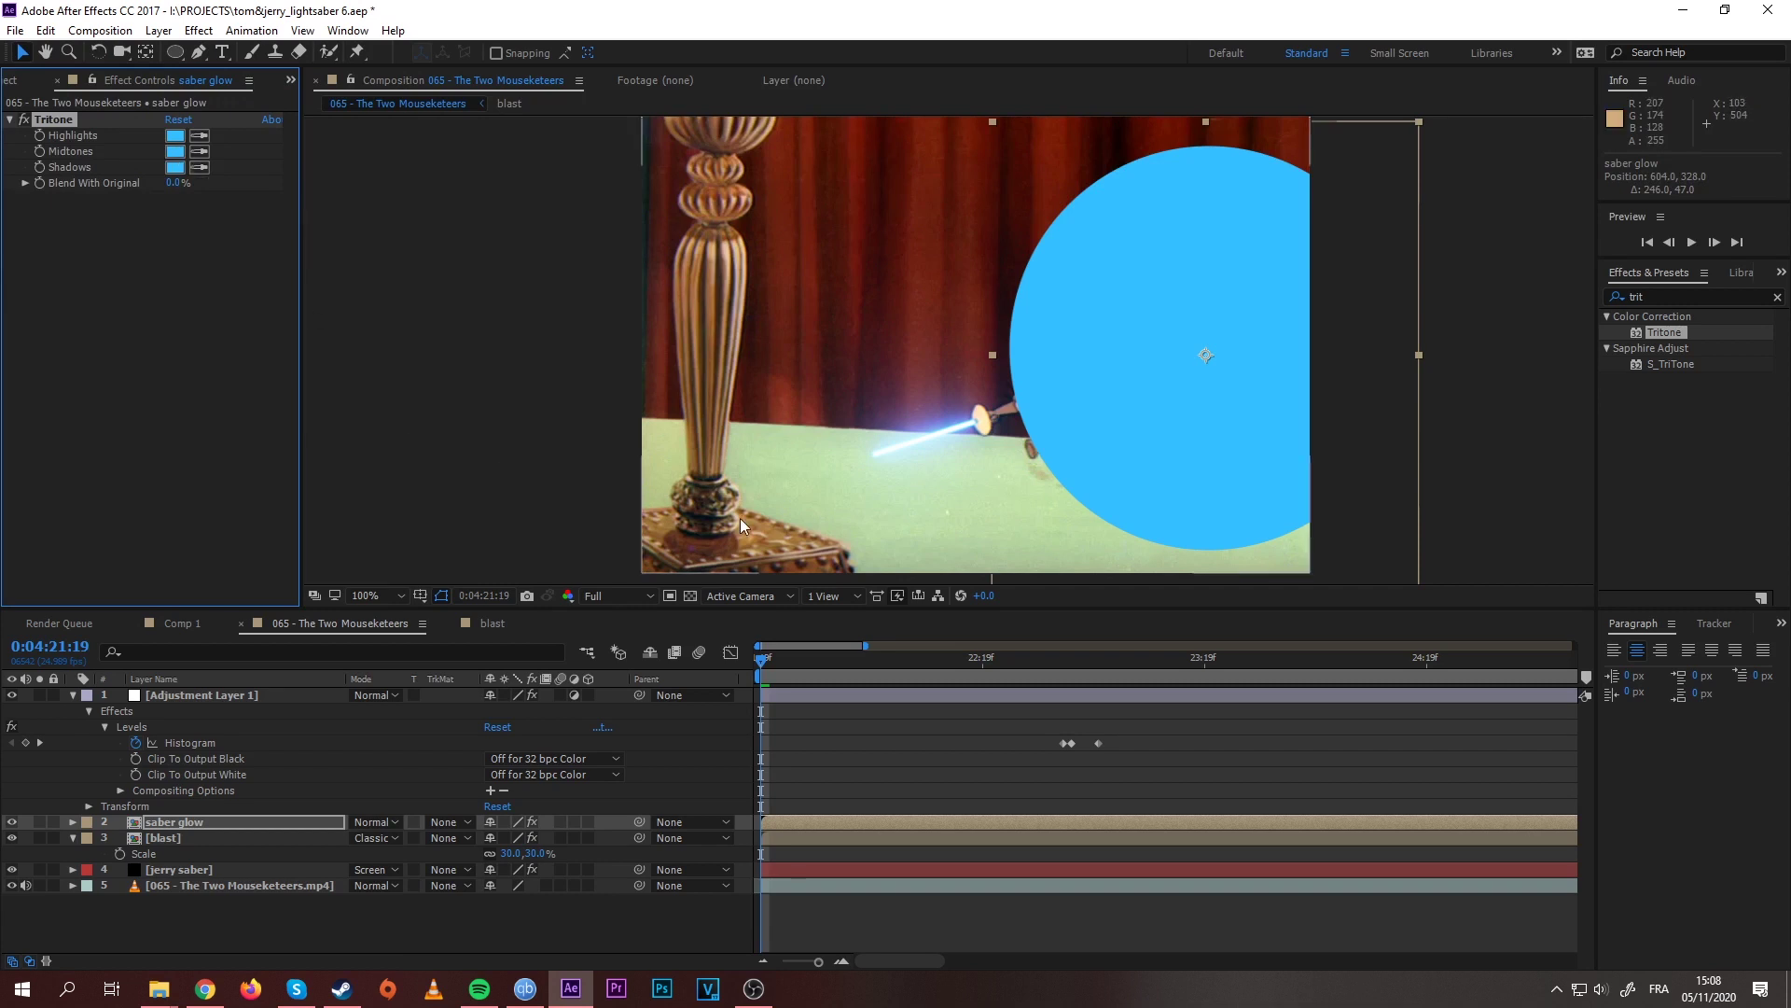
Step: Scale the saber glow layer to 5% and place it where the blade meets the hilt, at about 357.3, 401
key("s")
left_click_drag(510, 837, 422, 830)
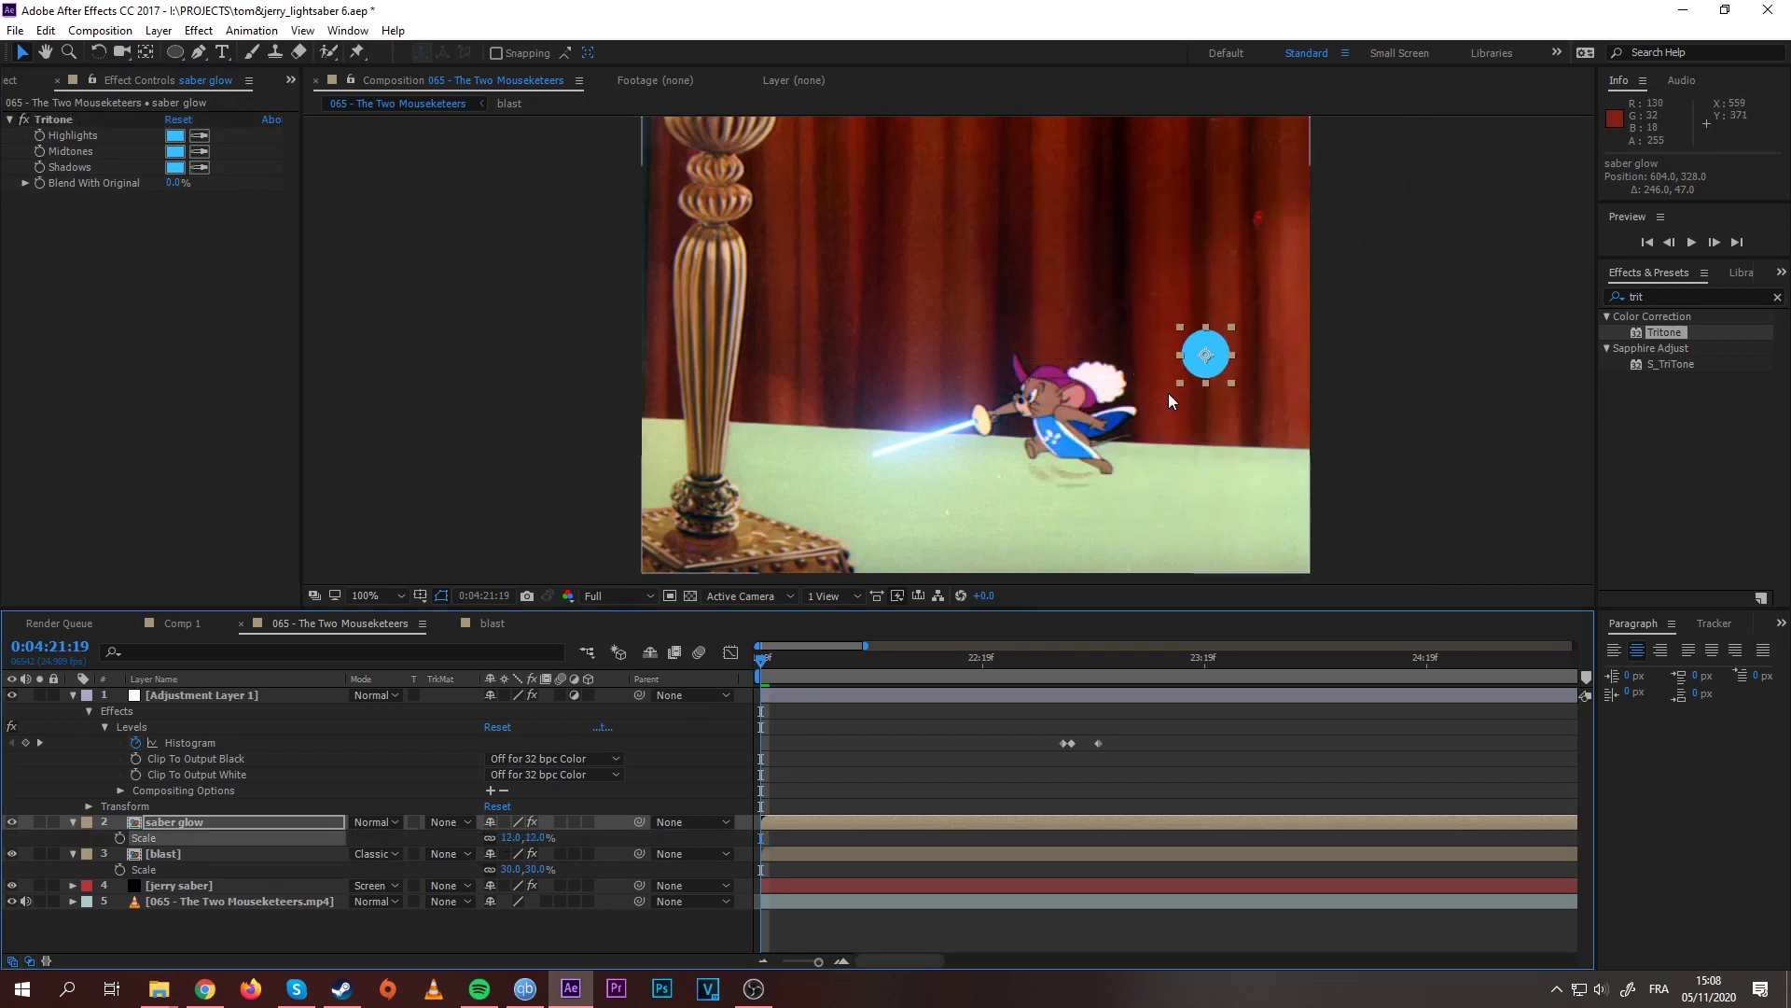
left_click_drag(1198, 379, 967, 447)
scroll(992, 501, "up", 4)
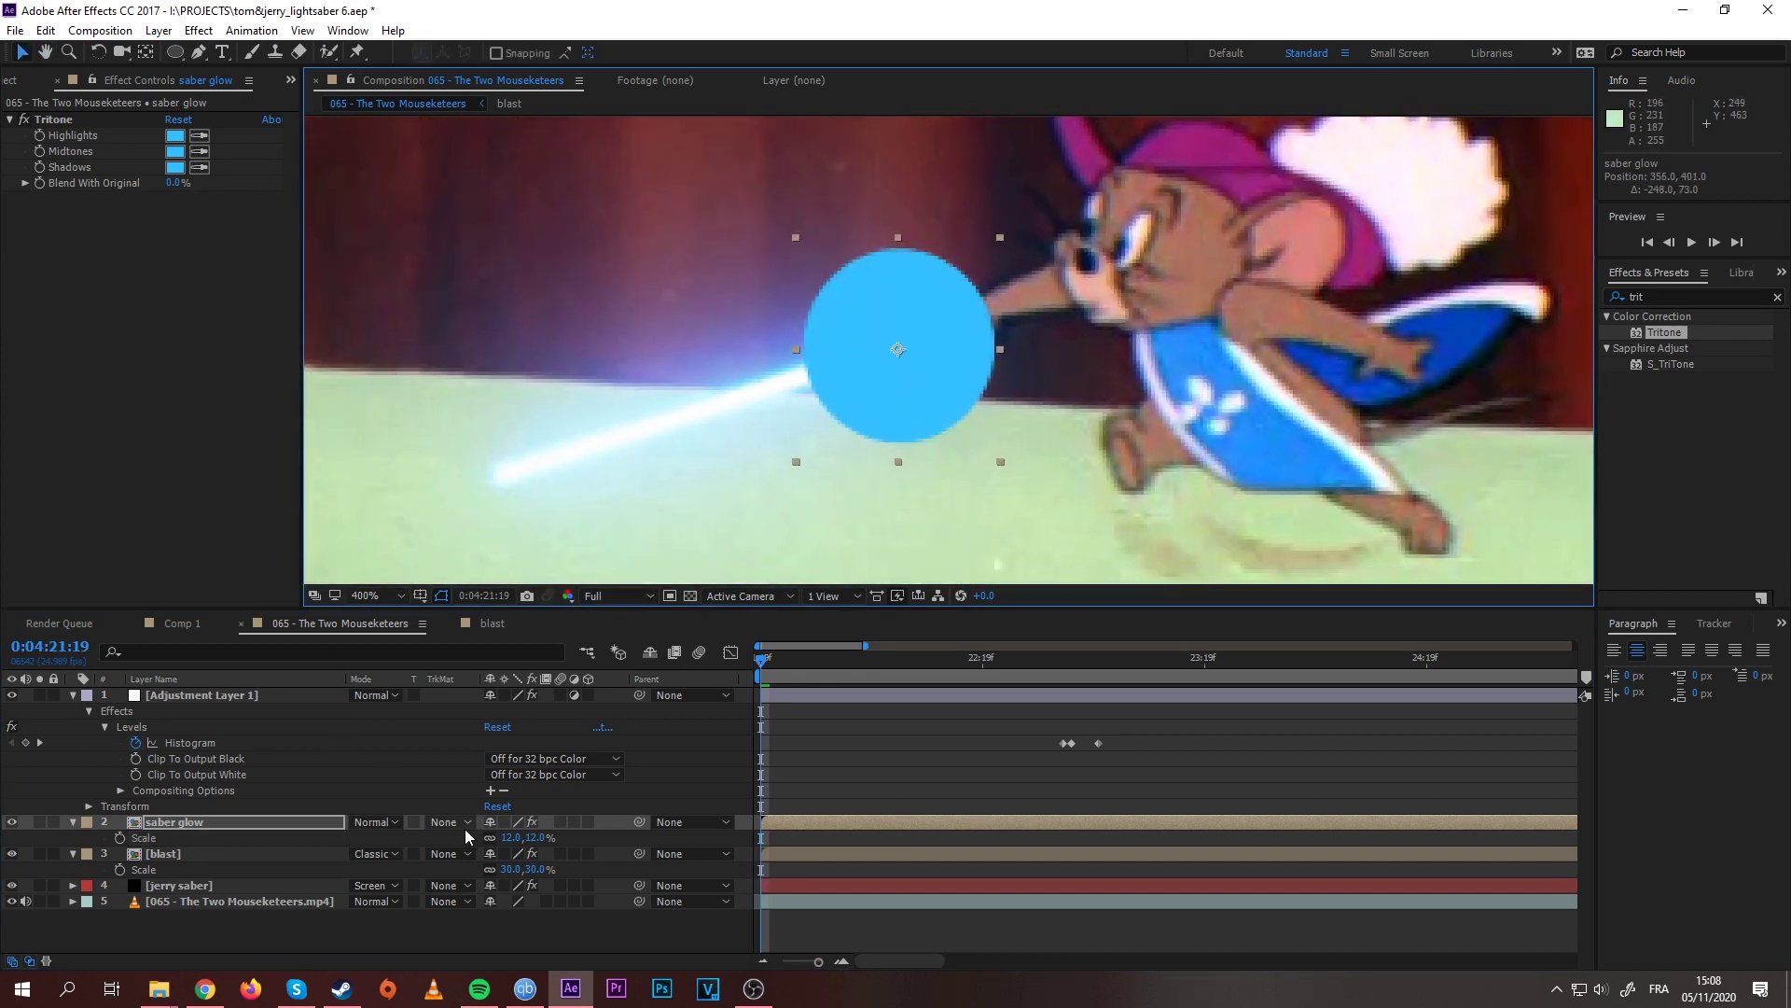
left_click_drag(507, 846, 497, 838)
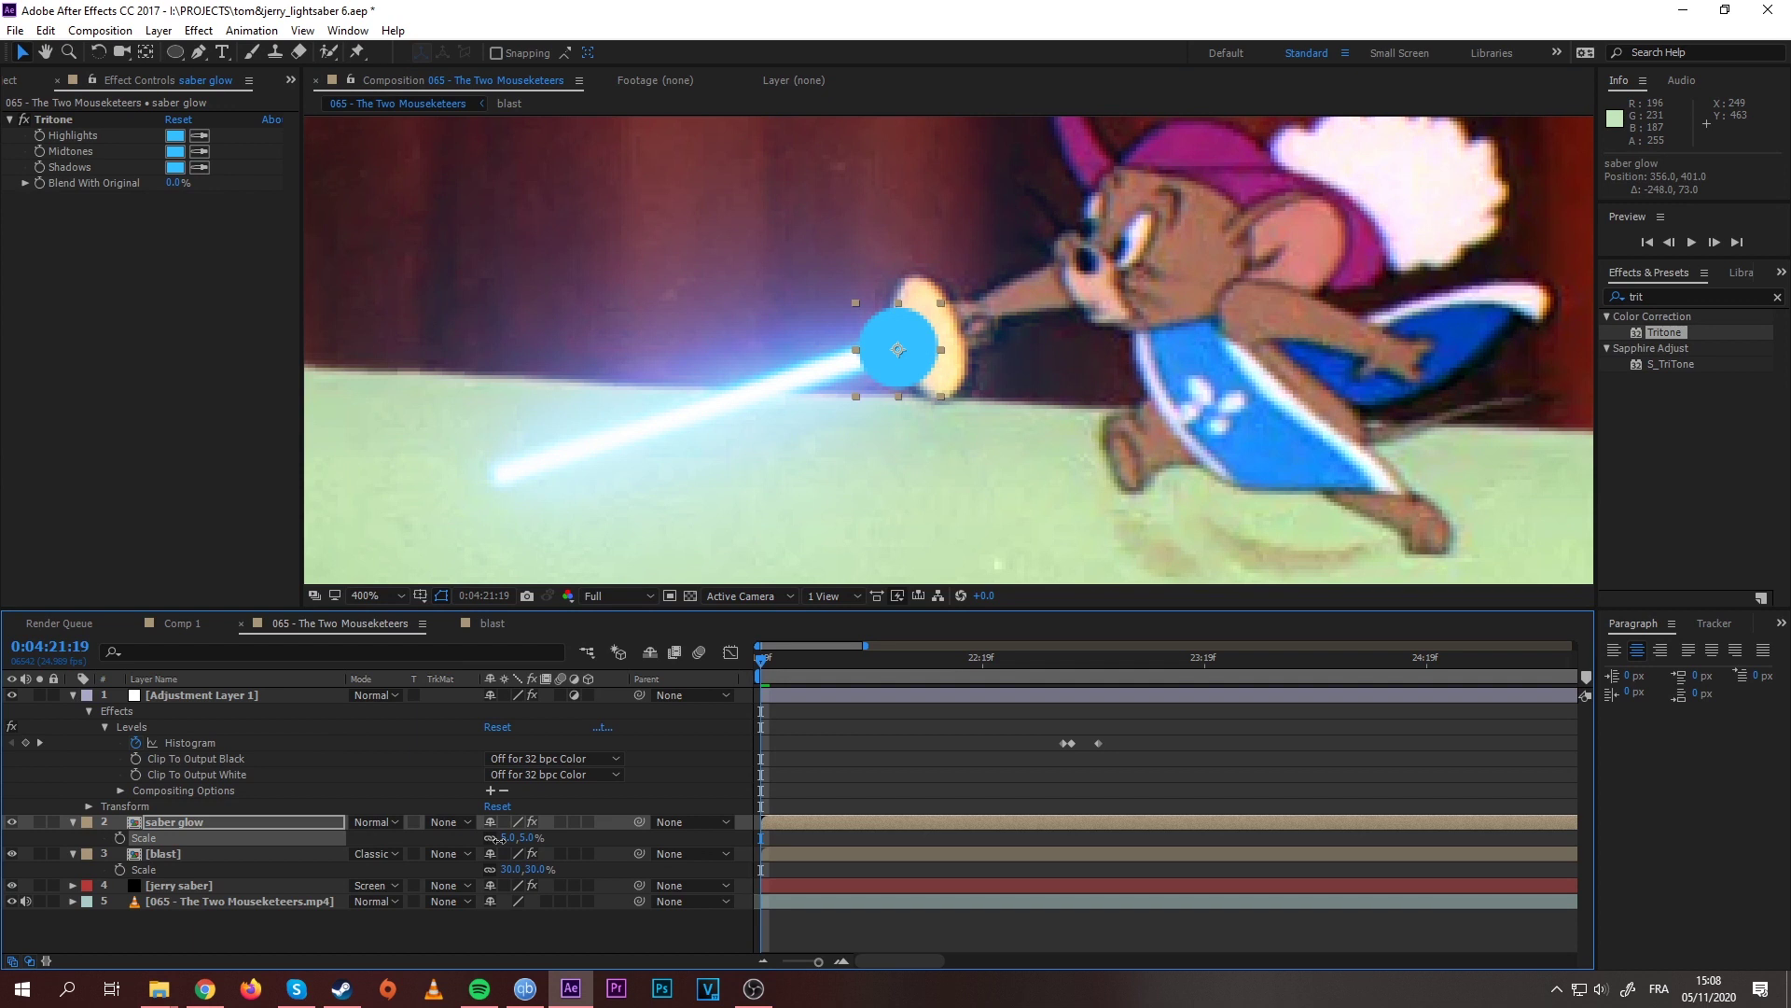
left_click_drag(910, 366, 915, 365)
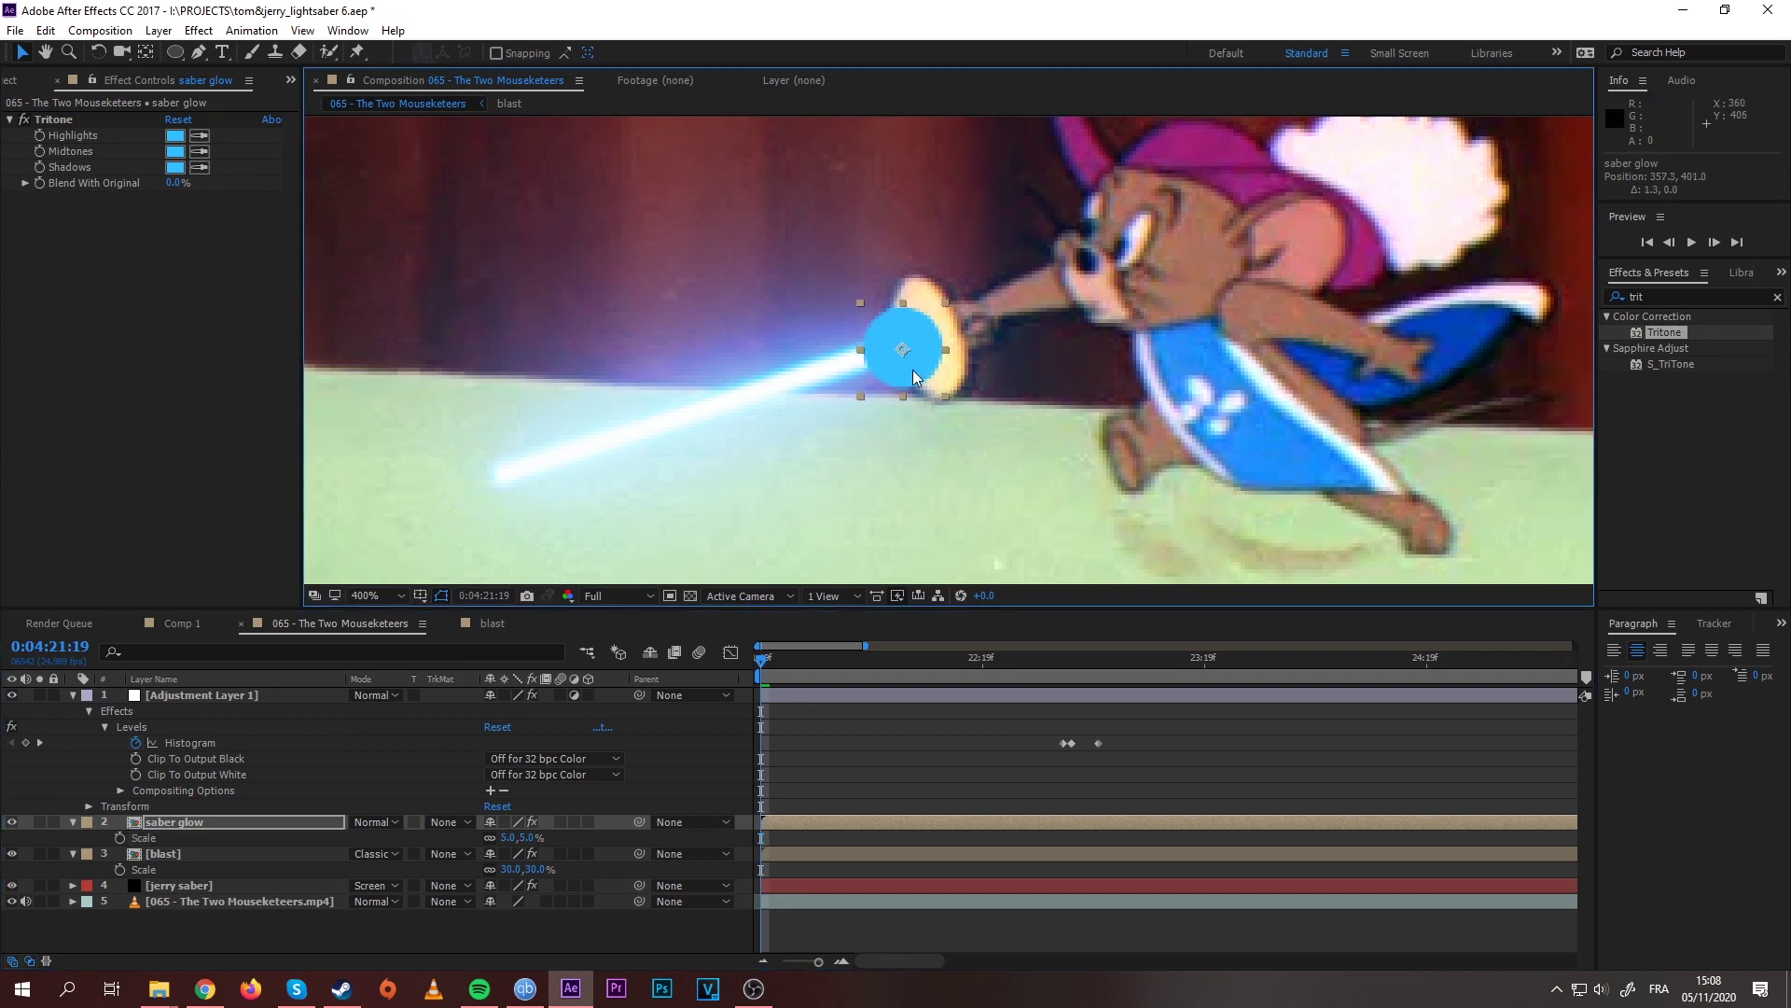
Step: Start keyframing the saber glow's Position at frame 0:04:21:19
left_click(164, 825)
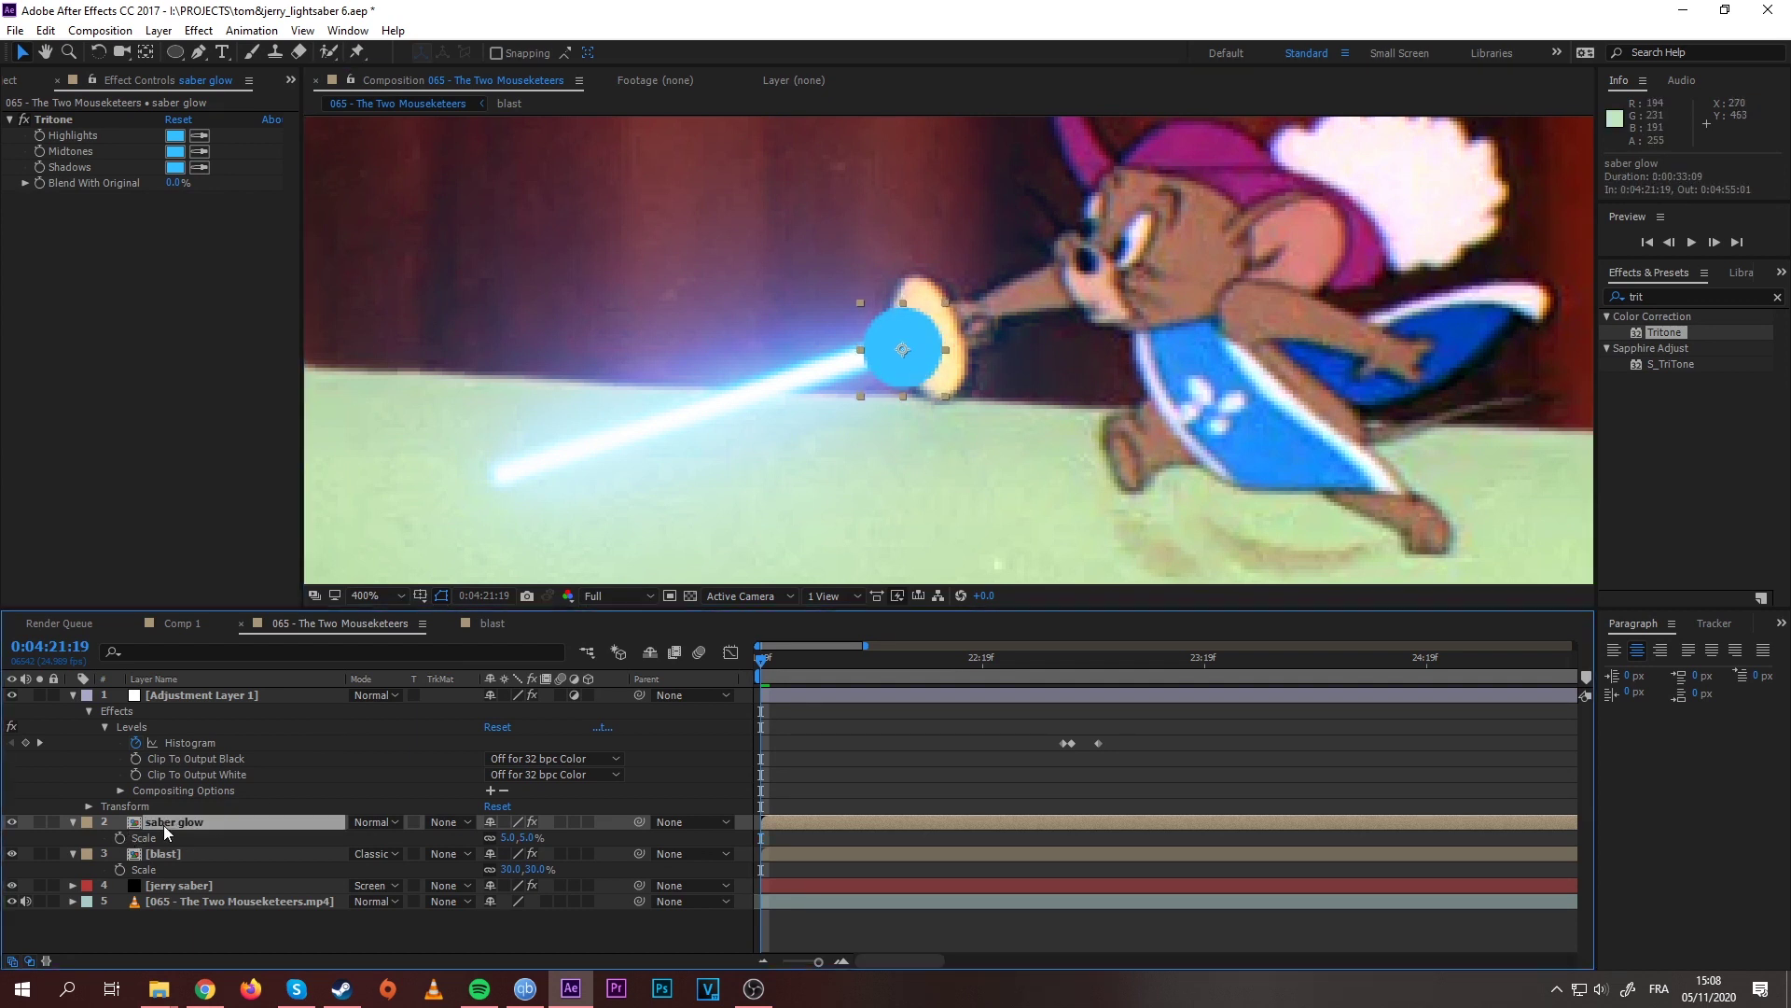
key("p")
left_click(121, 837)
Step: Apply Gaussian Blur with Blurriness 150 to saber glow and set its blending mode to Classic Color Dodge
left_click(187, 821)
left_click(1682, 298)
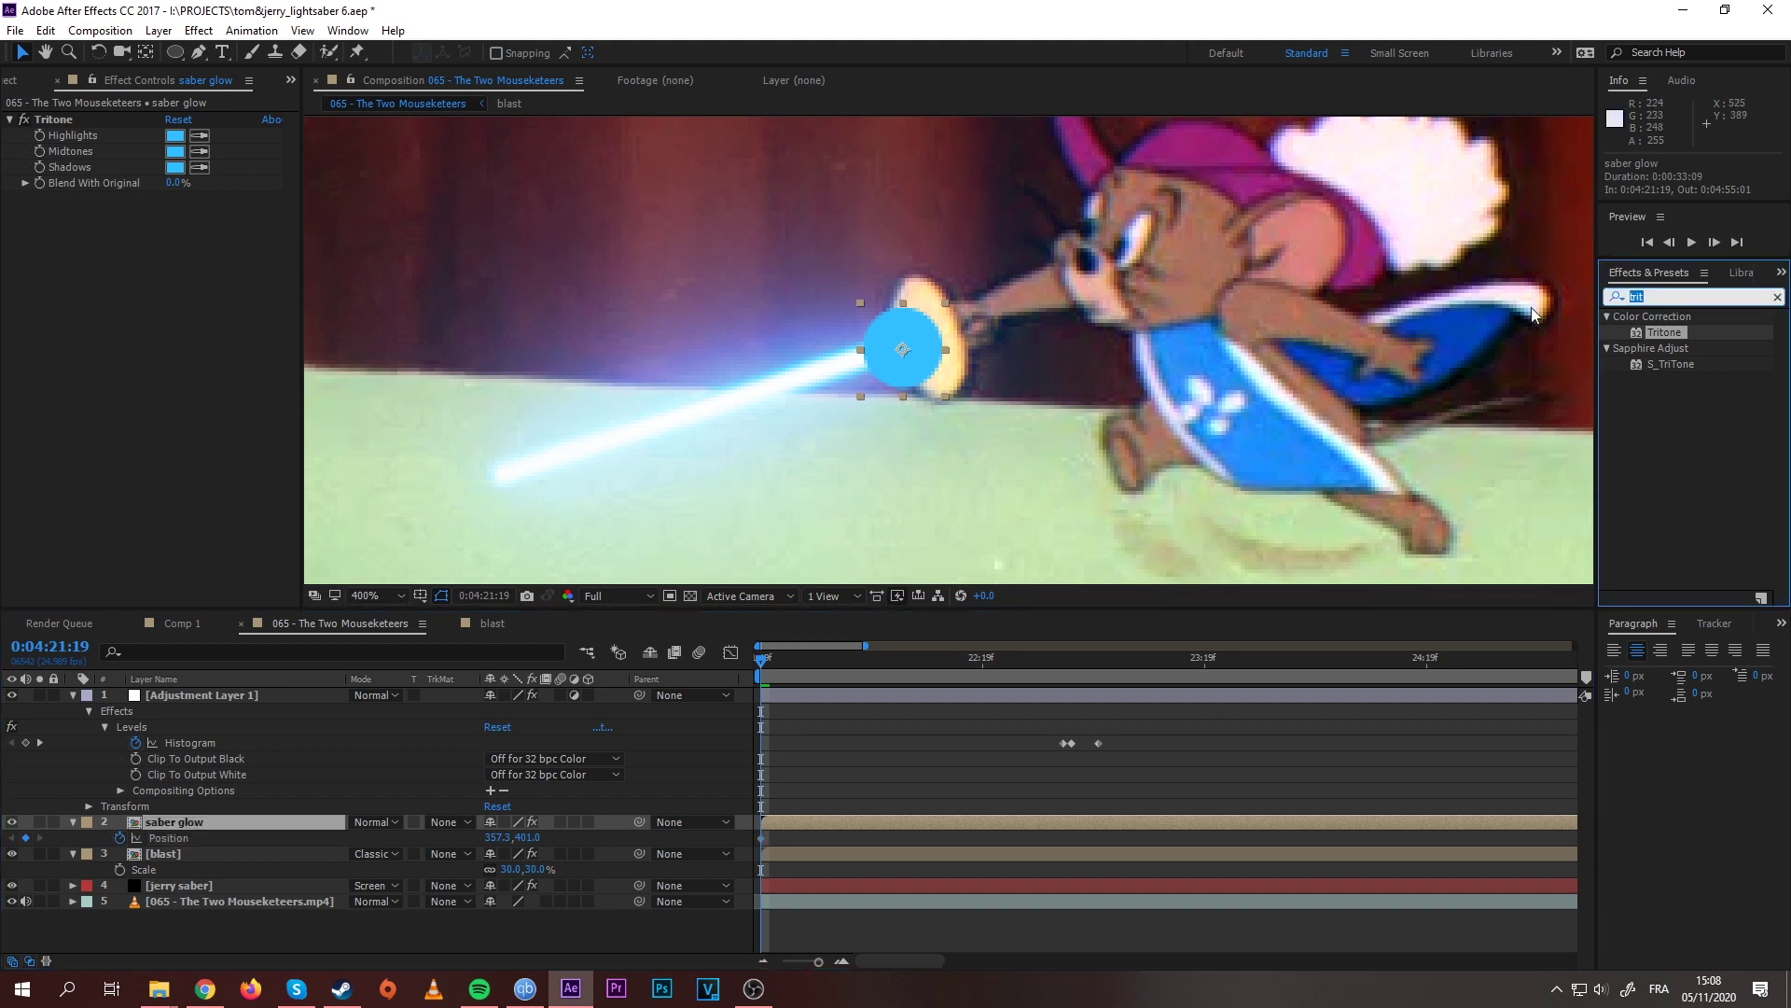
type("gauss")
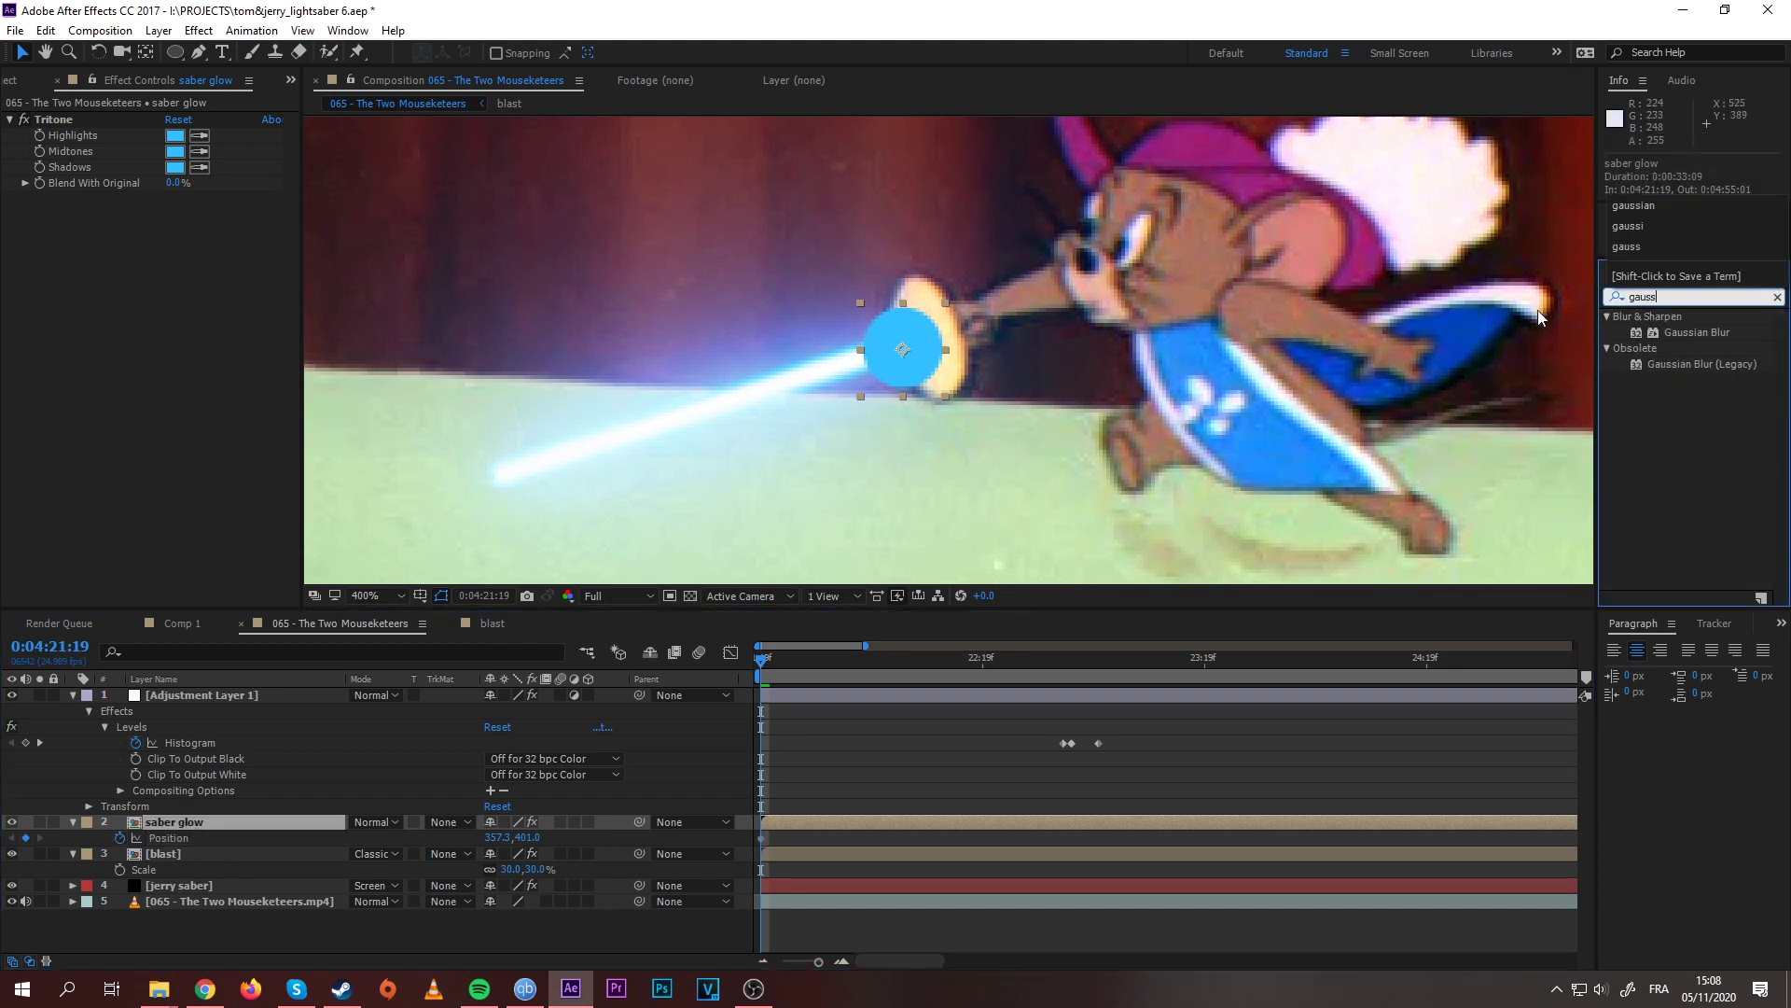
left_click(1670, 334)
left_click_drag(1685, 339, 198, 821)
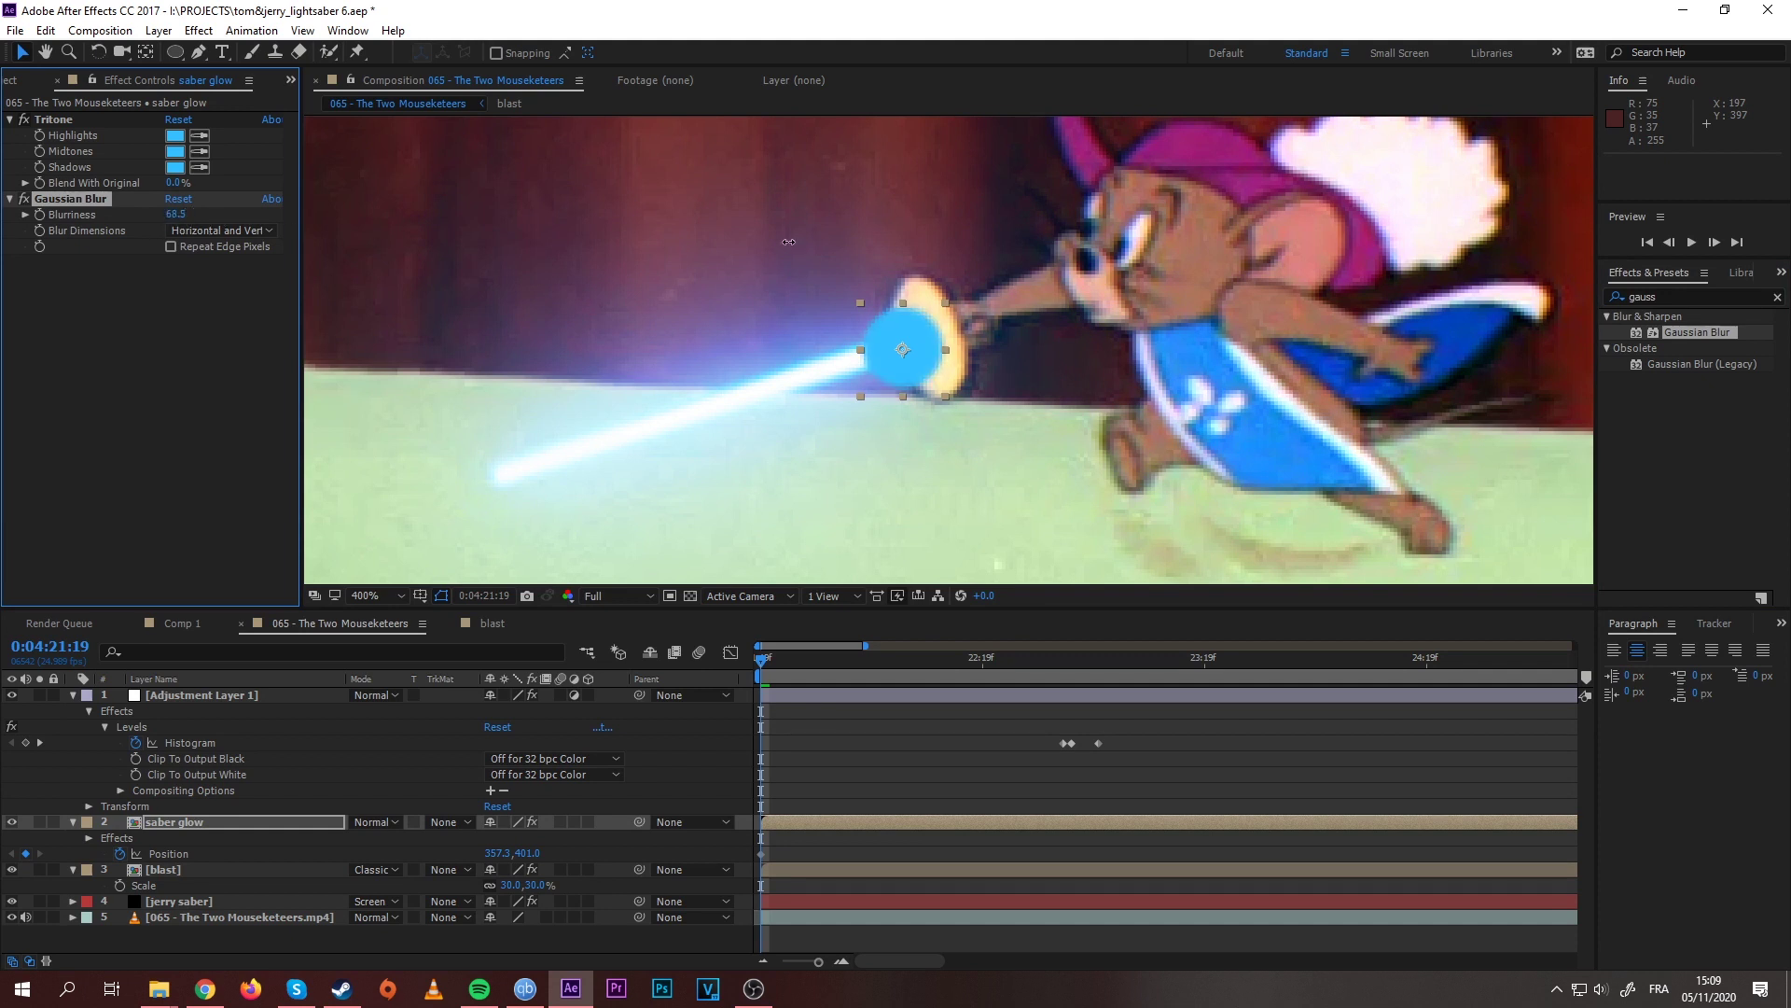
left_click_drag(788, 241, 1073, 345)
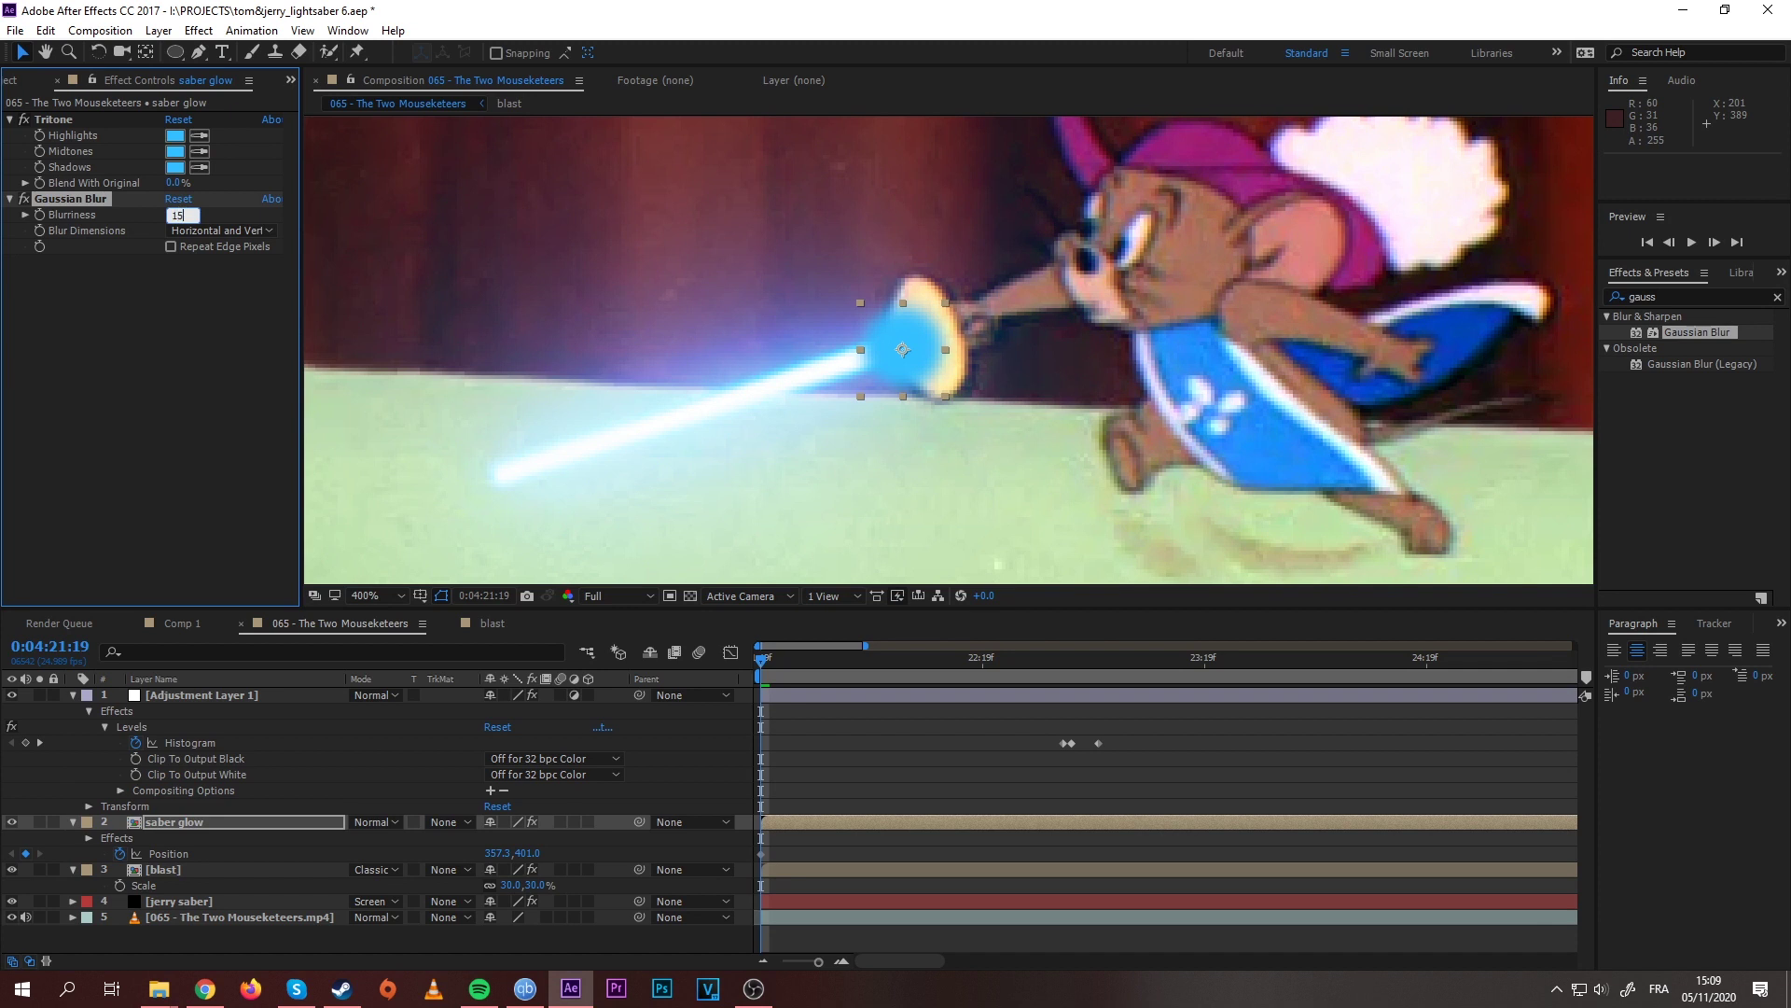
left_click(360, 820)
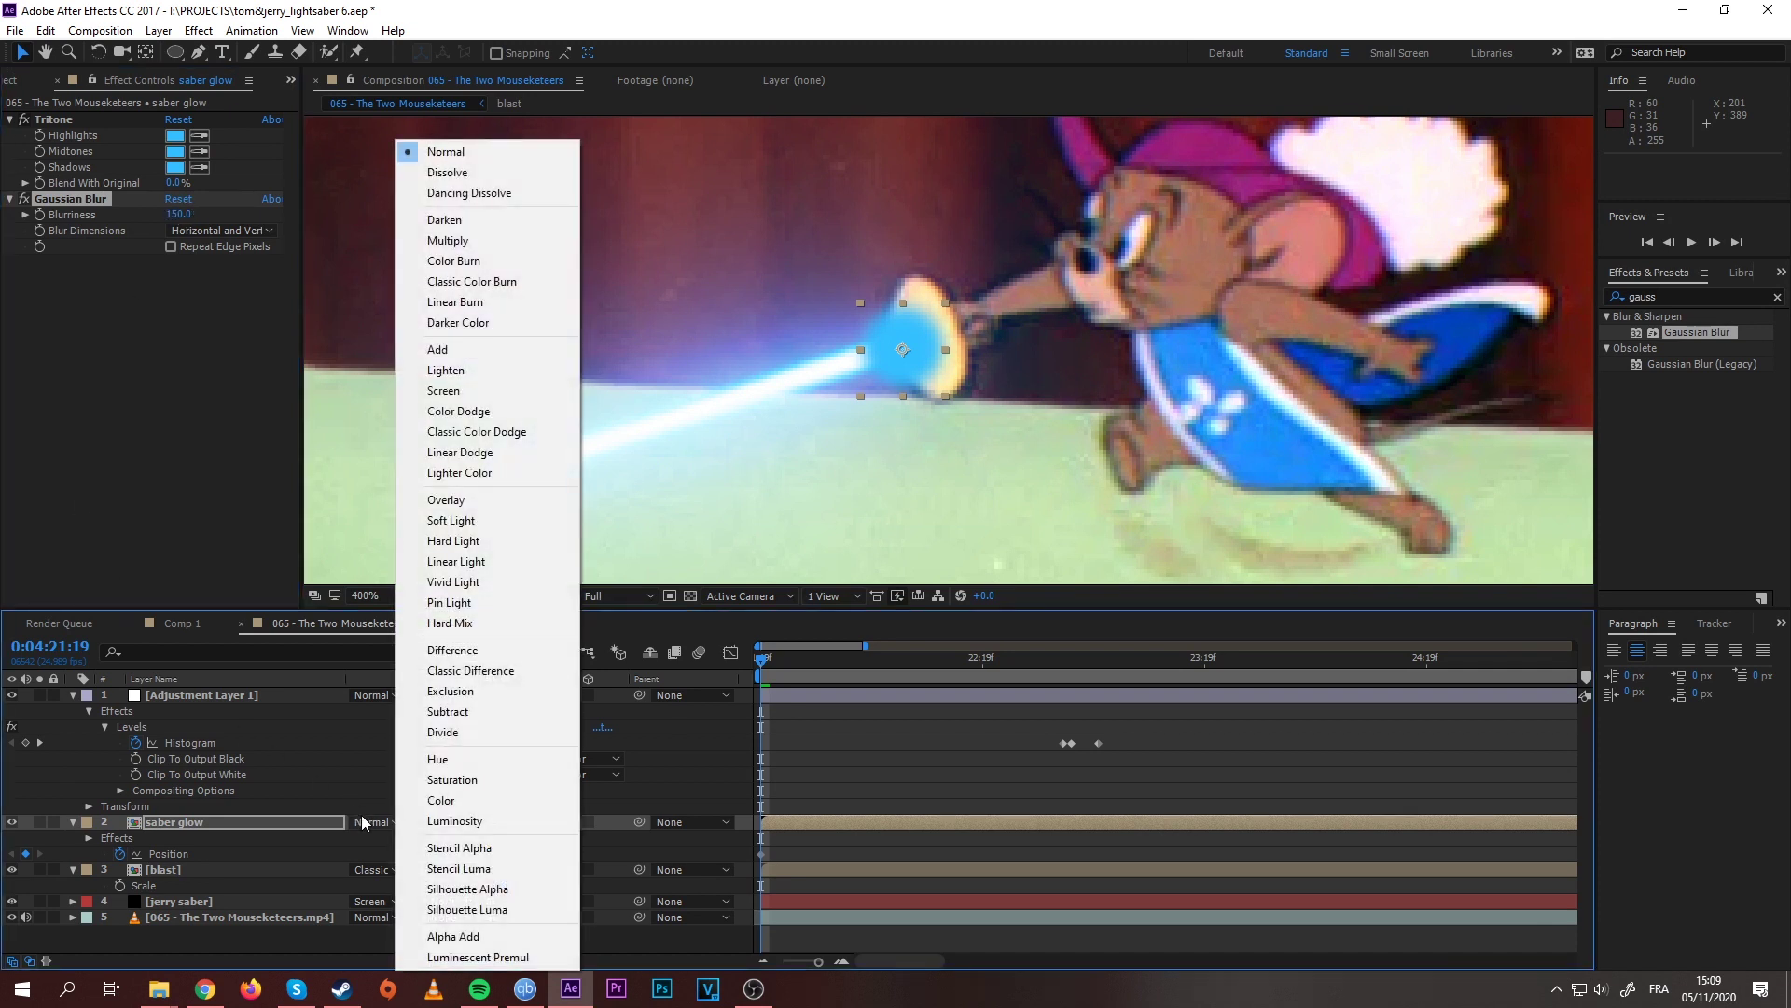
left_click(498, 433)
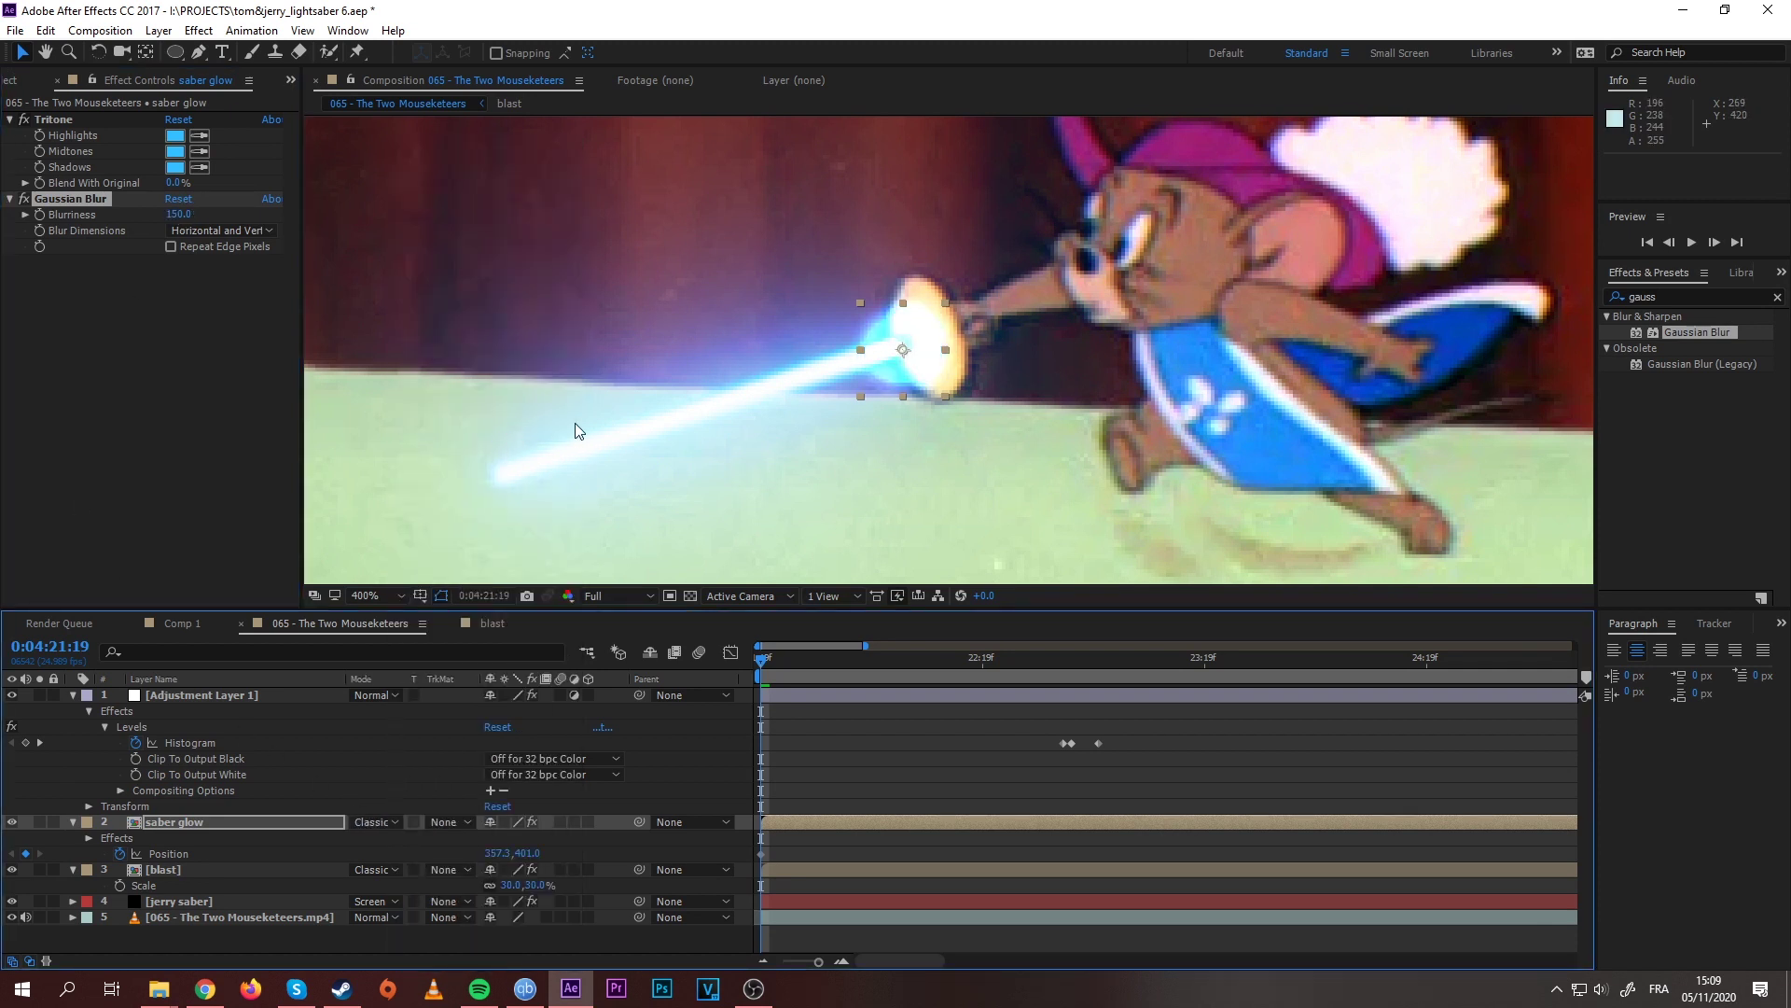
Step: Try a Gaussian Blur Blurriness of 250 on saber glow, then set it to 300
left_click(183, 215)
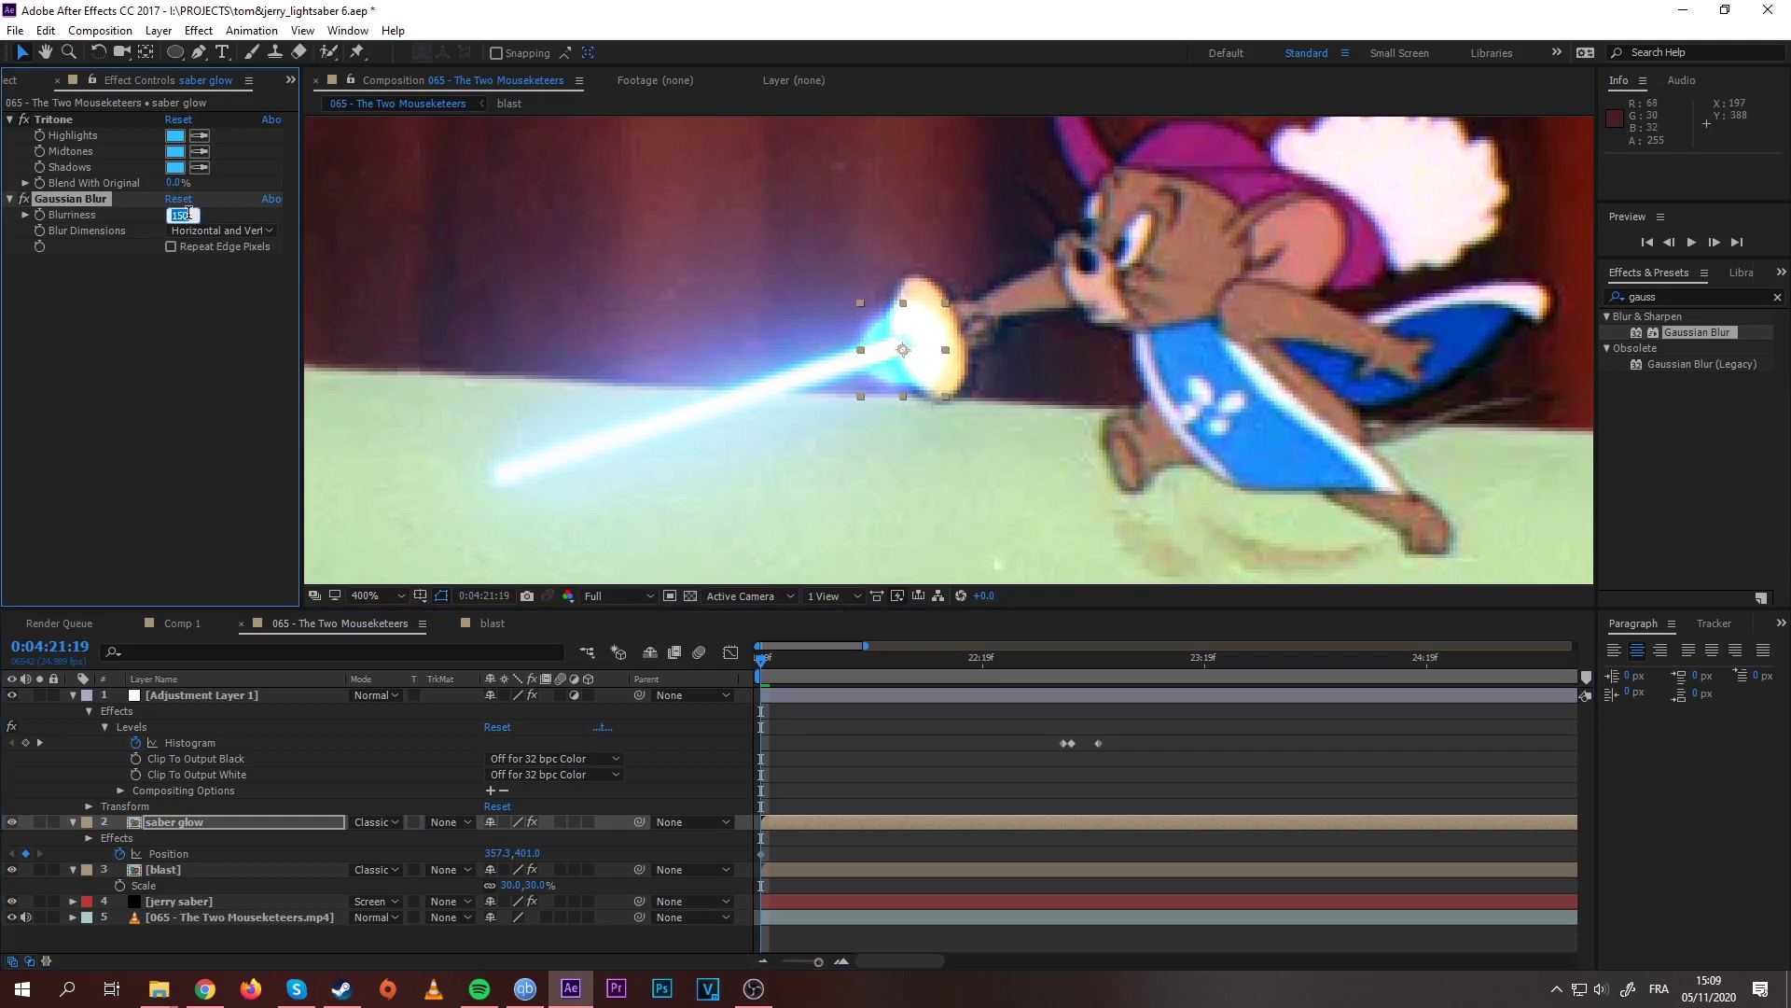
type("250")
key("Return")
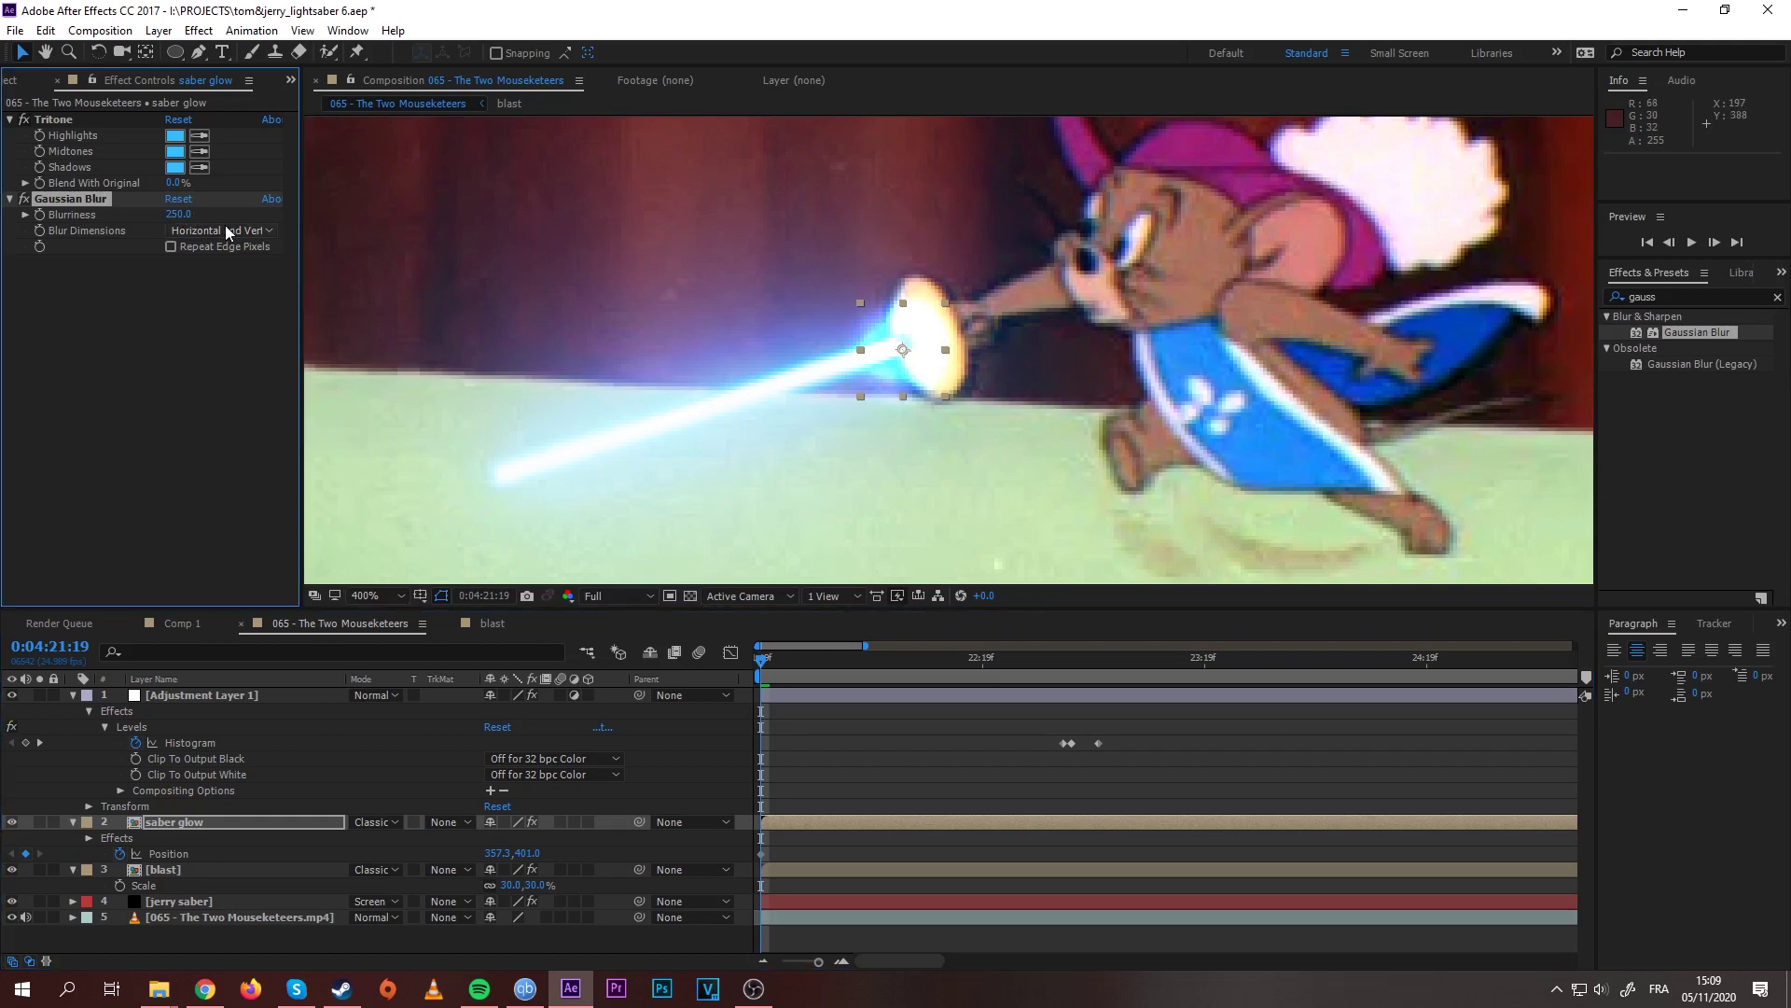
left_click(177, 214)
type("30")
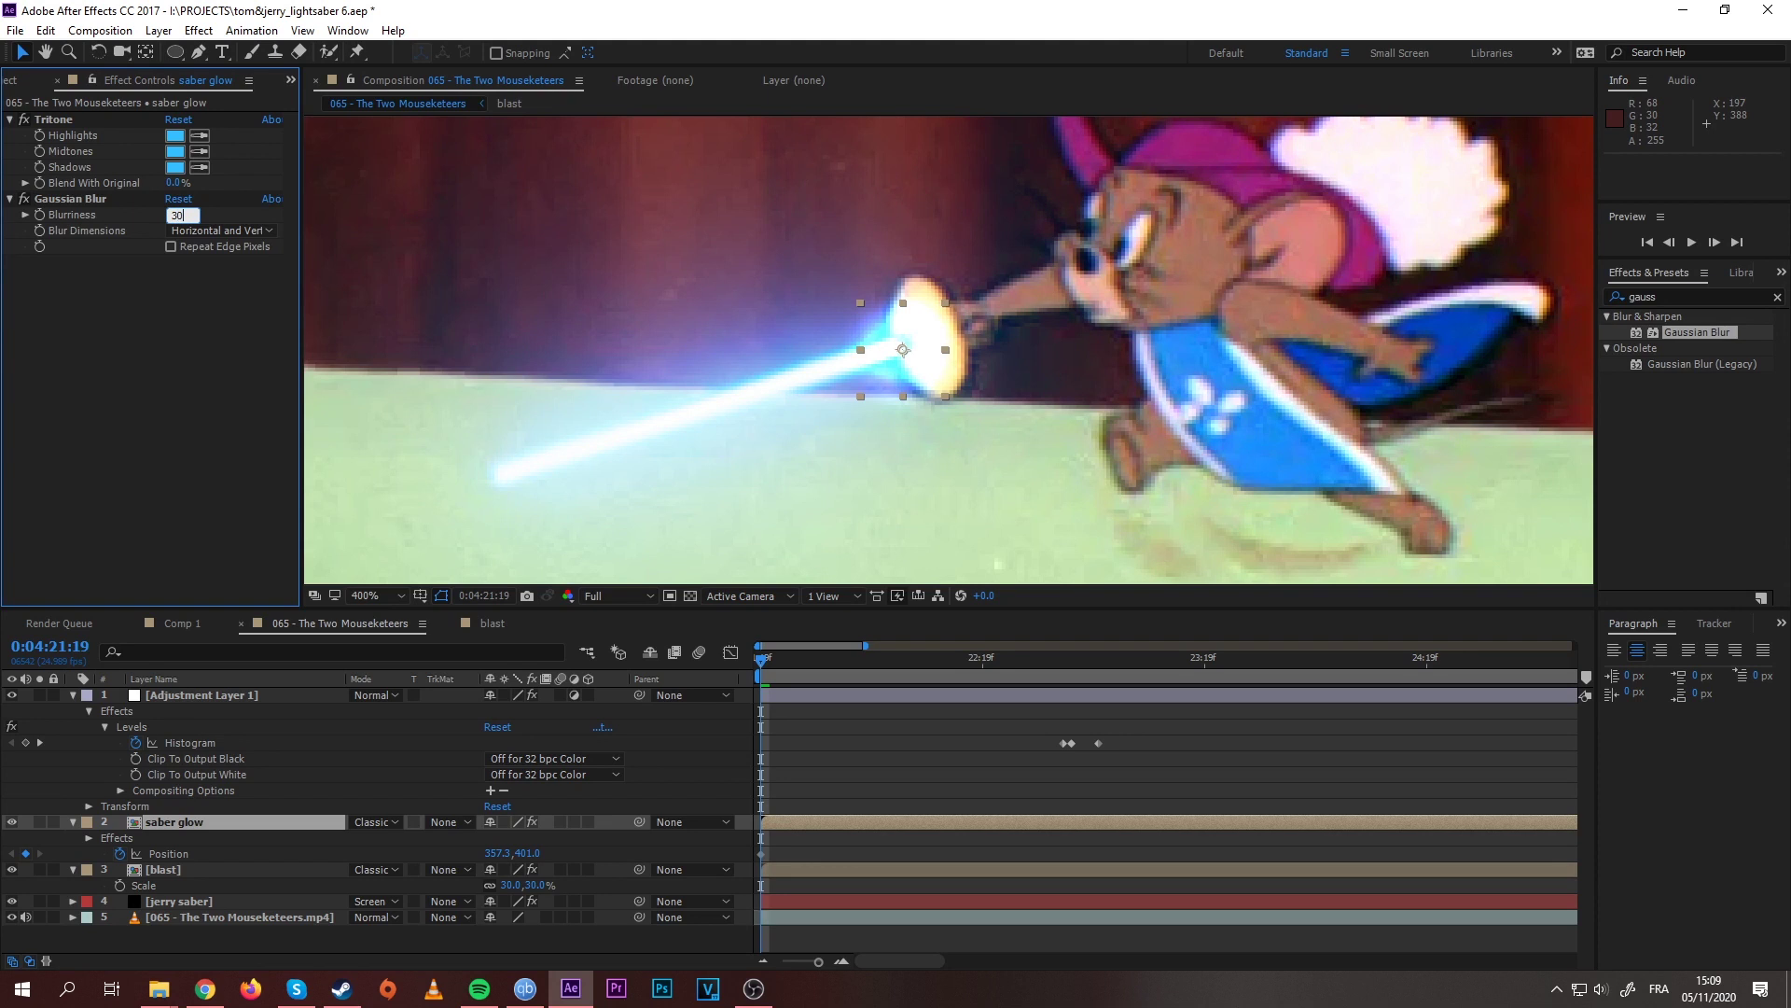
type("0")
key("Return")
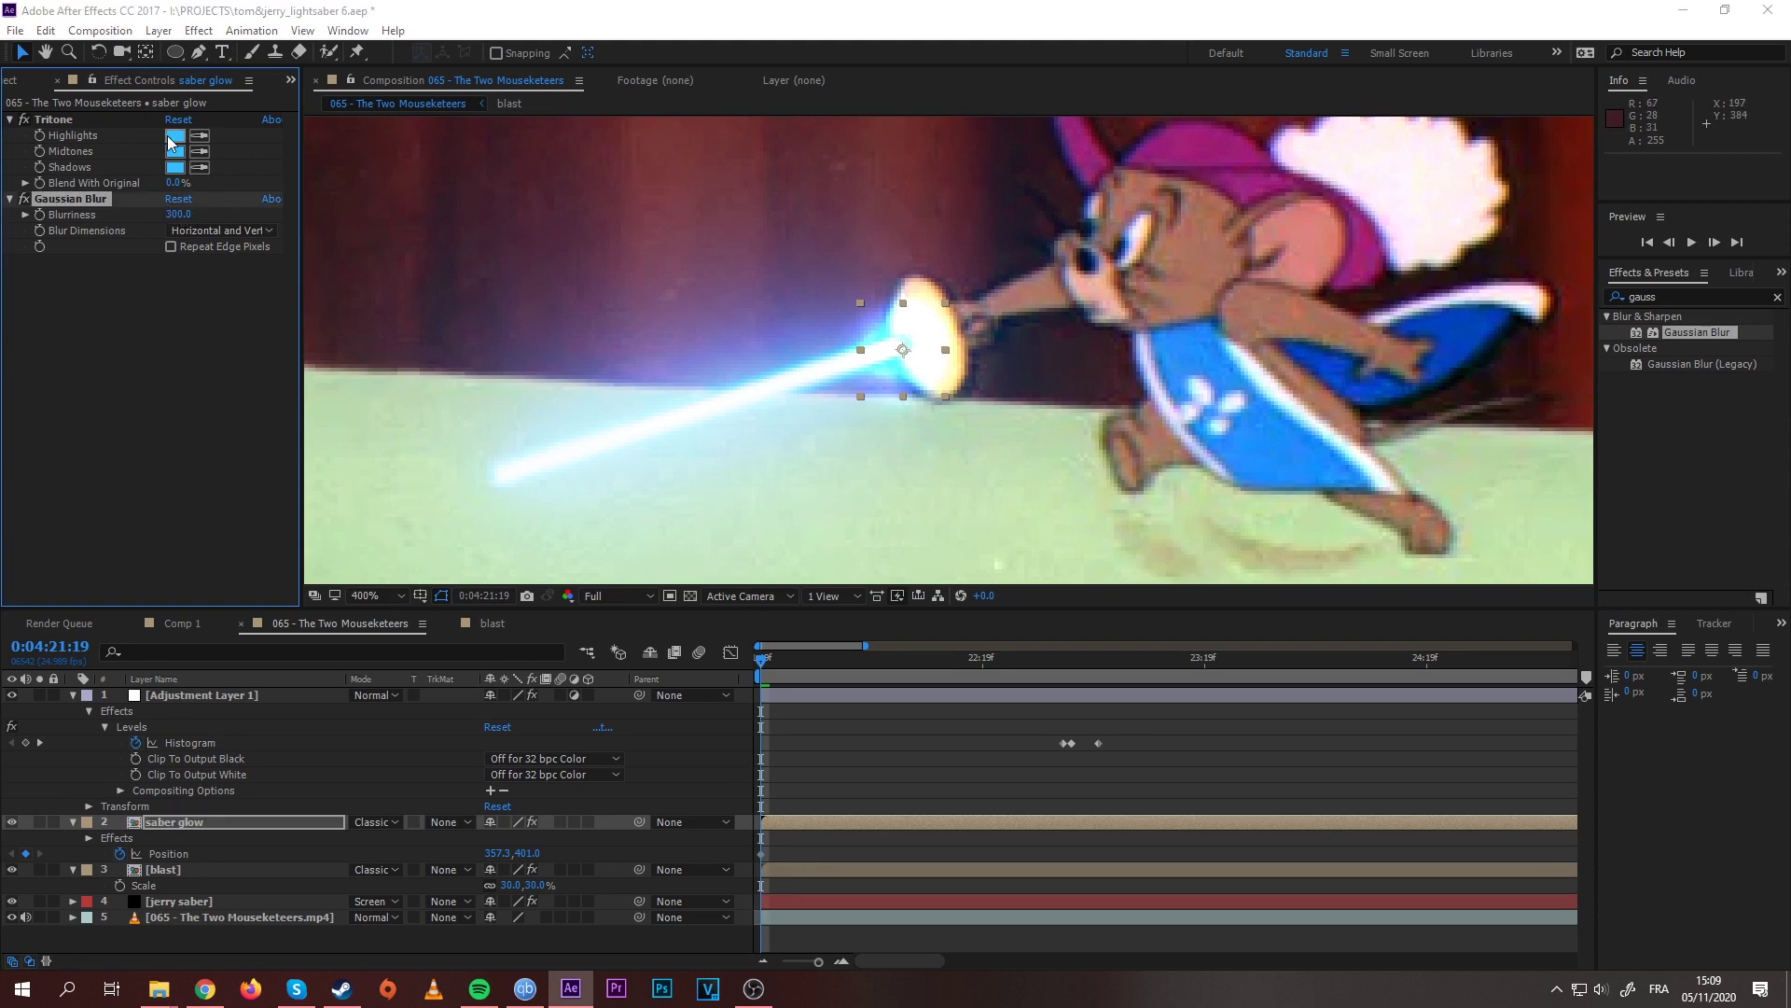
Step: Change the saber glow's Tritone highlights, midtones and shadows to a deeper, more saturated blue
left_click(169, 137)
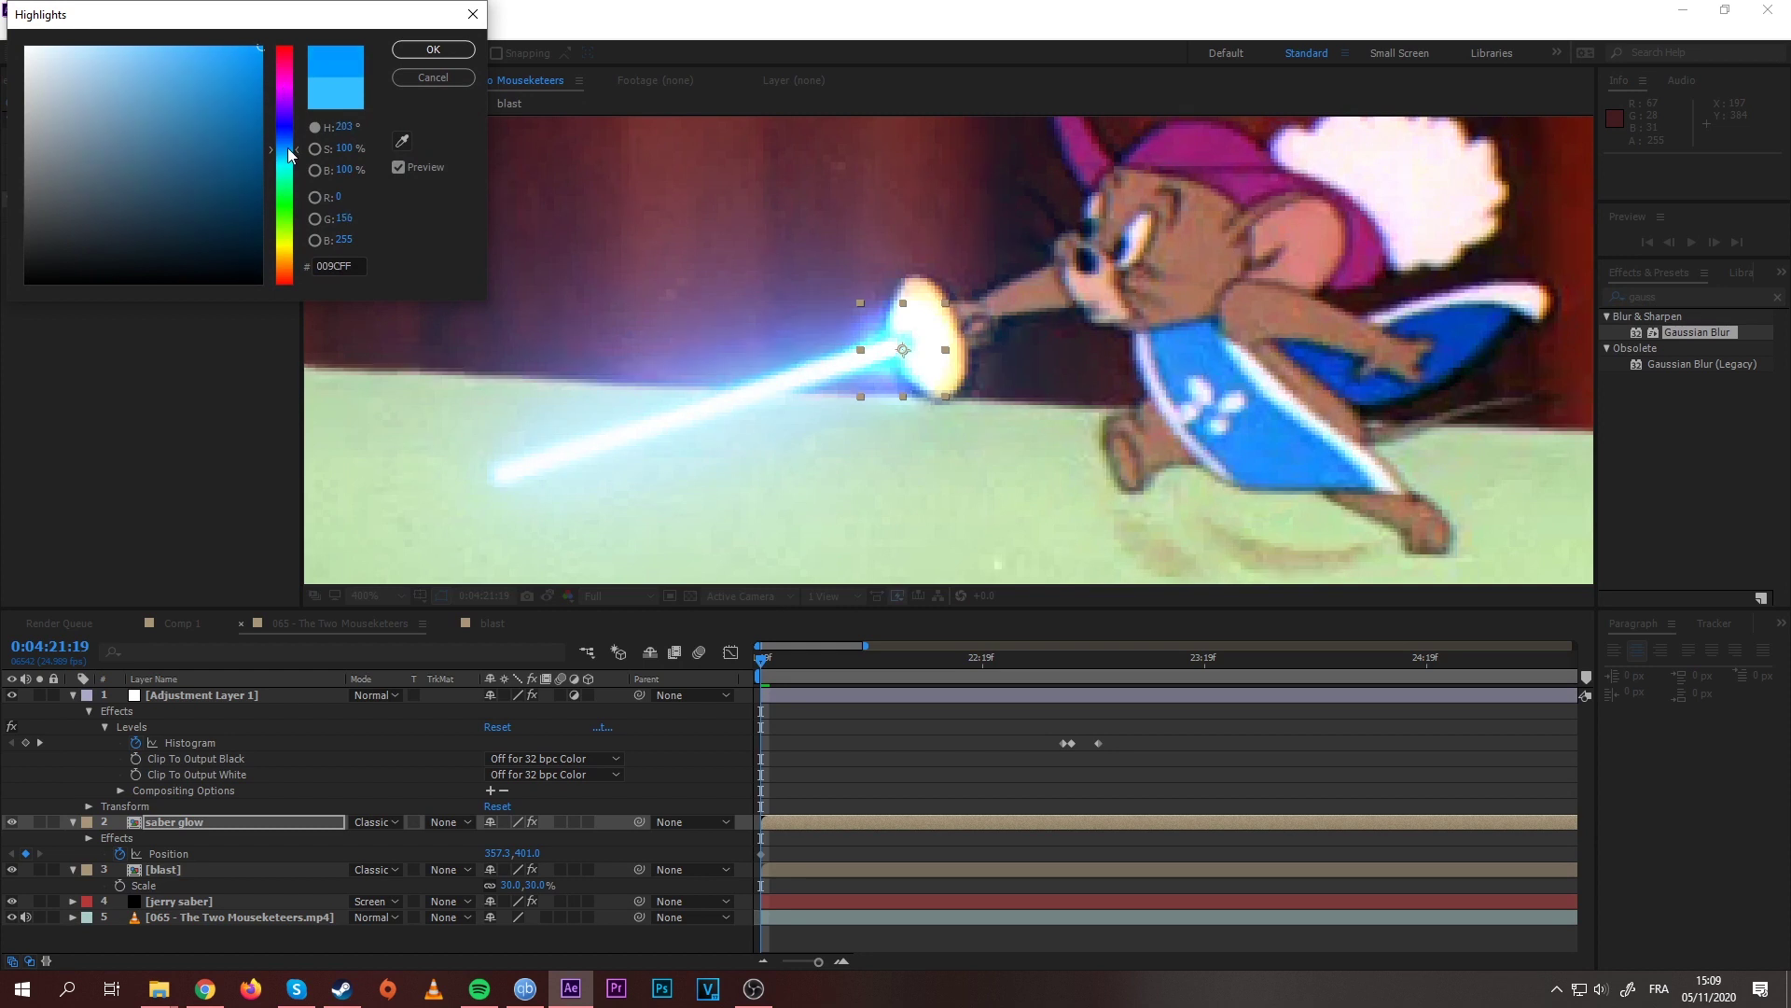
left_click(433, 49)
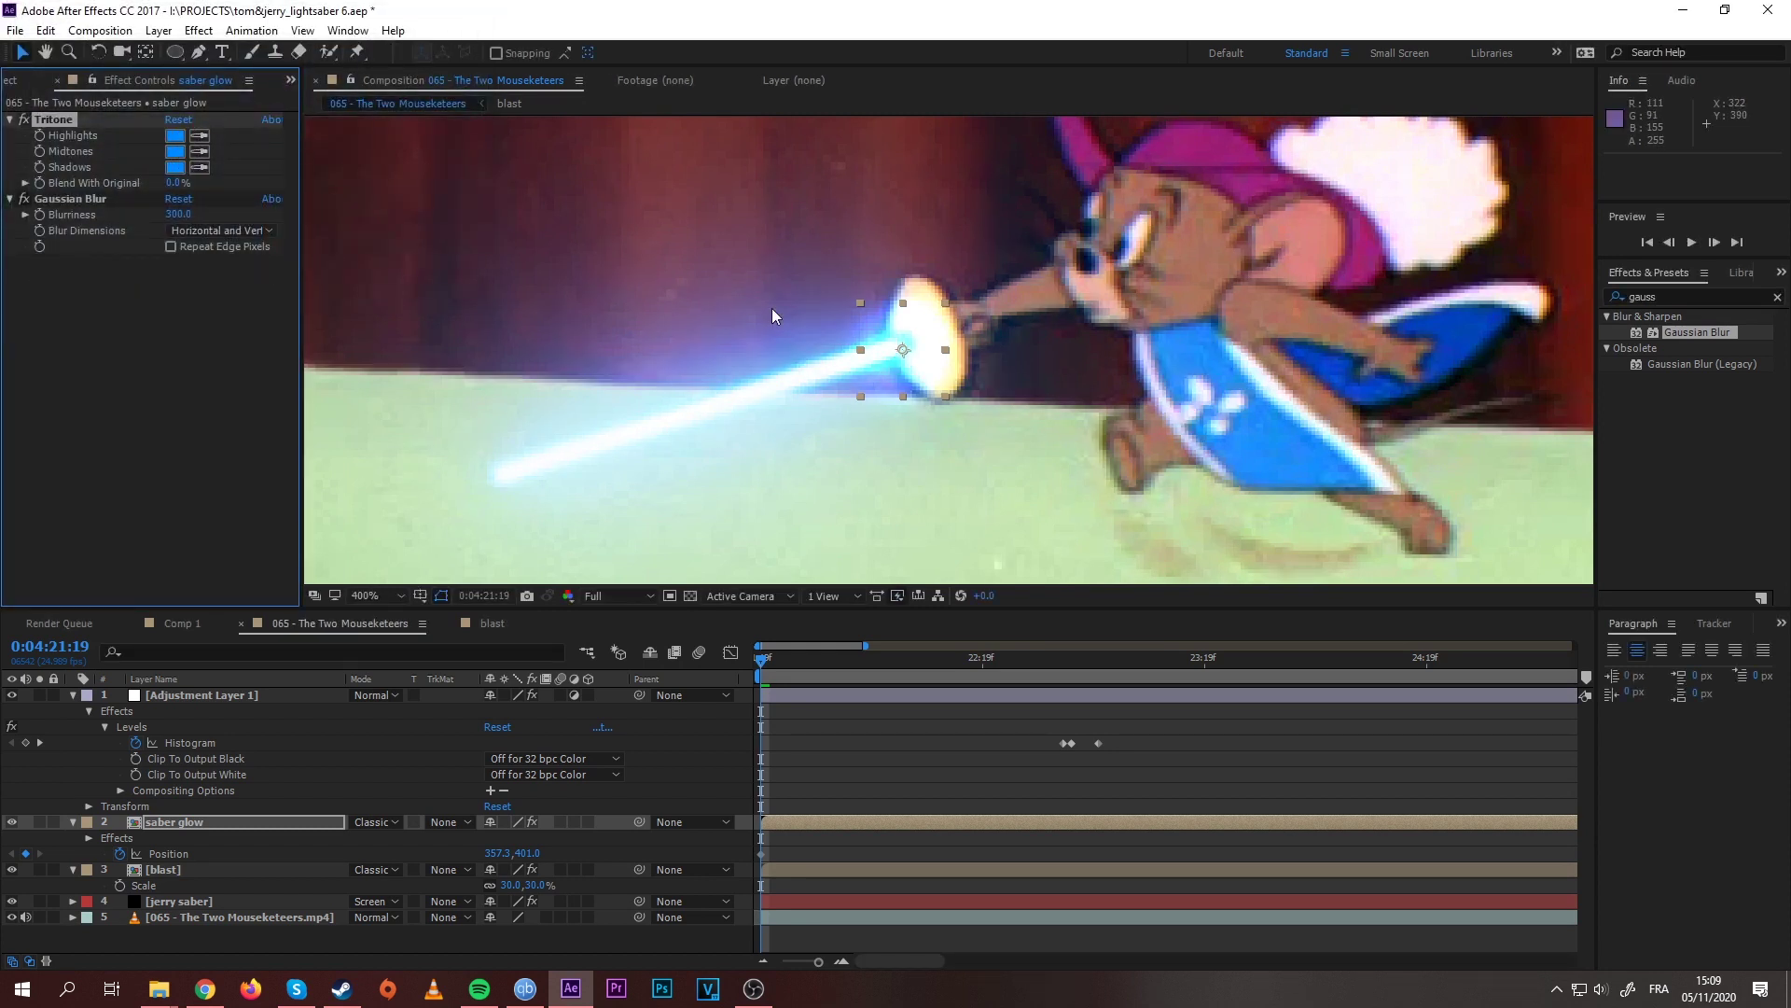
key("comma")
scroll(938, 368, "up", 2)
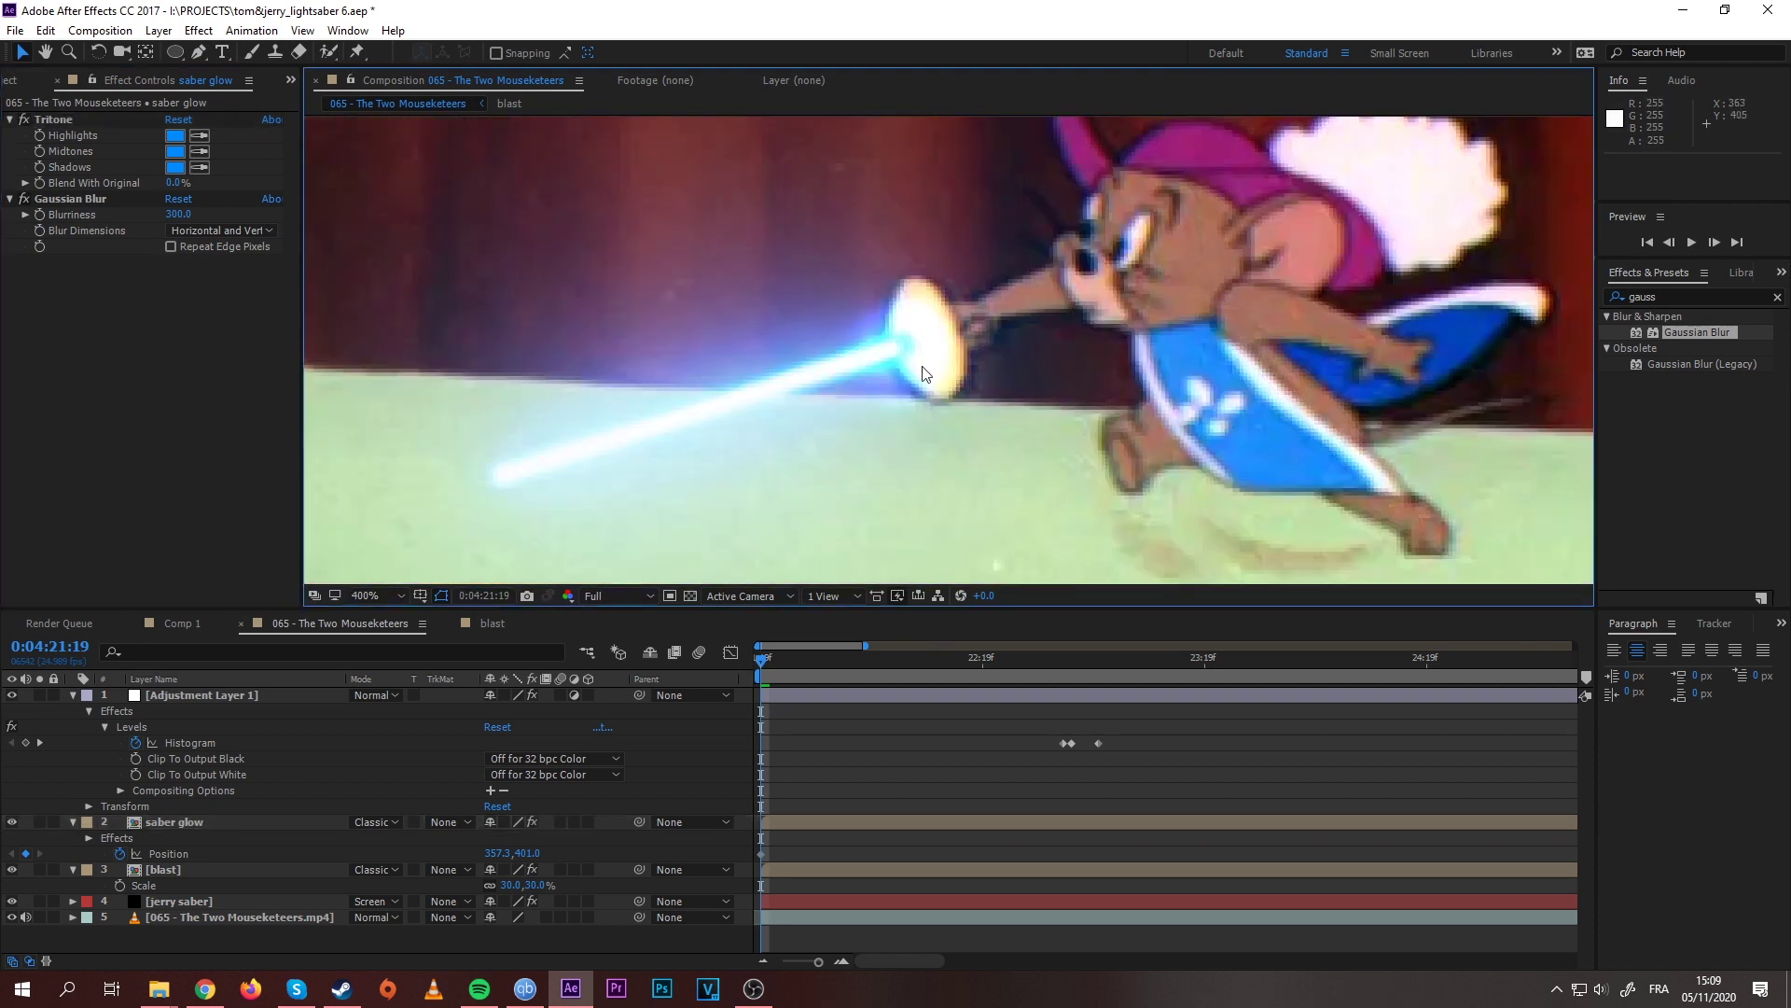
Step: Nudge the saber glow layer slightly upward on the hilt, to about 357, 399.3
left_click(218, 826)
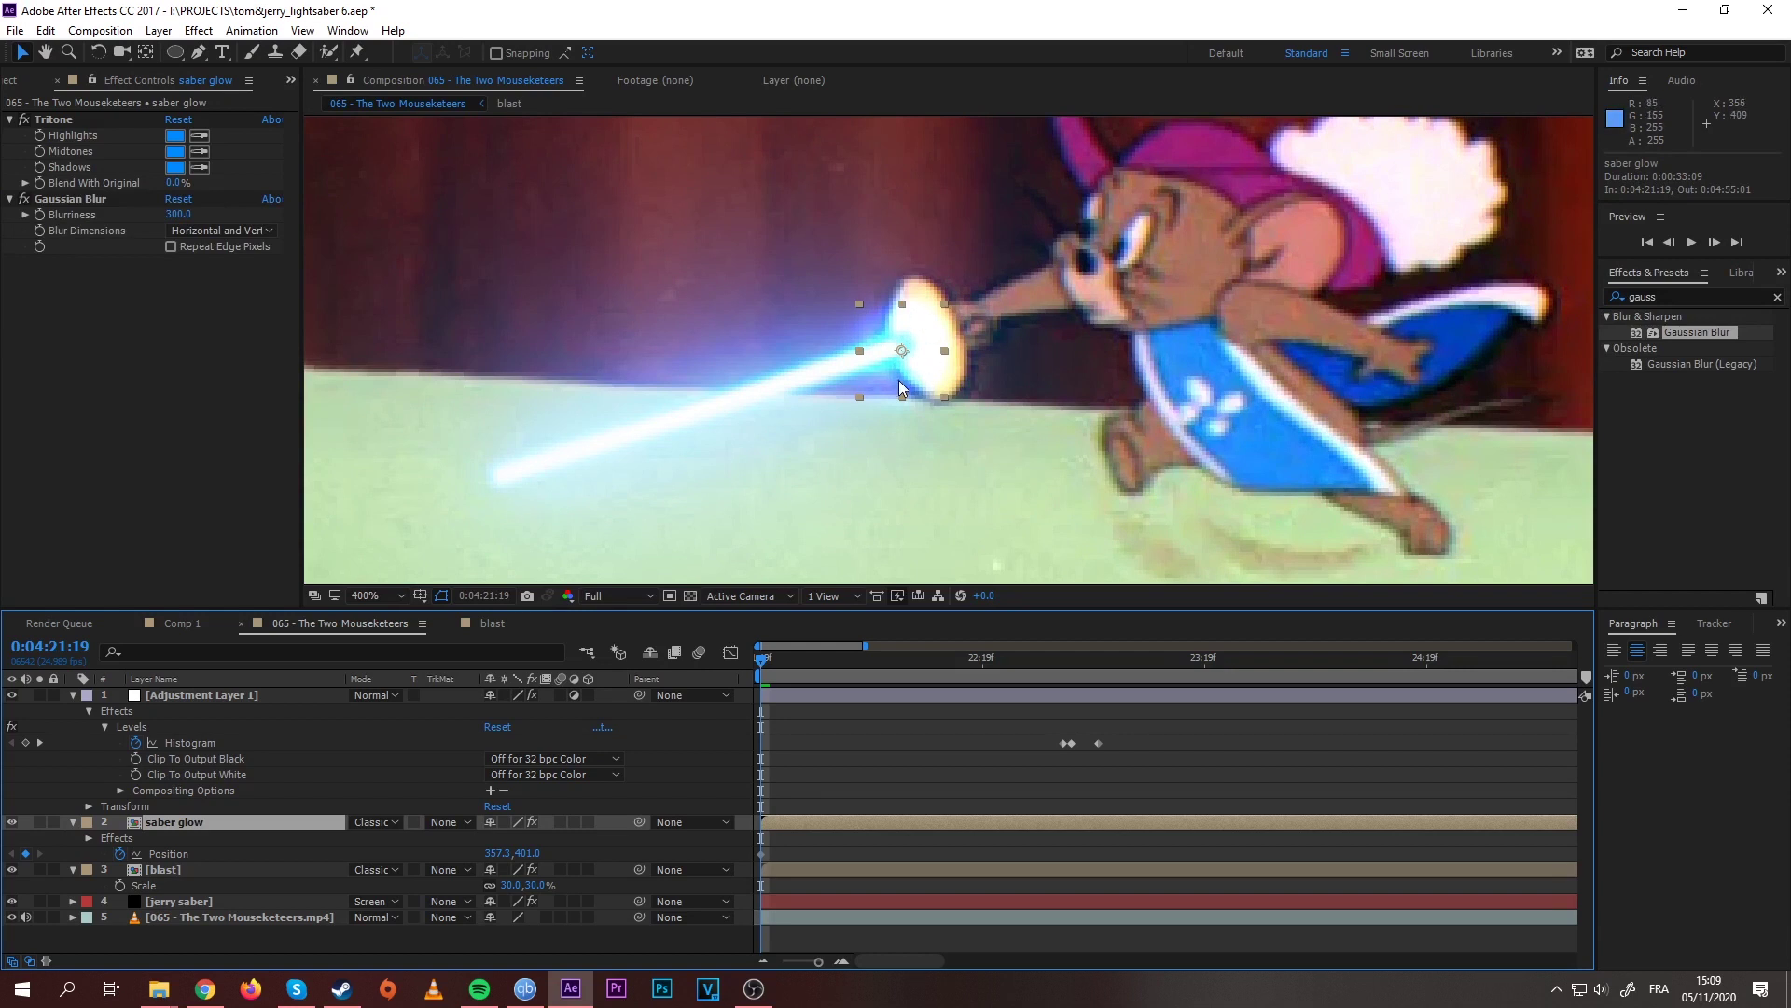
scroll(965, 426, "down", 4)
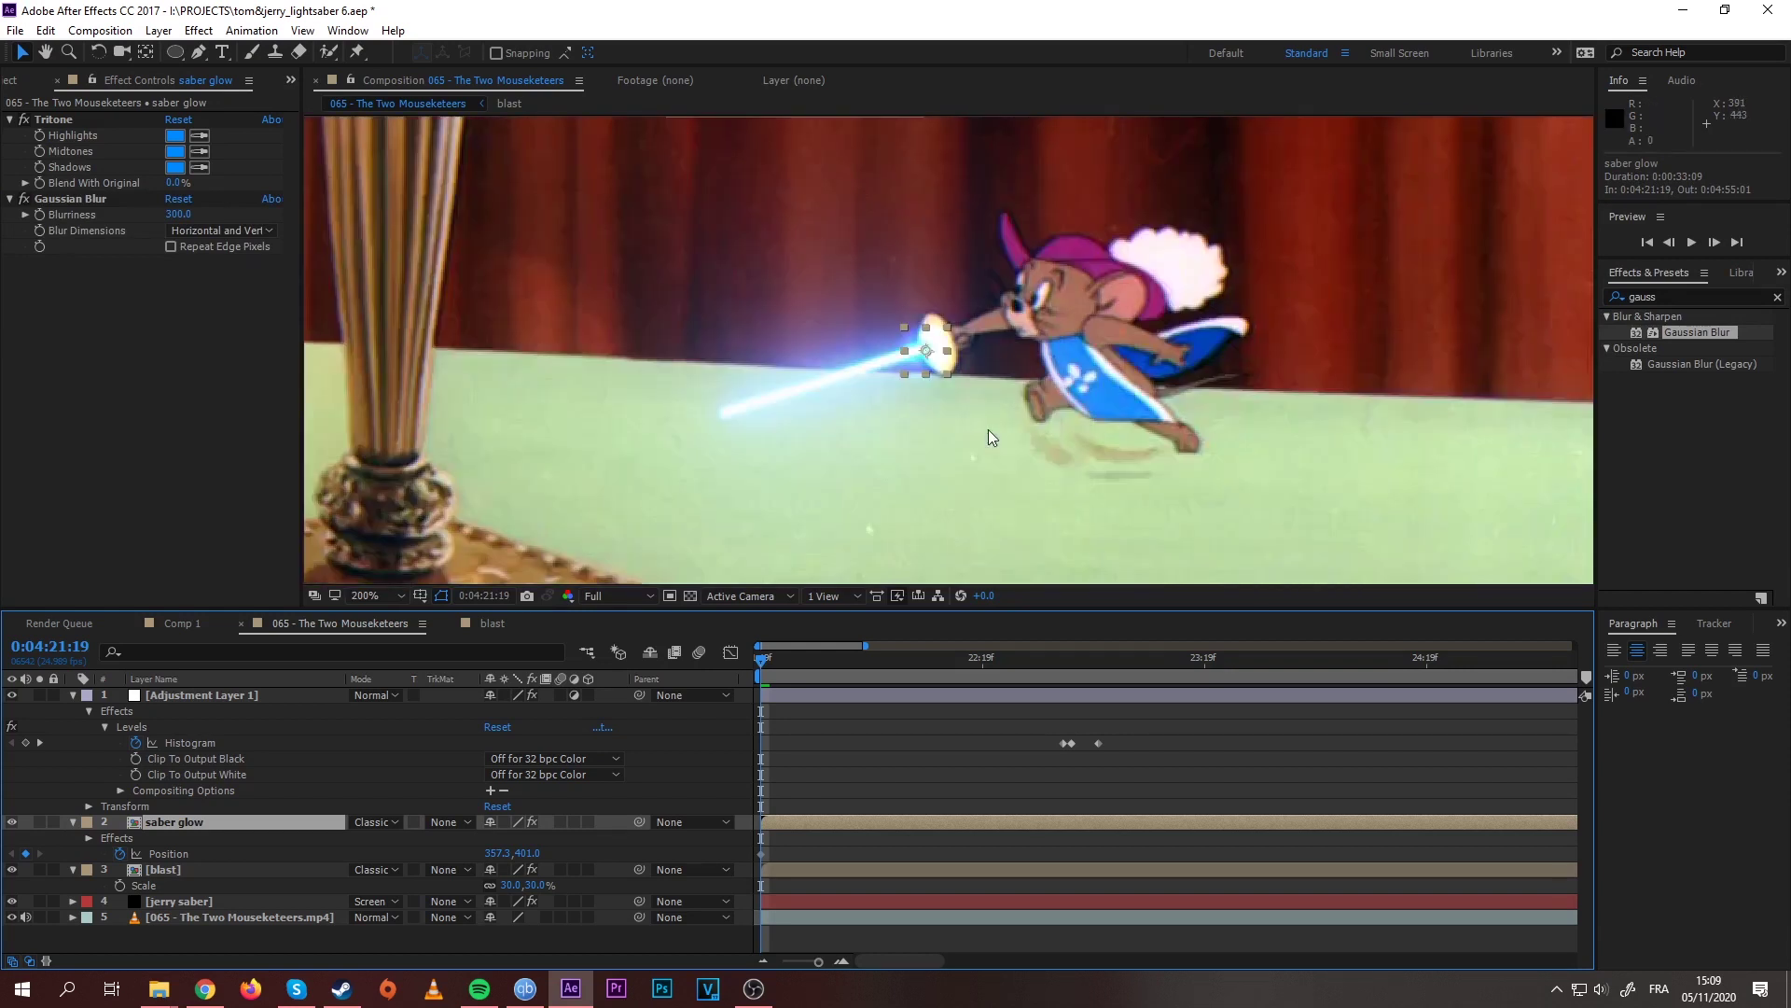
scroll(1014, 430, "up", 4)
left_click_drag(946, 351, 933, 385)
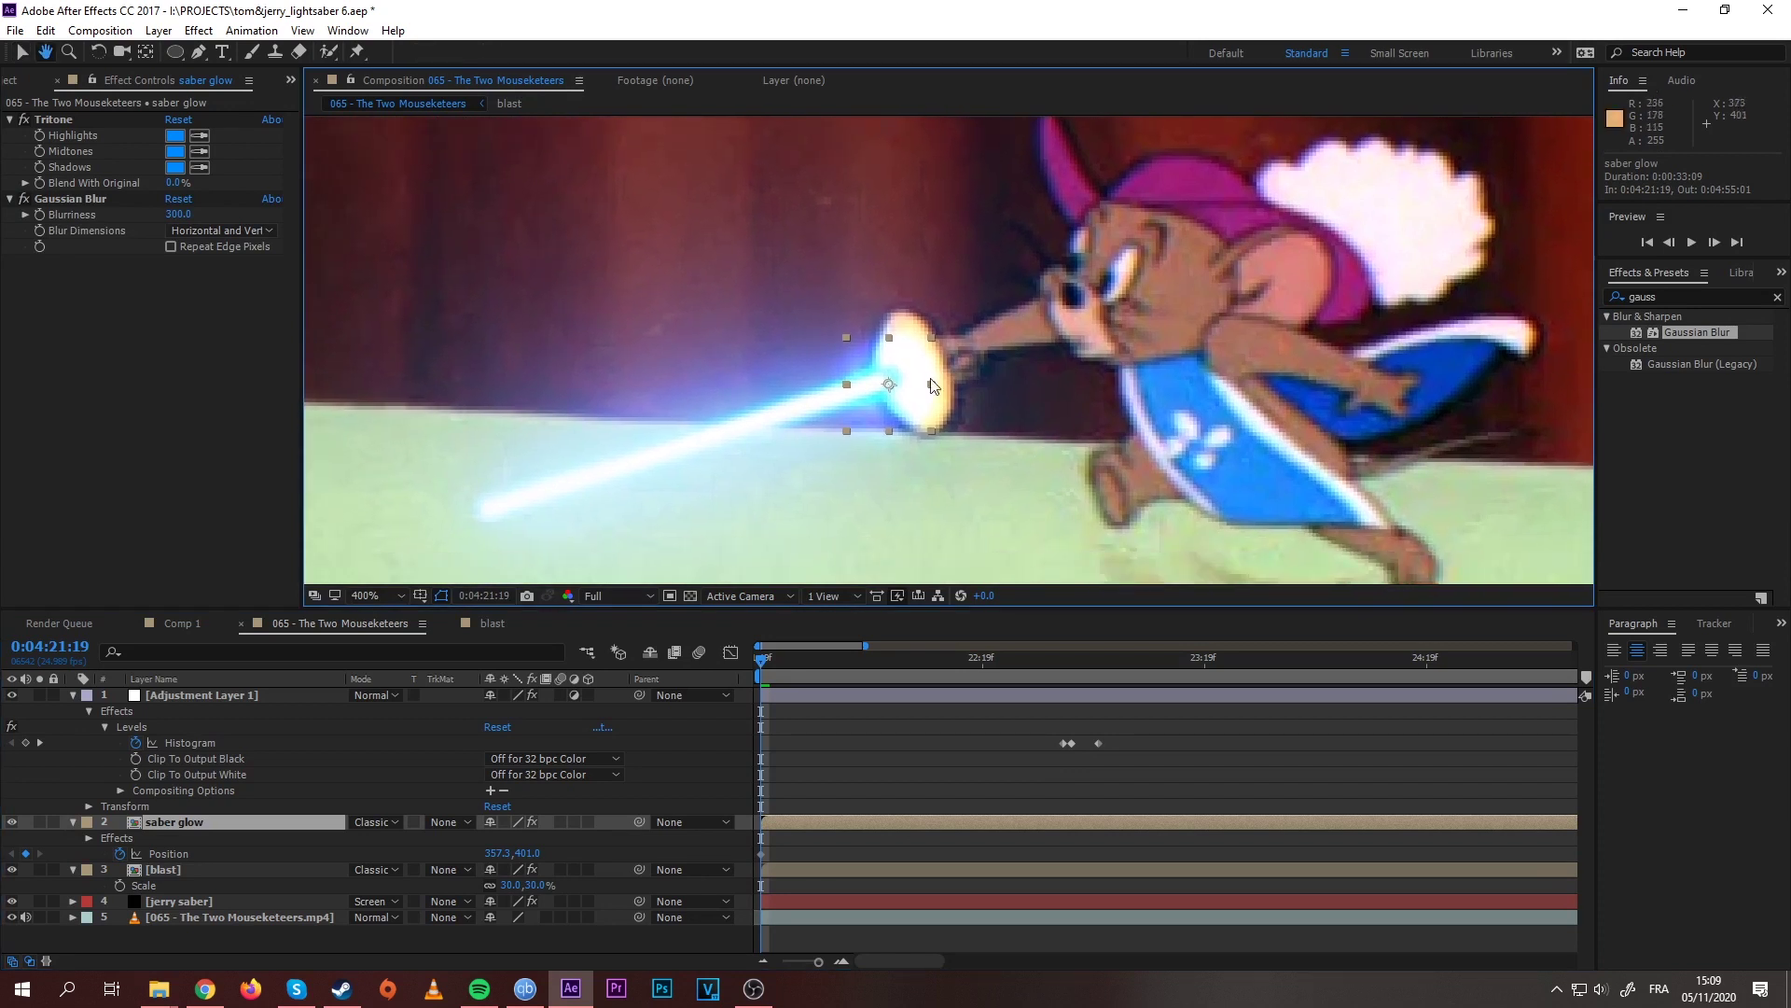
key("v")
left_click_drag(919, 412, 918, 405)
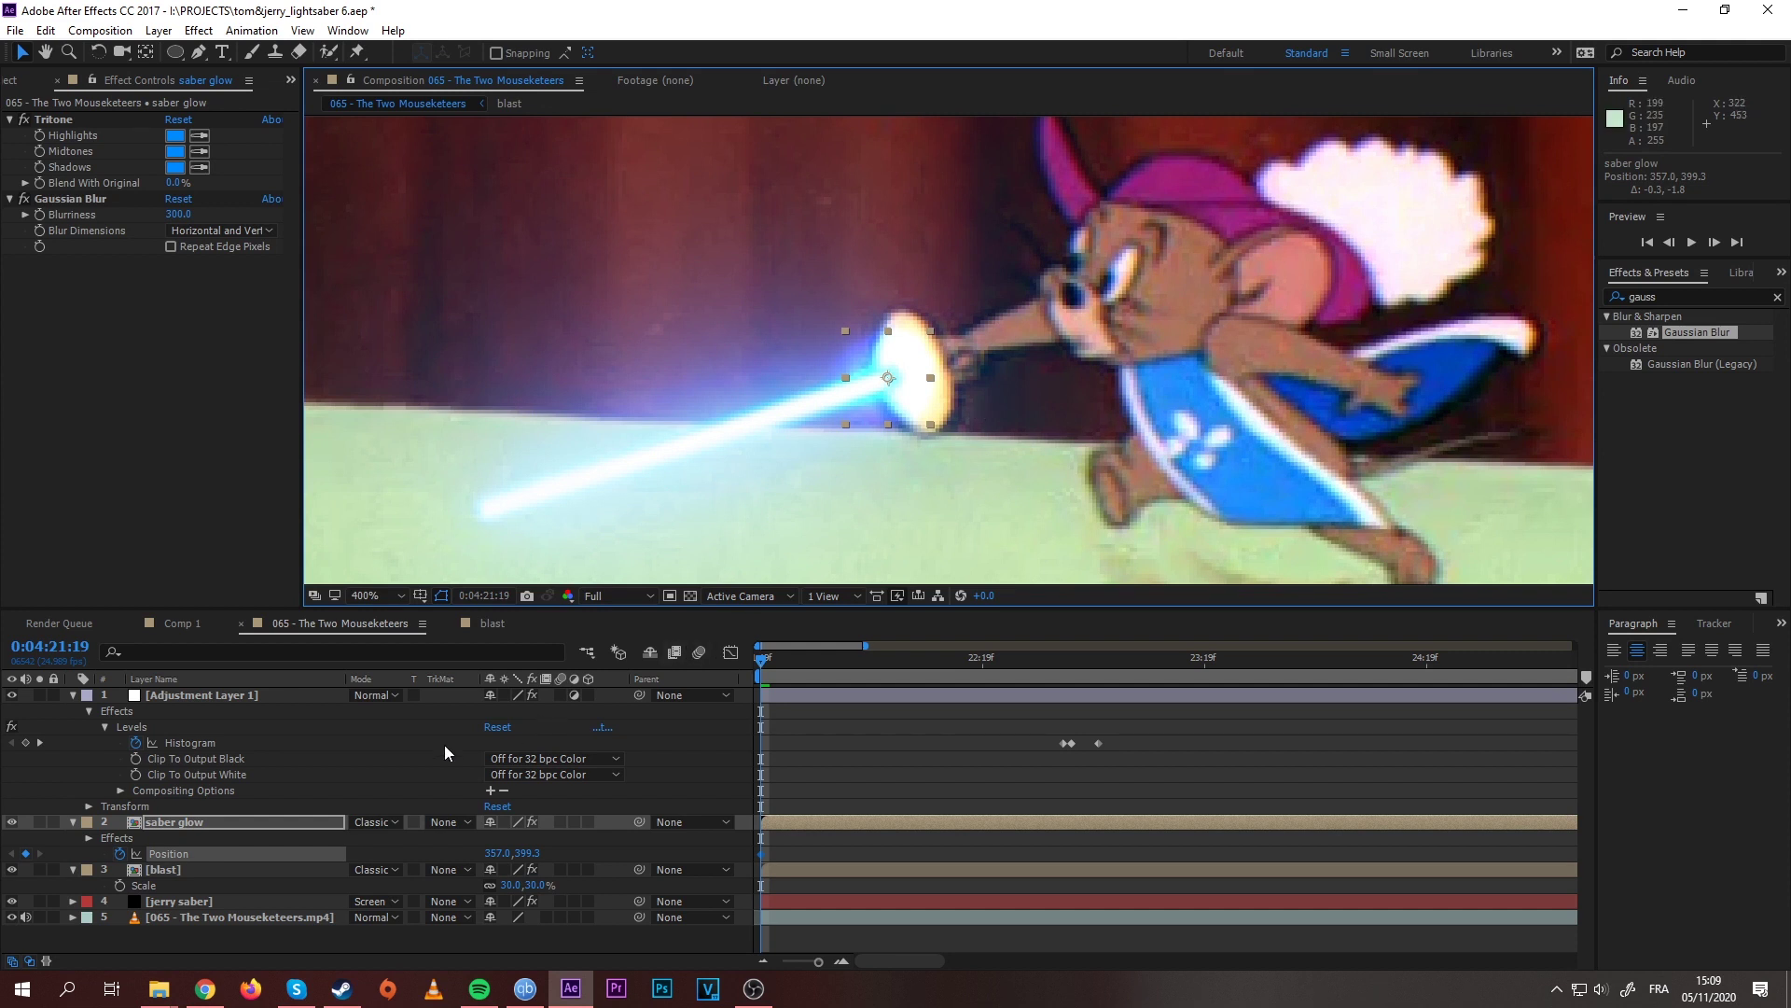
Step: Keyframe the saber glow layer's position frame by frame from 0:04:21:19 to 0:04:22:08, keeping it on the mouse's sword hilt
left_click(202, 823)
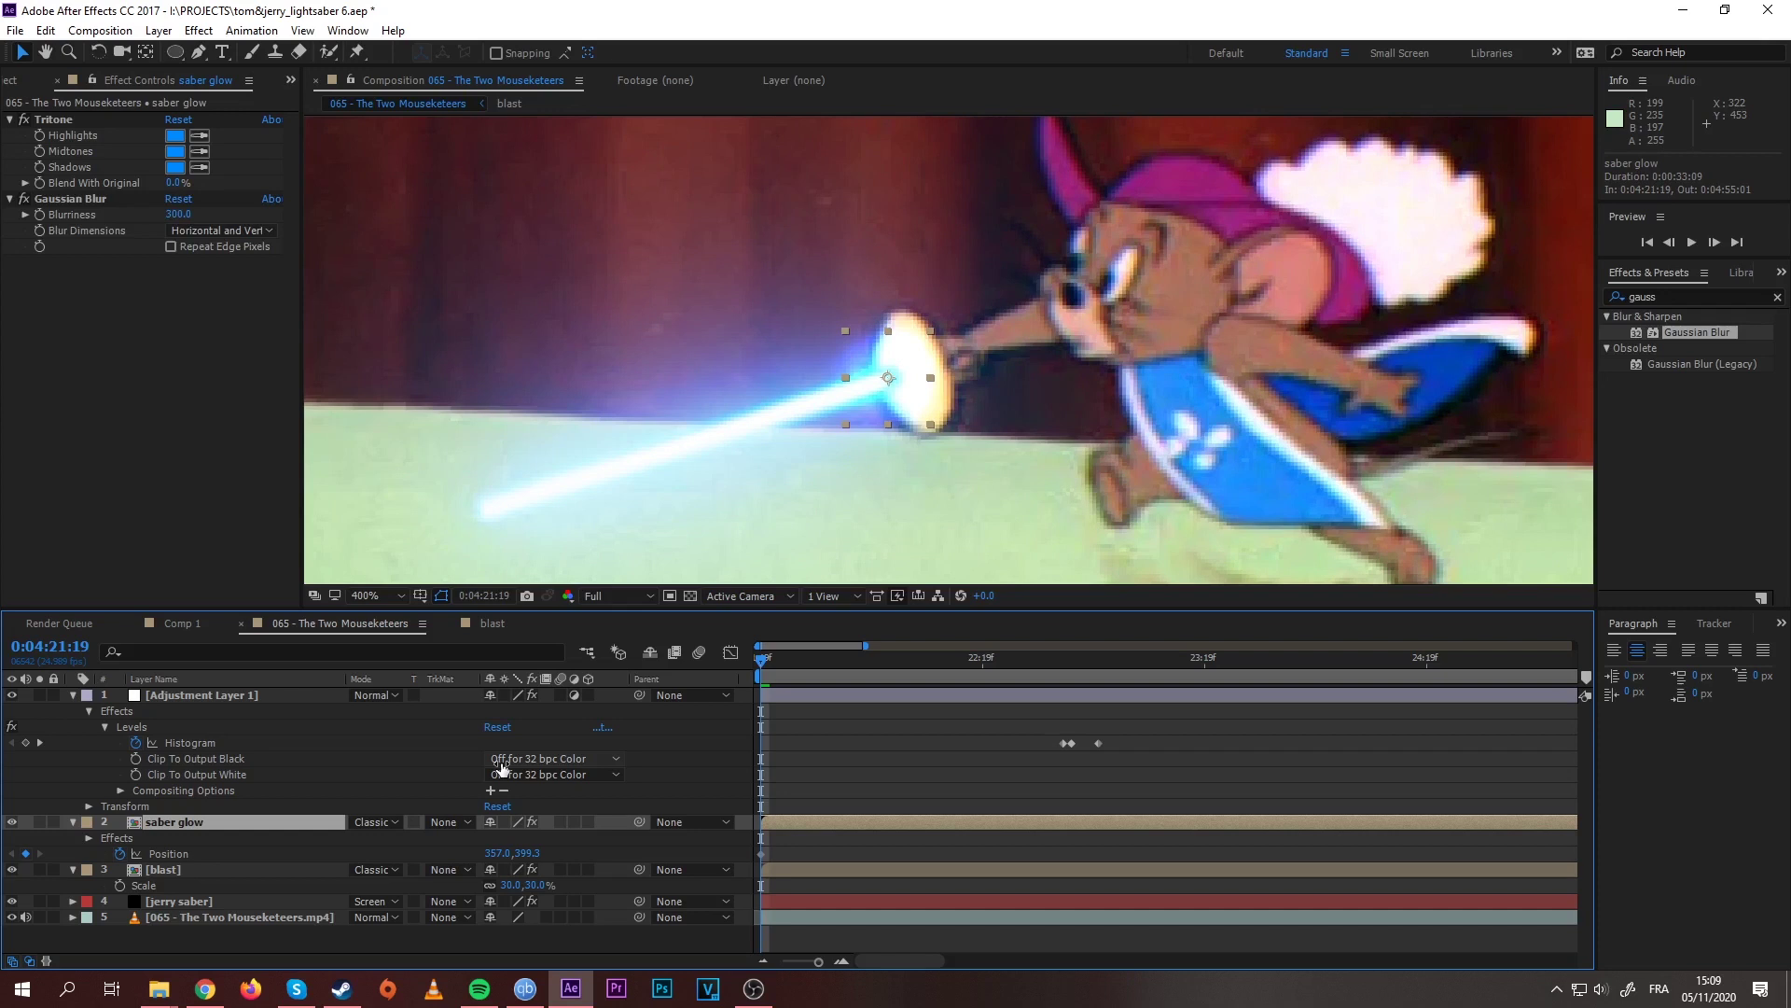
key("Page_Down")
left_click_drag(830, 399, 1260, 228)
key("Page_Down")
key("Page_Down")
key("Page_Down")
key("Page_Down")
key("Page_Down")
key("Page_Down")
key("Page_Down")
key("Page_Down")
key("Page_Down")
key("Page_Down")
key("Page_Down")
key("Page_Down")
key("Page_Down")
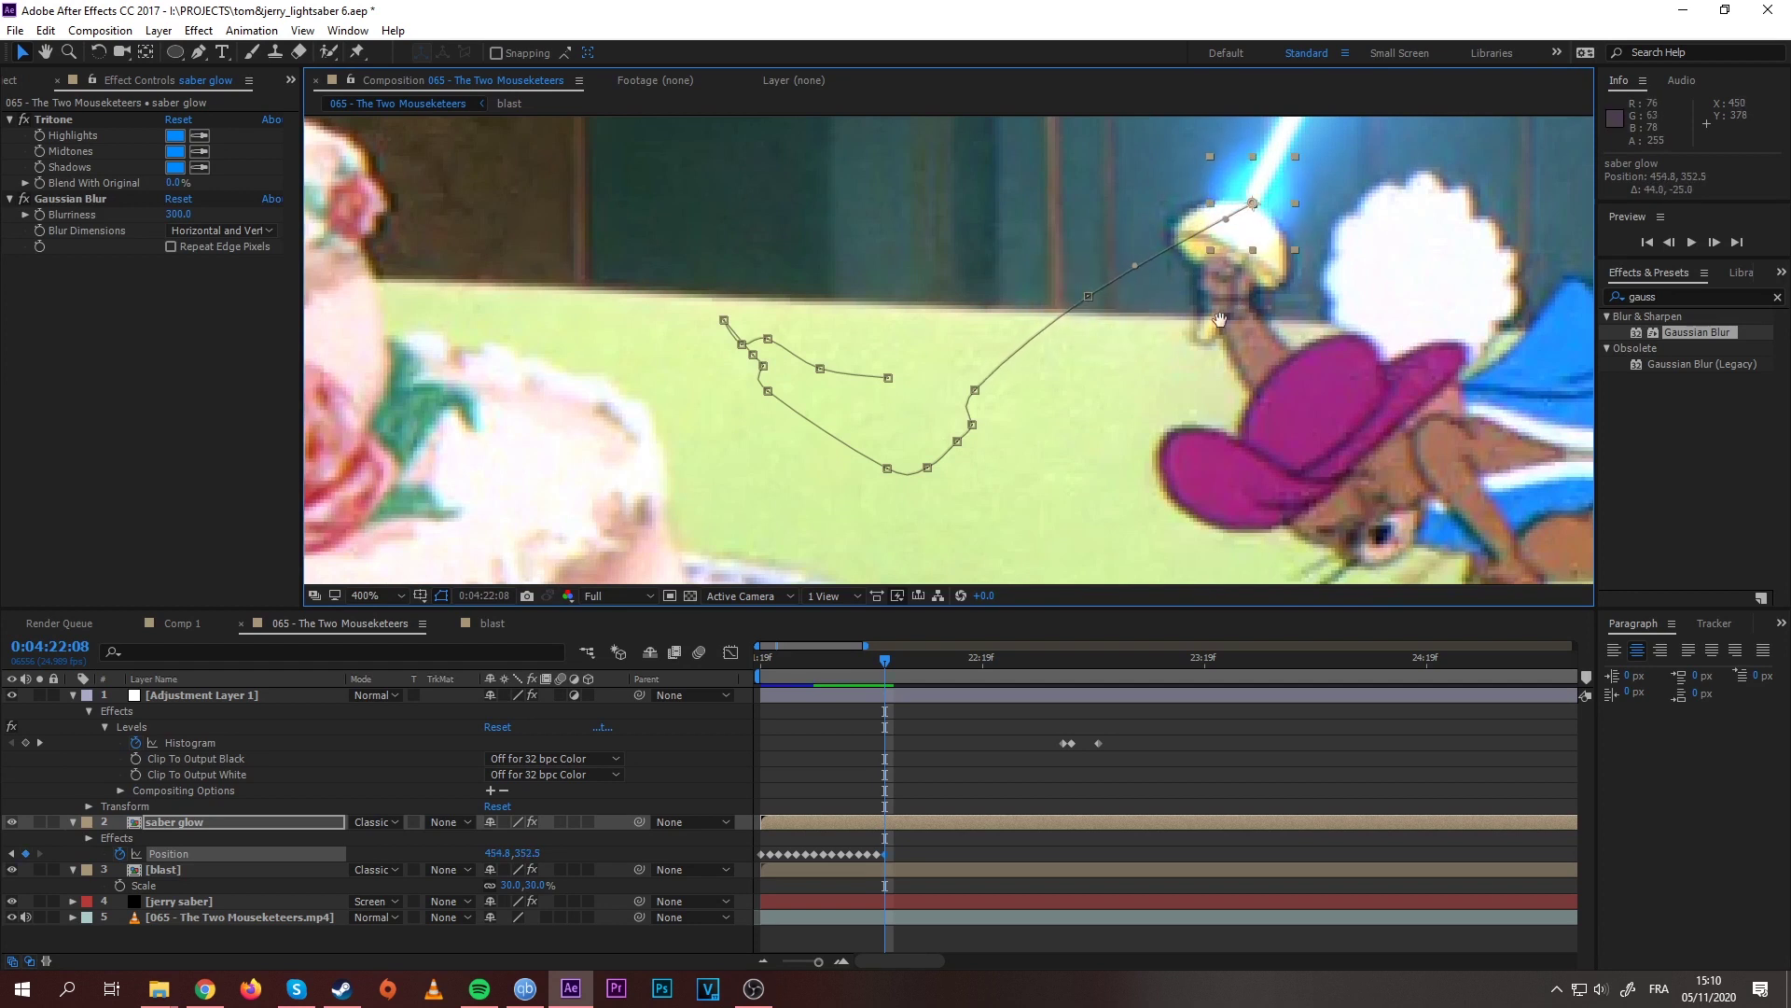
Step: Continue tracking saber glow to the hilt with a position keyframe on each frame from 0:04:22:09 to 0:04:22:16
left_click_drag(1219, 320, 1066, 458)
key("Page_Down")
left_click_drag(1096, 382, 1182, 261)
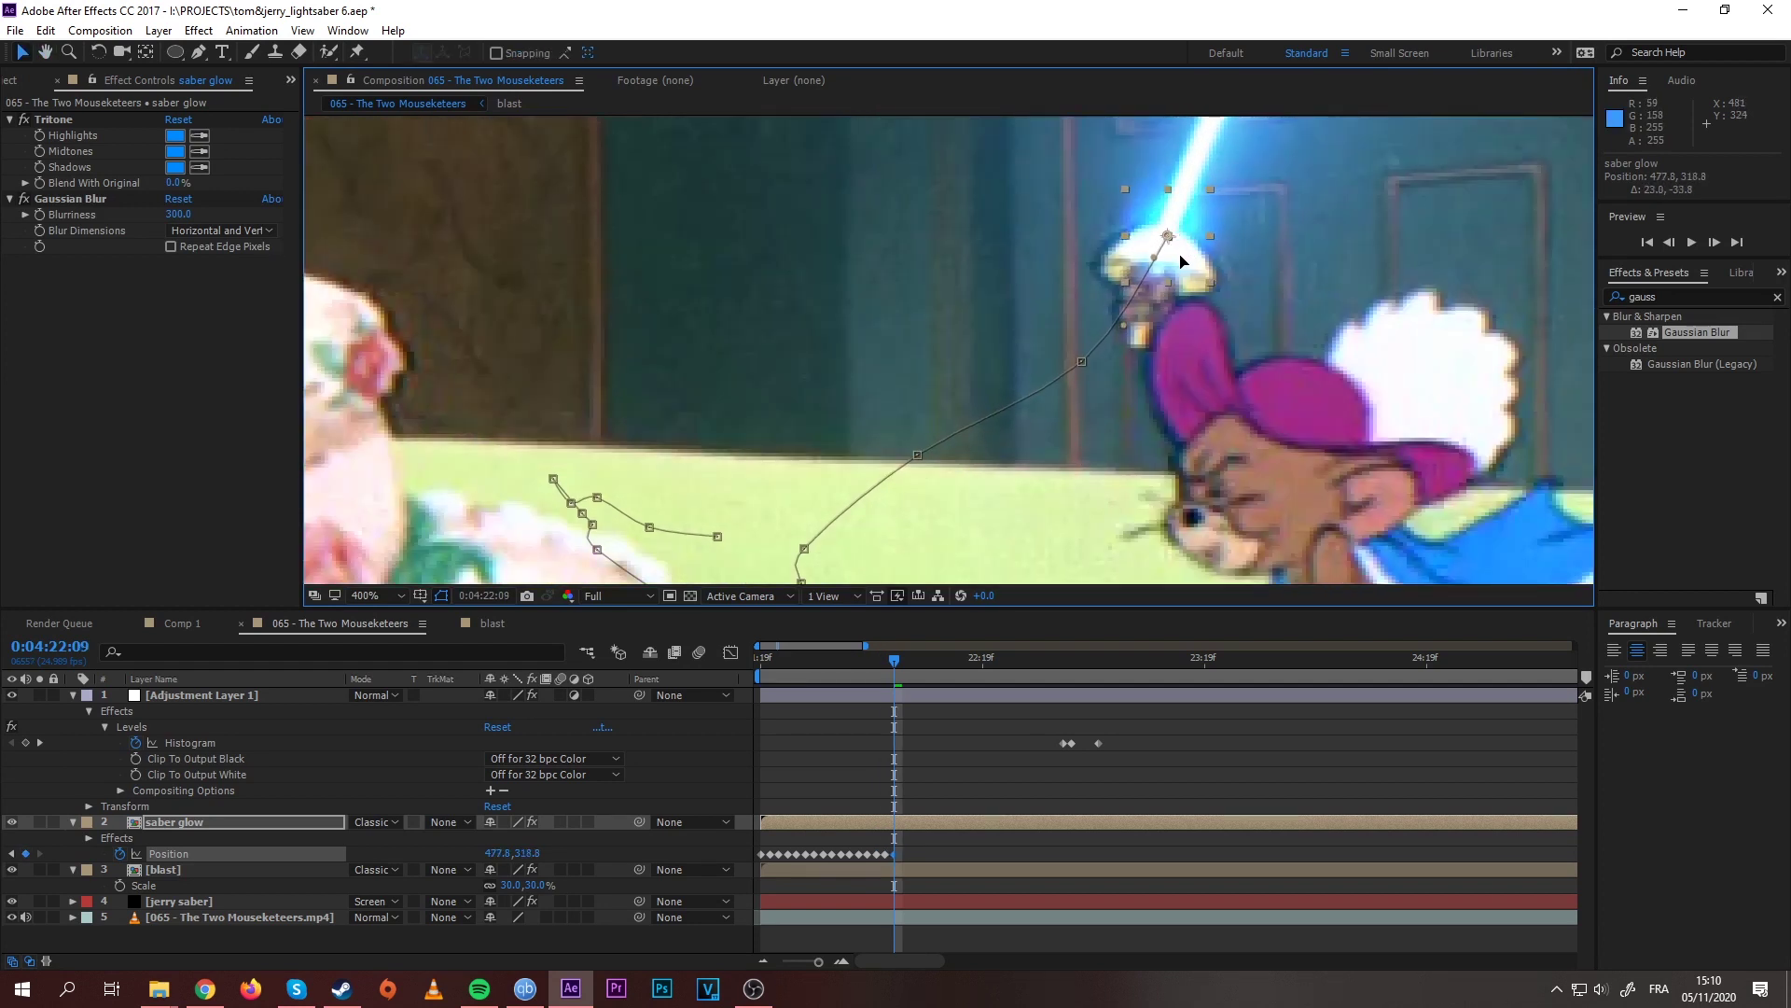
key("Page_Down")
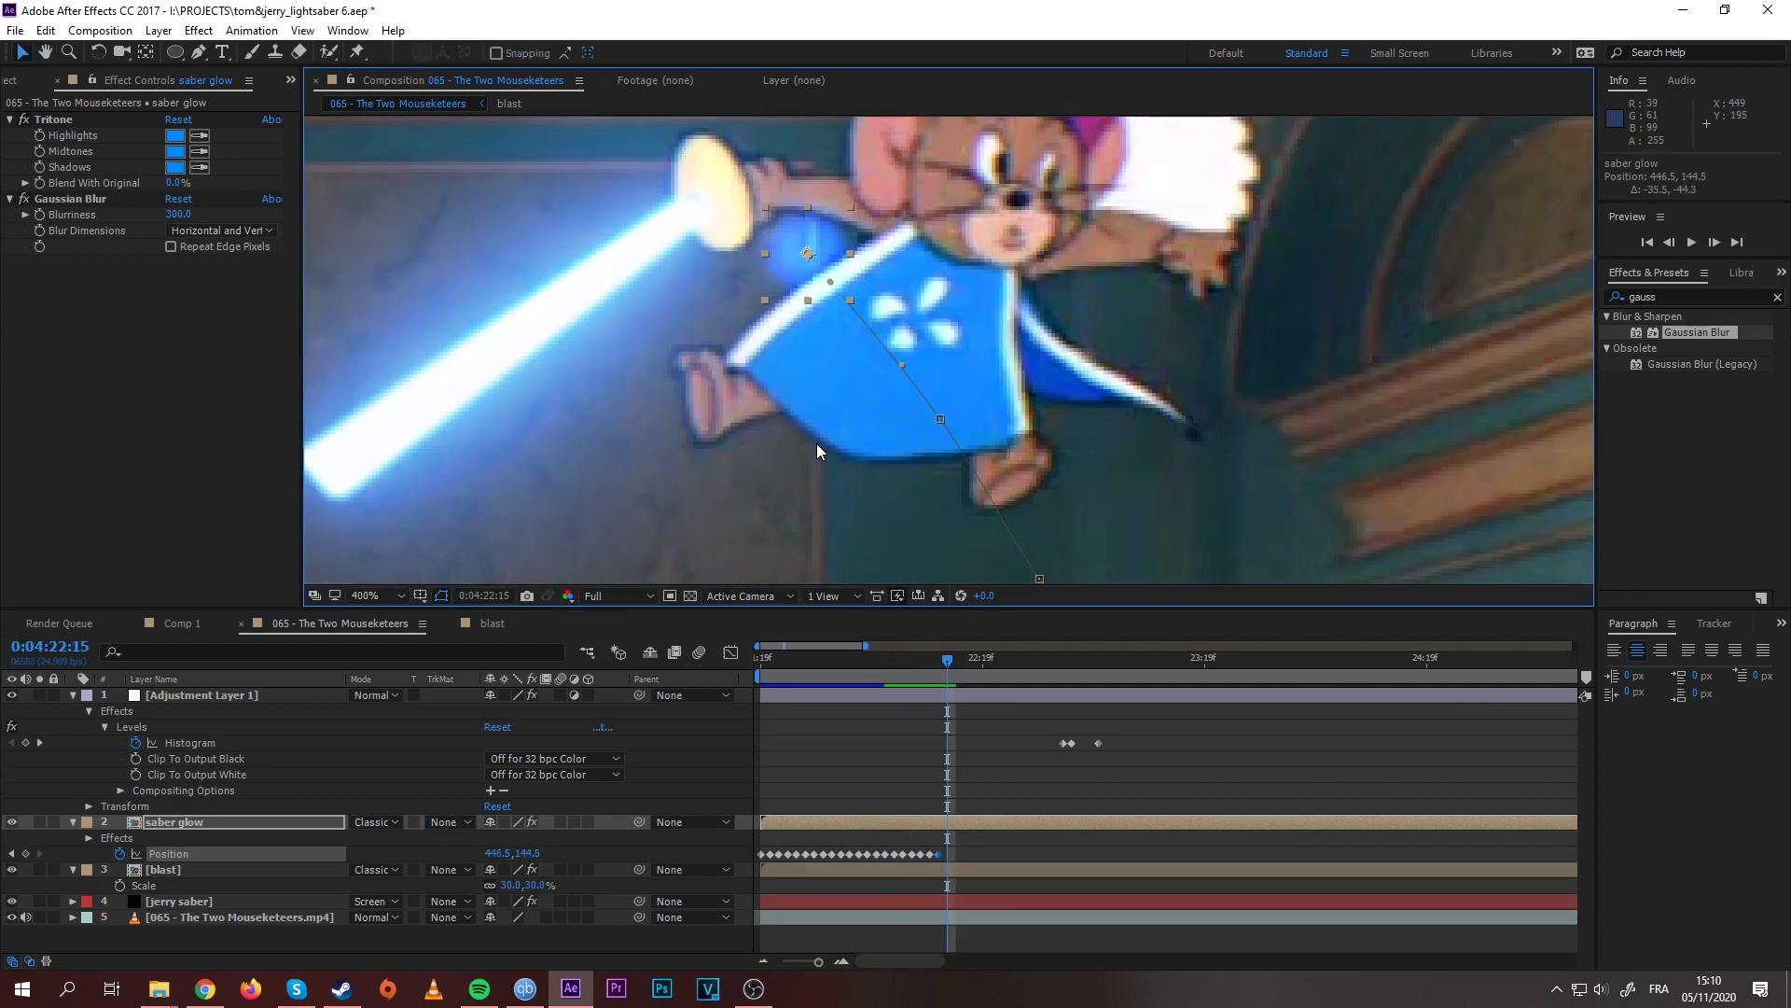
key("Page_Down")
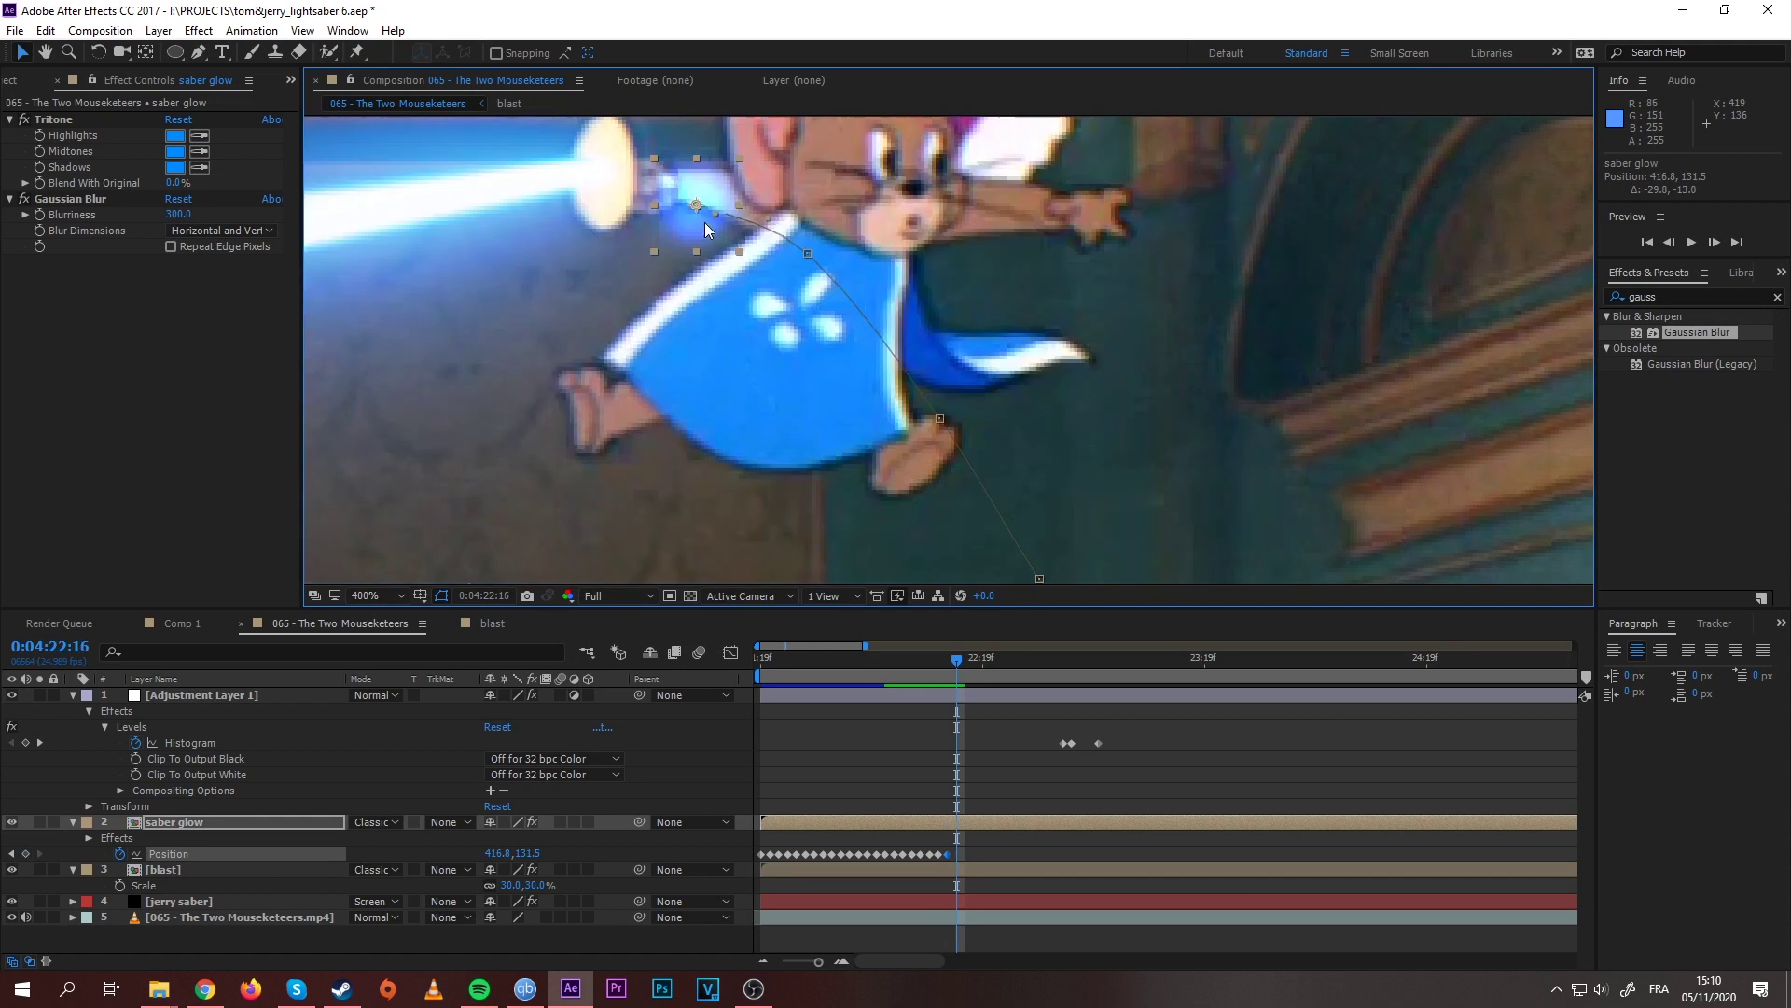
Step: Keyframe saber glow onto the hilt frame by frame through the sword clash, from 0:04:22:16 to 0:04:23:15
key("Page_Down")
key("Page_Down")
key("Page_Down")
key("Page_Down")
key("Page_Down")
key("Page_Down")
key("Page_Down")
key("Page_Down")
key("Page_Down")
key("Page_Down")
left_click_drag(1024, 255, 1062, 386)
key("Page_Down")
key("Page_Down")
key("Page_Down")
key("Page_Down")
key("Page_Down")
key("Page_Down")
key("Page_Down")
key("Page_Down")
key("Page_Down")
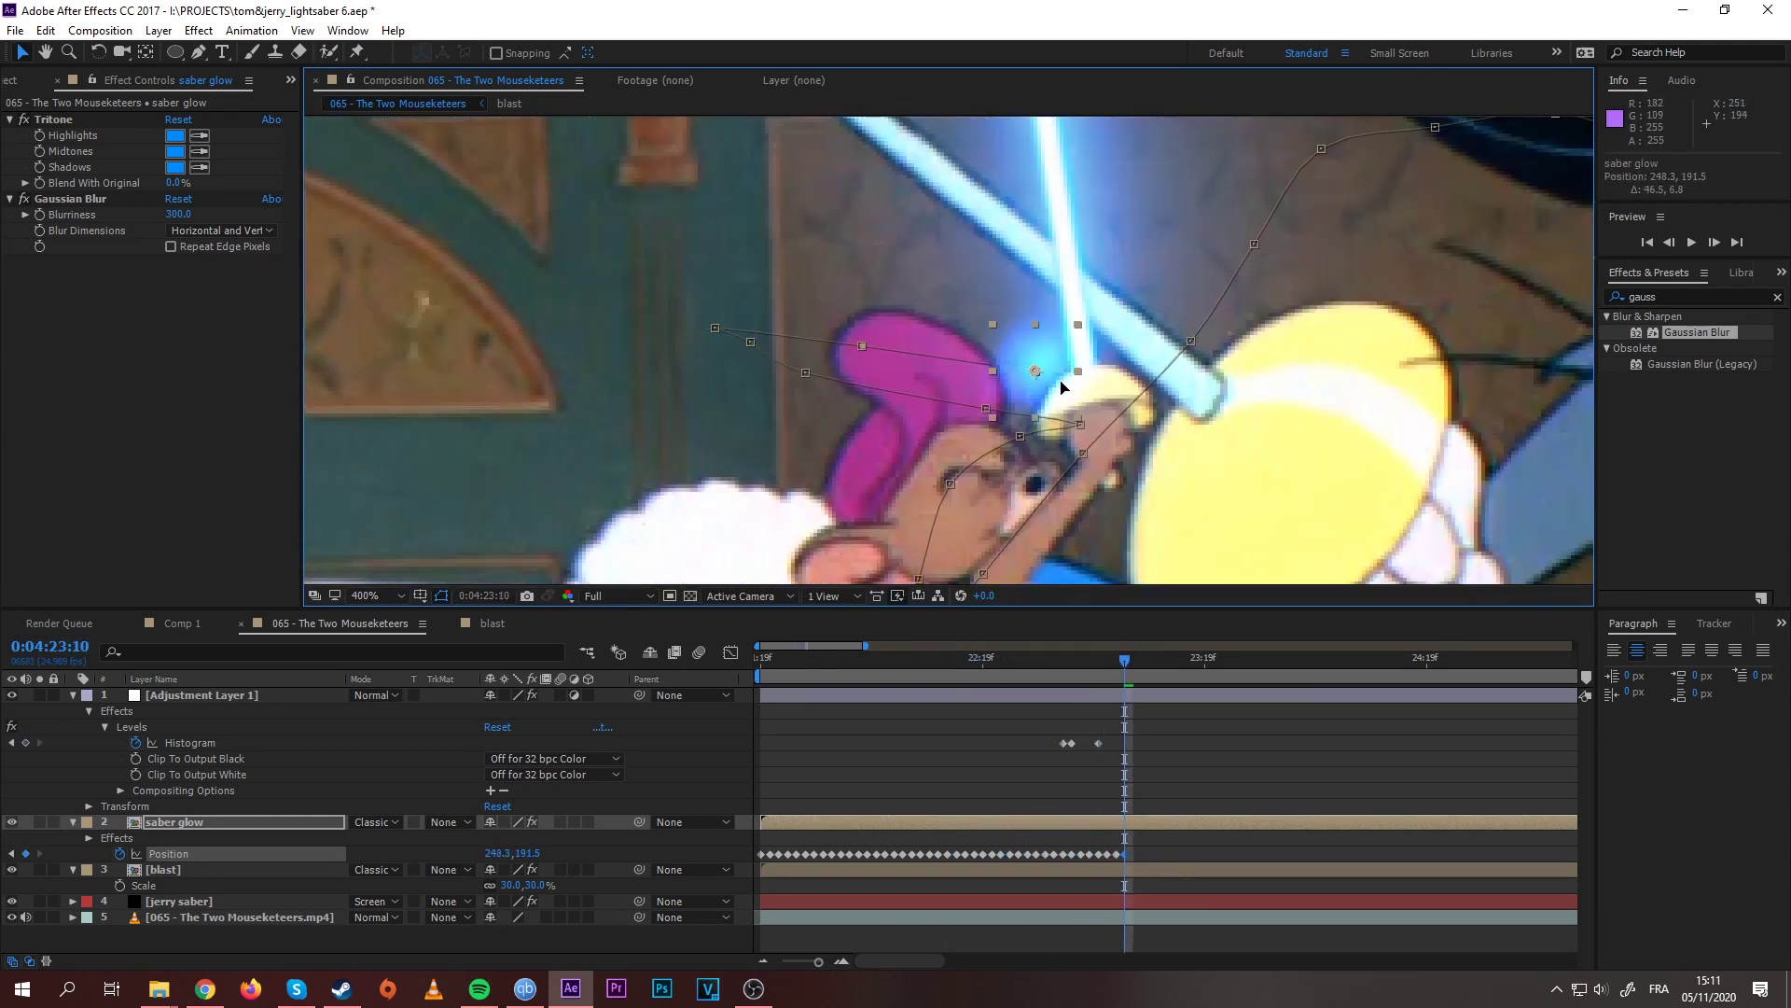
key("Page_Down")
key("Page_Down")
key("Page_Down")
key("Page_Down")
key("Page_Down")
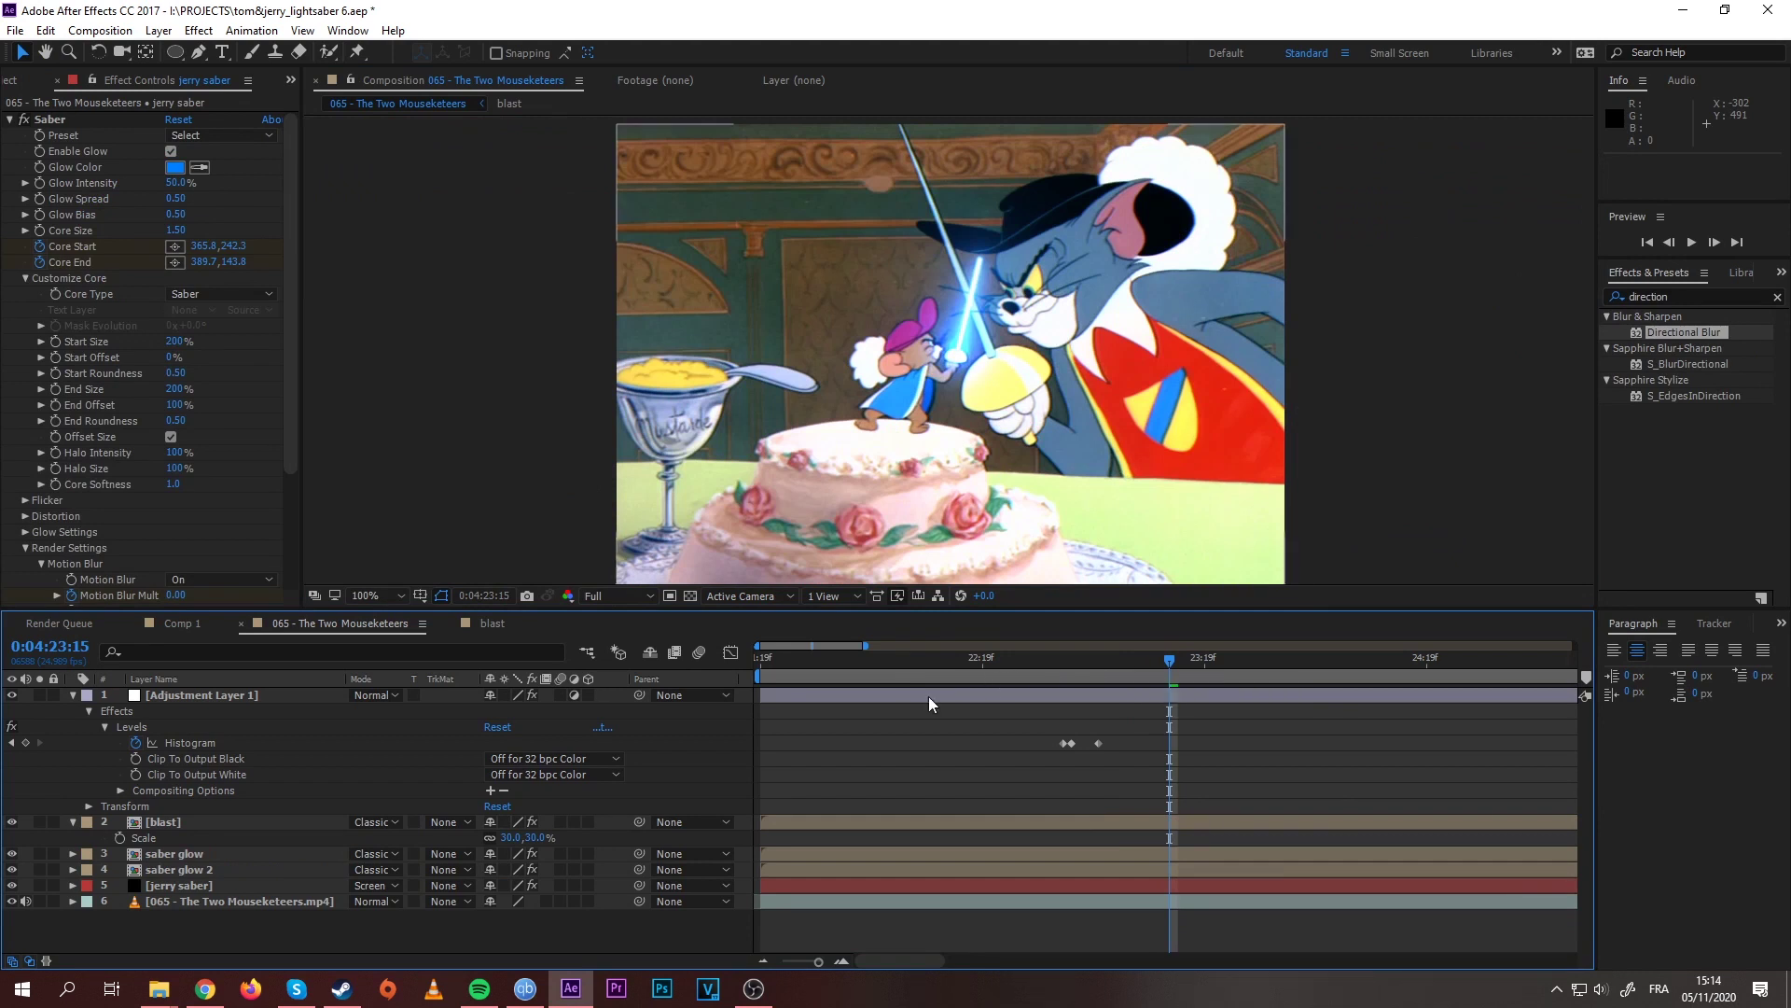
Step: Duplicate the jerry saber layer and apply Directional Blur to the upper copy
left_click(159, 855)
left_click(184, 870)
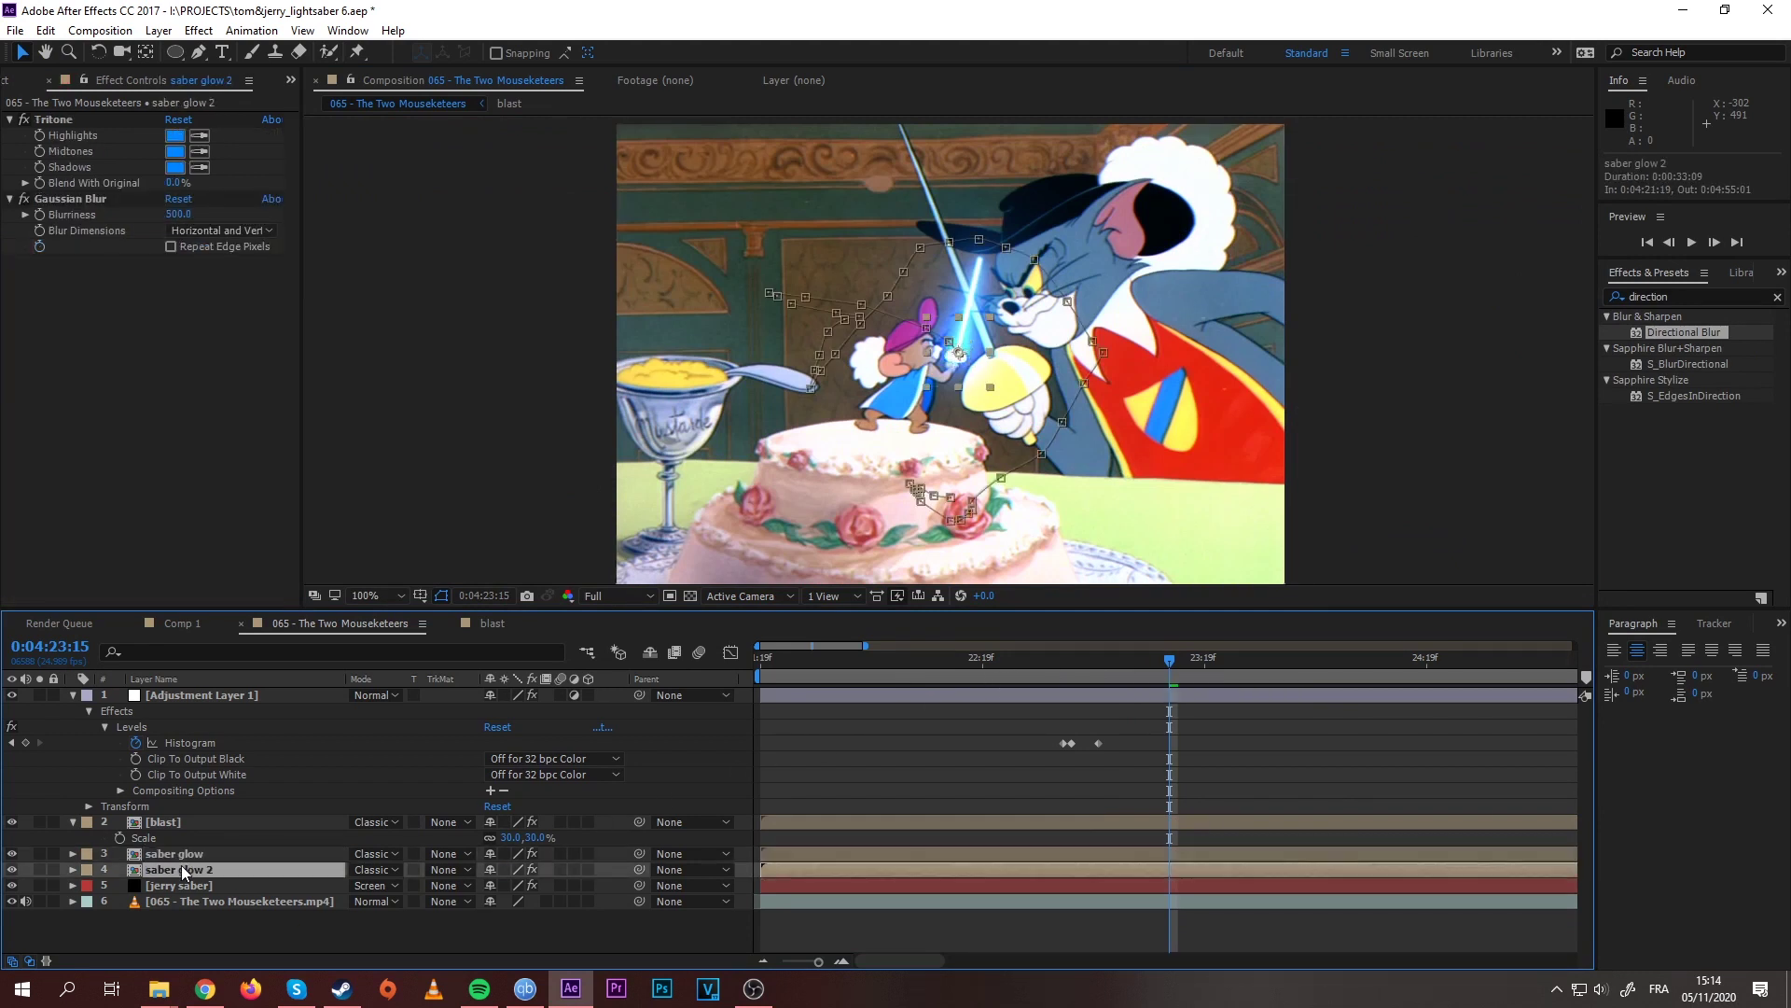
left_click(174, 926)
left_click(184, 856)
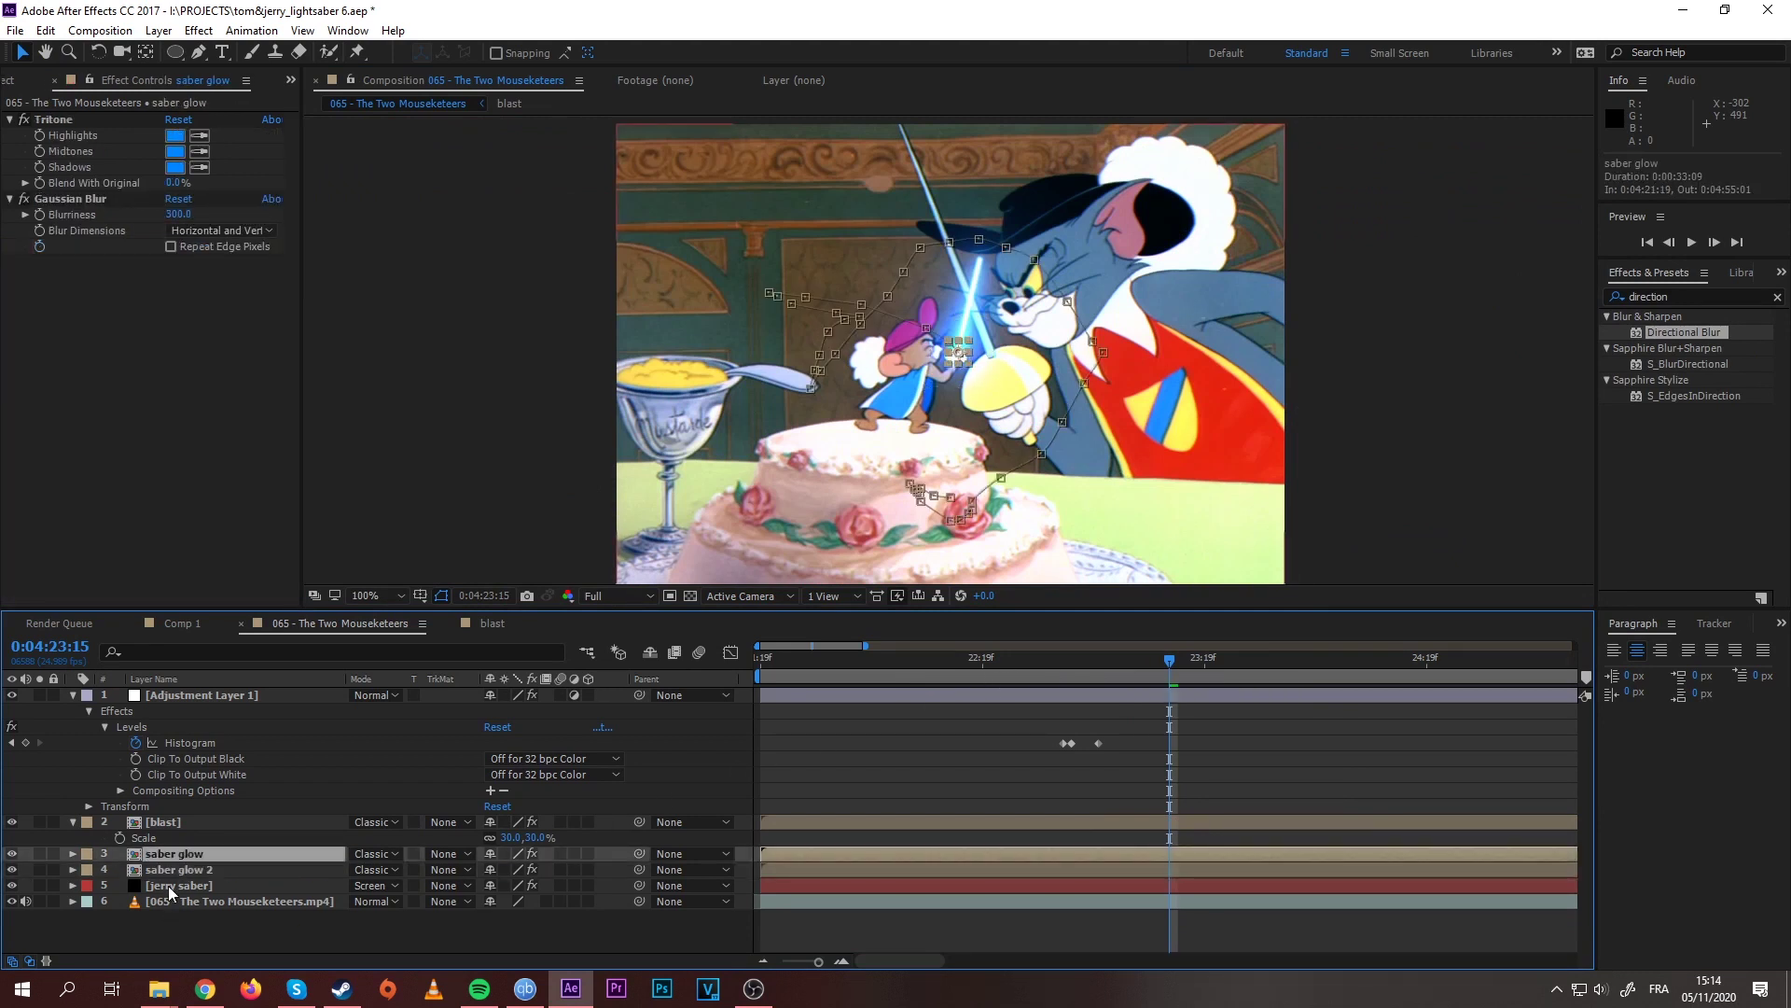
left_click(171, 886)
key("ctrl+d")
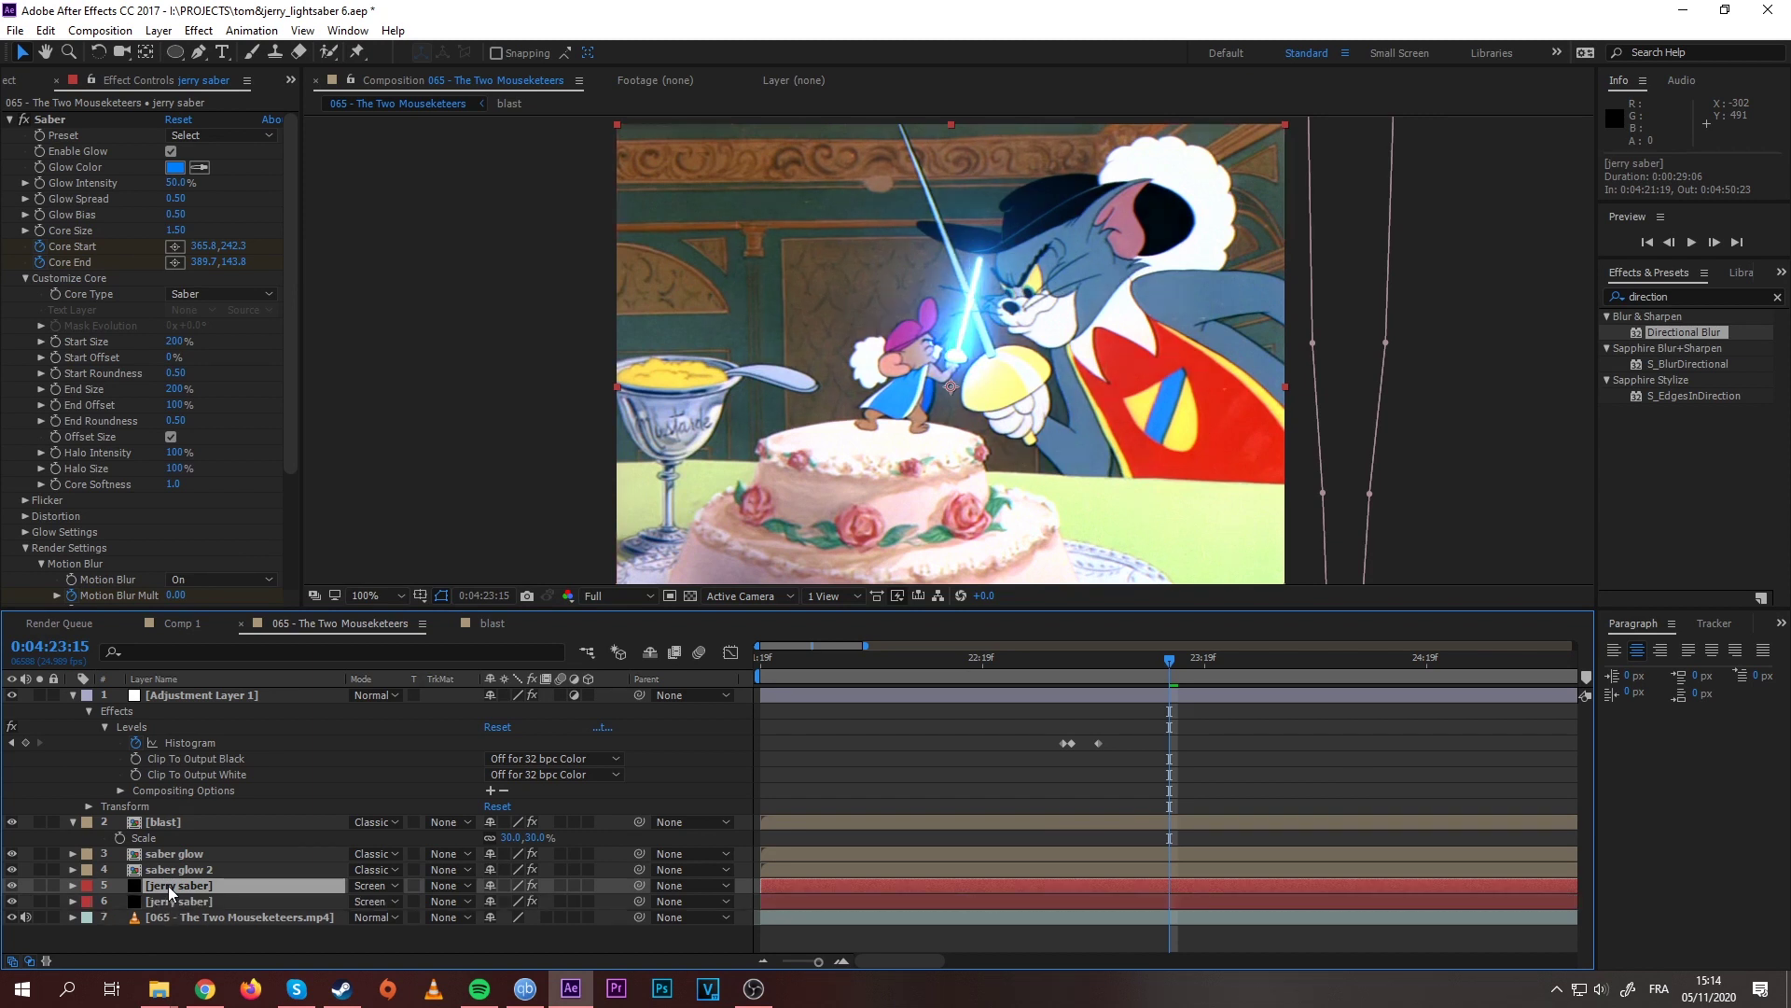
mouse_move(190, 891)
left_mouse_down()
mouse_move(207, 824)
mouse_move(207, 886)
left_mouse_up()
left_click_drag(1679, 333, 194, 888)
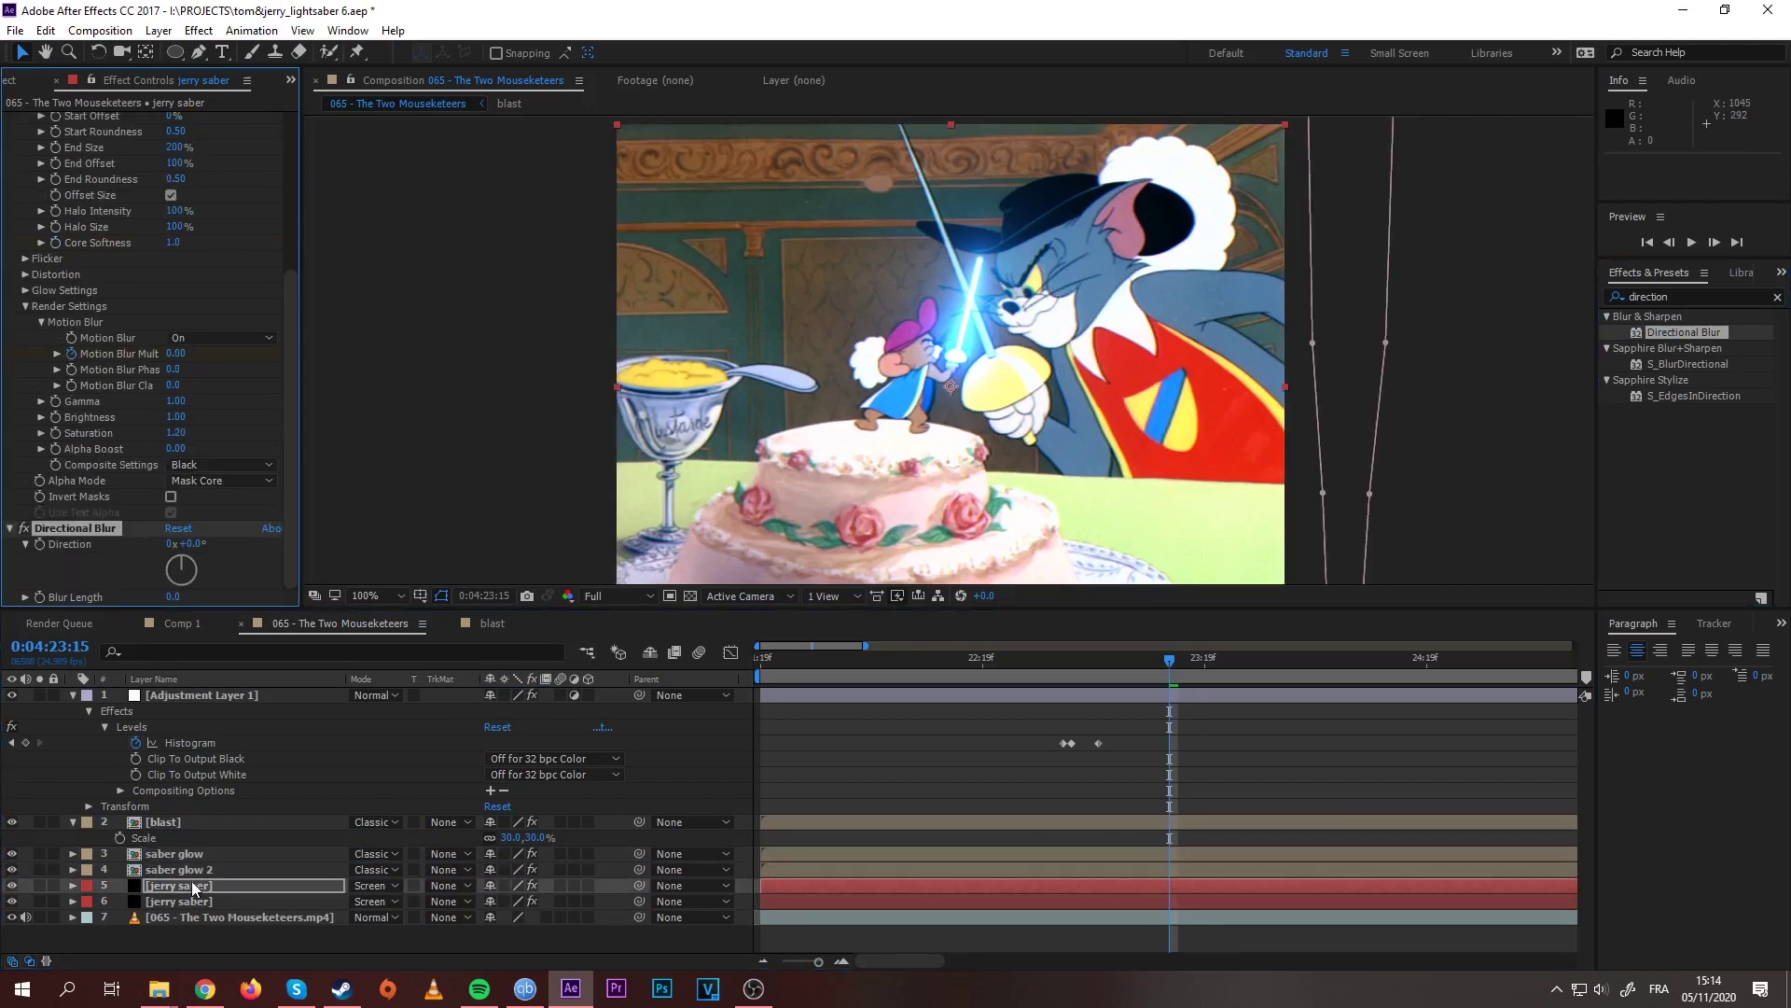
Step: Set the Directional Blur on the upper jerry saber copy to a Direction of 90° and a Blur Length of 200
left_click(198, 544)
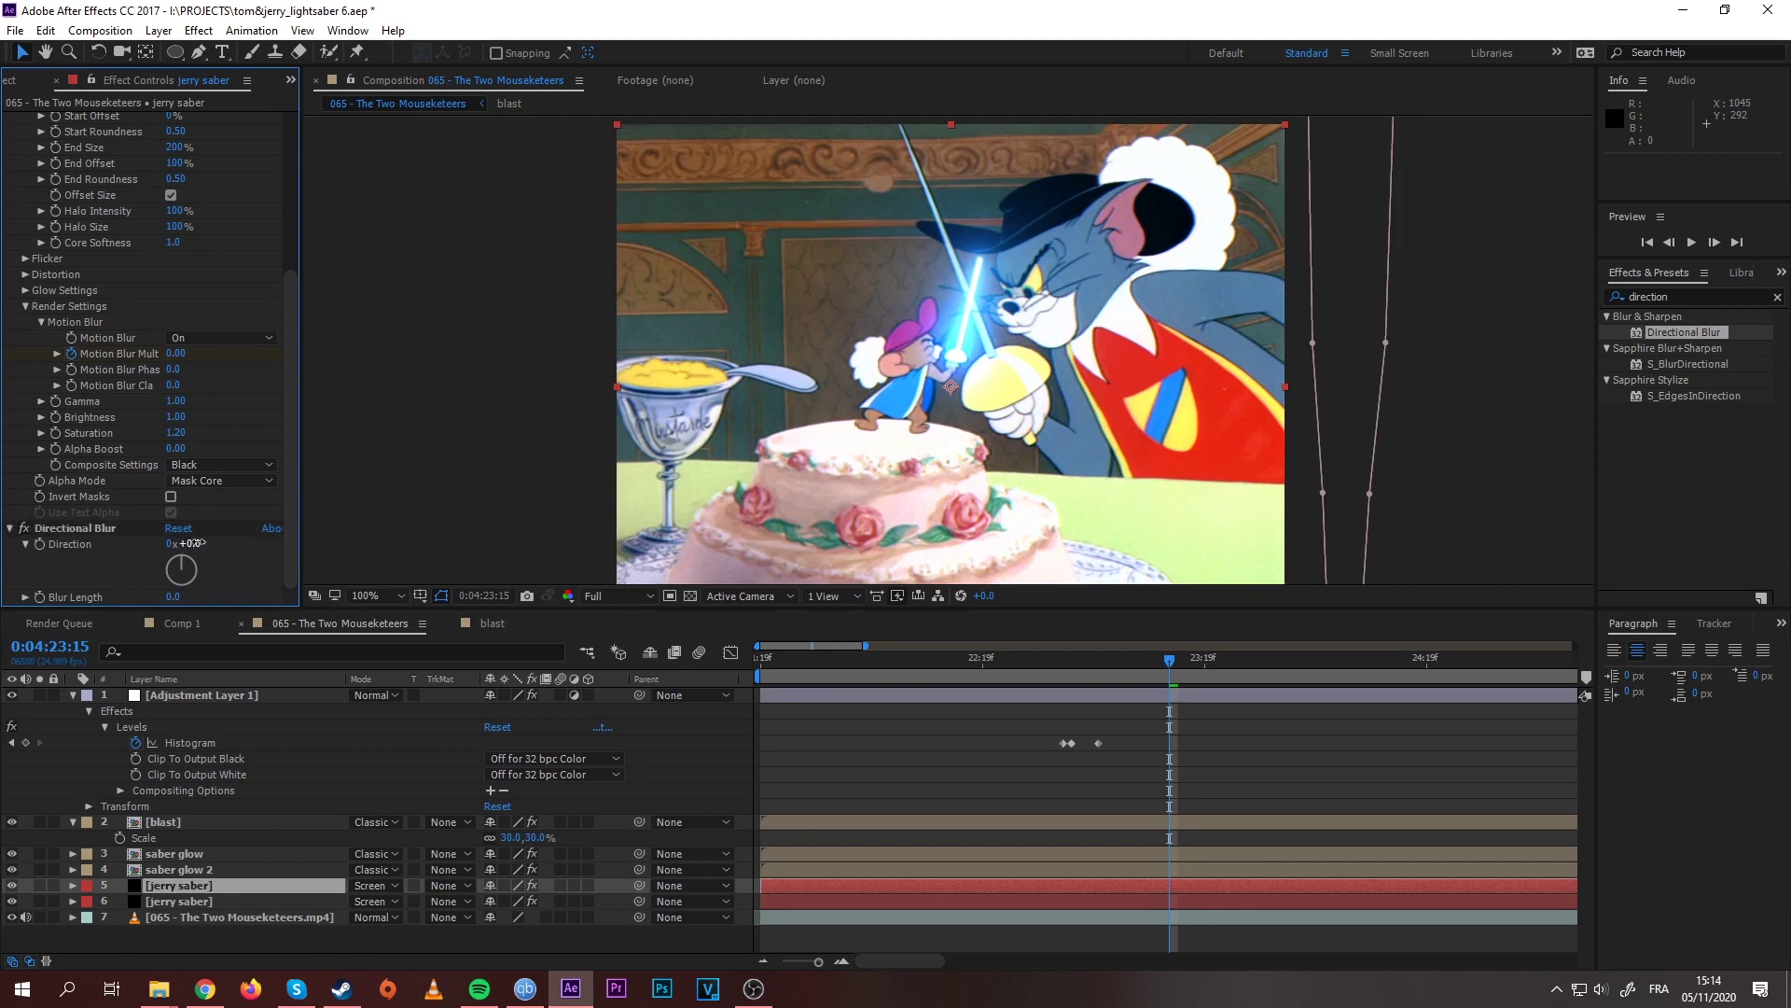
key("Return")
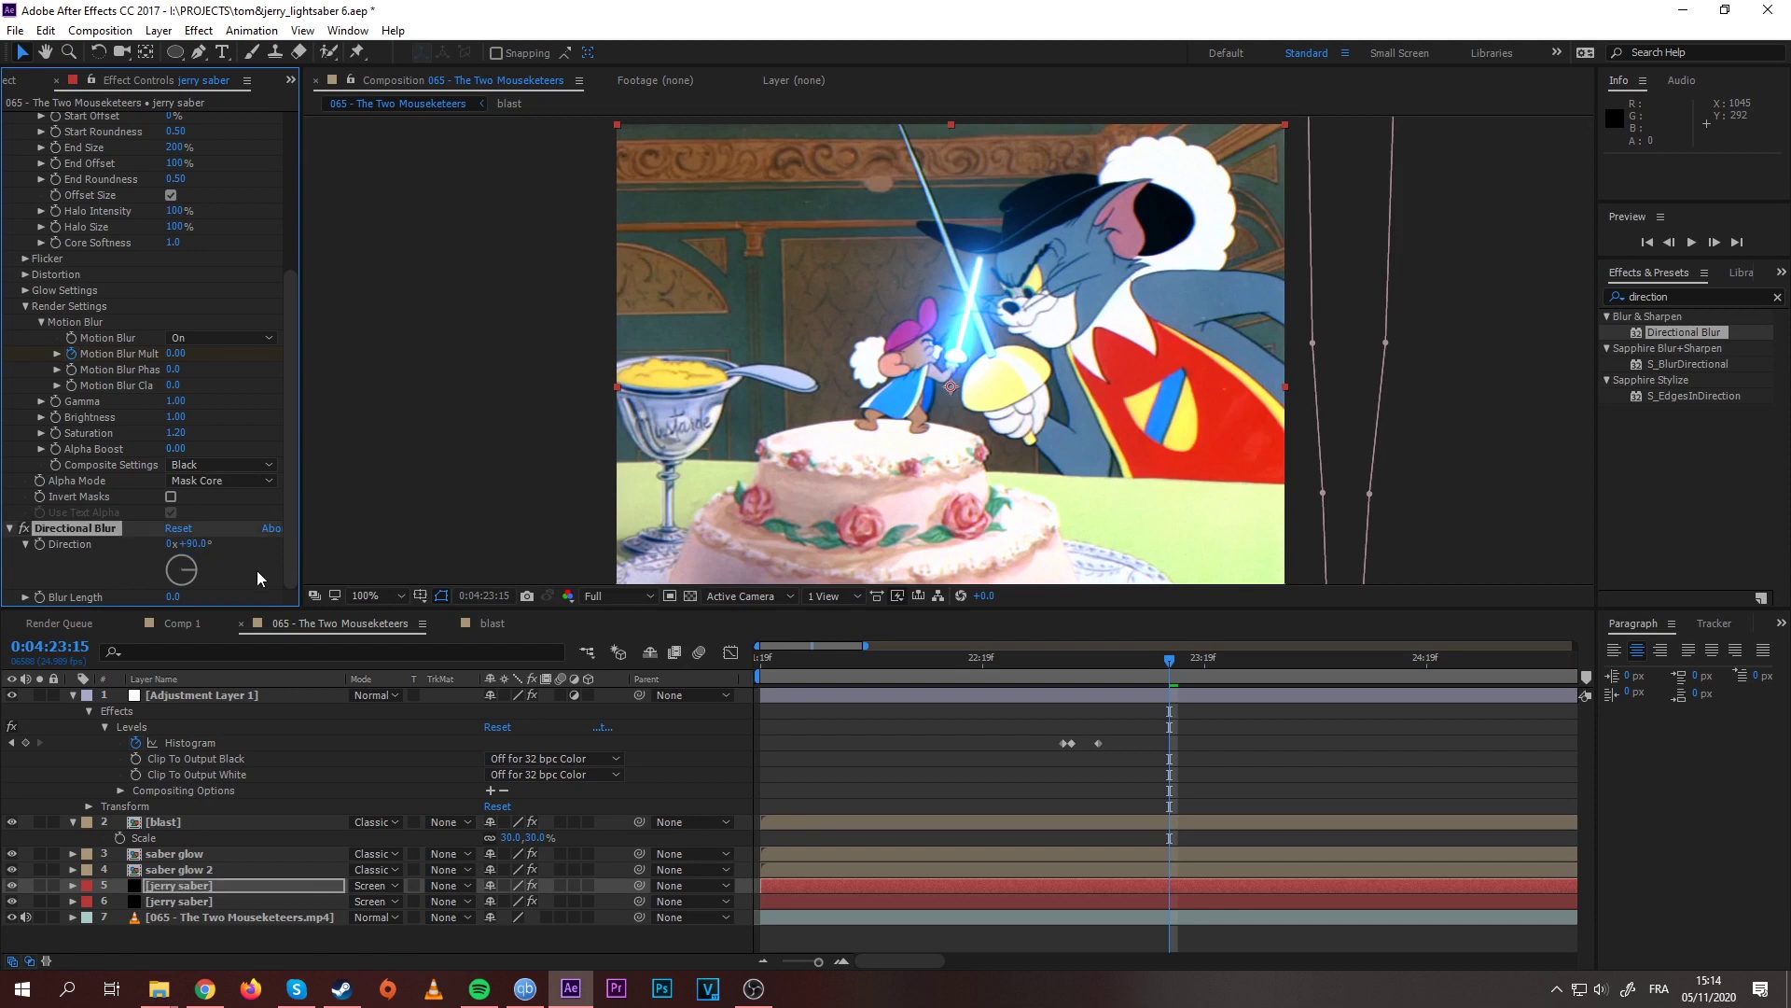
left_click_drag(327, 591, 1336, 594)
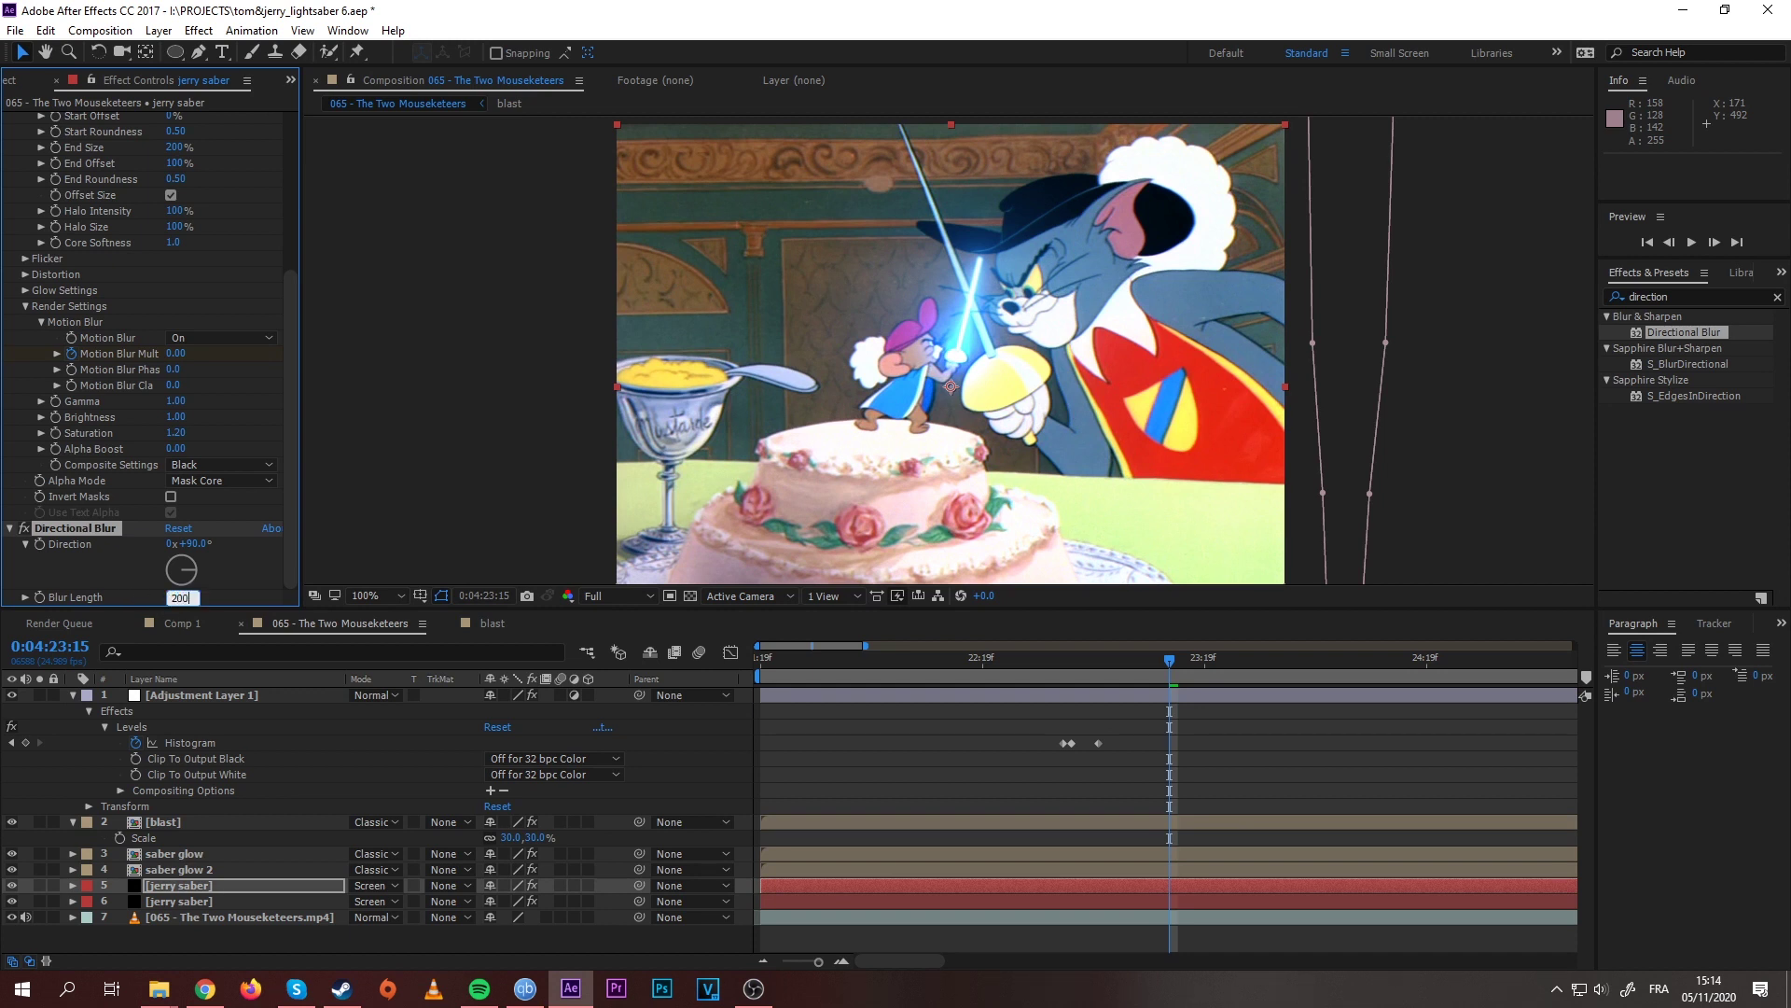
Step: Add Directional Blur with Direction 90° and Blur Length 200 to the saber glow layer
left_click(162, 828)
left_click(166, 849)
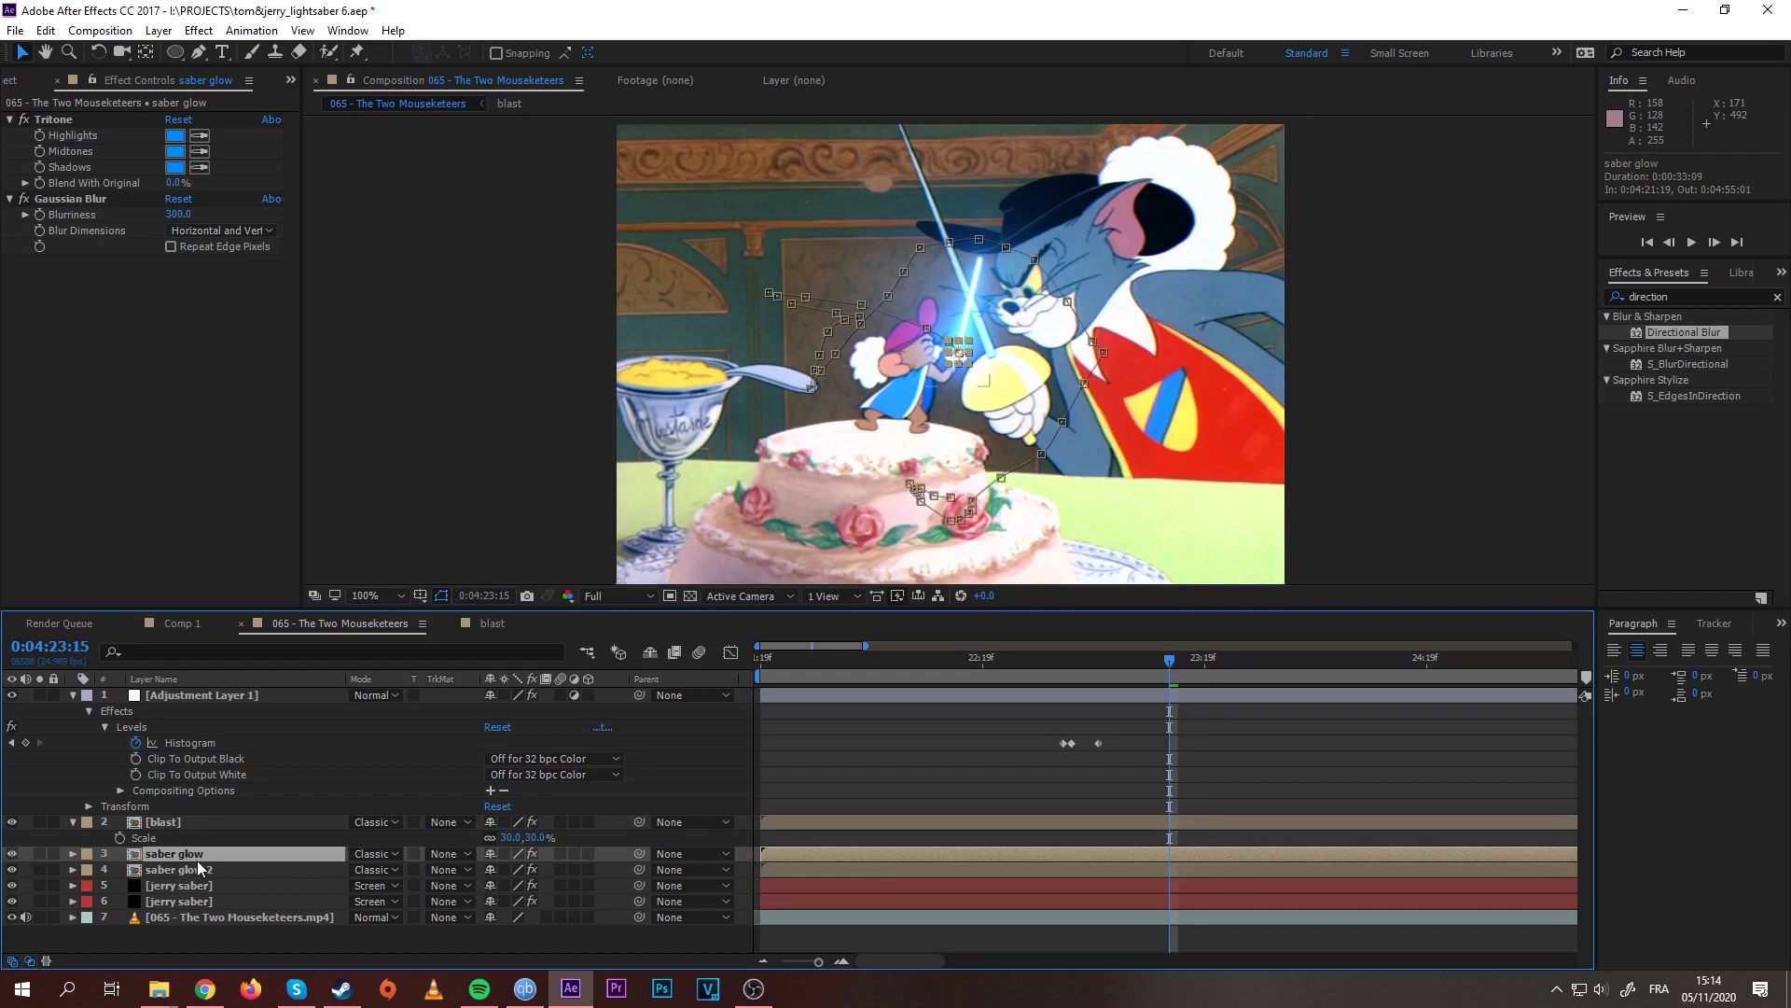
key("ctrl+alt+shift+e")
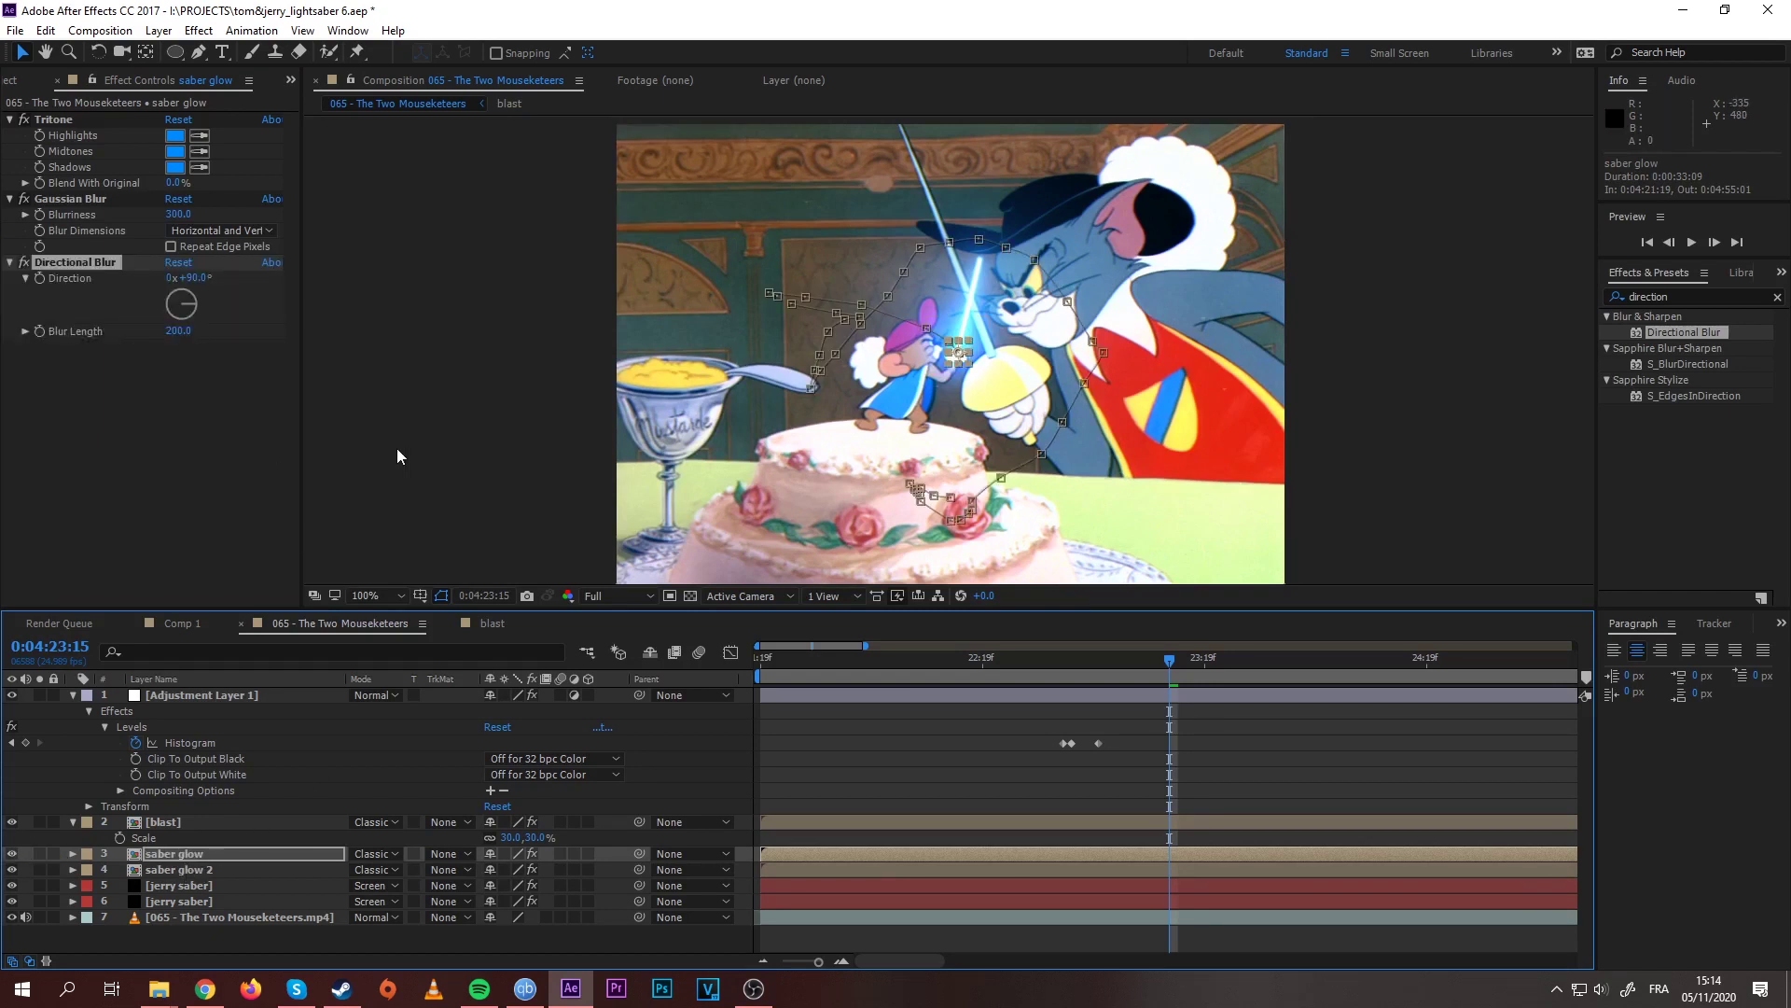
left_click(535, 425)
Step: Collapse the expanded Adjustment Layer 1 and blast properties and add a new adjustment layer to the composition
left_click(73, 695)
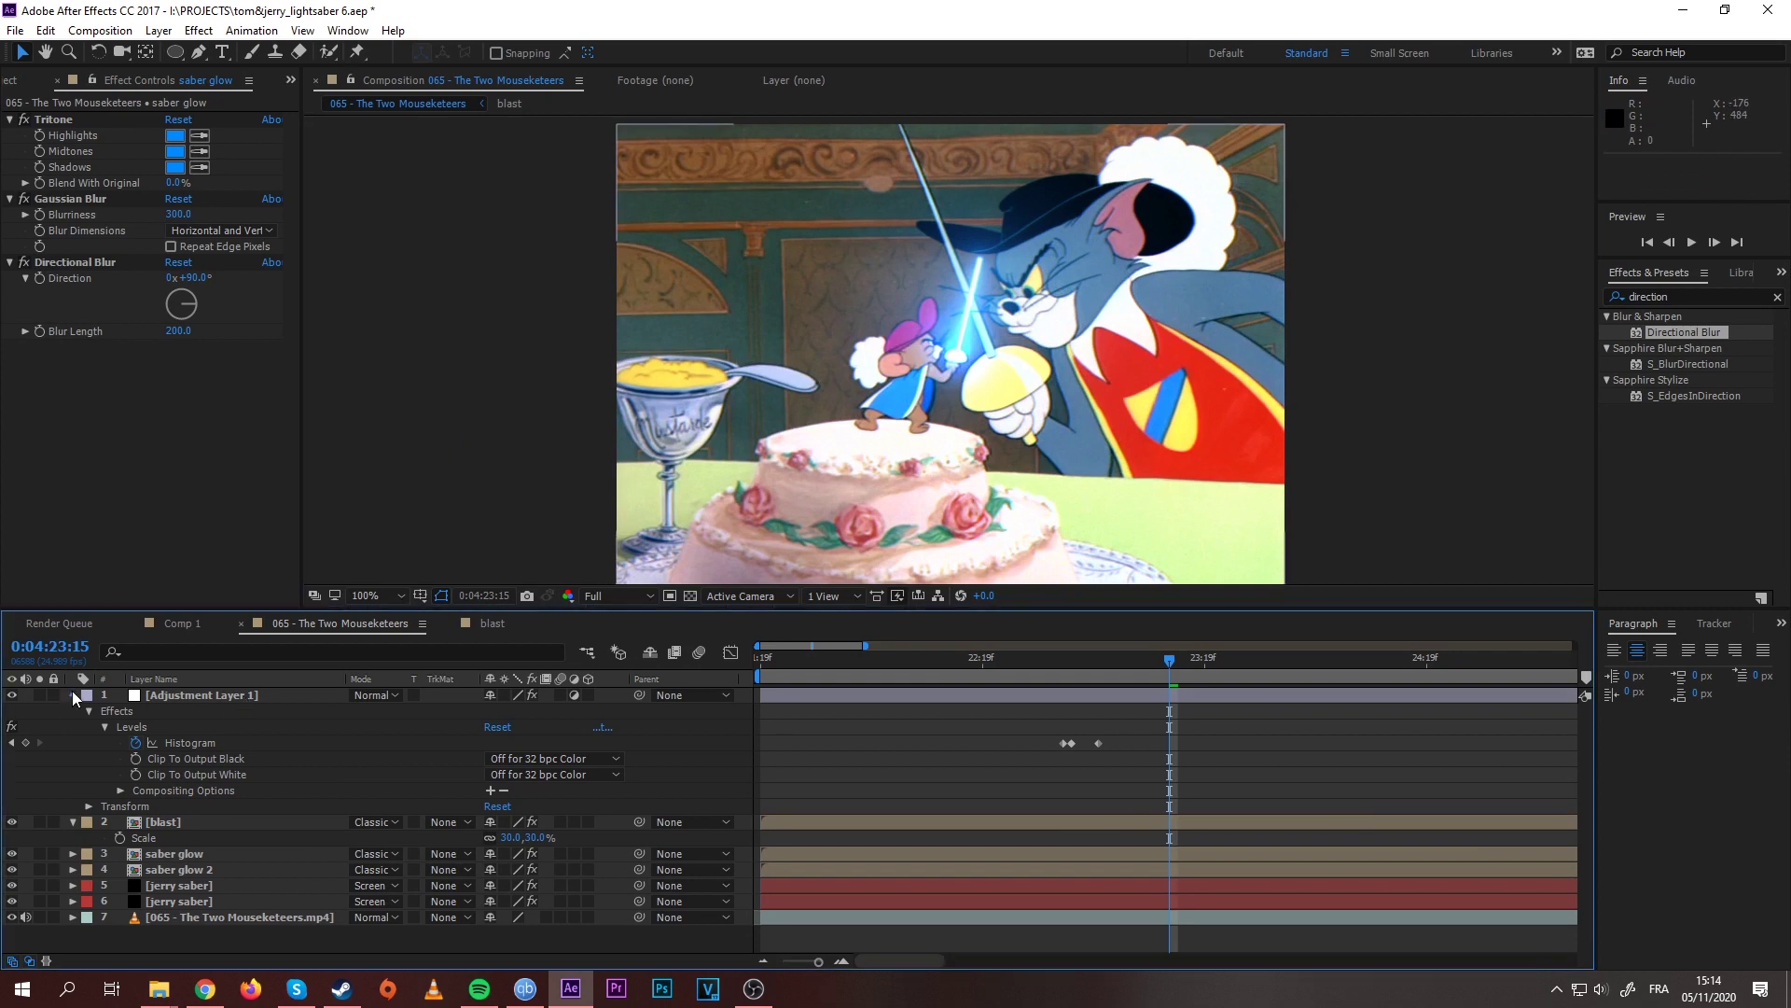
left_click(73, 711)
right_click(308, 851)
mouse_move(471, 644)
left_click(608, 790)
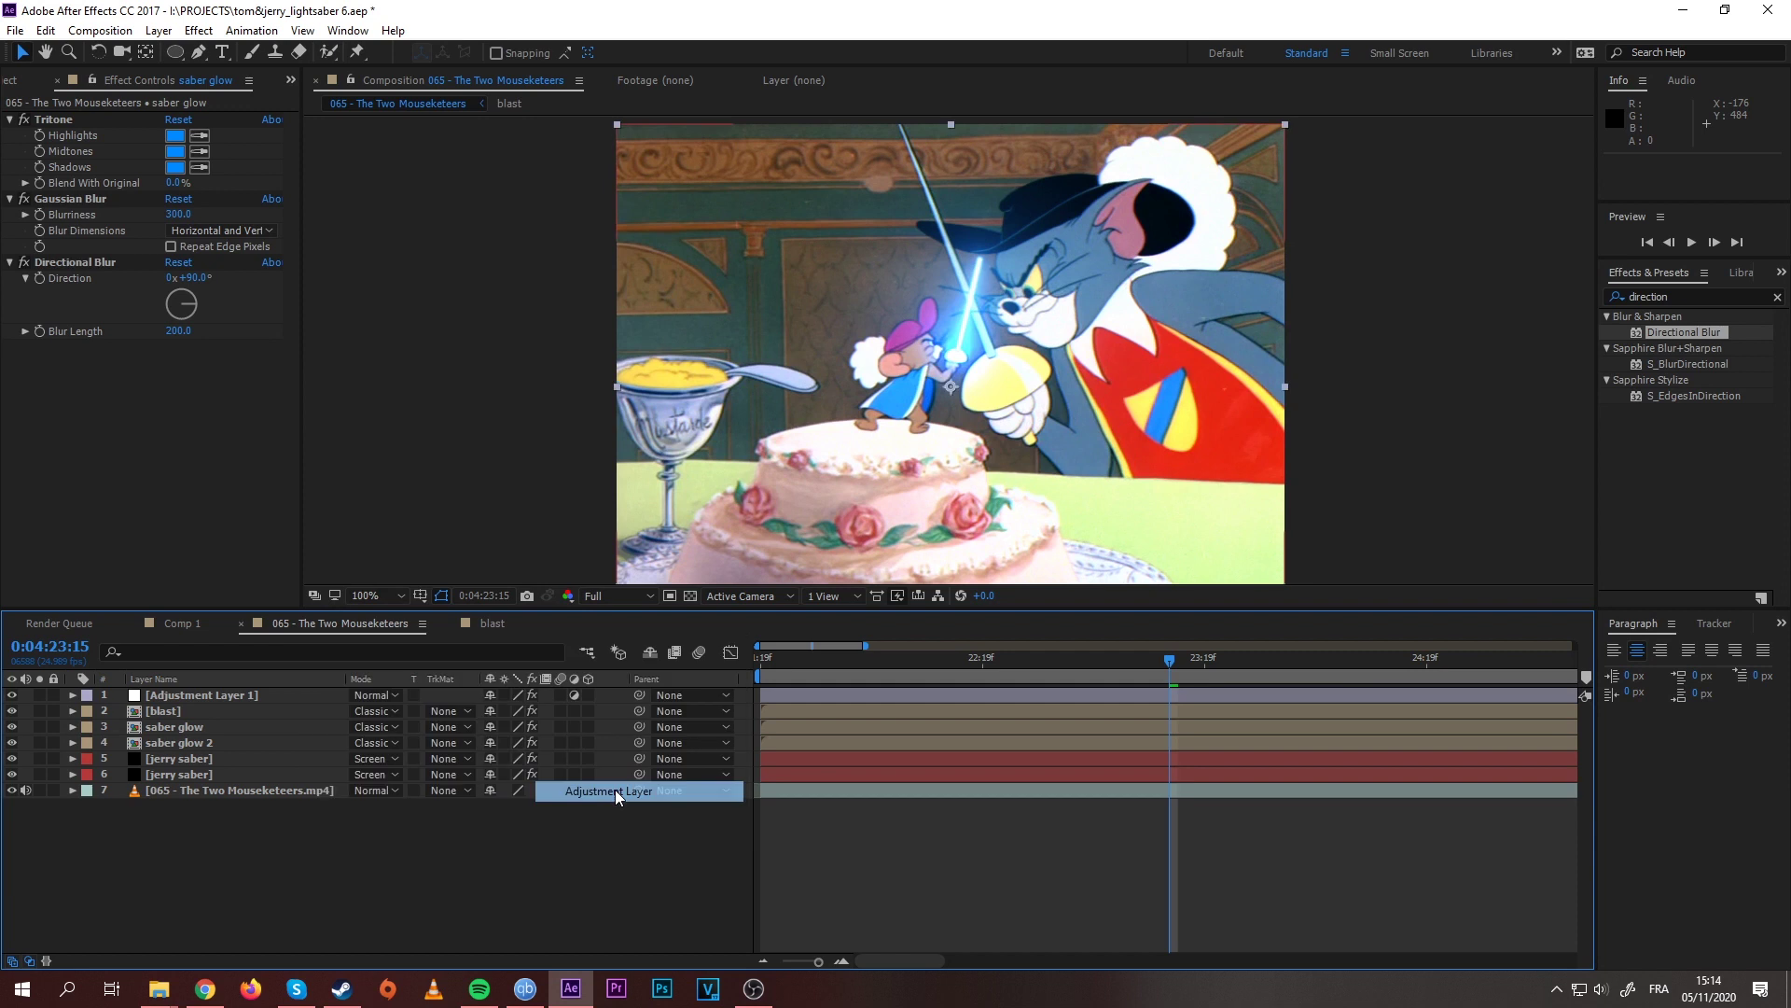
Step: Place the new adjustment layer directly above the video layer and apply the Curves effect to it
left_click(1653, 292)
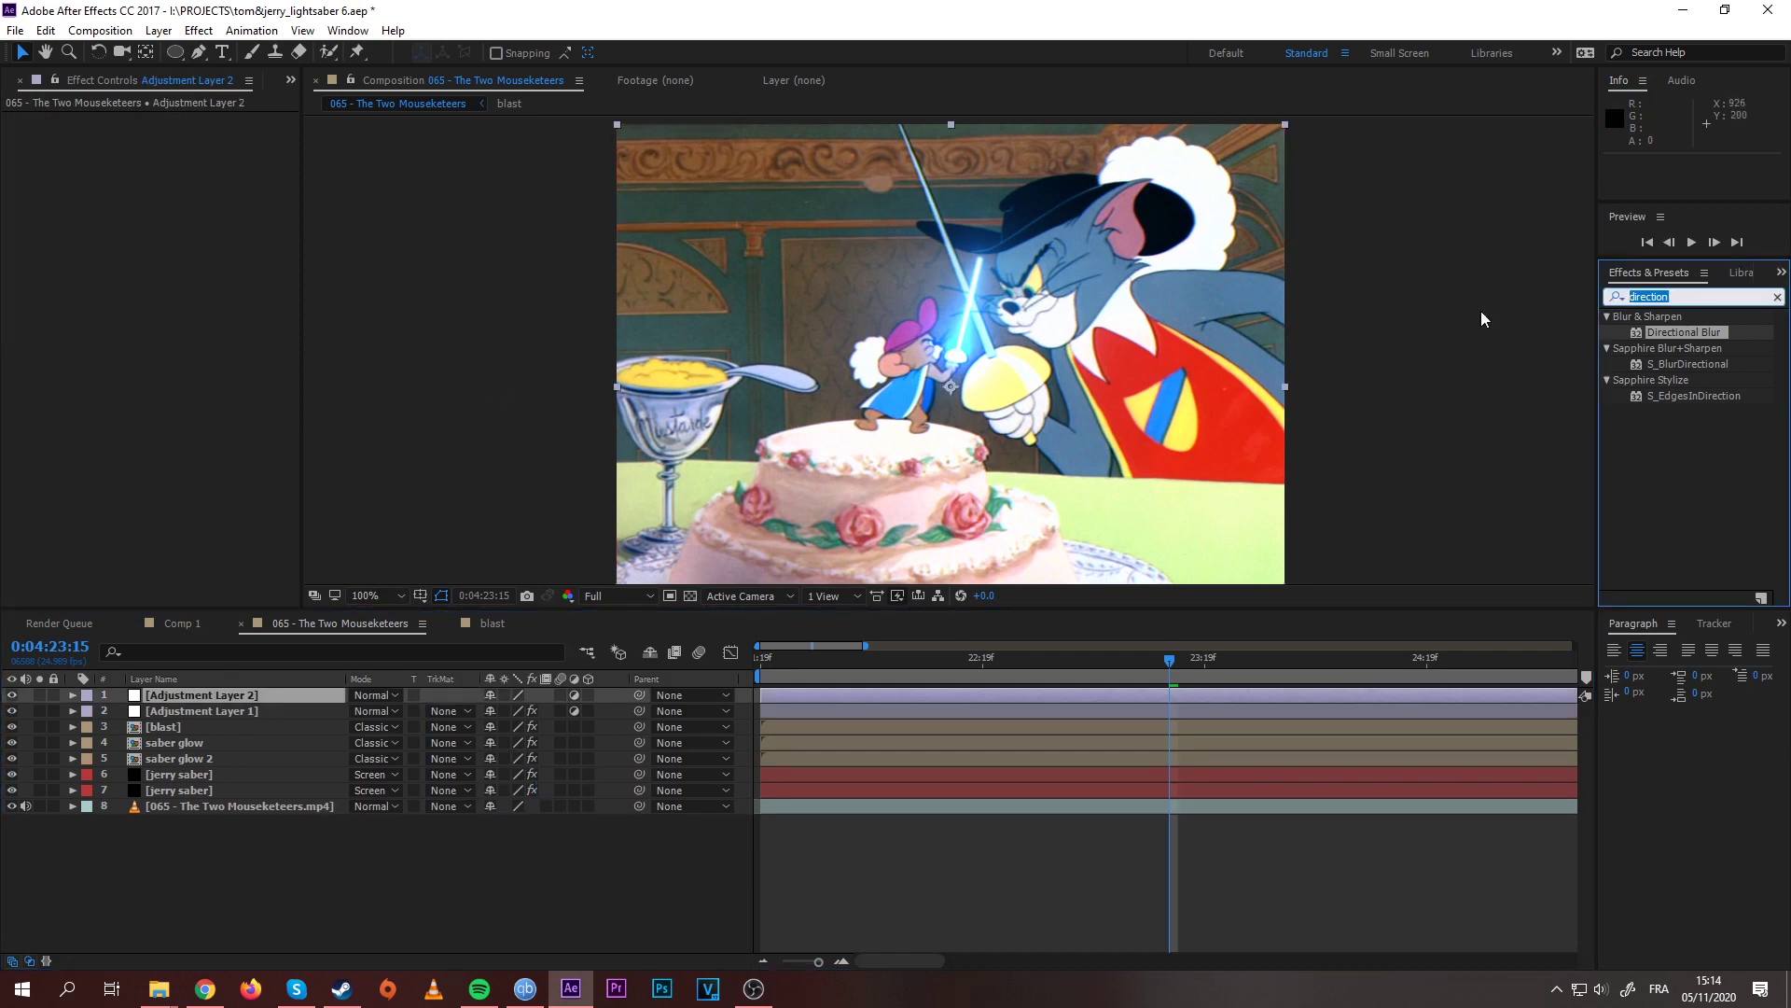
type("curves")
left_click_drag(1670, 381, 200, 801)
Step: Darken the footage by pulling the RGB curve down at two points, and raise the Blue curve slightly in the shadows
left_click_drag(119, 338, 135, 363)
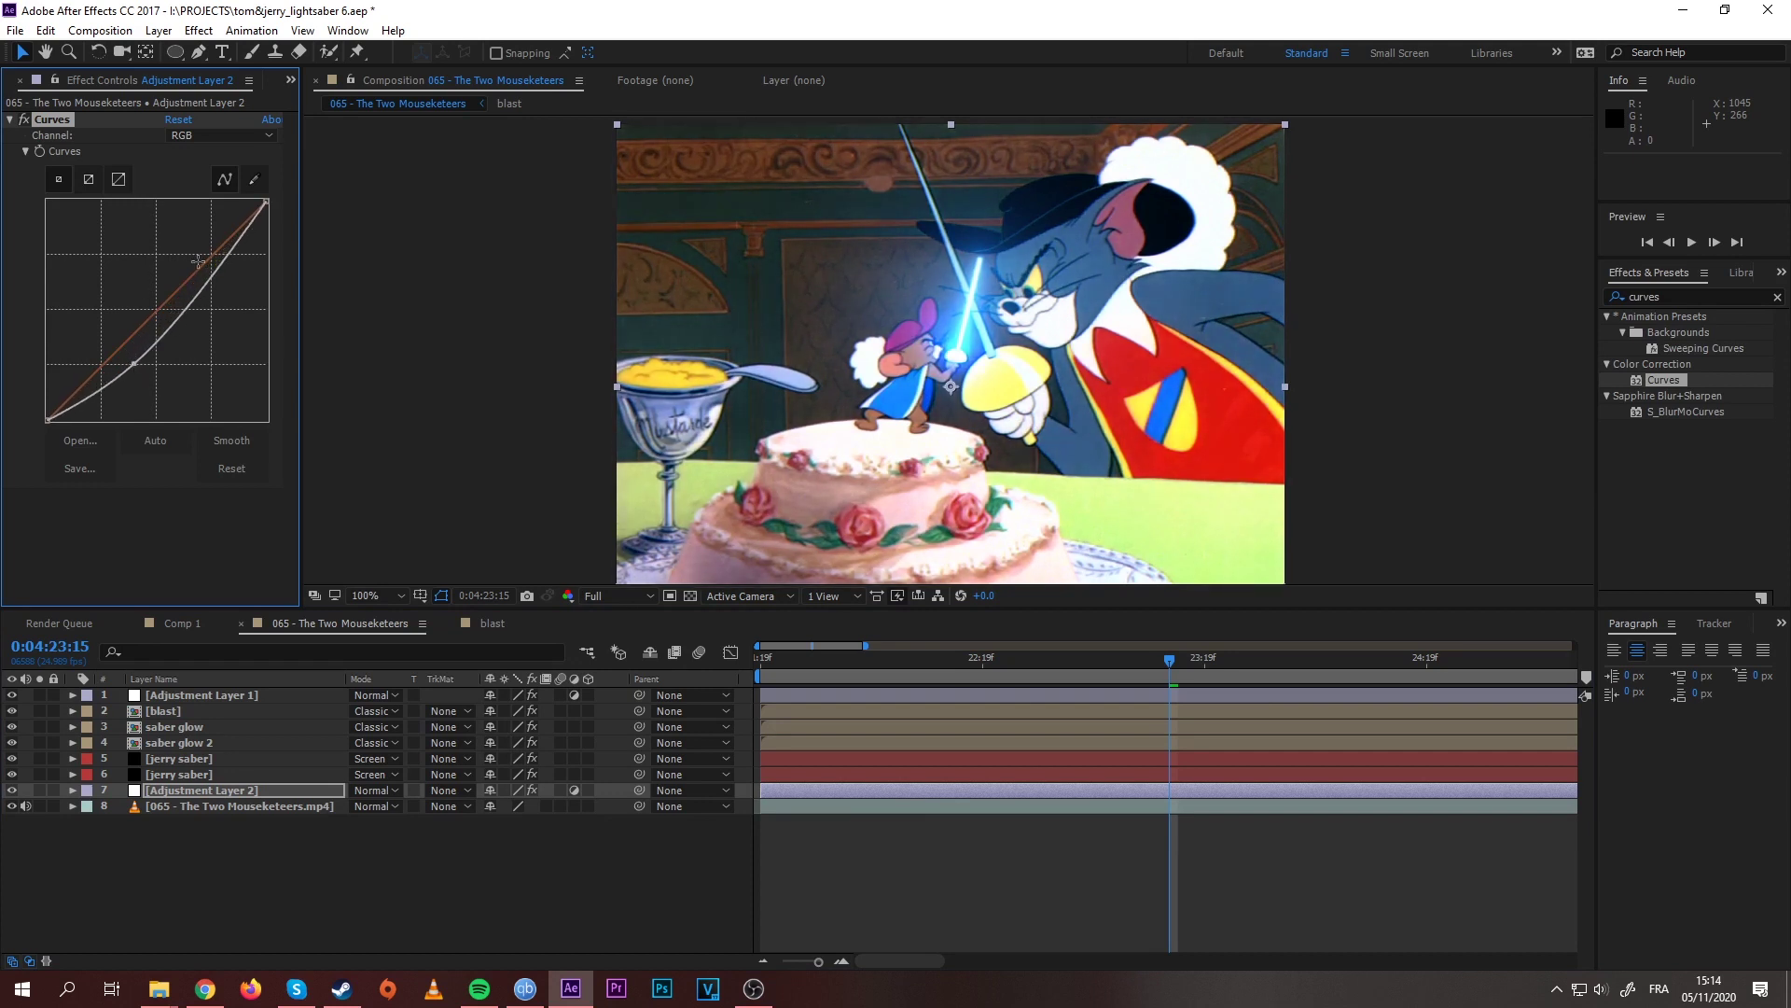
left_click_drag(214, 279, 219, 280)
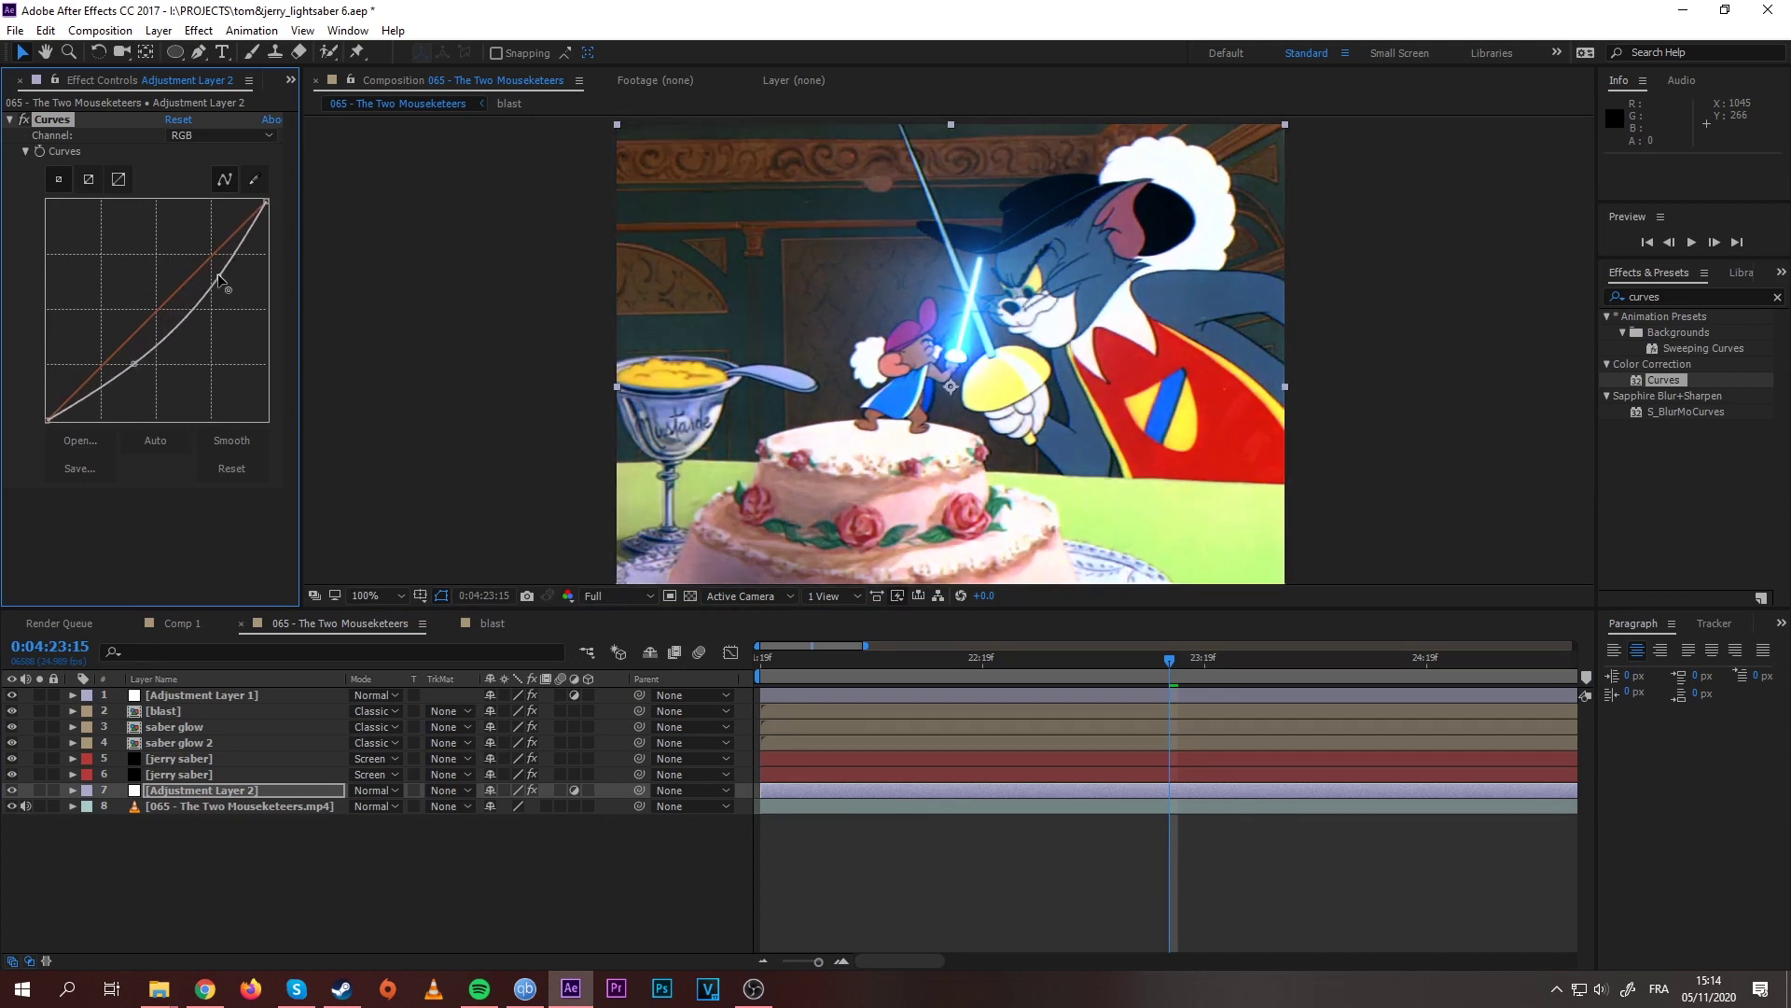
left_click_drag(134, 363, 137, 373)
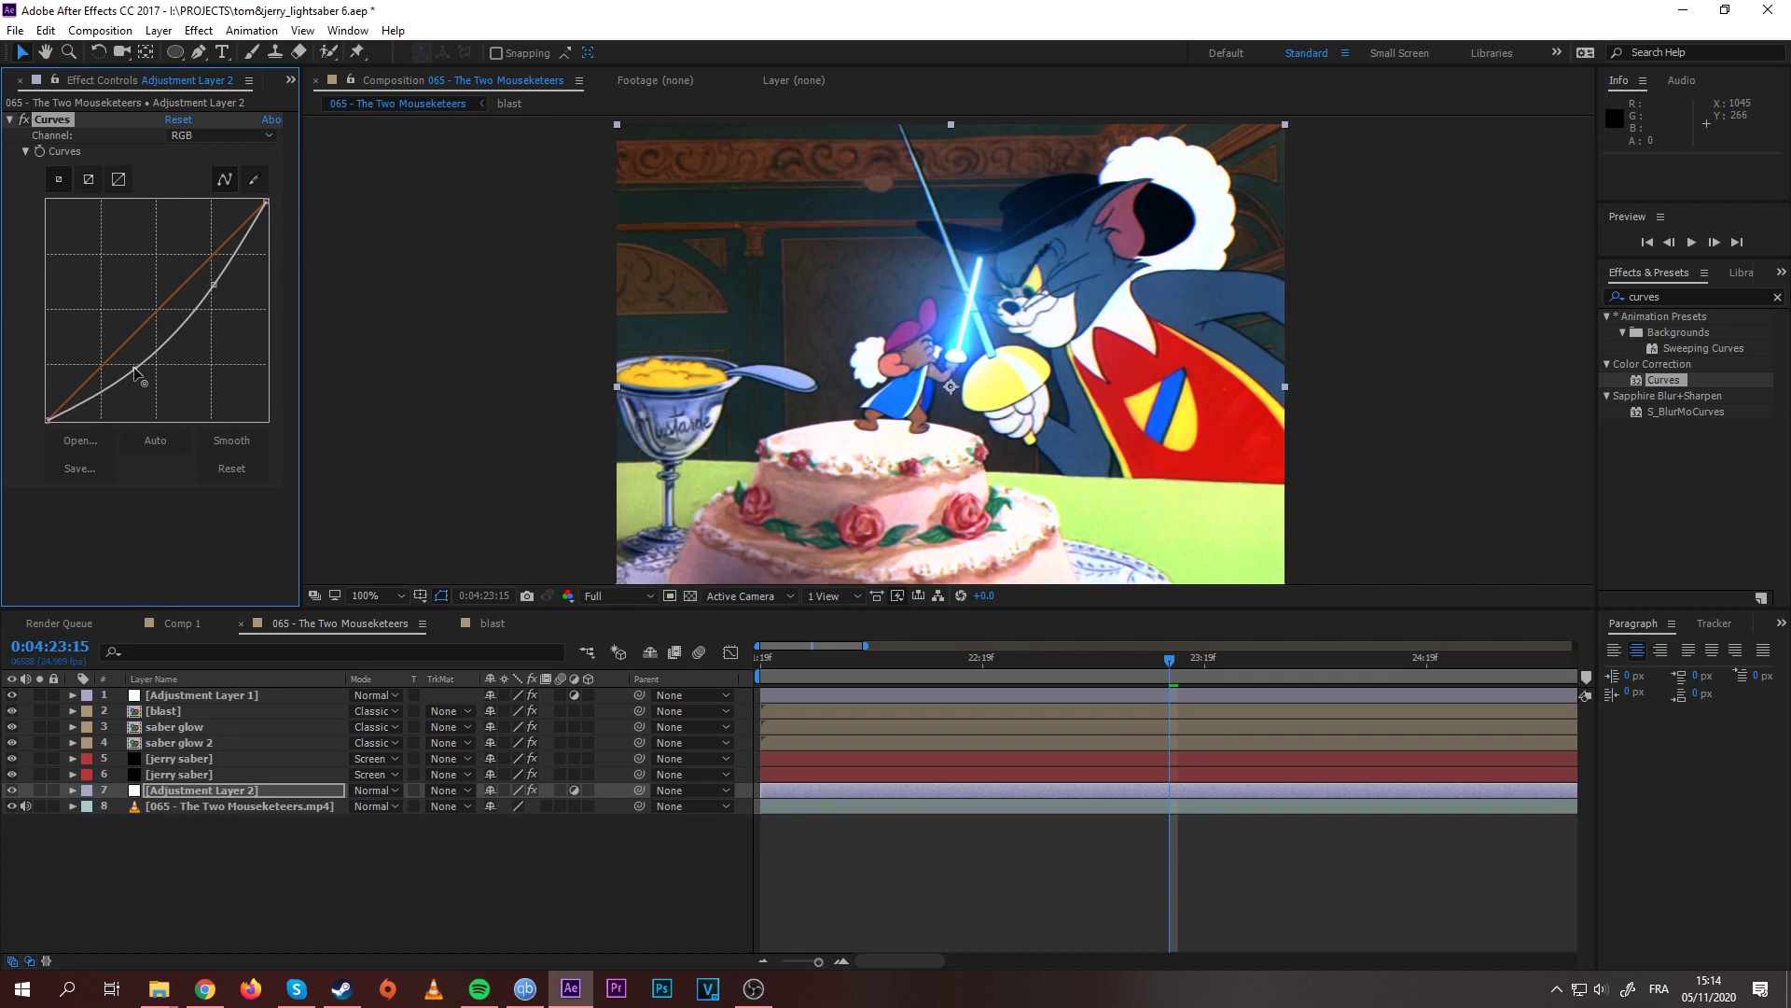
left_click(224, 136)
left_click(205, 215)
left_click(255, 903)
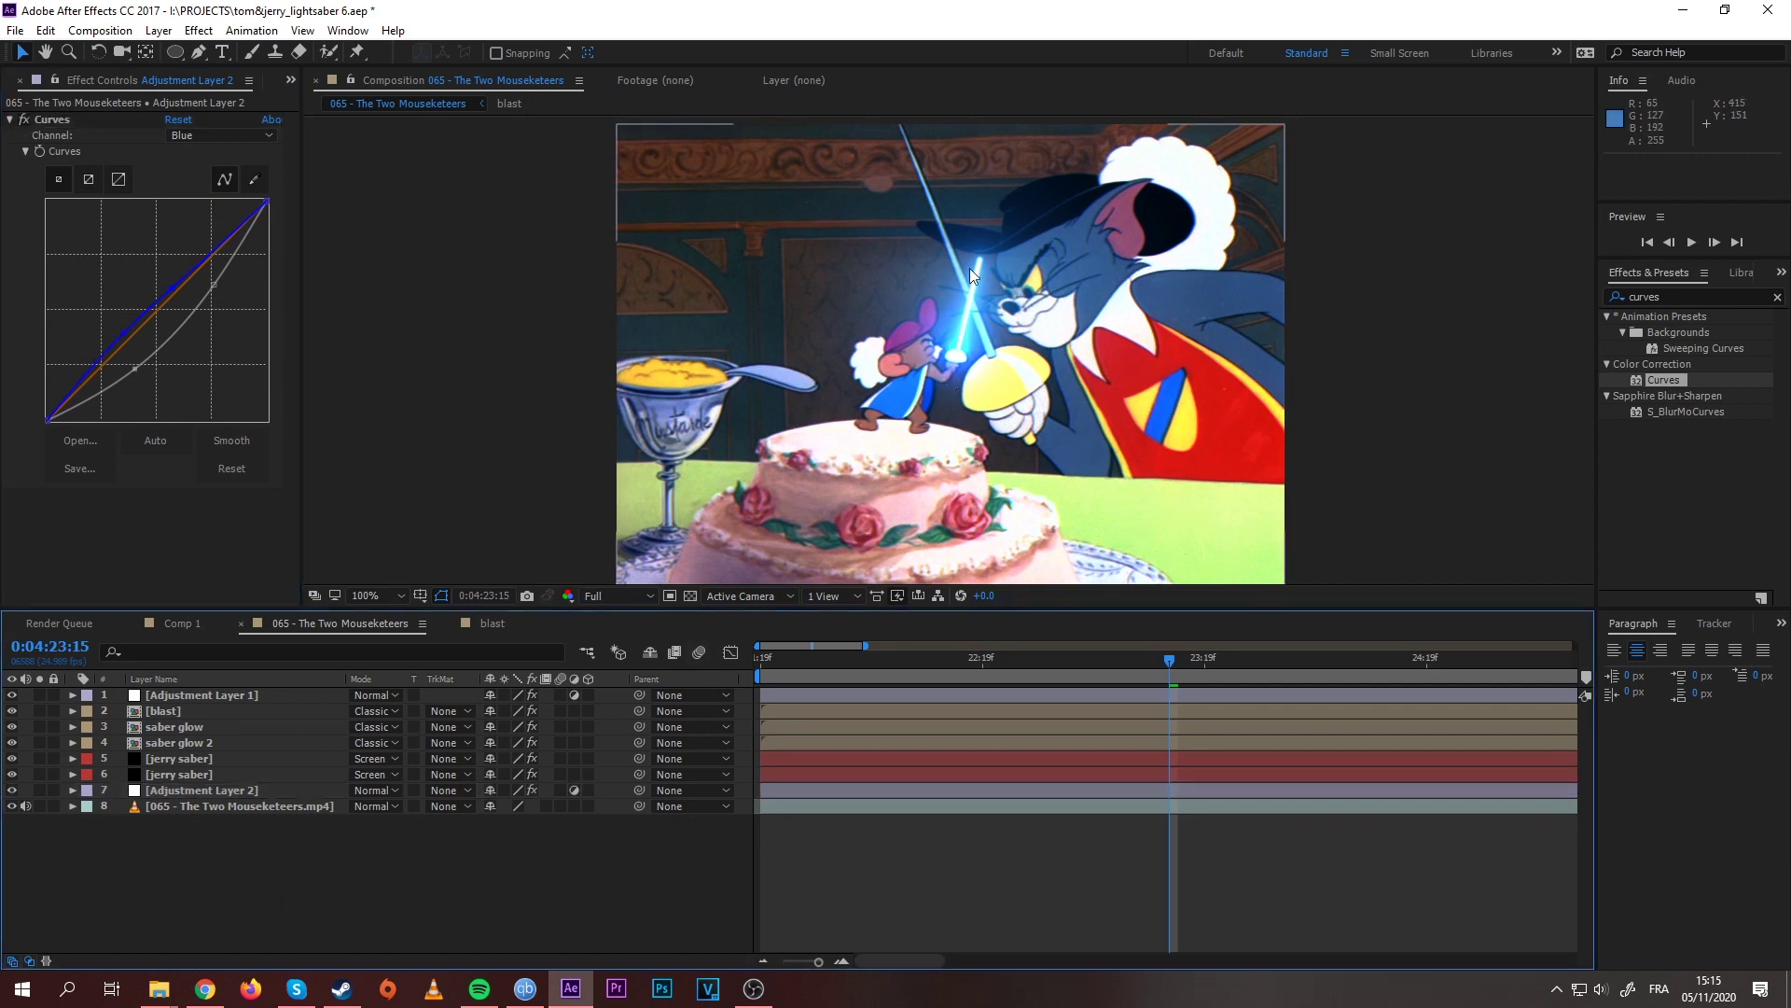
Step: Go to 0:04:22:11 and step back through the preceding frames to check the saber glow against the darkened footage
left_click_drag(1172, 658, 918, 712)
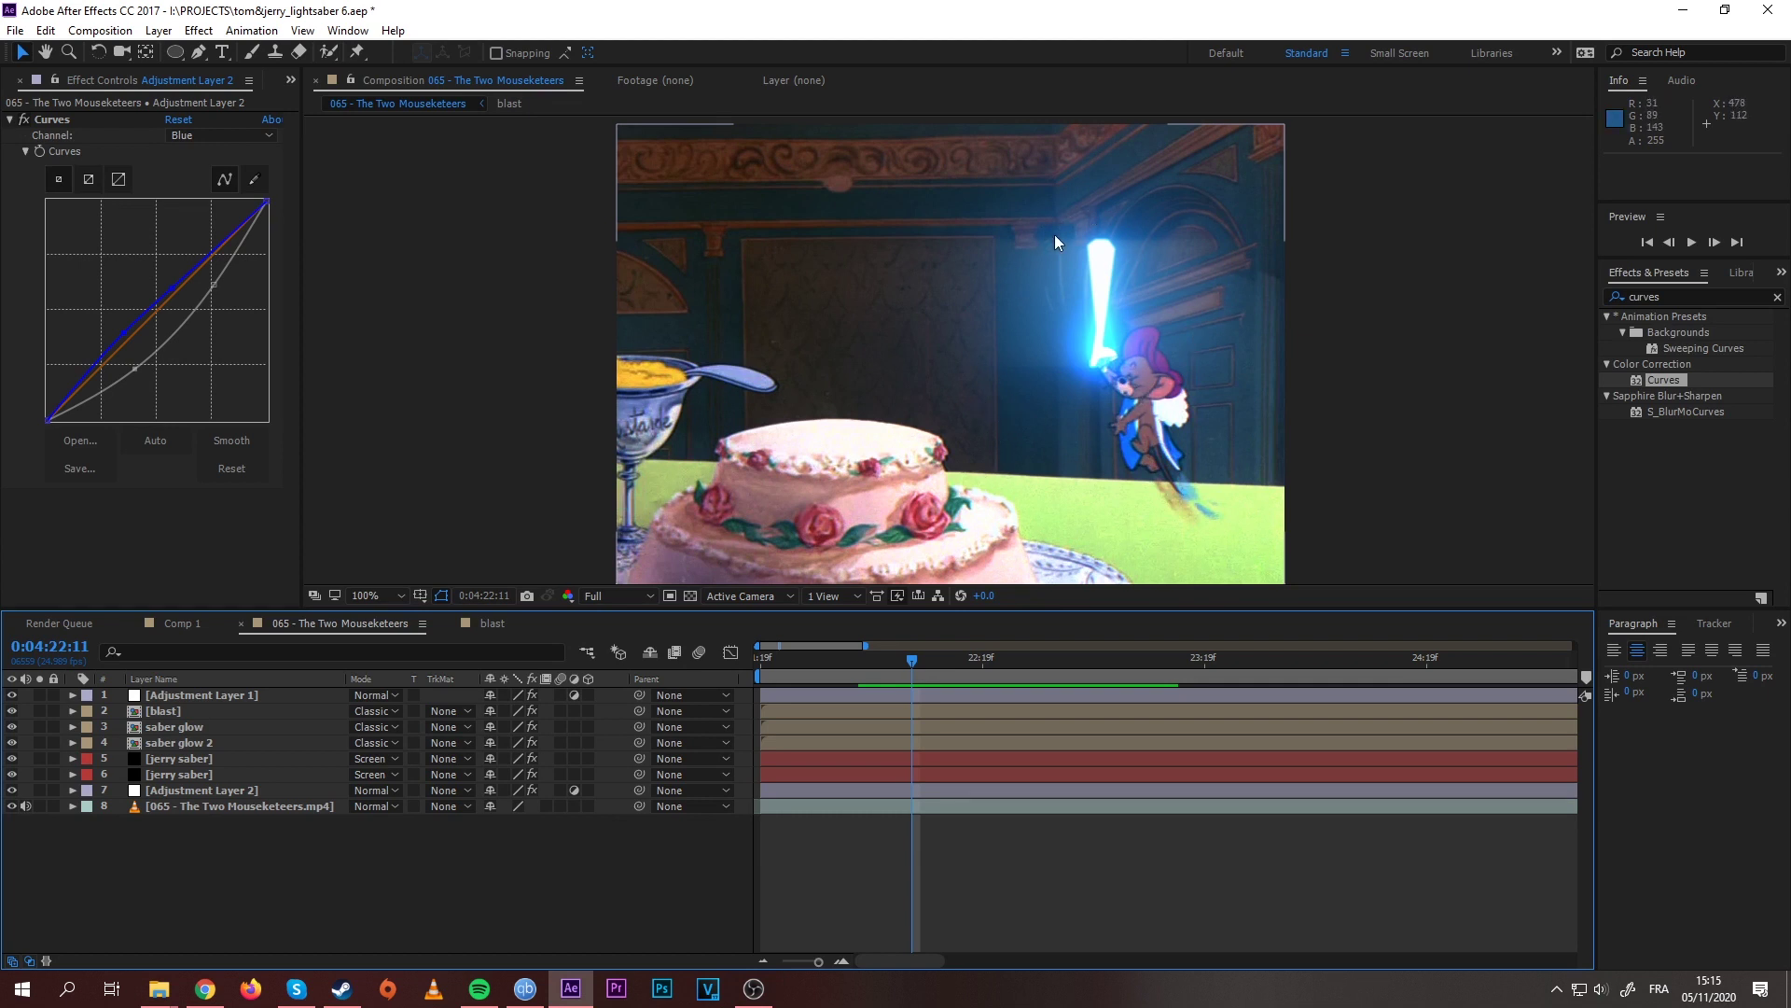
key("Page_Up")
key("Page_Up")
key("Page_Up")
key("Page_Up")
key("Page_Up")
key("Page_Up")
key("Page_Up")
key("Page_Up")
key("Page_Up")
key("Page_Up")
key("Page_Up")
key("Page_Up")
key("Page_Up")
key("Page_Up")
key("Page_Up")
key("Page_Up")
key("Page_Up")
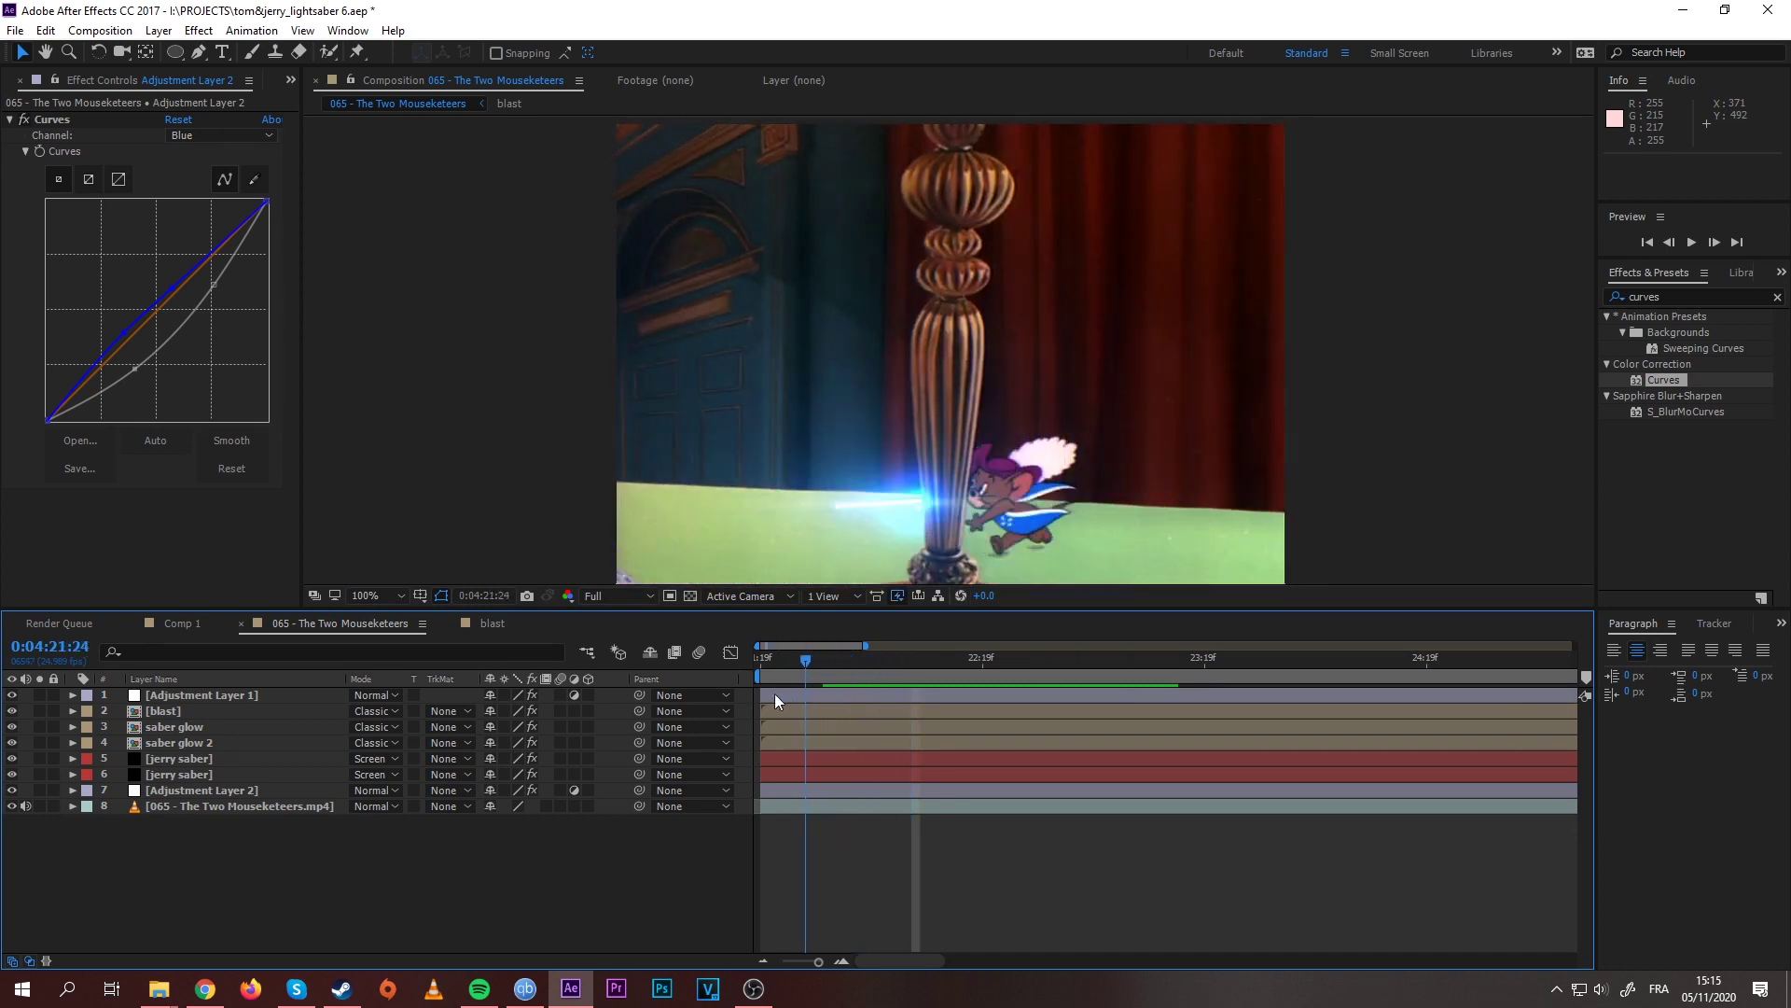
Step: Play the lightsaber sequence from its start at 0:04:21:19 and again from 0:04:22:11 to review the finished composite
key("space")
key("space")
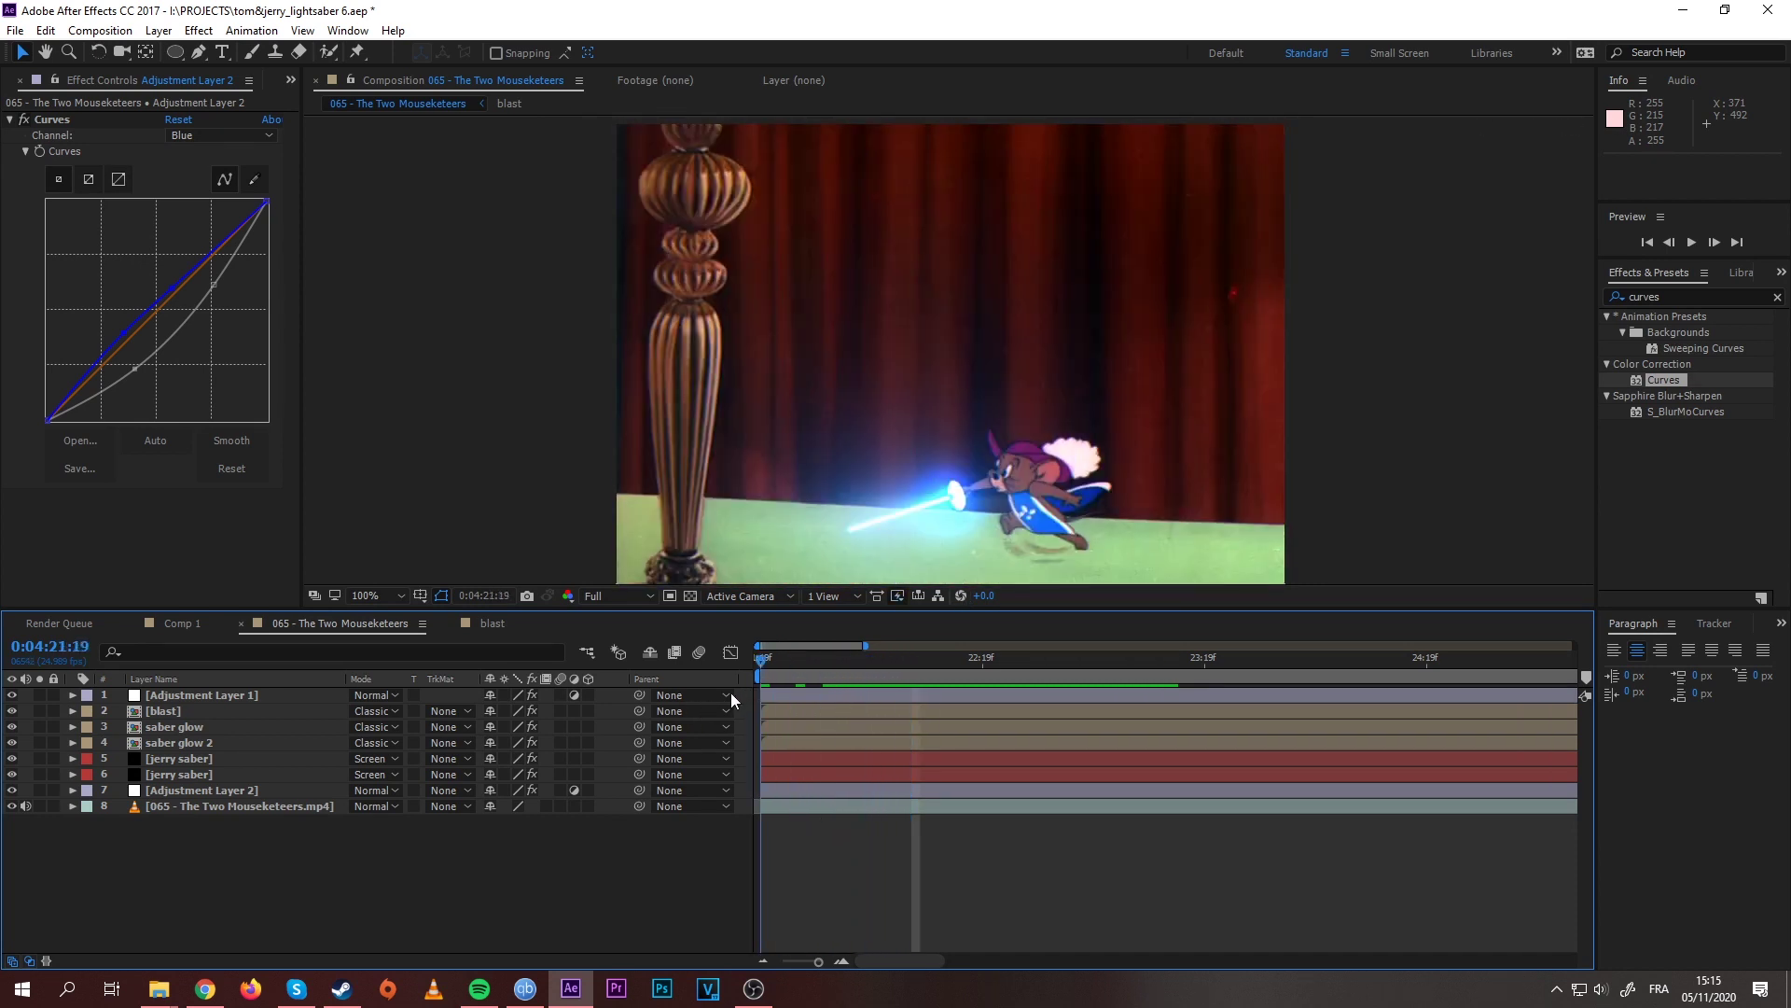
key("space")
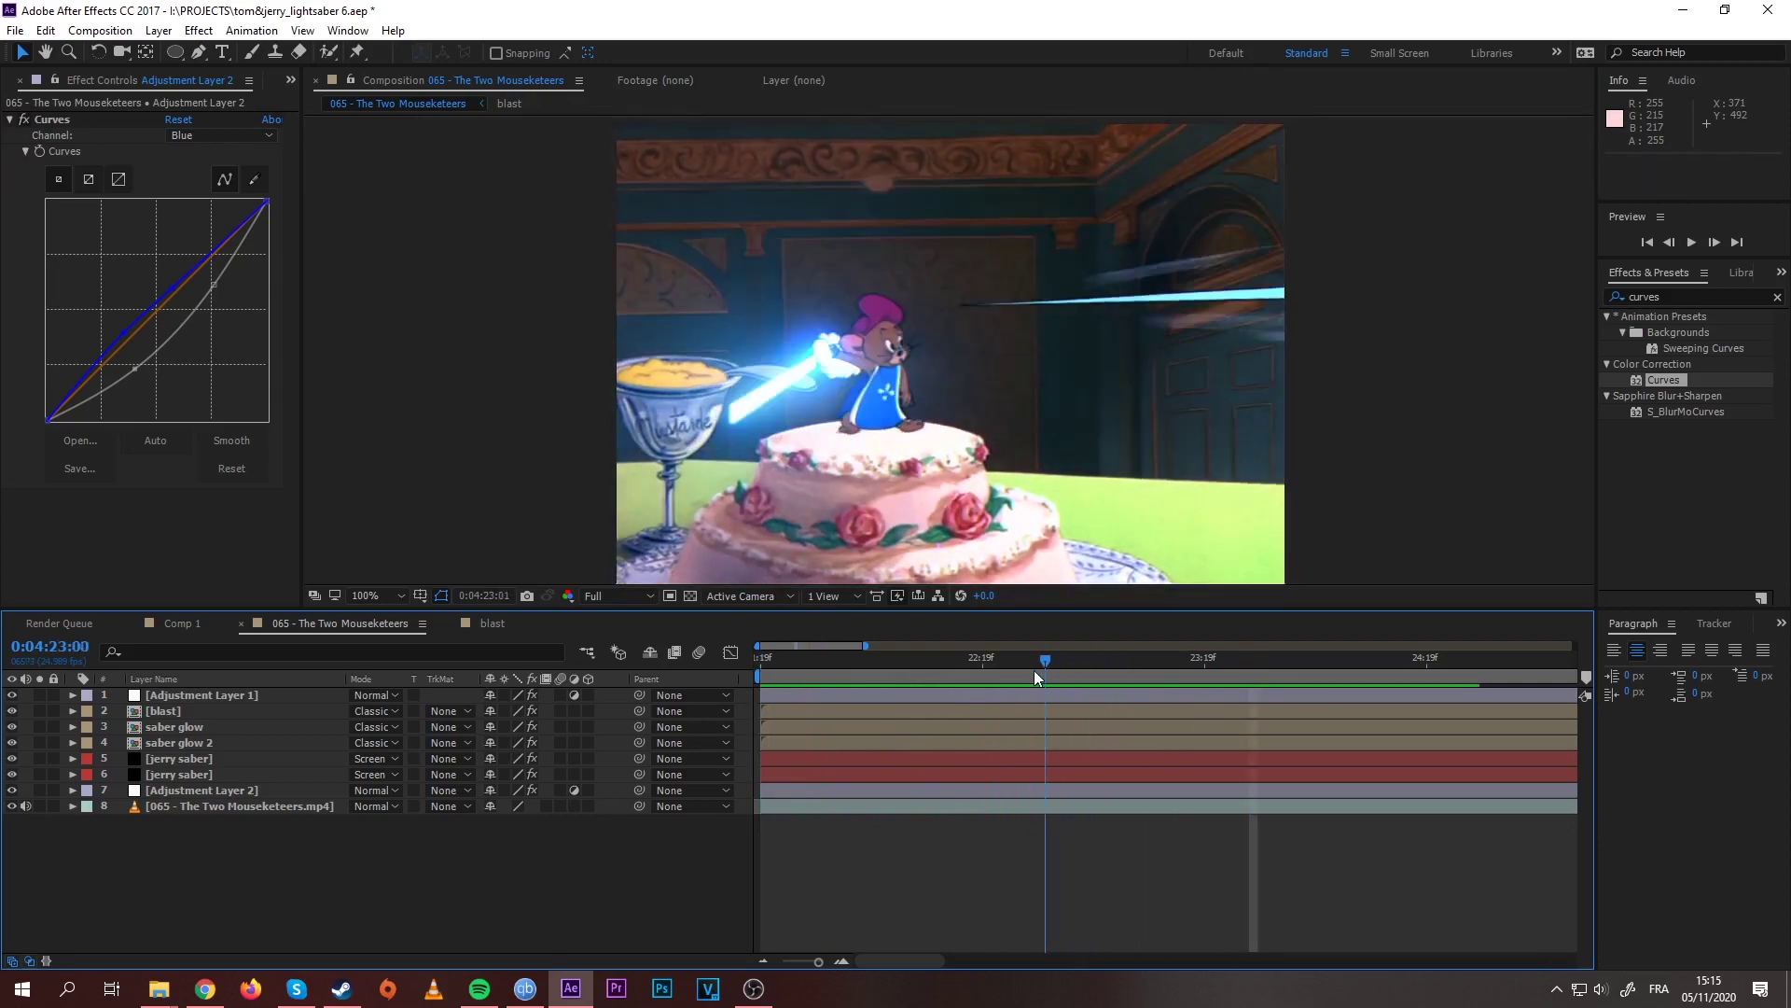
left_click(918, 681)
key("space")
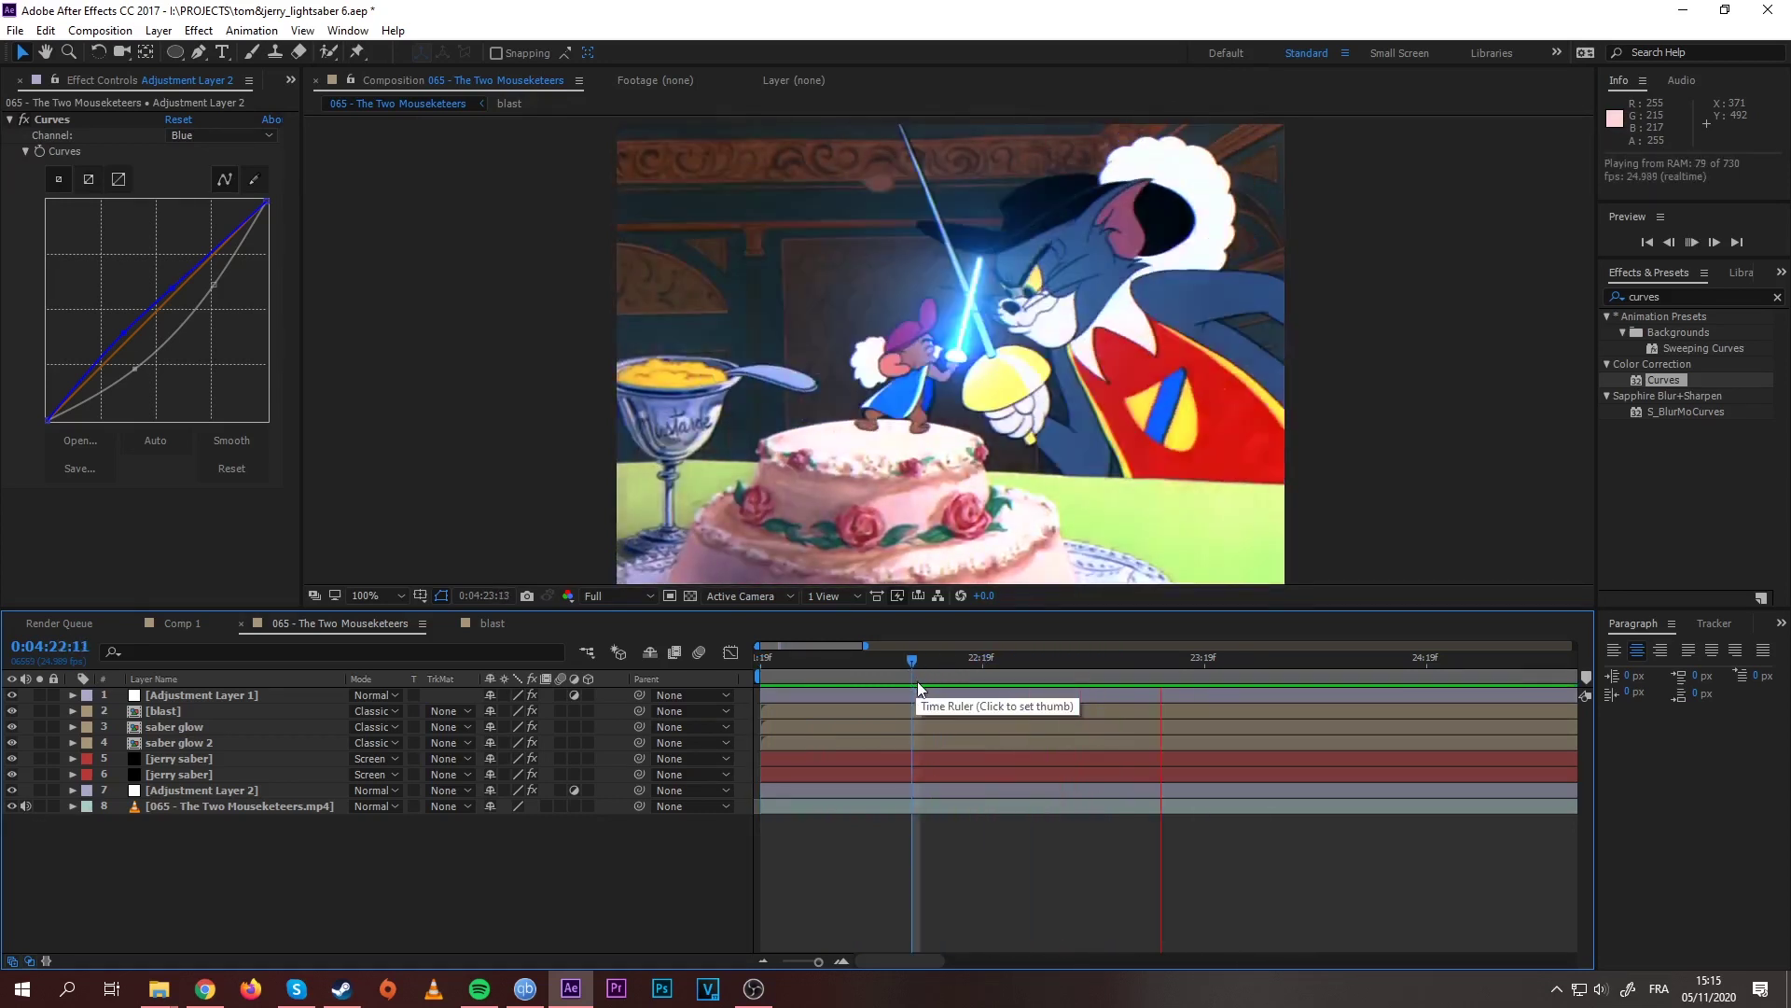